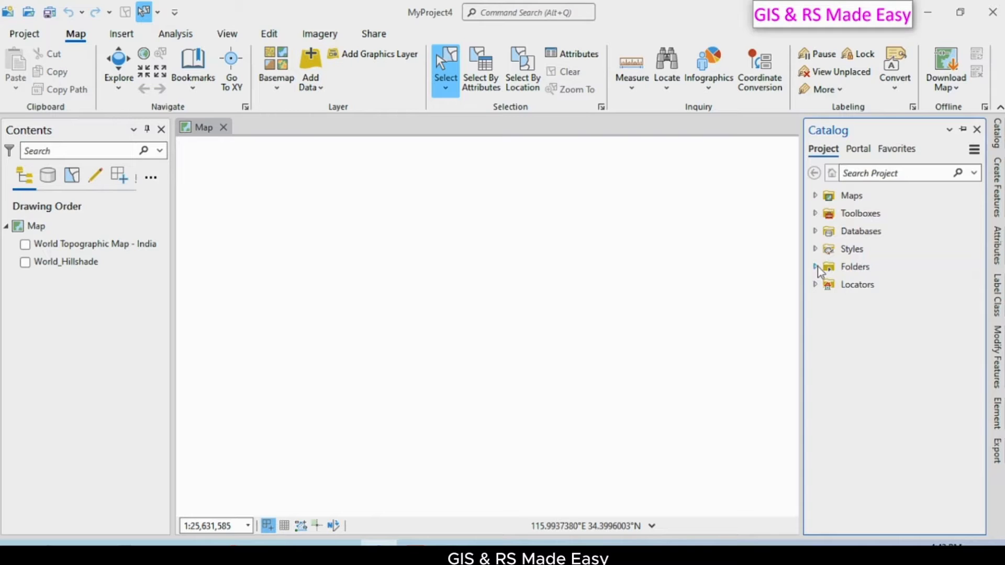
- Create a polygon shapefile named Poly in the Projects folder, leaving its coordinate system unset
{"action": "left_click", "coordinate": [815, 267]}
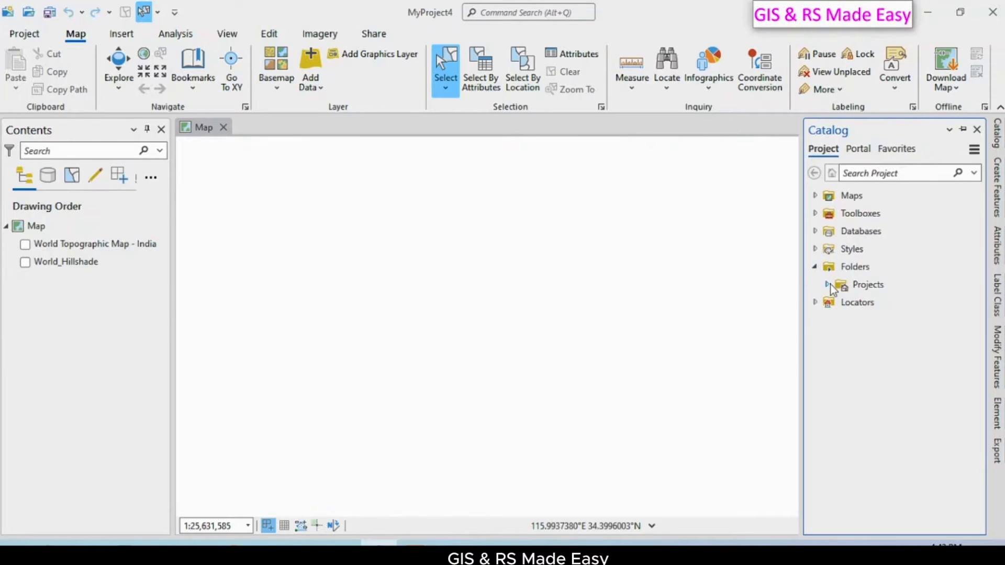
{"action": "left_click", "coordinate": [827, 285]}
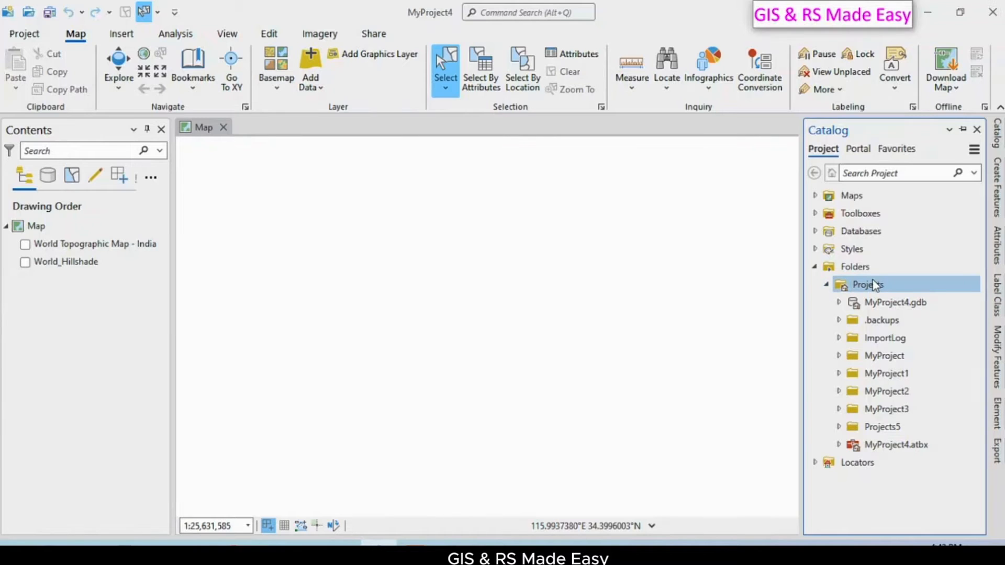
{"action": "mouse_move", "coordinate": [866, 283]}
{"action": "right_click", "coordinate": [866, 283]}
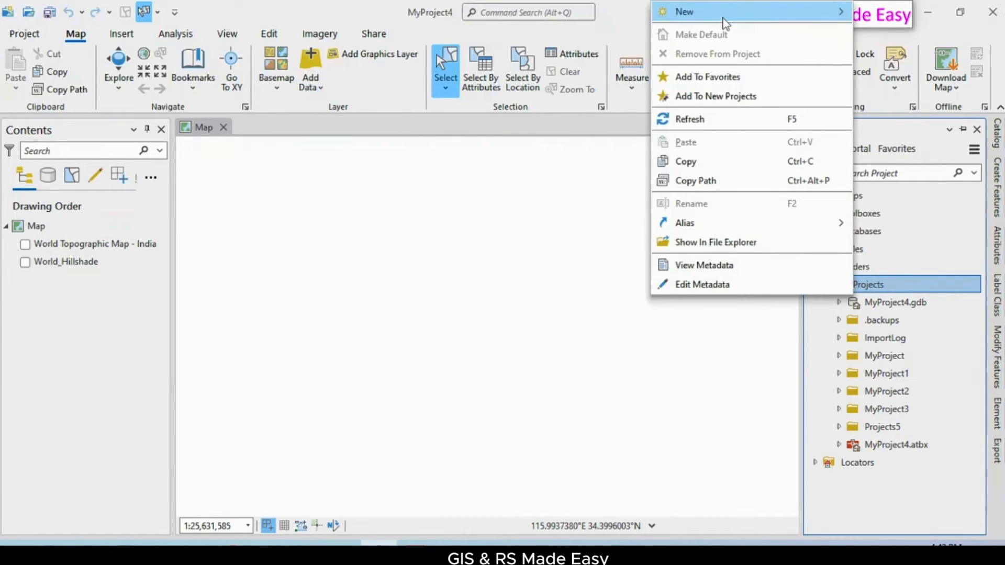
{"action": "mouse_move", "coordinate": [723, 18]}
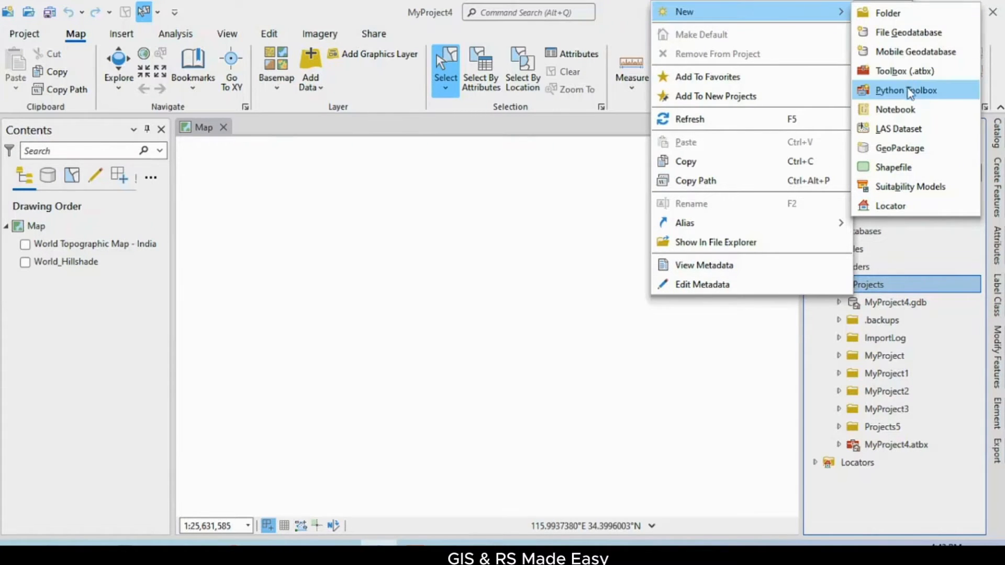
{"action": "left_click", "coordinate": [898, 167]}
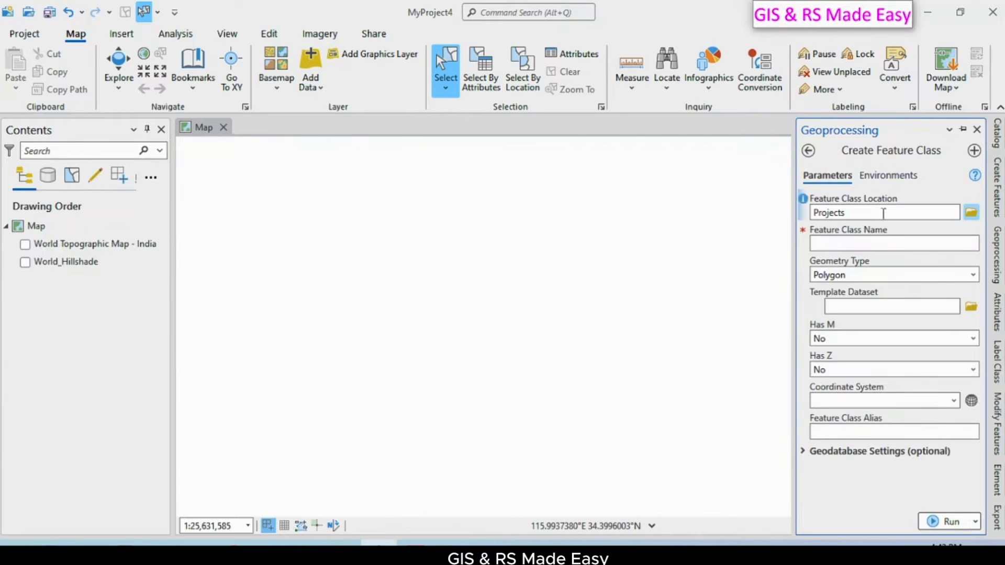
{"action": "left_click", "coordinate": [837, 243]}
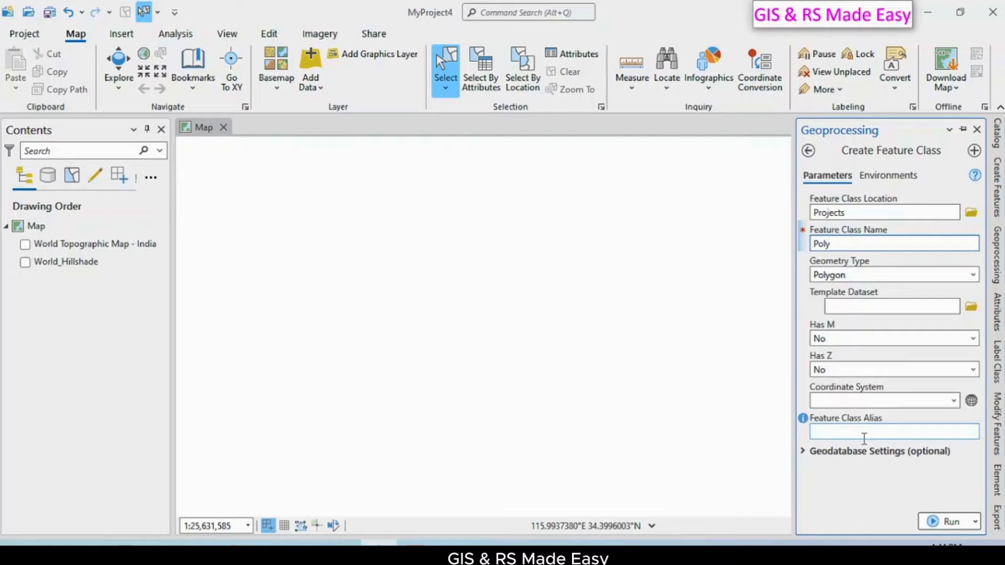
{"action": "left_click", "coordinate": [944, 525]}
{"action": "mouse_move", "coordinate": [889, 523]}
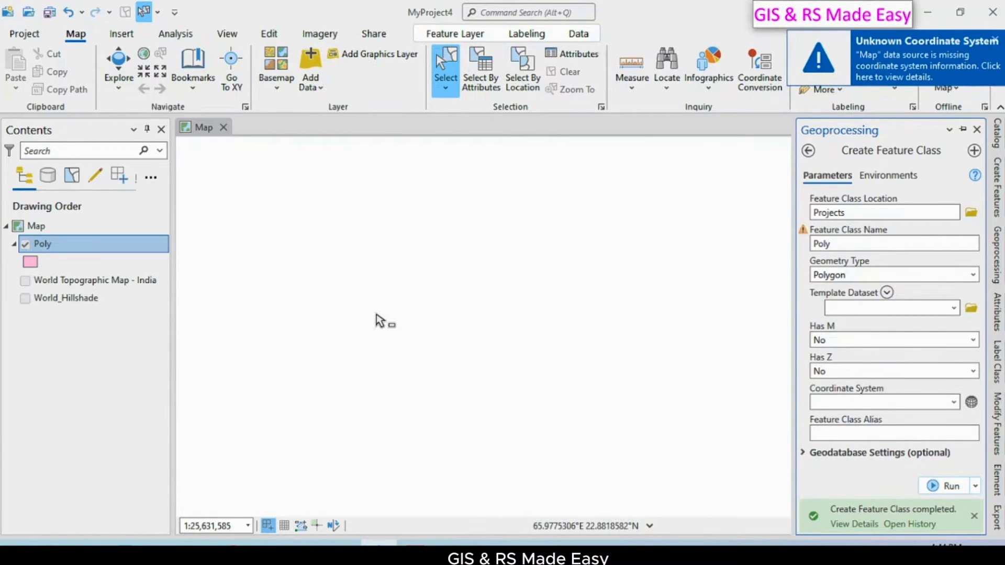
{"action": "left_click", "coordinate": [566, 229]}
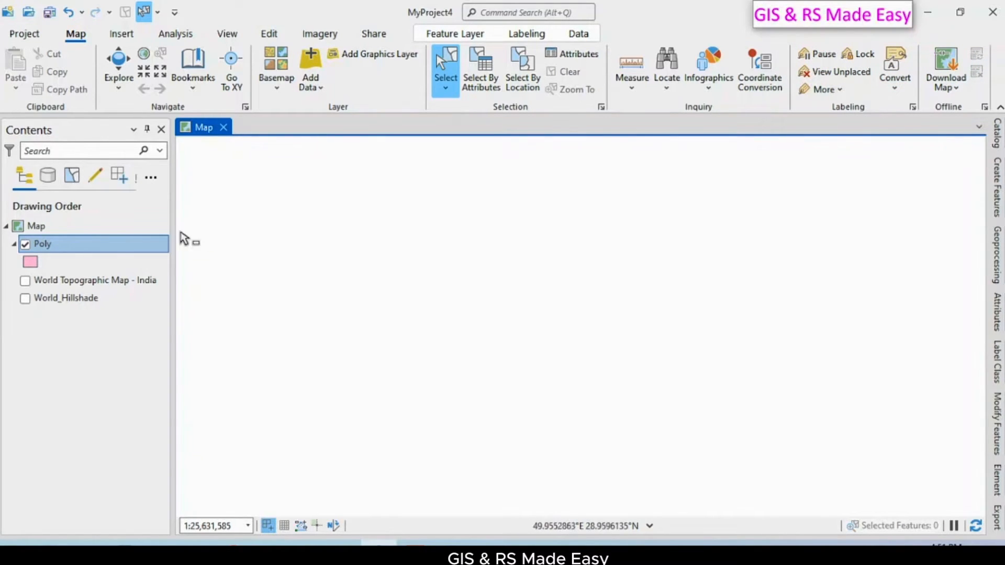
- Start creating features in the Poly layer by activating its template with the Polygon tool
{"action": "left_click", "coordinate": [64, 247]}
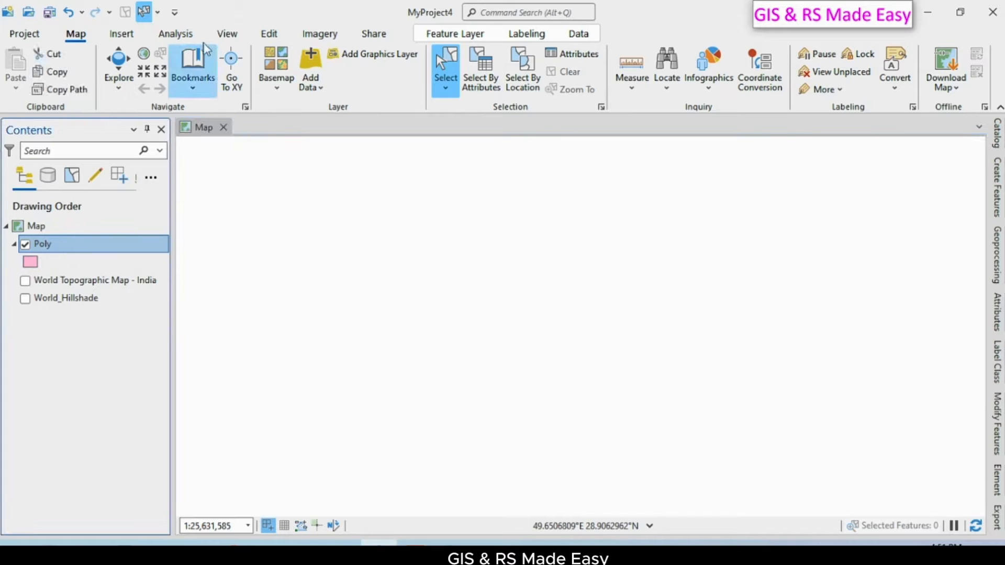
{"action": "left_click", "coordinate": [270, 35]}
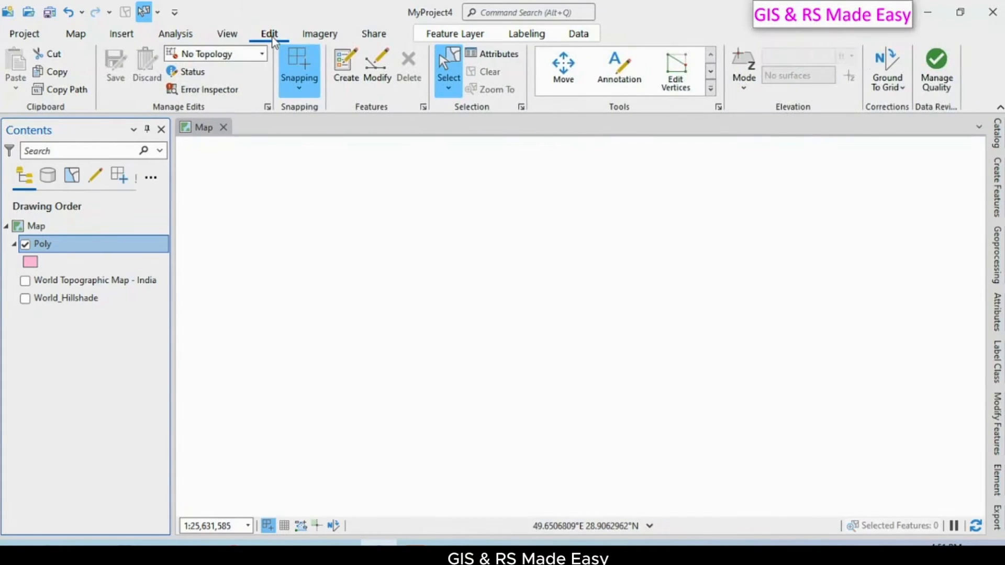
{"action": "left_click", "coordinate": [343, 84]}
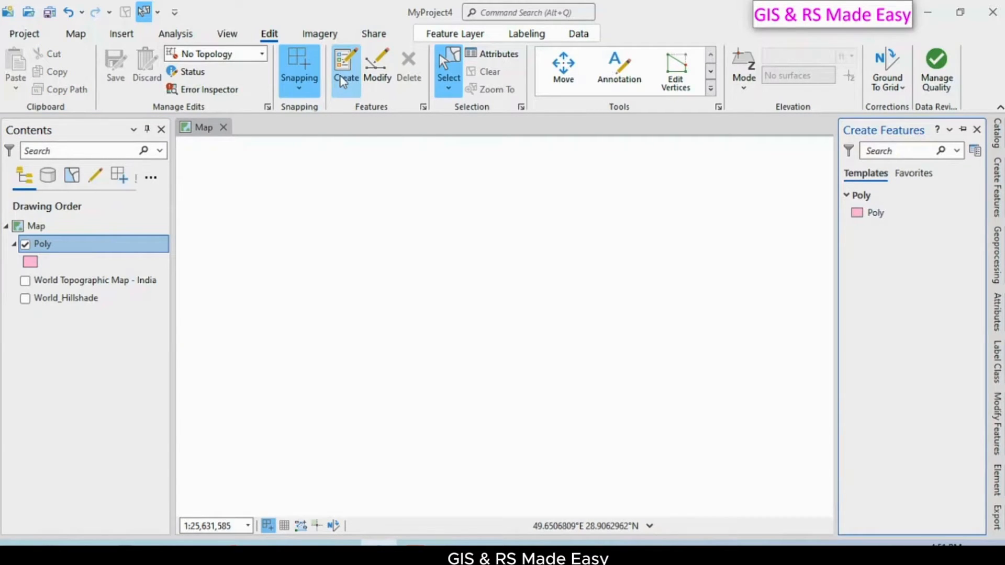
{"action": "left_click", "coordinate": [905, 222]}
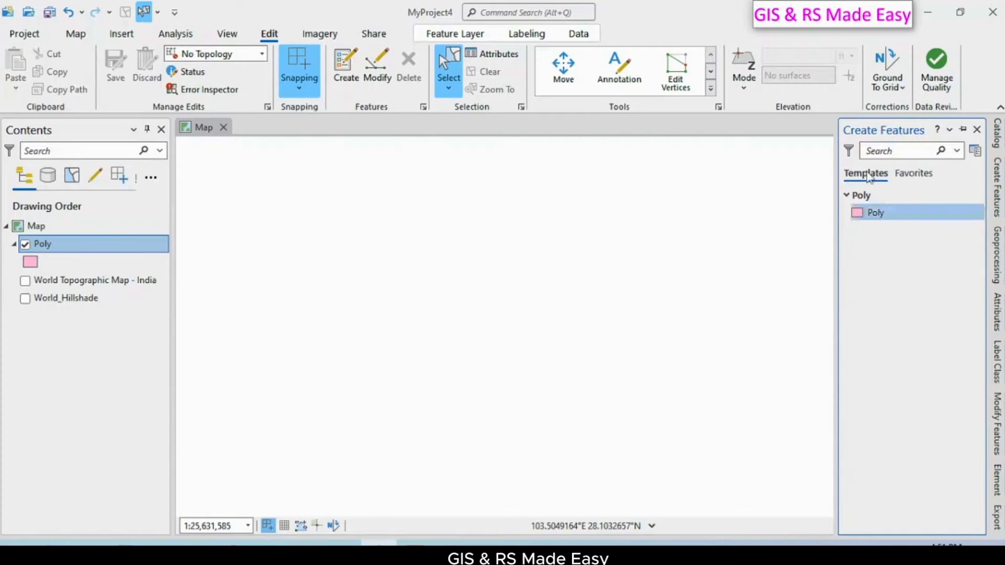
{"action": "left_click", "coordinate": [879, 212]}
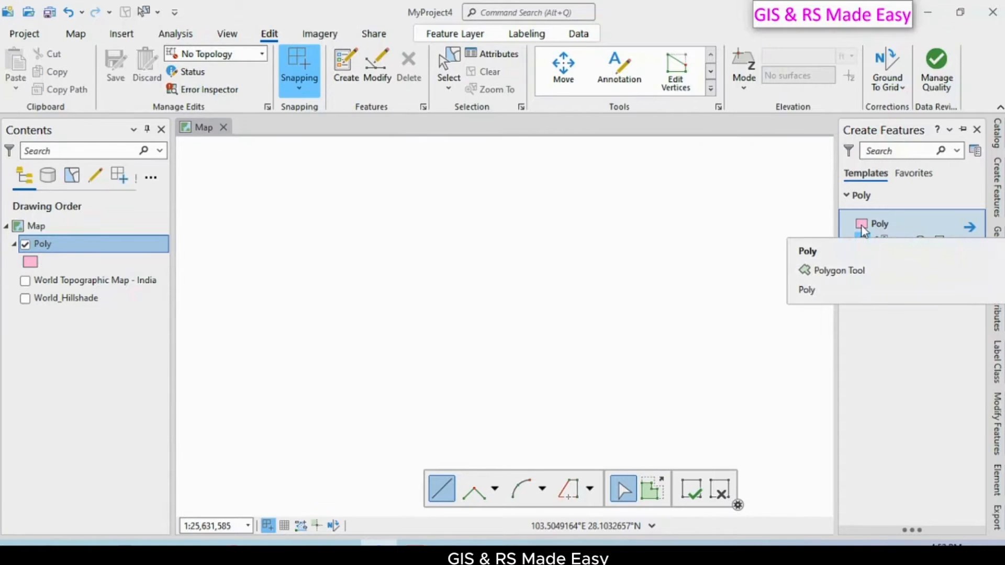
{"action": "left_click", "coordinate": [912, 335]}
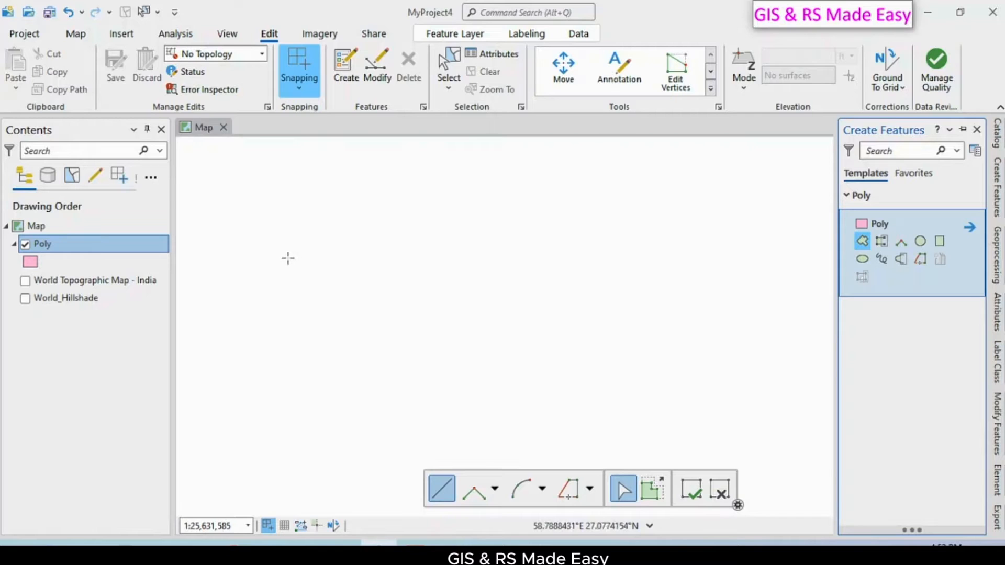
- Draw an irregular polygon spanning about 57°E to 71°E, with a V-shaped notch in its northern edge, and finish the sketch
{"action": "left_click", "coordinate": [282, 258]}
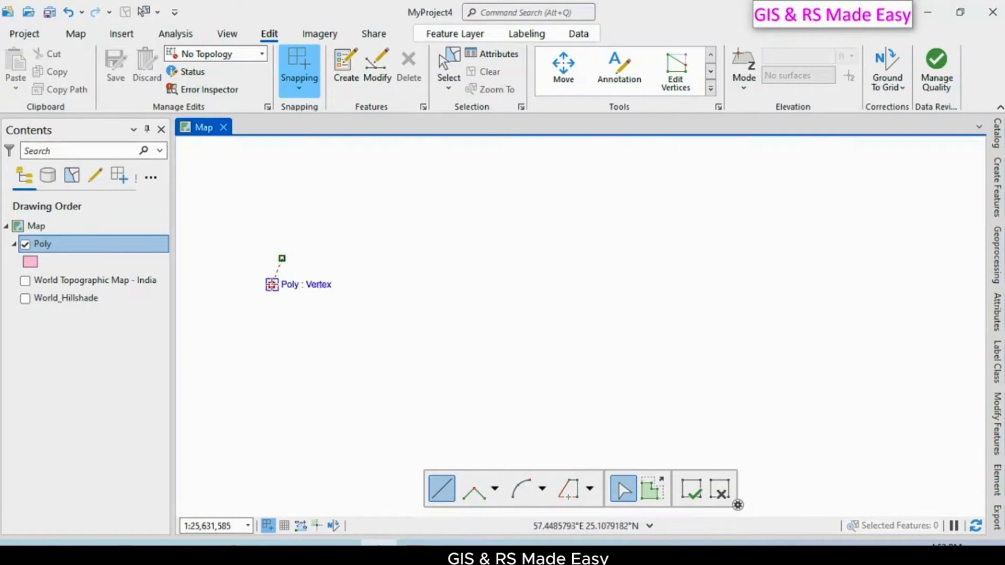
{"action": "left_click", "coordinate": [272, 284]}
{"action": "left_click", "coordinate": [269, 319]}
{"action": "left_click", "coordinate": [293, 348]}
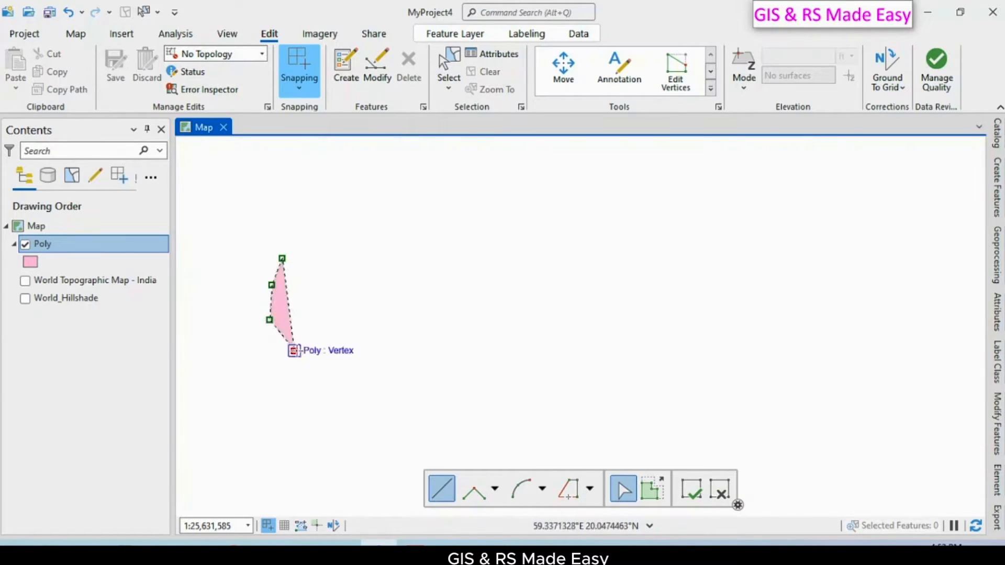
{"action": "left_click", "coordinate": [318, 365]}
{"action": "left_click", "coordinate": [360, 375]}
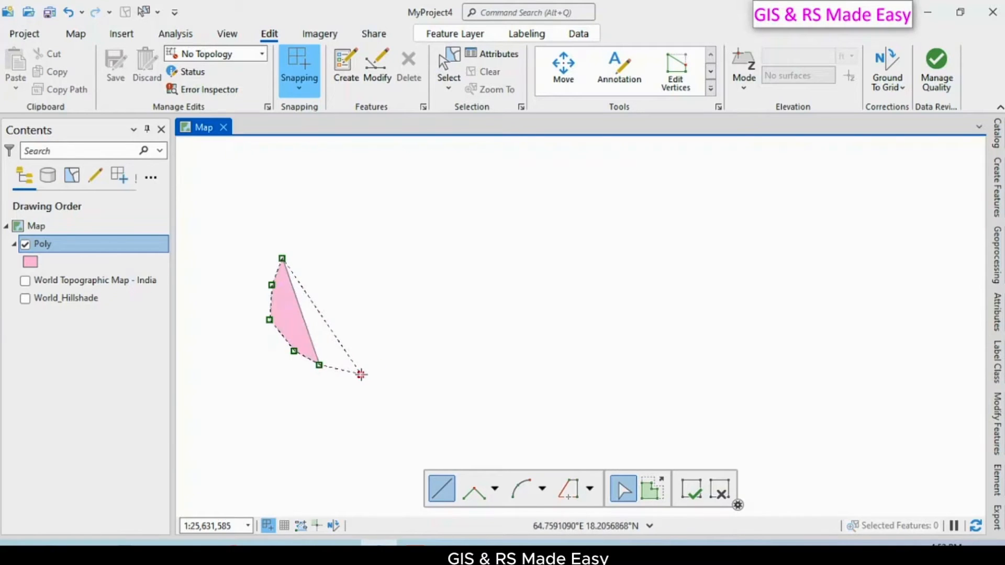
{"action": "left_click", "coordinate": [382, 354]}
{"action": "left_click", "coordinate": [396, 322]}
{"action": "left_click", "coordinate": [408, 290]}
{"action": "left_click", "coordinate": [445, 269]}
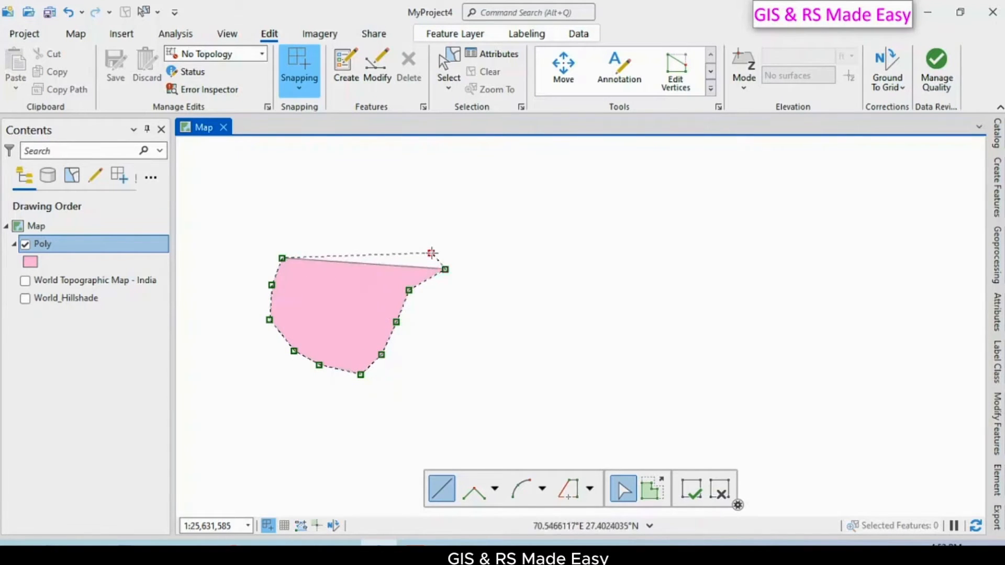
{"action": "left_click", "coordinate": [431, 253]}
{"action": "left_click", "coordinate": [412, 238]}
{"action": "left_click", "coordinate": [370, 235]}
{"action": "left_click", "coordinate": [344, 284]}
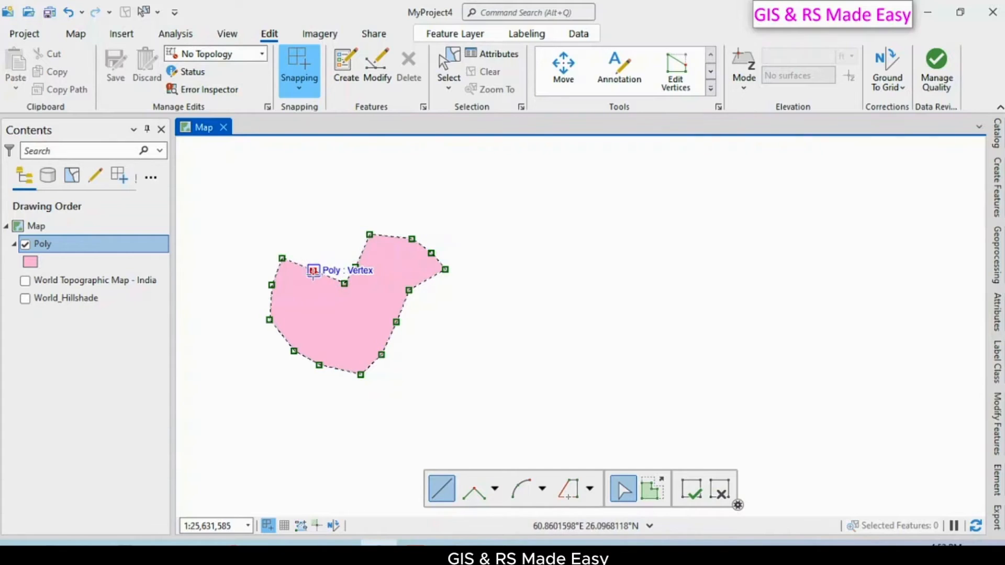
{"action": "left_click", "coordinate": [312, 272]}
{"action": "right_click", "coordinate": [314, 273]}
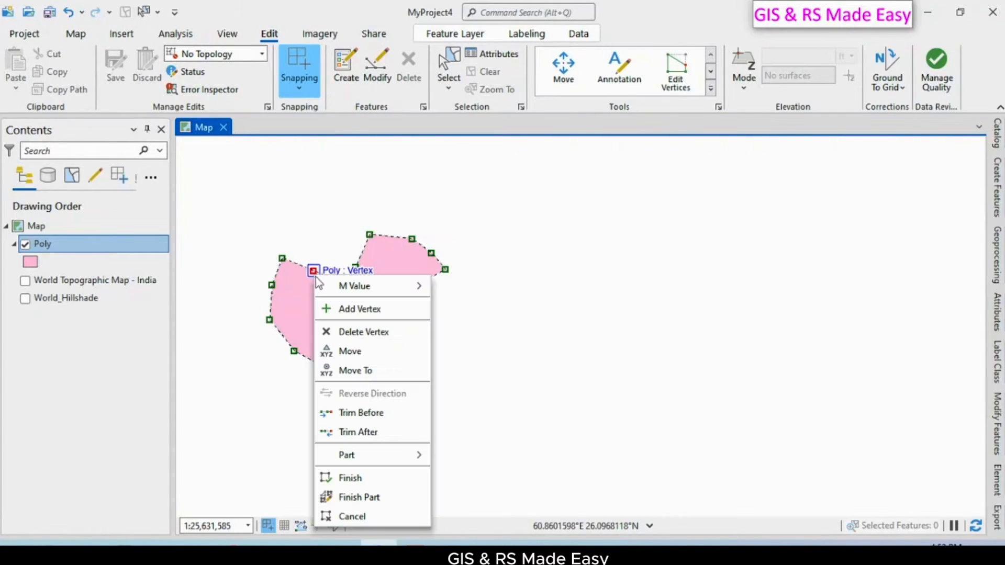
{"action": "left_click", "coordinate": [348, 477]}
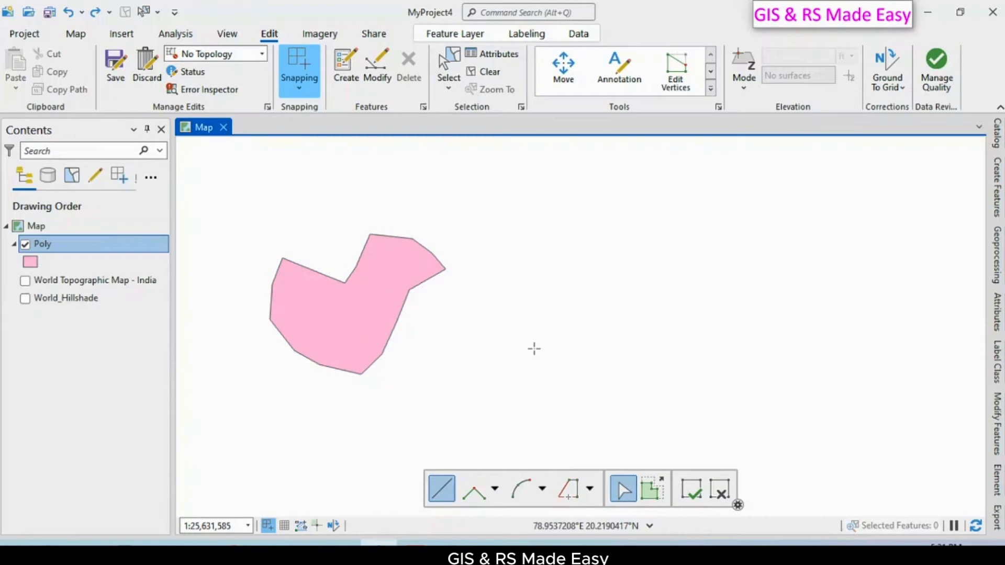
- Leave the polygon sketch and save all edits to the Poly layer
{"action": "left_click", "coordinate": [533, 349]}
{"action": "key", "text": "Escape"}
{"action": "left_click", "coordinate": [114, 82]}
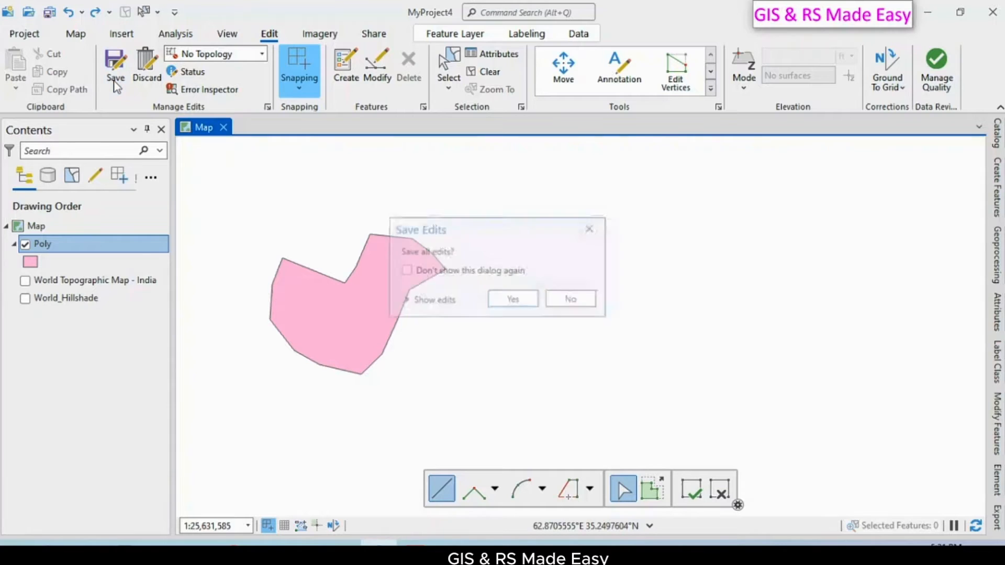
{"action": "left_click", "coordinate": [513, 300]}
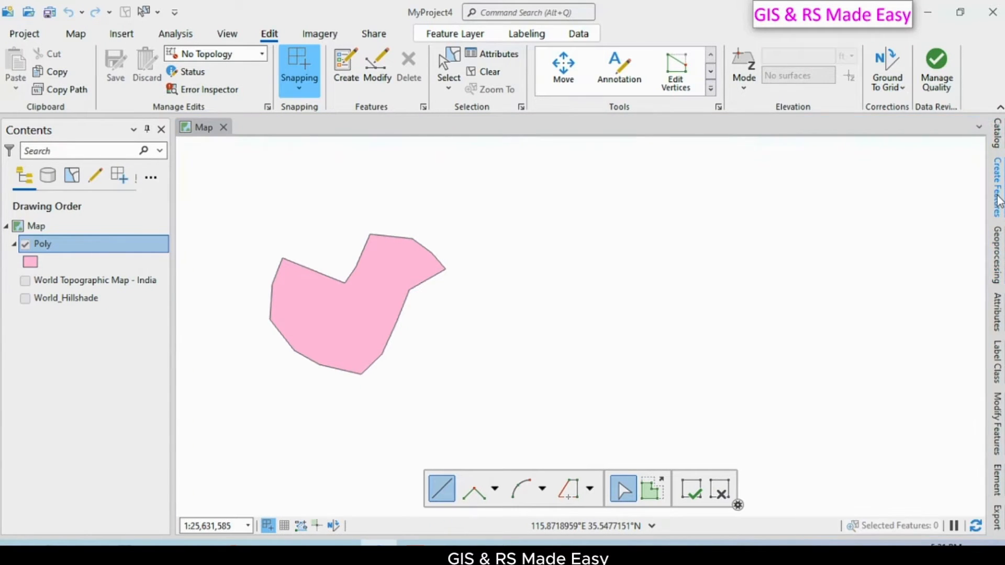
- Draw a circular polygon in the Poly layer northeast of the irregular polygon, centred at about 79.7°E 32.2°N
{"action": "mouse_move", "coordinate": [998, 200]}
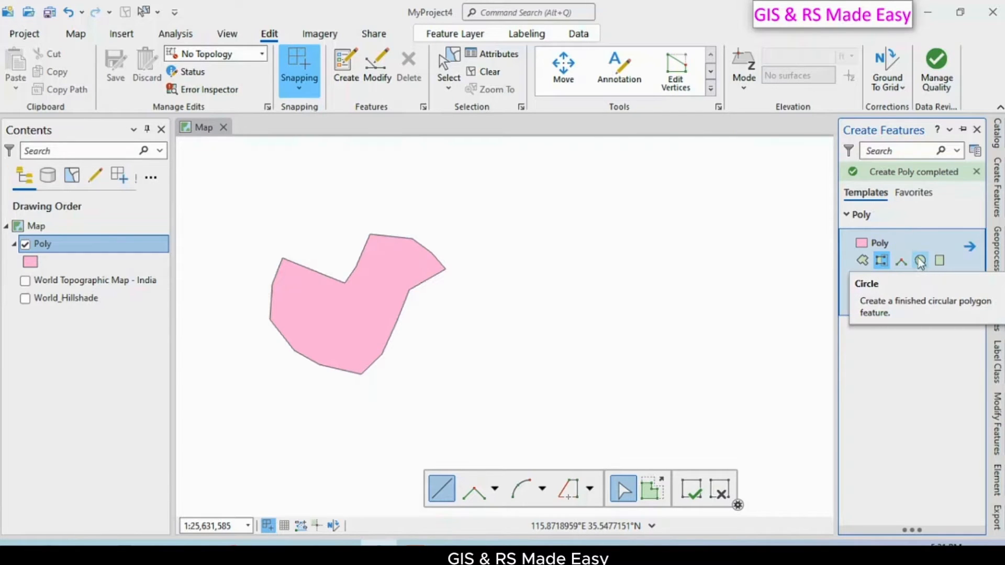
{"action": "left_click", "coordinate": [919, 261]}
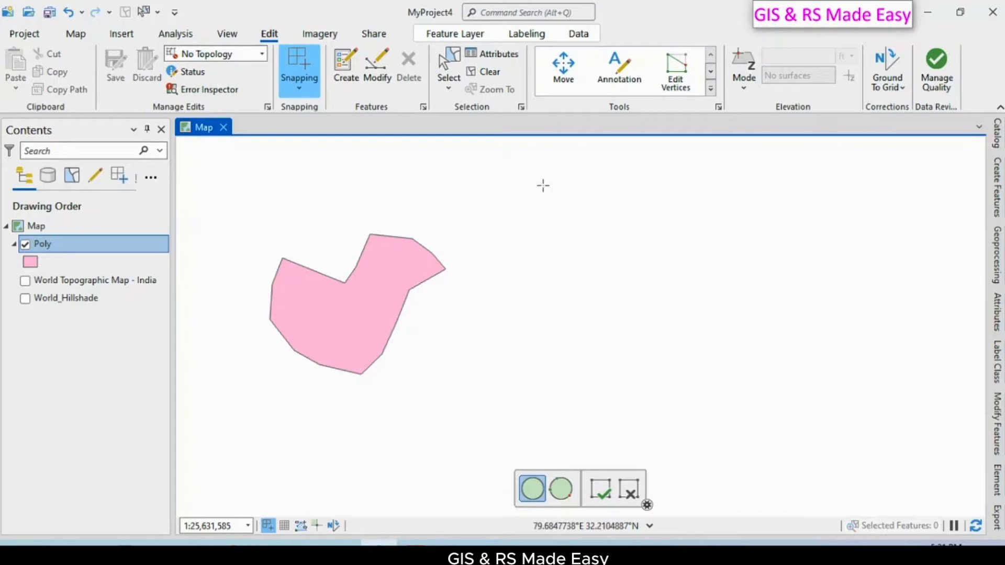
{"action": "left_click", "coordinate": [543, 185]}
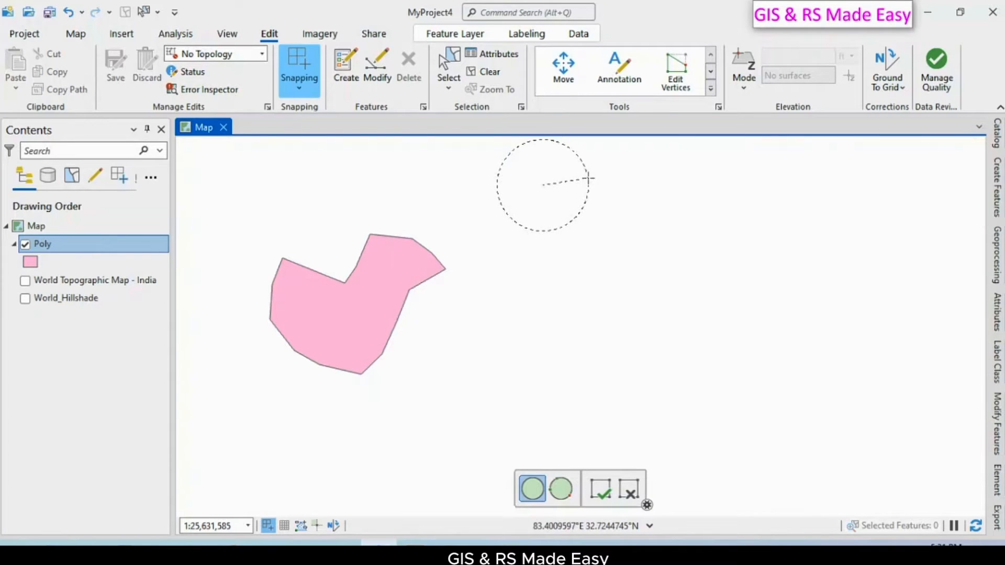
{"action": "left_click", "coordinate": [588, 179]}
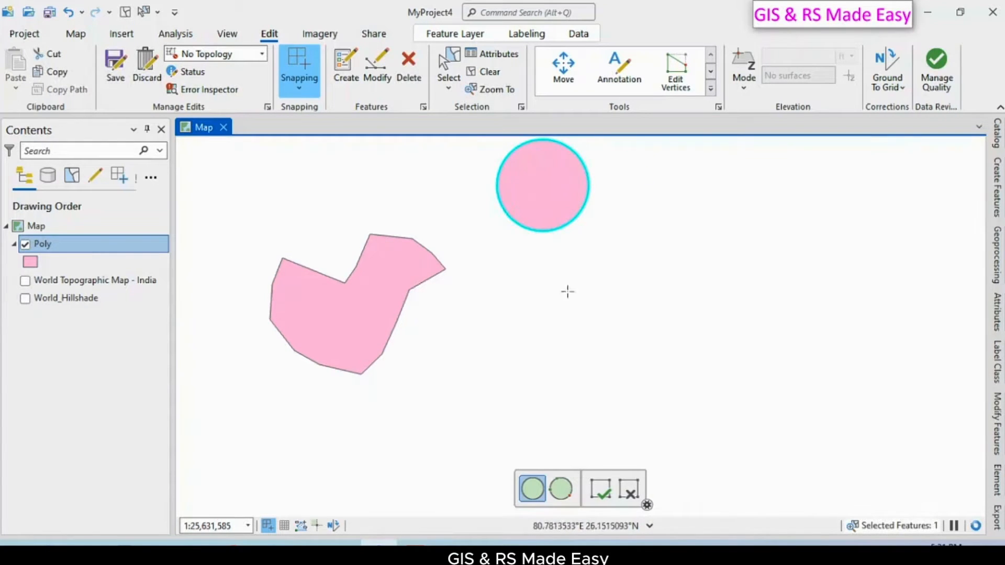
{"action": "left_click", "coordinate": [604, 497]}
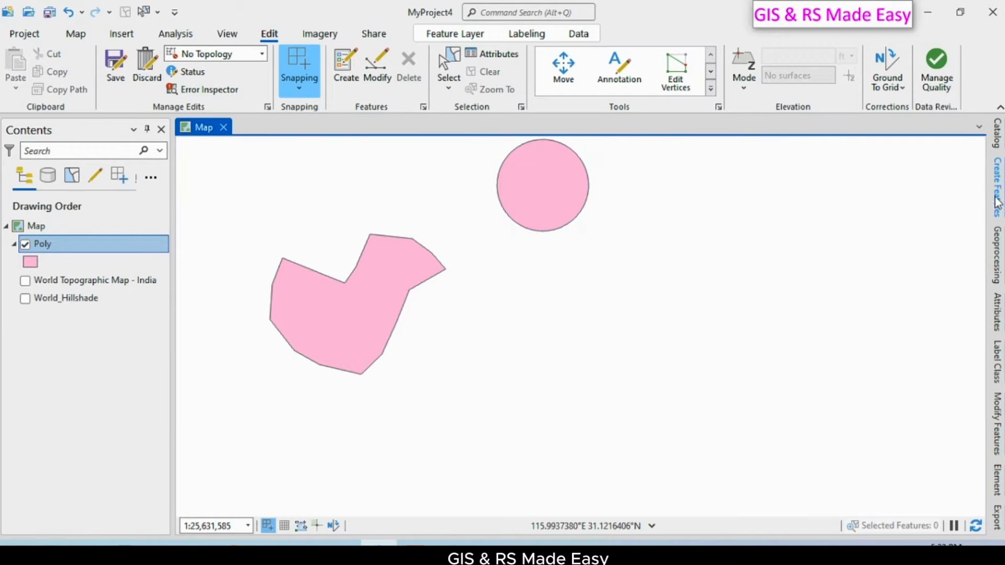
- Draw an L-shaped Right Angle Polygon directly south of the circle, spanning about 76°E to 93°E and 17°N to 28°N, and finish the sketch
{"action": "left_click", "coordinate": [1000, 210]}
{"action": "left_click", "coordinate": [999, 210]}
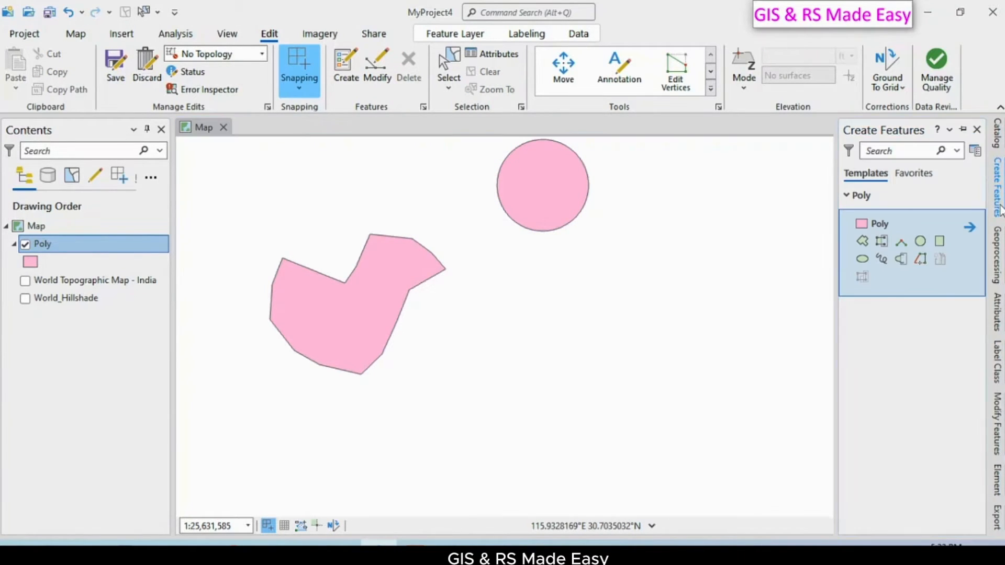
{"action": "left_click", "coordinate": [998, 209]}
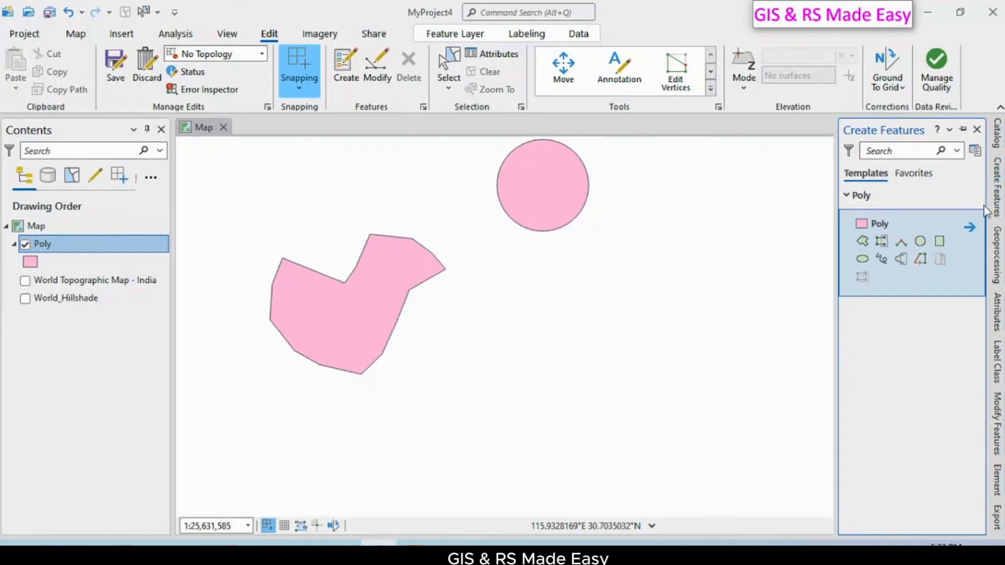
{"action": "left_click", "coordinate": [902, 244]}
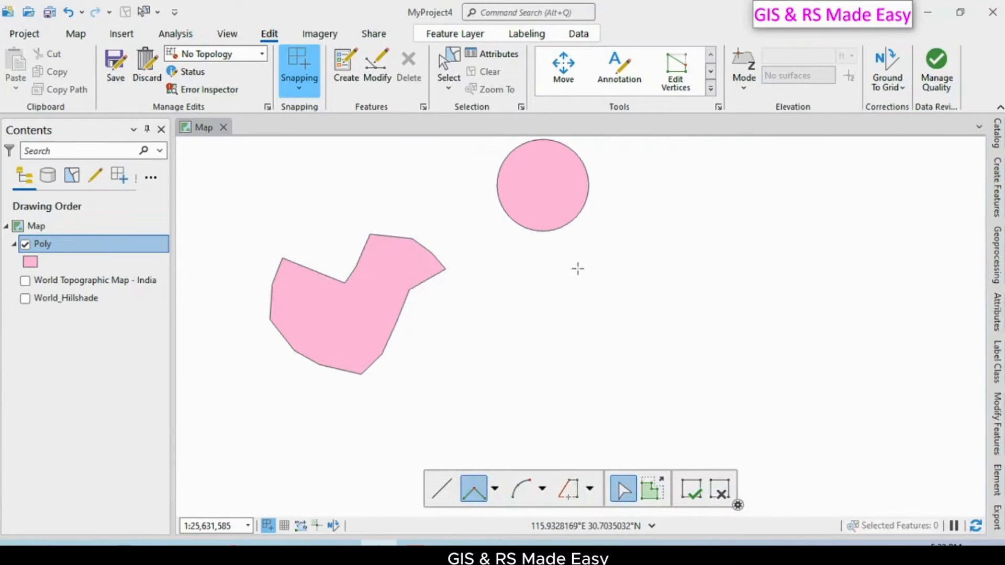
{"action": "left_click", "coordinate": [600, 241]}
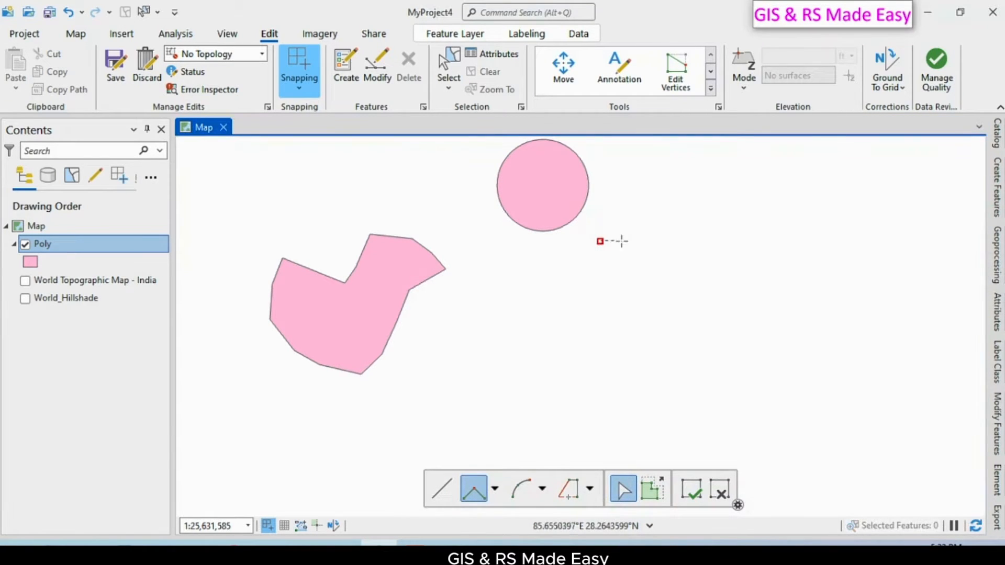
{"action": "left_click", "coordinate": [698, 241]}
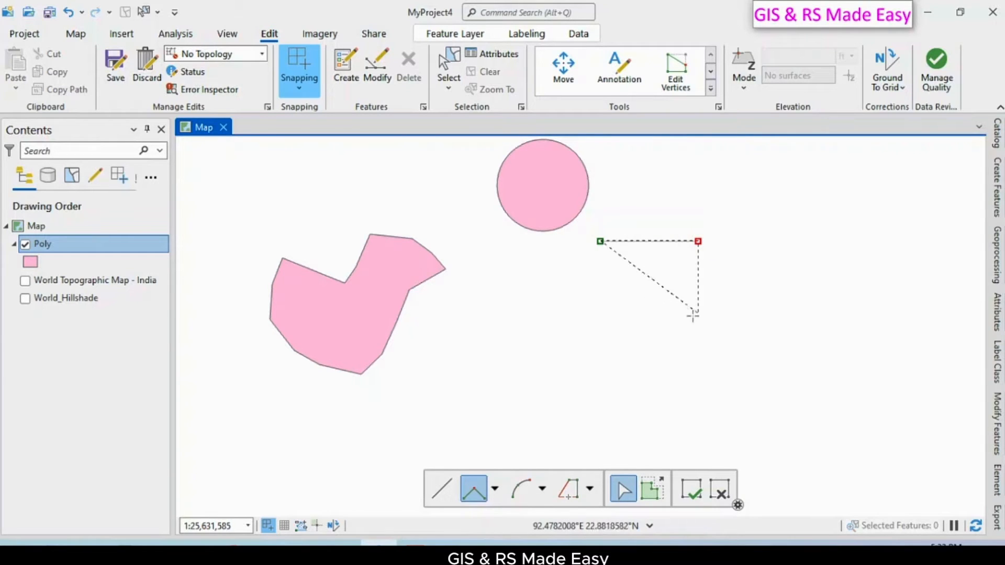
{"action": "left_click", "coordinate": [698, 328]}
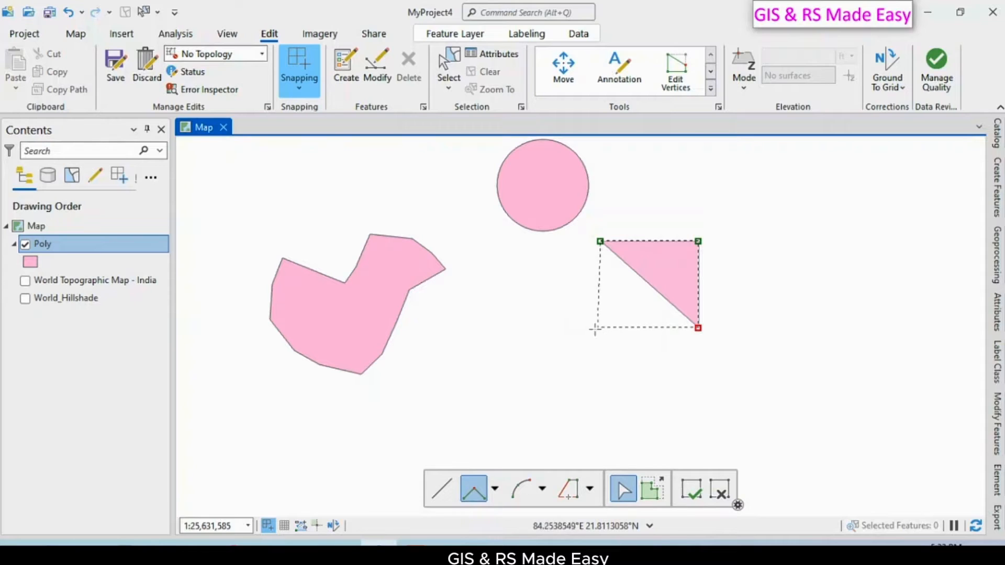
{"action": "left_click", "coordinate": [602, 327]}
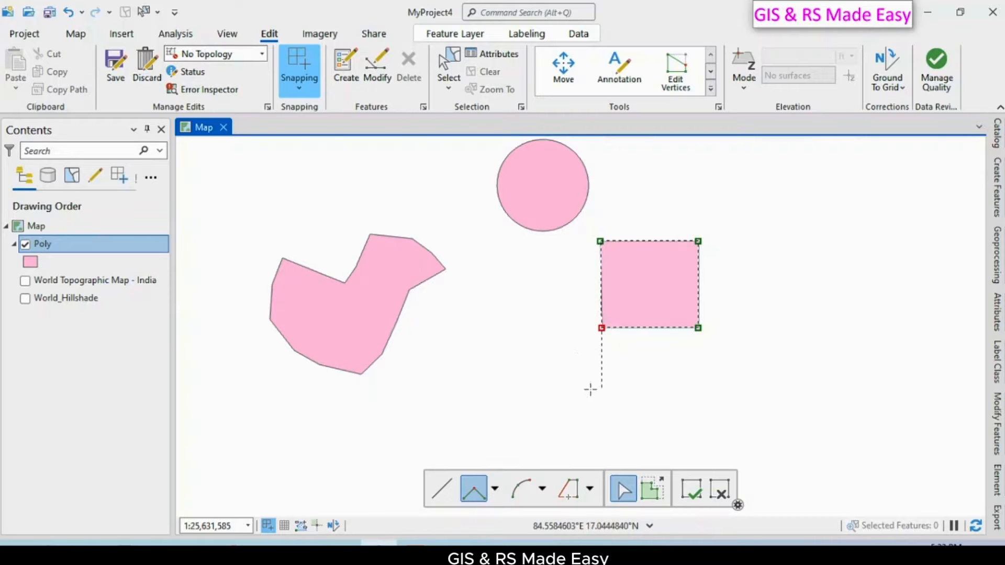
{"action": "left_click", "coordinate": [601, 389]}
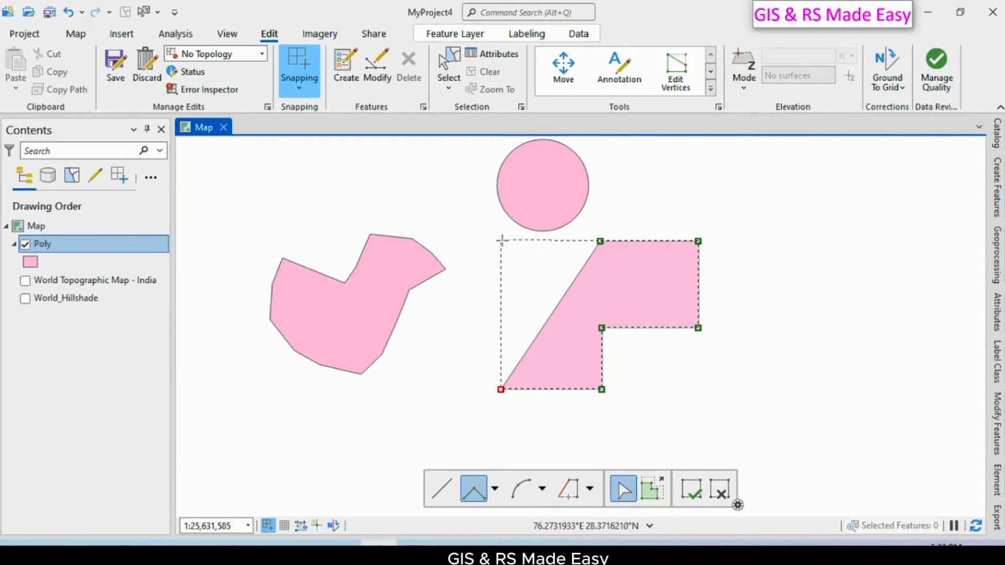
{"action": "left_click", "coordinate": [501, 240]}
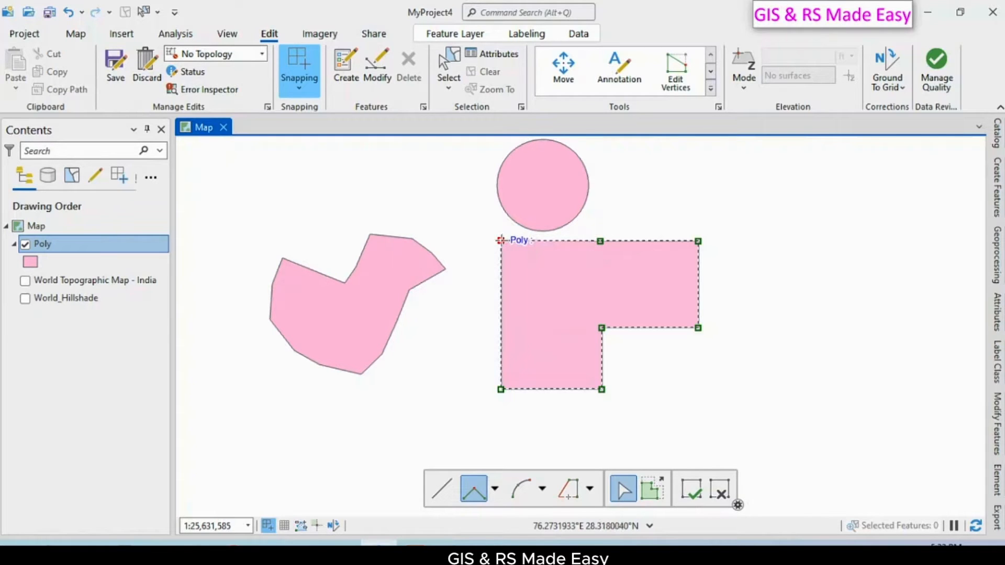
{"action": "right_click", "coordinate": [501, 240]}
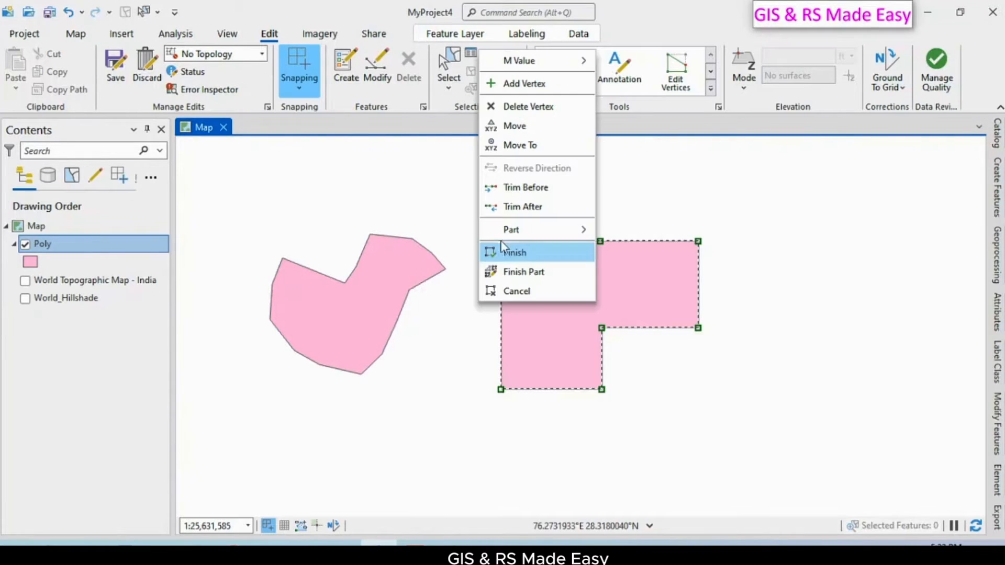
{"action": "left_click", "coordinate": [548, 253]}
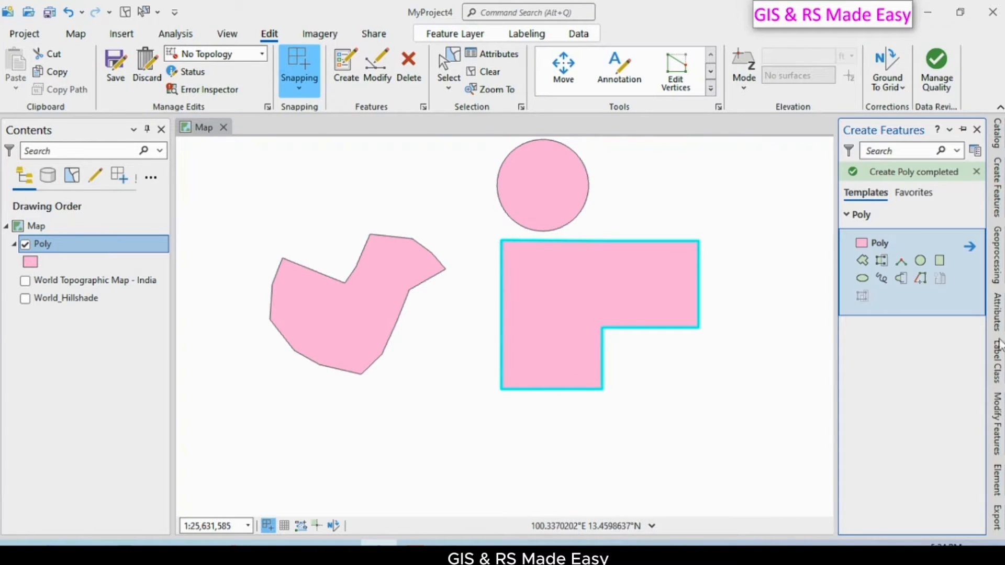
- Draw two polygons with the Rectangle tool, a wide one south of the irregular polygon and another northeast of the L-shaped polygon
{"action": "left_click", "coordinate": [940, 262]}
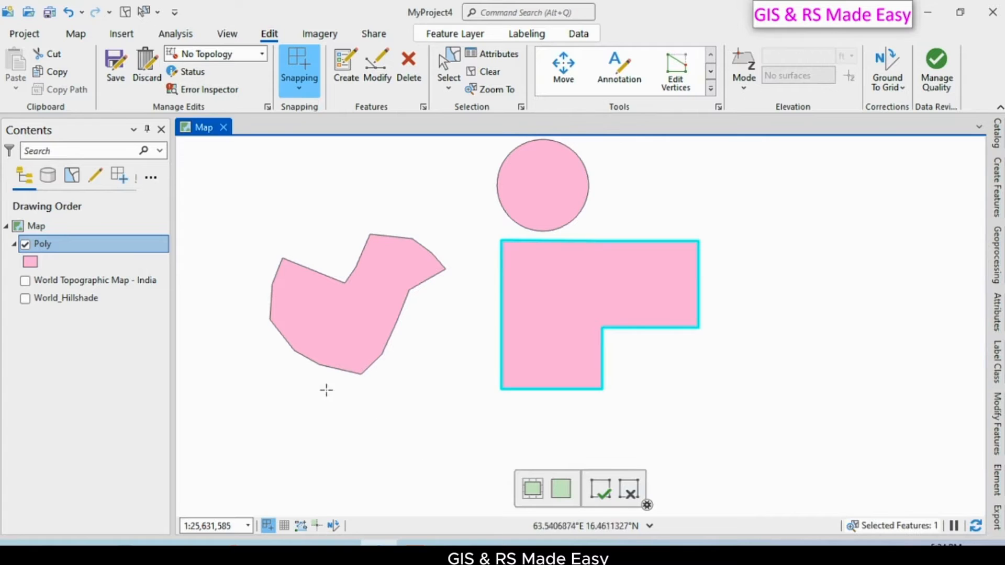
{"action": "left_click", "coordinate": [253, 477]}
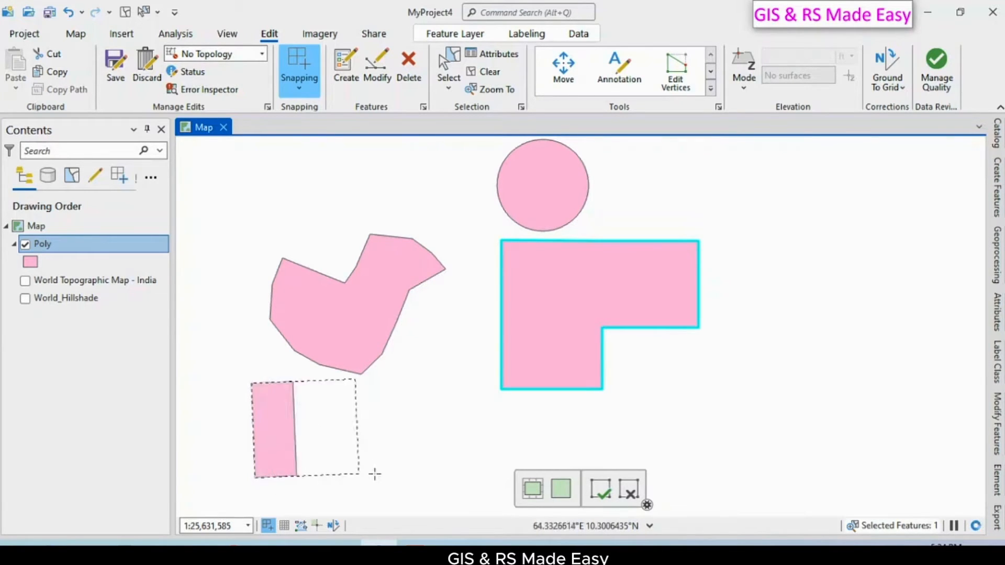
{"action": "left_click", "coordinate": [414, 474]}
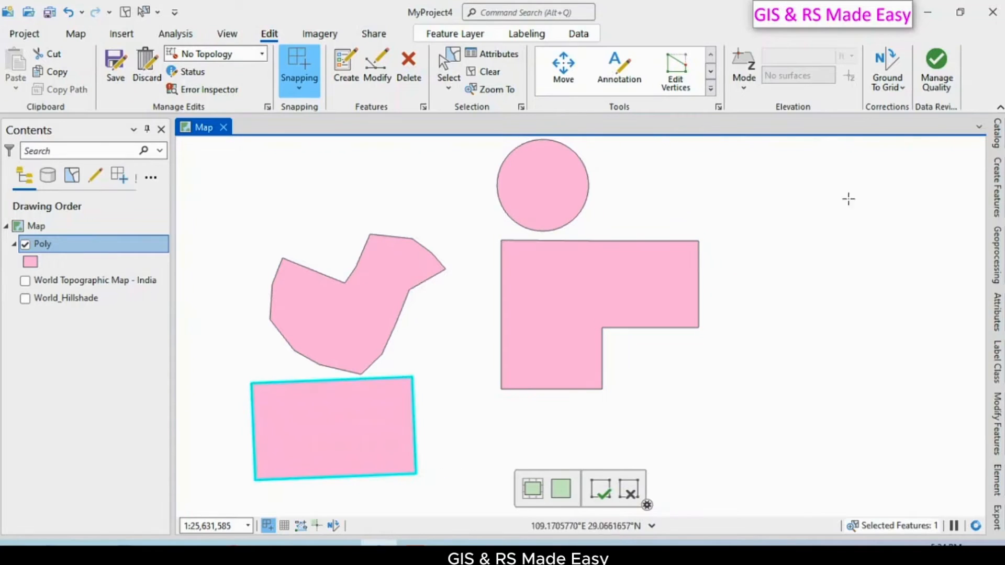
{"action": "left_click", "coordinate": [767, 199]}
{"action": "left_click", "coordinate": [881, 197]}
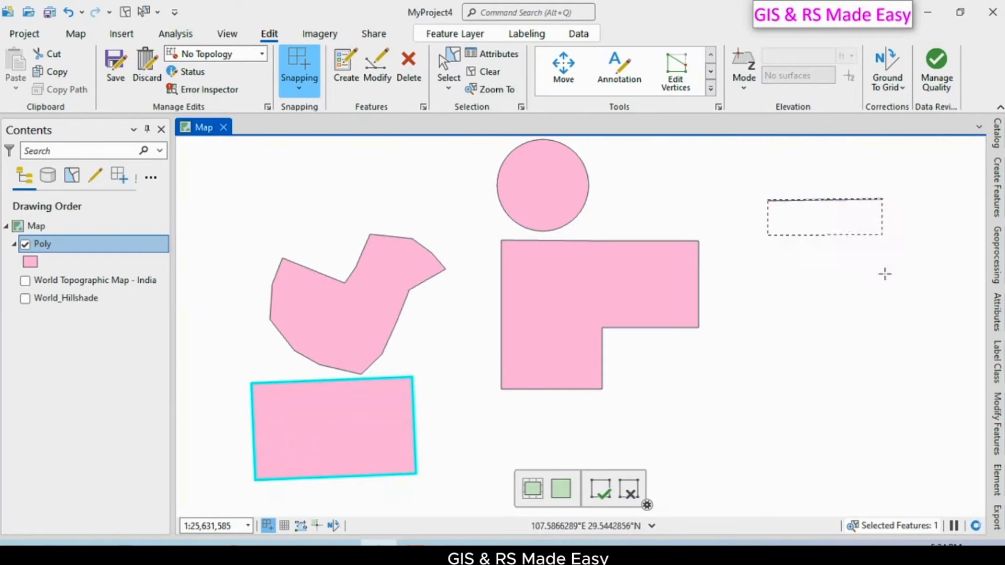
{"action": "left_click", "coordinate": [883, 305]}
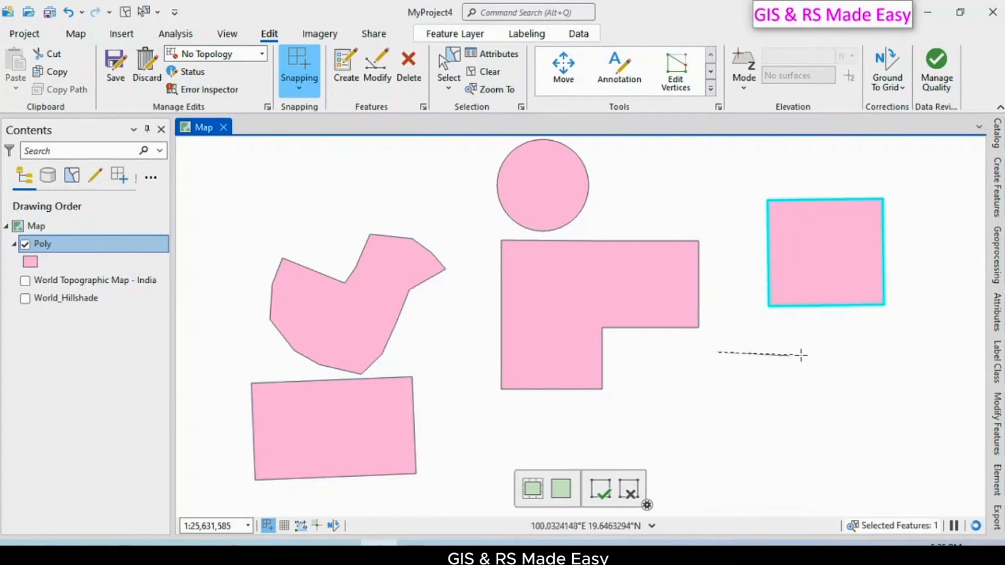
- Draw two polygons constrained to squares, one southeast of the L-shaped polygon and a smaller one east of the circle, and leave the Rectangle tool
{"action": "left_click", "coordinate": [836, 348]}
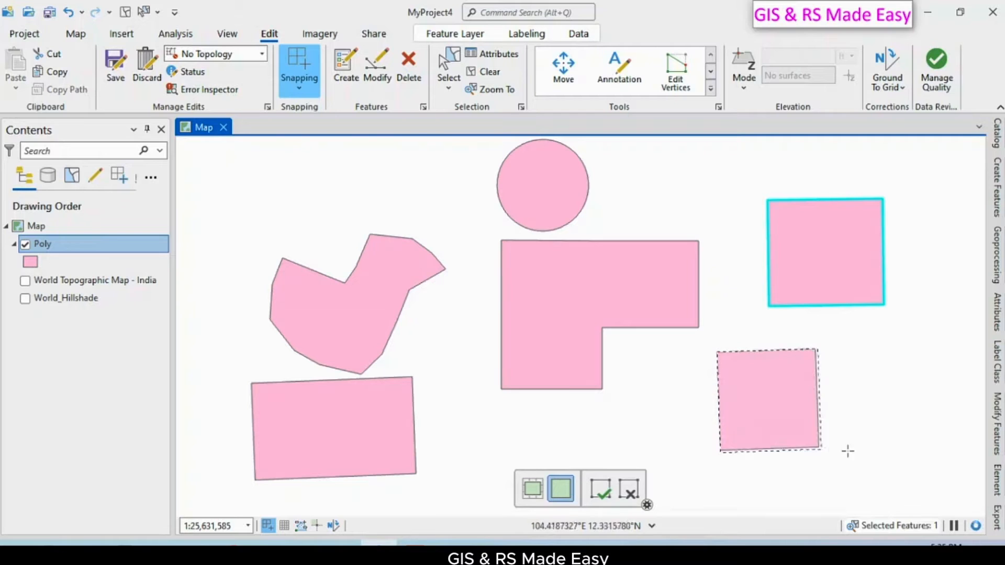
{"action": "left_click", "coordinate": [874, 476]}
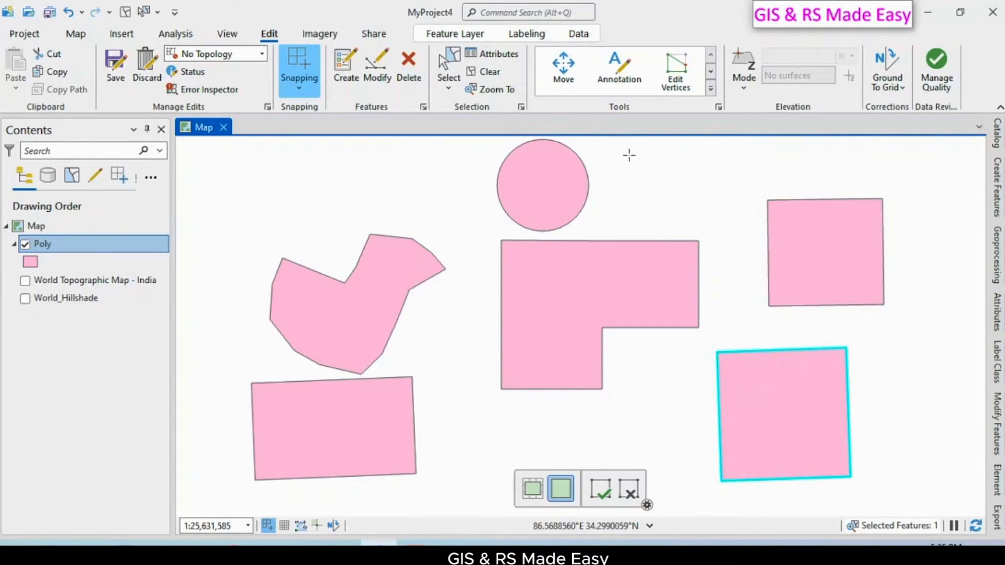
{"action": "left_click", "coordinate": [691, 154]}
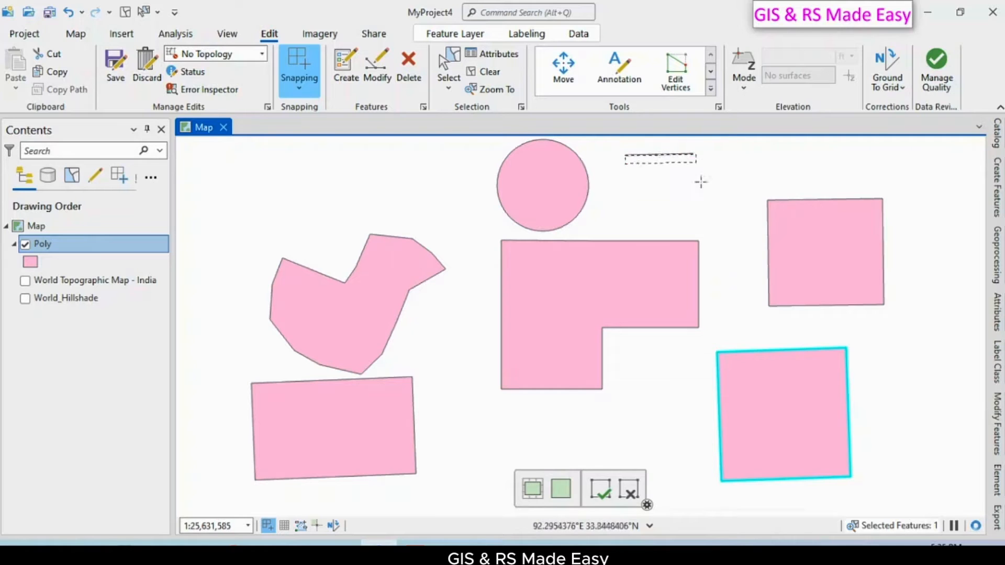
{"action": "key", "text": "shift"}
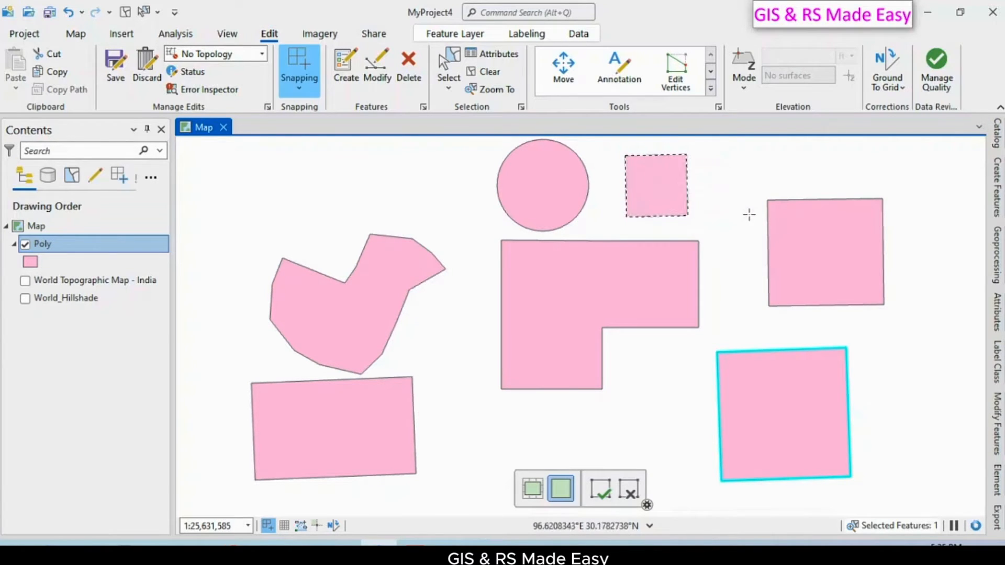
{"action": "left_click", "coordinate": [758, 218]}
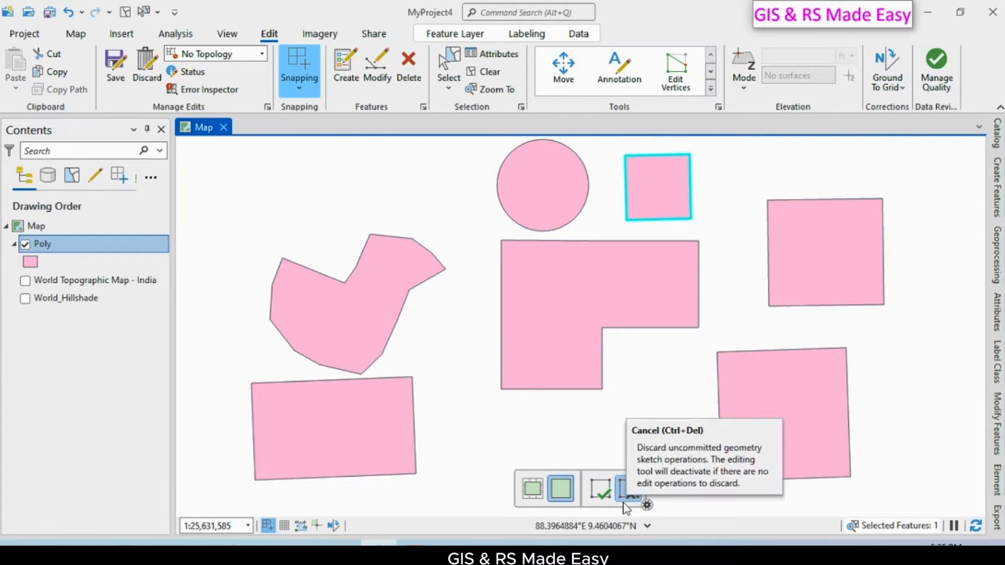
{"action": "left_click", "coordinate": [625, 506]}
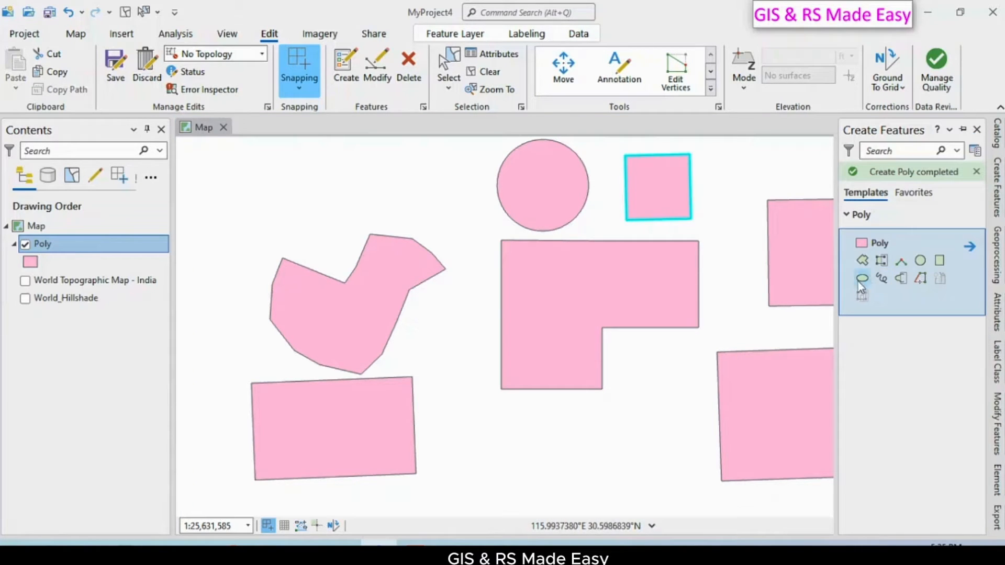
- Draw two flat elliptical polygons with the Ellipse tool, one northwest of the irregular polygon and one northeast of the circle
{"action": "left_click", "coordinate": [862, 280]}
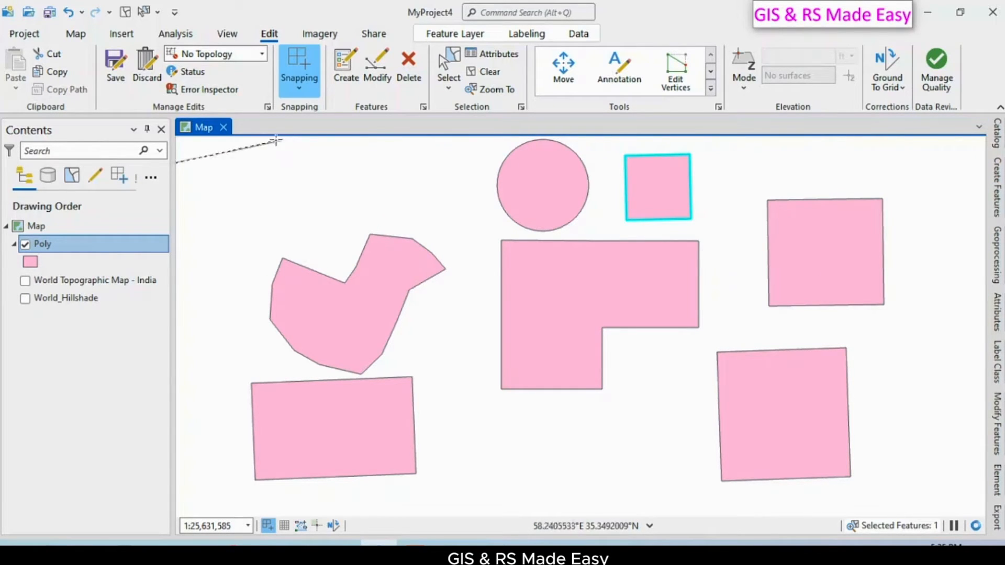
{"action": "left_click", "coordinate": [287, 162]}
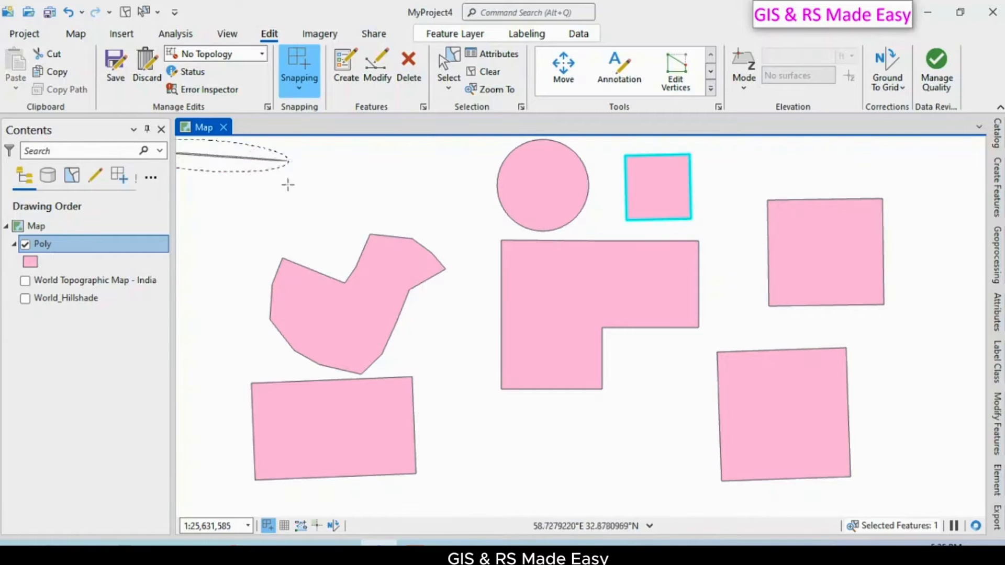
{"action": "left_click", "coordinate": [296, 196]}
{"action": "left_click", "coordinate": [294, 187]}
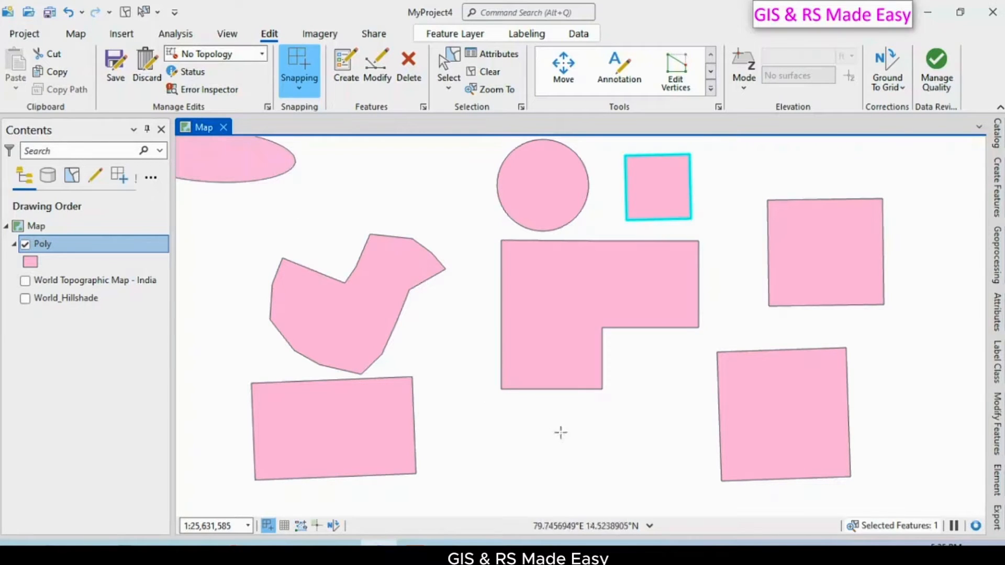
{"action": "left_click_drag", "start_coordinate": [353, 223], "coordinate": [438, 263]}
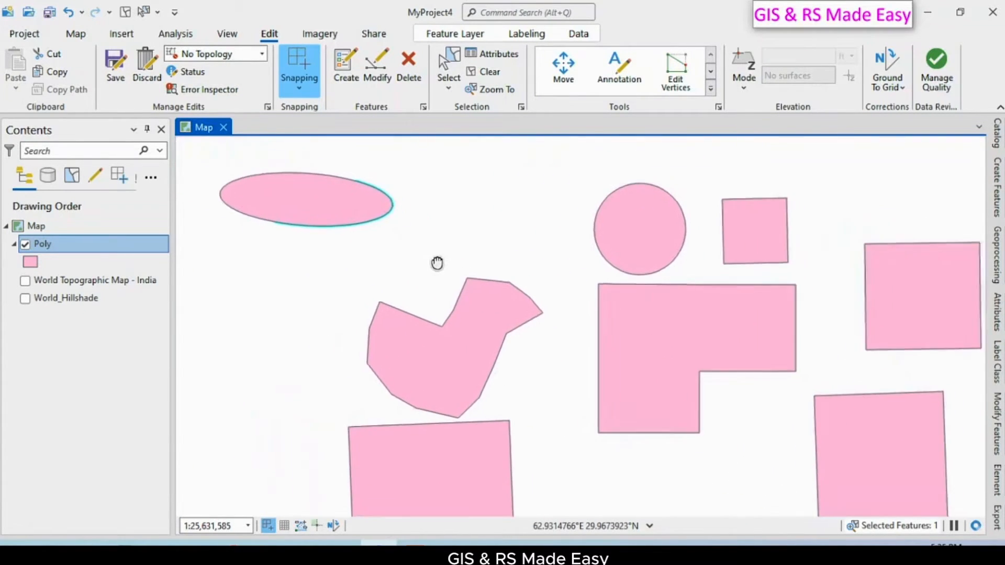
{"action": "scroll", "coordinate": [442, 249], "scroll_direction": "down", "scroll_amount": 3}
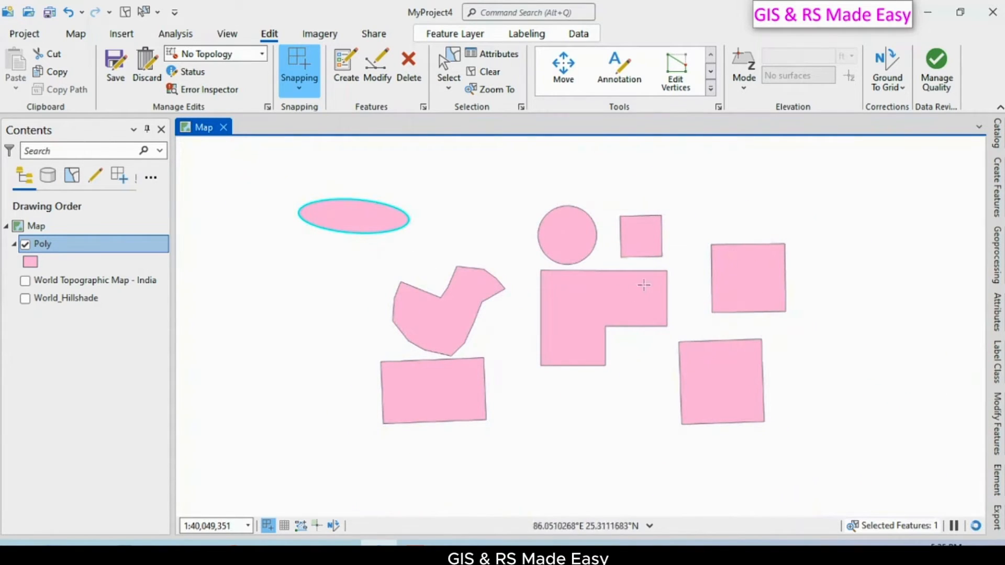
{"action": "left_click", "coordinate": [728, 157]}
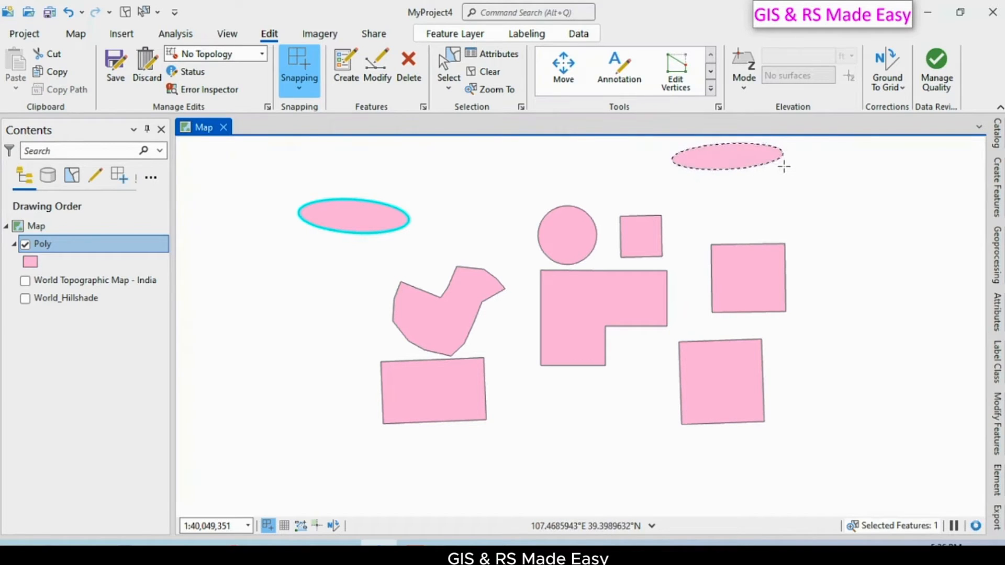
{"action": "left_click", "coordinate": [790, 170]}
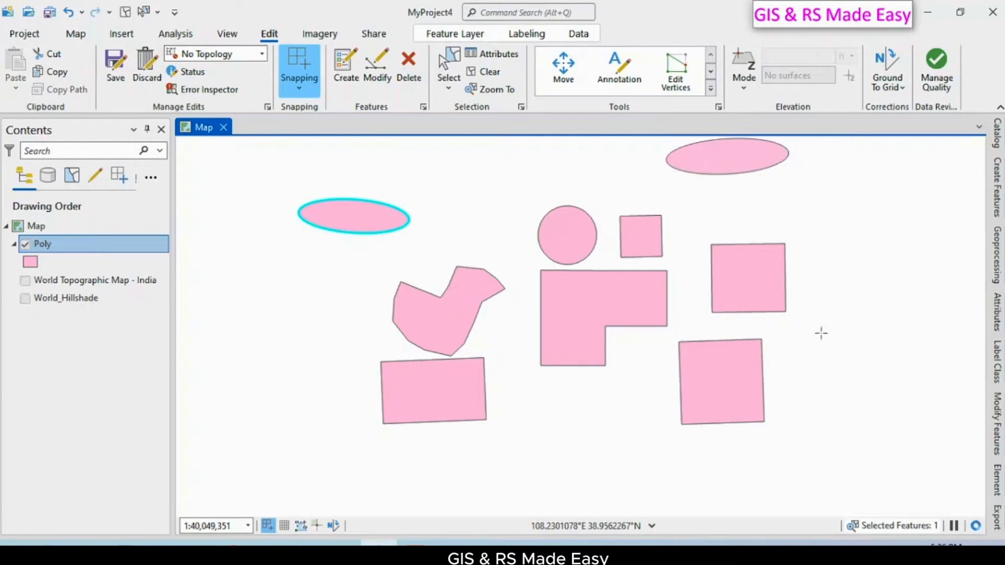
- Draw a tall wavy-edged polygon with the Freehand tool east of the rectangle and square, and finish the sketch
{"action": "left_click", "coordinate": [997, 188]}
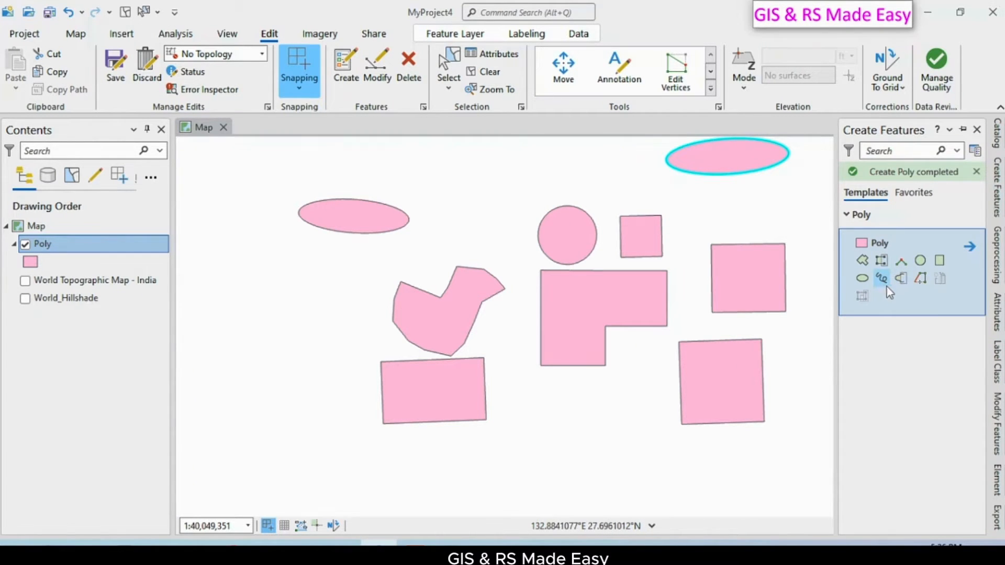
{"action": "left_click", "coordinate": [882, 279]}
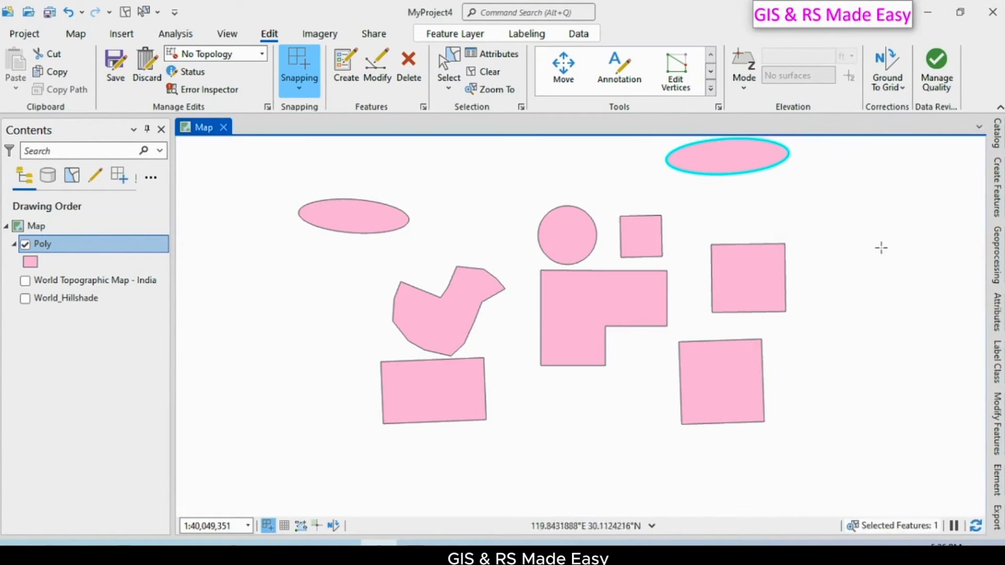
{"action": "mouse_move", "coordinate": [853, 242]}
{"action": "left_mouse_down"}
{"action": "mouse_move", "coordinate": [842, 388]}
{"action": "mouse_move", "coordinate": [956, 393]}
{"action": "mouse_move", "coordinate": [972, 302]}
{"action": "mouse_move", "coordinate": [939, 258]}
{"action": "mouse_move", "coordinate": [933, 205]}
{"action": "mouse_move", "coordinate": [901, 187]}
{"action": "mouse_move", "coordinate": [832, 192]}
{"action": "mouse_move", "coordinate": [830, 205]}
{"action": "mouse_move", "coordinate": [884, 216]}
{"action": "mouse_move", "coordinate": [891, 234]}
{"action": "left_mouse_up"}
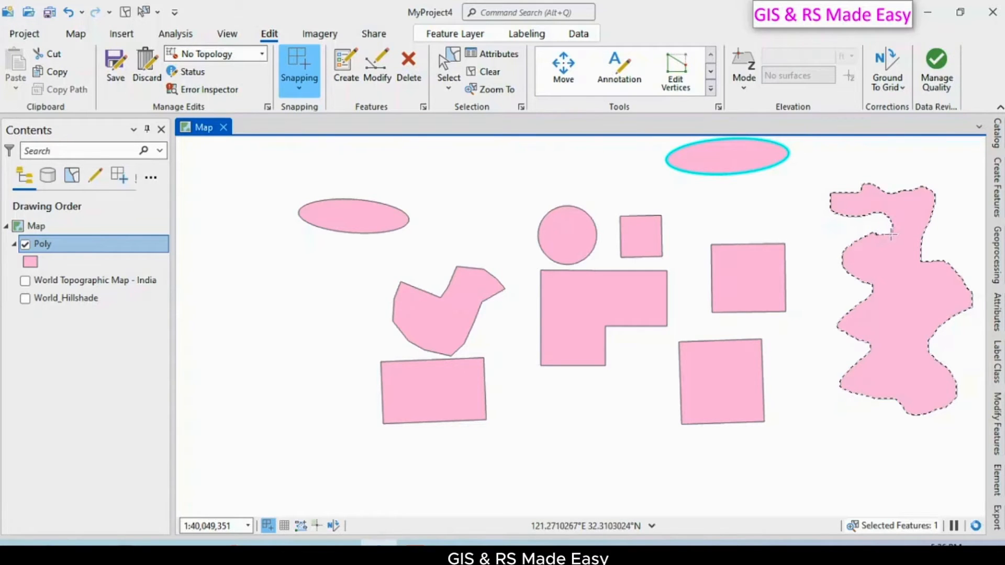
{"action": "right_click", "coordinate": [885, 237]}
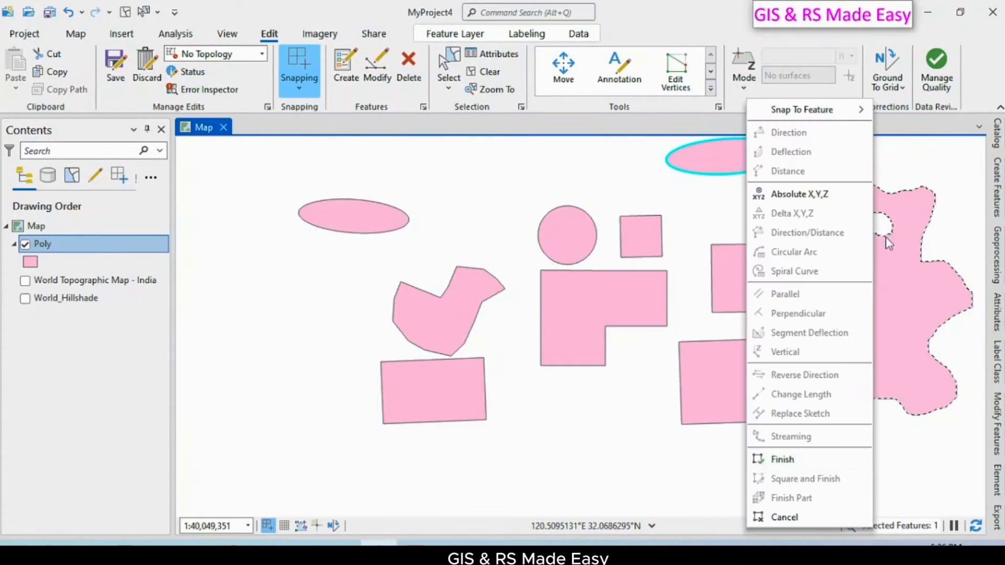
{"action": "left_click", "coordinate": [797, 461]}
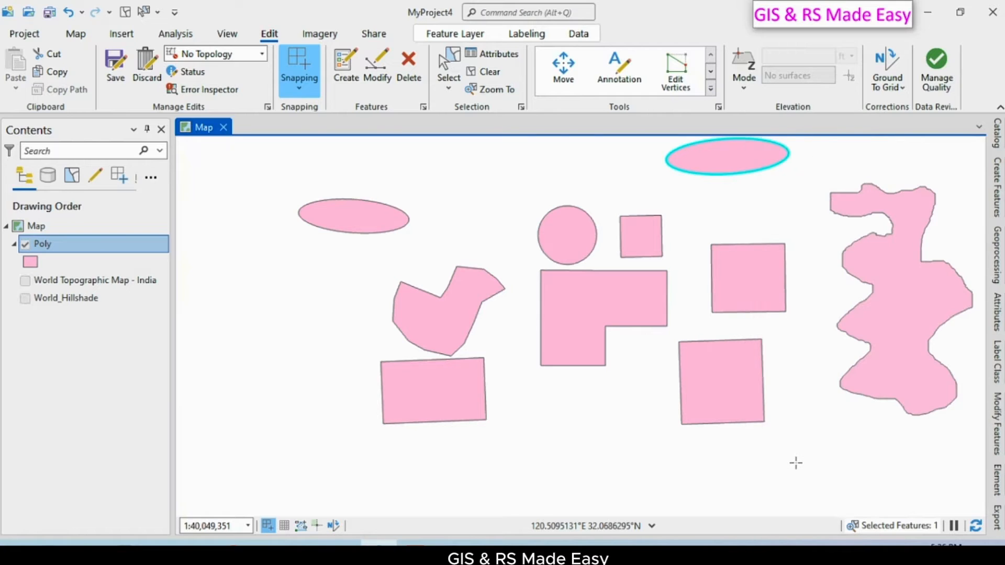
{"action": "scroll", "coordinate": [471, 346], "scroll_direction": "up", "scroll_amount": 3}
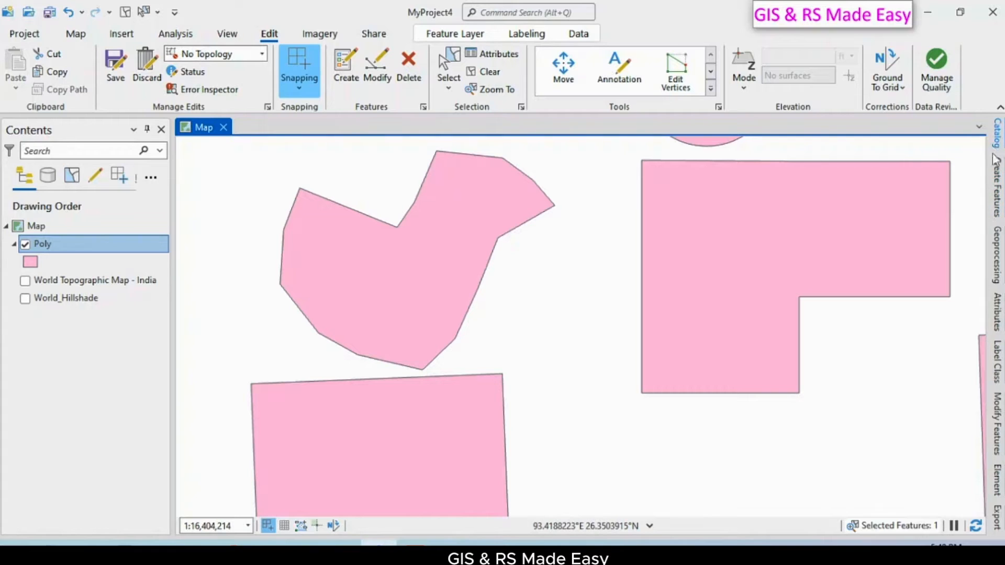
- Draw a polygon with the Polygon tool in the gap between the irregular, rectangular and L-shaped polygons, finish the sketch, and delete the new polygon
{"action": "left_click", "coordinate": [989, 189]}
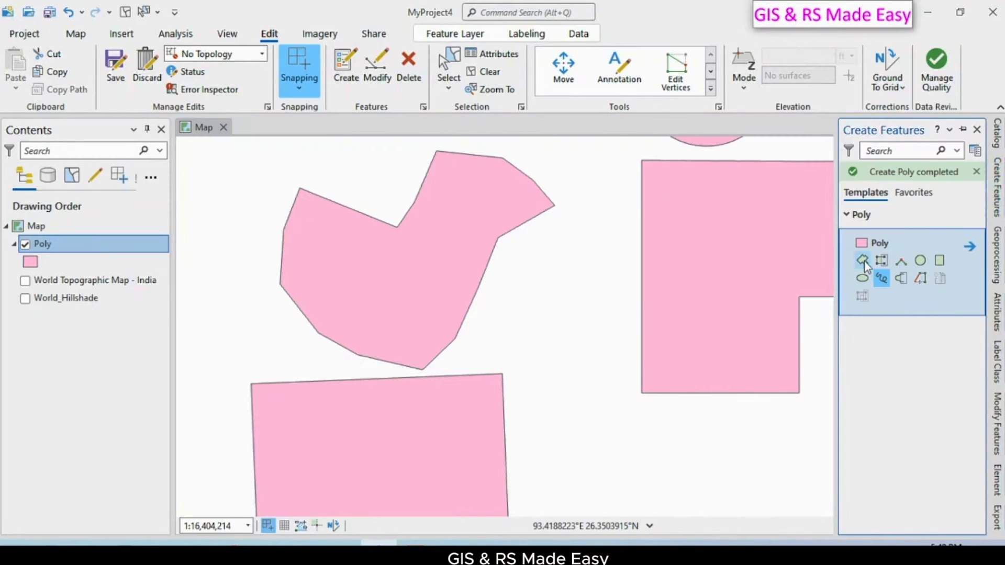
{"action": "left_click", "coordinate": [883, 276]}
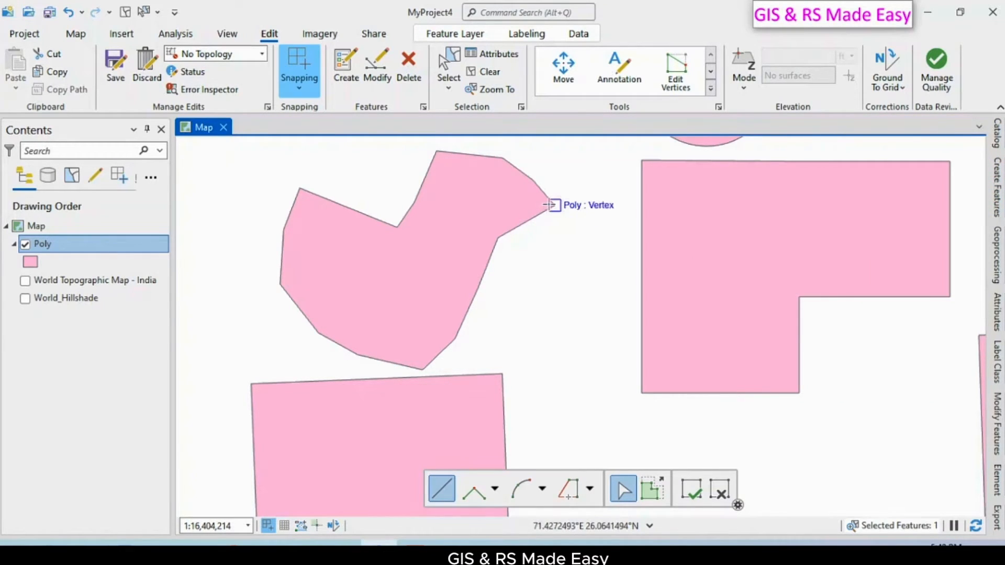
{"action": "left_click", "coordinate": [554, 205]}
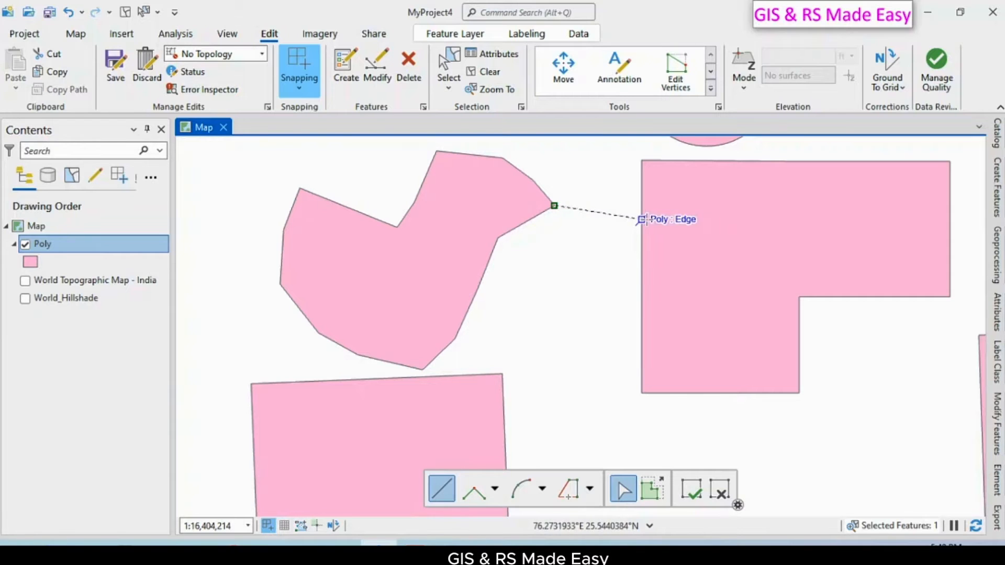
{"action": "left_click", "coordinate": [641, 220]}
{"action": "left_click", "coordinate": [642, 401]}
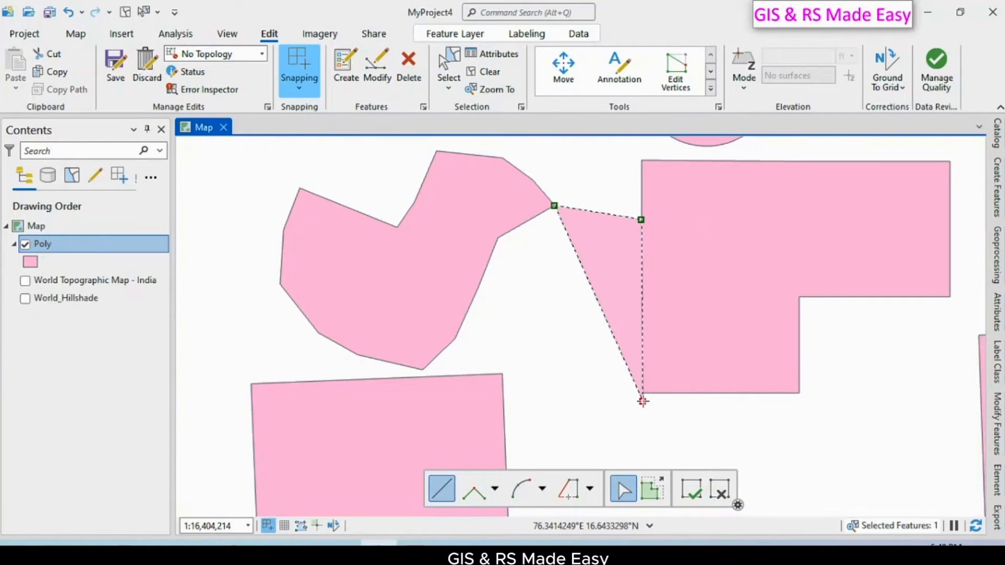
{"action": "left_click", "coordinate": [620, 425]}
{"action": "left_click", "coordinate": [581, 439]}
{"action": "left_click", "coordinate": [522, 442]}
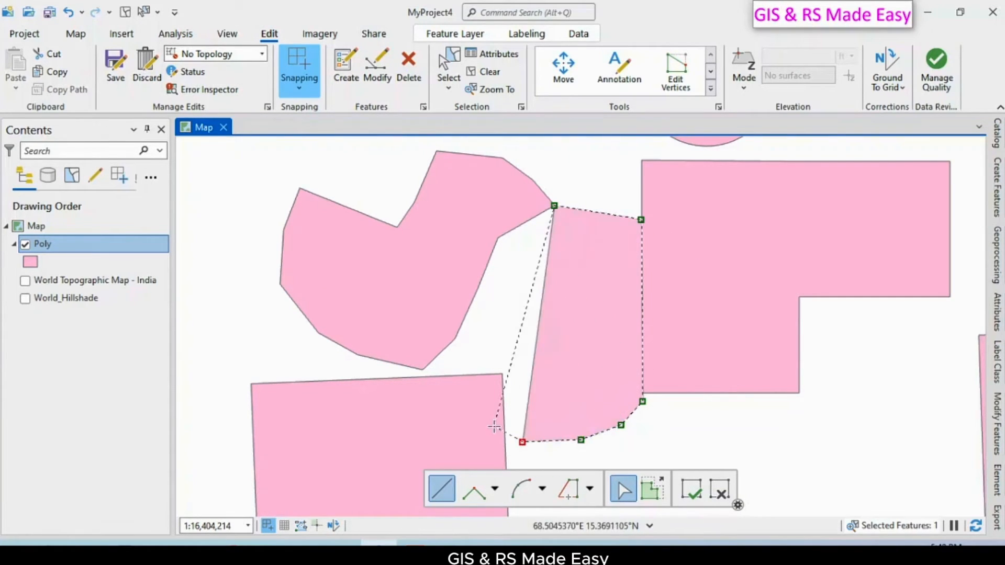
{"action": "left_click", "coordinate": [503, 427]}
{"action": "left_click", "coordinate": [501, 374]}
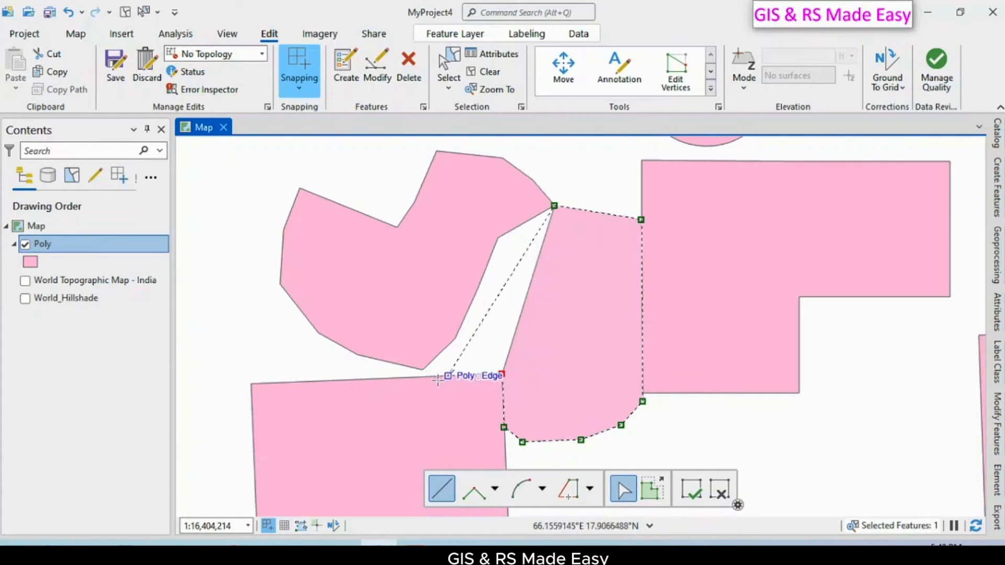
{"action": "left_click", "coordinate": [425, 377]}
{"action": "left_click", "coordinate": [421, 348]}
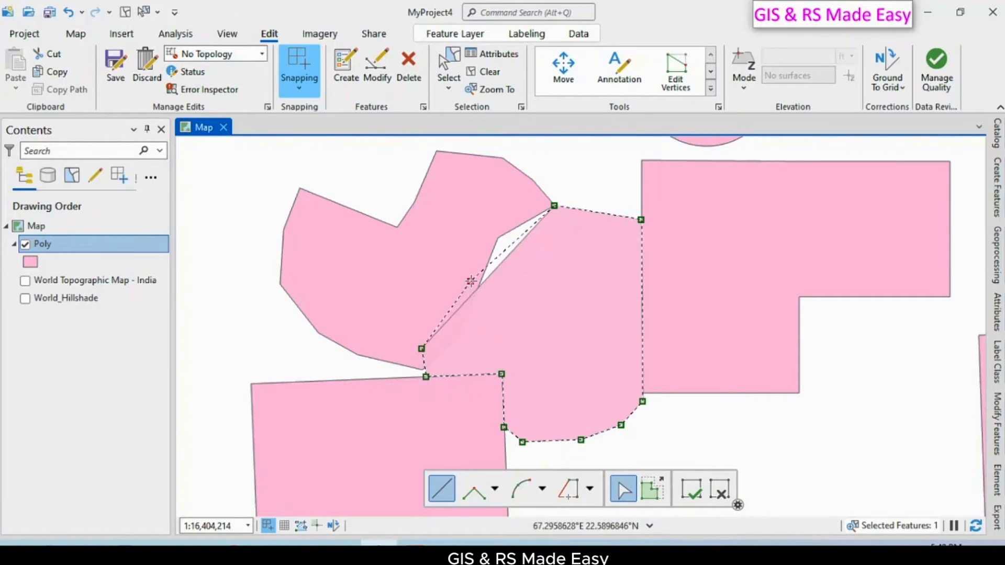
{"action": "left_click", "coordinate": [471, 281]}
{"action": "left_click", "coordinate": [497, 238]}
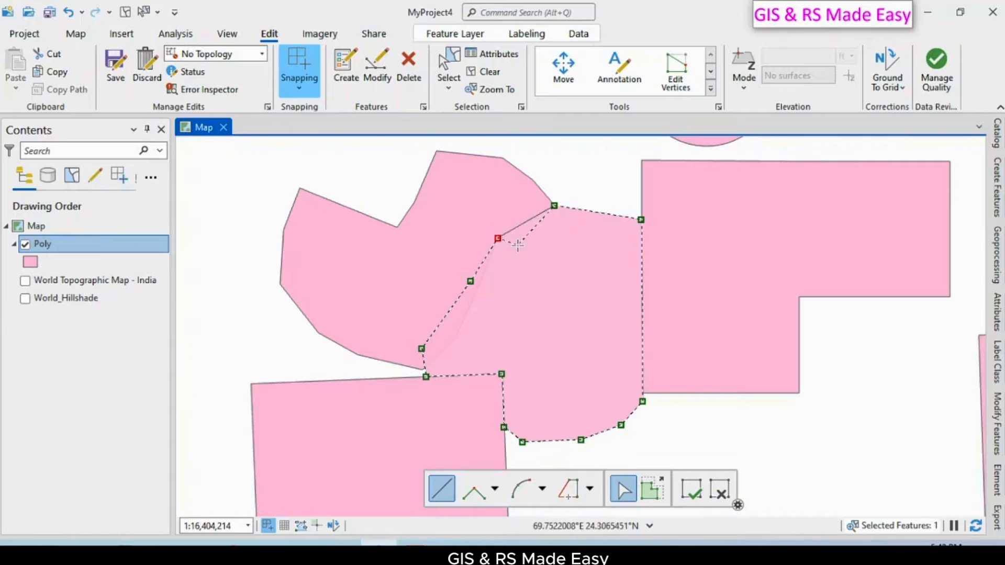
{"action": "right_click", "coordinate": [498, 238]}
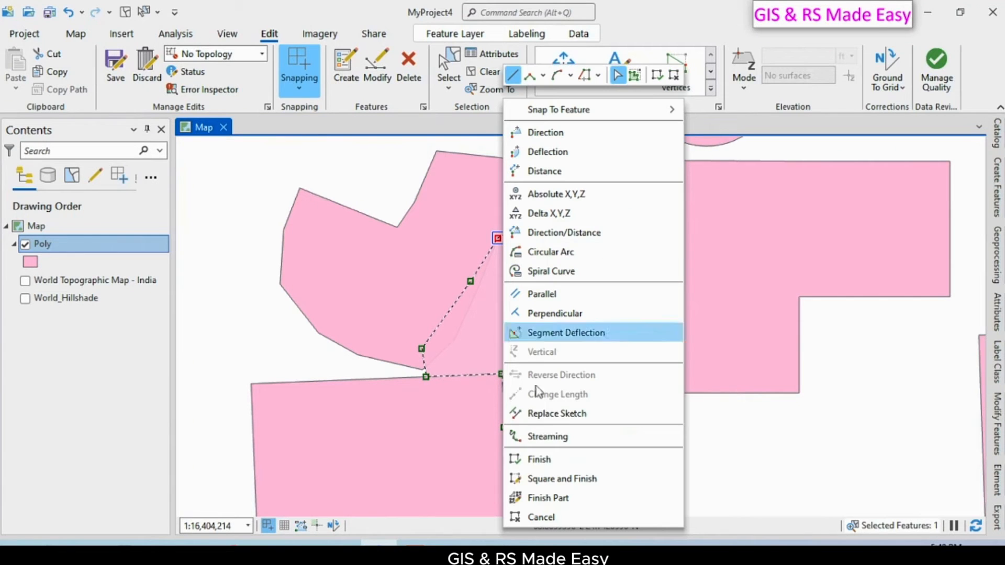
{"action": "left_click", "coordinate": [549, 458]}
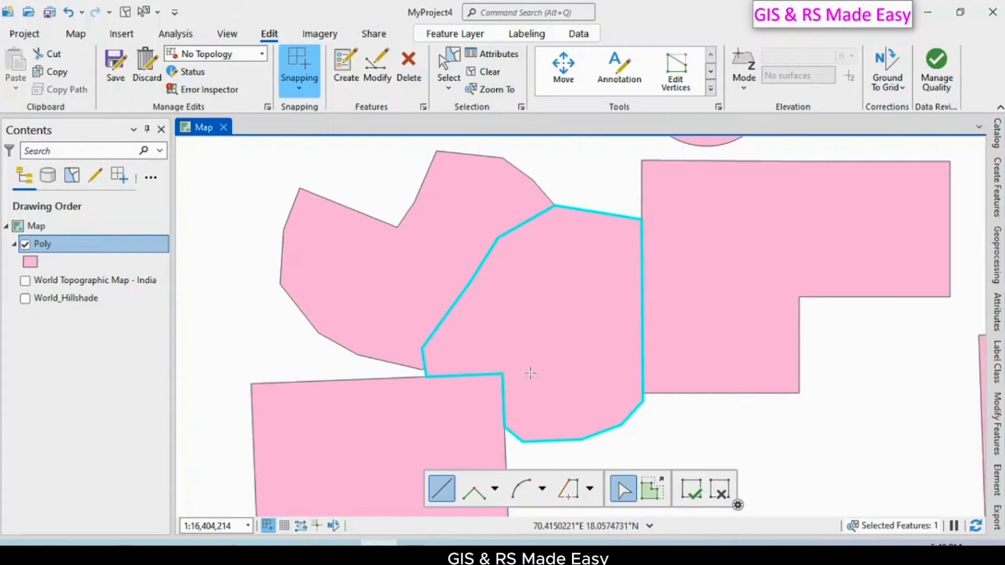
{"action": "key", "text": "Delete"}
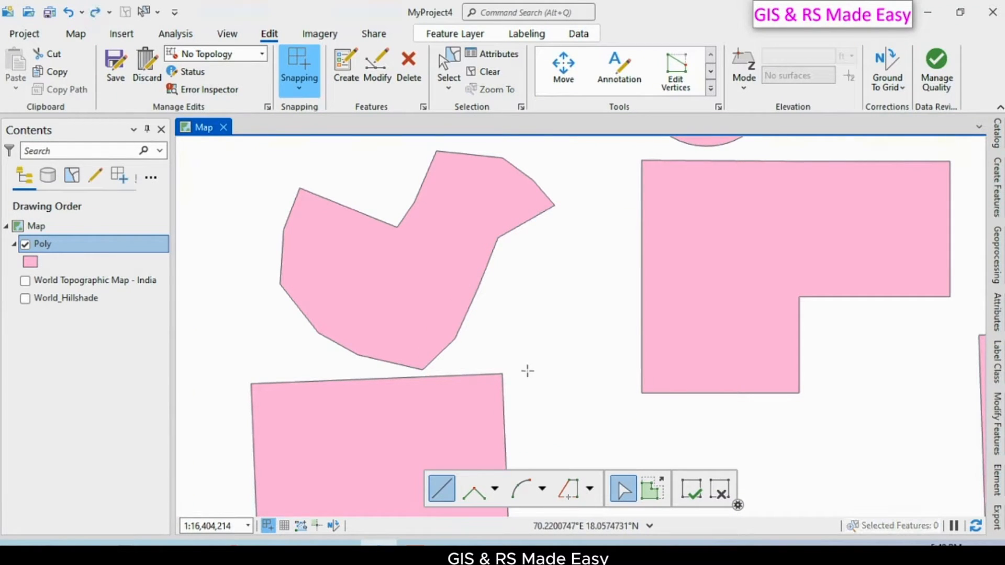
- Fill the gap between the irregular, rectangular and L-shaped polygons using the Autocomplete Polygon tool with an overlapping sketch, and save all edits
{"action": "left_click", "coordinate": [997, 199]}
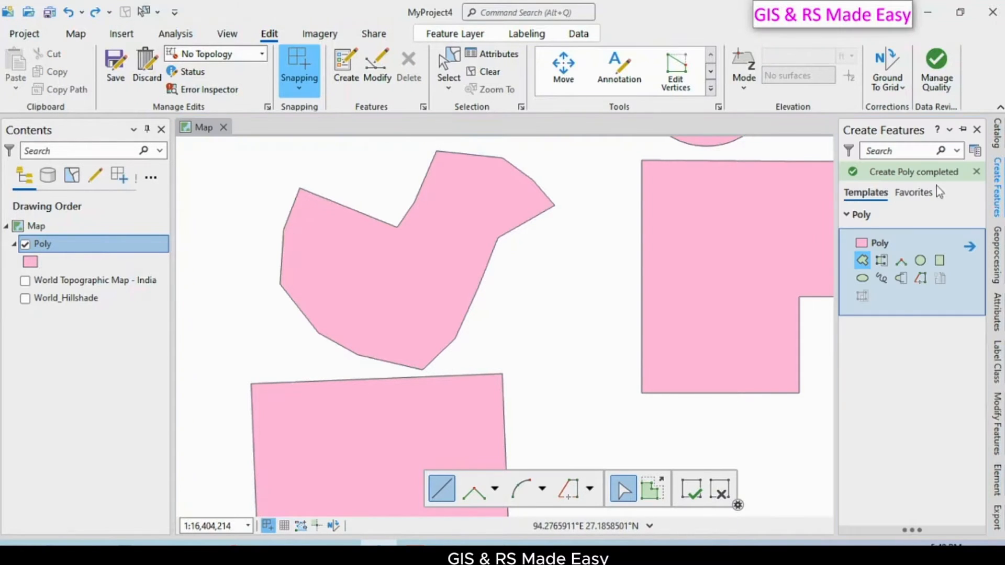
{"action": "left_click", "coordinate": [881, 261]}
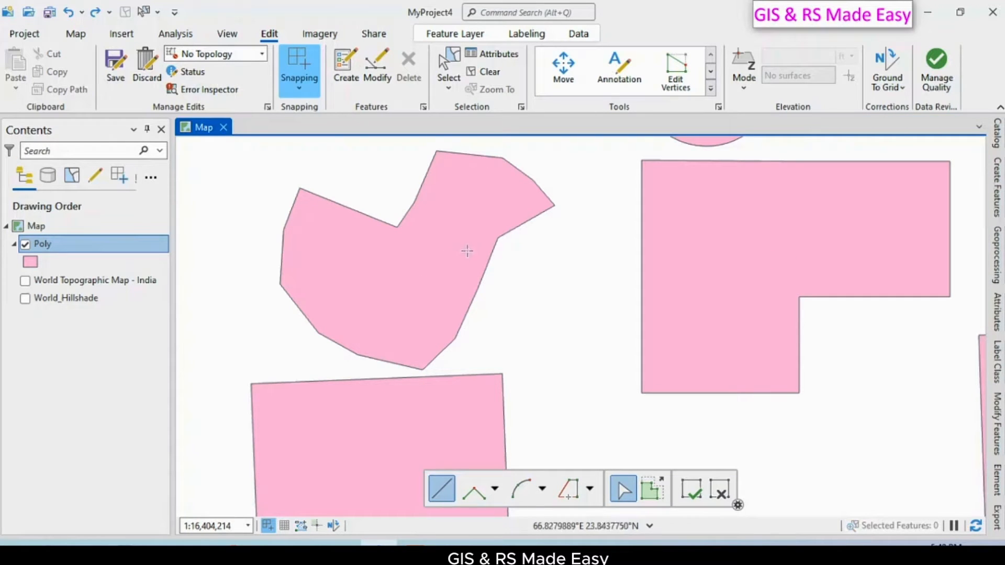
{"action": "left_click", "coordinate": [461, 239]}
{"action": "left_click", "coordinate": [508, 201]}
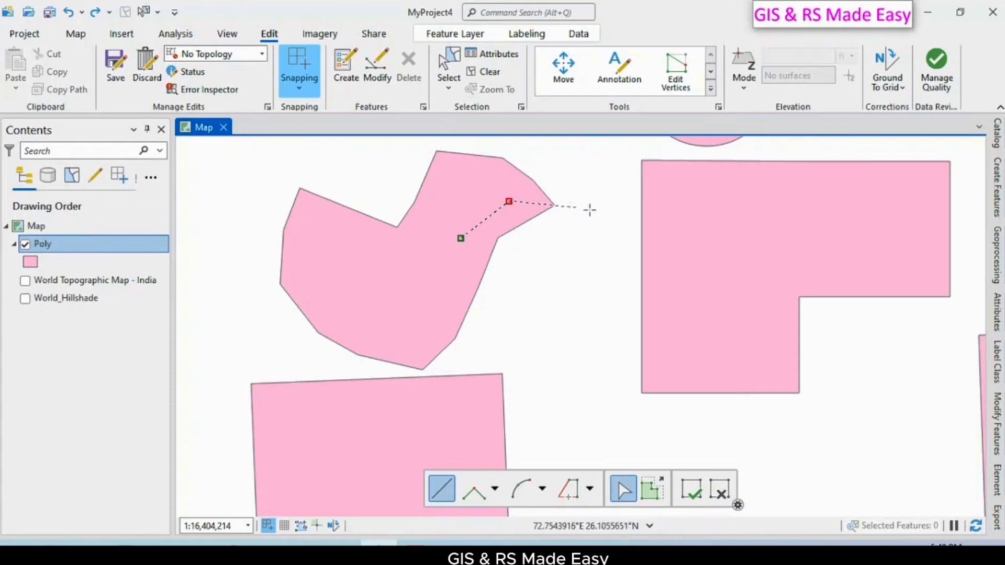
{"action": "left_click", "coordinate": [591, 209]}
{"action": "left_click", "coordinate": [649, 238]}
{"action": "left_click", "coordinate": [682, 343]}
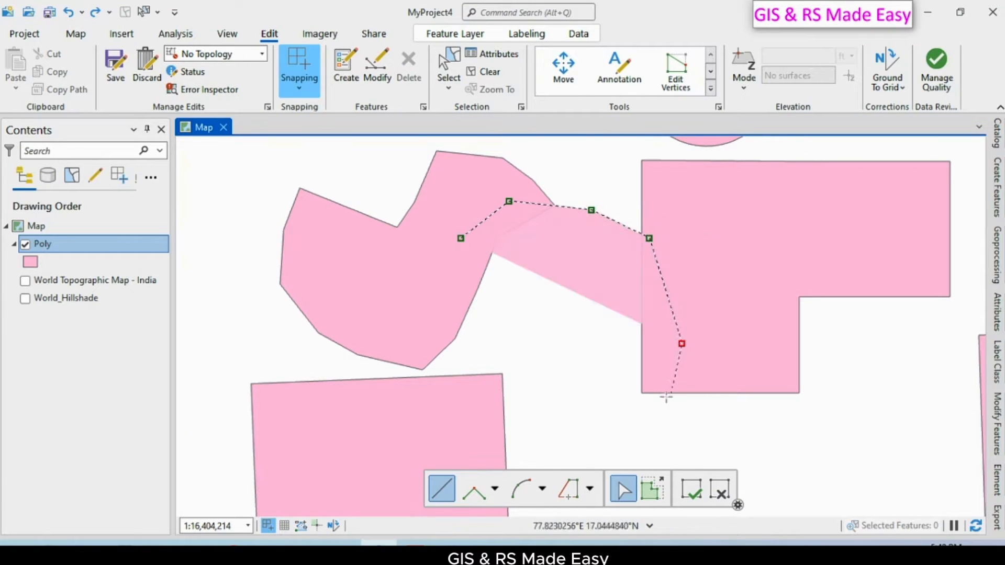
{"action": "left_click", "coordinate": [620, 427]}
{"action": "left_click", "coordinate": [478, 425]}
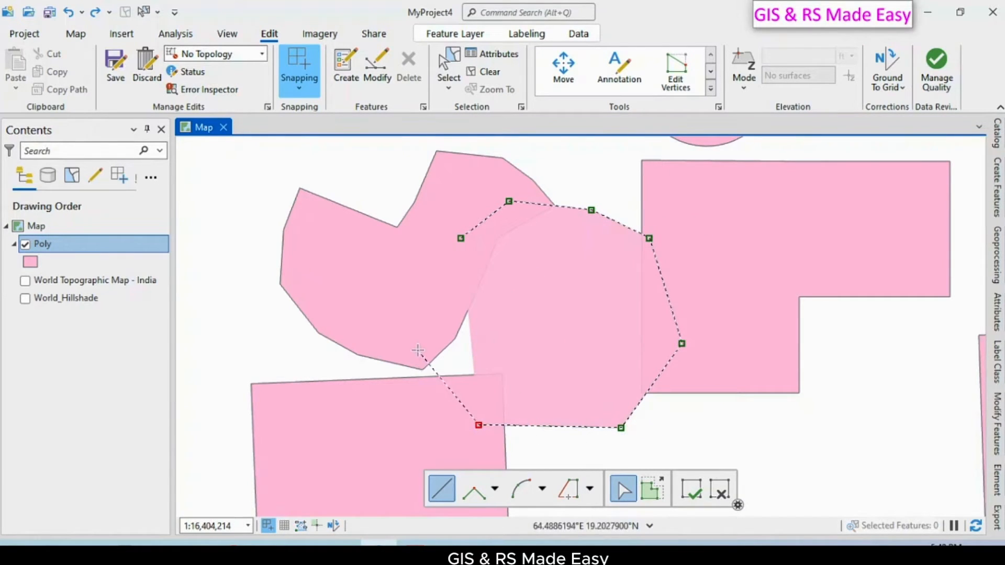
{"action": "left_click", "coordinate": [429, 393]}
{"action": "left_click", "coordinate": [410, 313]}
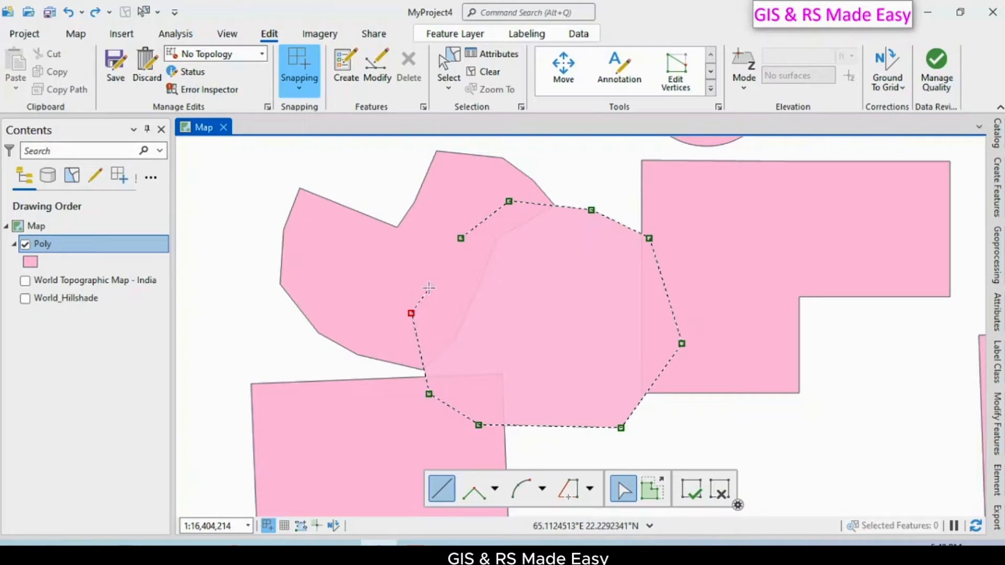
{"action": "right_click", "coordinate": [429, 288]}
{"action": "left_click", "coordinate": [471, 460]}
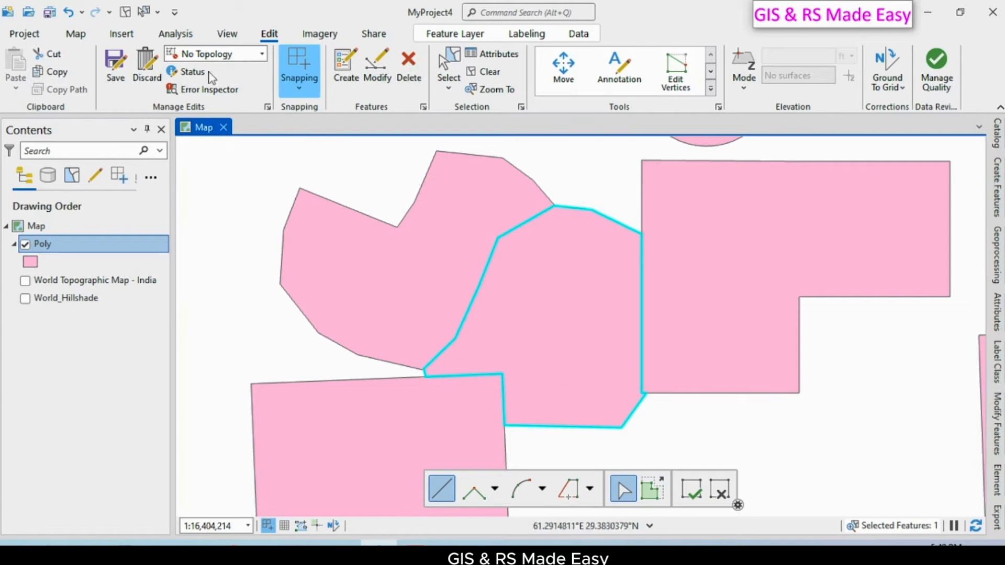
{"action": "left_click", "coordinate": [116, 67]}
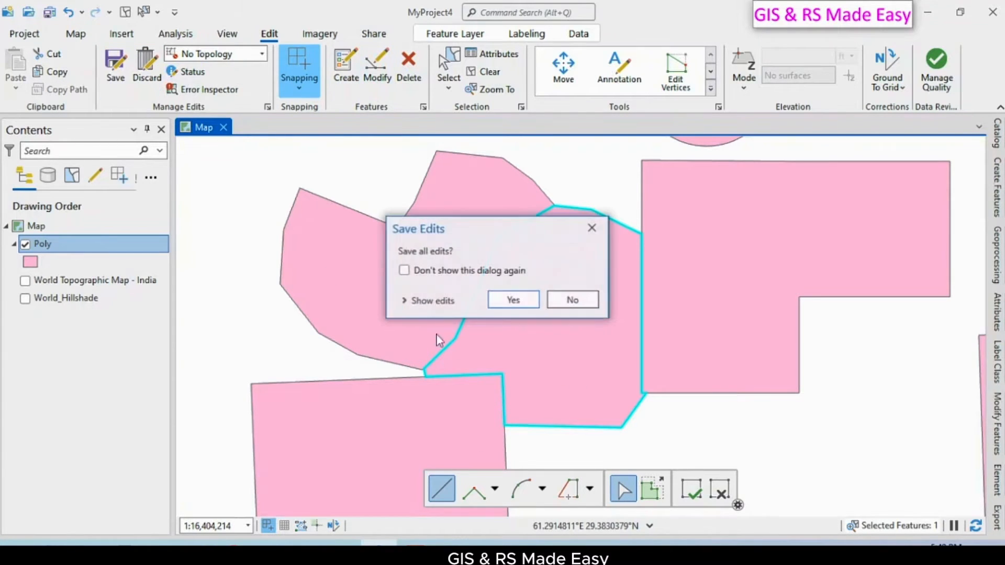
{"action": "left_click", "coordinate": [513, 298]}
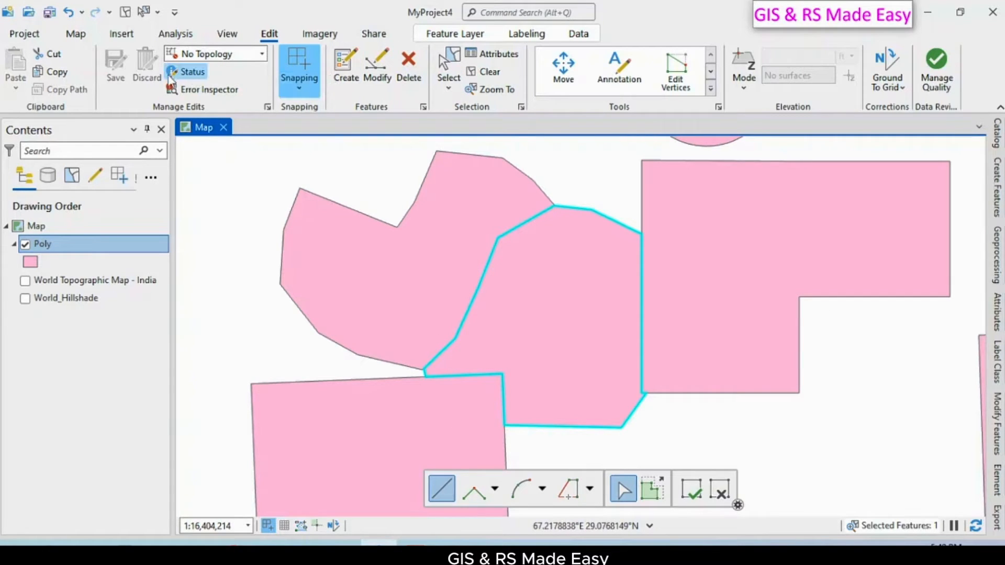
- Select the irregular, rectangular, gap-filling and L-shaped polygons one at a time to check their shared boundaries, ending on the gap-filling polygon
{"action": "left_click", "coordinate": [444, 61]}
{"action": "left_click", "coordinate": [466, 263]}
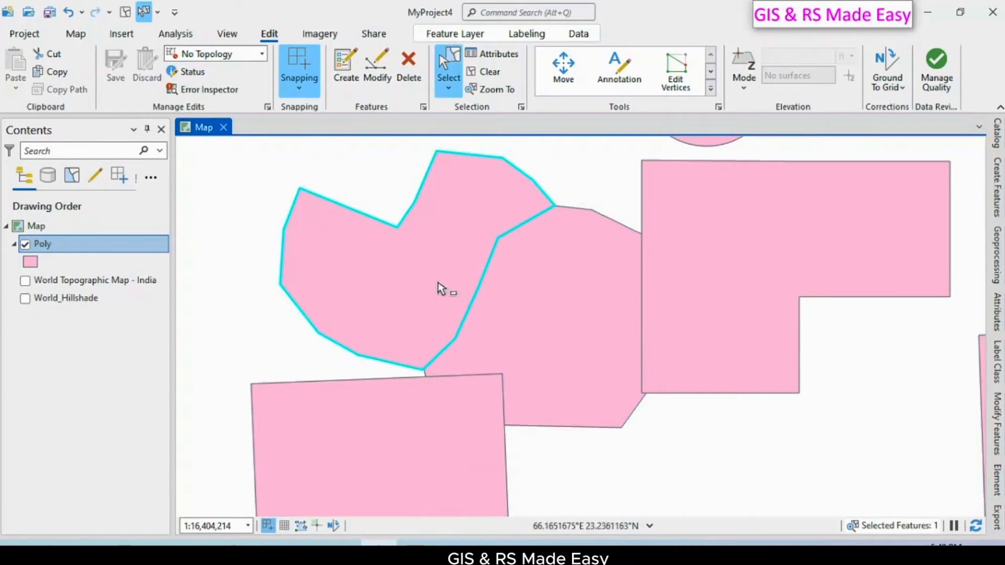
{"action": "left_click", "coordinate": [415, 434]}
{"action": "left_click", "coordinate": [572, 350]}
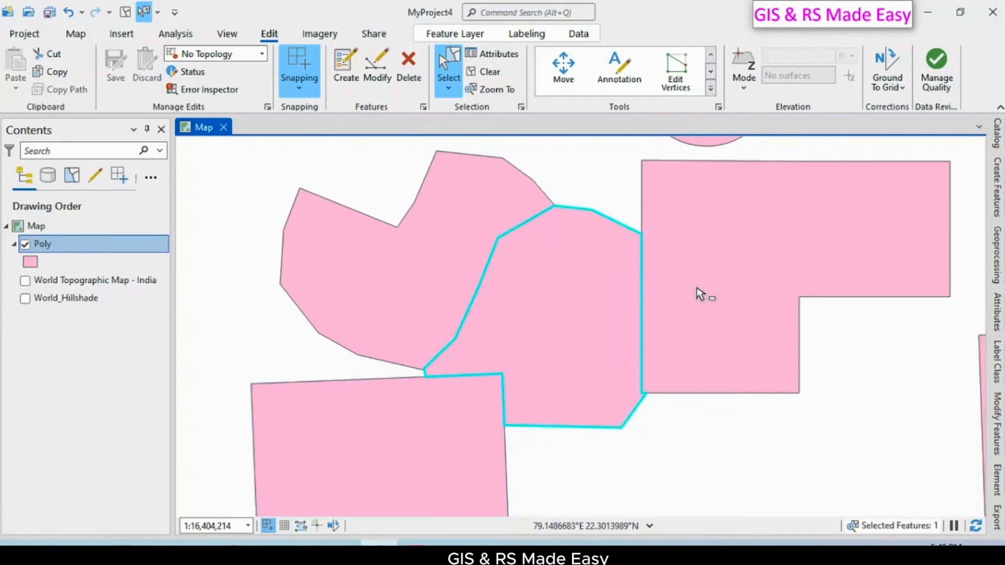
{"action": "left_click", "coordinate": [703, 293]}
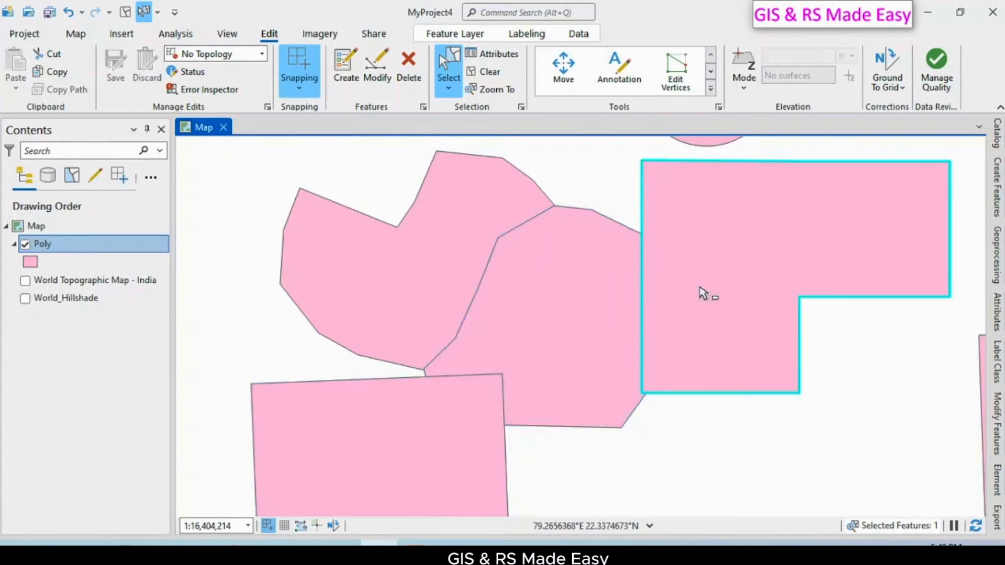
{"action": "left_click", "coordinate": [602, 319]}
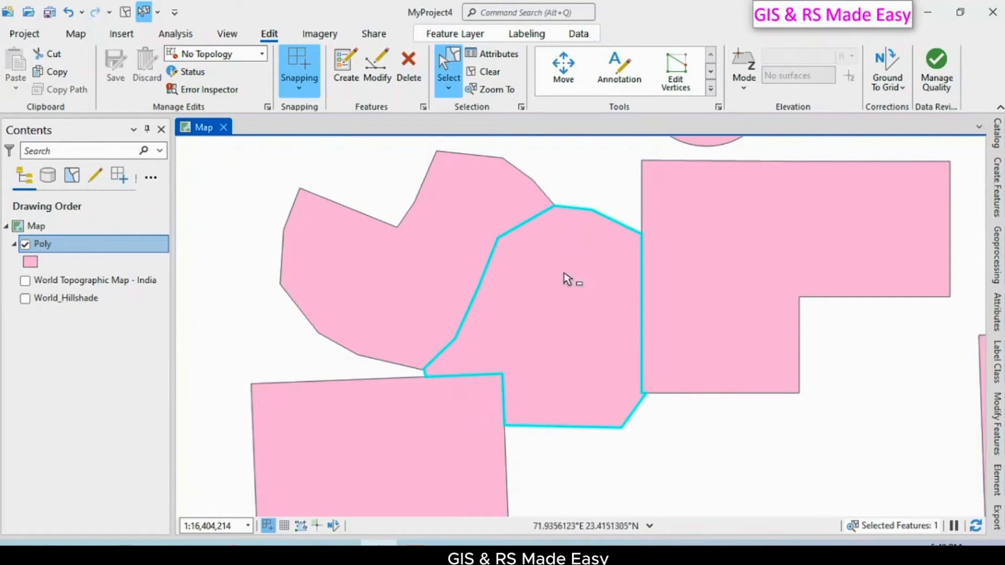
- Fill the area between the circle, small square and L-shaped polygon with the Autocomplete Freehand tool, and save all edits
{"action": "scroll", "coordinate": [563, 289], "scroll_direction": "down", "scroll_amount": 2}
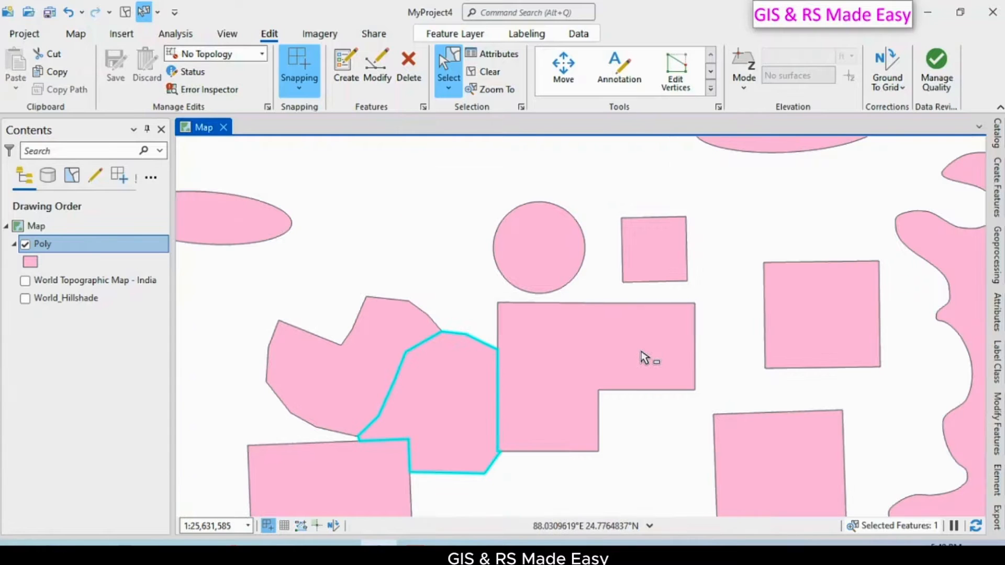
{"action": "left_click", "coordinate": [997, 210]}
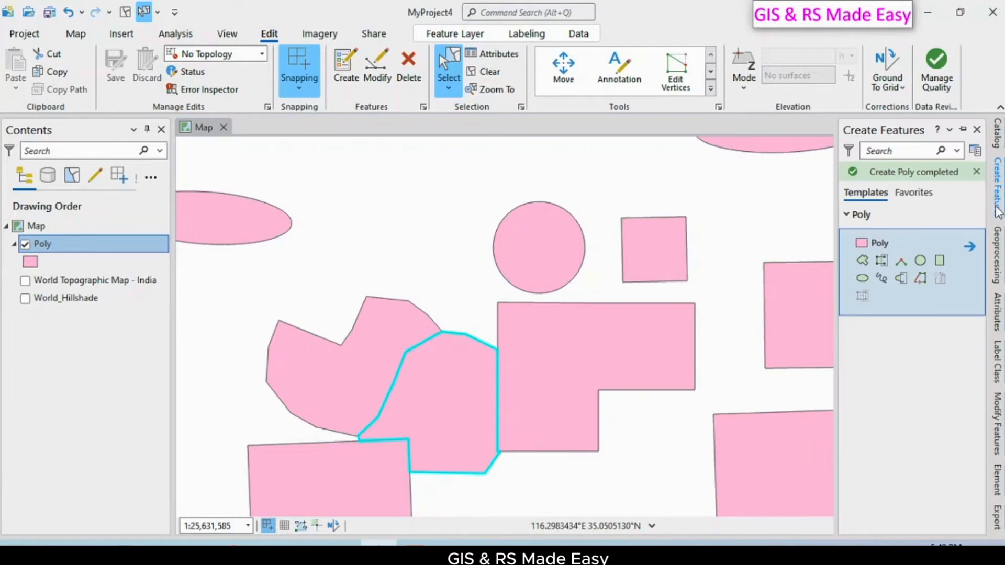
{"action": "left_click", "coordinate": [900, 278]}
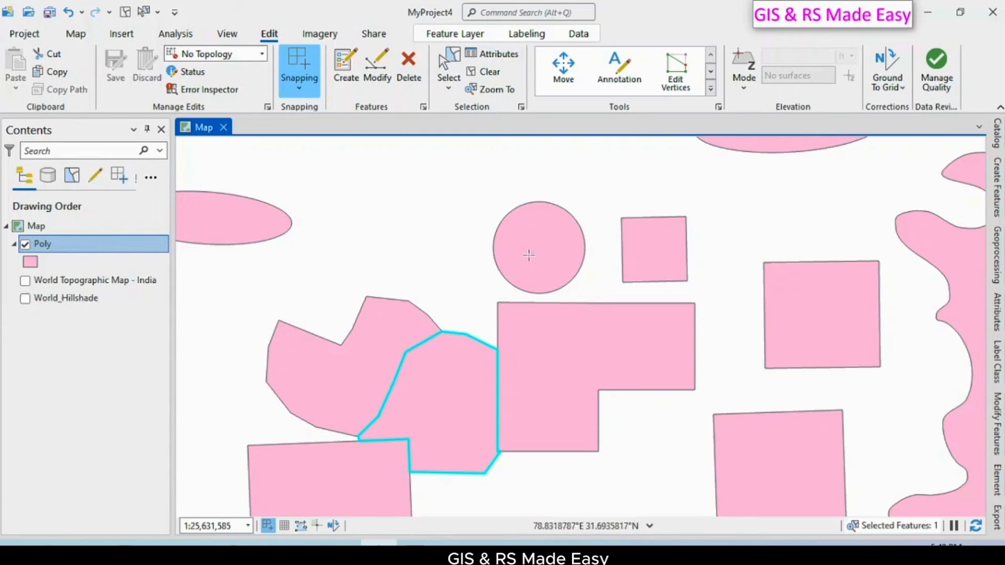
{"action": "mouse_move", "coordinate": [609, 324]}
{"action": "left_mouse_down"}
{"action": "mouse_move", "coordinate": [658, 293]}
{"action": "mouse_move", "coordinate": [651, 264]}
{"action": "mouse_move", "coordinate": [610, 254]}
{"action": "left_mouse_up"}
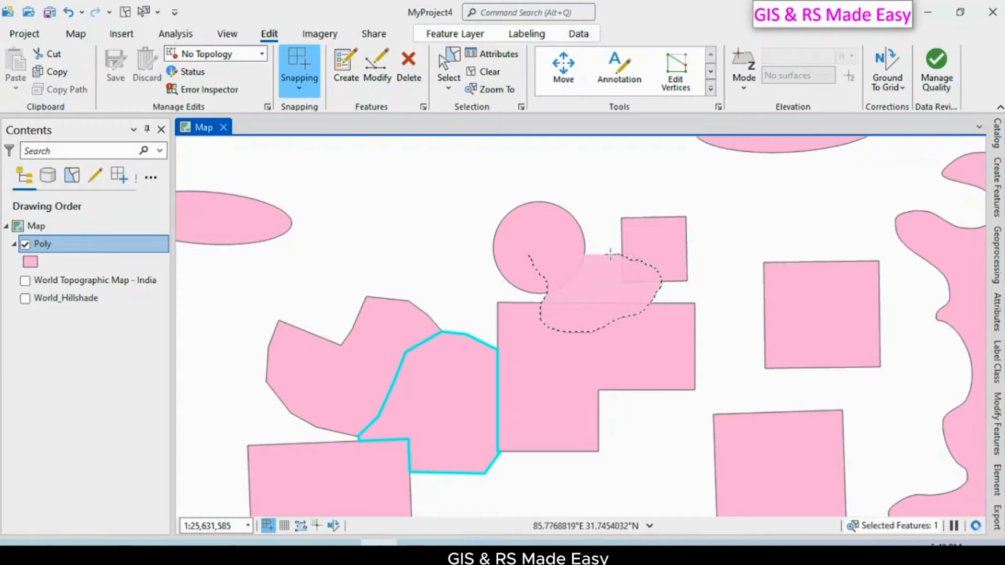
{"action": "right_click", "coordinate": [560, 252]}
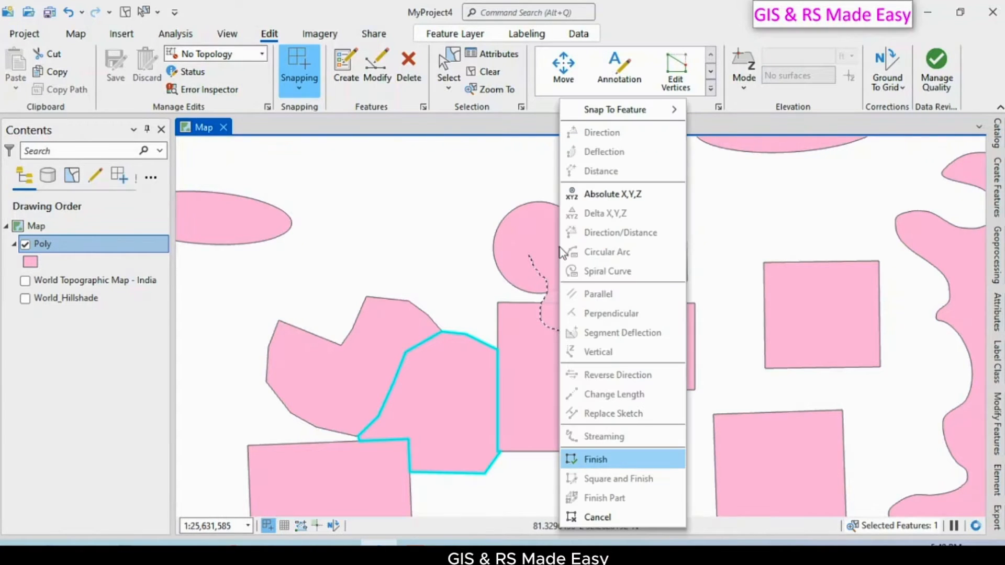
{"action": "left_click", "coordinate": [603, 461]}
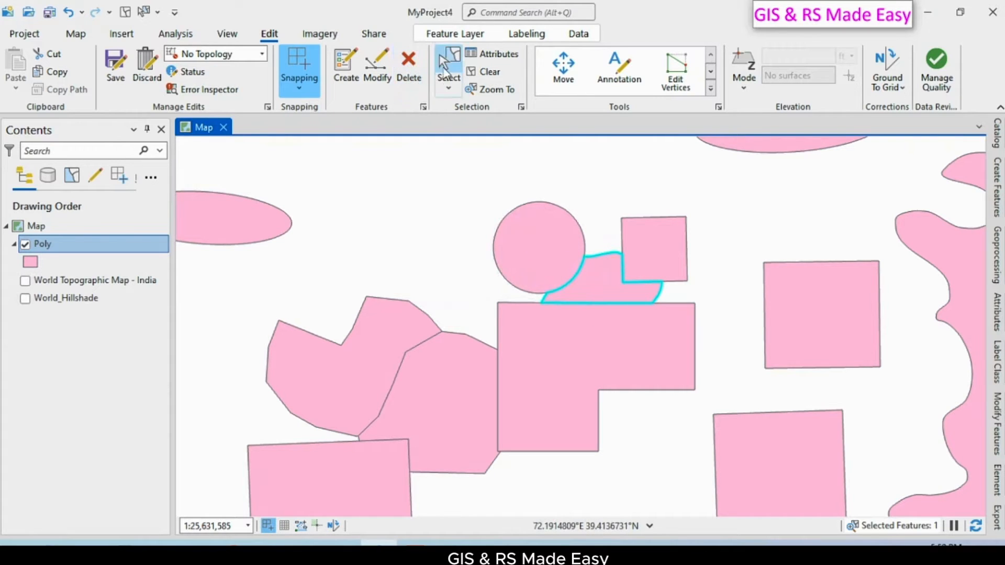
{"action": "left_click", "coordinate": [115, 63]}
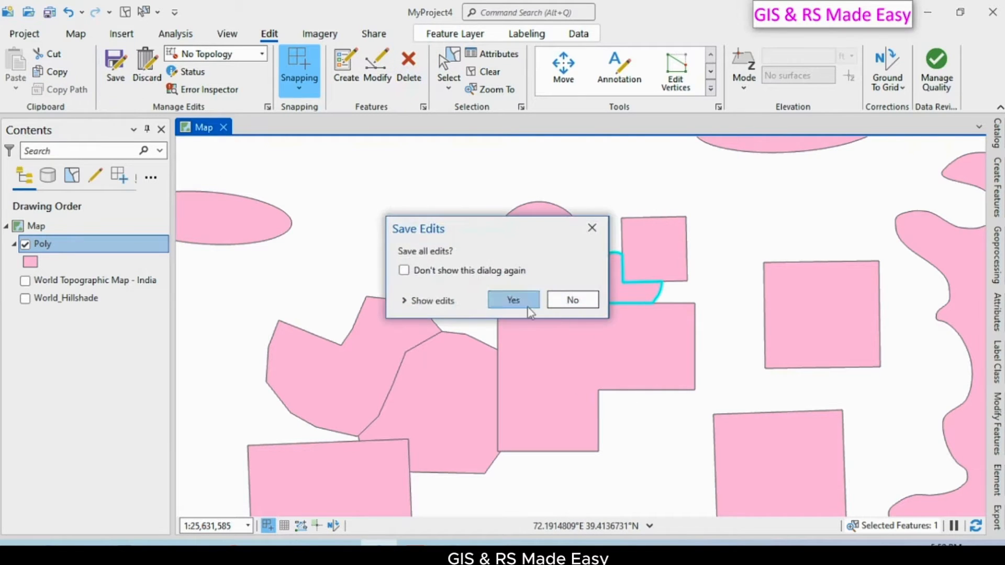
{"action": "left_click", "coordinate": [529, 310]}
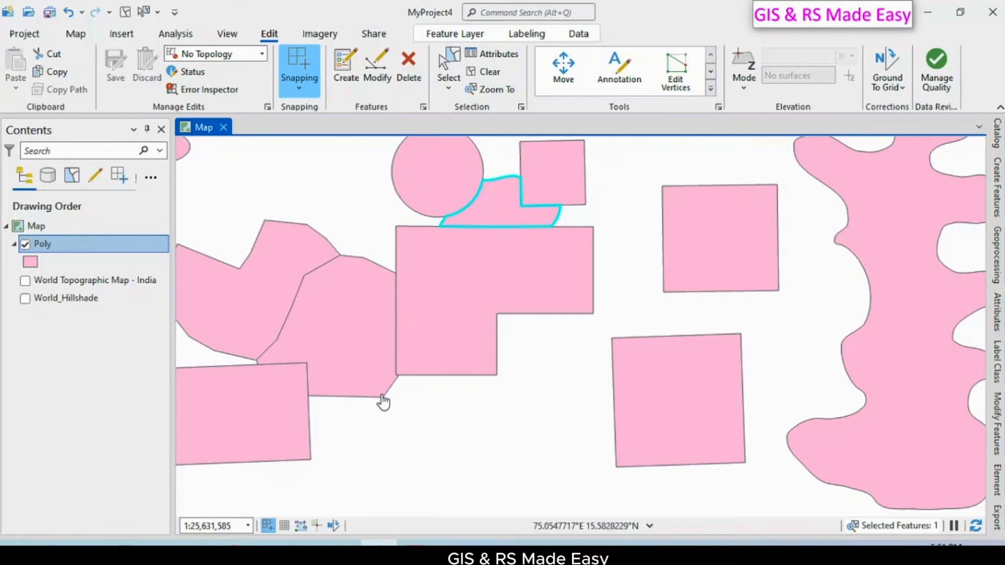
- Start a new Poly polygon with the Trace tool, following the L-shaped polygon's inner corner edges to the lower corner of the adjacent gap-filling polygon
{"action": "left_click", "coordinate": [998, 197]}
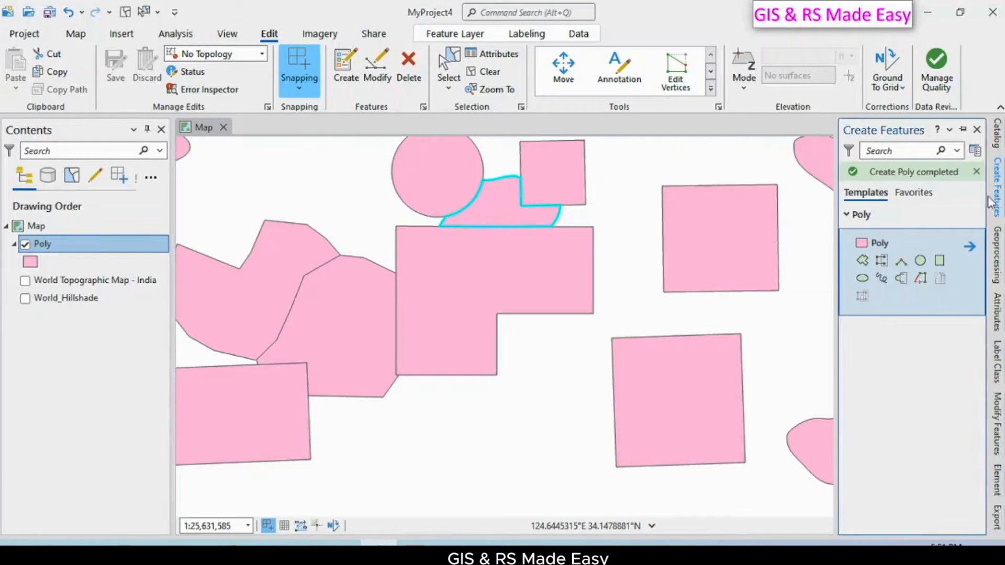
{"action": "left_click", "coordinate": [921, 280]}
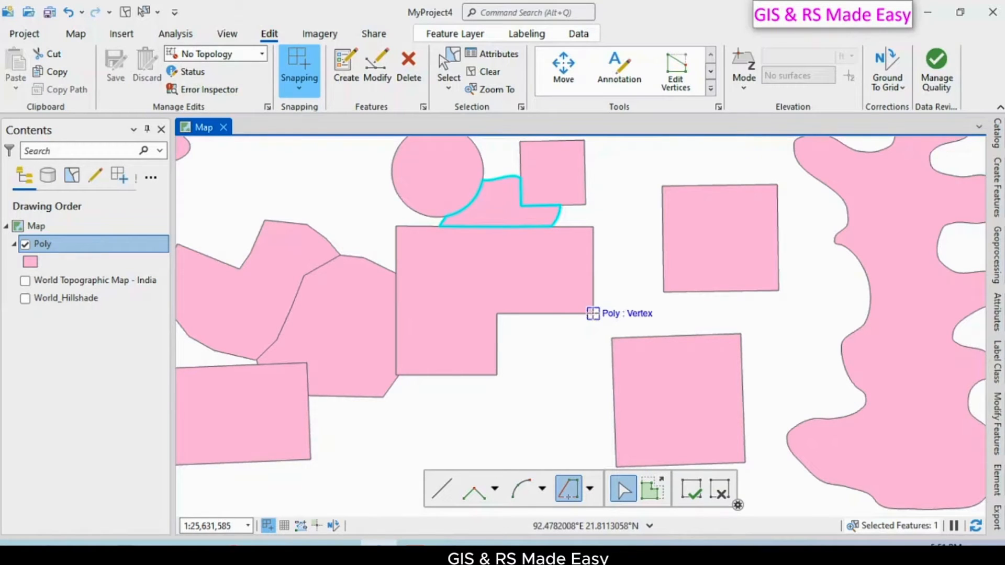
{"action": "left_click", "coordinate": [593, 312]}
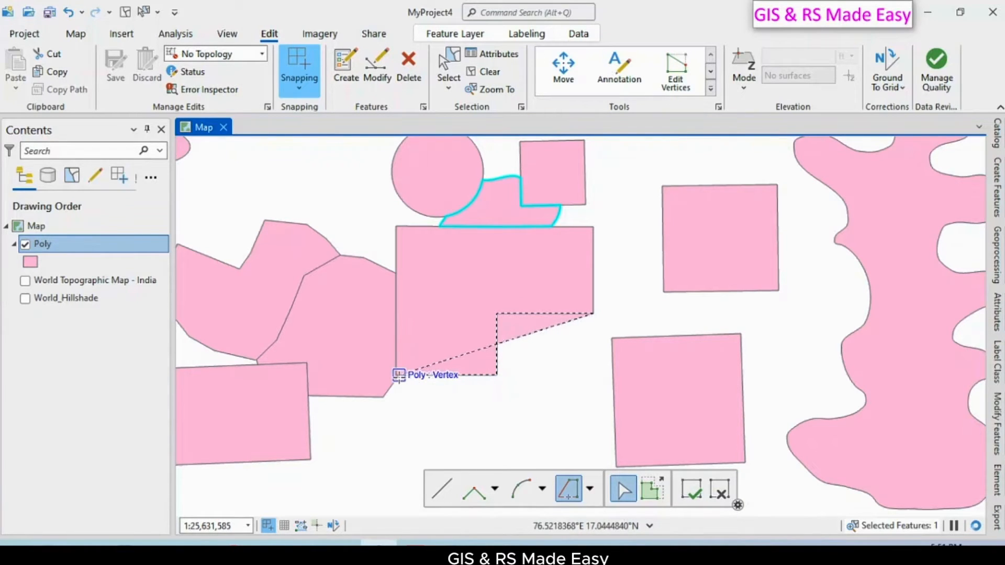
{"action": "left_click", "coordinate": [383, 397]}
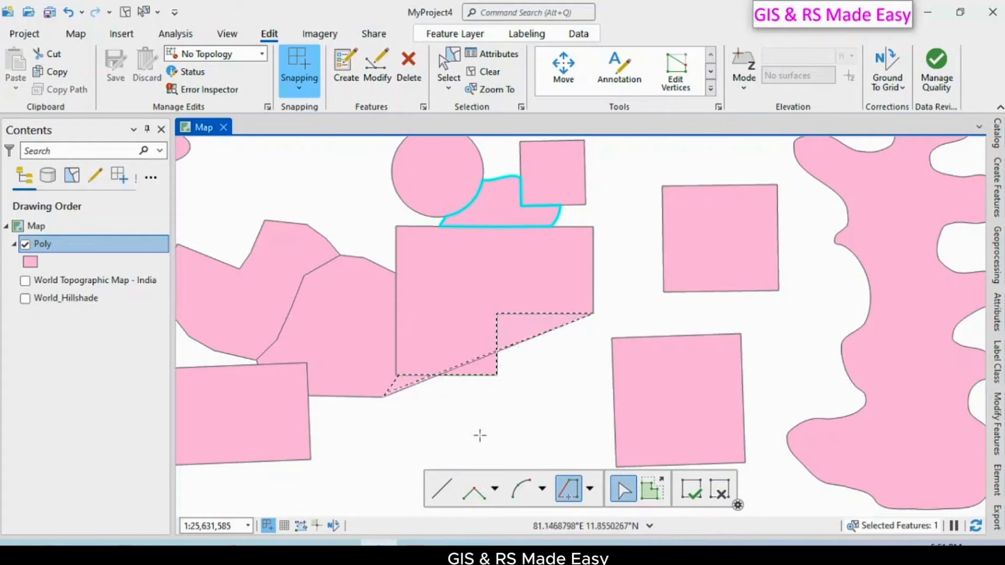
{"action": "key", "text": "F2"}
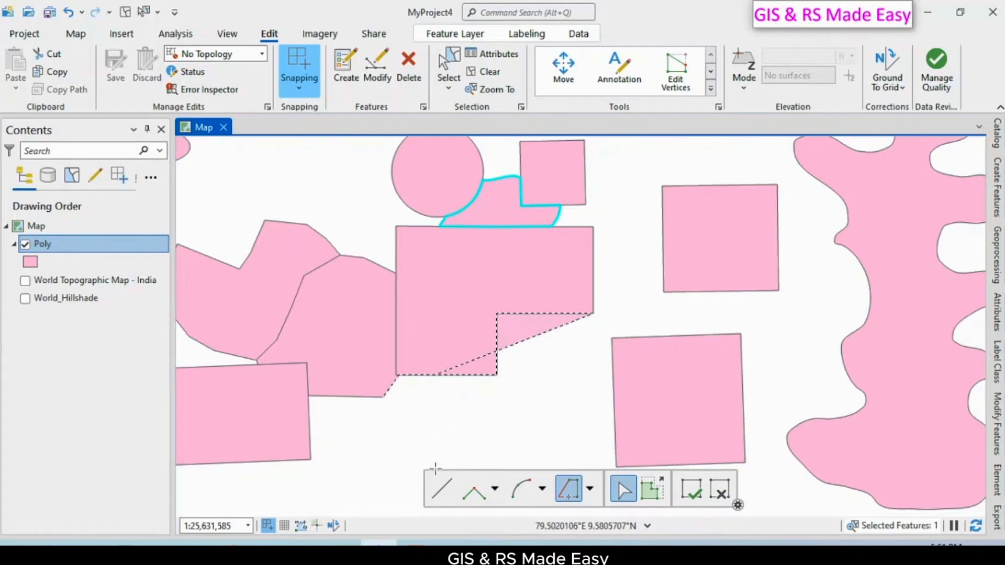
- Continue the polygon sketch with straight line segments through four points below the L-shaped polygon, heading toward the lower square
{"action": "left_click", "coordinate": [441, 498]}
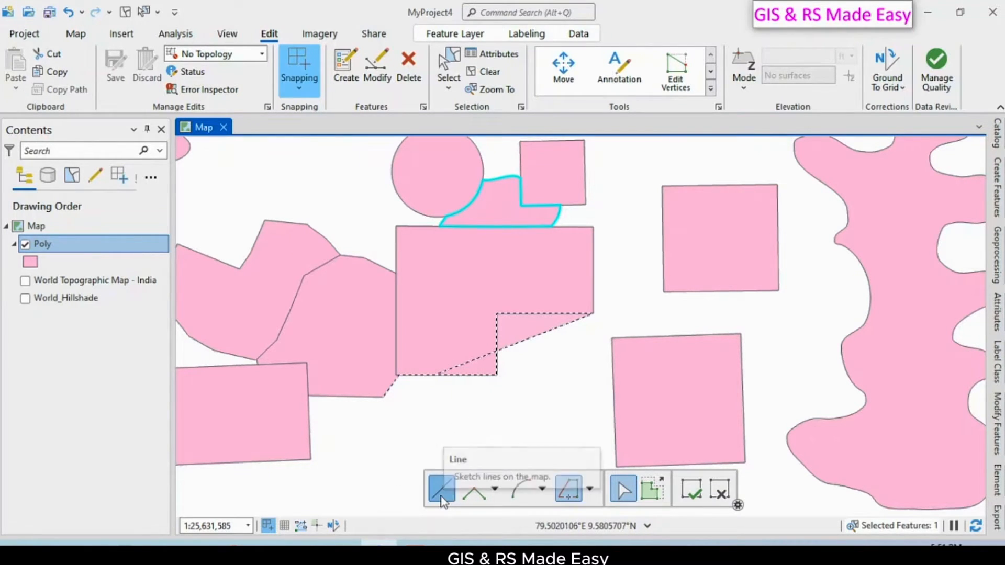
{"action": "left_click", "coordinate": [392, 427]}
{"action": "left_click", "coordinate": [450, 454]}
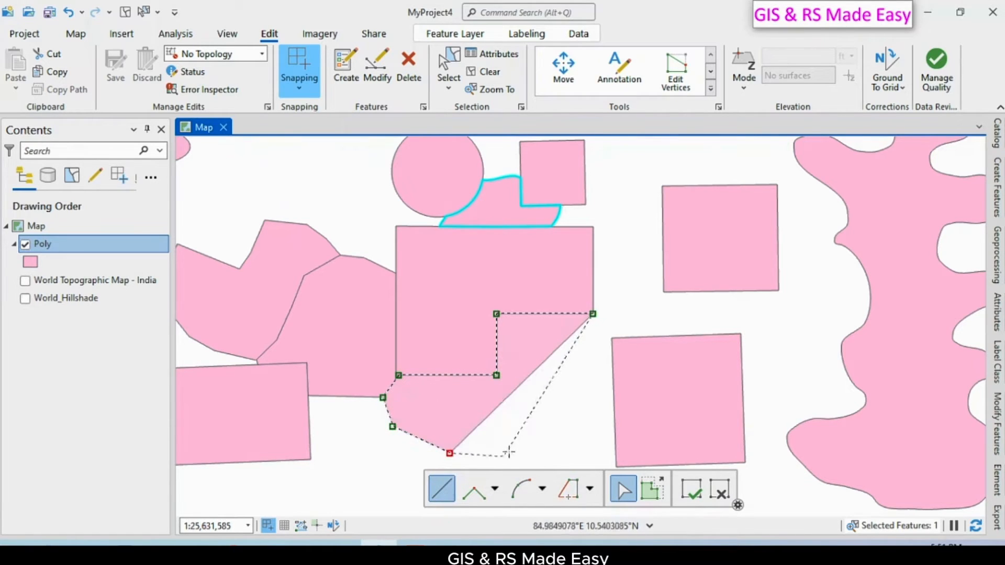
{"action": "left_click", "coordinate": [515, 449]}
{"action": "left_click", "coordinate": [572, 447]}
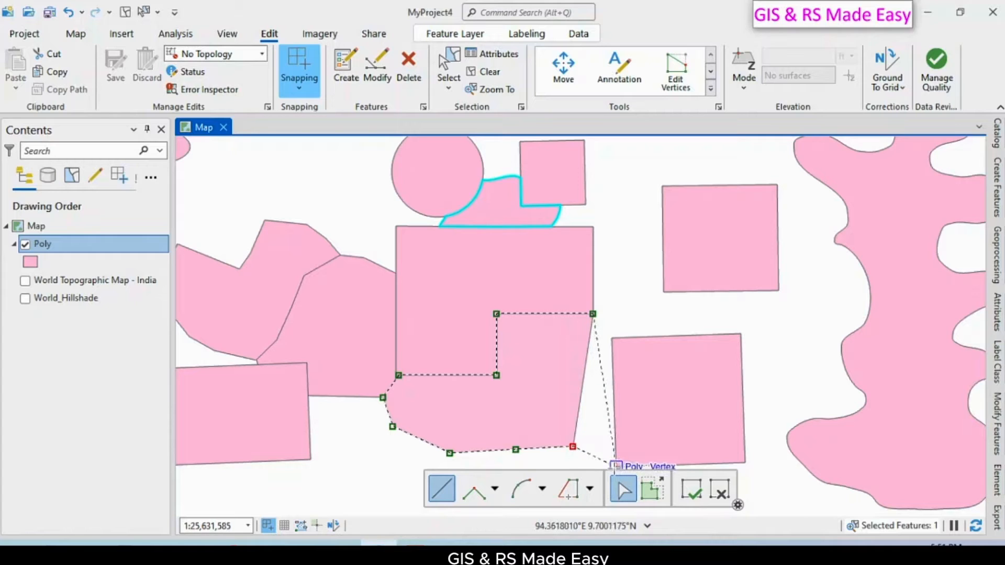
- Trace the lower square's near edge from its bottom corner to its top corner, and finish the polygon sketch
{"action": "left_click", "coordinate": [569, 488]}
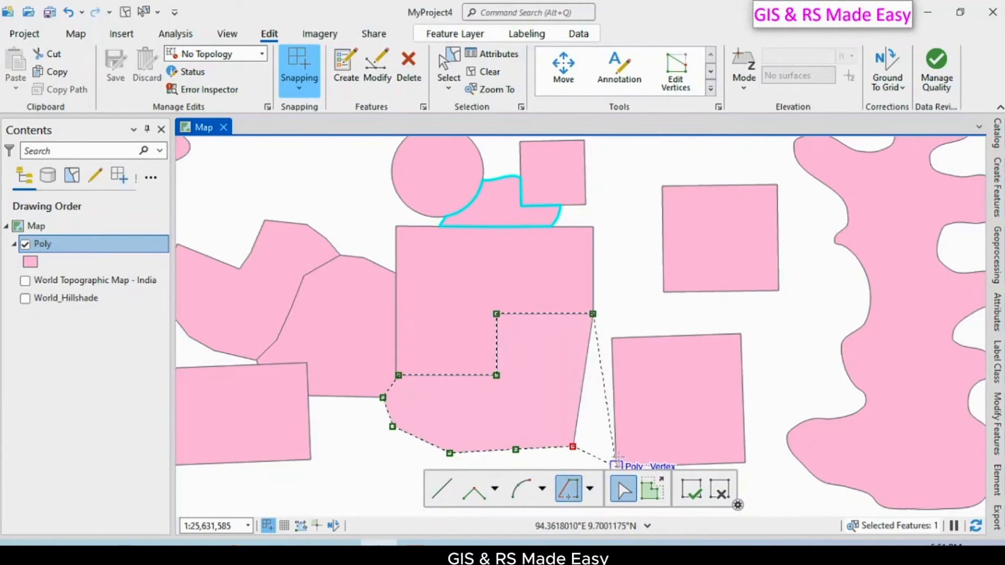
{"action": "double_click", "coordinate": [615, 464]}
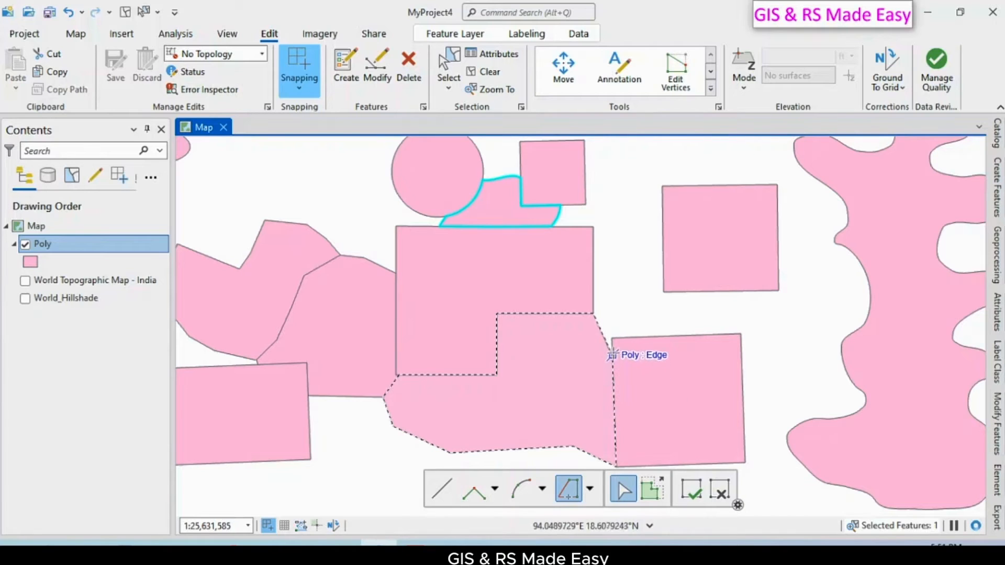
{"action": "left_click", "coordinate": [612, 339]}
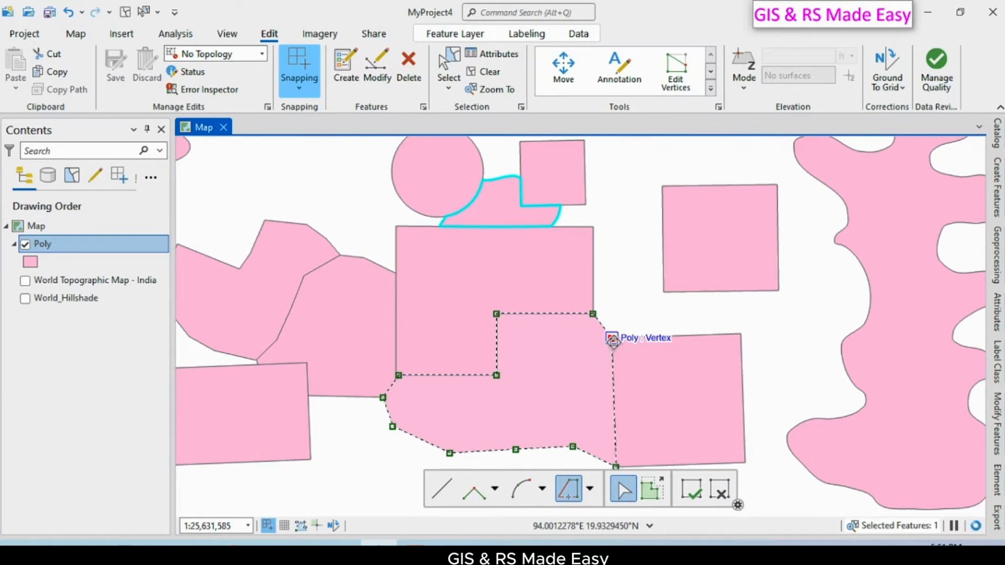
{"action": "right_click", "coordinate": [612, 341]}
{"action": "left_click", "coordinate": [645, 361]}
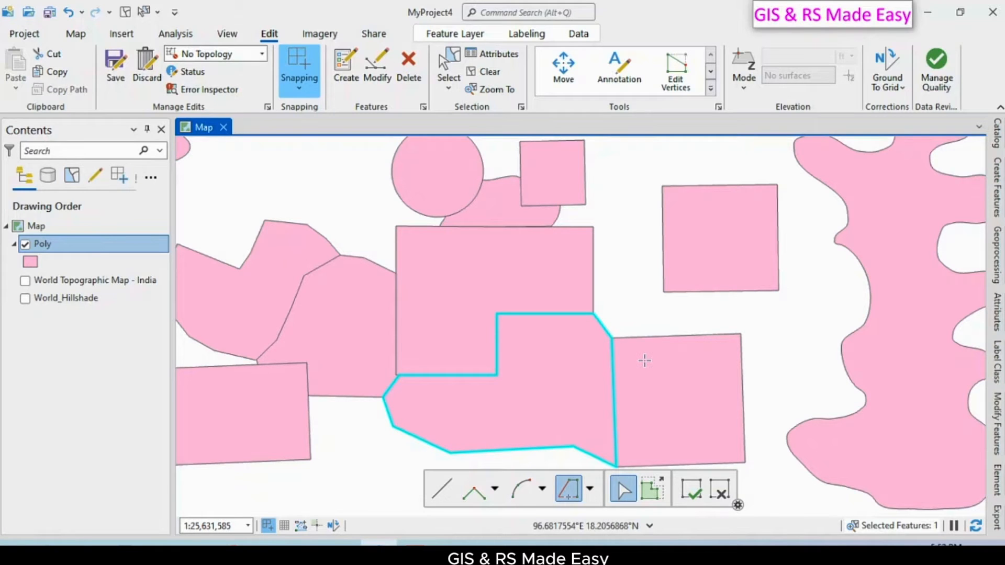
{"action": "key", "text": "Escape"}
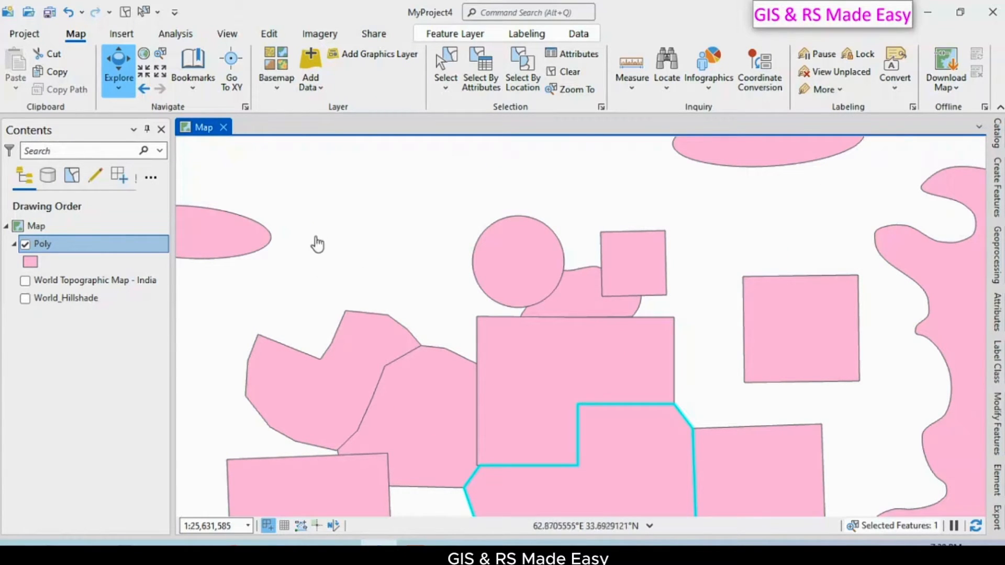
- Look through the complete gallery of editing tools, from the Alignment group to the Topographic group
{"action": "left_click", "coordinate": [268, 35]}
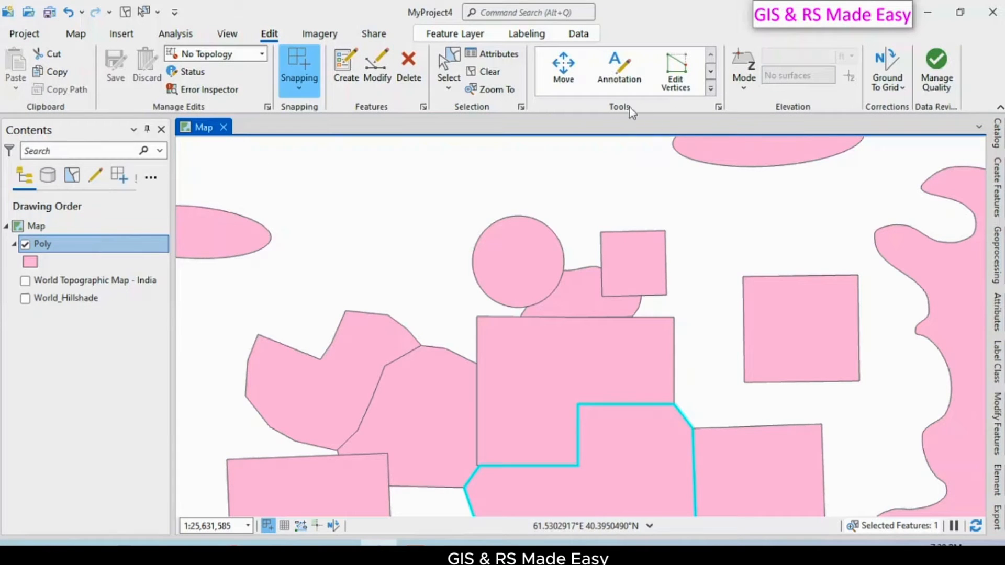
{"action": "left_click", "coordinate": [711, 89]}
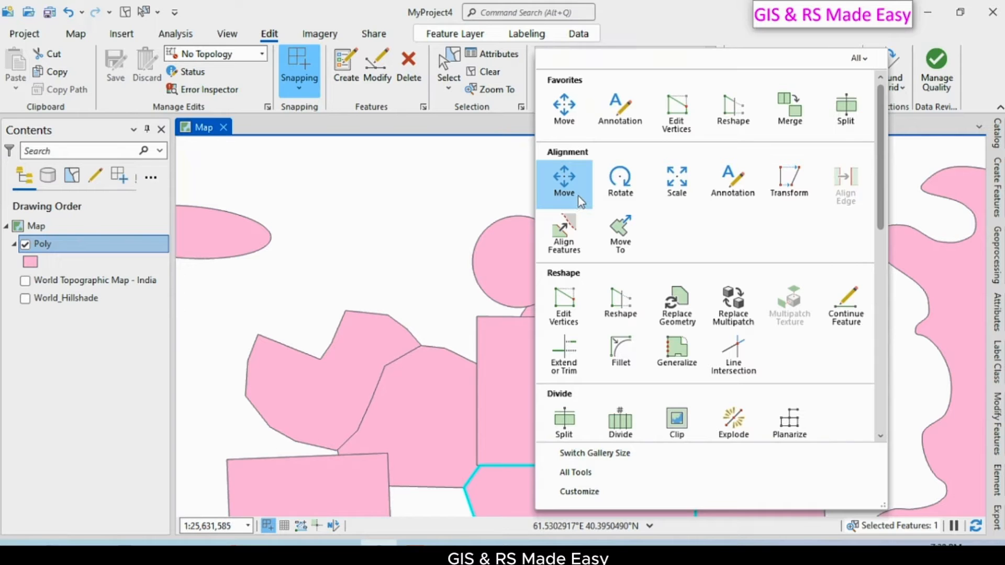
{"action": "scroll", "coordinate": [578, 196], "scroll_direction": "down", "scroll_amount": 5}
{"action": "scroll", "coordinate": [580, 200], "scroll_direction": "up", "scroll_amount": 5}
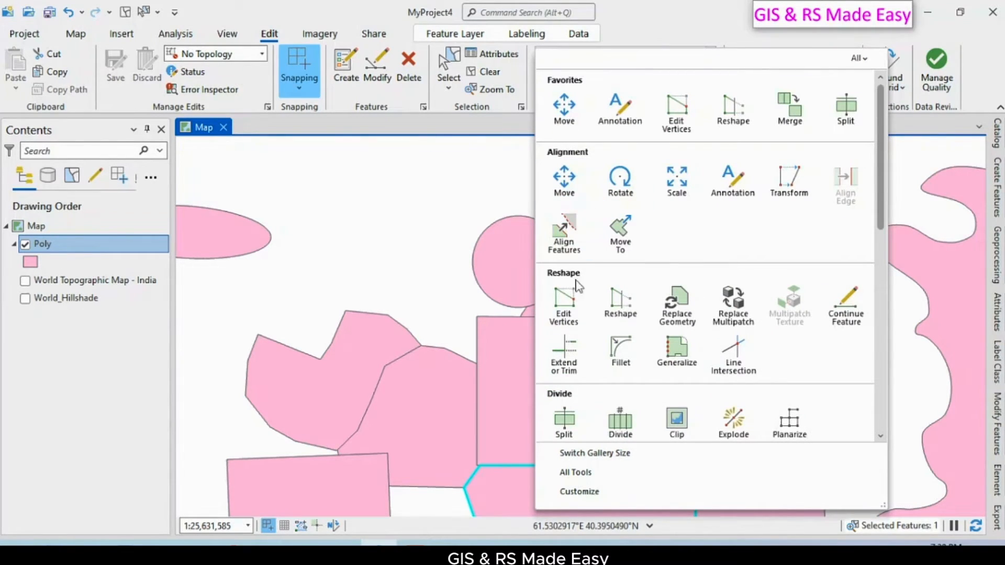
{"action": "scroll", "coordinate": [592, 284], "scroll_direction": "down", "scroll_amount": 4}
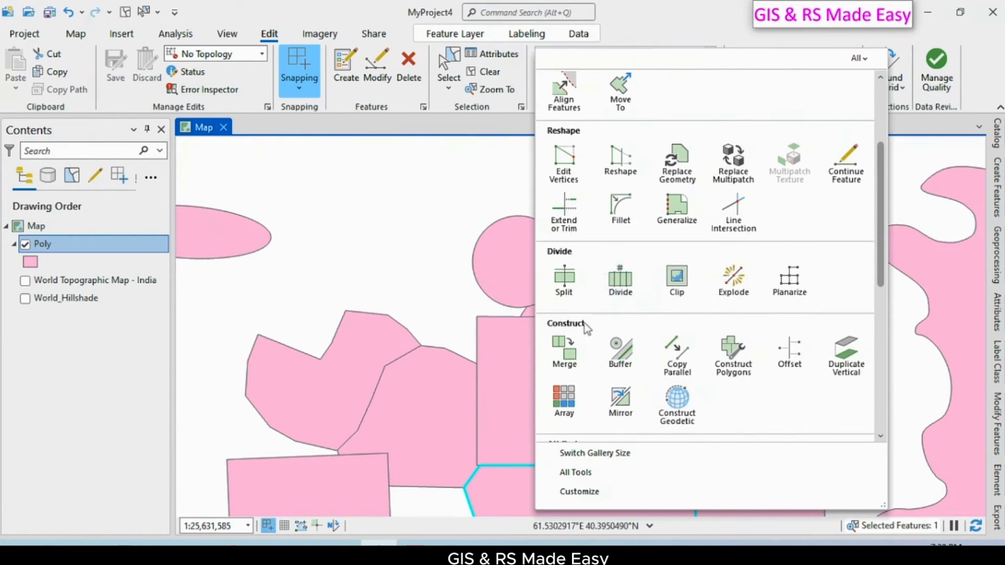
{"action": "scroll", "coordinate": [596, 323], "scroll_direction": "down", "scroll_amount": 2}
{"action": "scroll", "coordinate": [595, 337], "scroll_direction": "down", "scroll_amount": 1}
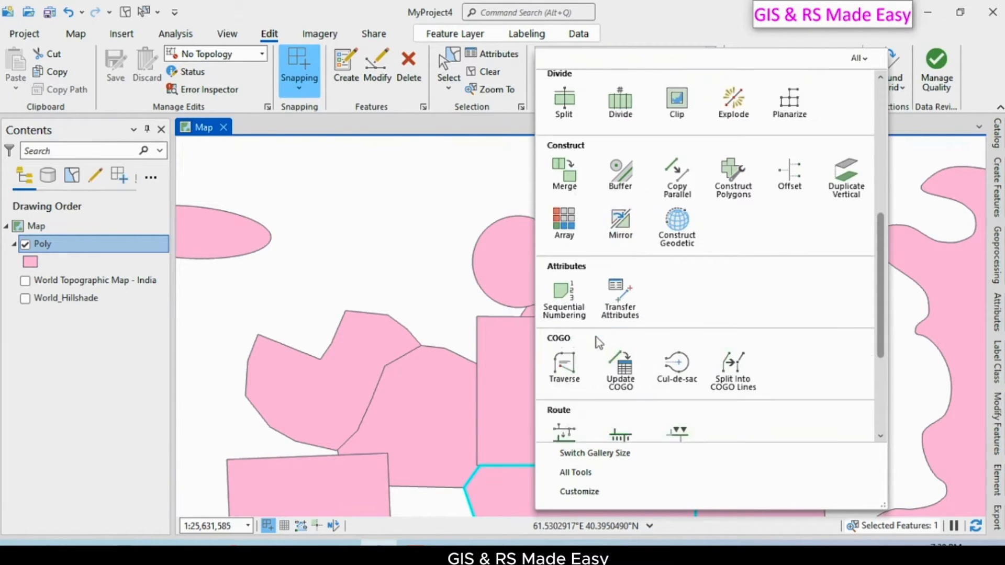
{"action": "scroll", "coordinate": [567, 340], "scroll_direction": "down", "scroll_amount": 2}
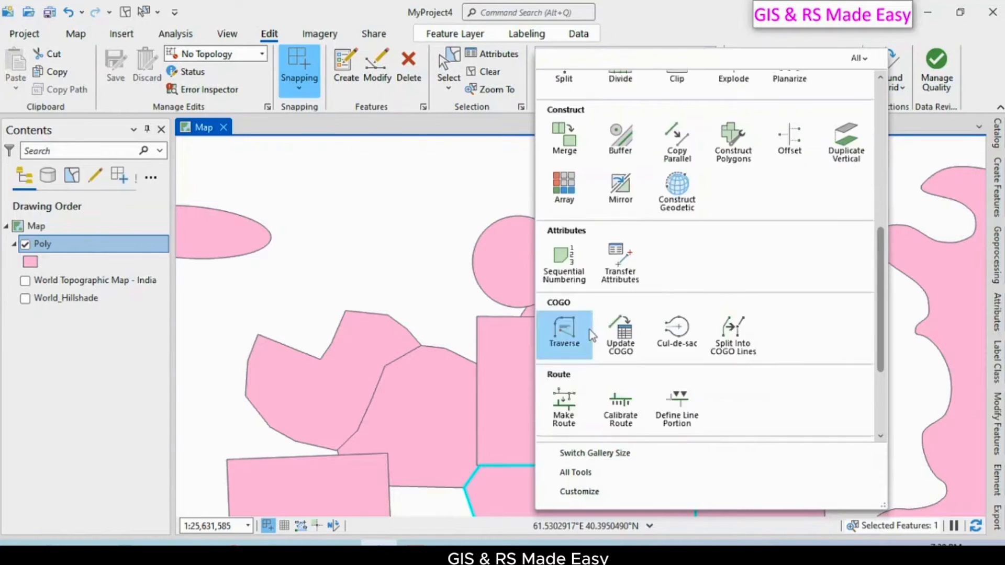
{"action": "scroll", "coordinate": [583, 345], "scroll_direction": "down", "scroll_amount": 2}
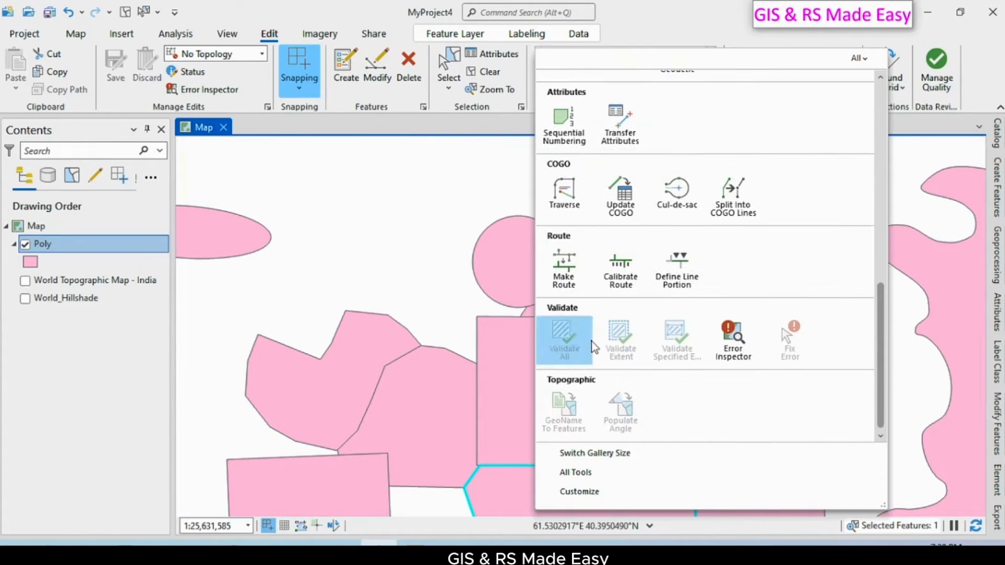
{"action": "scroll", "coordinate": [654, 369], "scroll_direction": "up", "scroll_amount": 6}
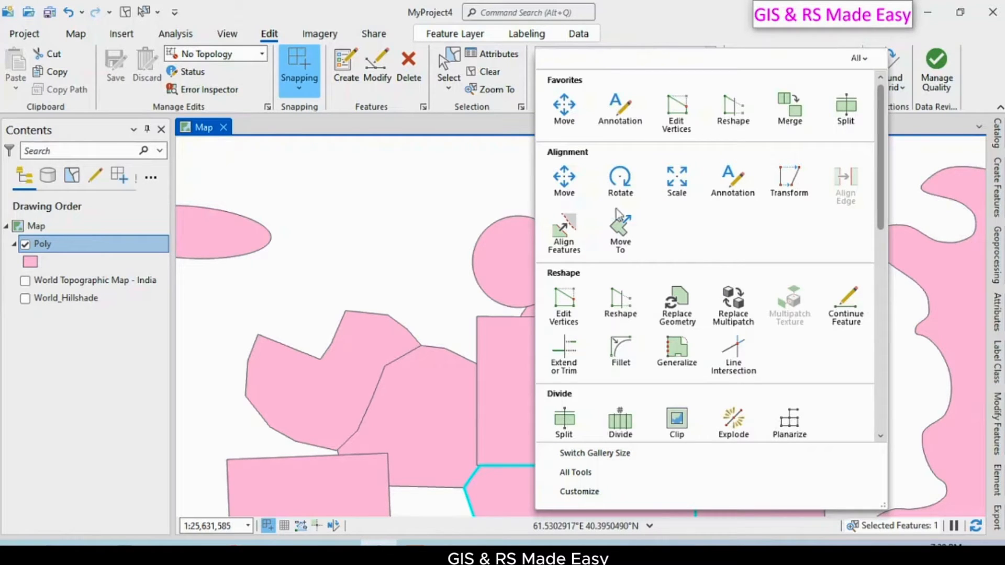
- Move the circle diagonally up and left, away from the freehand-filled polygon, finish the move, and save the edits
{"action": "left_click", "coordinate": [564, 195]}
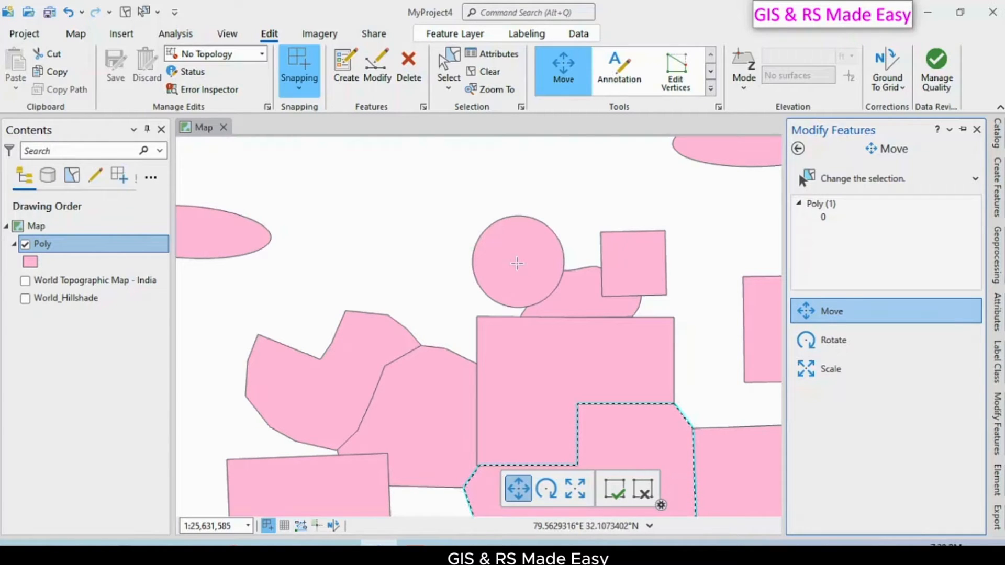
{"action": "left_click", "coordinate": [517, 263]}
{"action": "left_click", "coordinate": [517, 263]}
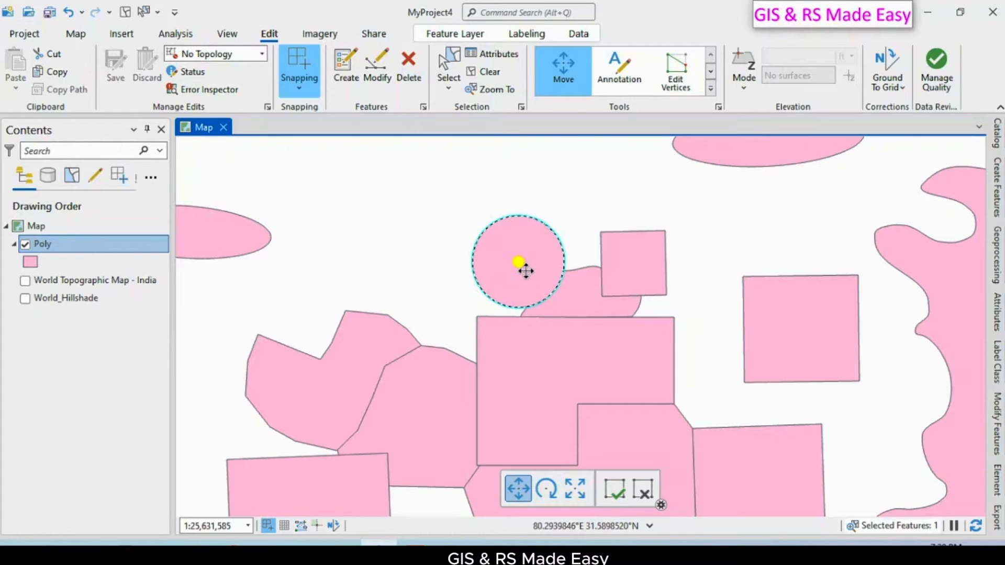
{"action": "left_click_drag", "start_coordinate": [525, 270], "coordinate": [491, 235]}
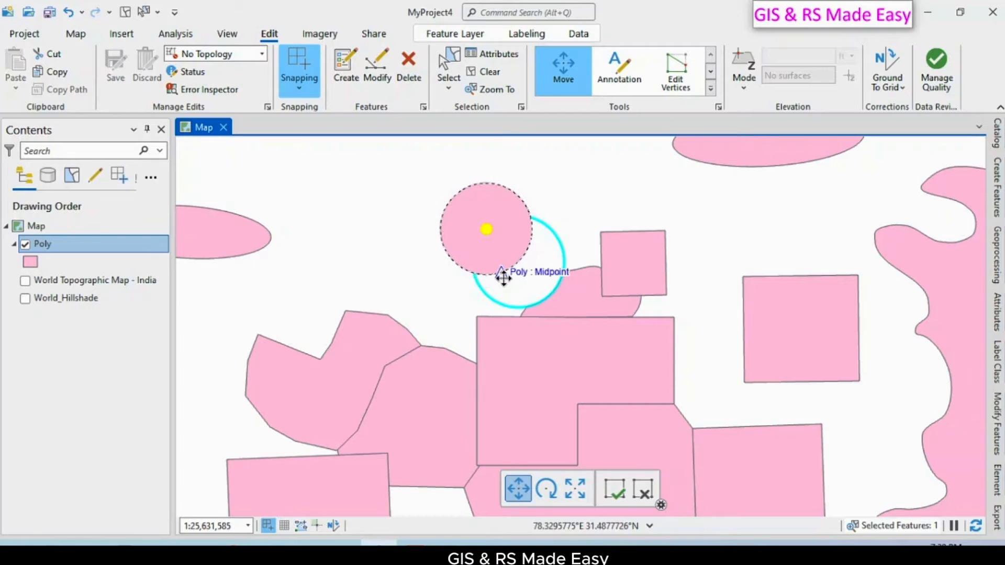
{"action": "left_click", "coordinate": [613, 493]}
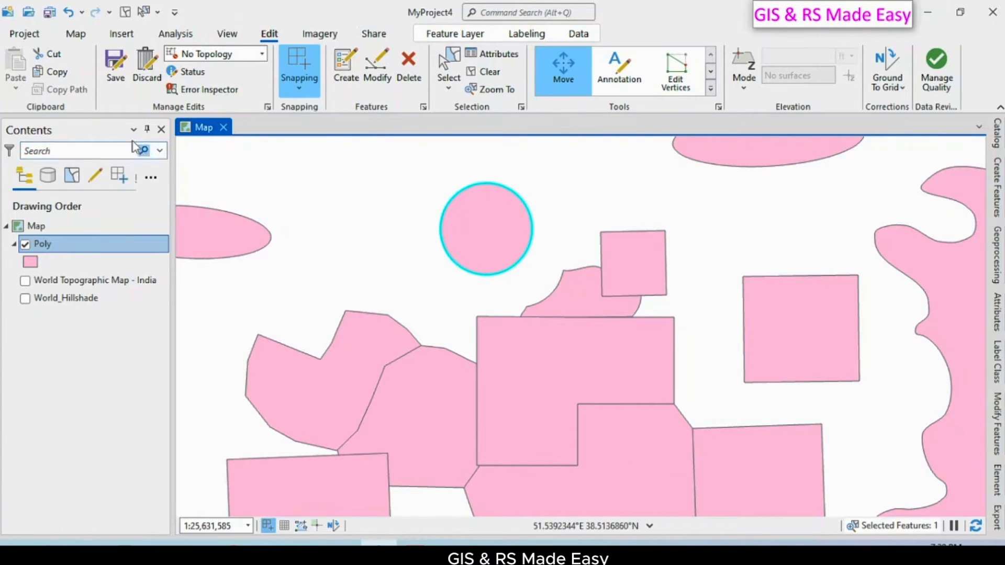
{"action": "left_click", "coordinate": [112, 74]}
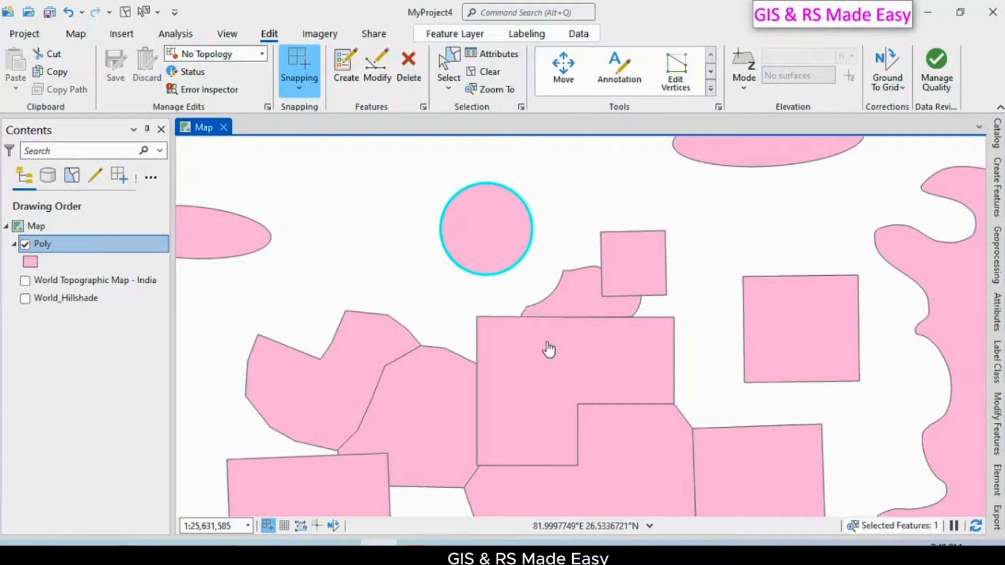
- Rotate the square between the L-shaped and large freehand polygons clockwise into a diamond orientation, and finish the rotation
{"action": "left_click", "coordinate": [710, 89]}
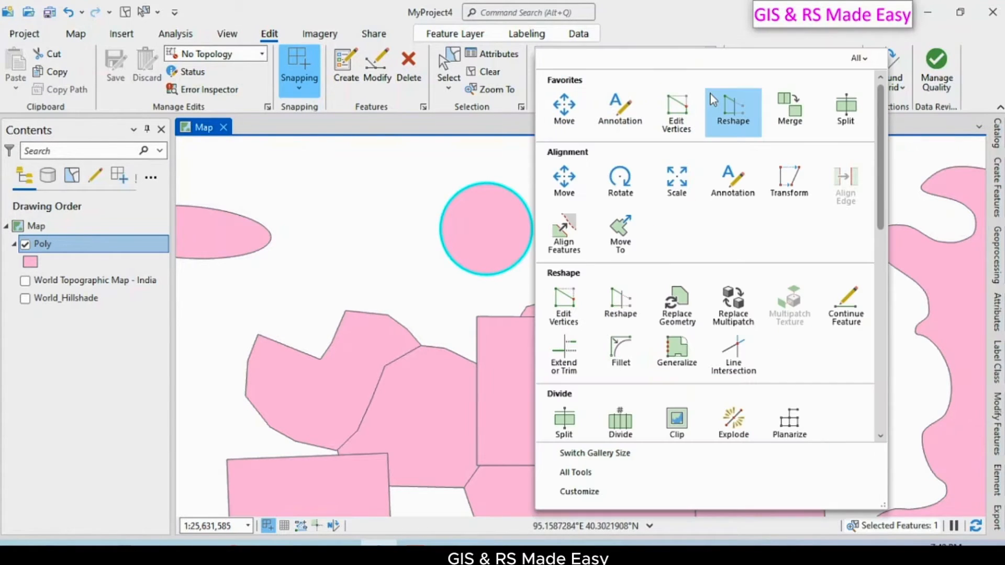
{"action": "left_click", "coordinate": [620, 180]}
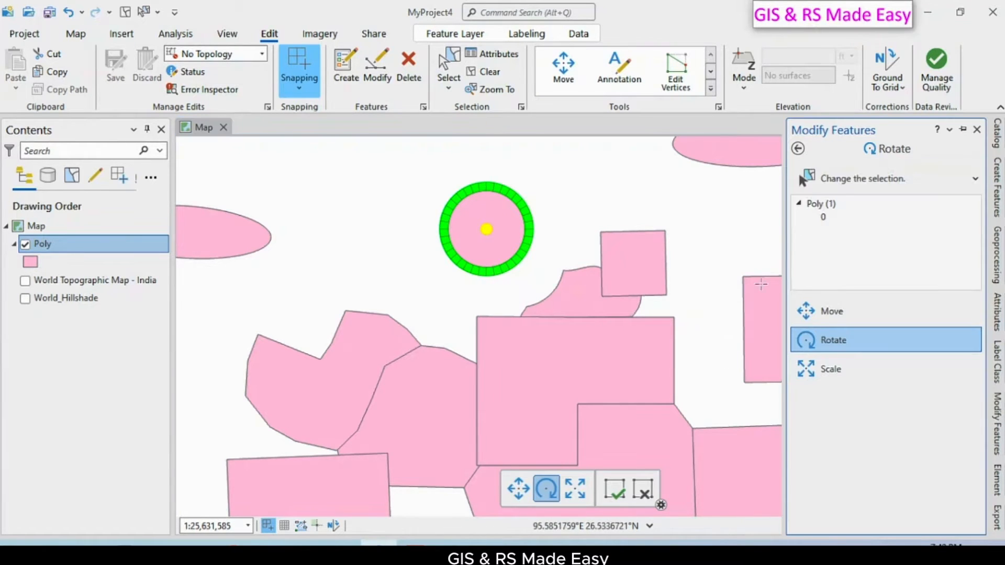
{"action": "left_click_drag", "start_coordinate": [675, 288], "coordinate": [489, 289]}
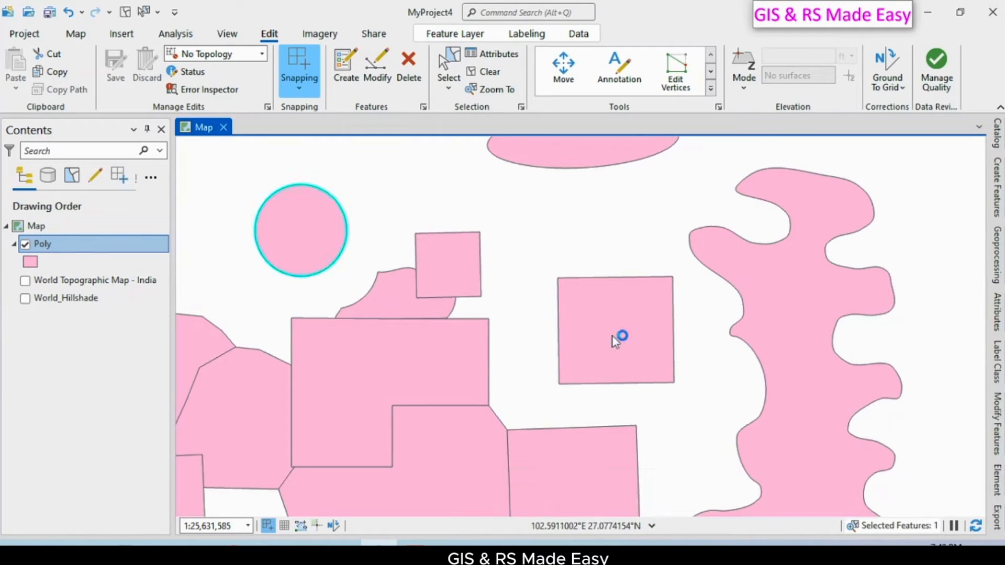
{"action": "left_click", "coordinate": [614, 335]}
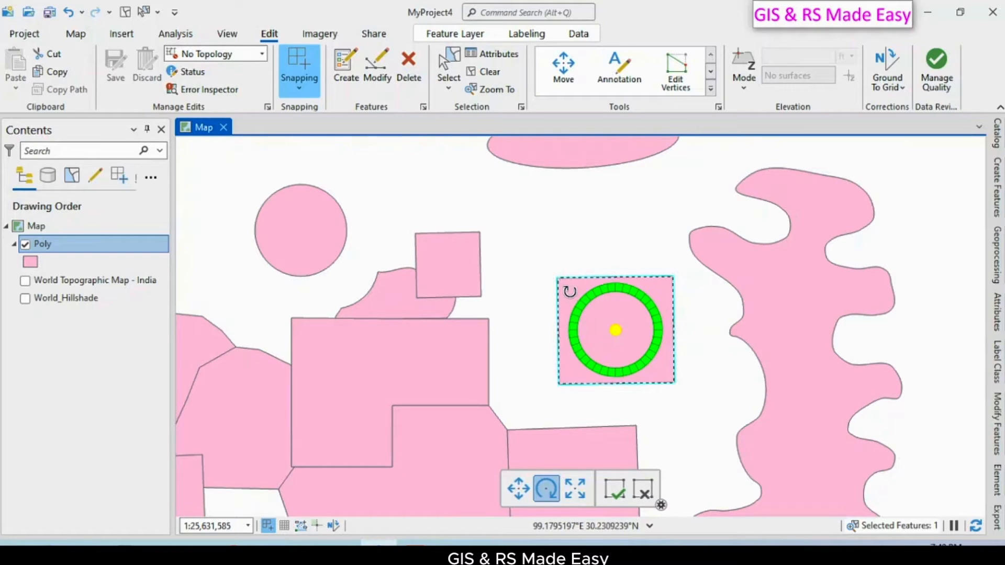
{"action": "left_click_drag", "start_coordinate": [570, 291], "coordinate": [621, 220]}
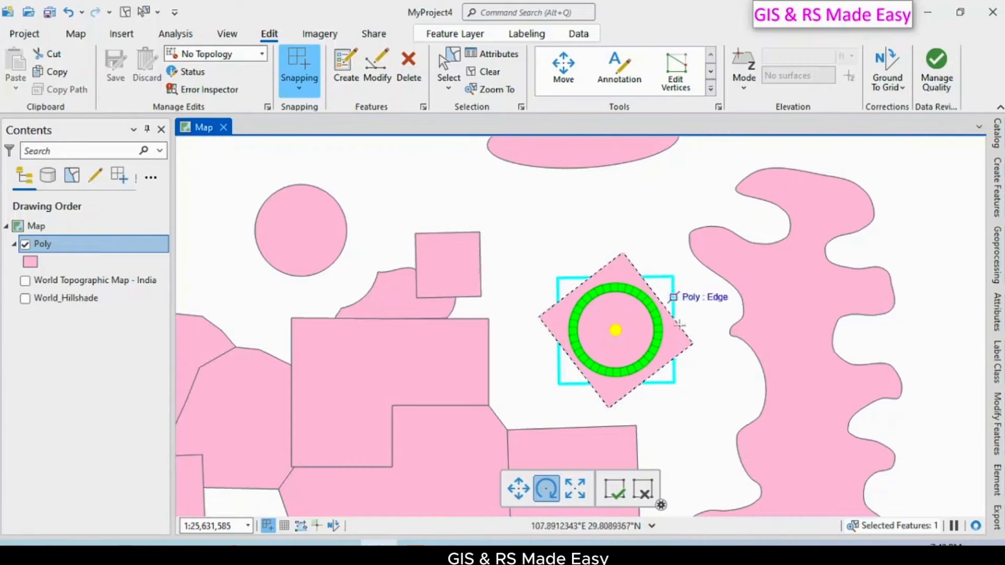
{"action": "left_click", "coordinate": [617, 492]}
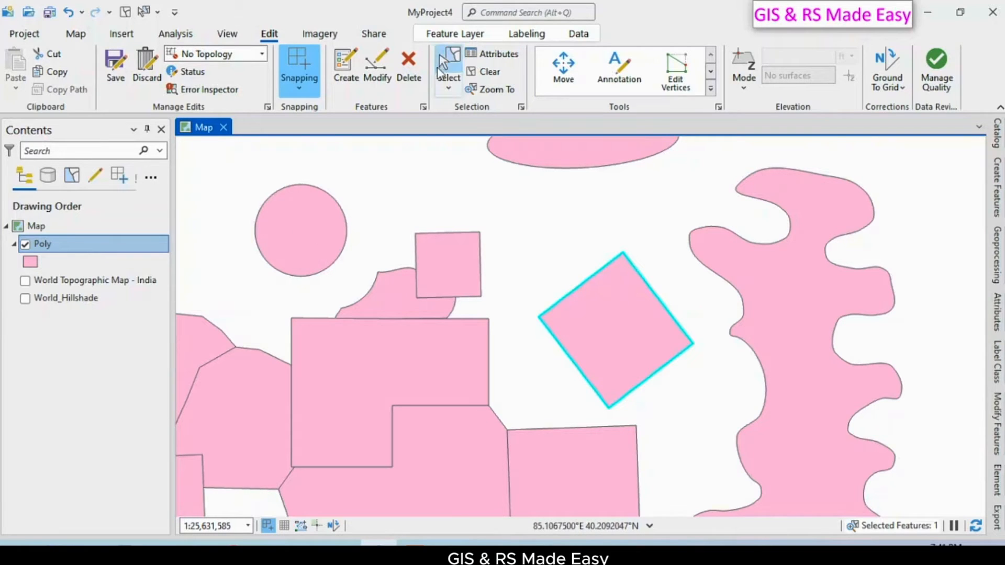
- Scale the circle up by about a third around its centre, finish the scaling, and save the edits
{"action": "left_click", "coordinate": [443, 63]}
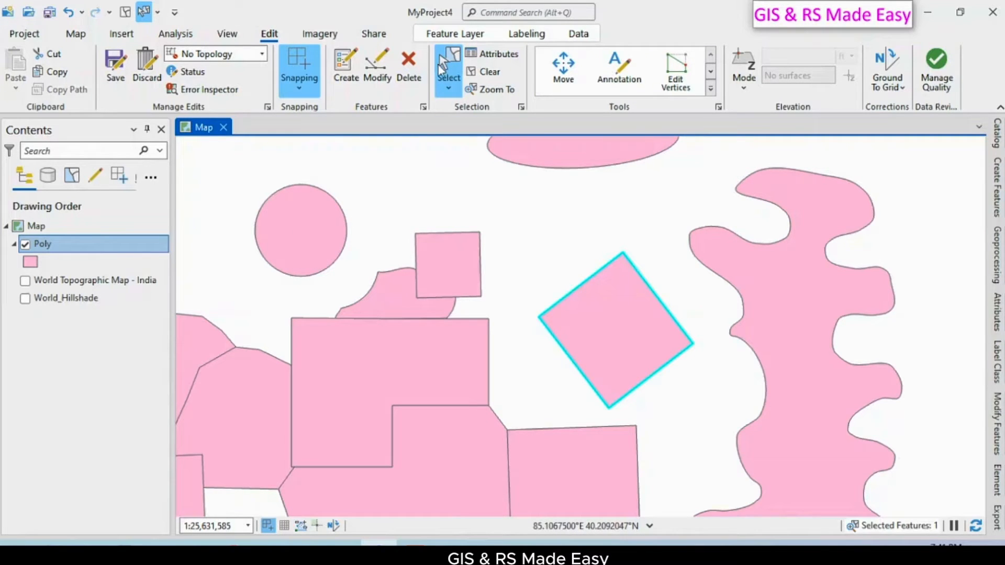
{"action": "left_click", "coordinate": [308, 238]}
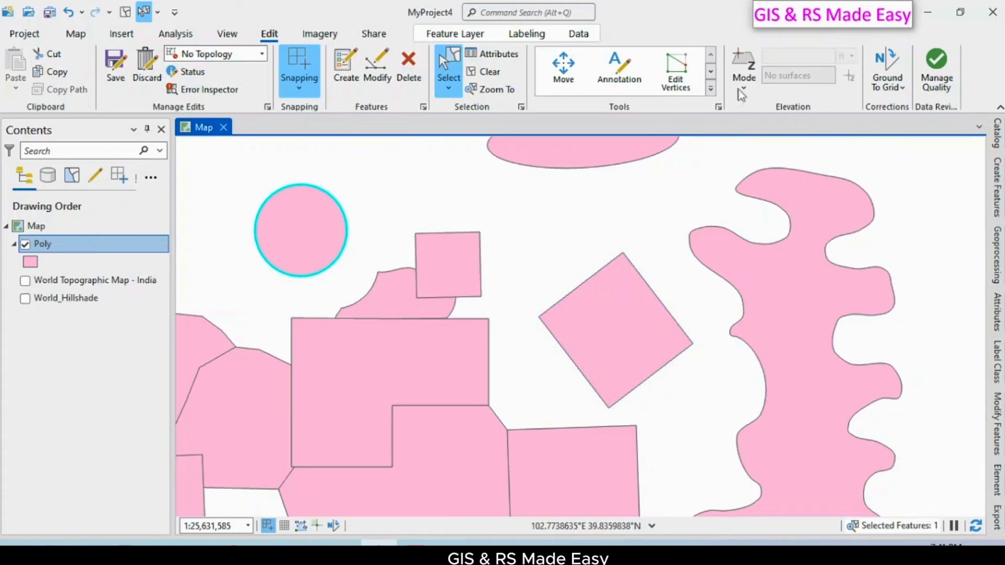
{"action": "left_click", "coordinate": [712, 90]}
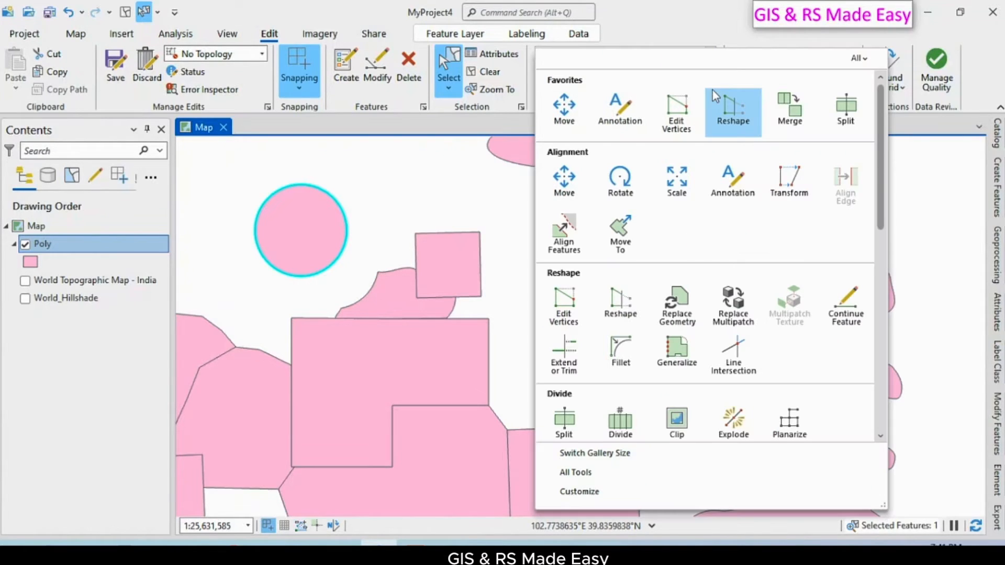
{"action": "left_click", "coordinate": [677, 178]}
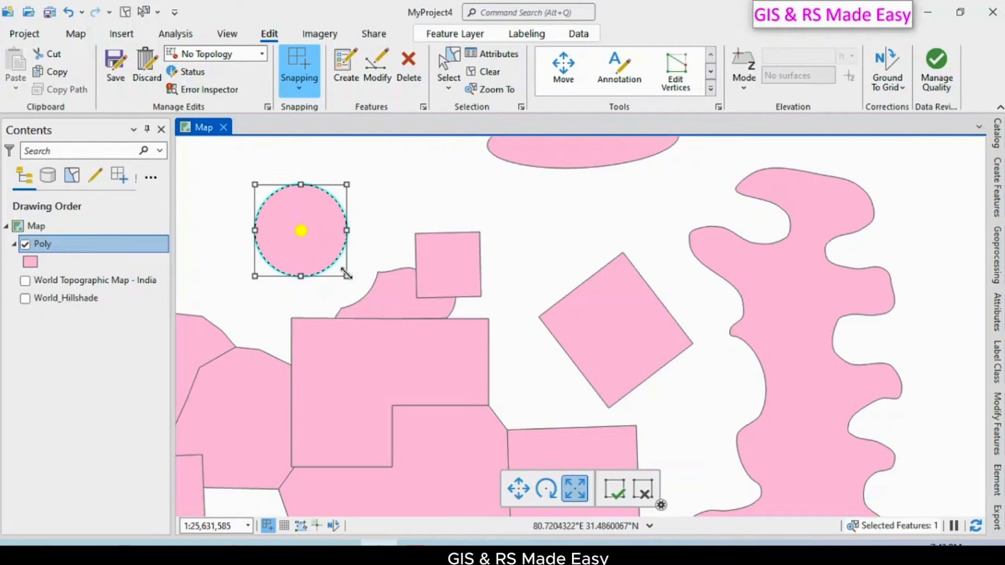
{"action": "left_click_drag", "start_coordinate": [347, 274], "coordinate": [361, 291]}
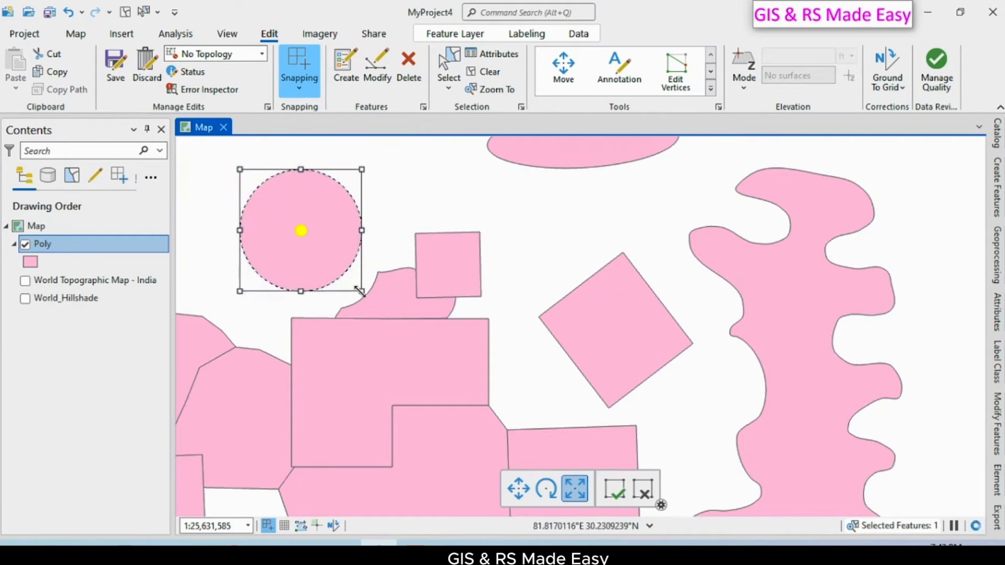
{"action": "left_click", "coordinate": [610, 486]}
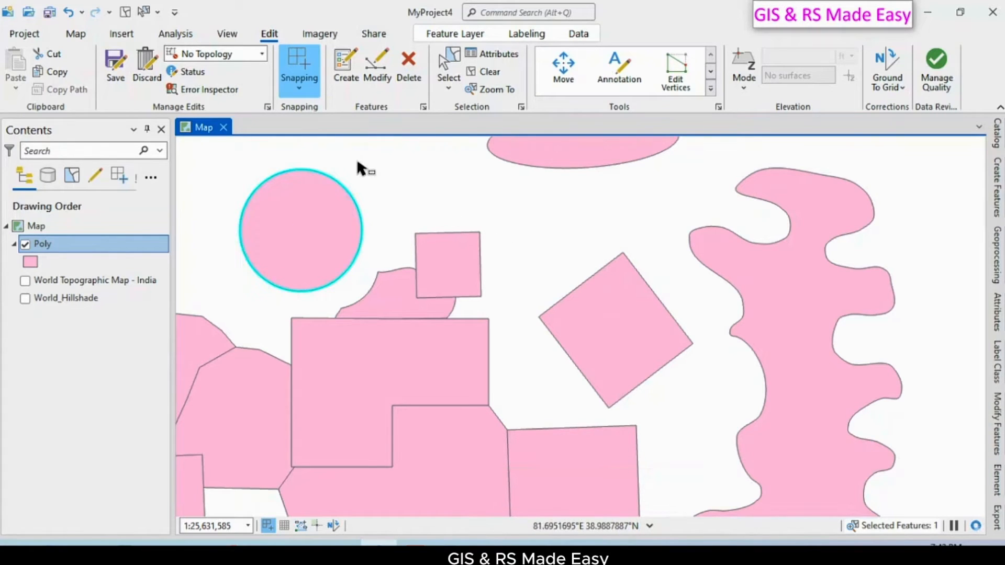
{"action": "left_click", "coordinate": [118, 76]}
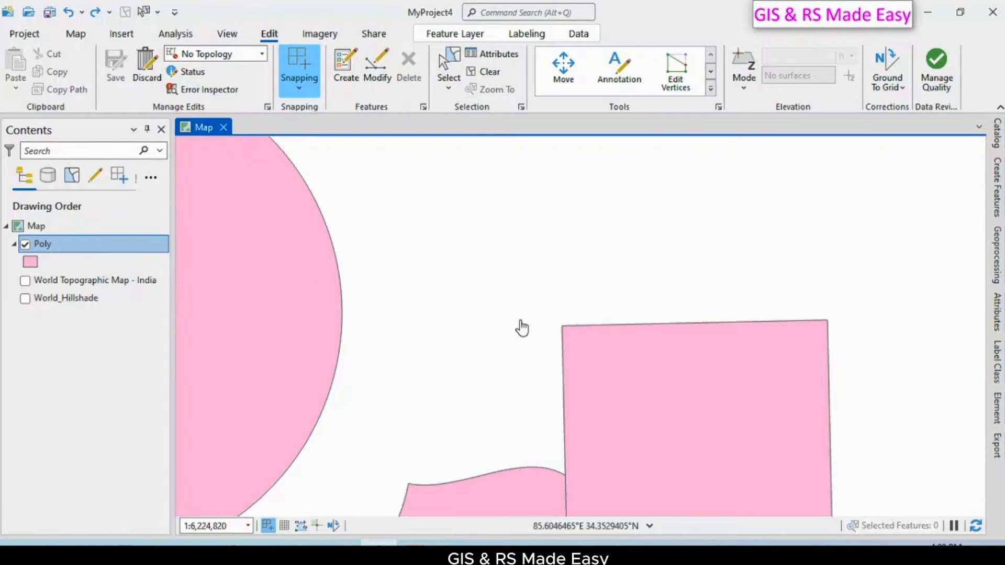
{"action": "left_click", "coordinate": [710, 88]}
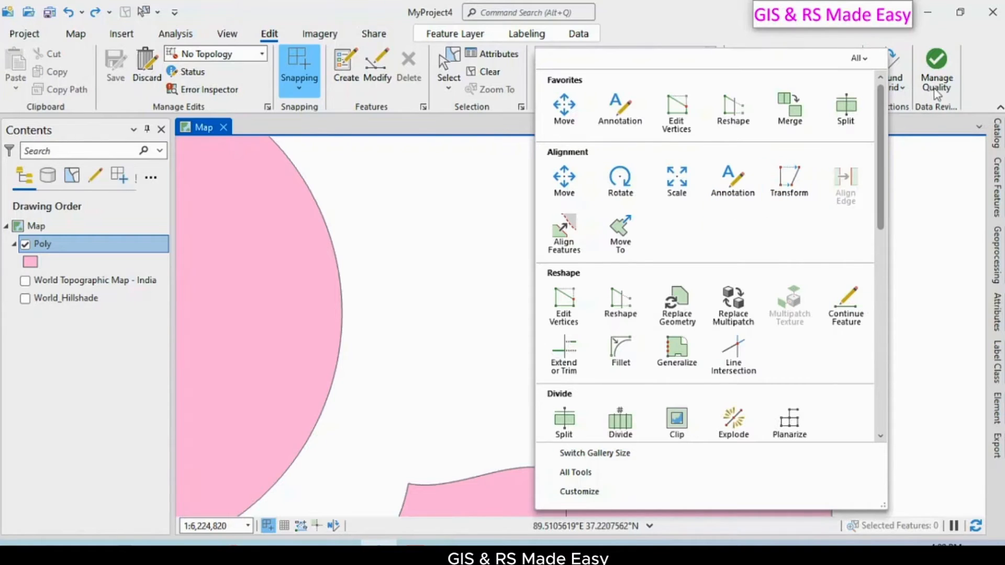
{"action": "left_click", "coordinate": [968, 87]}
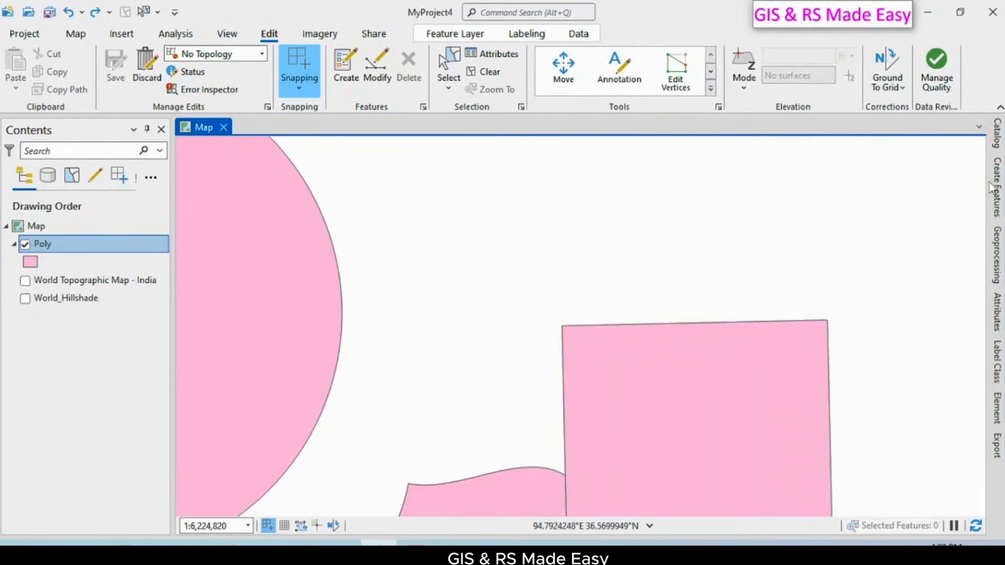
- Create a feature class named Annotation_layer with the Annotation type in MyProject4.gdb and add it to the current map
{"action": "left_click", "coordinate": [997, 133]}
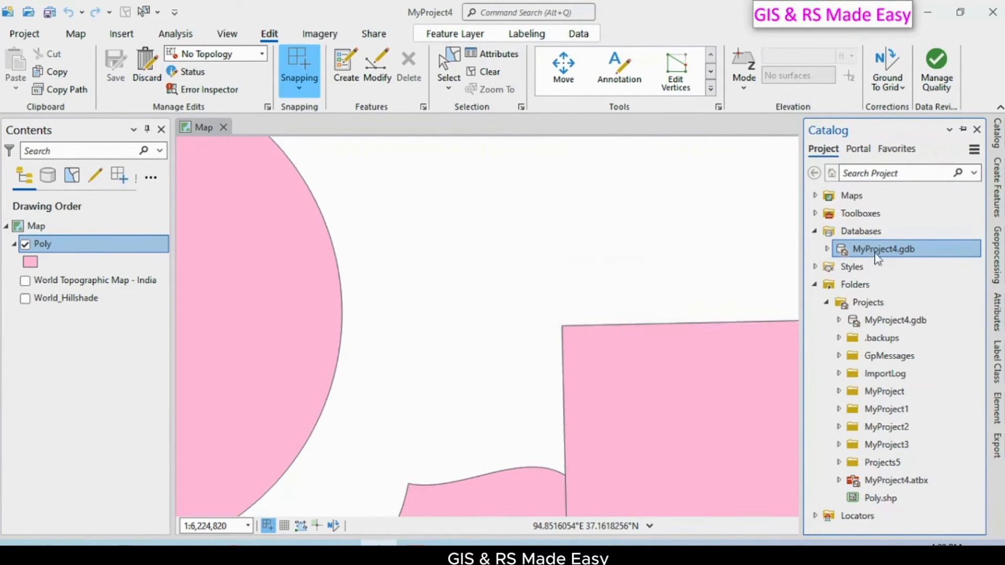
{"action": "mouse_move", "coordinate": [877, 258]}
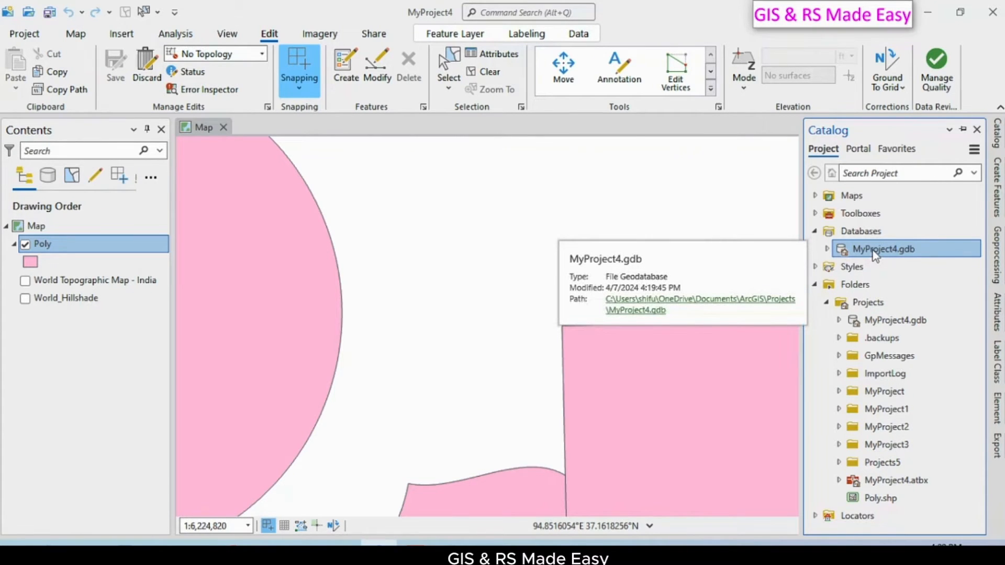
{"action": "right_click", "coordinate": [875, 255]}
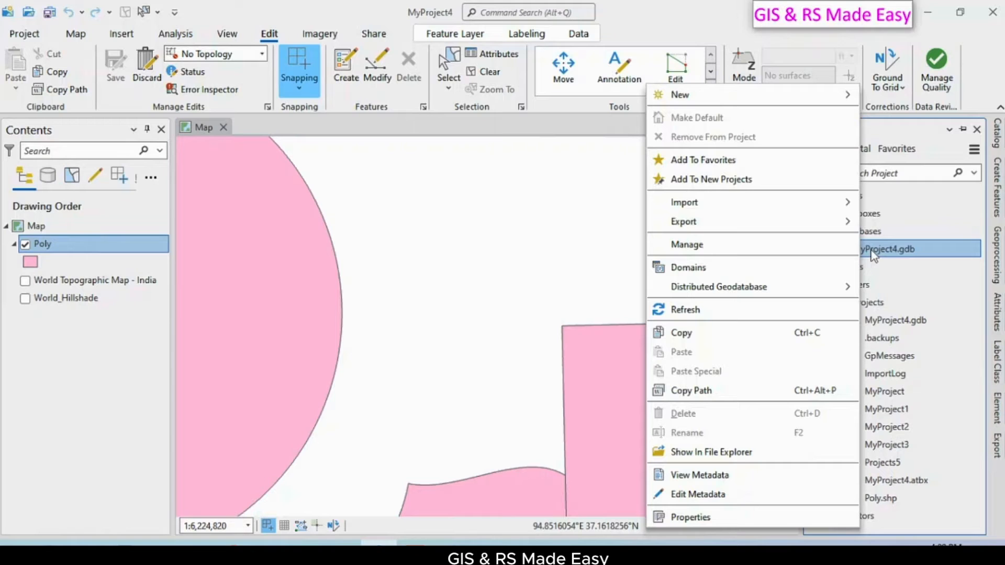
{"action": "mouse_move", "coordinate": [771, 99]}
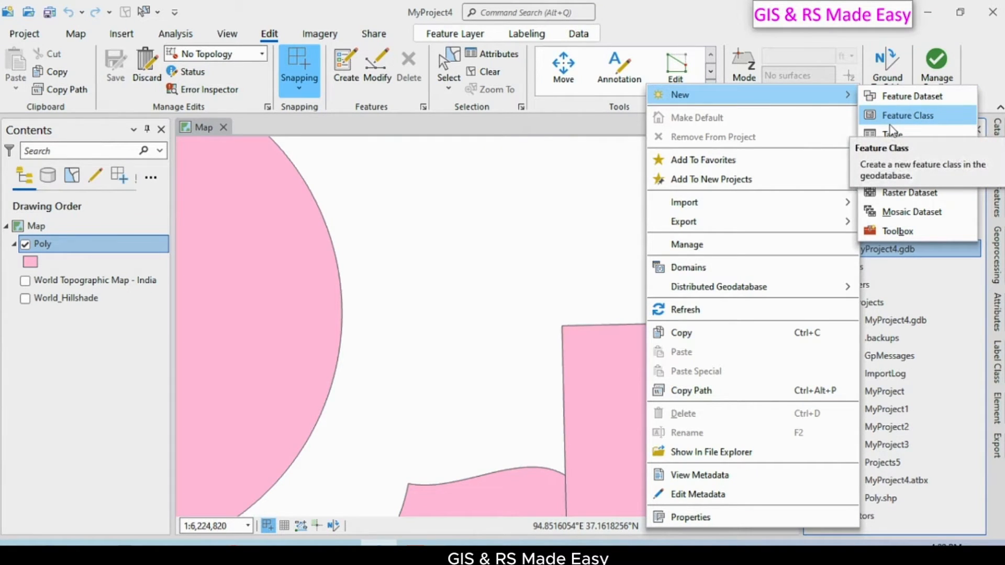
{"action": "left_click", "coordinate": [915, 114]}
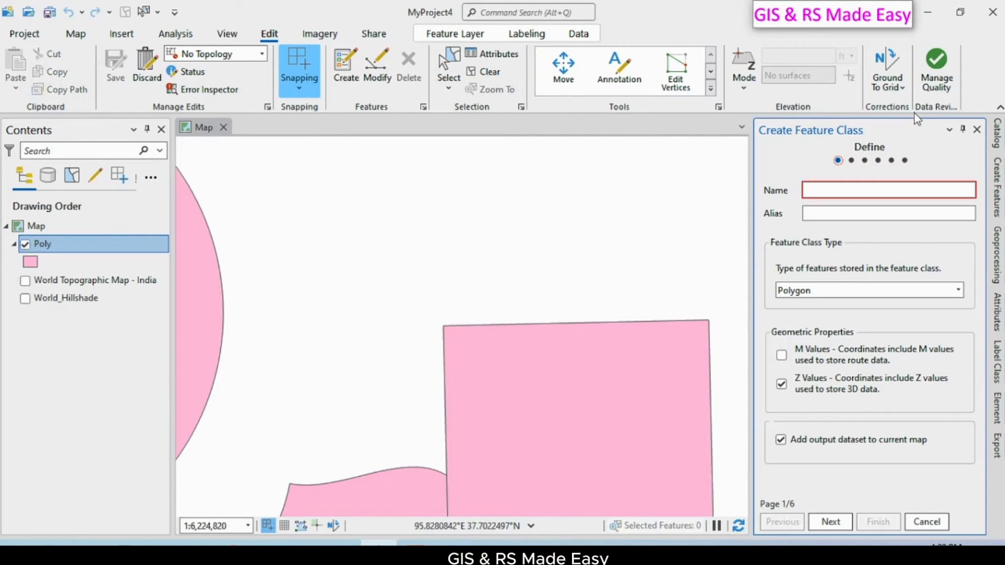
{"action": "left_click", "coordinate": [816, 186]}
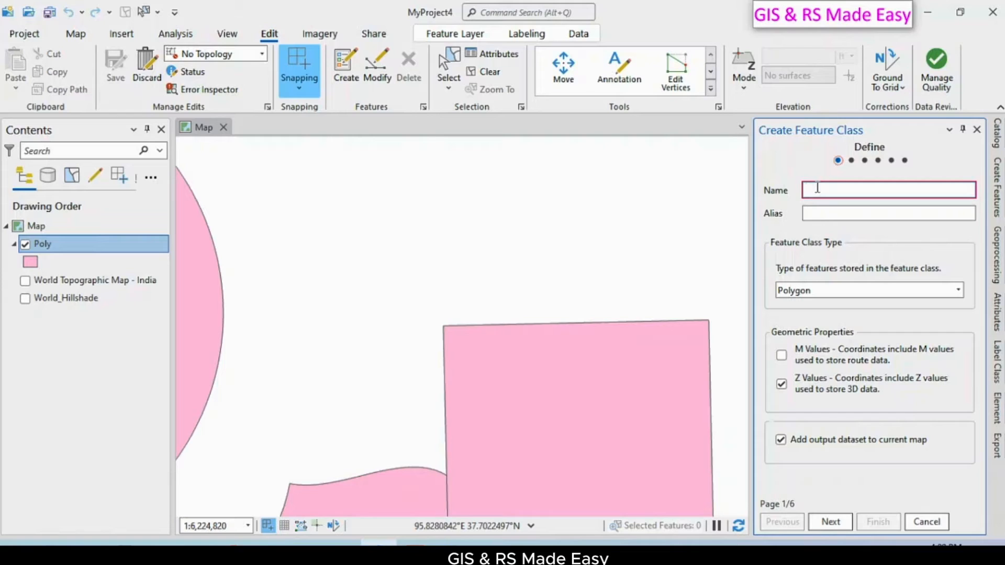
{"action": "type", "text": "Annotation_layer"}
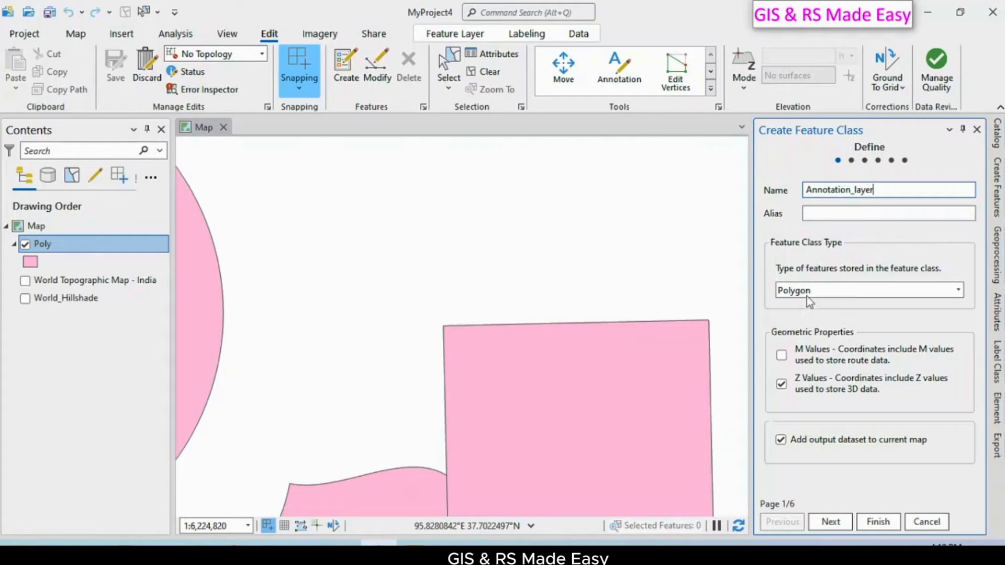
{"action": "left_click", "coordinate": [862, 291]}
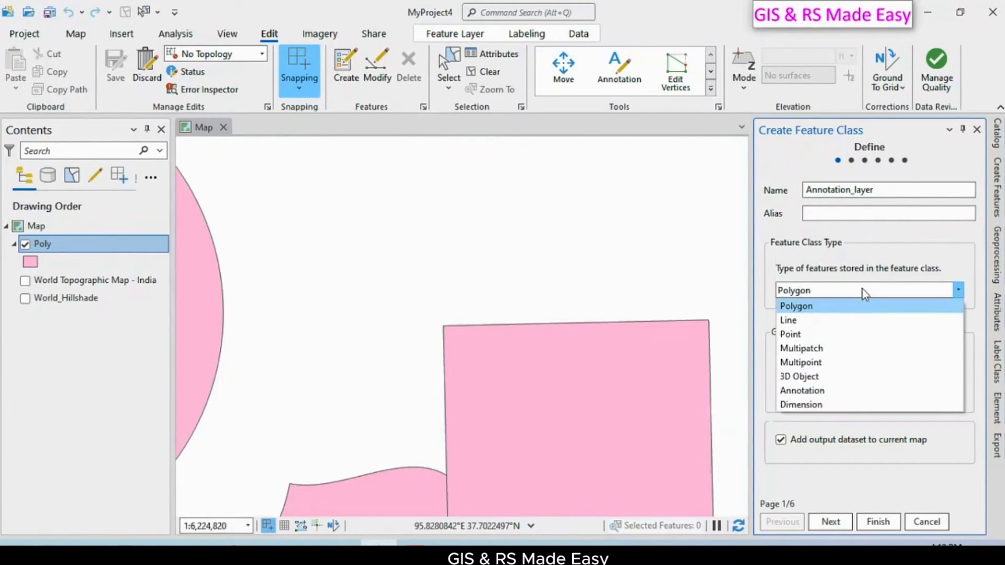
{"action": "left_click", "coordinate": [814, 397]}
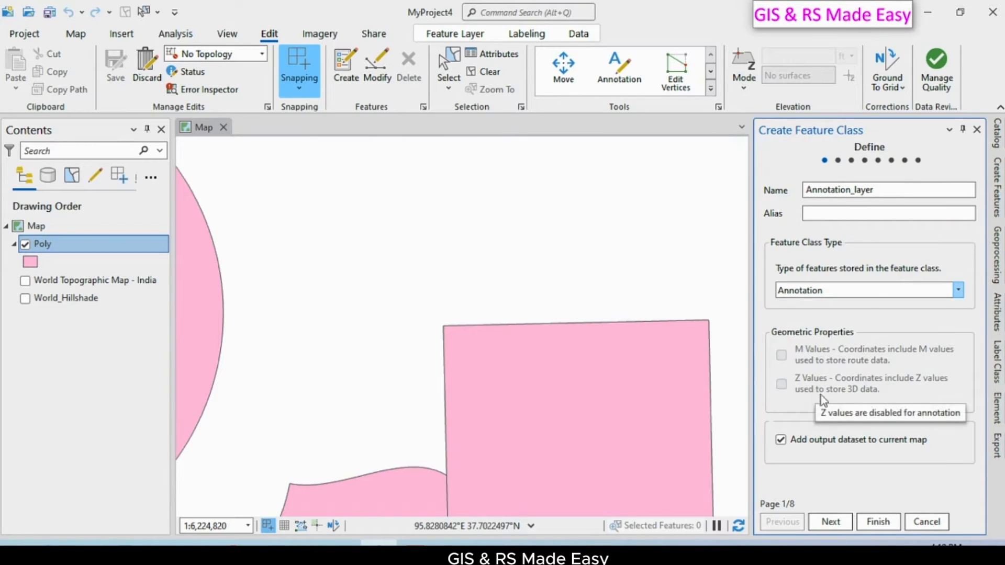
{"action": "left_click", "coordinate": [872, 523]}
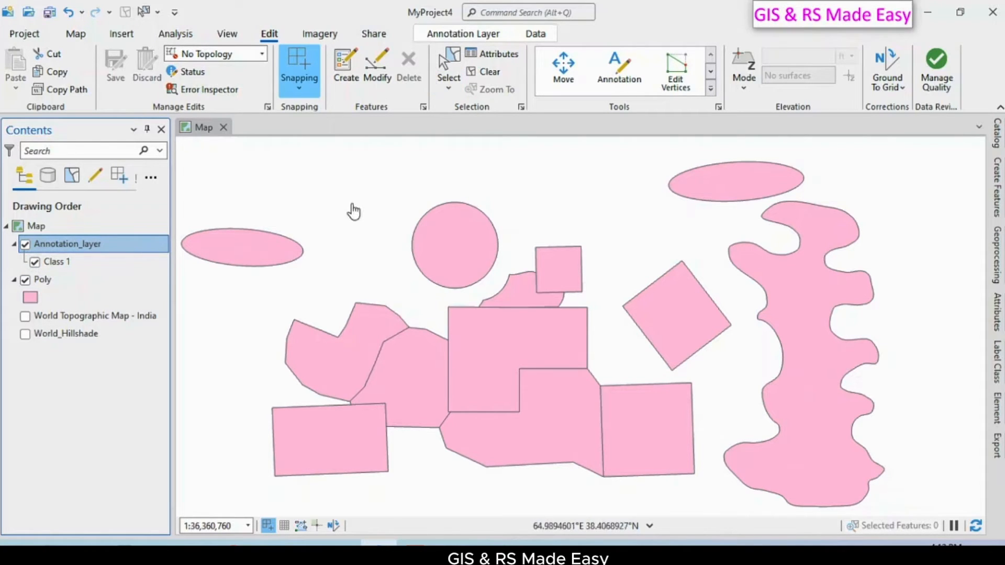
- Place a straight Class 1 annotation reading "Label 1" in the empty area above and to the right of the circle
{"action": "left_click", "coordinate": [354, 81]}
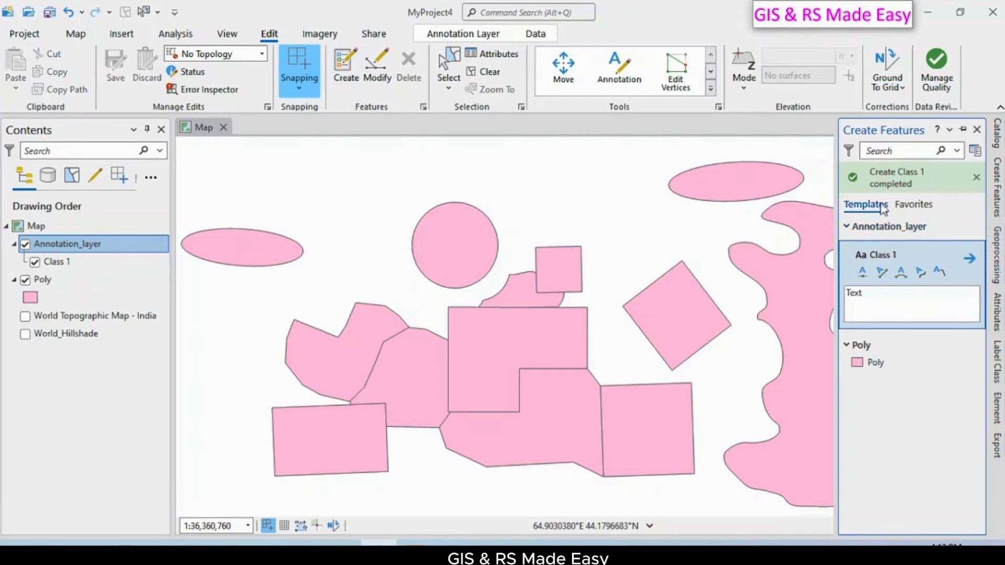
{"action": "left_click", "coordinate": [853, 226]}
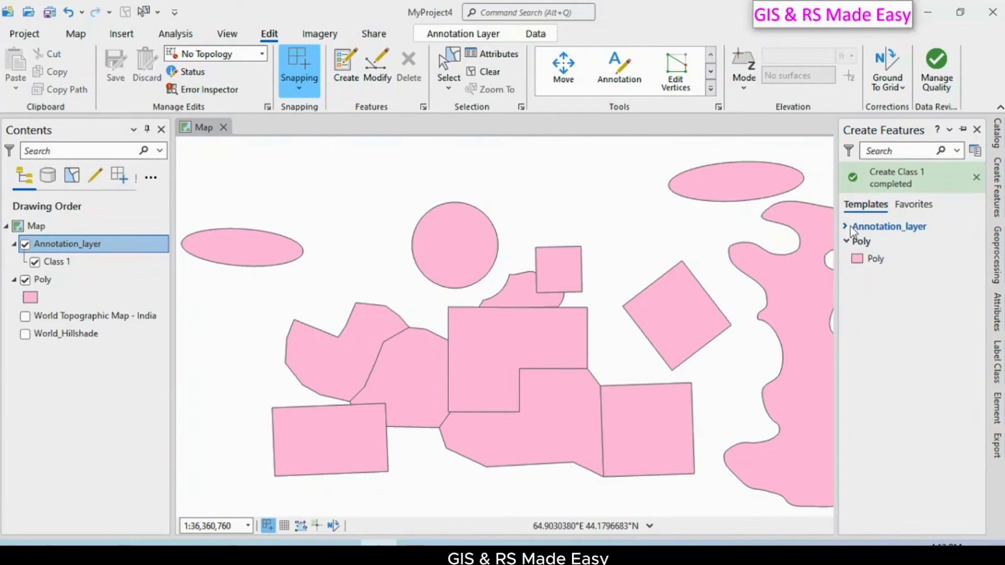
{"action": "left_click", "coordinate": [888, 227]}
{"action": "left_click", "coordinate": [888, 228]}
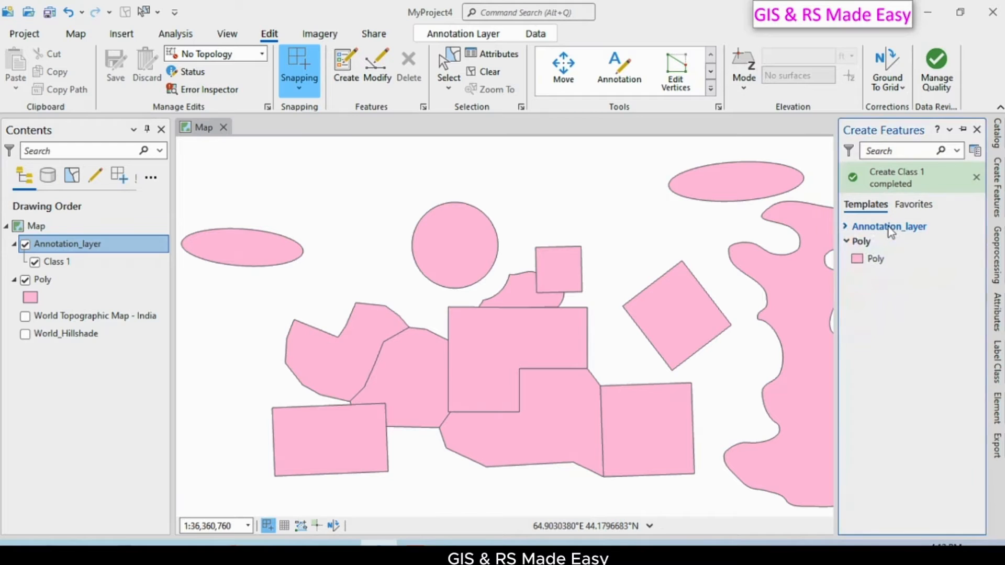
{"action": "left_click", "coordinate": [887, 227]}
{"action": "left_click", "coordinate": [888, 294]}
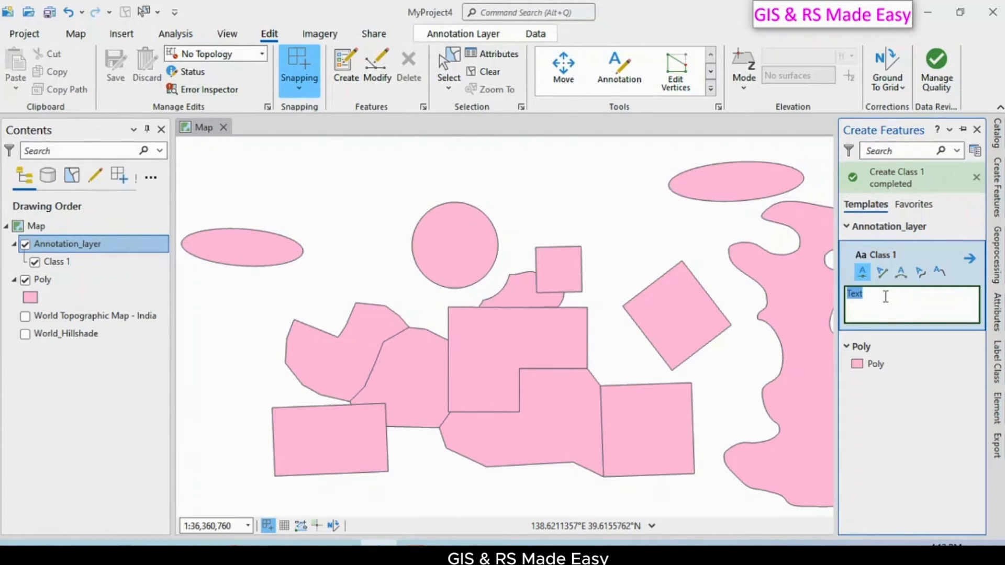
{"action": "type", "text": "Label 1"}
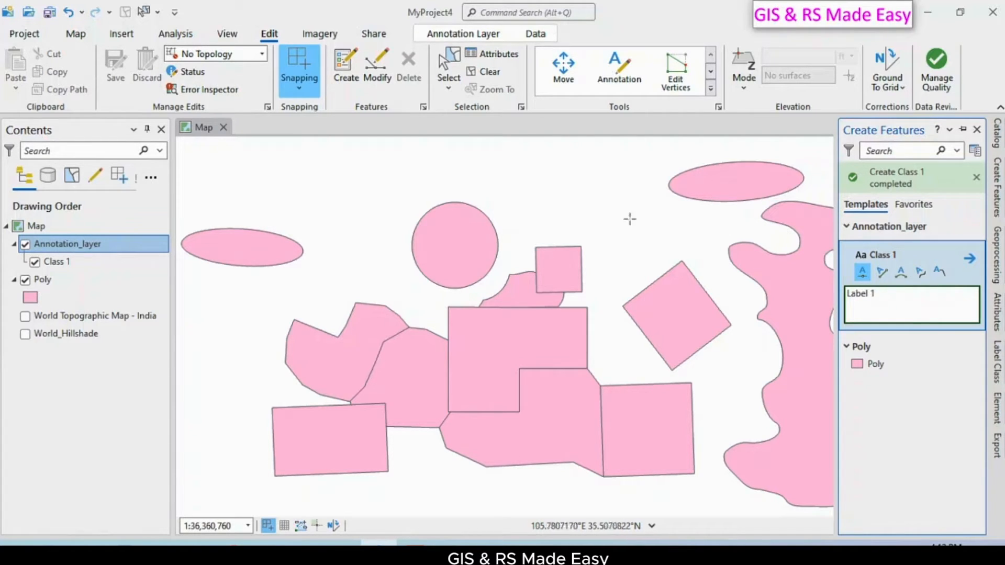
{"action": "left_click", "coordinate": [522, 206]}
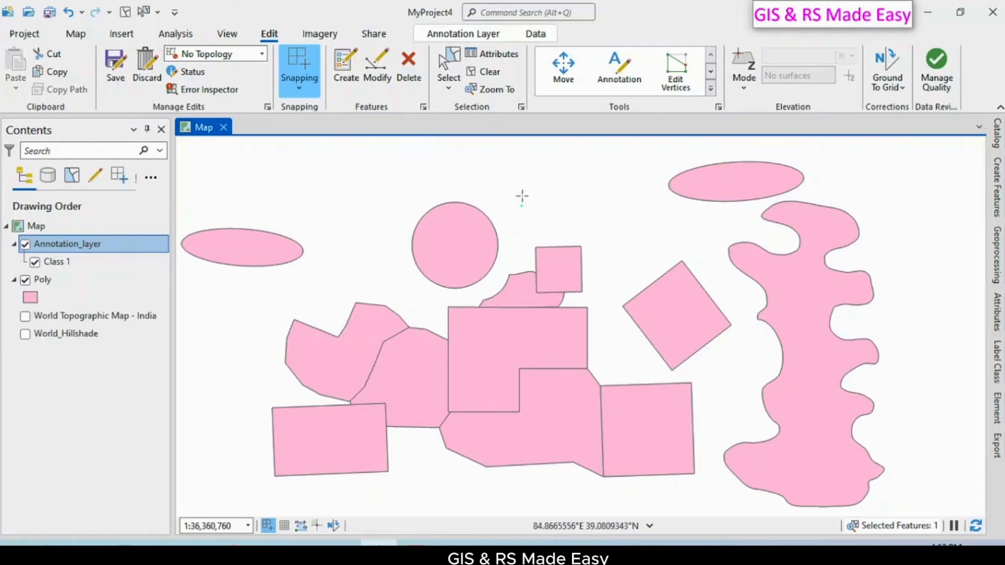
- Place a second Class 1 annotation reading "Label 2" below and to the left of Label 1
{"action": "scroll", "coordinate": [521, 199], "scroll_direction": "up", "scroll_amount": 5}
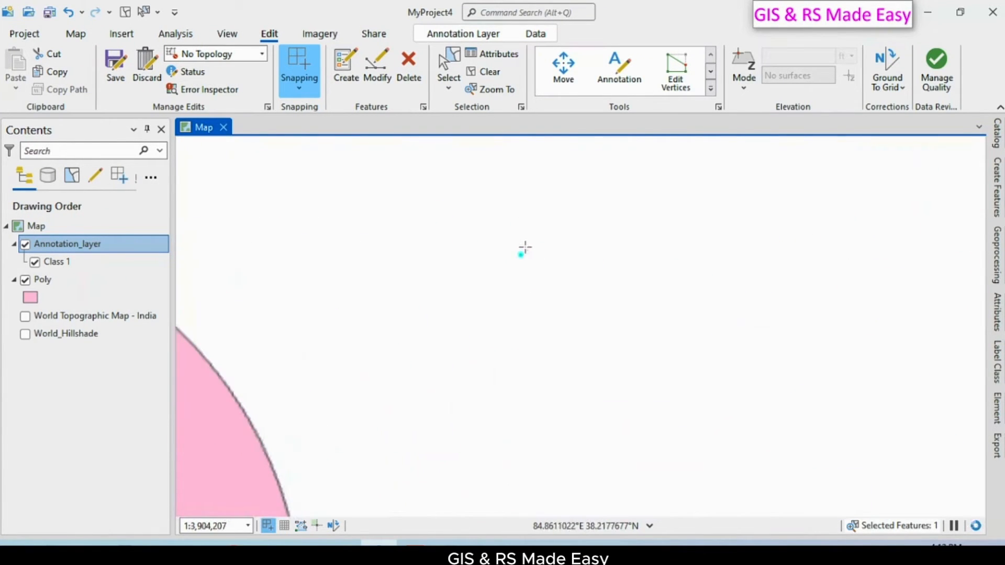
{"action": "scroll", "coordinate": [521, 254], "scroll_direction": "up", "scroll_amount": 7}
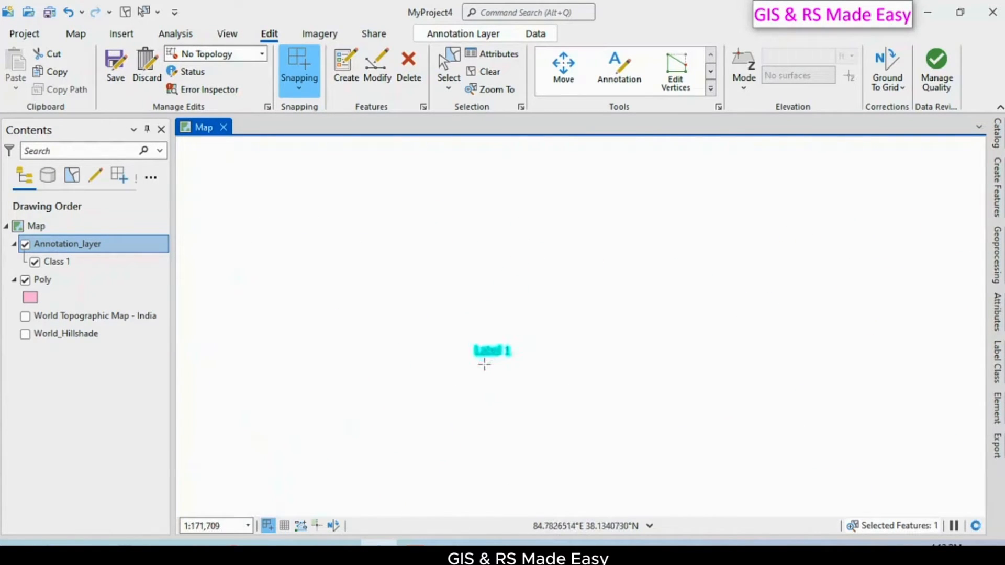
{"action": "scroll", "coordinate": [485, 364], "scroll_direction": "up", "scroll_amount": 4}
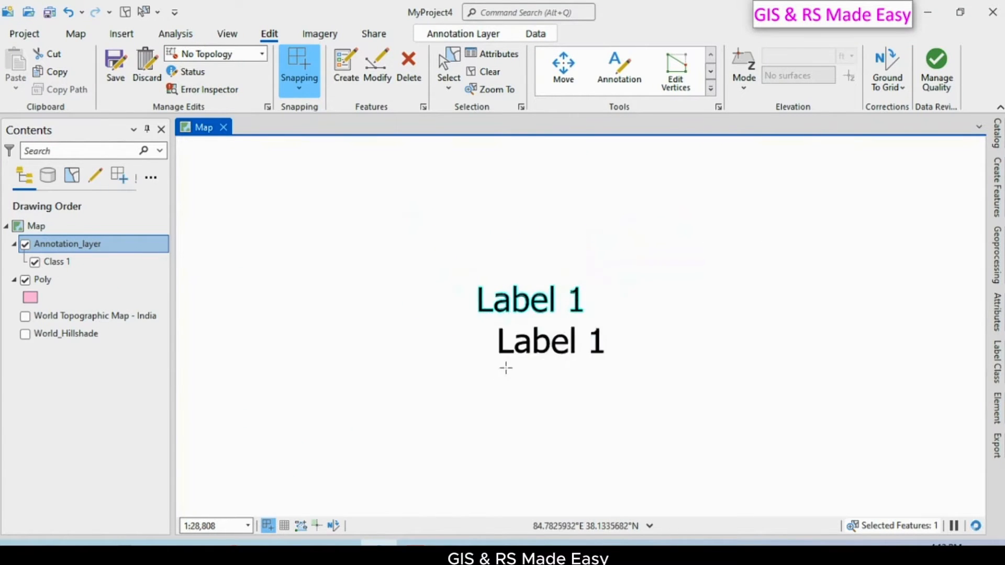
{"action": "left_click", "coordinate": [998, 191]}
{"action": "left_click", "coordinate": [888, 292]}
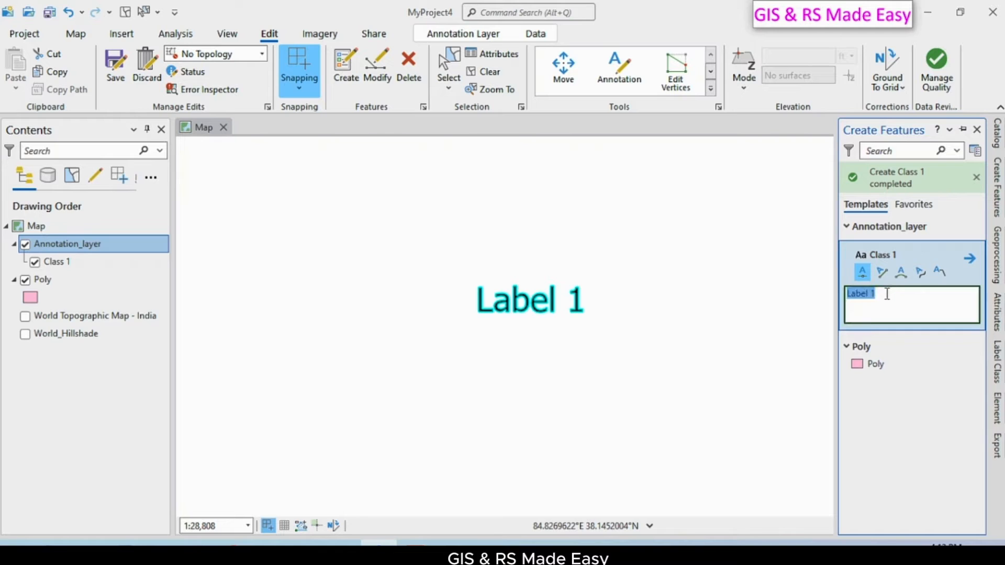
{"action": "type", "text": "2"}
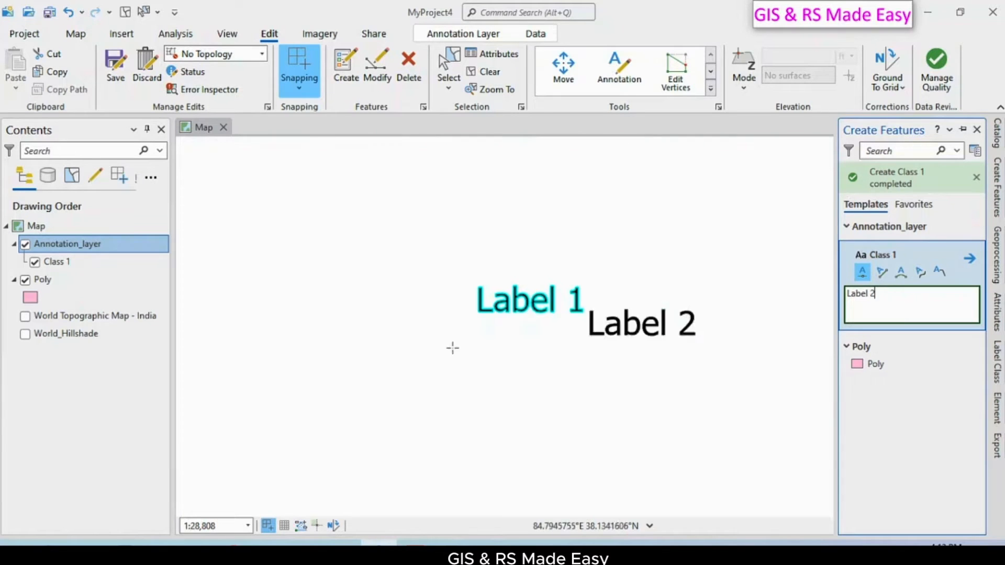
{"action": "left_click", "coordinate": [281, 430]}
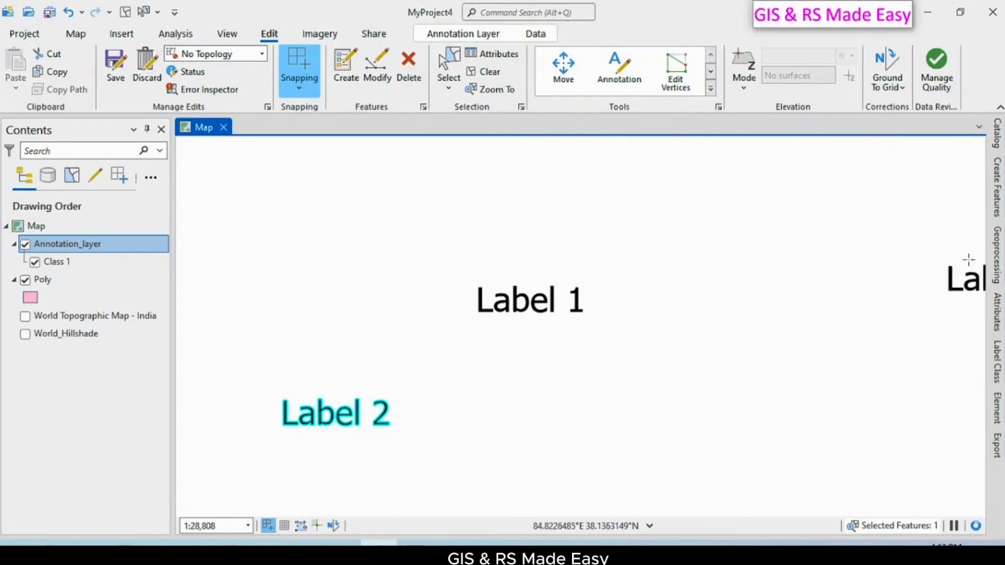
- Place a third Class 1 annotation reading "Label 3" below and to the right of Label 1, and save the edits
{"action": "left_click", "coordinate": [997, 206]}
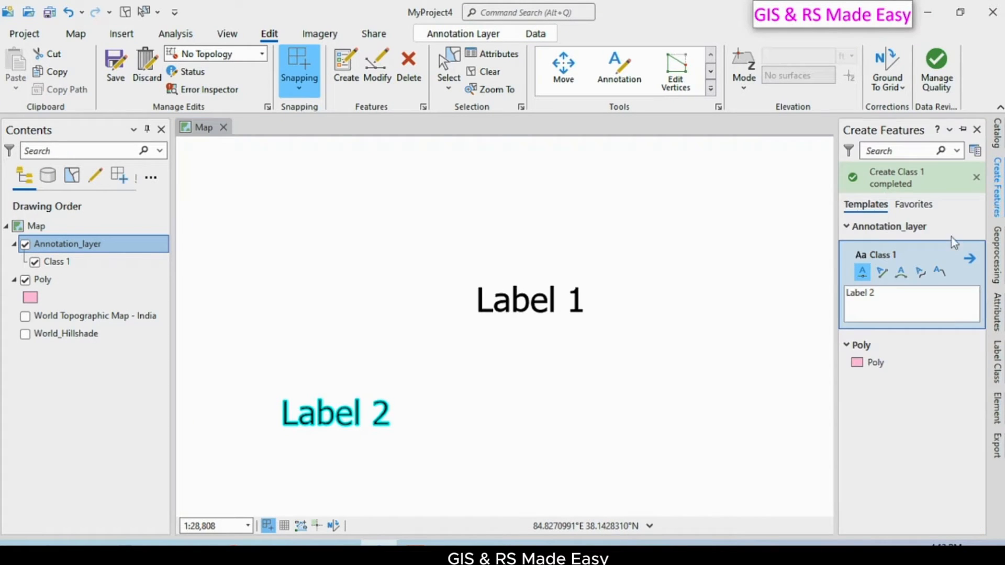
{"action": "triple_click", "coordinate": [891, 295]}
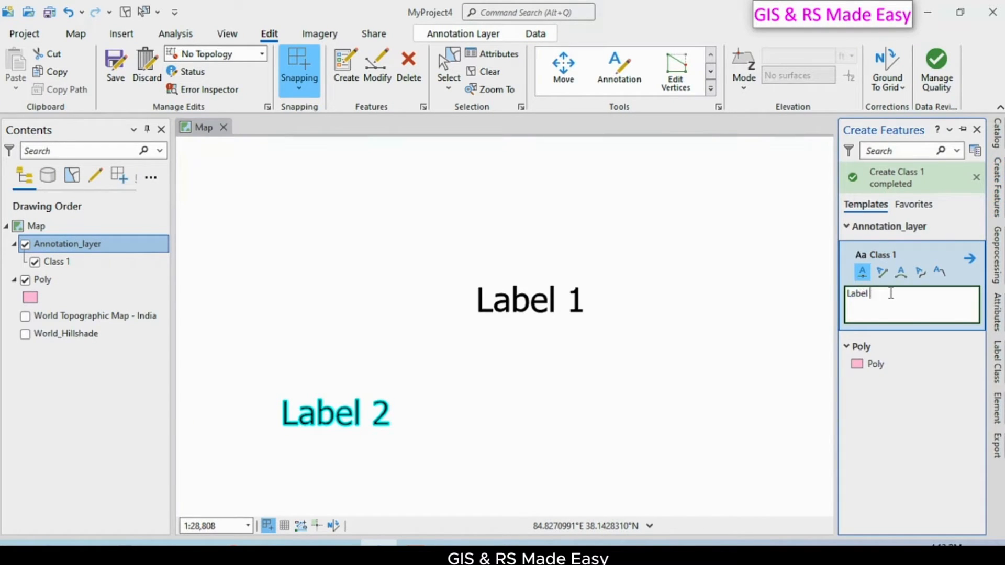
{"action": "left_click", "coordinate": [603, 469]}
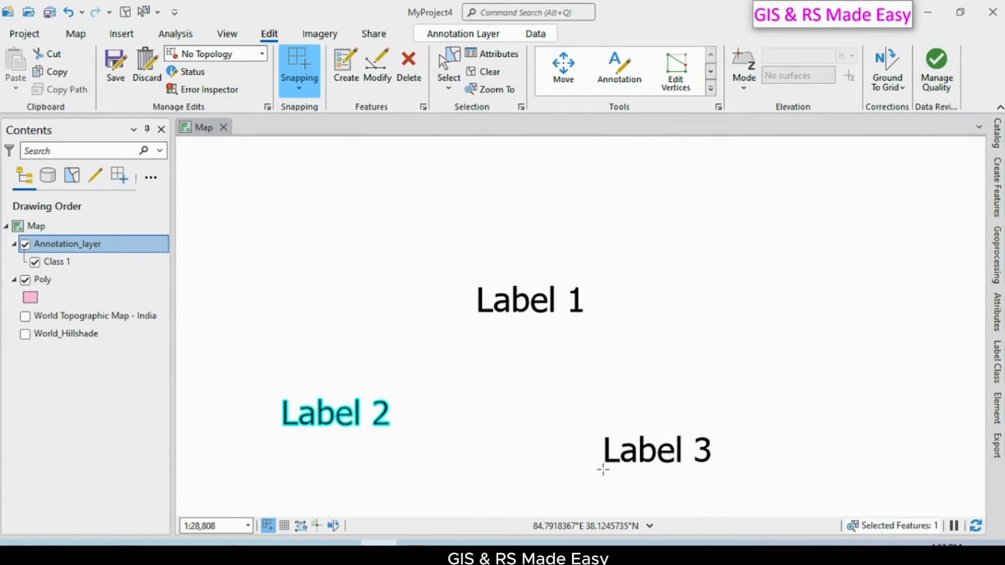
{"action": "left_click", "coordinate": [116, 73]}
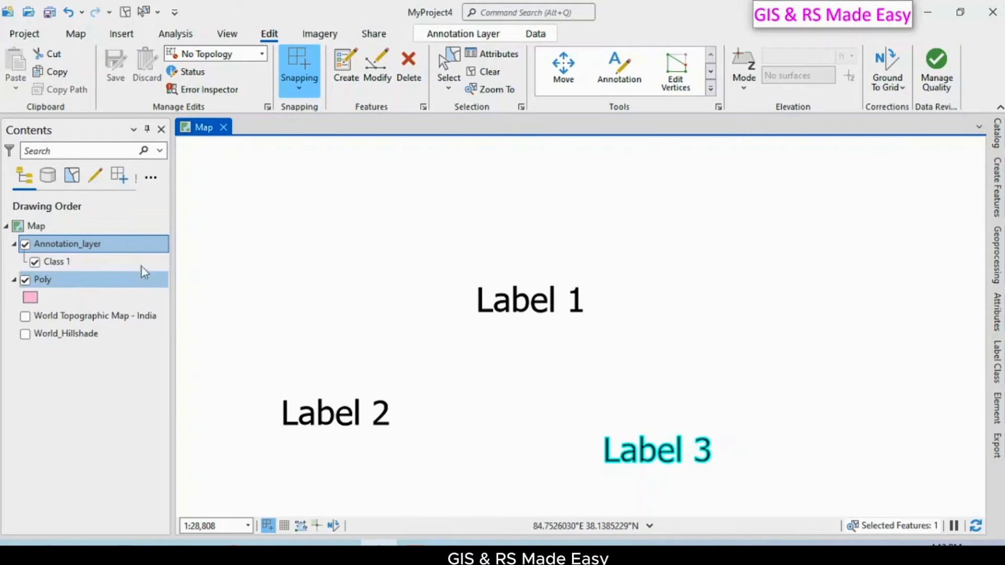
- Enlarge the Label 1 annotation proportionally to about 13 pt with the Annotation editing tool, extending it up and to the right
{"action": "left_click", "coordinate": [451, 66]}
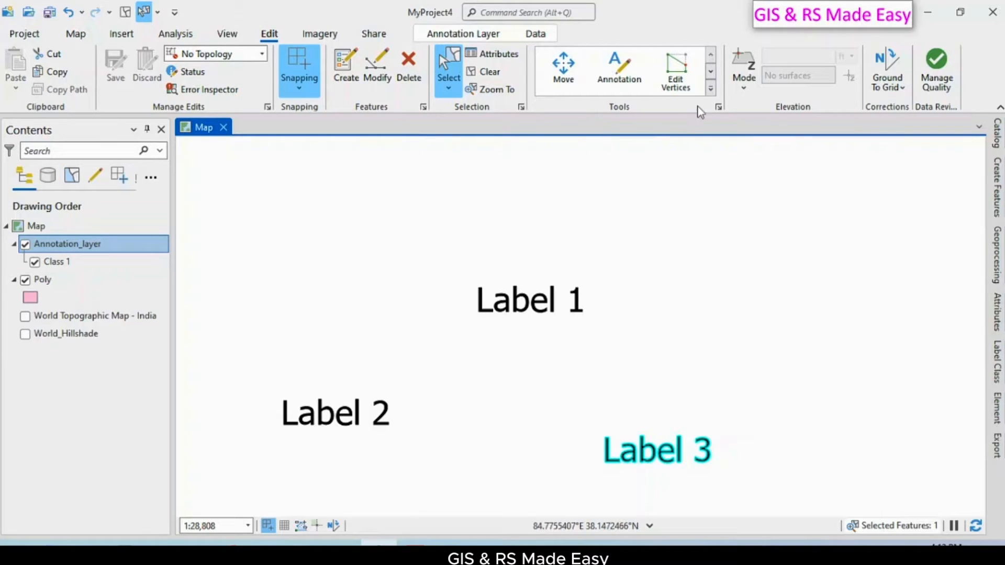
{"action": "left_click", "coordinate": [711, 90]}
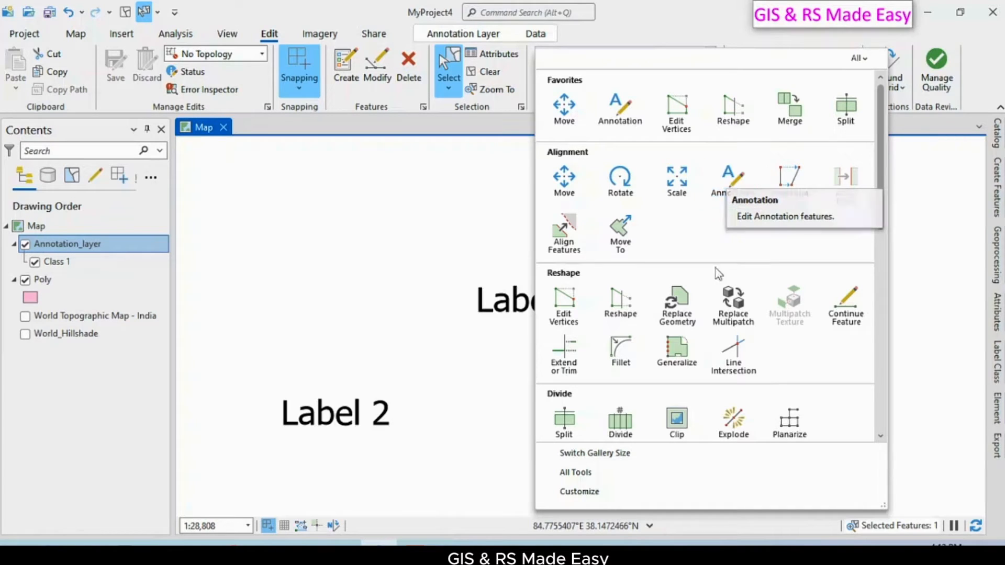
{"action": "left_click", "coordinate": [731, 189]}
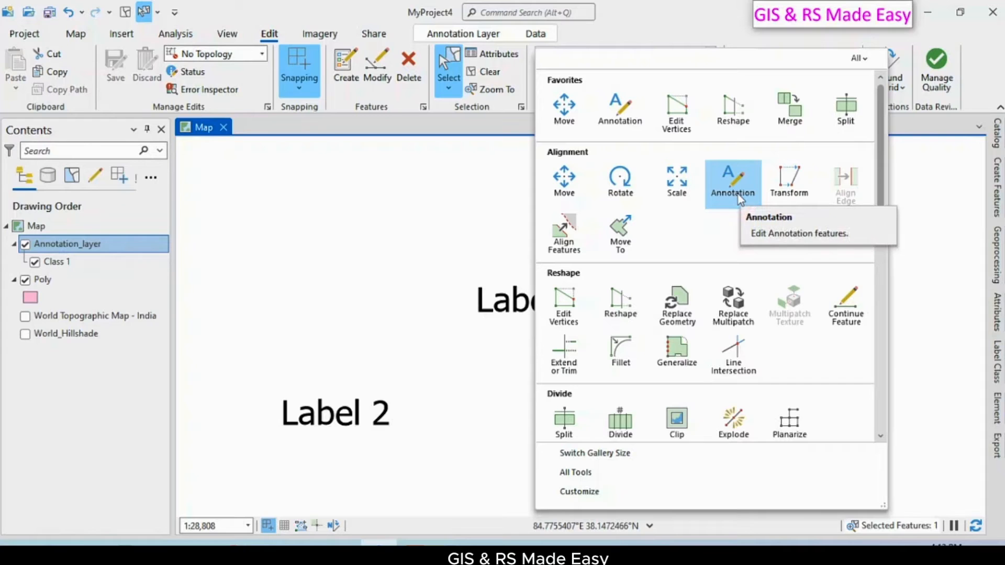
{"action": "left_click", "coordinate": [738, 196]}
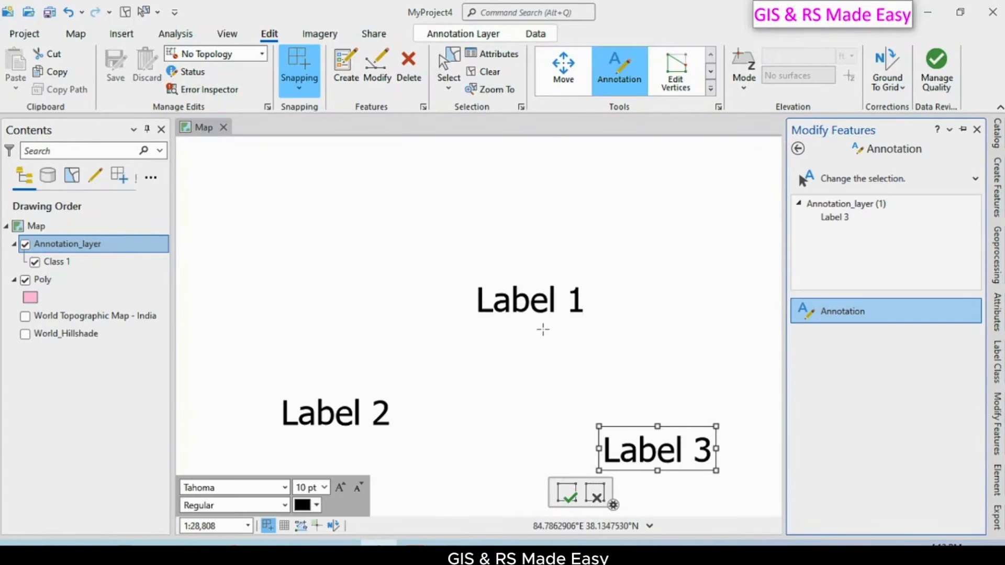
{"action": "left_click", "coordinate": [524, 307]}
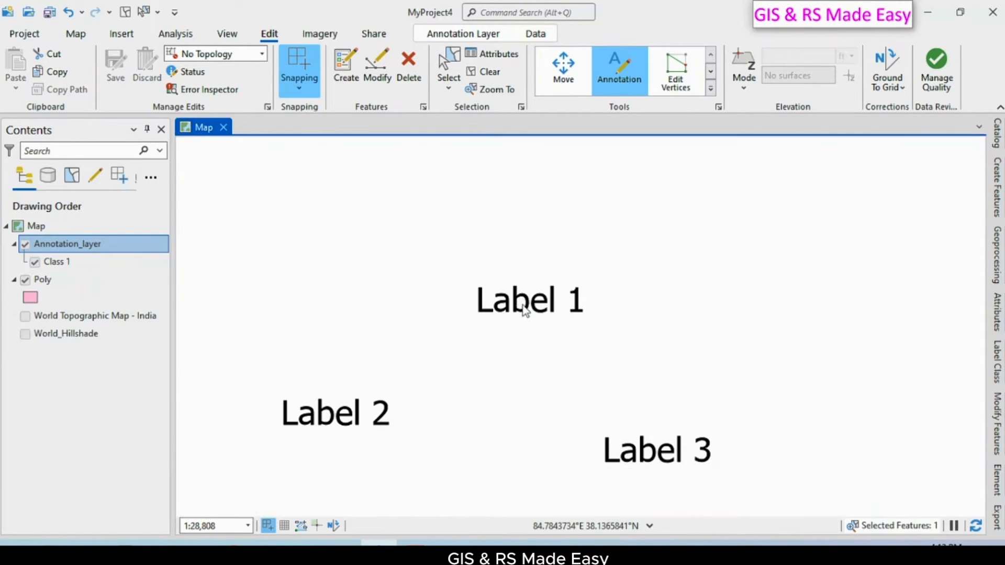
{"action": "left_click", "coordinate": [347, 413]}
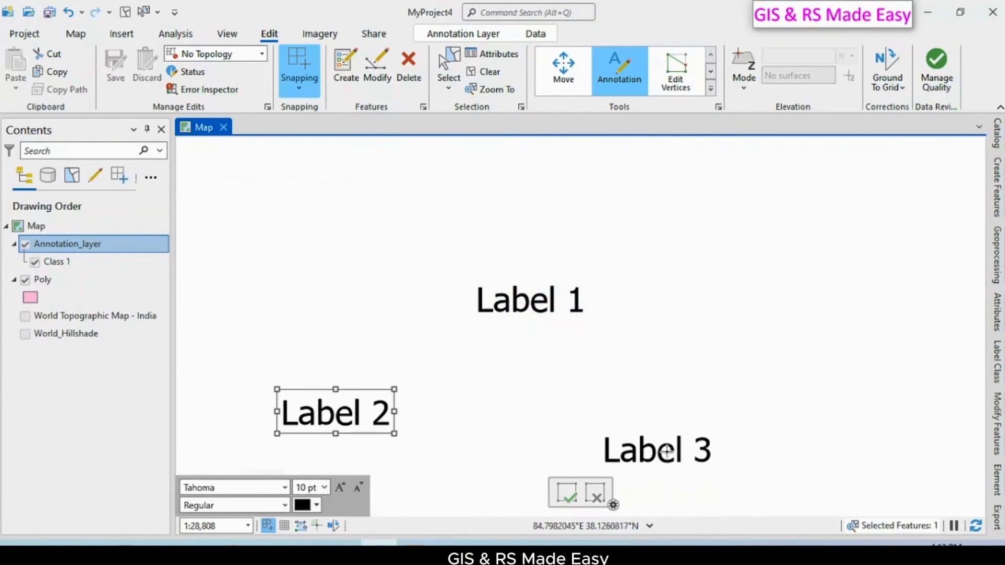
{"action": "left_click", "coordinate": [526, 302]}
{"action": "left_click", "coordinate": [549, 303]}
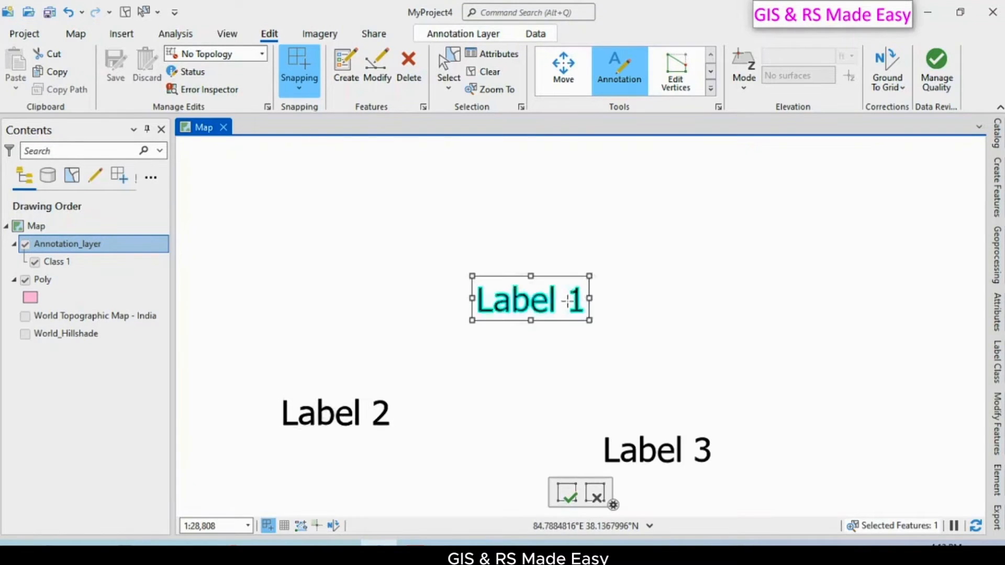
{"action": "left_click_drag", "start_coordinate": [590, 274], "coordinate": [626, 261]}
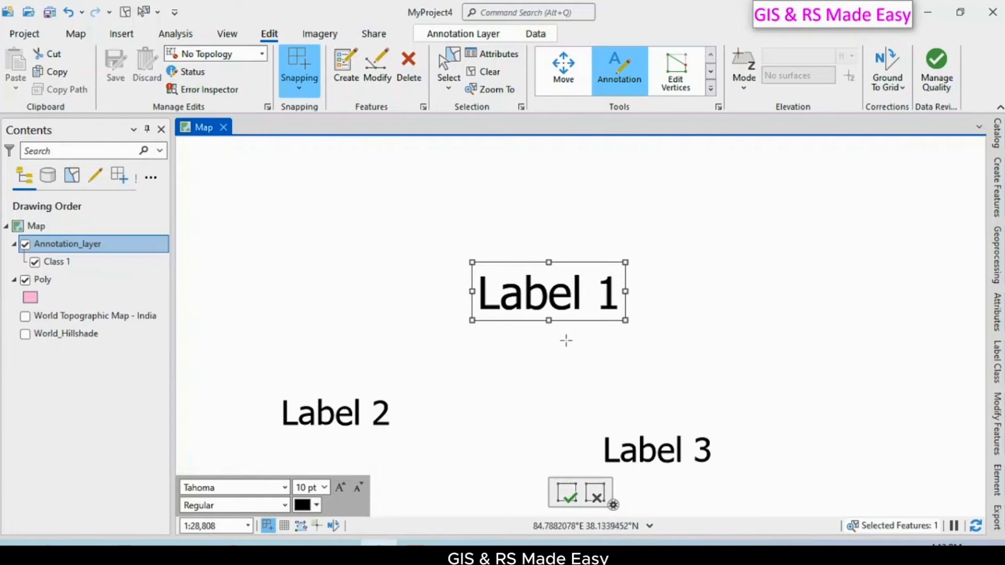
- Change the Label 1 annotation's text to "Label changed" and color it red
{"action": "left_click_drag", "start_coordinate": [613, 298], "coordinate": [613, 296]}
{"action": "double_click", "coordinate": [611, 296]}
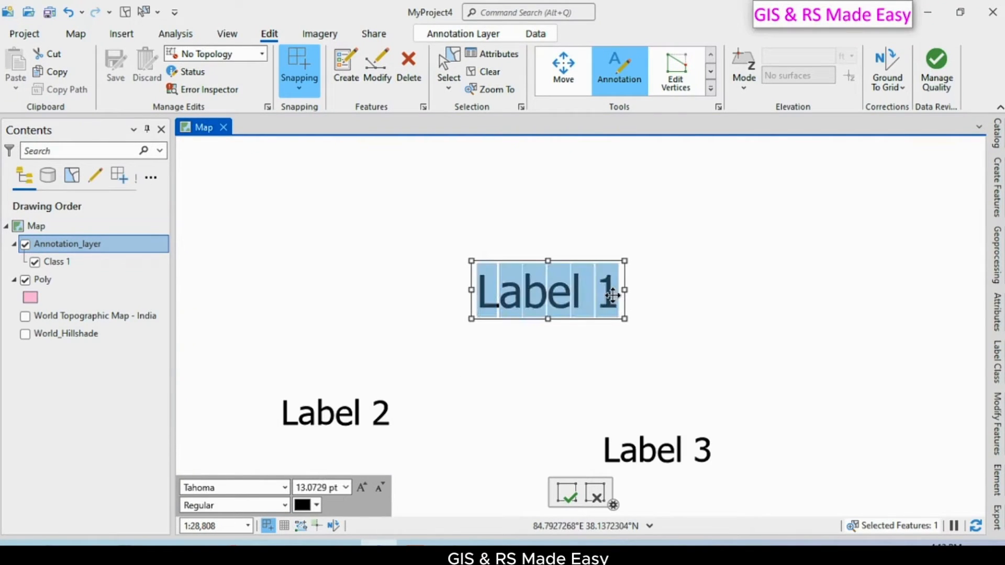
{"action": "left_click", "coordinate": [614, 294]}
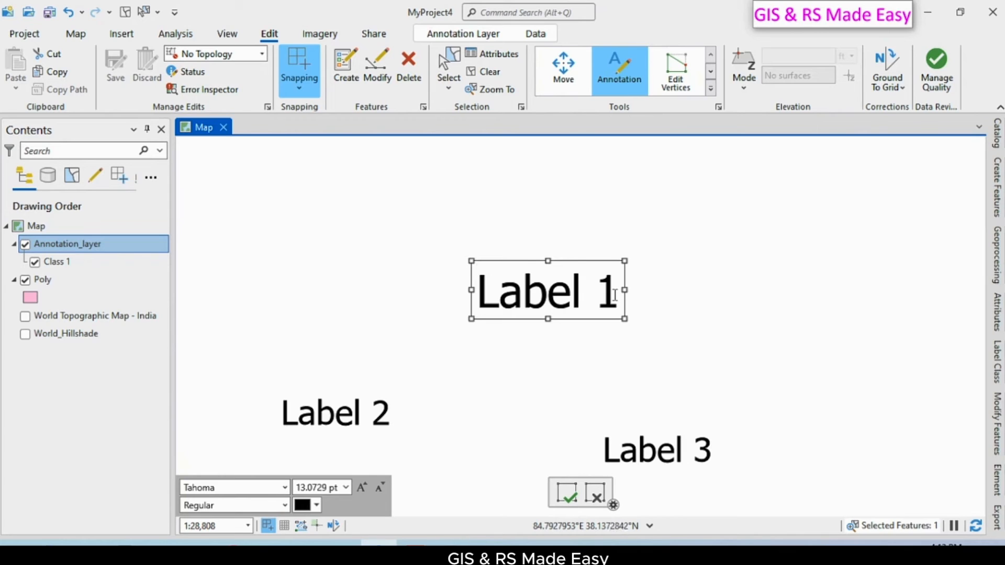
{"action": "key", "text": "BackSpace"}
{"action": "key", "text": "BackSpace"}
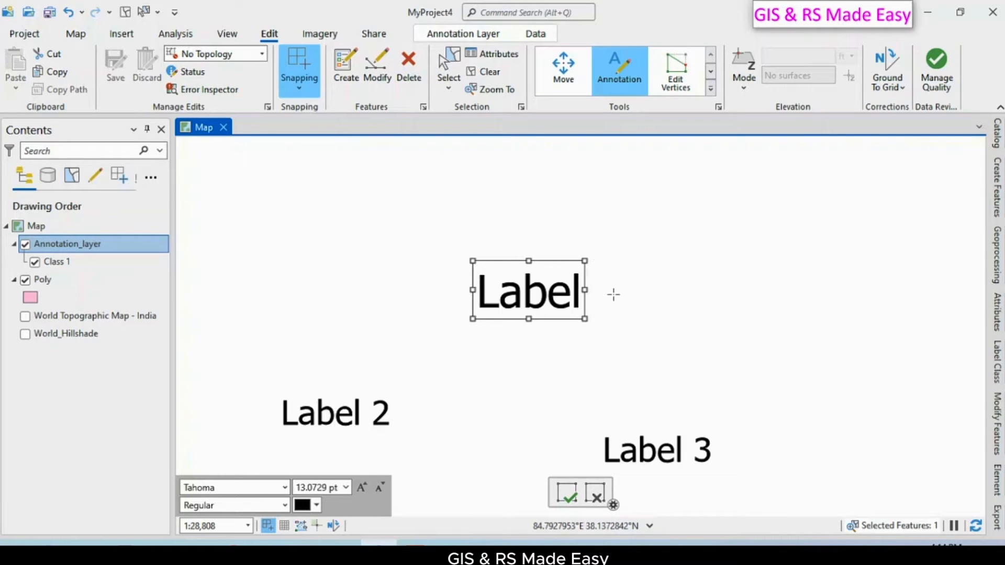
{"action": "type", "text": "changed"}
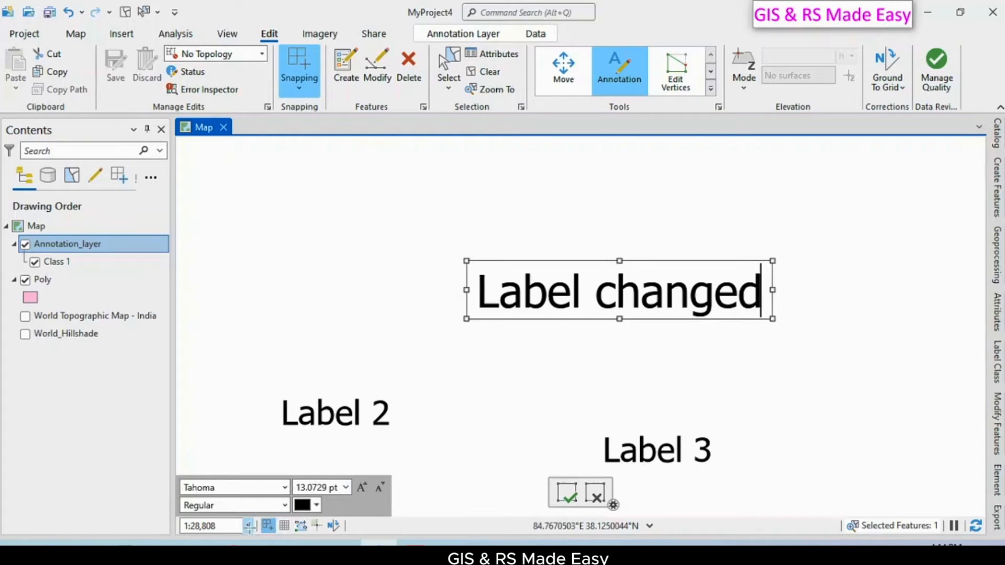
{"action": "left_click", "coordinate": [317, 505]}
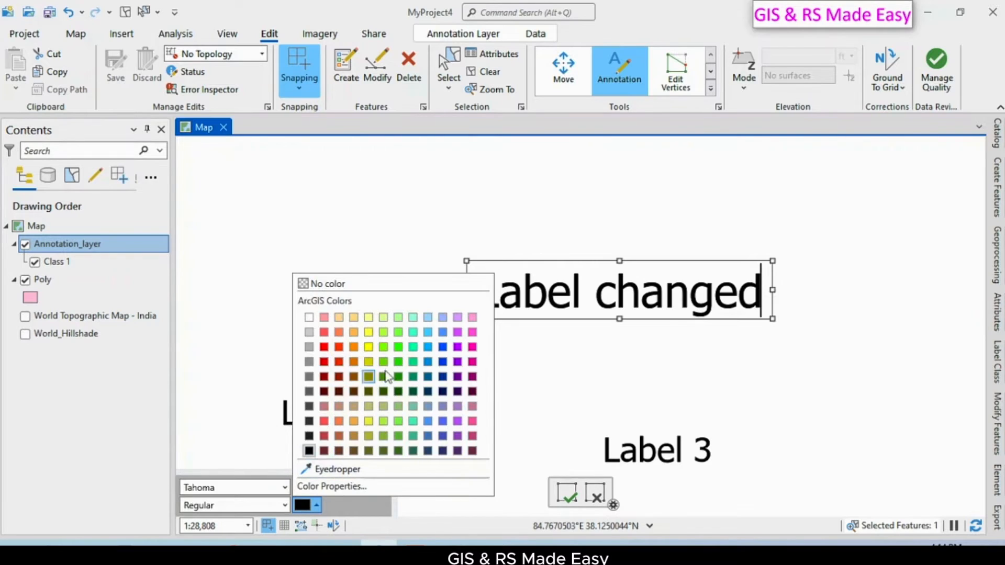
{"action": "left_click", "coordinate": [346, 359]}
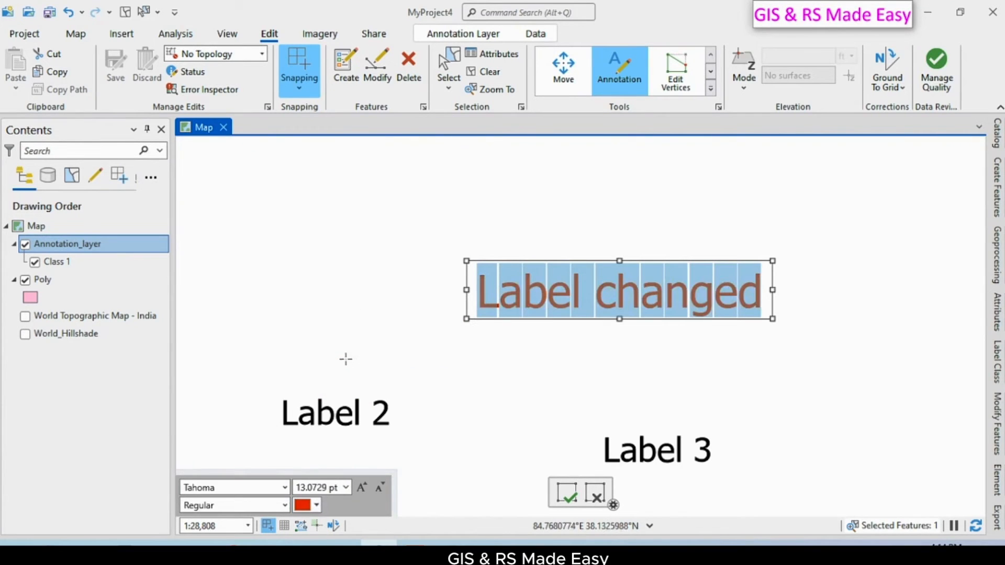
- Color the Label 3 annotation dark green and save the edits
{"action": "left_click", "coordinate": [664, 453]}
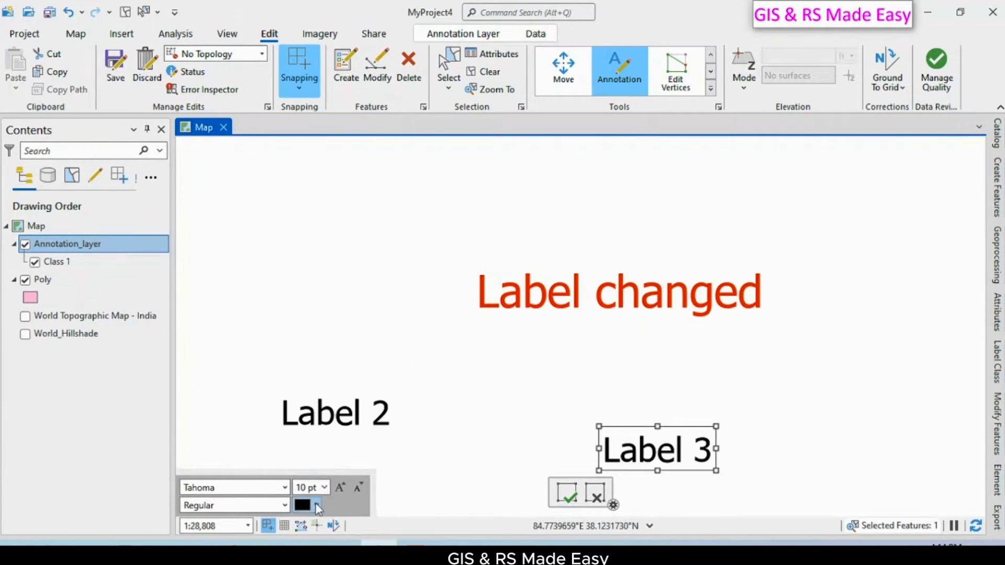
{"action": "left_click", "coordinate": [317, 506]}
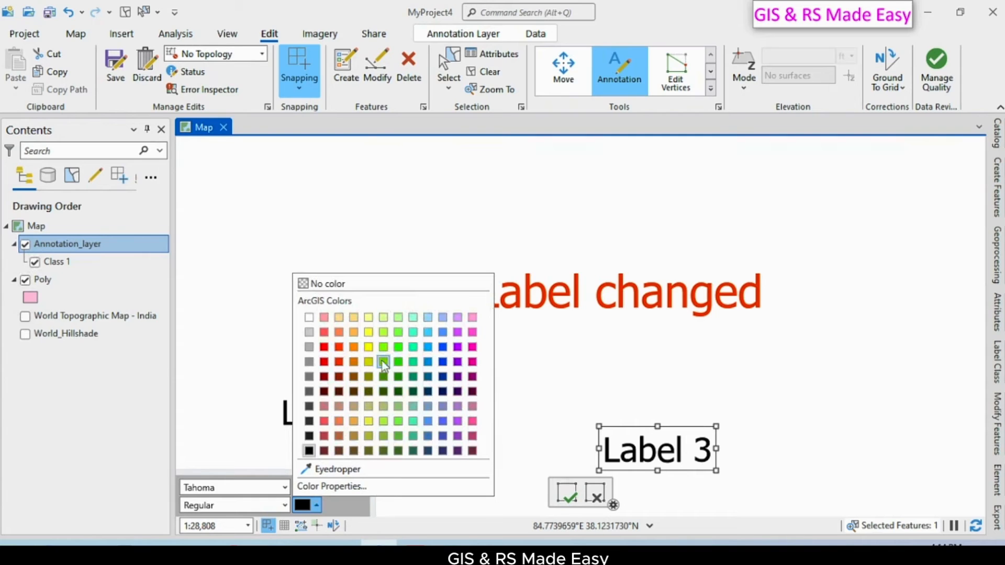
{"action": "left_click", "coordinate": [383, 376]}
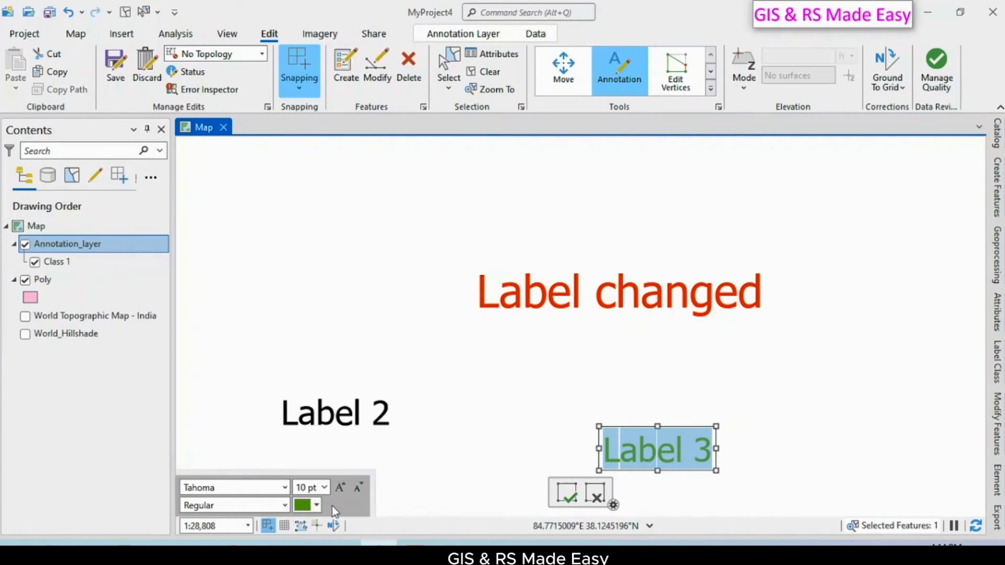
{"action": "left_click", "coordinate": [111, 73]}
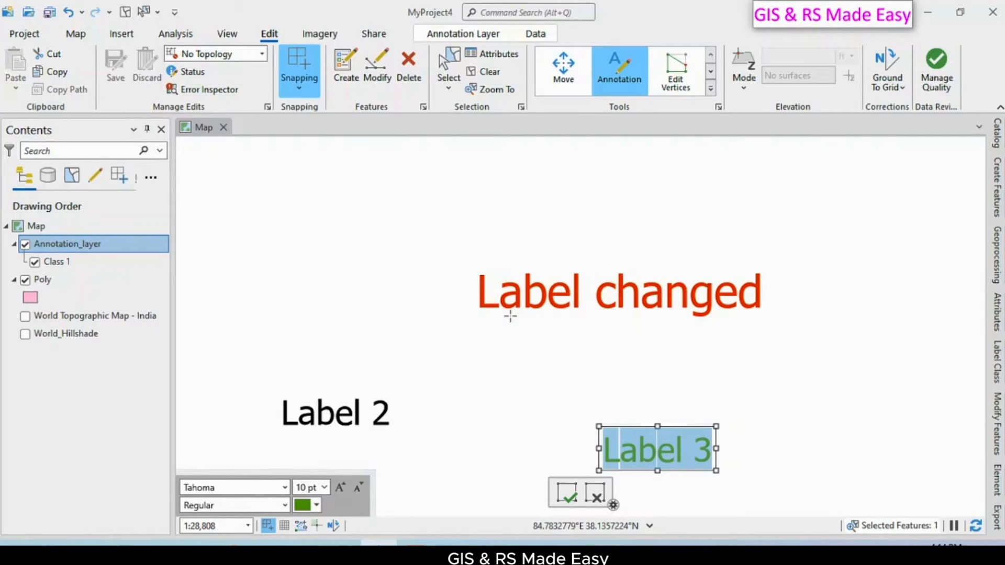
- Draw an irregular, wavy-edged closed polygon in the Poly layer with the Freehand tool in an empty map area
{"action": "left_click", "coordinate": [710, 89]}
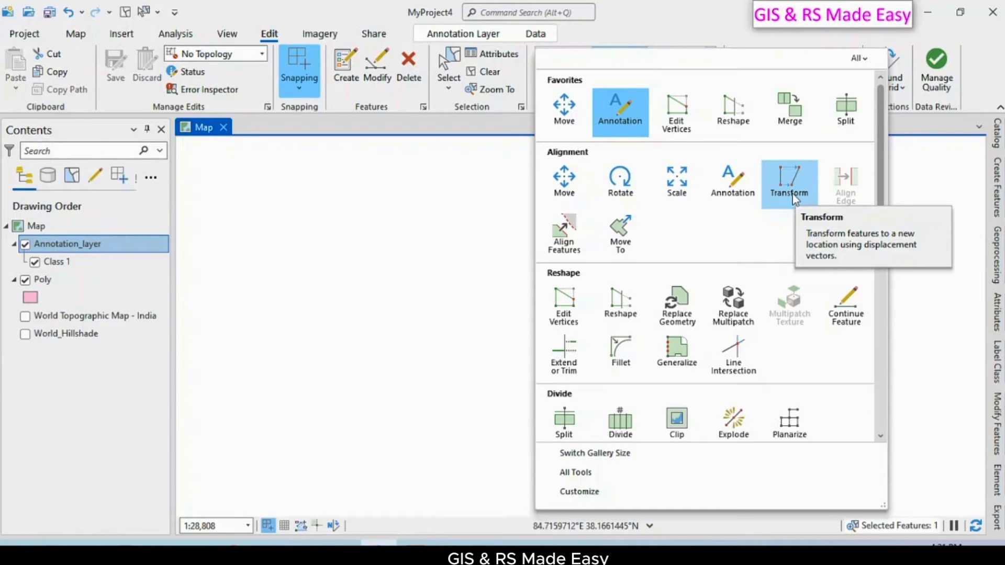
{"action": "left_click", "coordinate": [614, 28]}
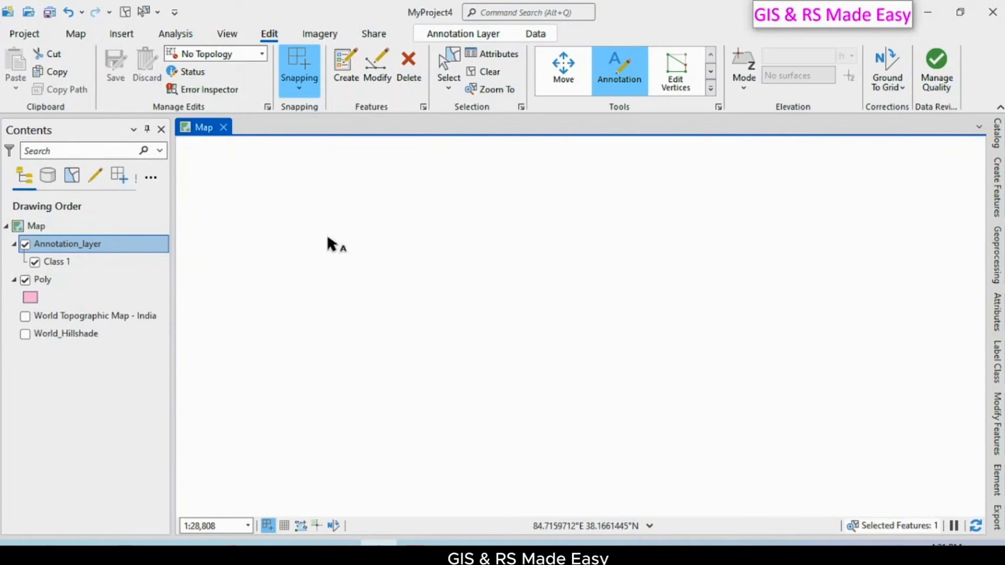
{"action": "left_click", "coordinate": [73, 281]}
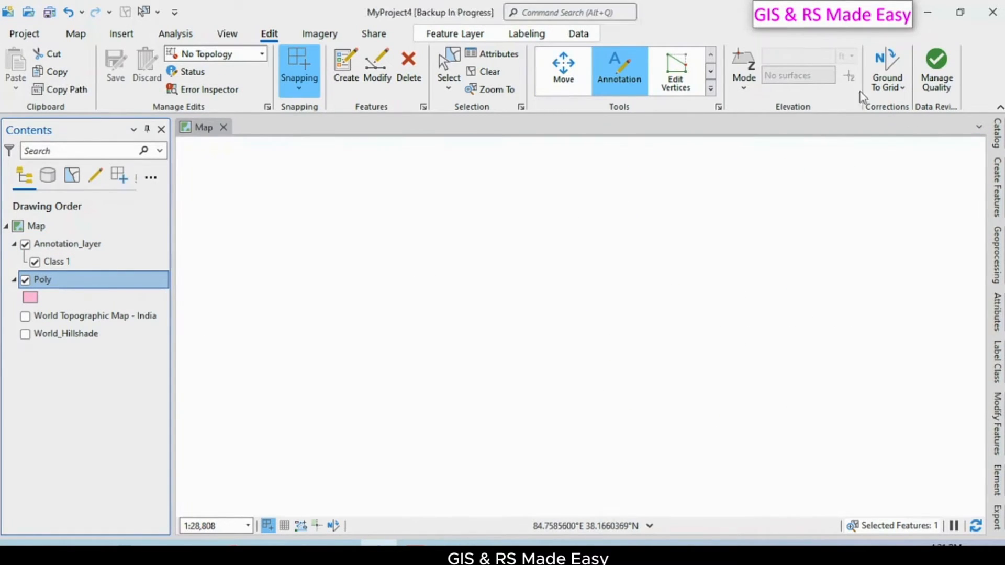
{"action": "left_click", "coordinate": [354, 71]}
{"action": "left_click", "coordinate": [999, 195]}
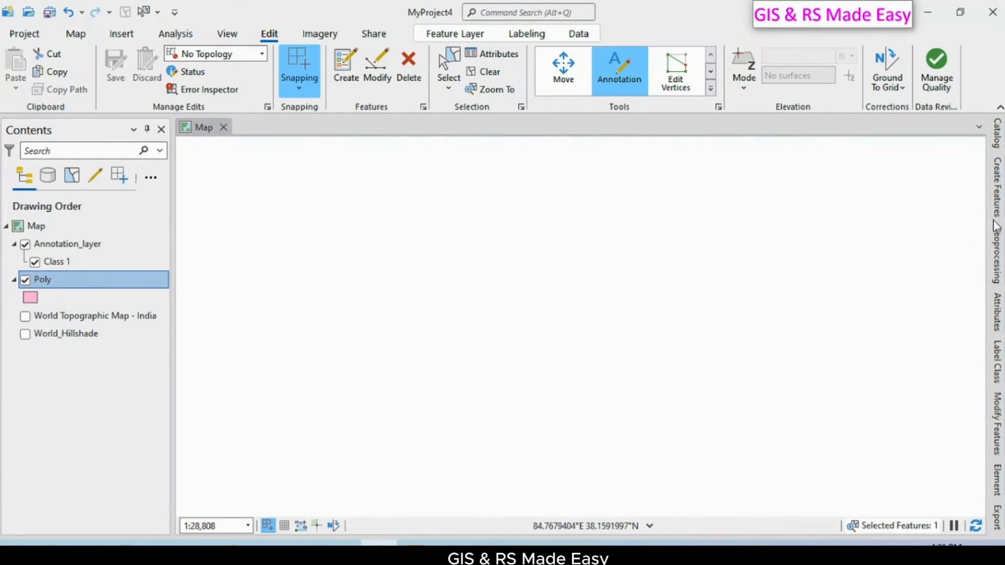
{"action": "left_click", "coordinate": [998, 203]}
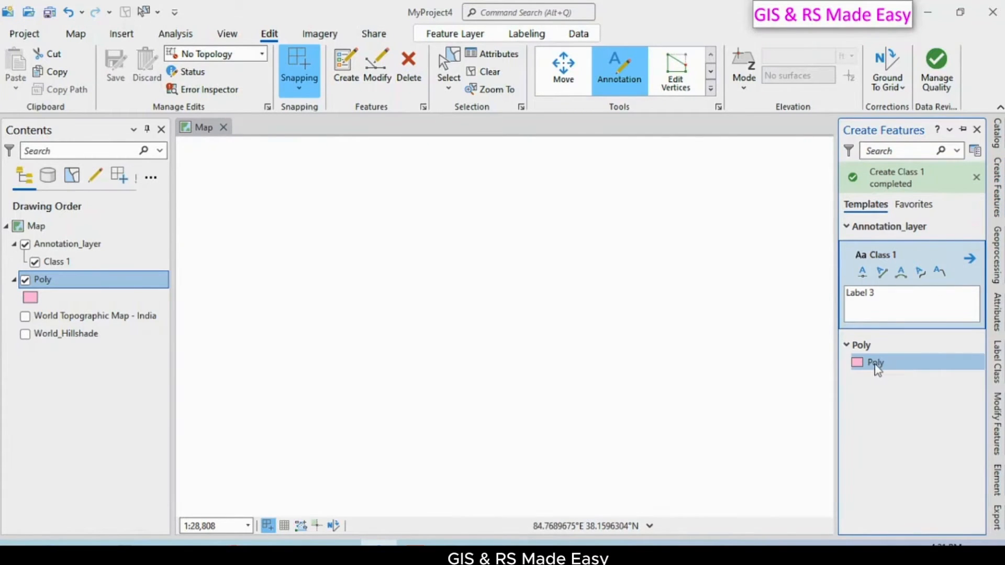
{"action": "left_click", "coordinate": [876, 364]}
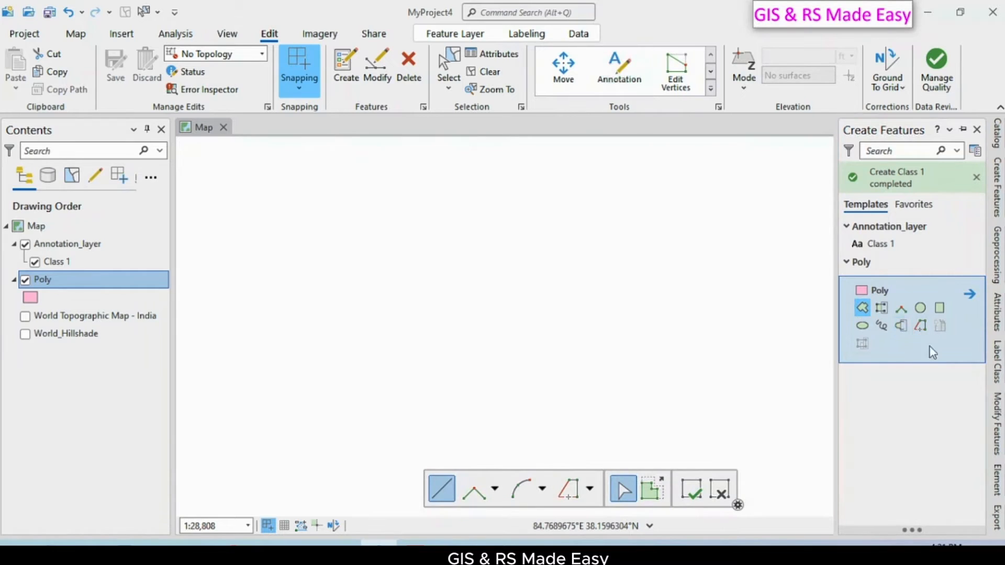
{"action": "left_click", "coordinate": [882, 326]}
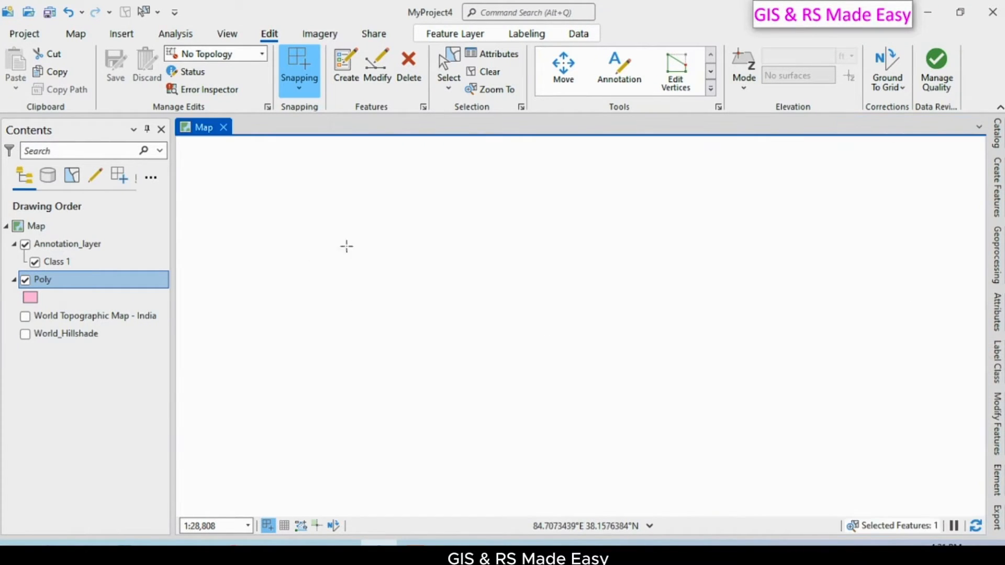
{"action": "mouse_move", "coordinate": [554, 217]}
{"action": "left_mouse_down"}
{"action": "mouse_move", "coordinate": [507, 260]}
{"action": "mouse_move", "coordinate": [417, 312]}
{"action": "mouse_move", "coordinate": [493, 422]}
{"action": "mouse_move", "coordinate": [621, 417]}
{"action": "mouse_move", "coordinate": [688, 298]}
{"action": "mouse_move", "coordinate": [634, 238]}
{"action": "left_mouse_up"}
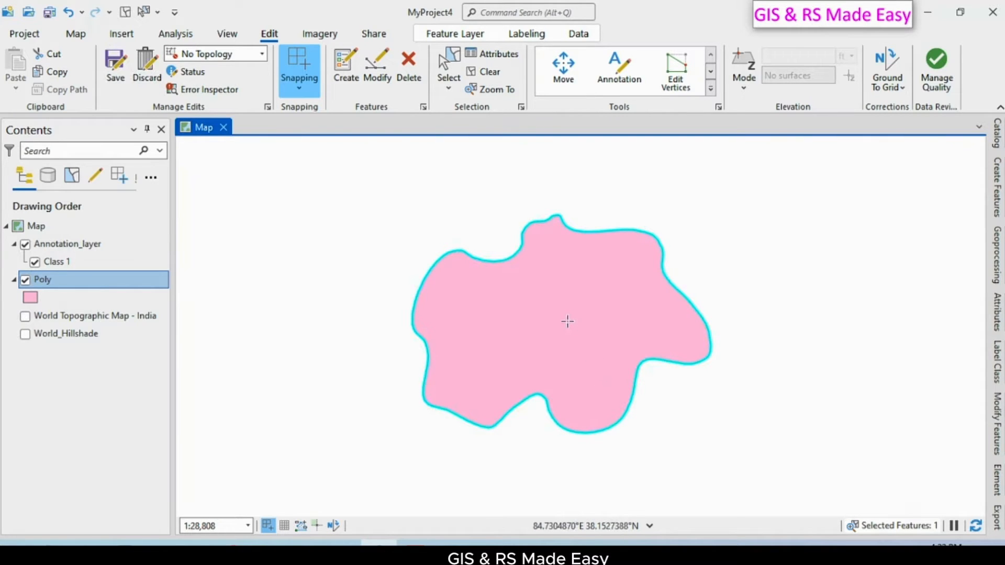
- Copy the freehand polygon and paste the duplicate in place, finishing the paste's move operation
{"action": "left_click", "coordinate": [449, 65]}
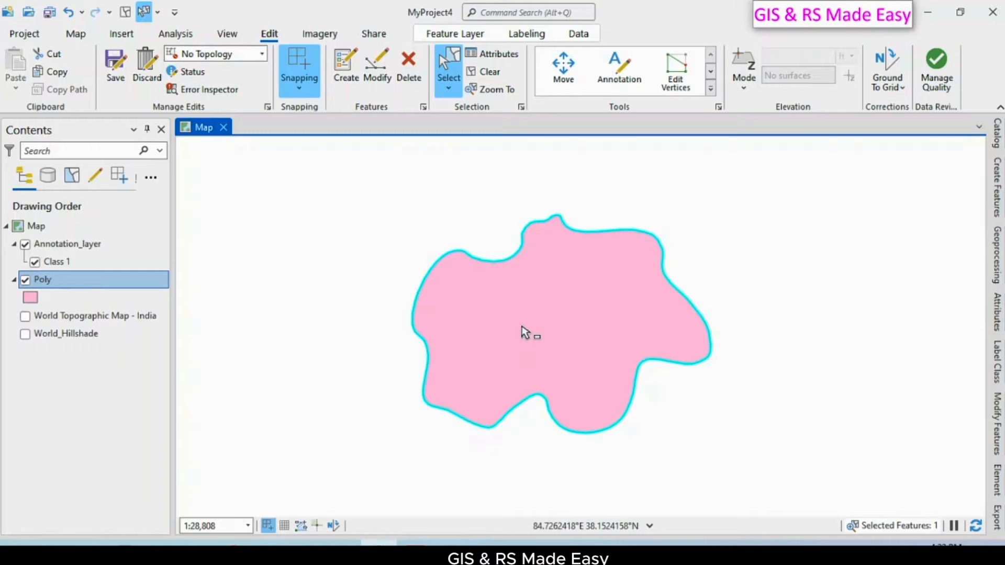
{"action": "left_click", "coordinate": [52, 71]}
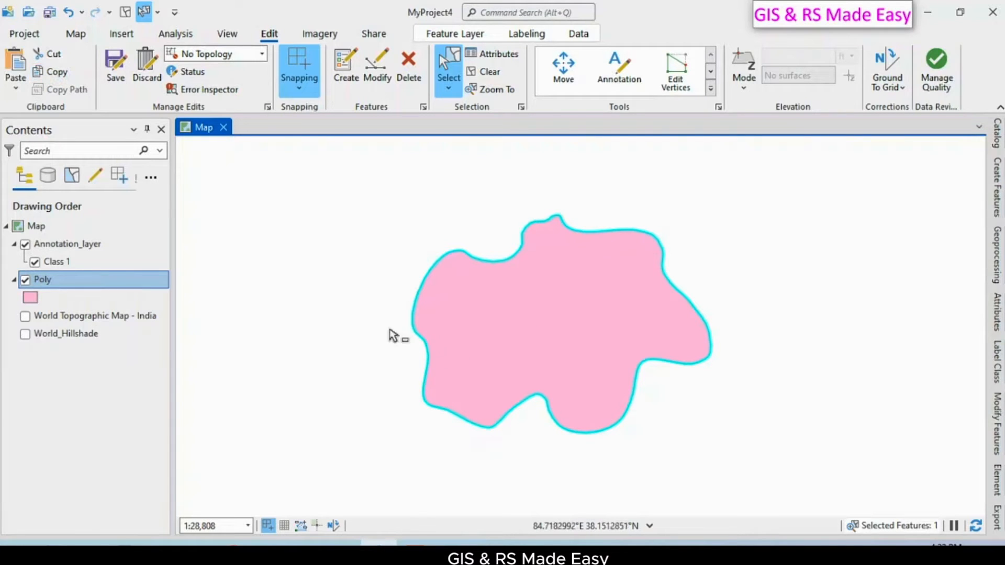
{"action": "left_click", "coordinate": [15, 70]}
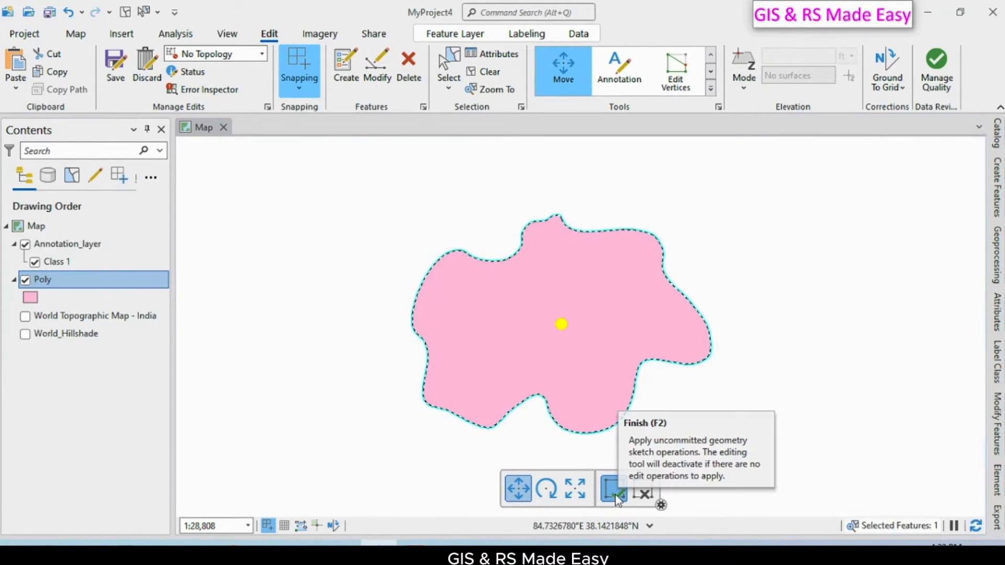
{"action": "left_click", "coordinate": [615, 500]}
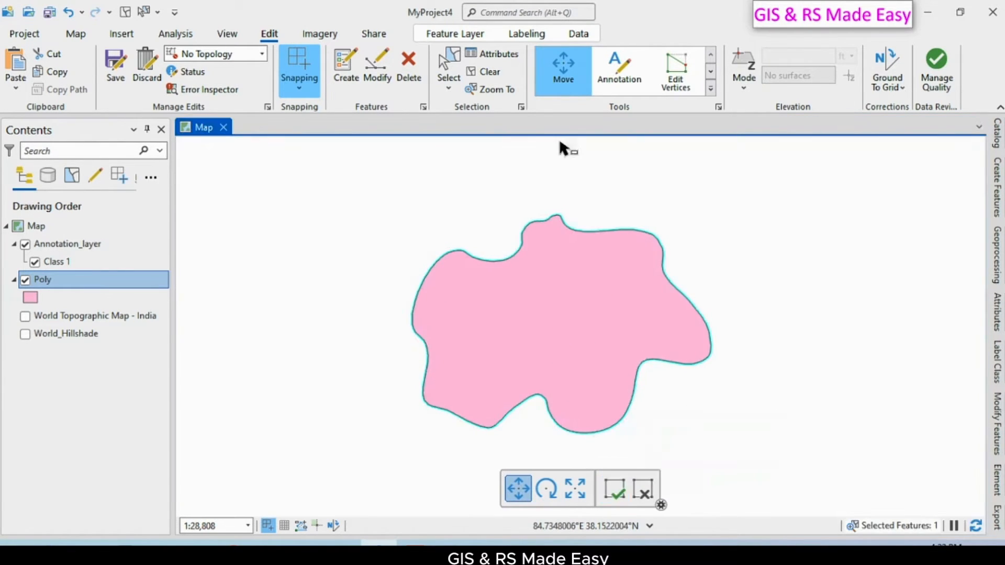
- Move the duplicate polygon clear of the original, above and to its left
{"action": "left_click", "coordinate": [449, 65]}
{"action": "left_click_drag", "start_coordinate": [549, 331], "coordinate": [450, 348]}
{"action": "left_click", "coordinate": [540, 325]}
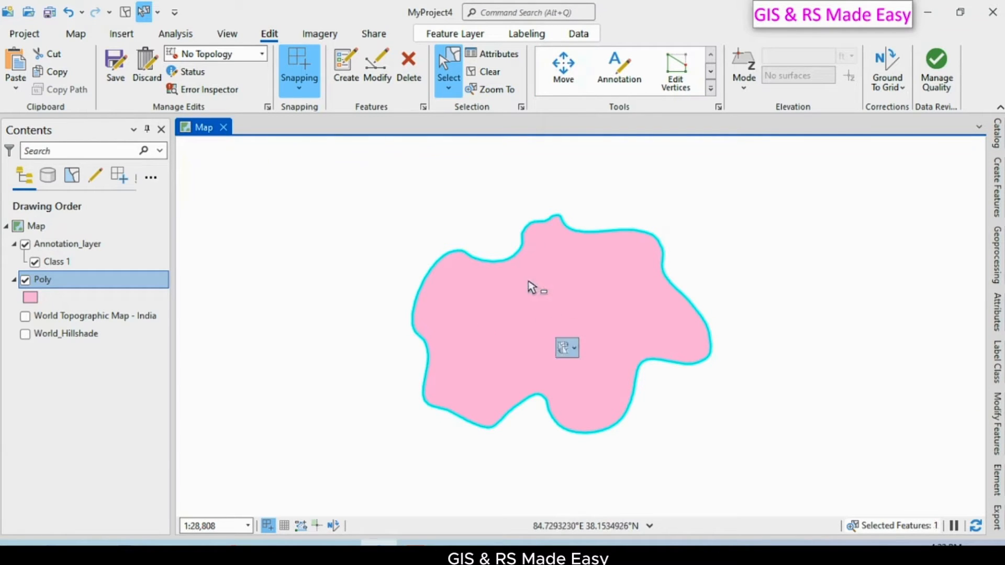
{"action": "left_click", "coordinate": [564, 67]}
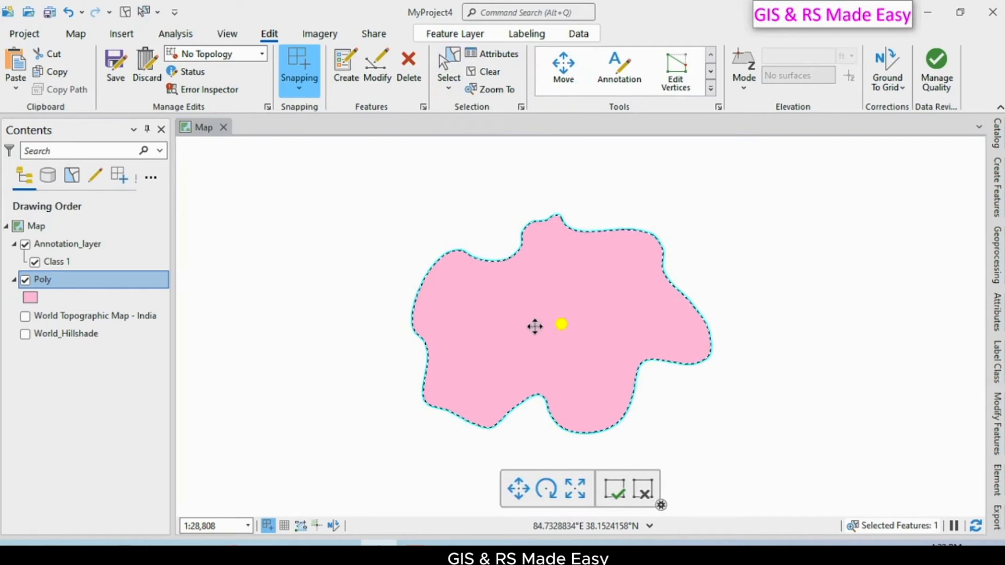
{"action": "left_click_drag", "start_coordinate": [535, 327], "coordinate": [413, 265]}
{"action": "scroll", "coordinate": [800, 381], "scroll_direction": "down", "scroll_amount": 2}
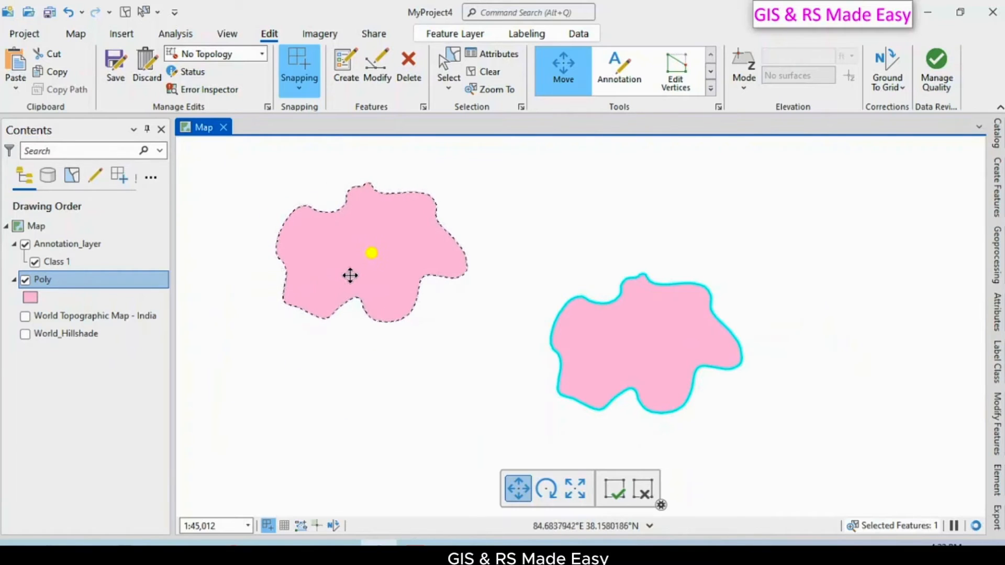
- Scale the duplicate polygon down to about half its size with the Scale tool and finish the edit
{"action": "left_click", "coordinate": [709, 89]}
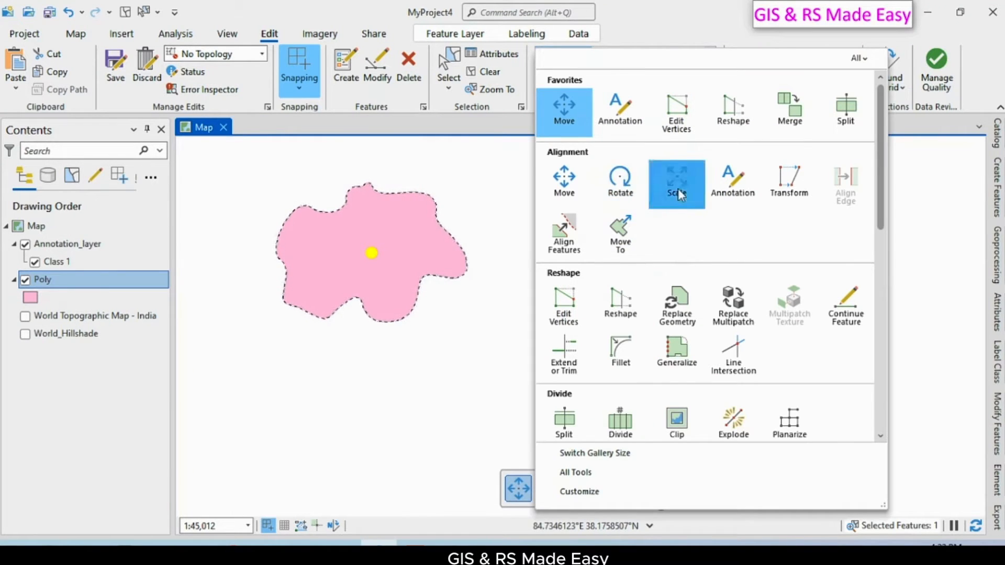
{"action": "left_click", "coordinate": [677, 188]}
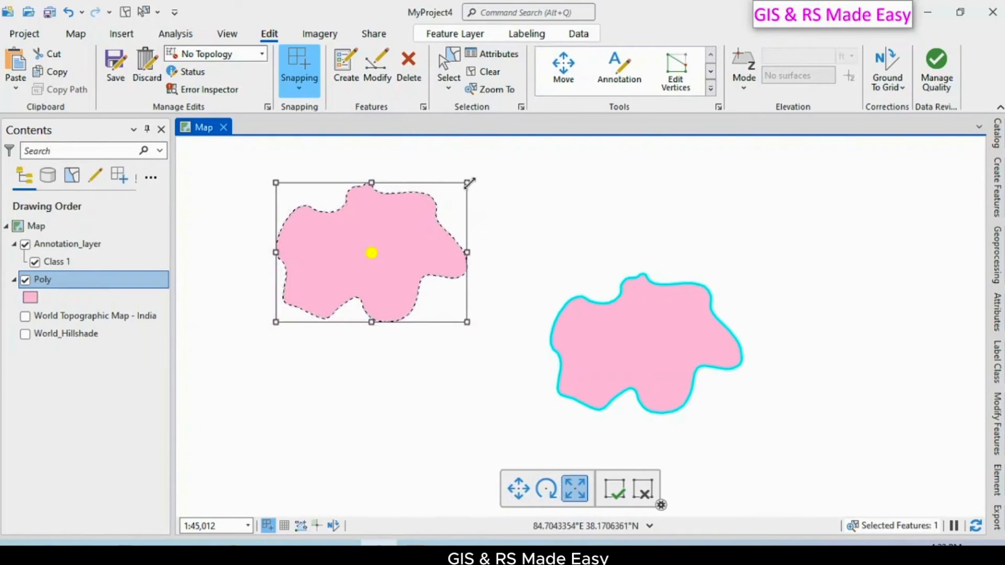
{"action": "left_click_drag", "start_coordinate": [469, 183], "coordinate": [417, 218]}
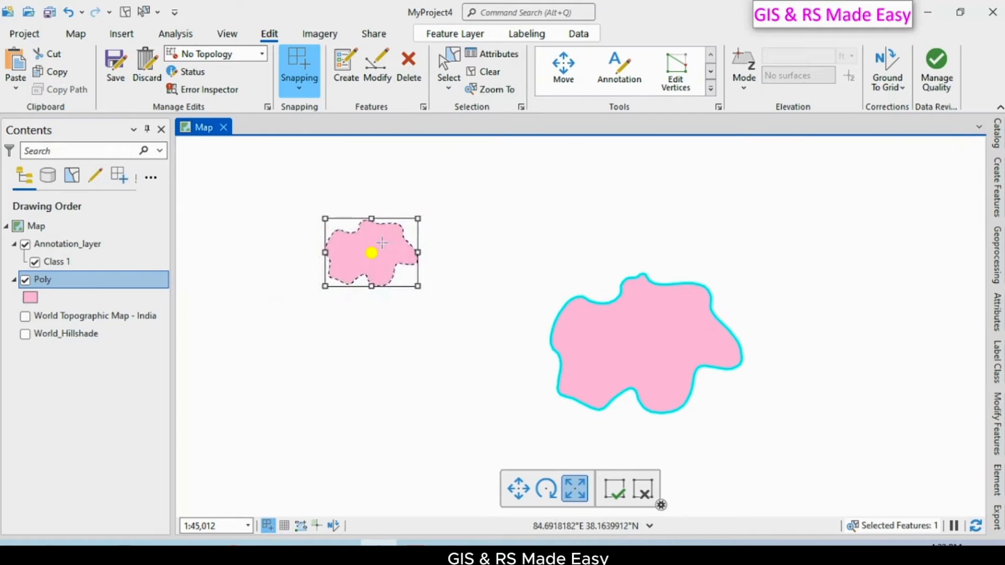
{"action": "left_click", "coordinate": [613, 492]}
{"action": "left_click", "coordinate": [563, 67]}
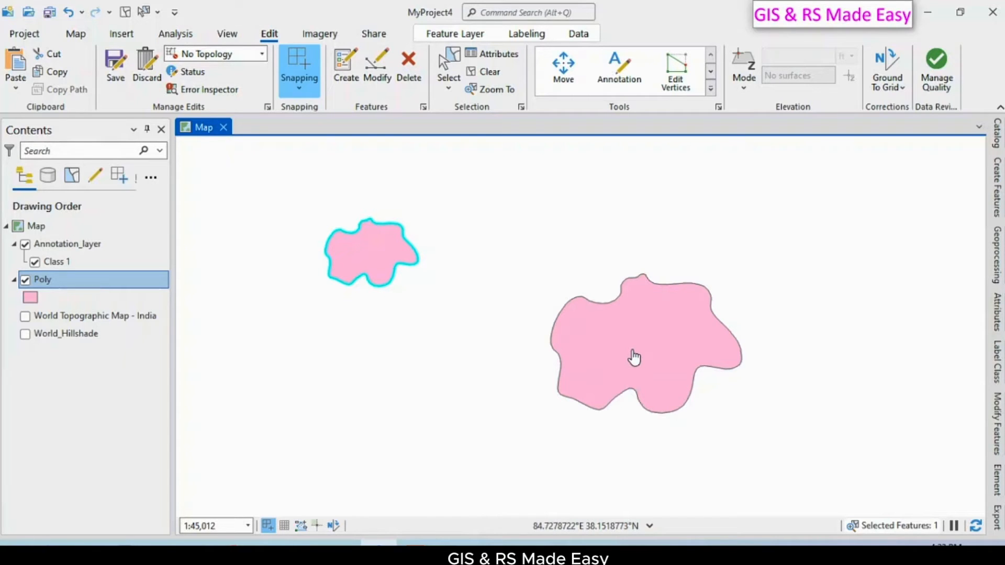
- Start an Affine Transform on the small polygon and link its upper-edge notch to the matching notch on the large polygon
{"action": "left_click", "coordinate": [711, 90]}
{"action": "left_click", "coordinate": [783, 195]}
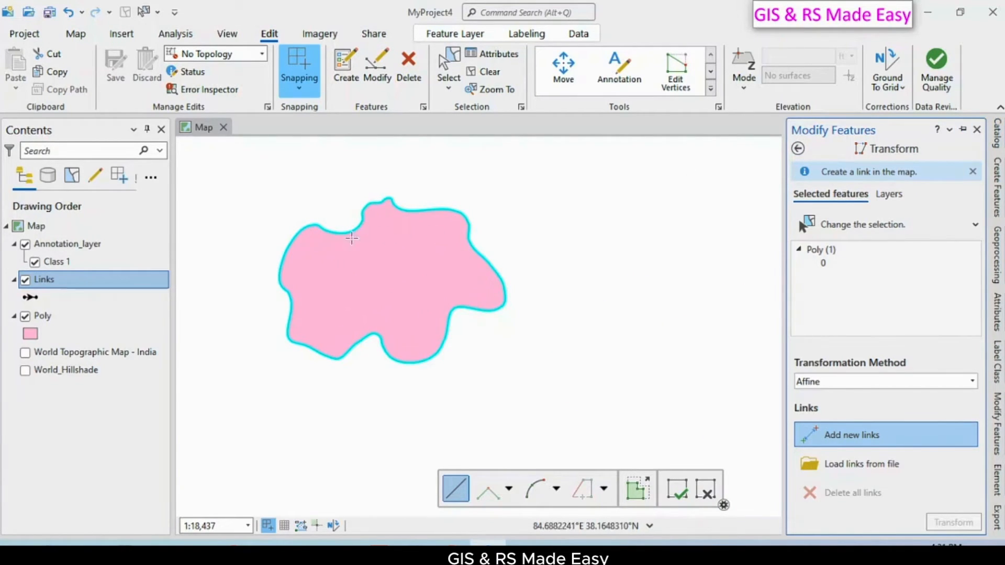
{"action": "left_click", "coordinate": [351, 238]}
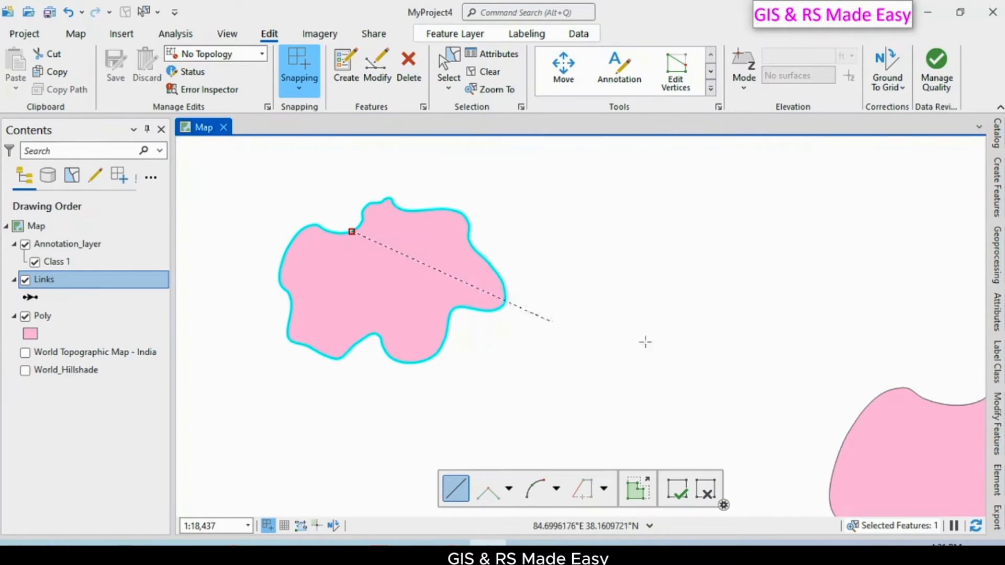
{"action": "left_click_drag", "start_coordinate": [801, 380], "coordinate": [632, 304]}
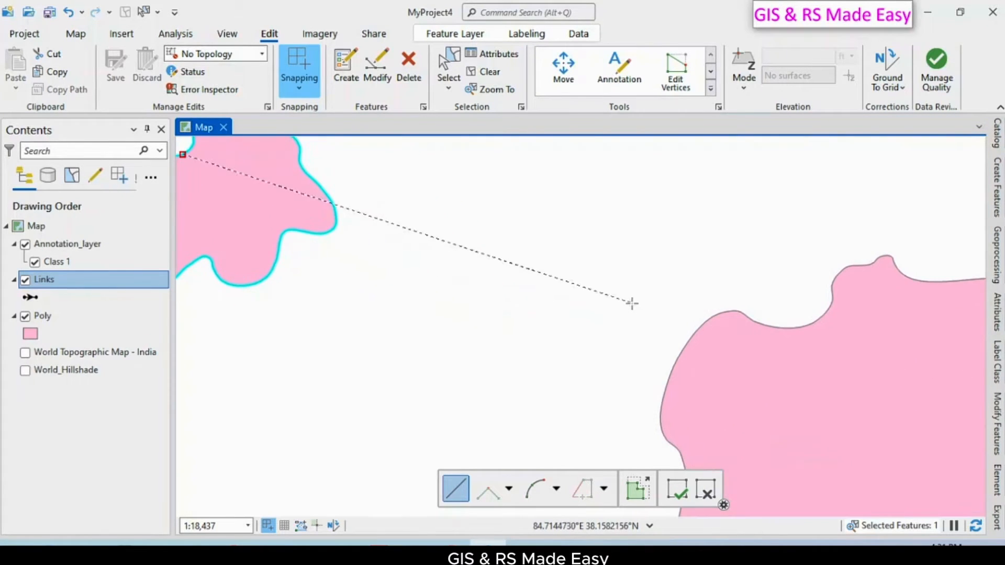
{"action": "scroll", "coordinate": [632, 303], "scroll_direction": "down", "scroll_amount": 2}
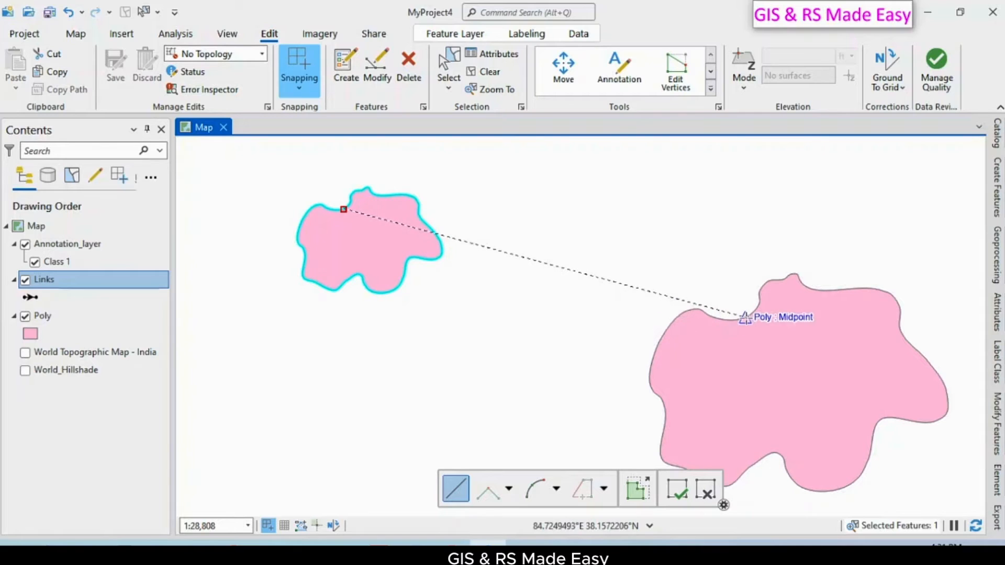
{"action": "left_click", "coordinate": [743, 318]}
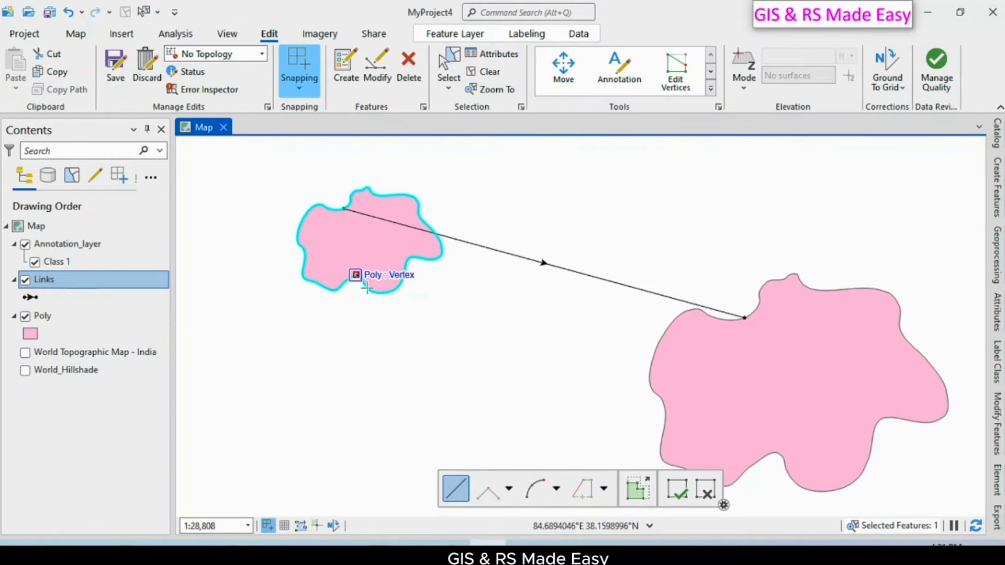
- Add two more transformation links from the small polygon's bottom notch and lower-right inner corner to their matching points on the large polygon
{"action": "left_click", "coordinate": [356, 274]}
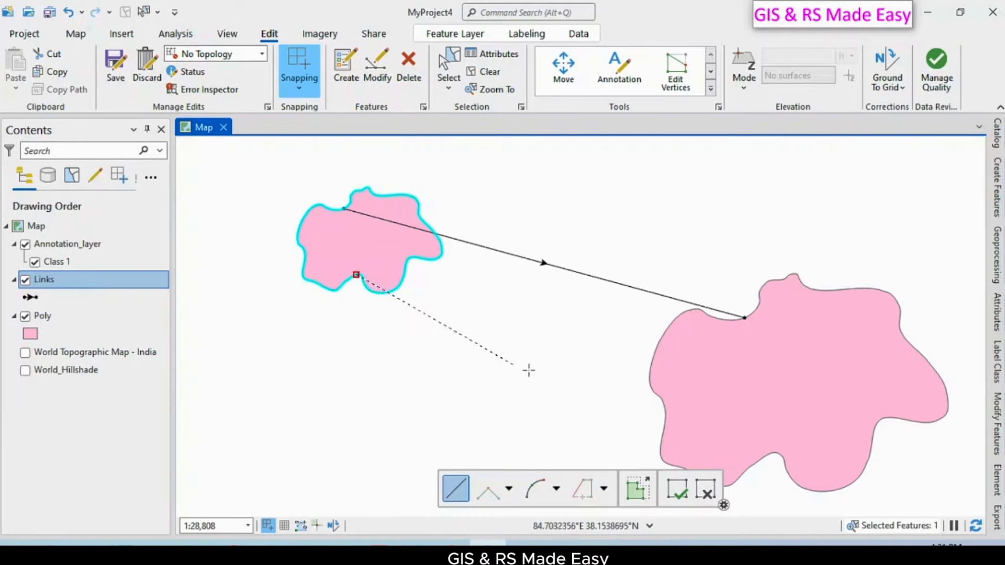
{"action": "double_click", "coordinate": [774, 453]}
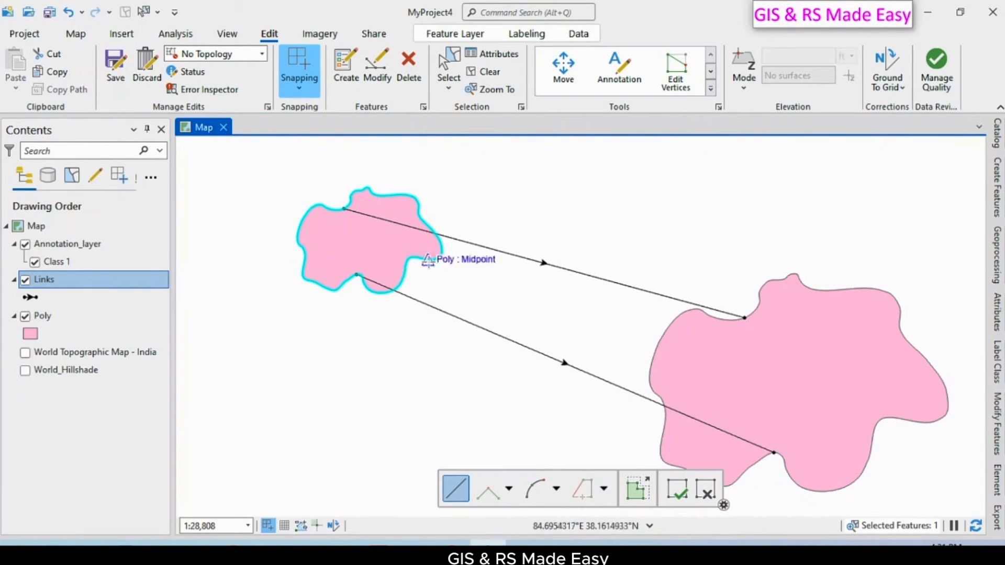
{"action": "left_click", "coordinate": [409, 260]}
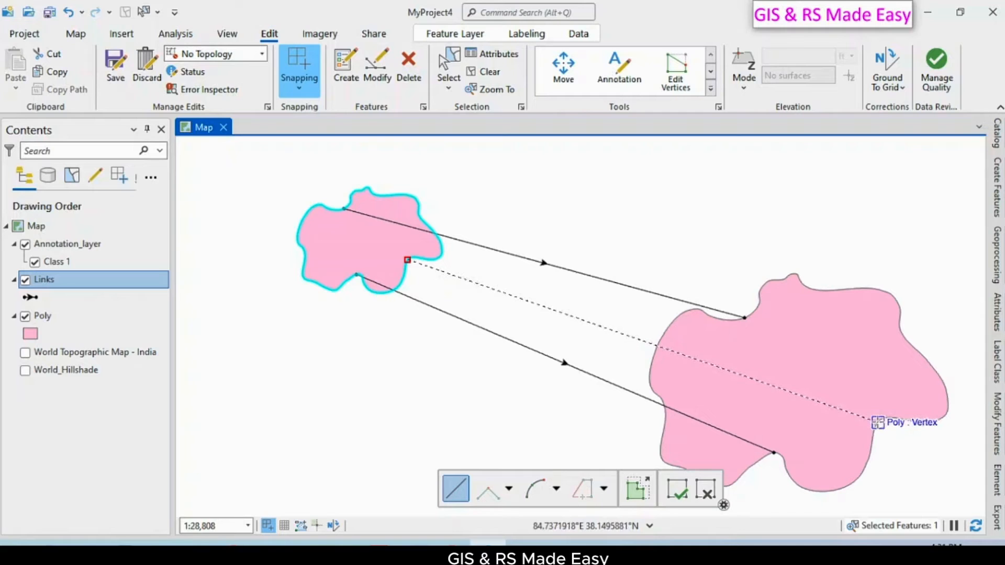
{"action": "left_click", "coordinate": [878, 422]}
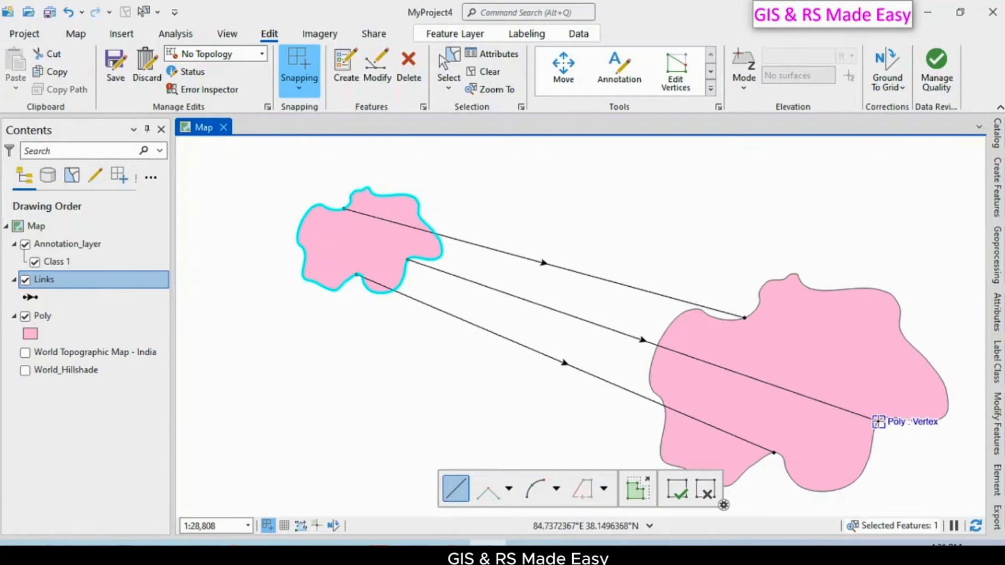
- Finish the links, transform the small polygon onto the large one, check the overlapping edges, and save the edits
{"action": "left_click", "coordinate": [679, 494]}
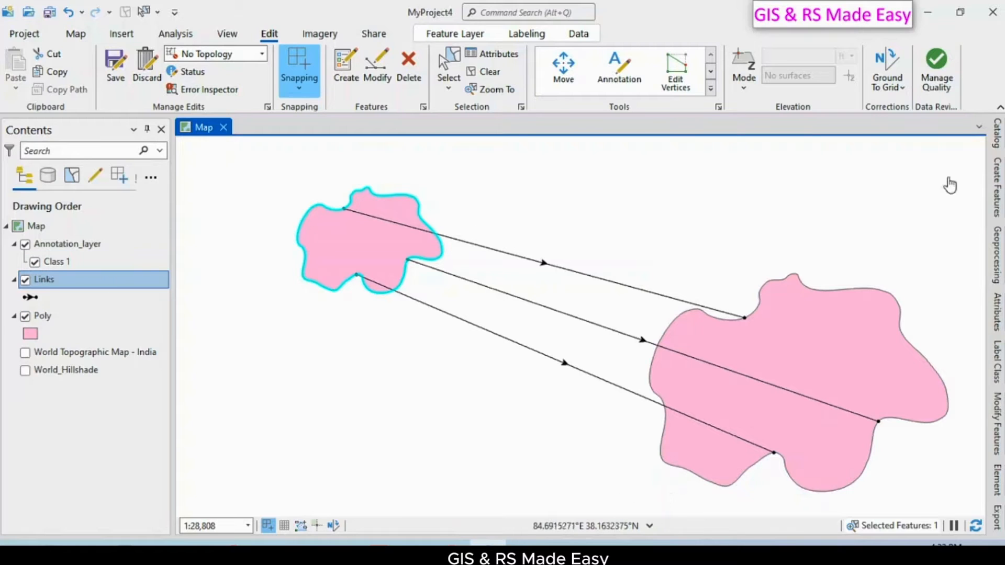
{"action": "left_click", "coordinate": [997, 418]}
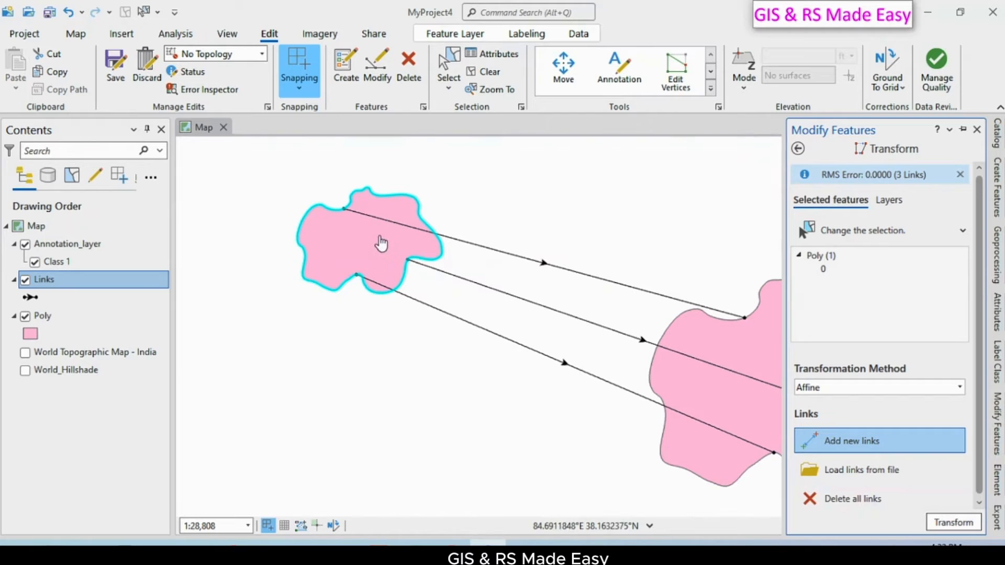
{"action": "left_click", "coordinate": [961, 525]}
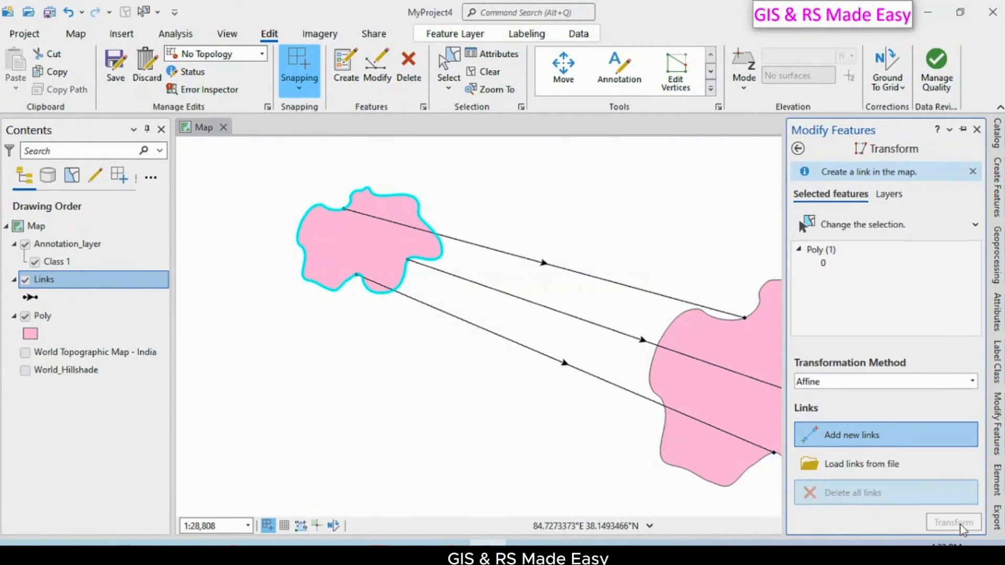
{"action": "left_click_drag", "start_coordinate": [747, 378], "coordinate": [518, 294]}
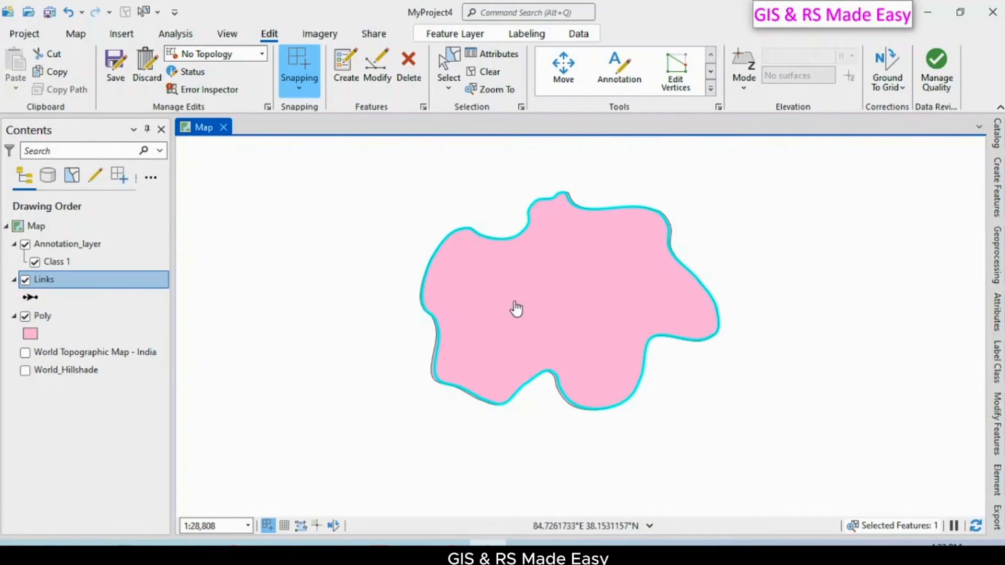
{"action": "scroll", "coordinate": [467, 333], "scroll_direction": "up", "scroll_amount": 2}
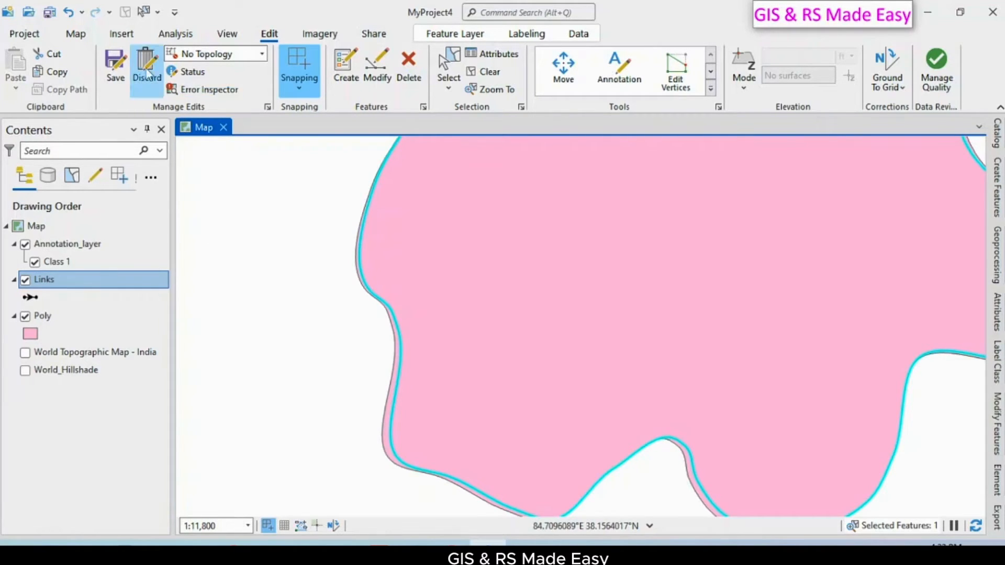
{"action": "left_click", "coordinate": [116, 64]}
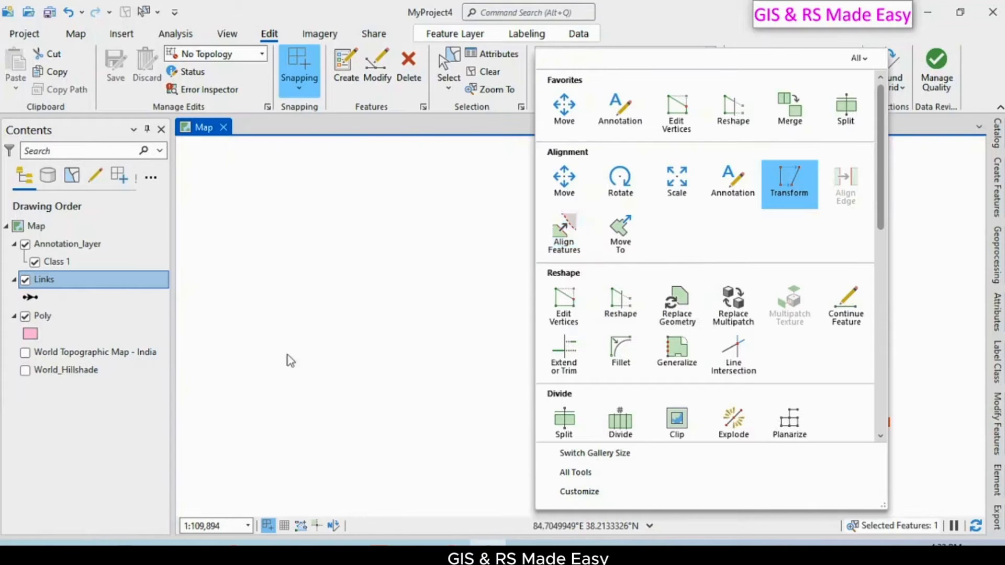
- Draw a four-cornered rectangular polygon in the Poly layer, in the empty area west of the wavy polygon
{"action": "left_click", "coordinate": [58, 323]}
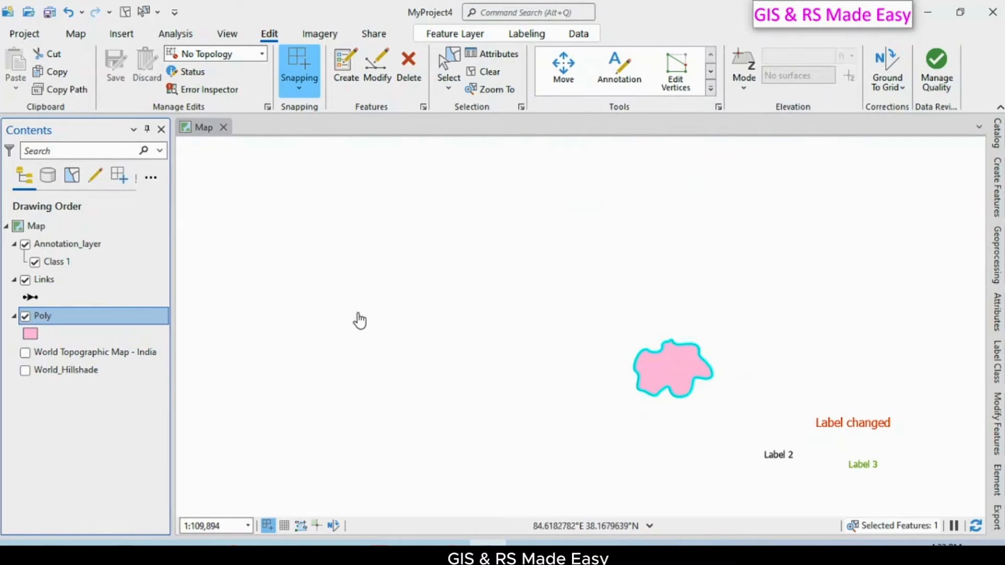
{"action": "left_click", "coordinate": [340, 77]}
{"action": "left_click", "coordinate": [873, 291]}
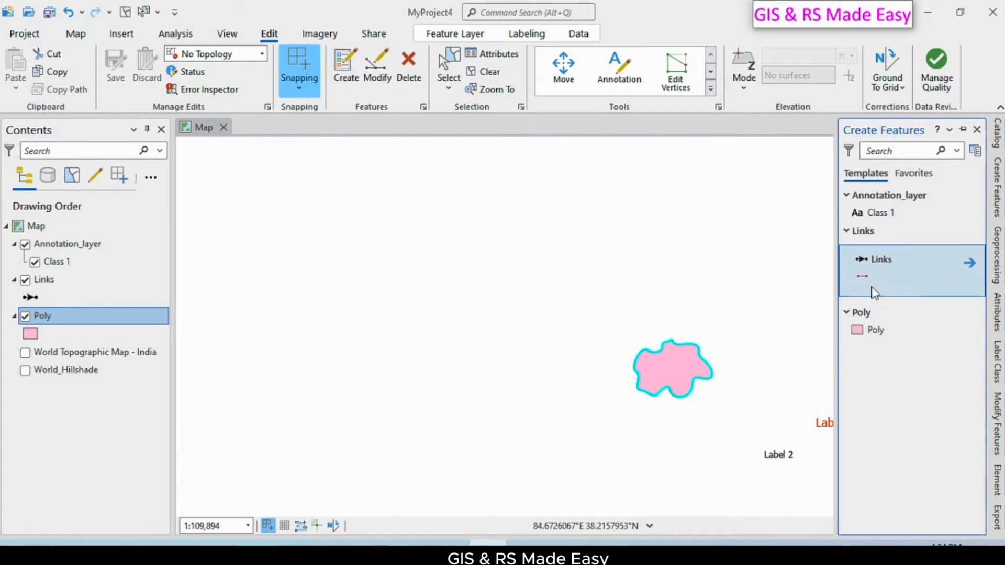
{"action": "left_click", "coordinate": [875, 330]}
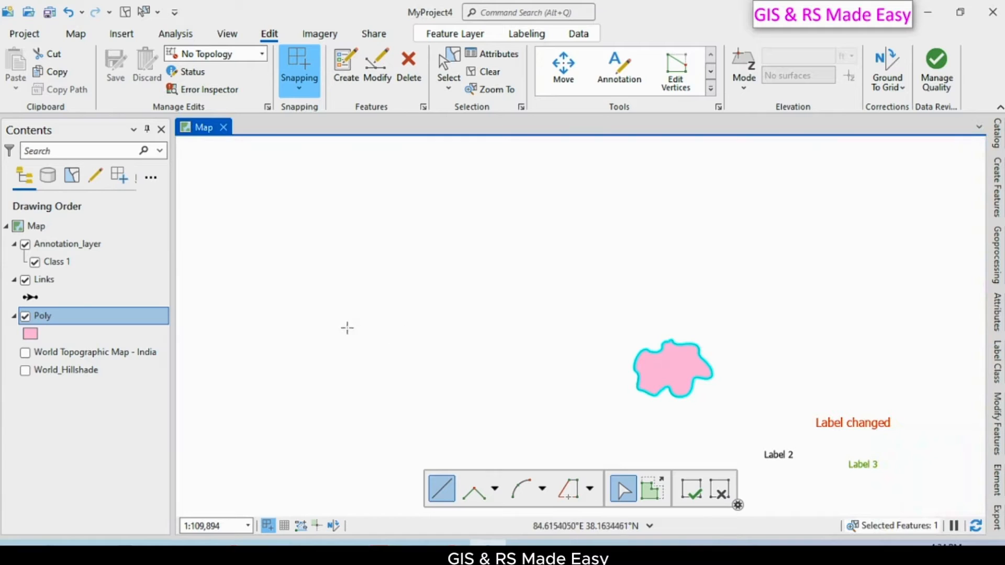
{"action": "left_click", "coordinate": [308, 321]}
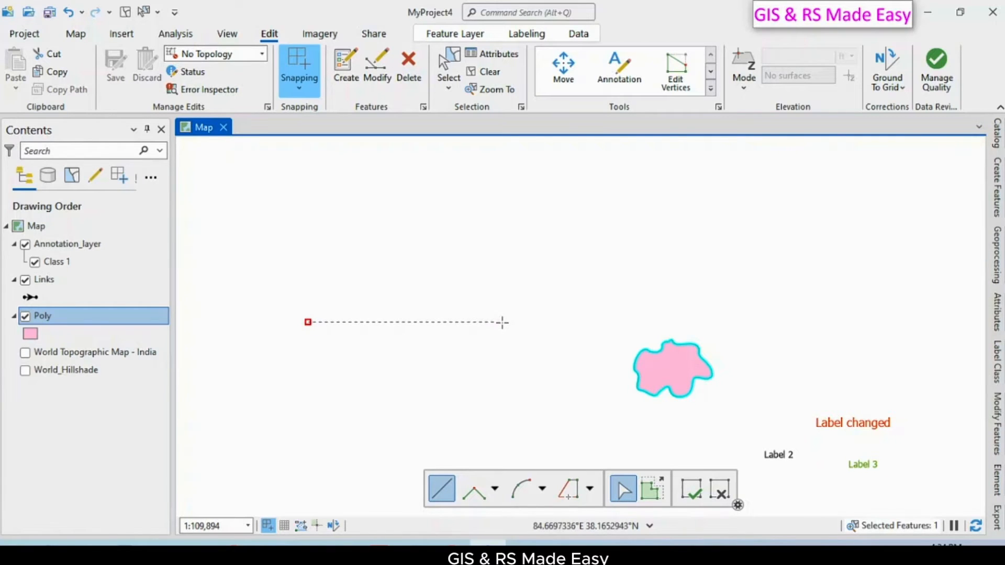
{"action": "left_click", "coordinate": [502, 321]}
{"action": "left_click", "coordinate": [503, 424]}
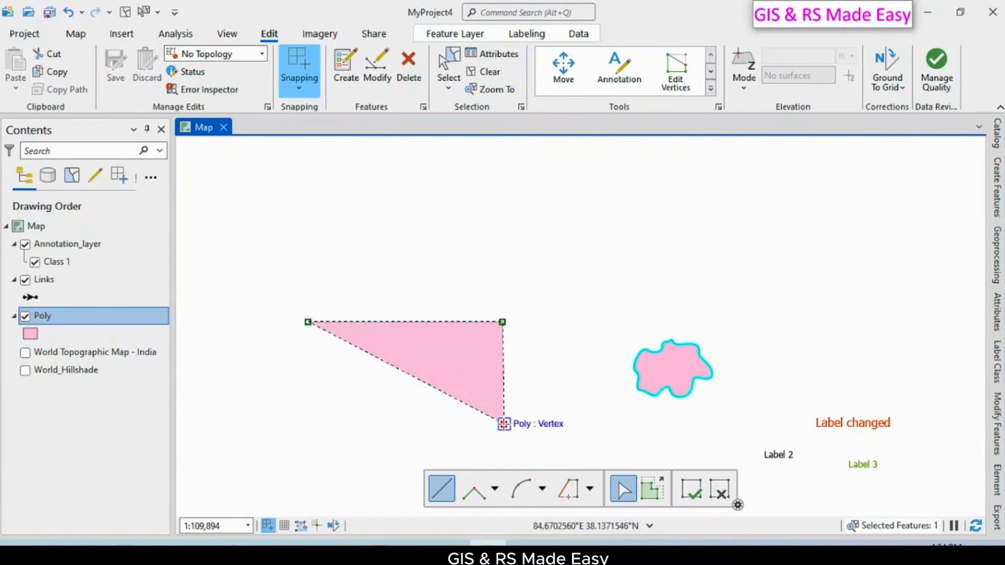
{"action": "left_click", "coordinate": [308, 424]}
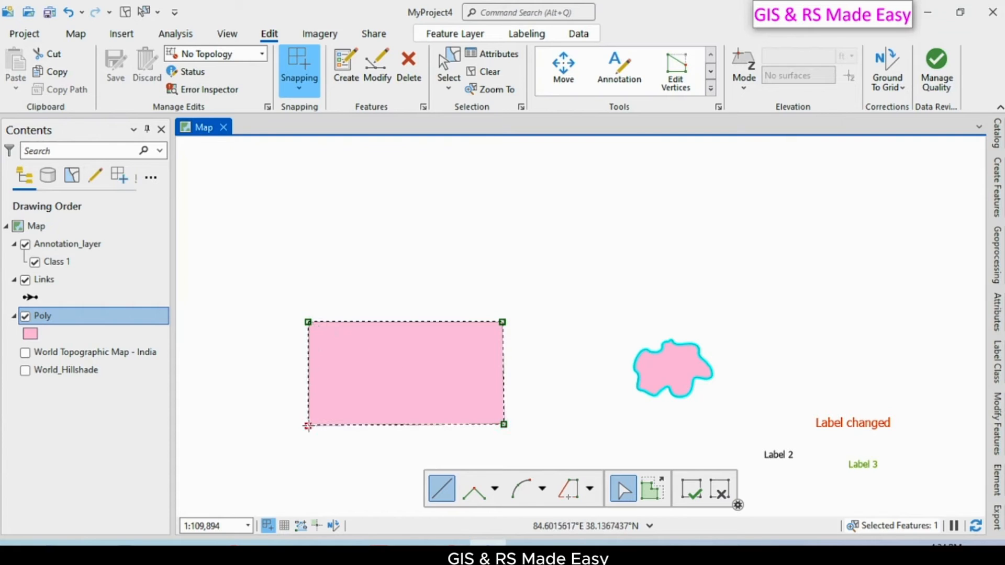
{"action": "right_click", "coordinate": [309, 425]}
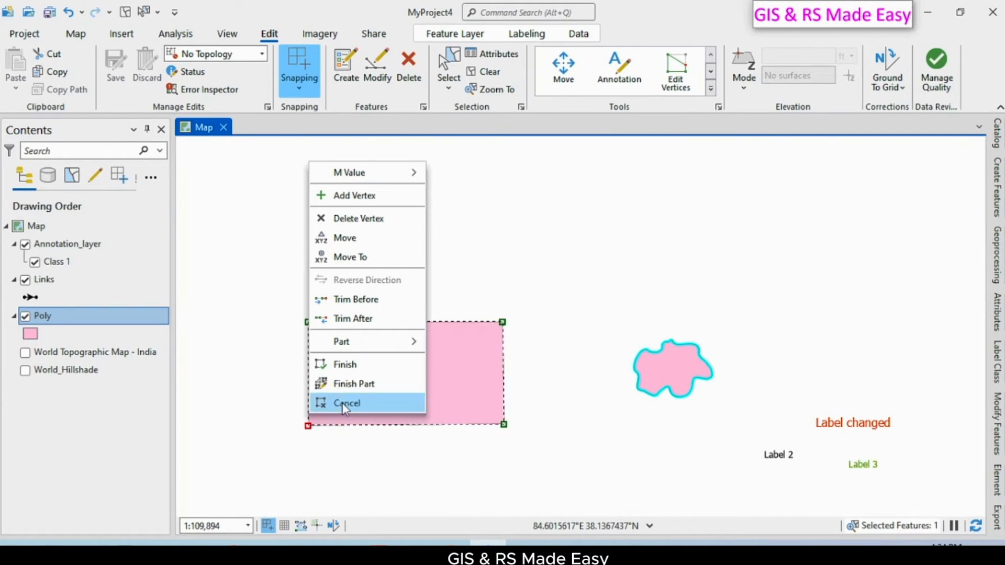
{"action": "left_click", "coordinate": [341, 361]}
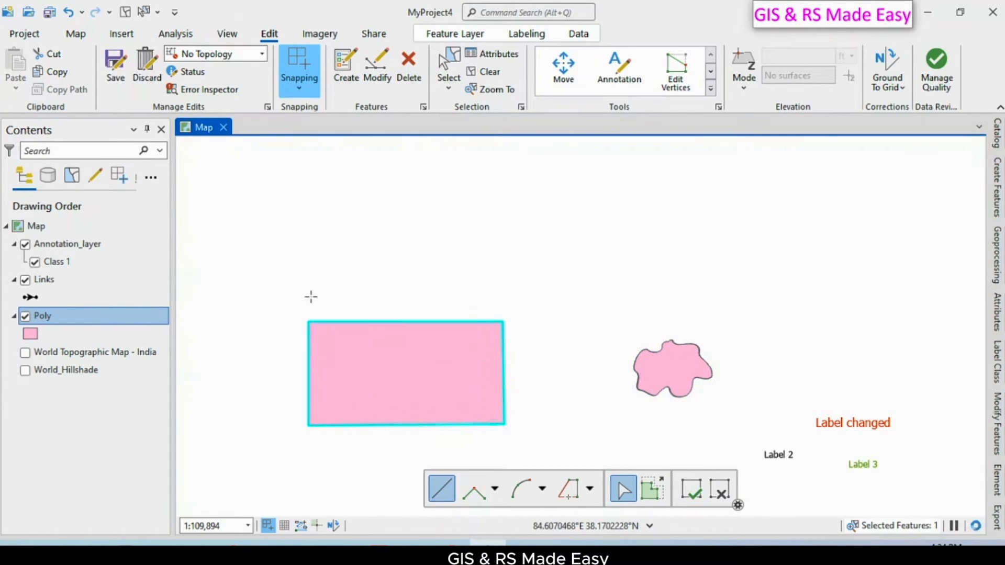
- Draw a second Poly polygon just above the rectangle, with a jagged lower edge facing it and a rounded upper outline
{"action": "left_click", "coordinate": [286, 287]}
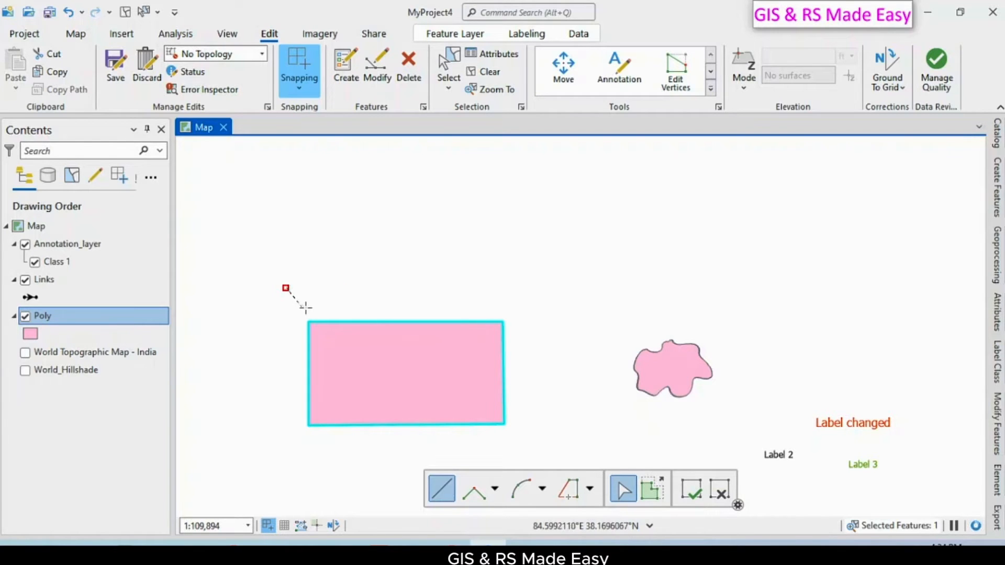
{"action": "left_click", "coordinate": [317, 308]}
{"action": "left_click", "coordinate": [336, 298]}
{"action": "left_click", "coordinate": [359, 307]}
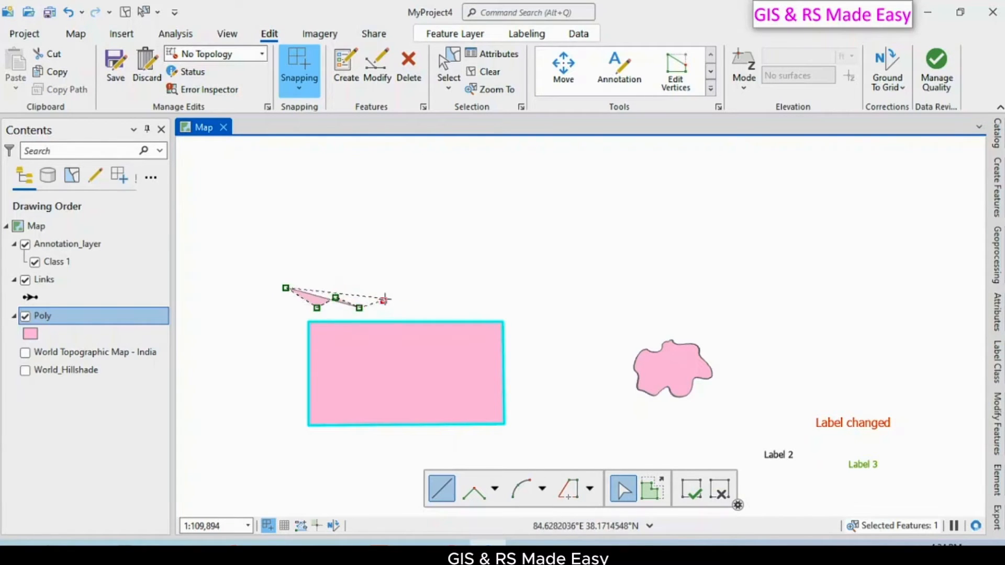
{"action": "left_click", "coordinate": [384, 301]}
{"action": "left_click", "coordinate": [408, 296]}
{"action": "left_click", "coordinate": [428, 303]}
{"action": "left_click", "coordinate": [444, 303]}
{"action": "left_click", "coordinate": [454, 295]}
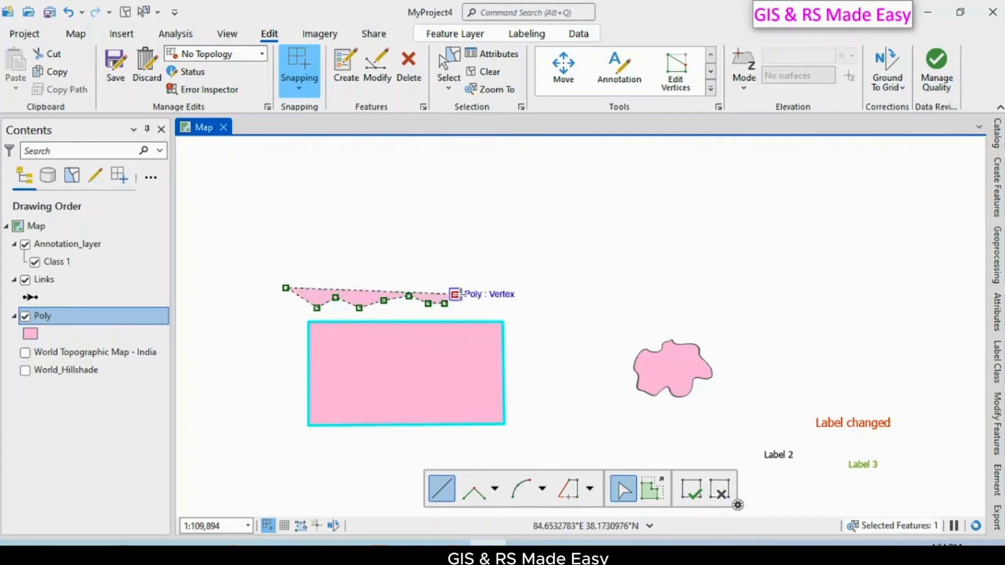
{"action": "left_click", "coordinate": [481, 295]}
{"action": "left_click", "coordinate": [521, 295]}
{"action": "left_click", "coordinate": [530, 262]}
{"action": "left_click", "coordinate": [492, 240]}
{"action": "left_click", "coordinate": [435, 221]}
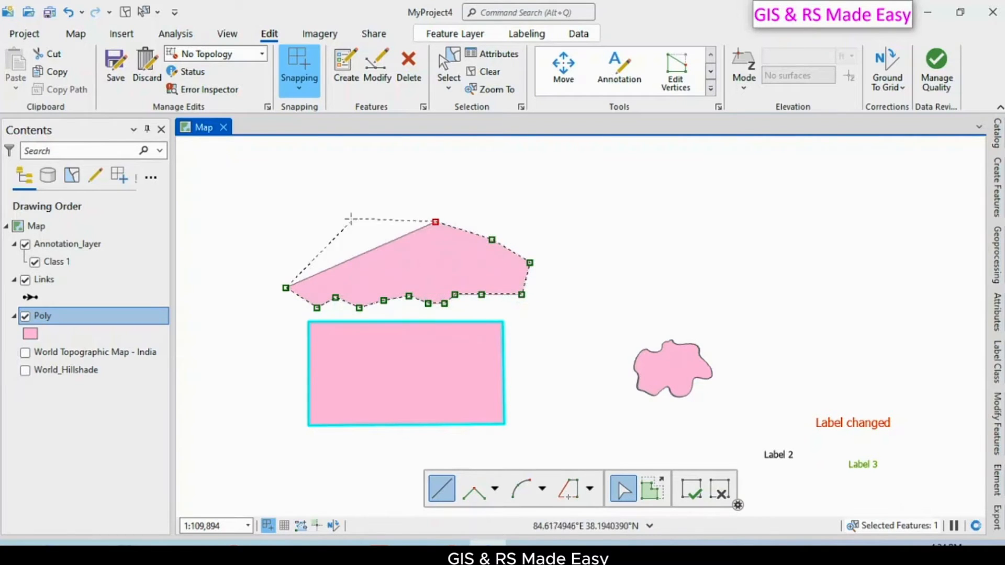
{"action": "left_click", "coordinate": [351, 219]}
{"action": "left_click", "coordinate": [295, 236]}
{"action": "right_click", "coordinate": [288, 251]}
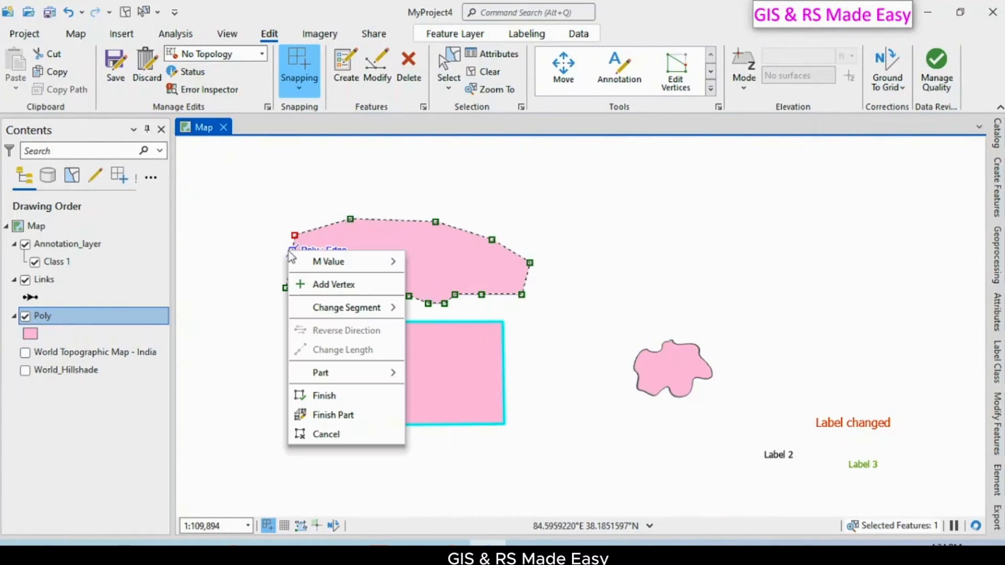
{"action": "left_click", "coordinate": [348, 396]}
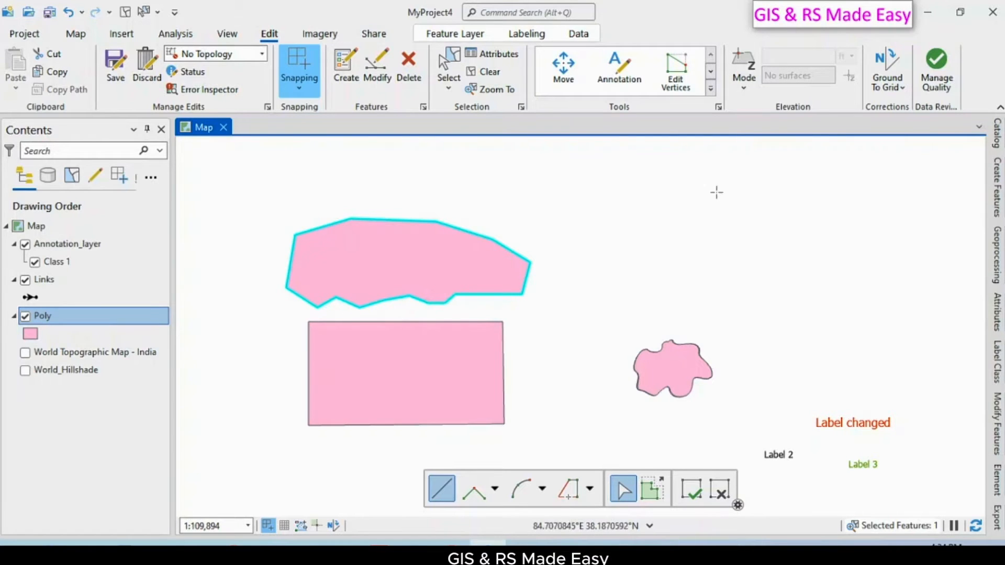
- Select the rectangular Poly polygon and check the Align Features settings
{"action": "left_click", "coordinate": [710, 88]}
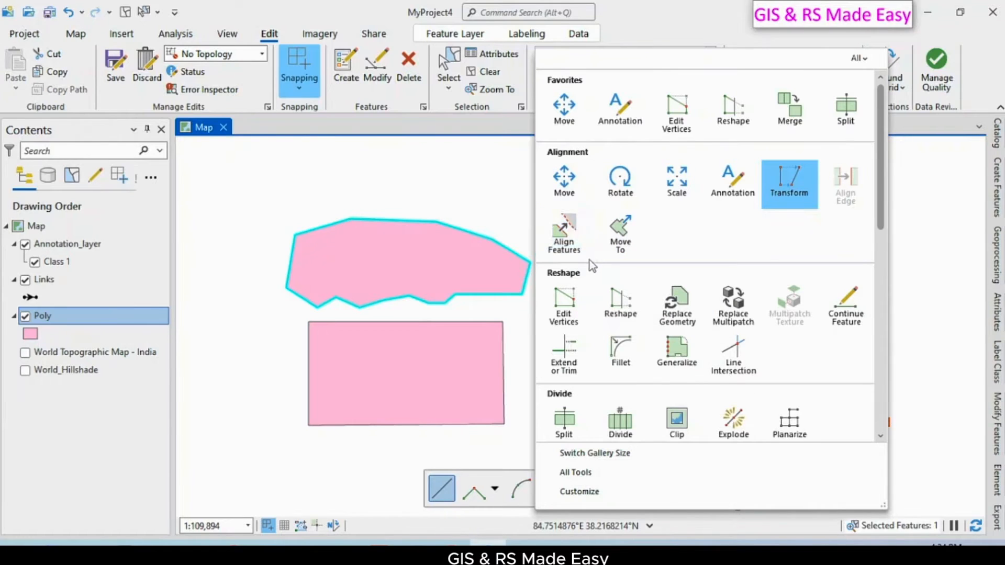
{"action": "left_click", "coordinate": [565, 245]}
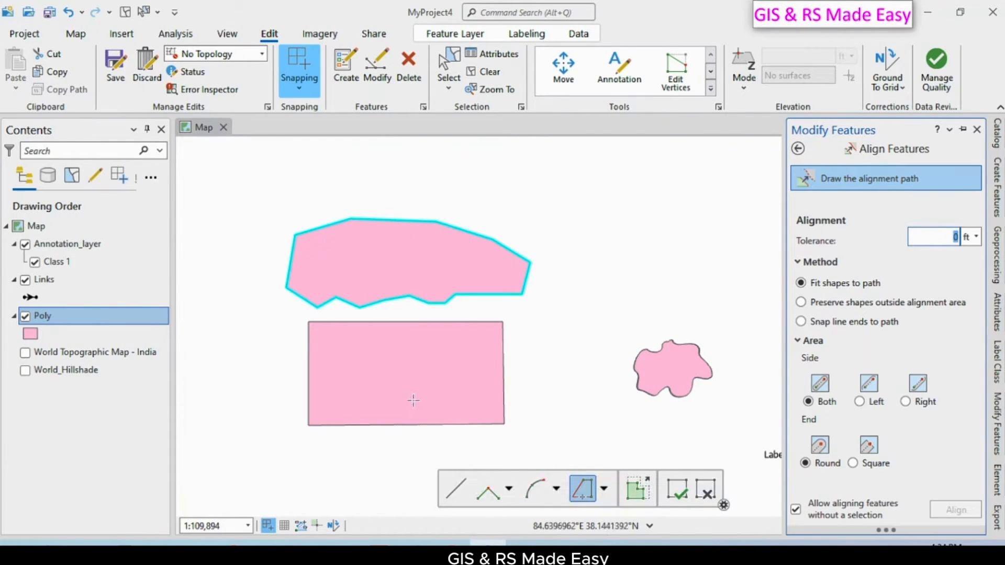
{"action": "left_click", "coordinate": [450, 65]}
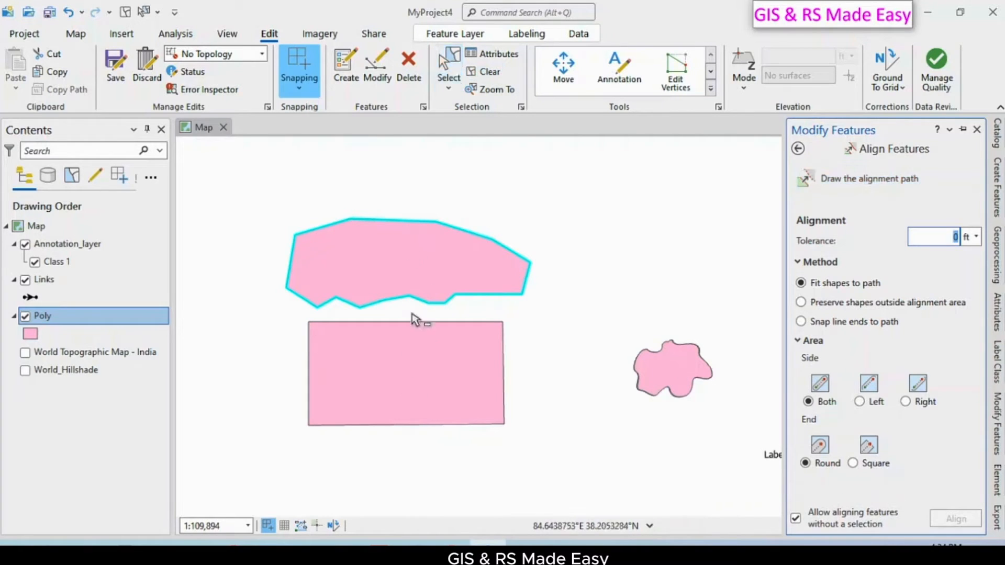
{"action": "left_click", "coordinate": [424, 359]}
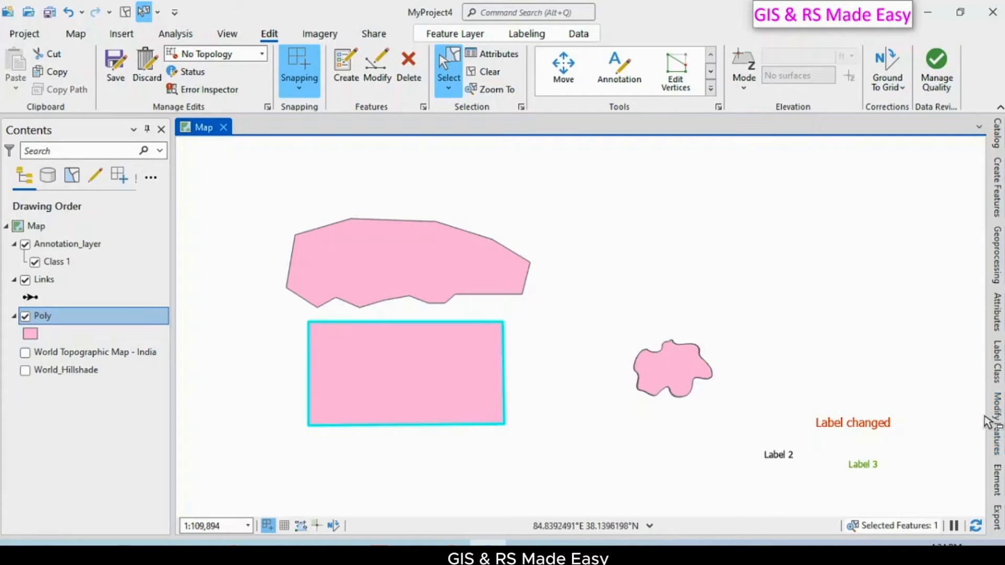
{"action": "left_click", "coordinate": [999, 425]}
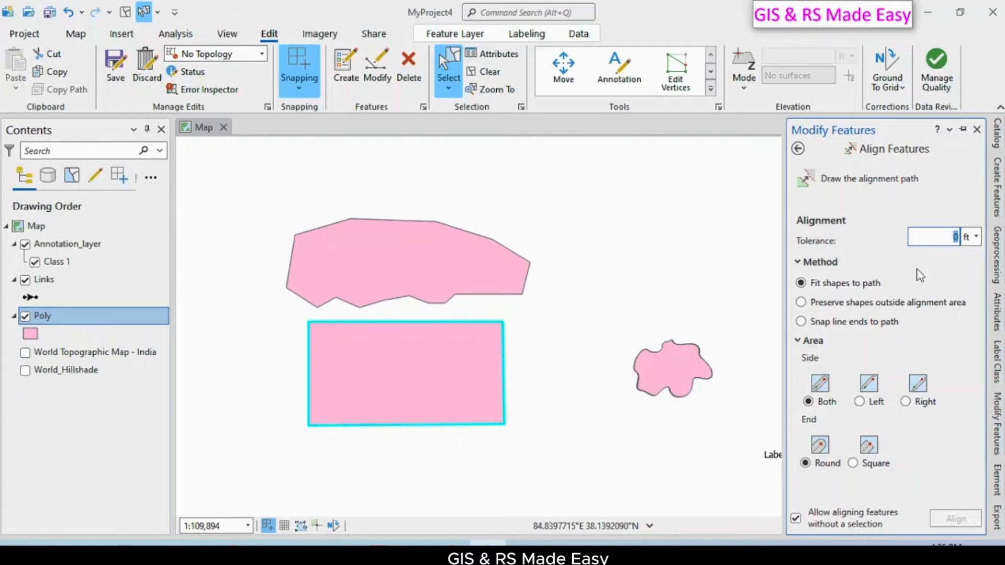
{"action": "left_click", "coordinate": [188, 406]}
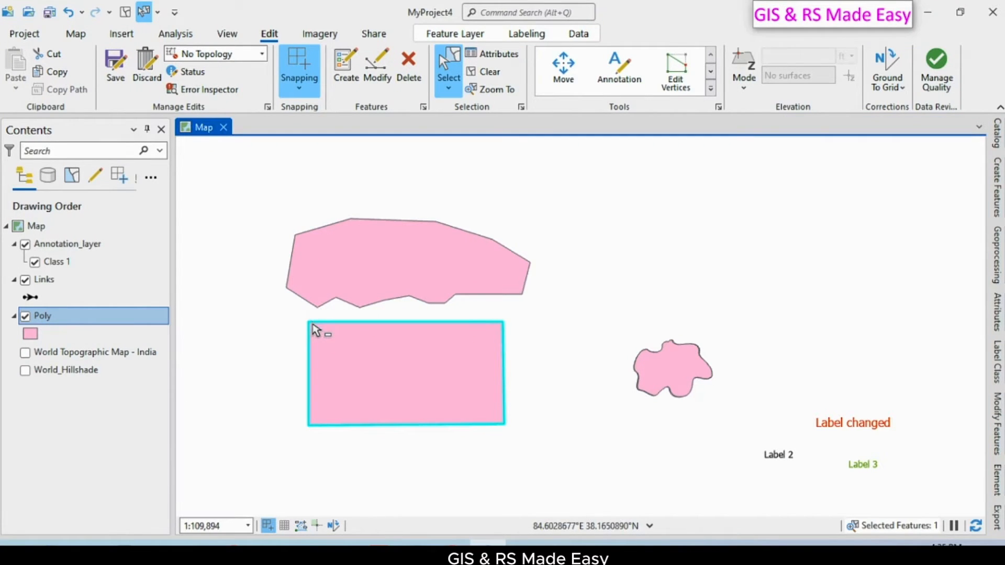
- Use Align Features to trace an alignment path along the rectangle's upper edge, from its upper-left to its upper-right corner, and finish it
{"action": "left_click", "coordinate": [710, 89]}
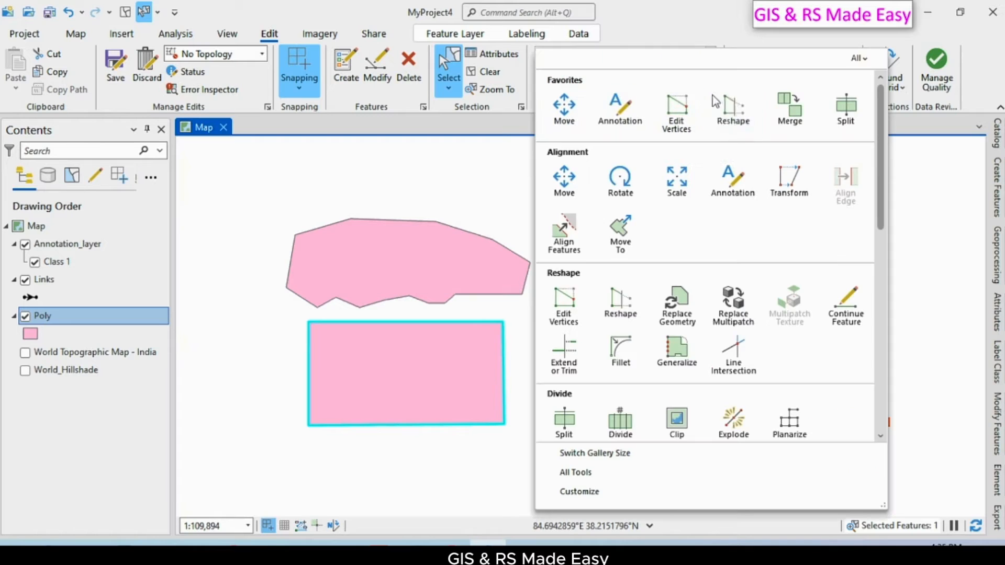
{"action": "left_click", "coordinate": [561, 249]}
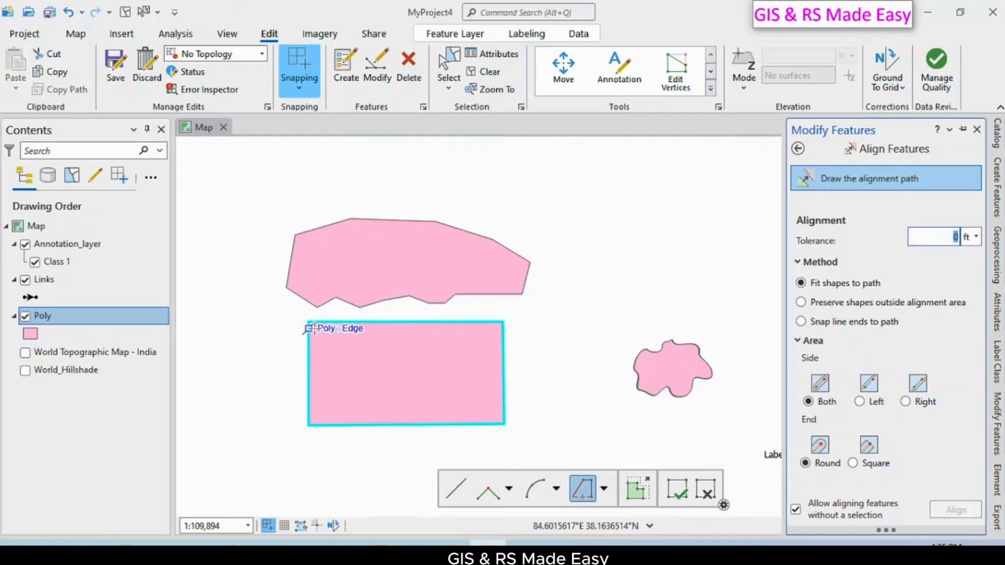
{"action": "left_click", "coordinate": [309, 321]}
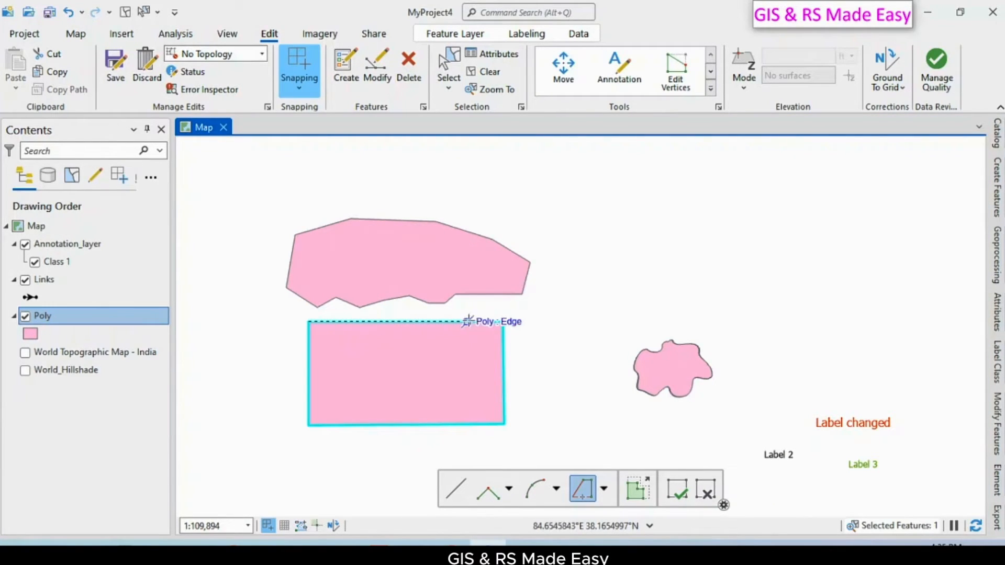
{"action": "left_click", "coordinate": [502, 321]}
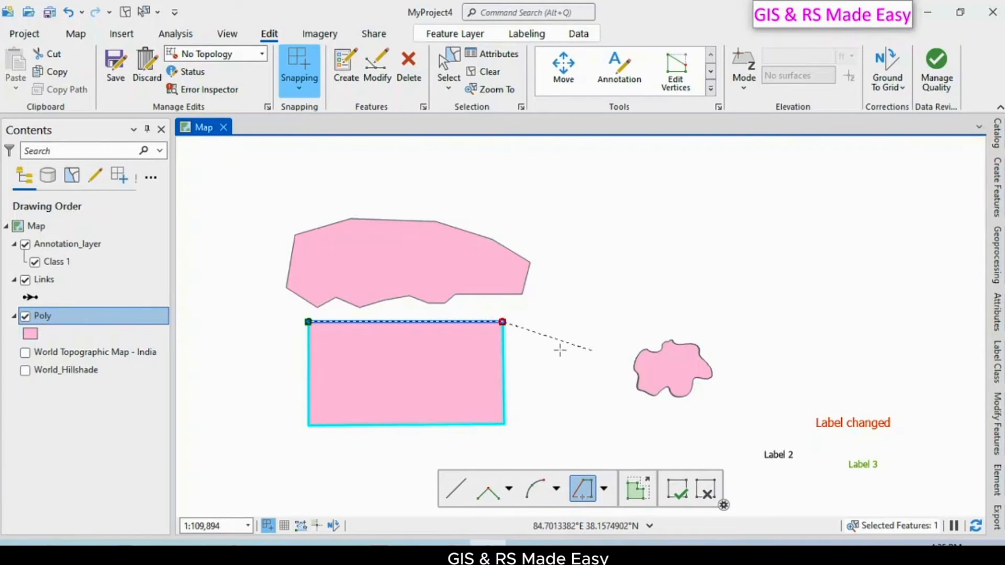
{"action": "right_click", "coordinate": [495, 343]}
{"action": "left_click", "coordinate": [528, 229]}
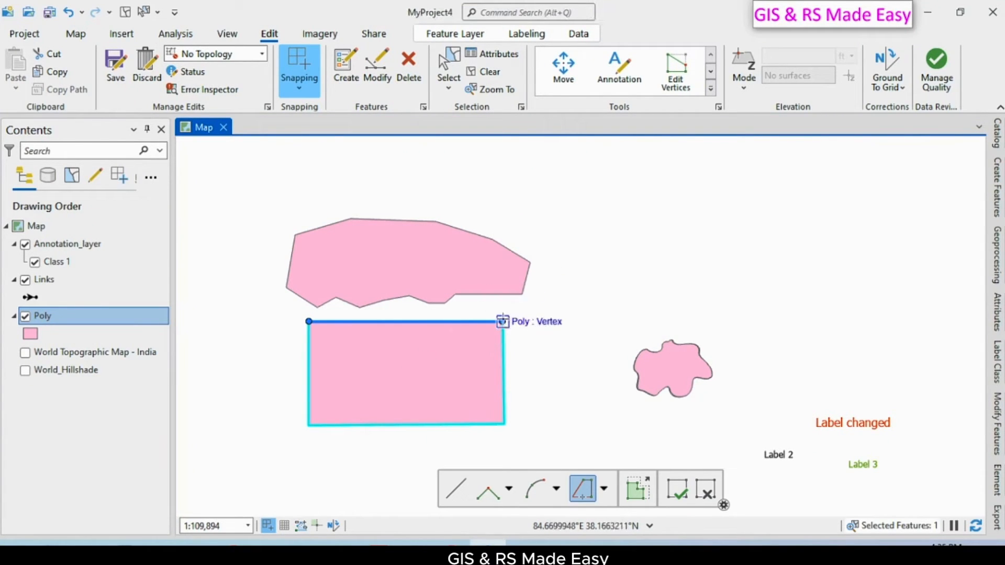
- Set the alignment tolerance to 5,000 ft so the zone around the path covers the upper polygon's jagged lower edge
{"action": "left_click", "coordinate": [996, 438]}
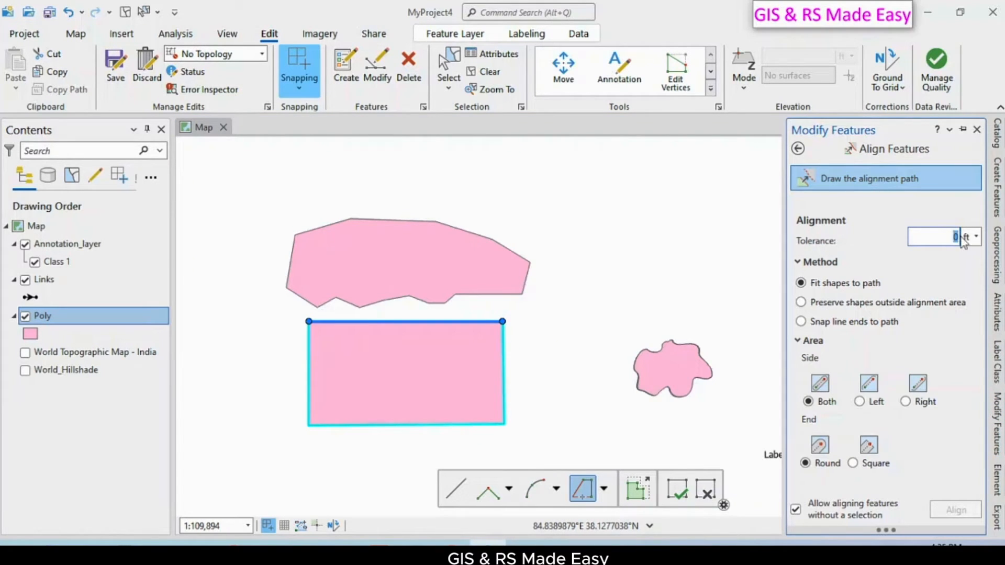
{"action": "type", "text": "5"}
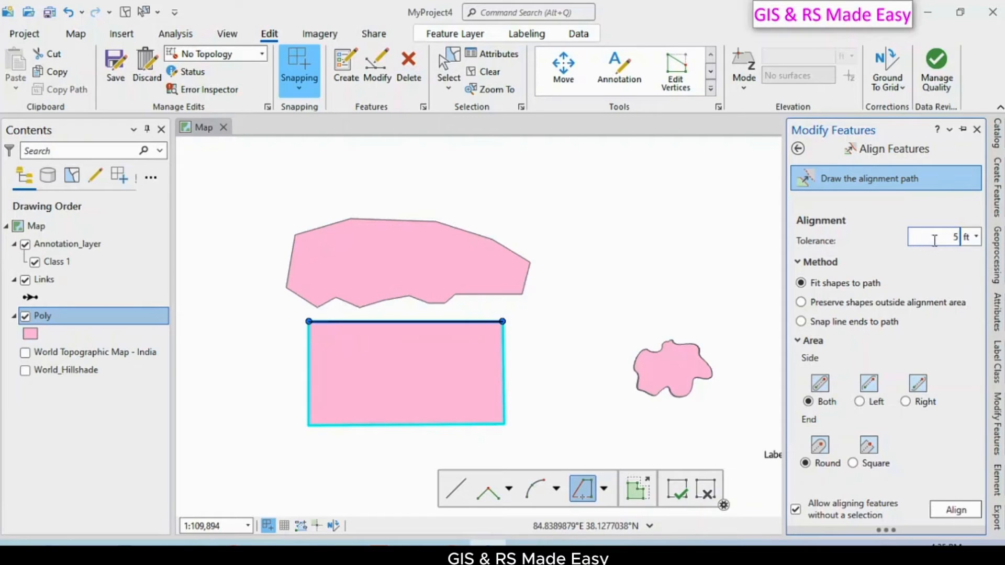
{"action": "type", "text": "0"}
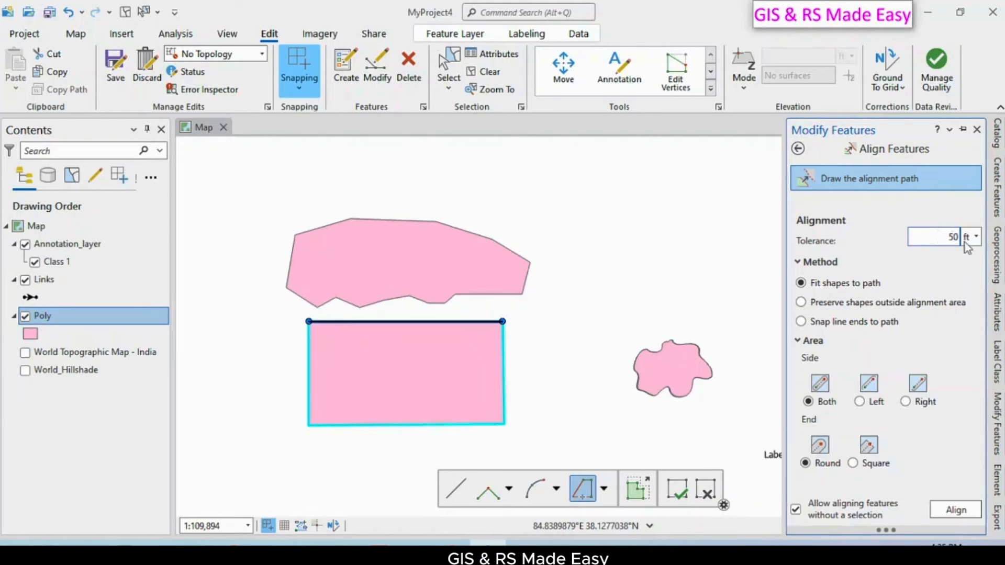
{"action": "type", "text": "0"}
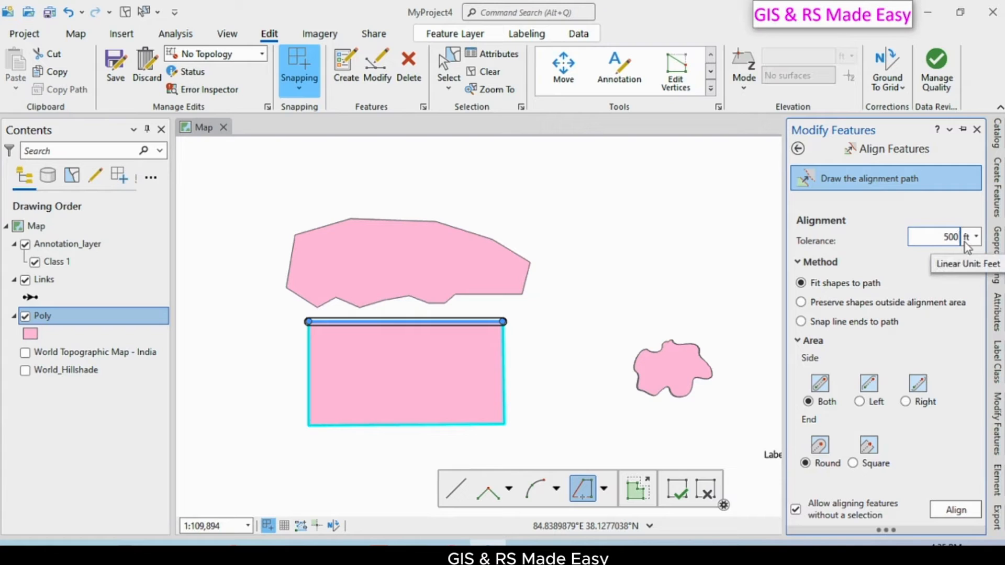
{"action": "type", "text": "0"}
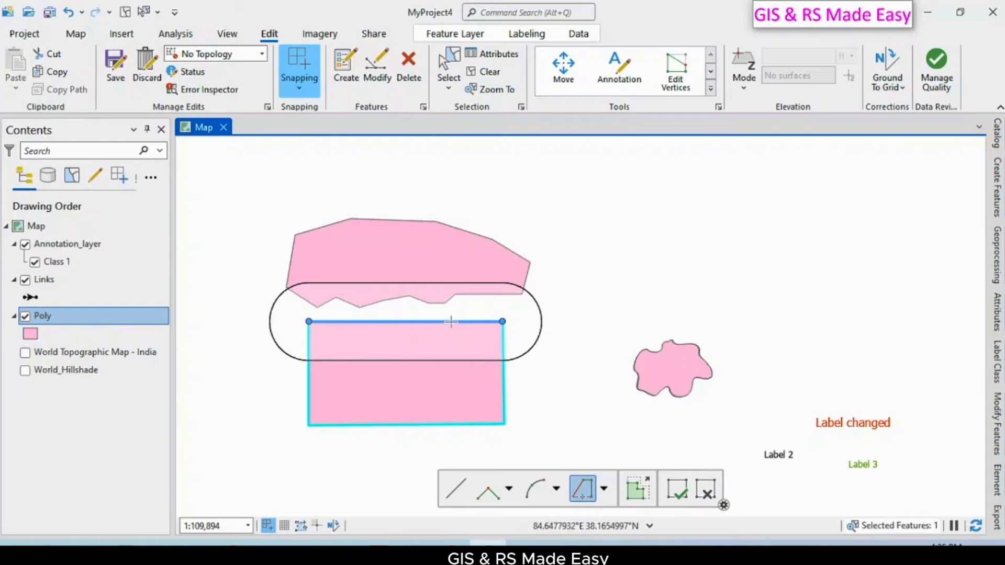
- Align the upper polygon's jagged edge to the rectangle's path and save the edits
{"action": "left_click", "coordinate": [998, 435]}
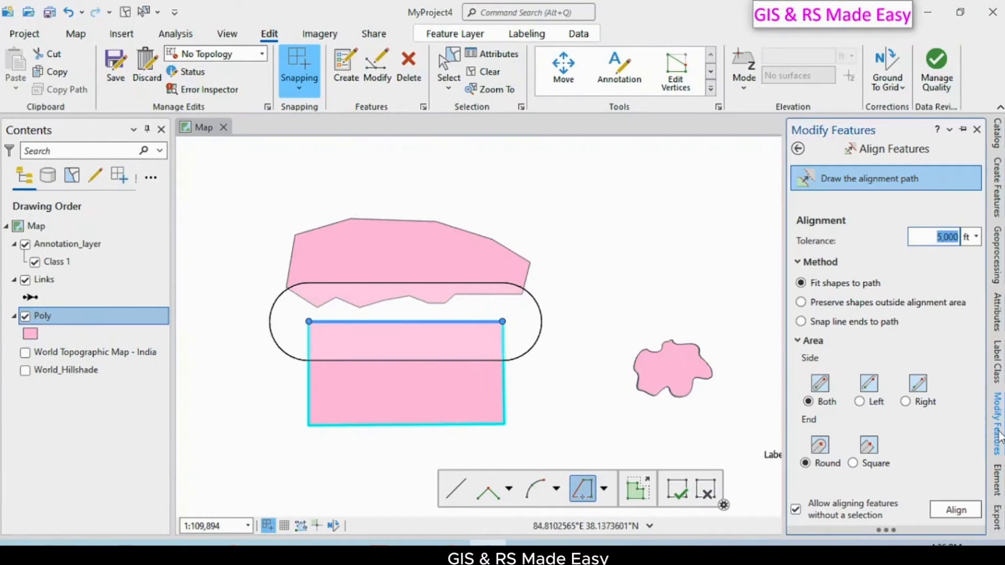
{"action": "left_click", "coordinate": [961, 511]}
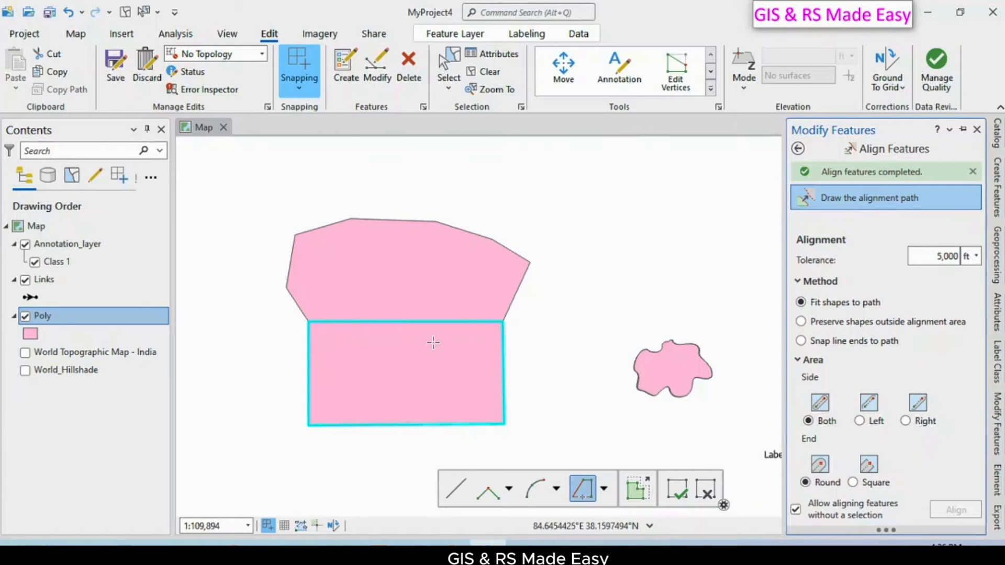
{"action": "left_click", "coordinate": [116, 74]}
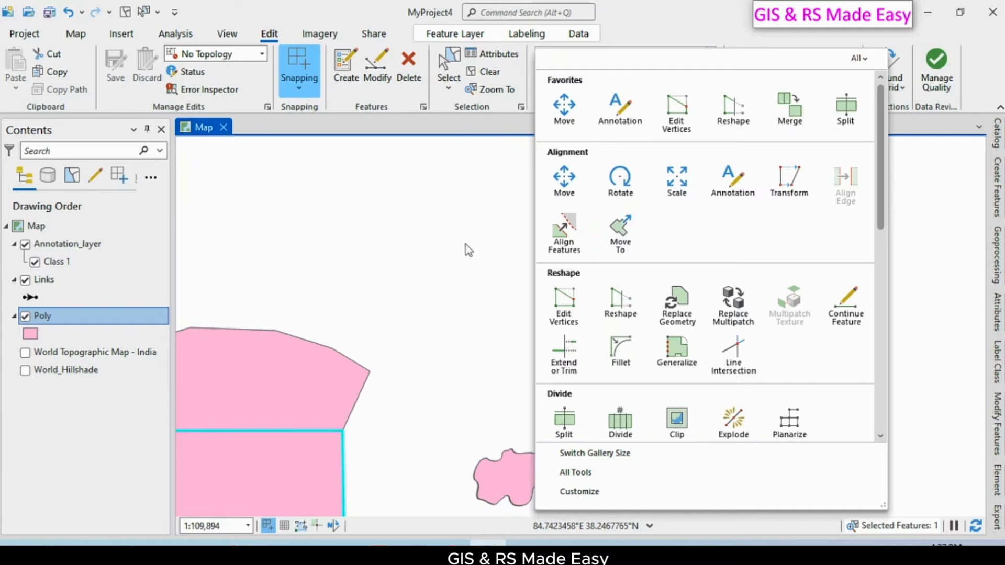
- Draw an irregular freehand Poly polygon in the empty area north-east of the small wavy polygon and save the edits
{"action": "left_click", "coordinate": [466, 222]}
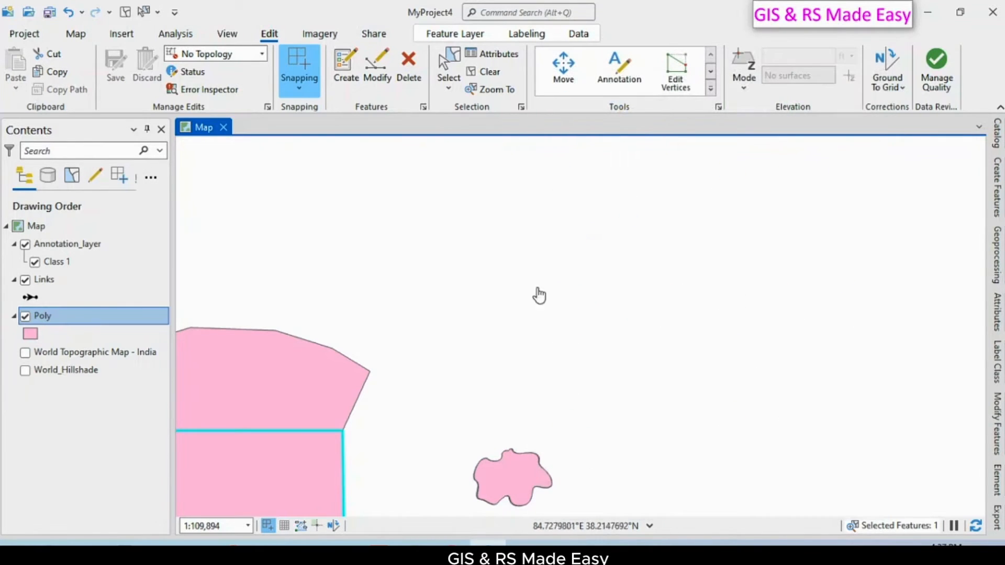
{"action": "left_click_drag", "start_coordinate": [569, 361], "coordinate": [546, 350]}
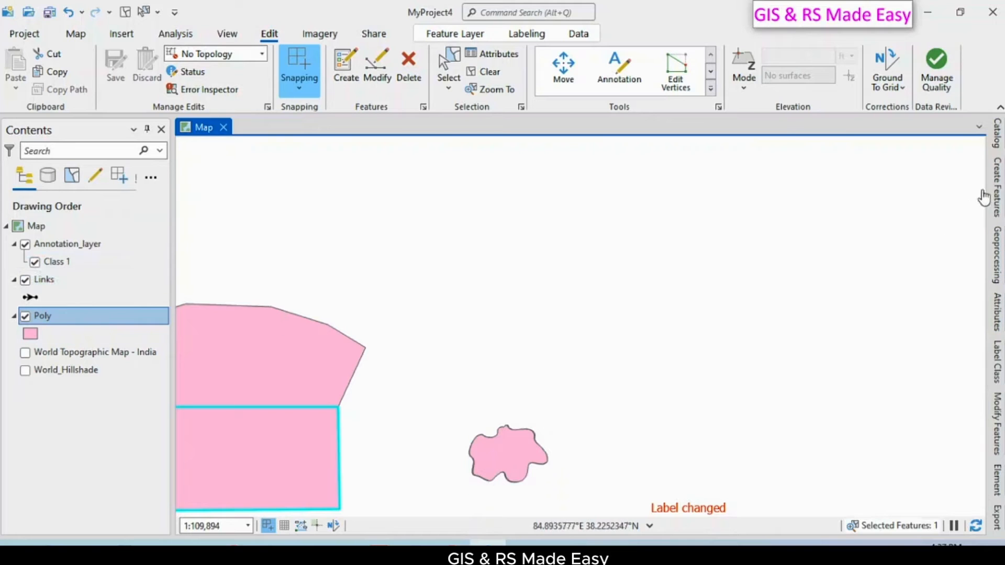
{"action": "left_click", "coordinate": [995, 202]}
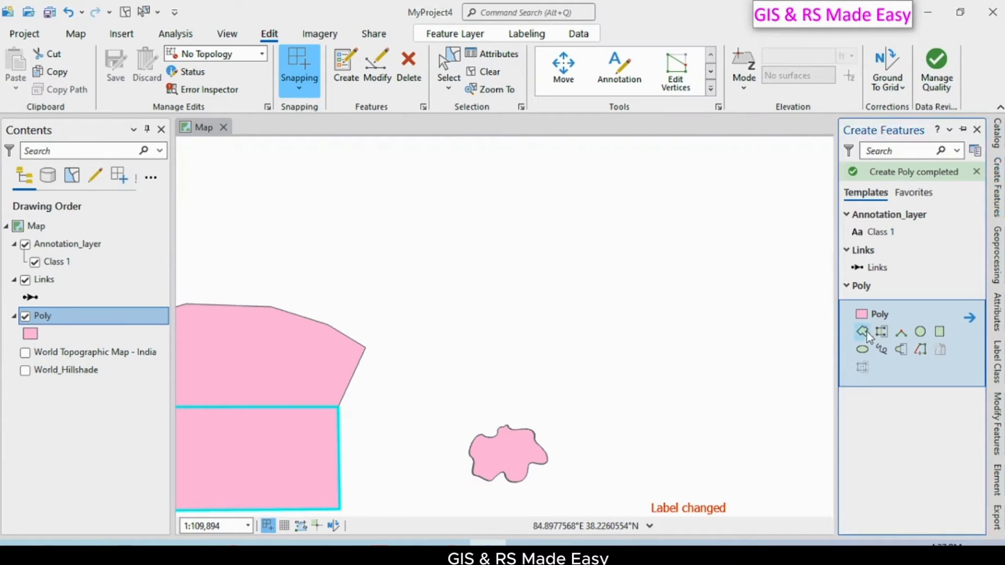
{"action": "left_click", "coordinate": [882, 350]}
{"action": "mouse_move", "coordinate": [560, 220]}
{"action": "left_mouse_down"}
{"action": "mouse_move", "coordinate": [542, 238]}
{"action": "mouse_move", "coordinate": [545, 314]}
{"action": "mouse_move", "coordinate": [595, 363]}
{"action": "mouse_move", "coordinate": [691, 313]}
{"action": "mouse_move", "coordinate": [649, 216]}
{"action": "mouse_move", "coordinate": [612, 215]}
{"action": "left_mouse_up"}
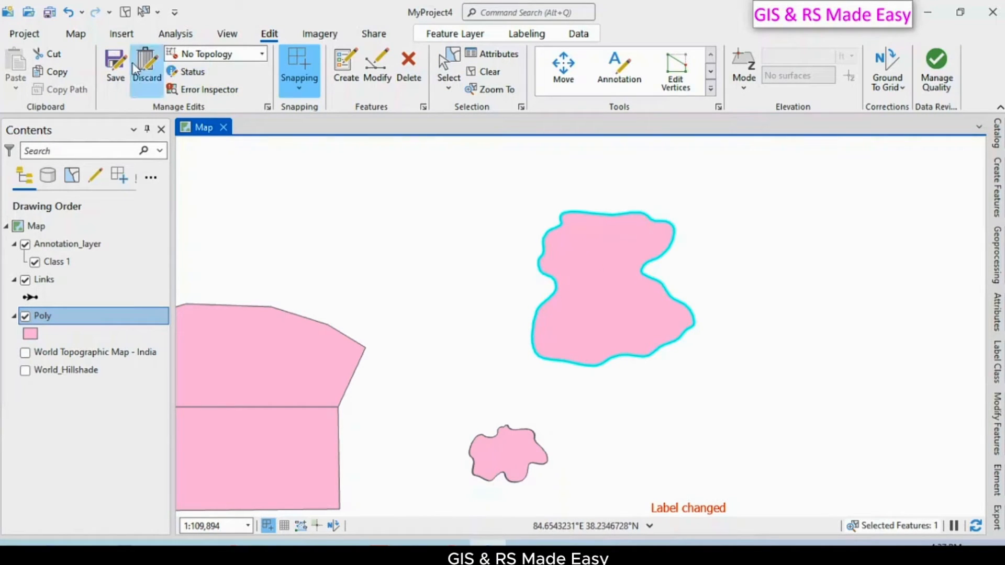
{"action": "left_click", "coordinate": [116, 63]}
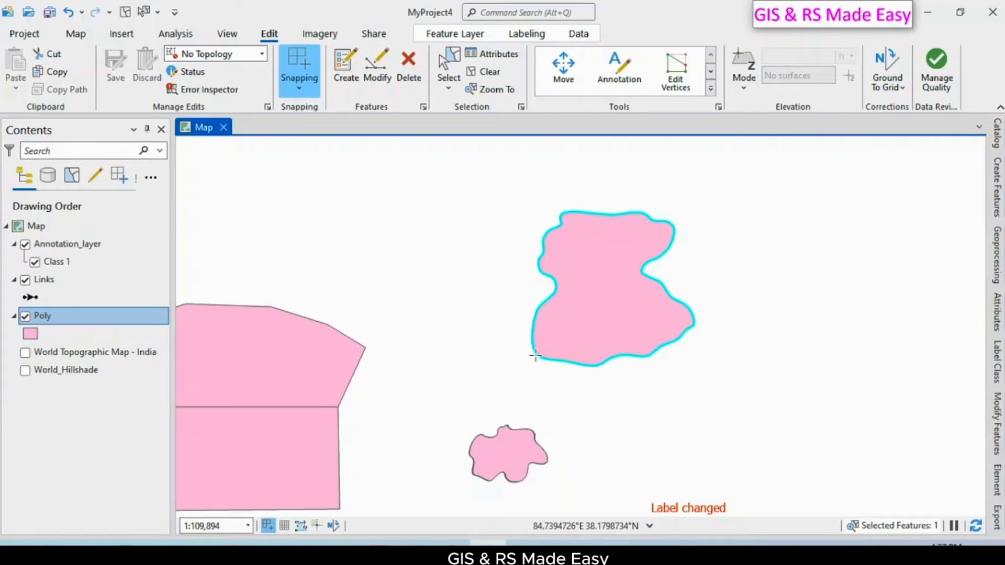
- Start Move To for the new freehand polygon and choose the Direction/Distance method
{"action": "left_click", "coordinate": [710, 89]}
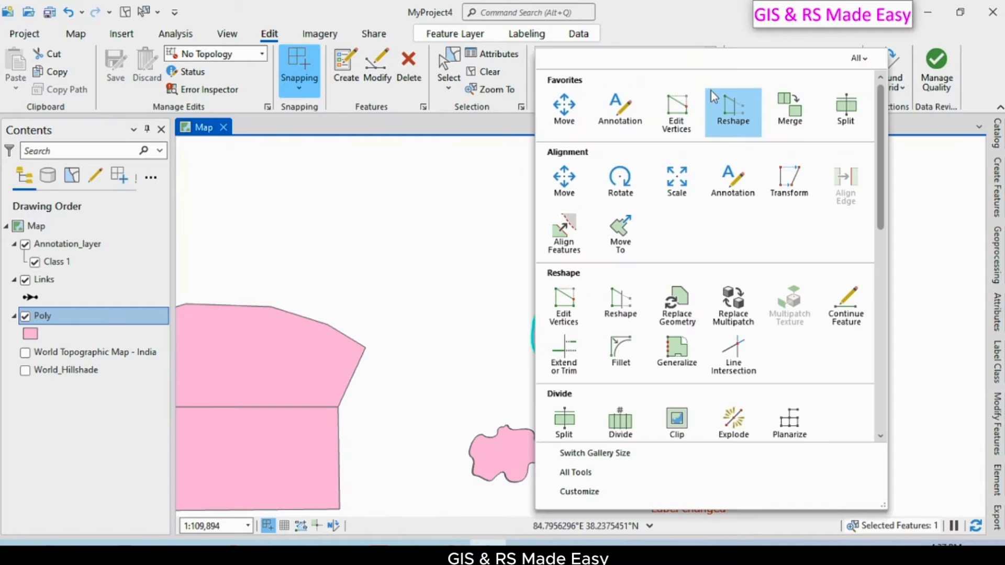
{"action": "left_click", "coordinate": [623, 239]}
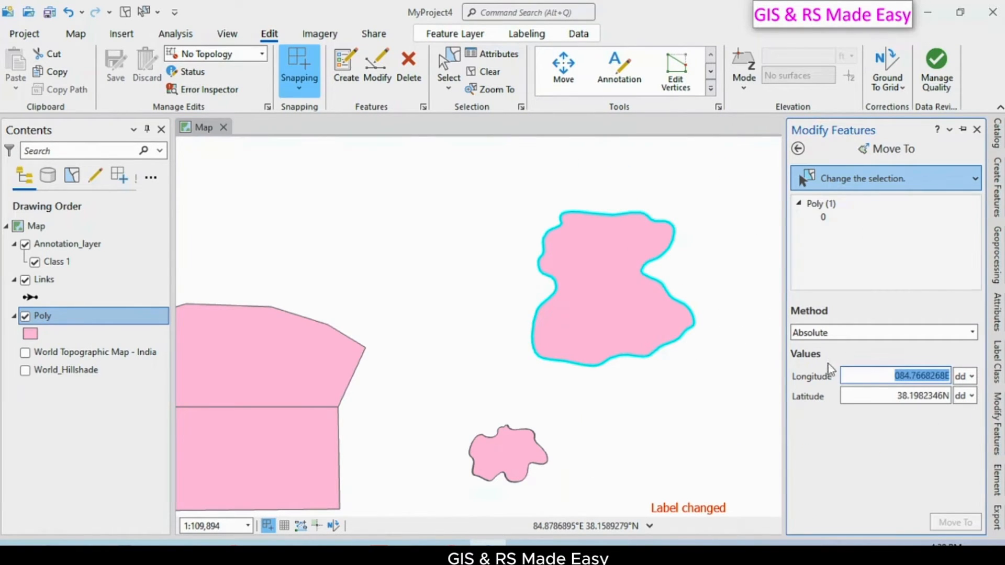
{"action": "left_click", "coordinate": [968, 335]}
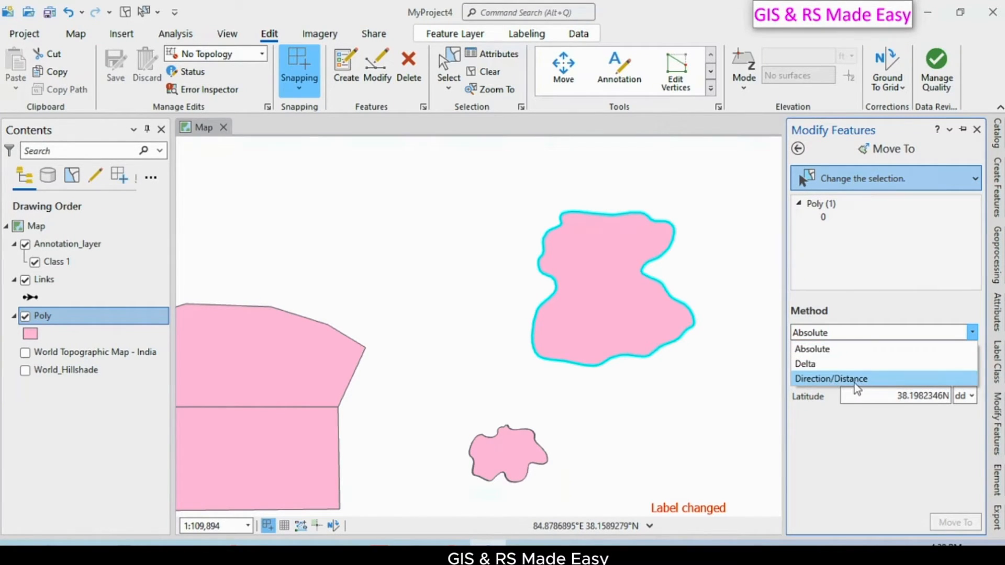
{"action": "left_click", "coordinate": [843, 350]}
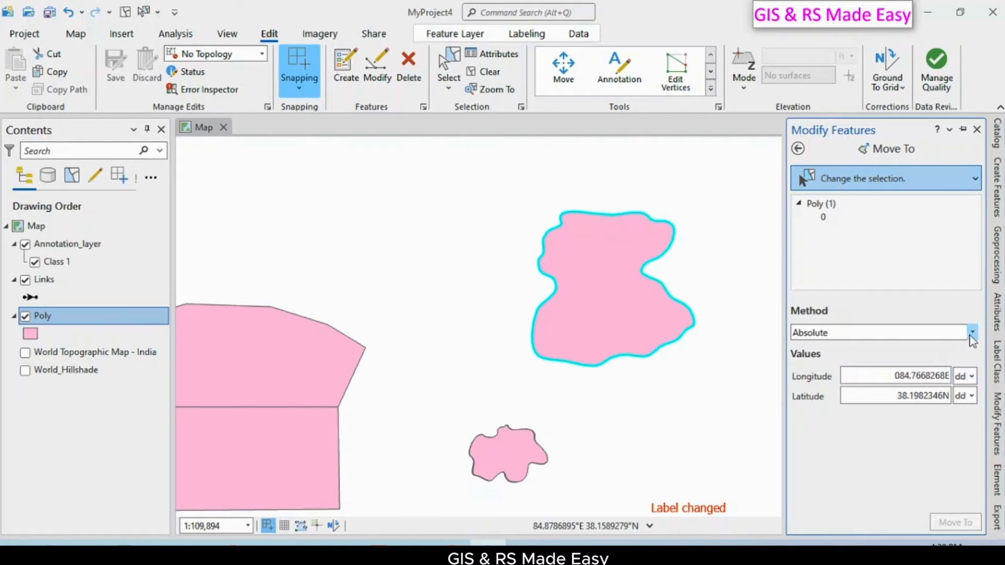
{"action": "left_click", "coordinate": [971, 333]}
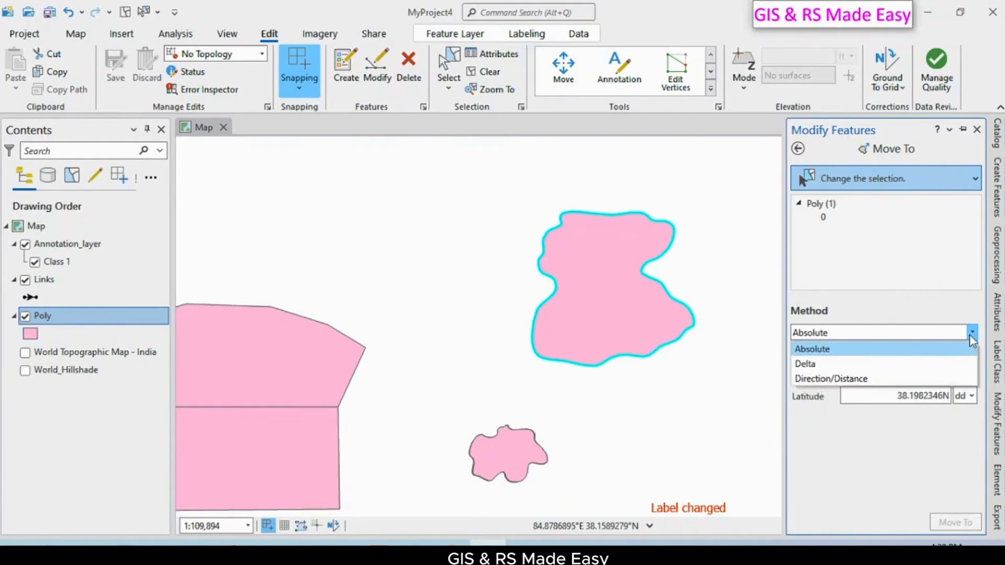
{"action": "left_click", "coordinate": [858, 378]}
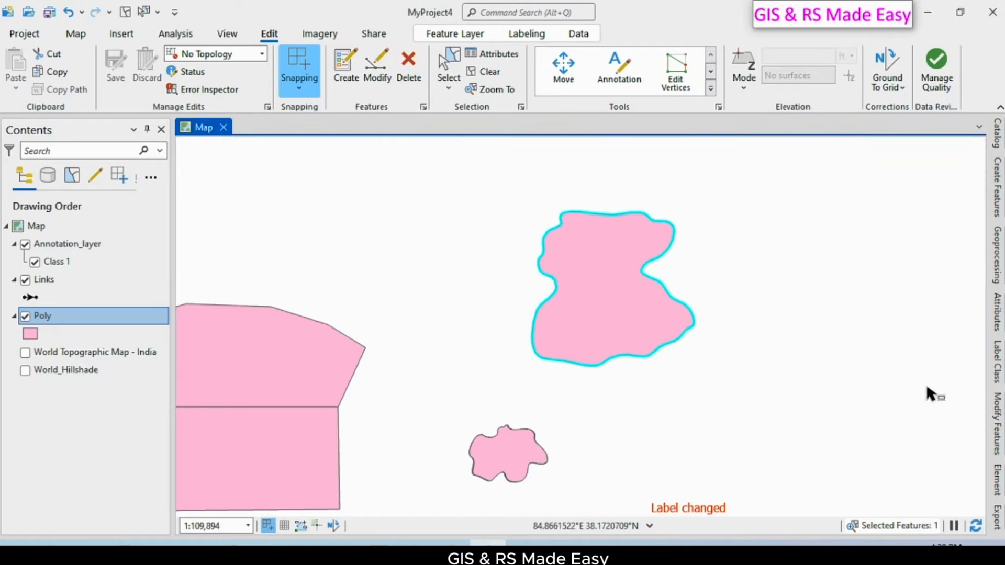
- Move the freehand polygon westward by a negative distance in metres along direction N90-00-00E
{"action": "double_click", "coordinate": [941, 416]}
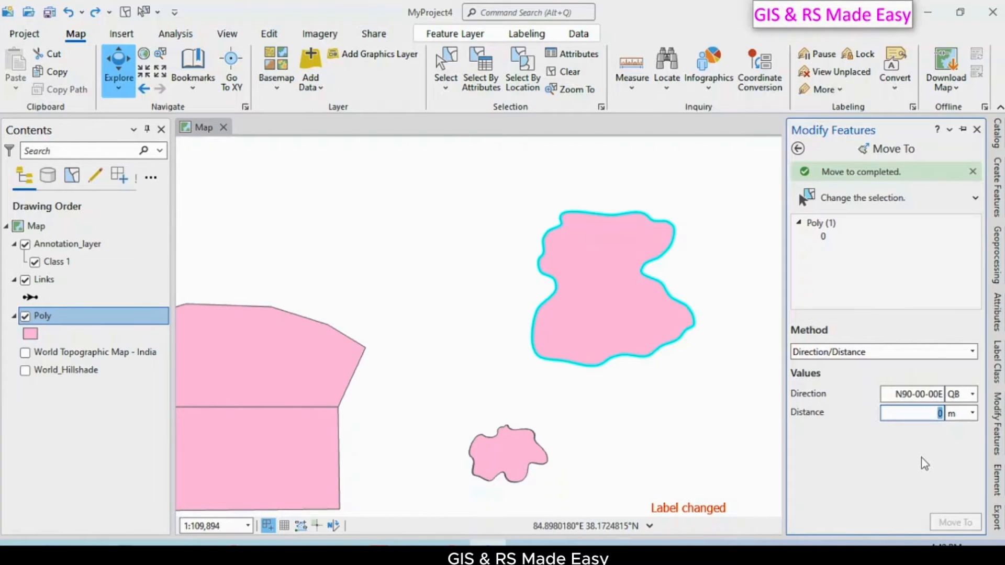
{"action": "type", "text": "-74"}
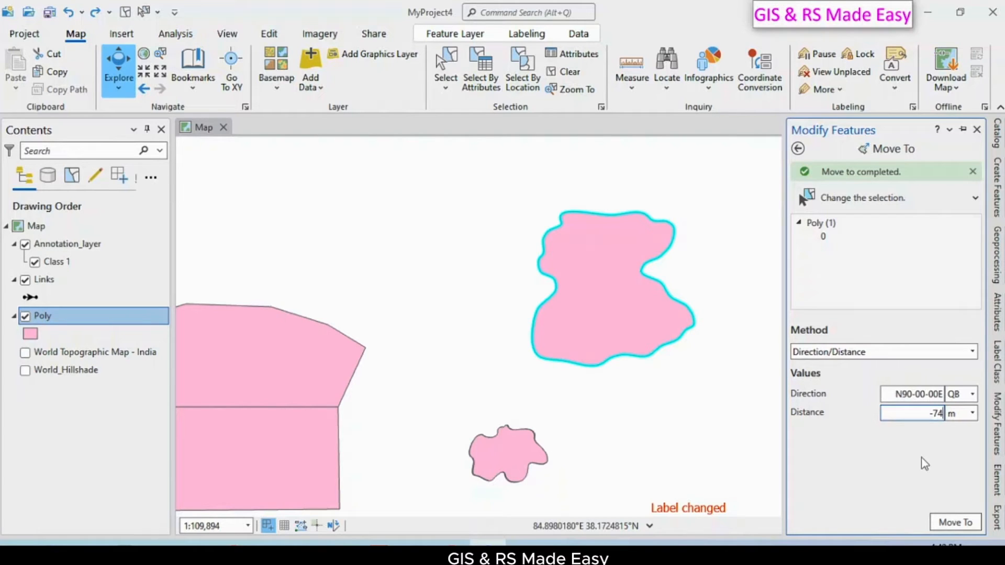
{"action": "type", "text": "6"}
{"action": "left_click", "coordinate": [932, 519]}
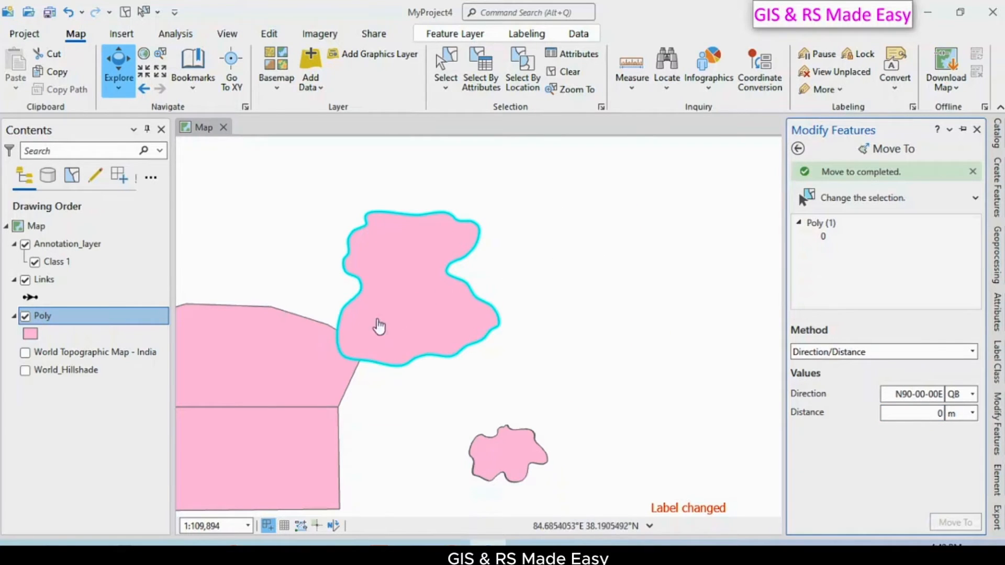
- Try moving the selected freehand polygon 4500 m along direction N45-00-00E, and undo the move
{"action": "left_click", "coordinate": [906, 394]}
{"action": "left_click", "coordinate": [913, 393]}
{"action": "key", "text": "BackSpace"}
{"action": "key", "text": "BackSpace"}
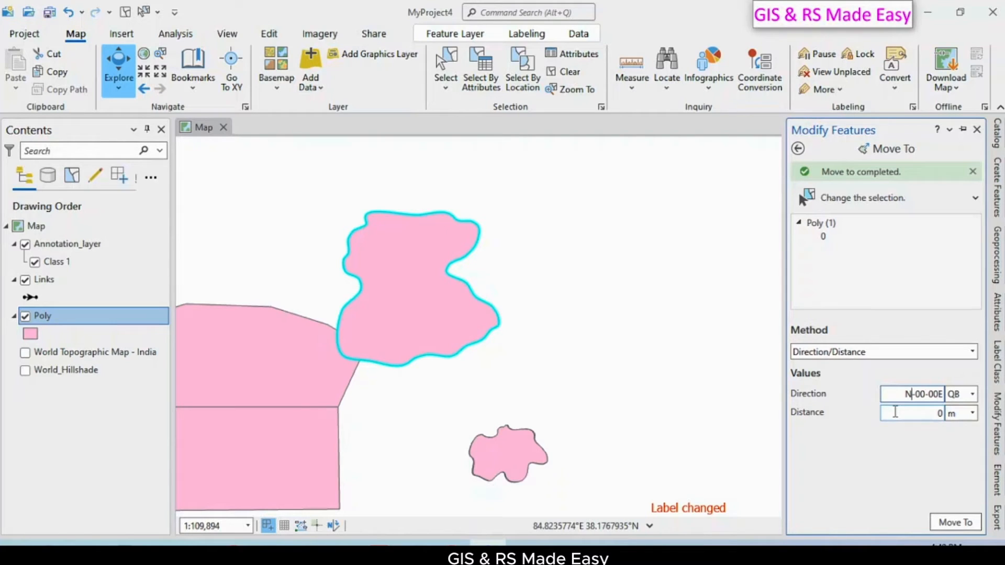
{"action": "type", "text": "45"}
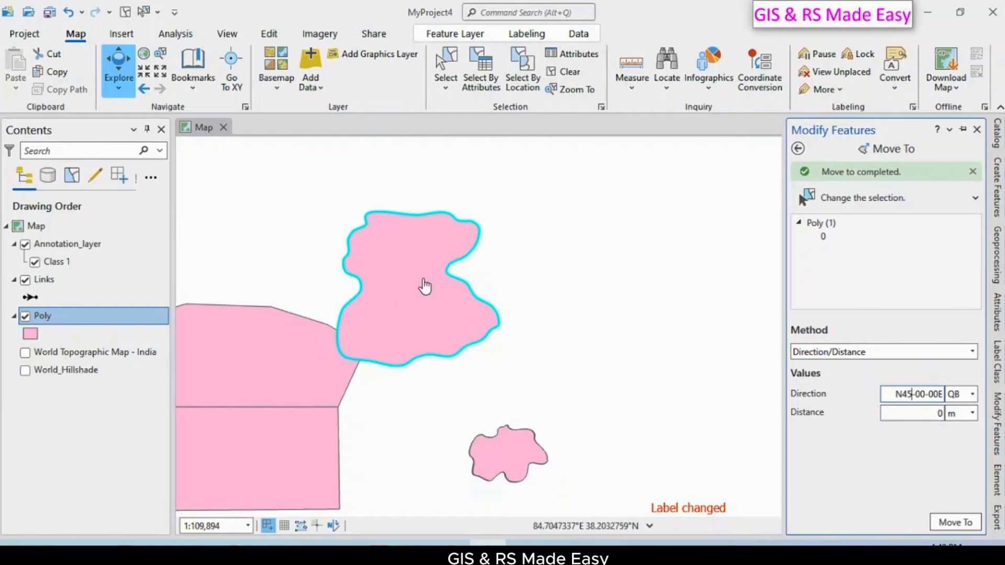
{"action": "left_click", "coordinate": [928, 416]}
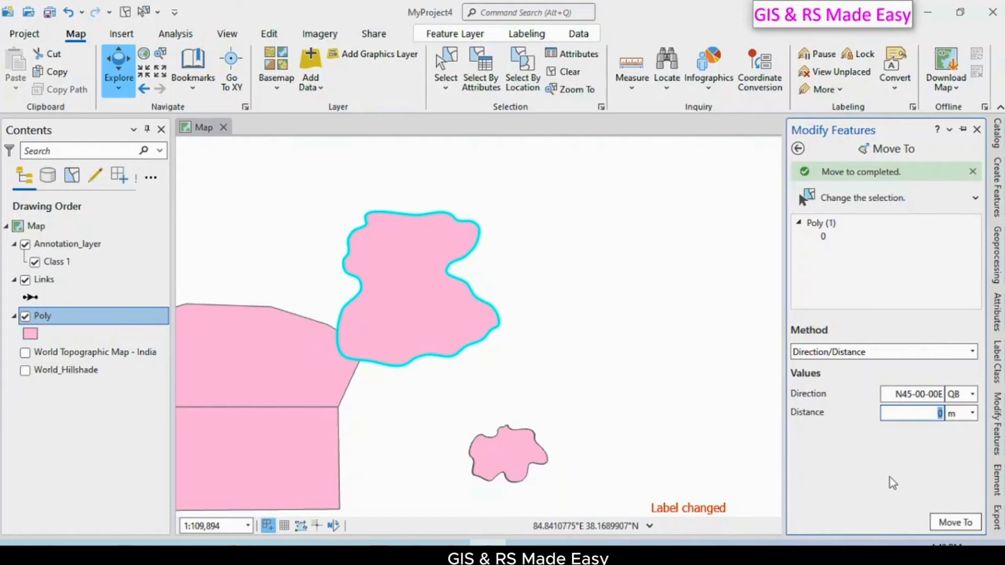
{"action": "type", "text": "4500"}
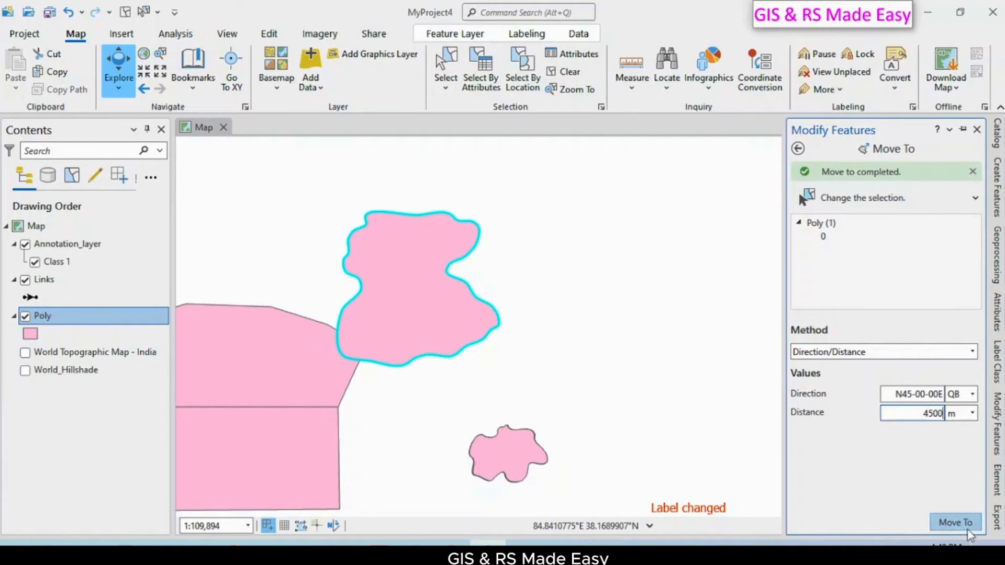
{"action": "left_click", "coordinate": [966, 530]}
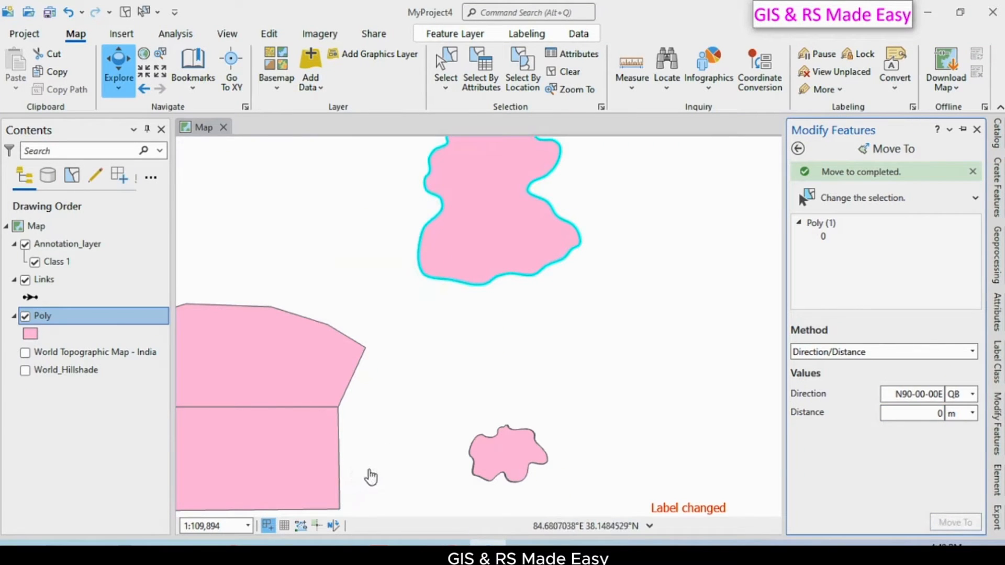
{"action": "key", "text": "ctrl+z"}
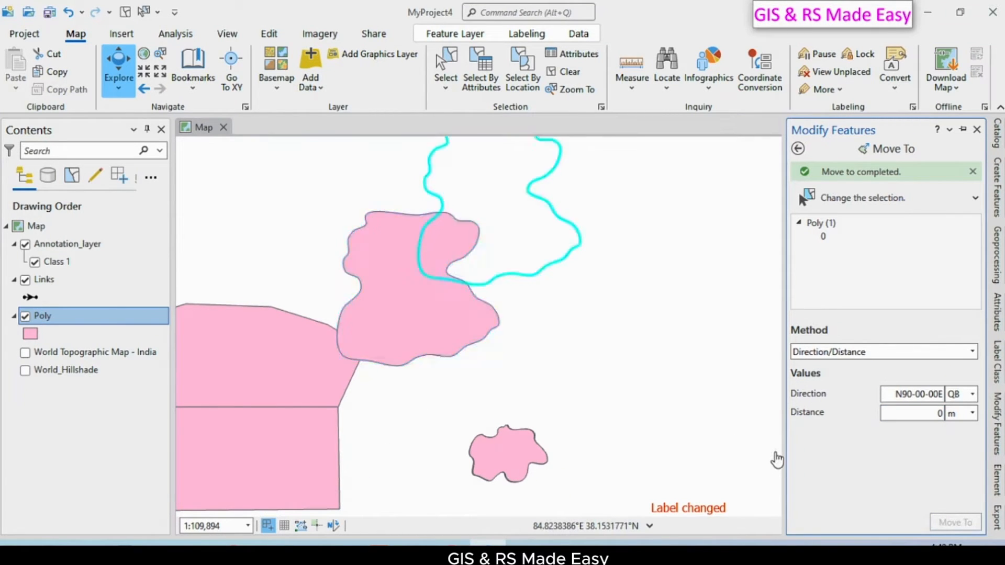
- Set the Move To distance for the freehand polygon to -4500 m
{"action": "left_click", "coordinate": [939, 413]}
{"action": "type", "text": "-"}
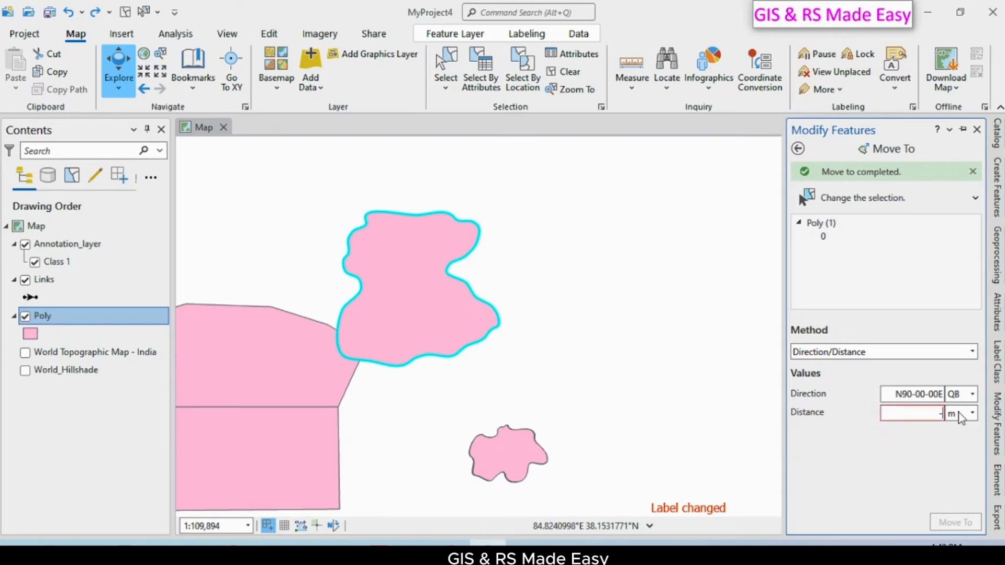
{"action": "type", "text": "4500"}
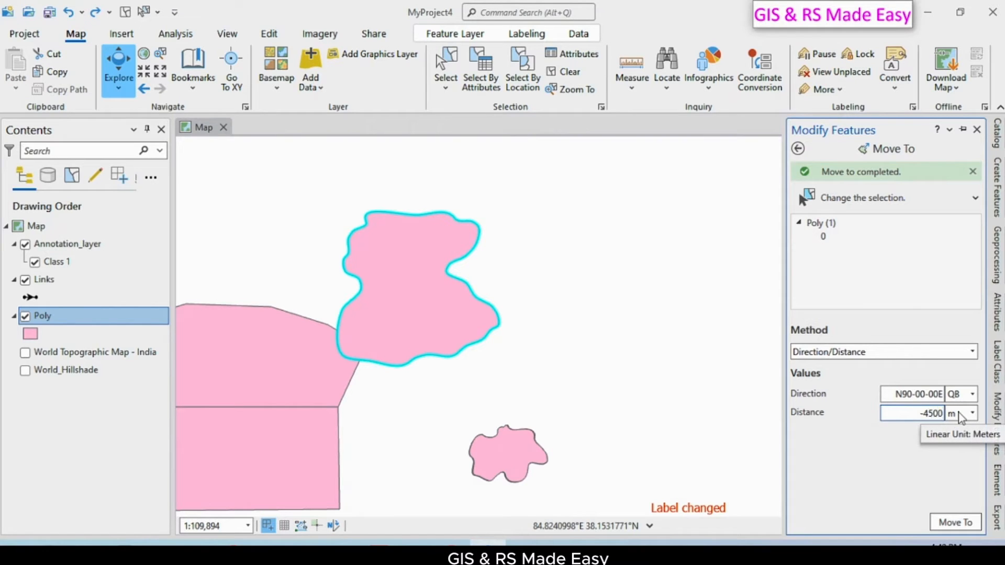
- Move the selected irregular polygon using direction N45-00-00E and a distance of -4,500 m
{"action": "left_click", "coordinate": [902, 394]}
{"action": "left_click", "coordinate": [913, 395]}
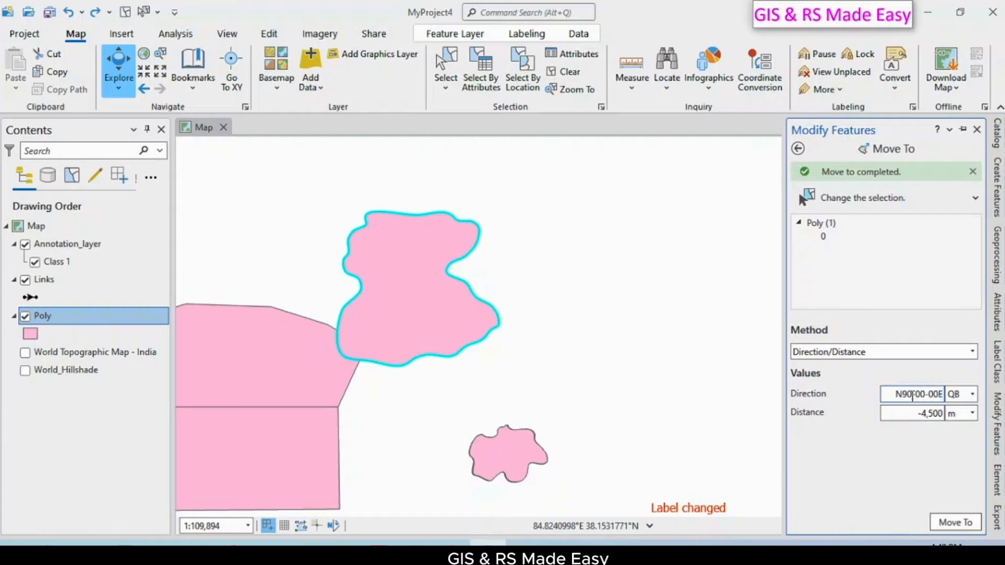
{"action": "key", "text": "BackSpace"}
{"action": "key", "text": "BackSpace"}
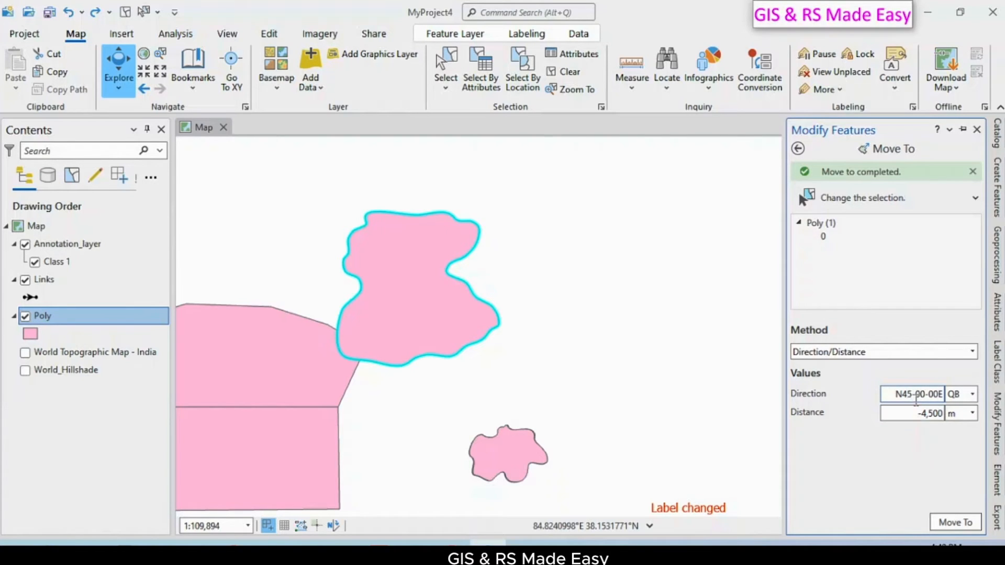
{"action": "left_click", "coordinate": [964, 523]}
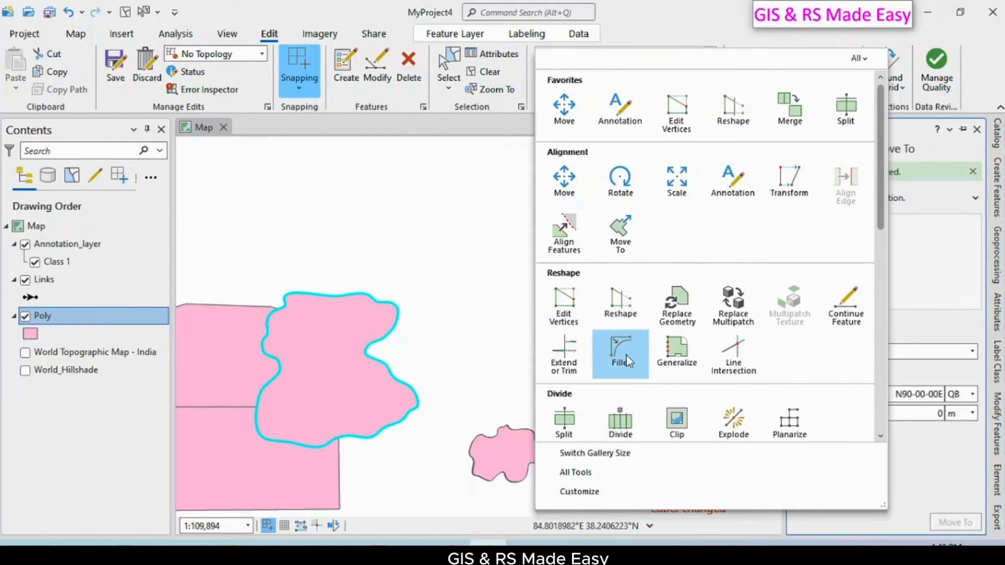
- Edit the vertices of the selected irregular polygon, displacing several along its upper edge to form small spikes
{"action": "left_click", "coordinate": [576, 314]}
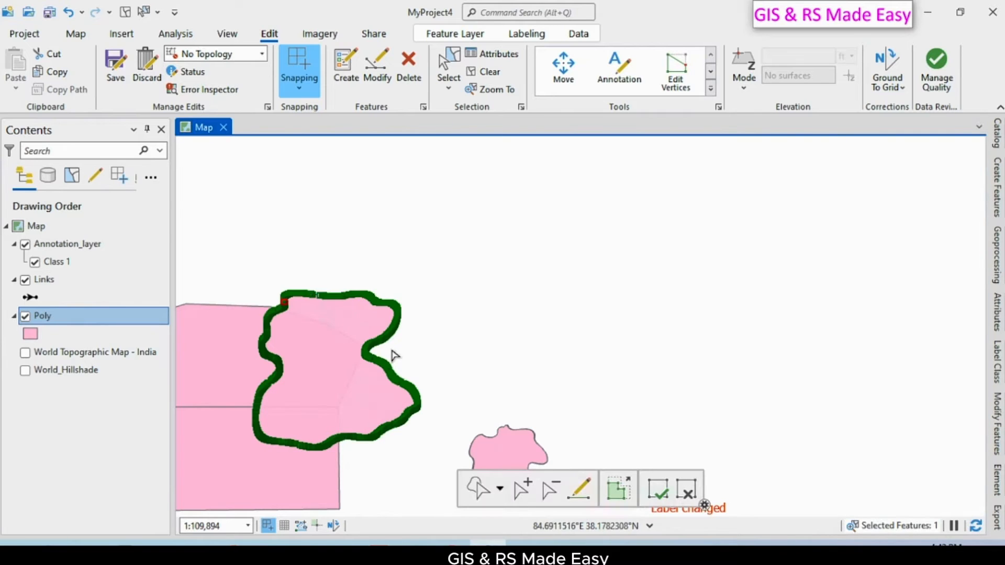
{"action": "scroll", "coordinate": [366, 338], "scroll_direction": "up", "scroll_amount": 4}
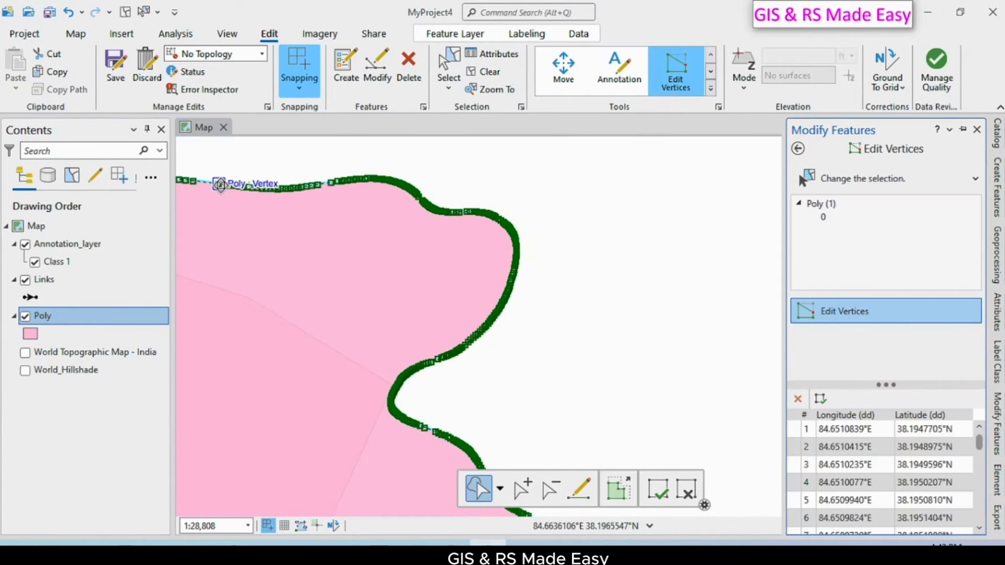
{"action": "left_click", "coordinate": [220, 182]}
{"action": "left_click_drag", "start_coordinate": [220, 183], "coordinate": [268, 205]}
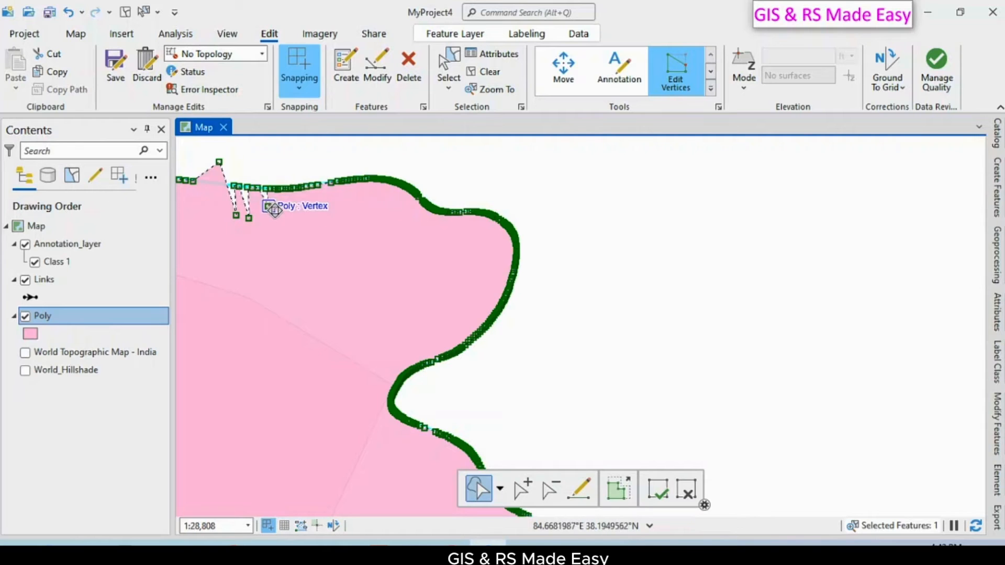
- Switch vertex editing to the large angular polygon and pull its two upper-left vertices outward
{"action": "scroll", "coordinate": [432, 281], "scroll_direction": "down", "scroll_amount": 2}
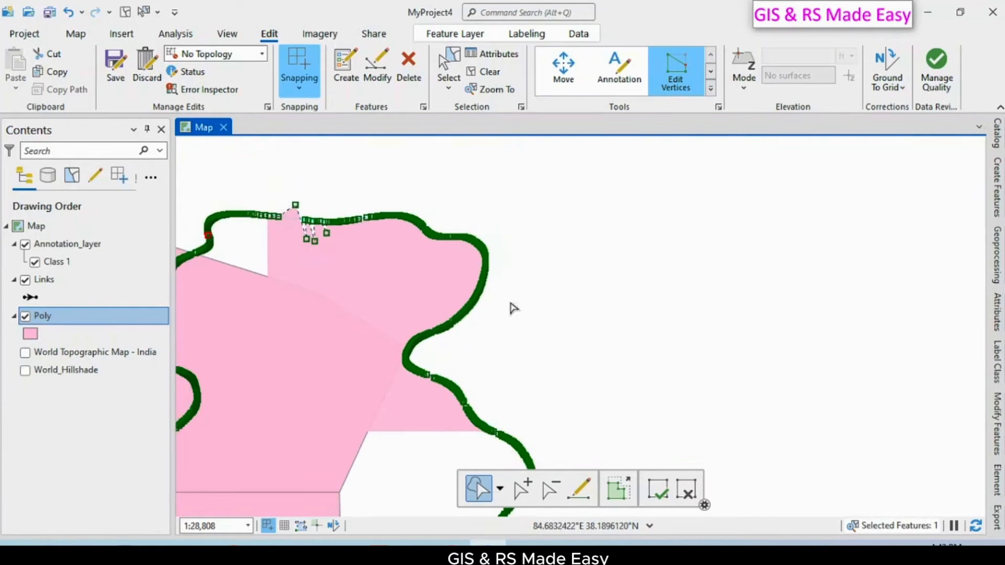
{"action": "scroll", "coordinate": [520, 315], "scroll_direction": "down", "scroll_amount": 2}
{"action": "left_click_drag", "start_coordinate": [535, 315], "coordinate": [683, 284]}
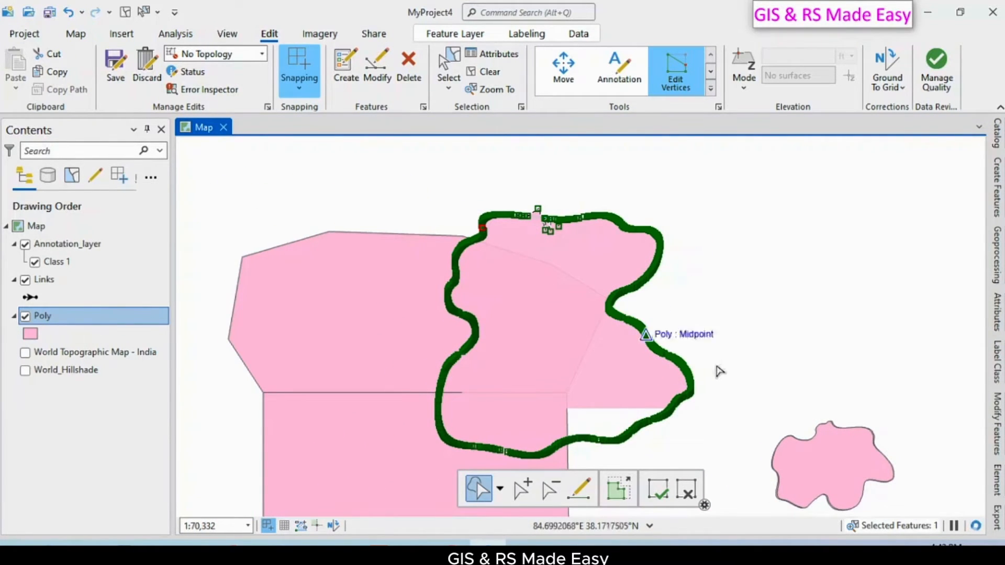
{"action": "left_click_drag", "start_coordinate": [794, 331], "coordinate": [771, 236]}
{"action": "scroll", "coordinate": [770, 237], "scroll_direction": "up", "scroll_amount": 2}
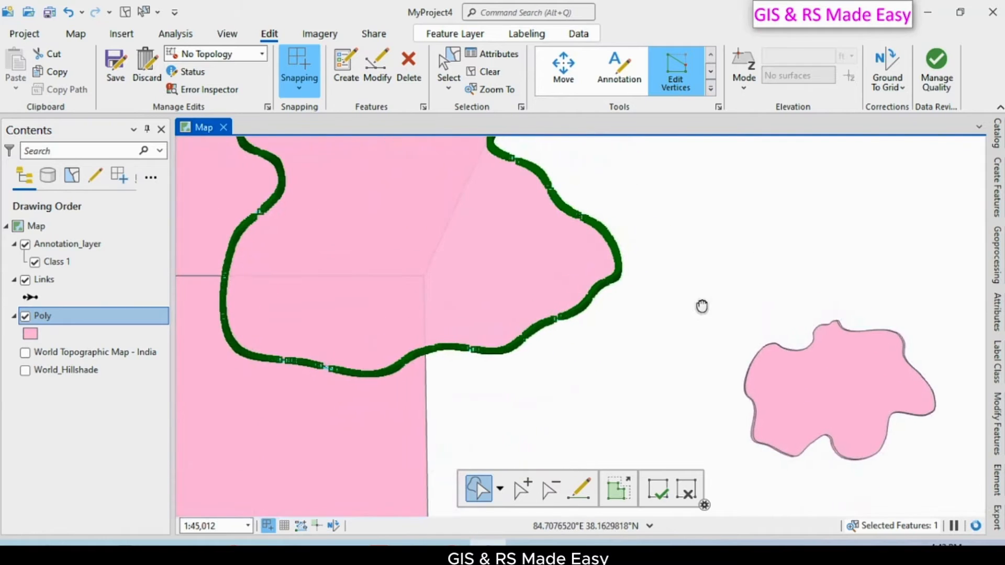
{"action": "left_click_drag", "start_coordinate": [762, 307], "coordinate": [1002, 243]}
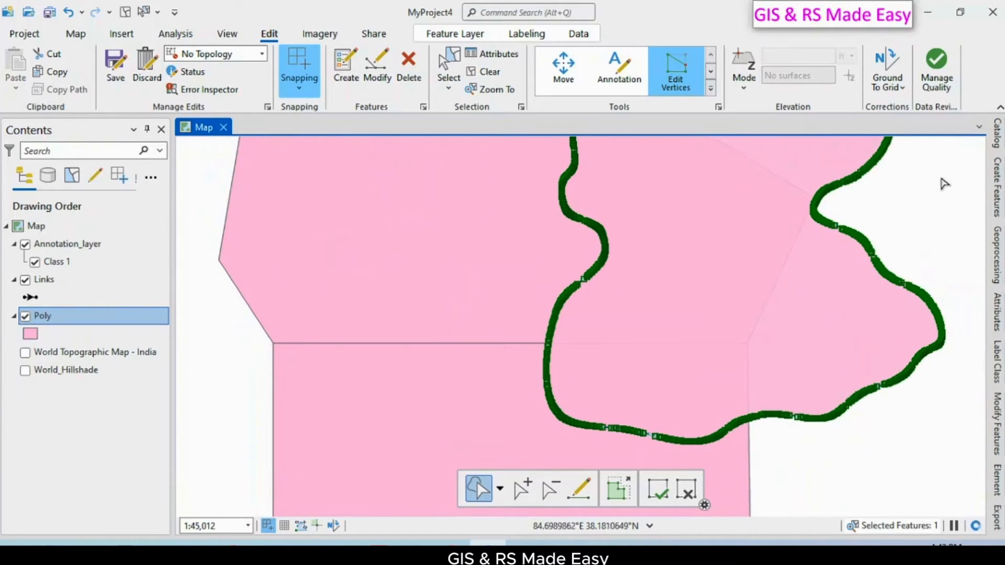
{"action": "scroll", "coordinate": [870, 213], "scroll_direction": "down", "scroll_amount": 2}
{"action": "left_click", "coordinate": [655, 220]}
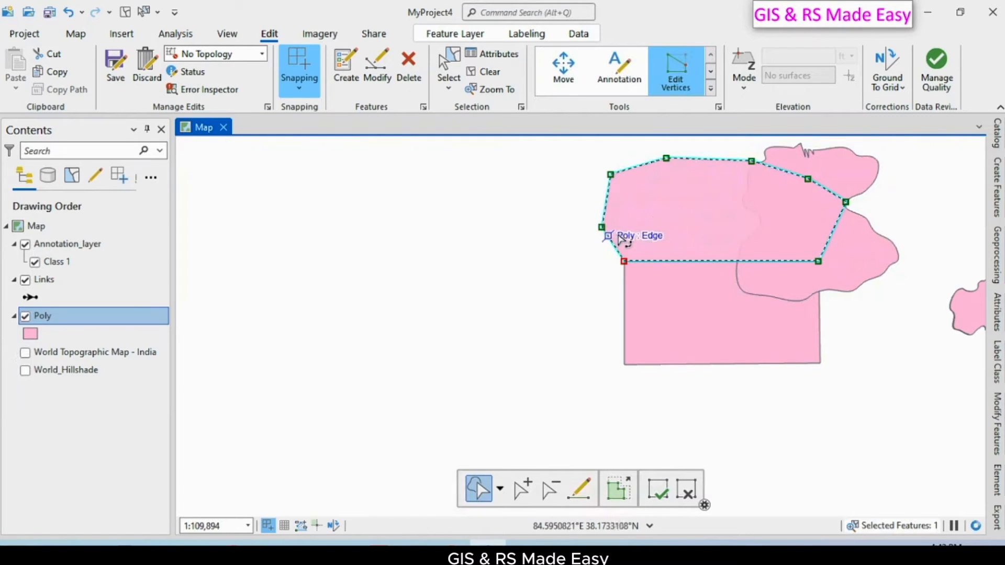
{"action": "left_click_drag", "start_coordinate": [592, 241], "coordinate": [519, 309]}
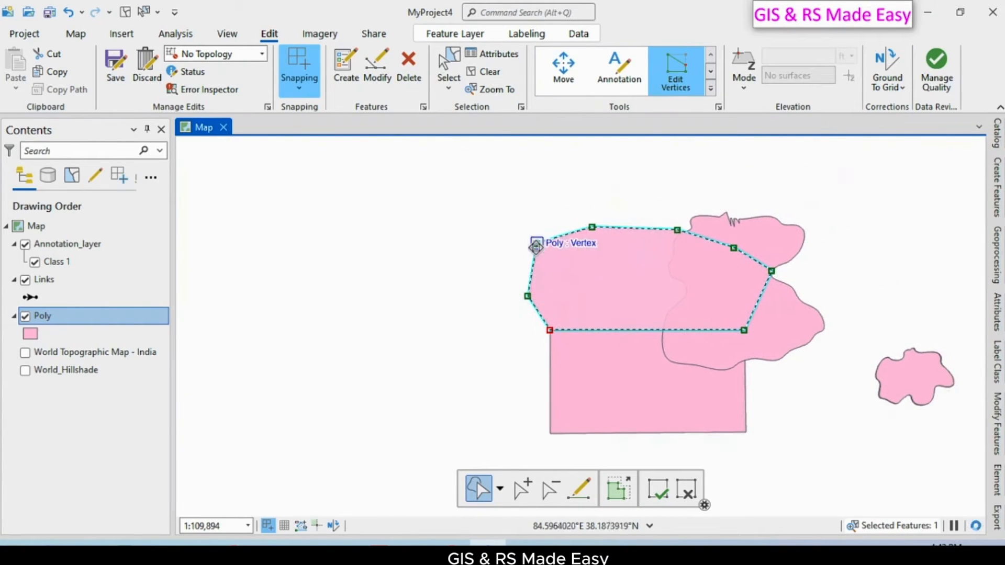
{"action": "left_click_drag", "start_coordinate": [537, 243], "coordinate": [515, 243]}
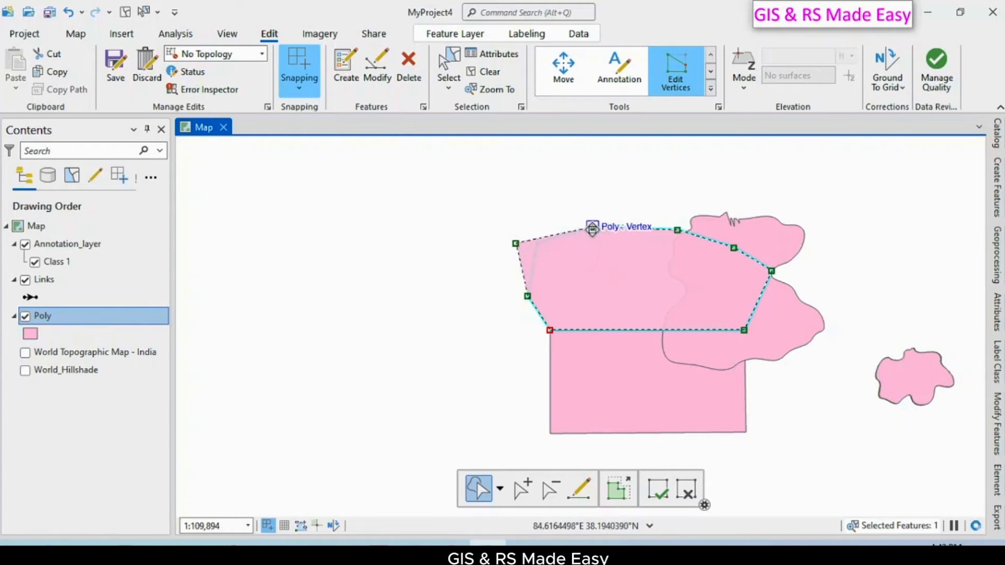
{"action": "left_click_drag", "start_coordinate": [591, 228], "coordinate": [587, 211]}
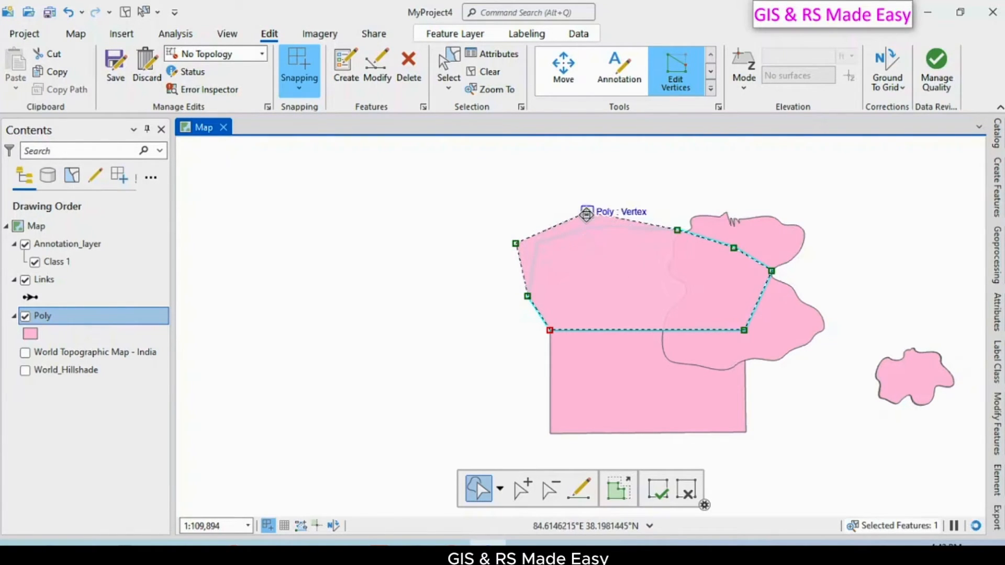
- Delete the angular polygon's peak vertex, pull the next vertex up and left into its place, and save the edits
{"action": "right_click", "coordinate": [588, 212]}
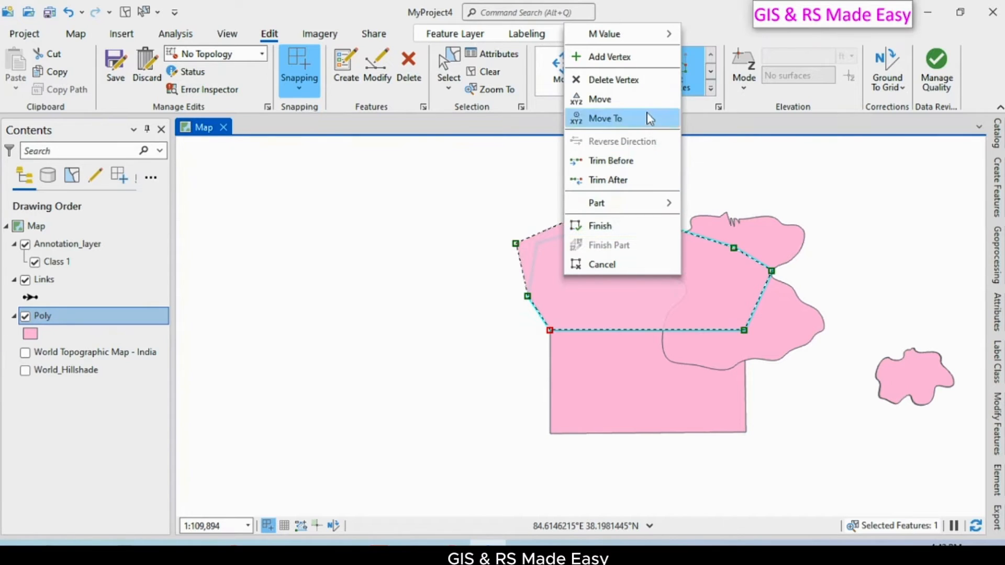
{"action": "left_click", "coordinate": [644, 83]}
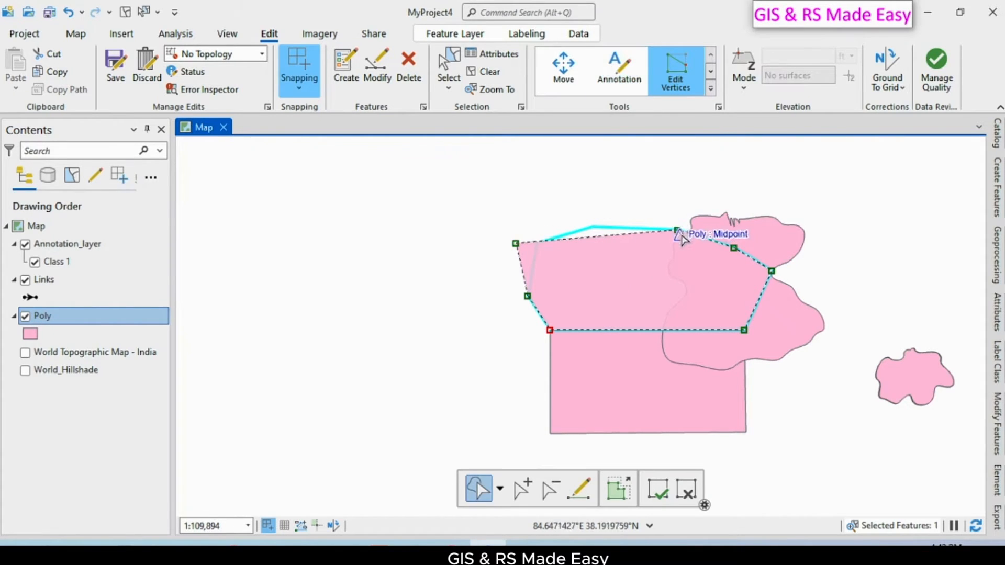
{"action": "mouse_move", "coordinate": [677, 230]}
{"action": "left_mouse_down"}
{"action": "mouse_move", "coordinate": [639, 249]}
{"action": "mouse_move", "coordinate": [612, 213]}
{"action": "left_mouse_up"}
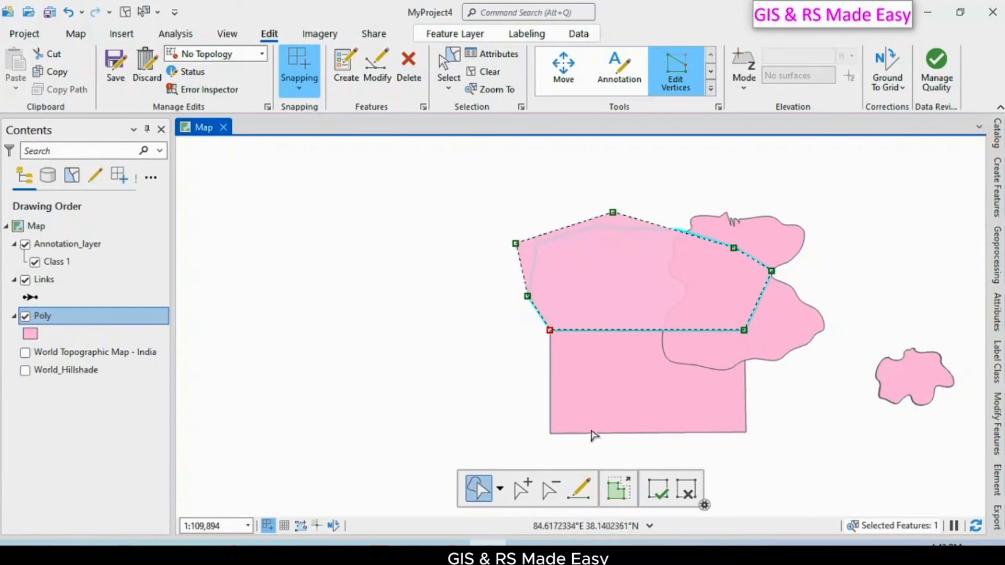
{"action": "left_click", "coordinate": [659, 493]}
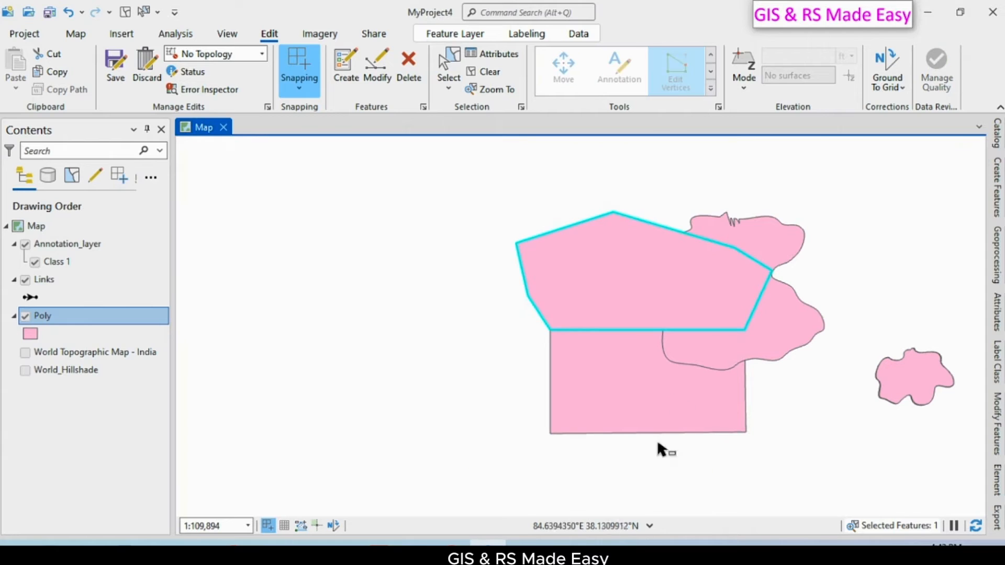
{"action": "left_click", "coordinate": [114, 81]}
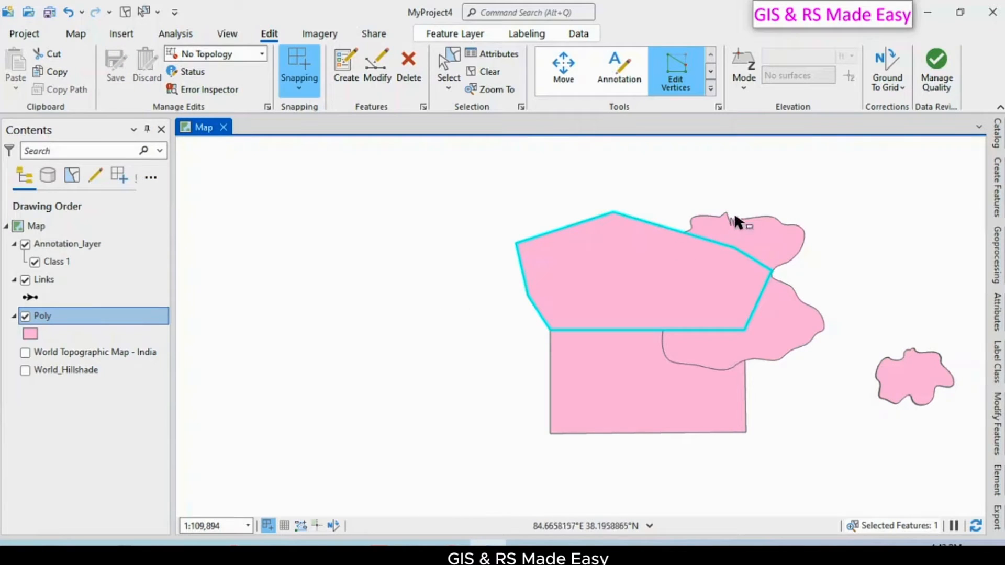
{"action": "left_click", "coordinate": [710, 90]}
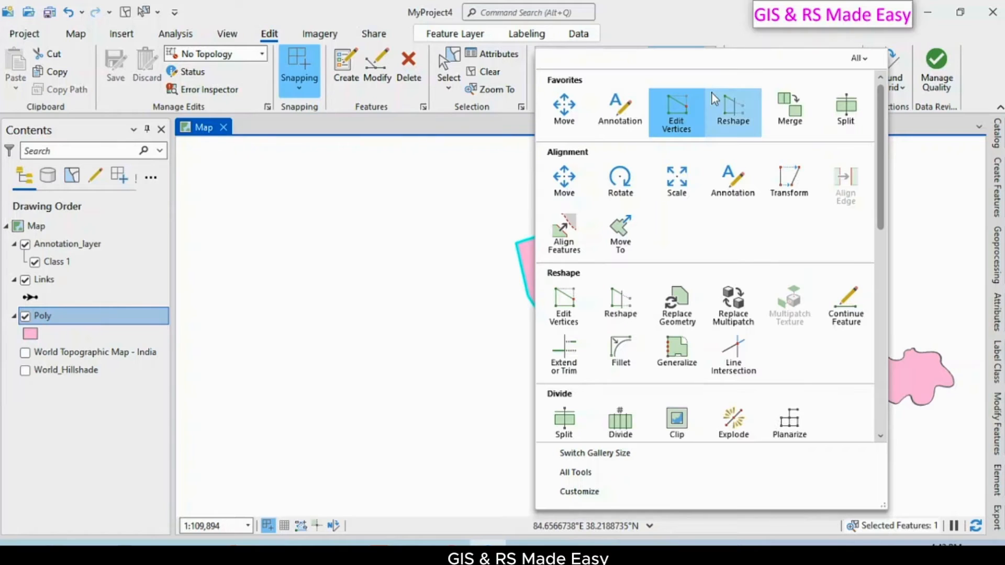
{"action": "left_click", "coordinate": [619, 314]}
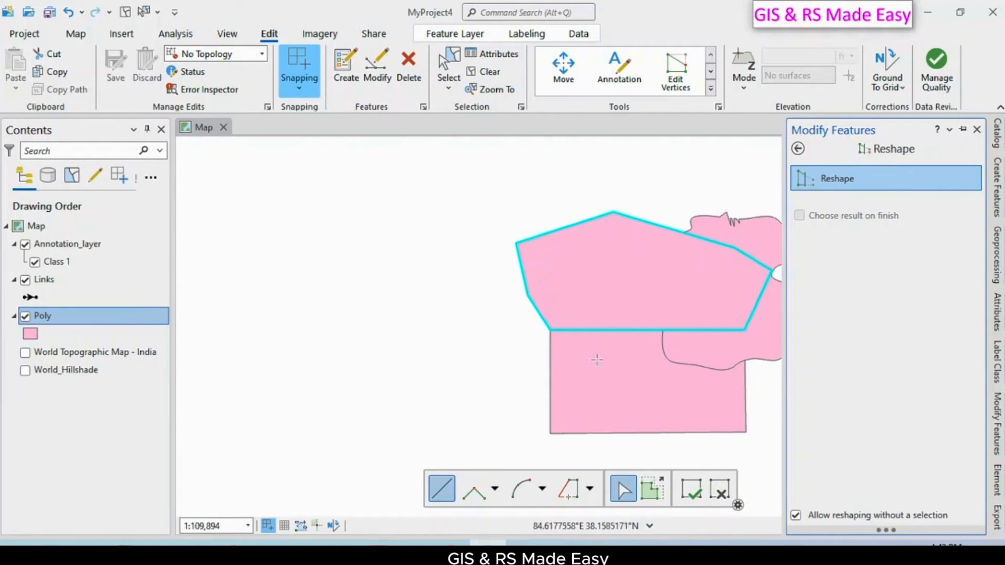
{"action": "left_click", "coordinate": [602, 369]}
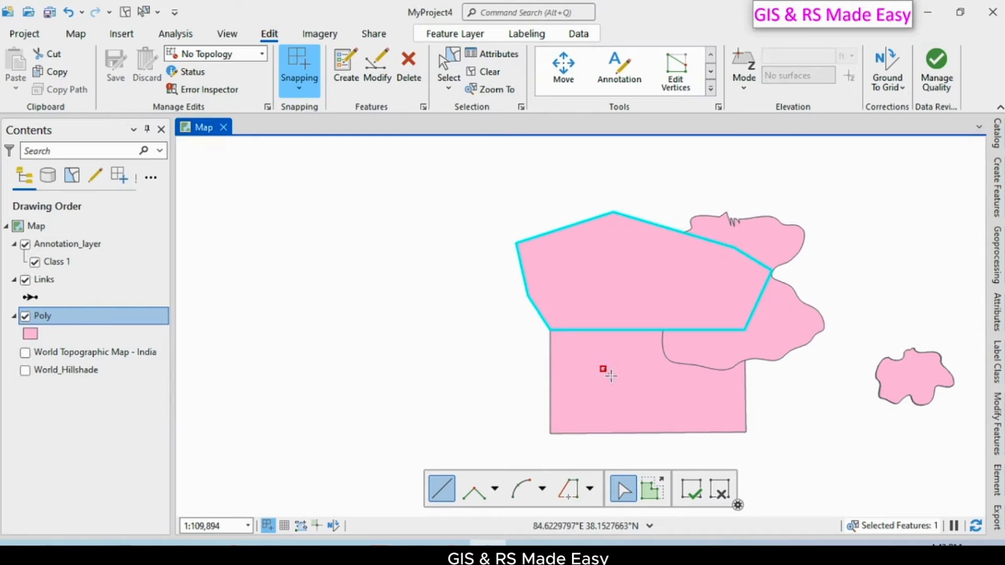
{"action": "key", "text": "Escape"}
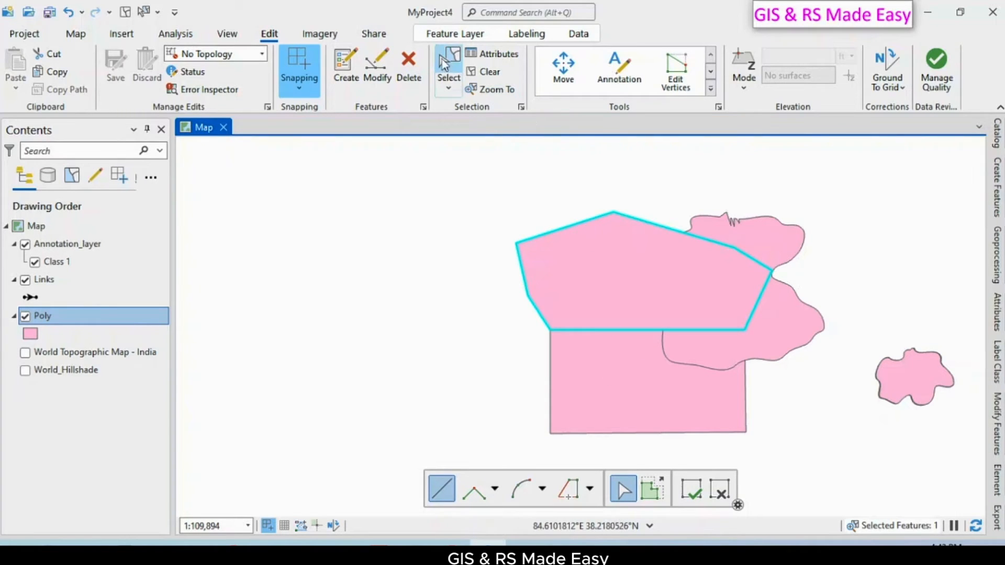
- Reshape the rectangular polygon with a jagged line that starts inside its lower-left corner, extends below it and ends inside its lower-right corner
{"action": "left_click", "coordinate": [448, 68]}
{"action": "left_click", "coordinate": [637, 376]}
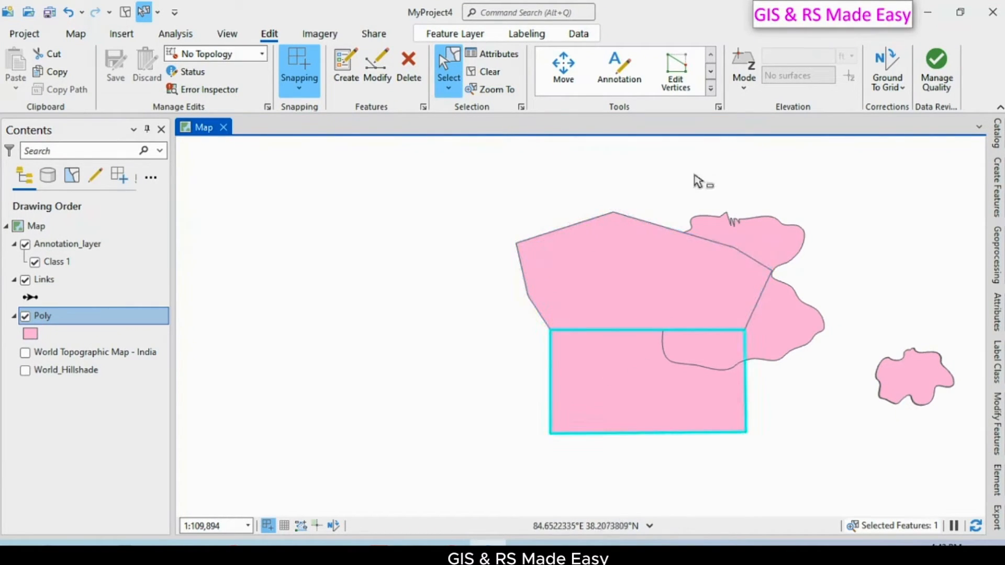
{"action": "left_click", "coordinate": [711, 88]}
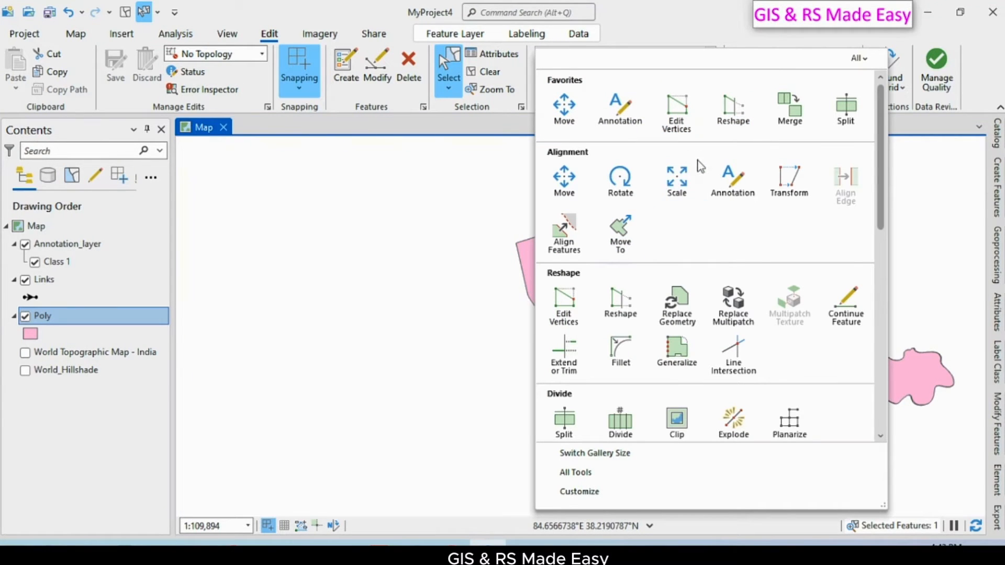
{"action": "left_click", "coordinate": [616, 305]}
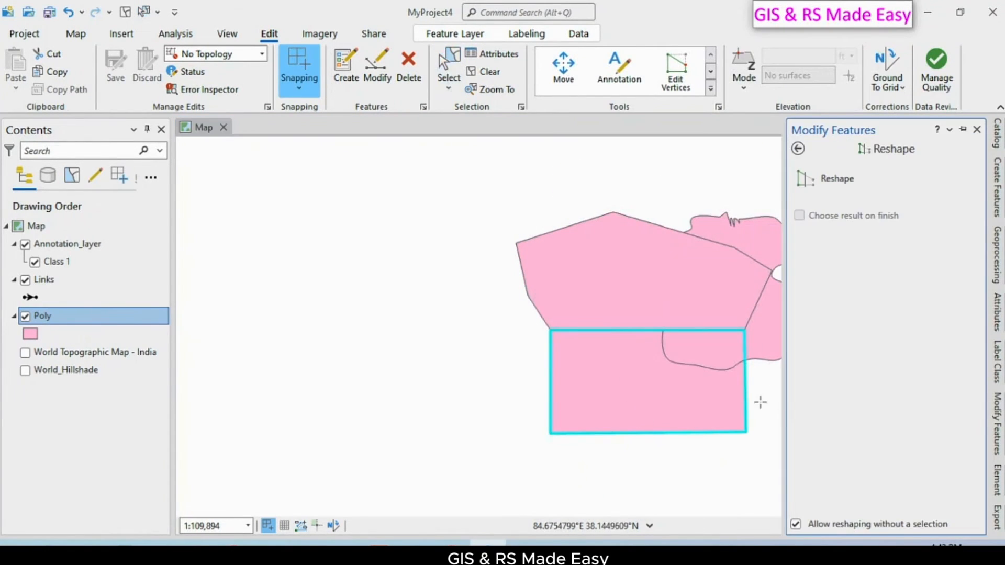
{"action": "mouse_move", "coordinate": [784, 318]}
{"action": "left_mouse_down"}
{"action": "mouse_move", "coordinate": [660, 34]}
{"action": "mouse_move", "coordinate": [687, 156]}
{"action": "left_mouse_up"}
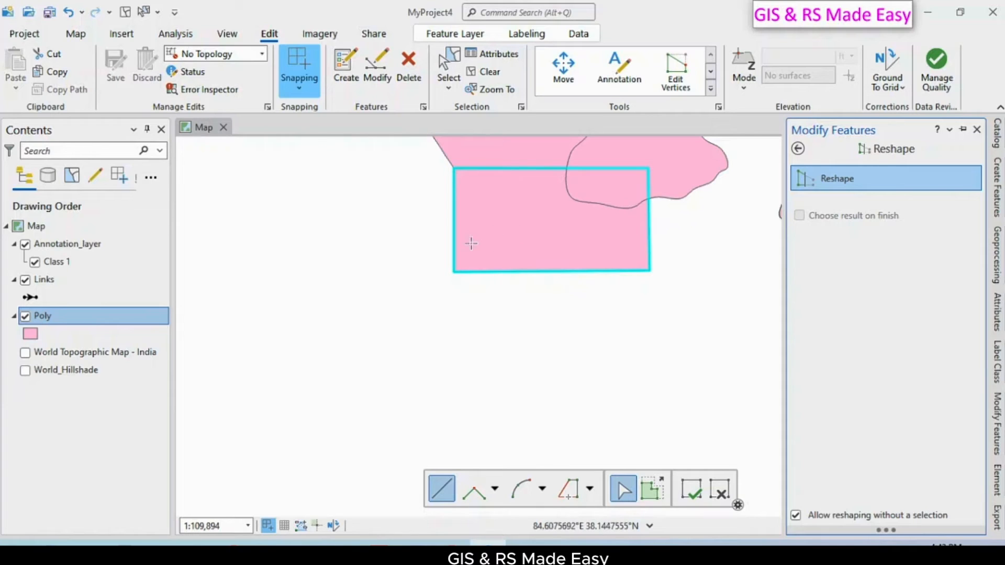
{"action": "left_click", "coordinate": [468, 252]}
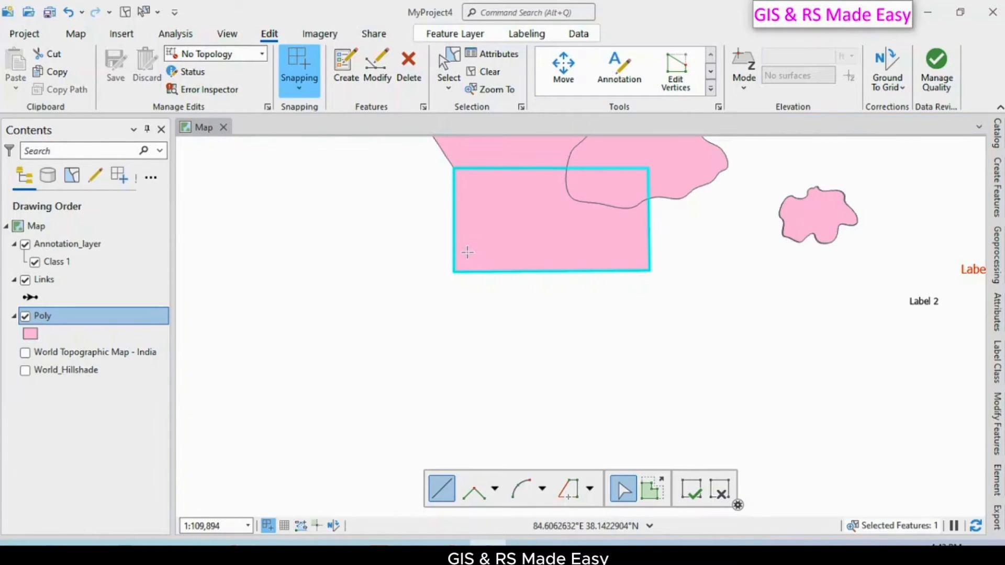
{"action": "left_click", "coordinate": [466, 252]}
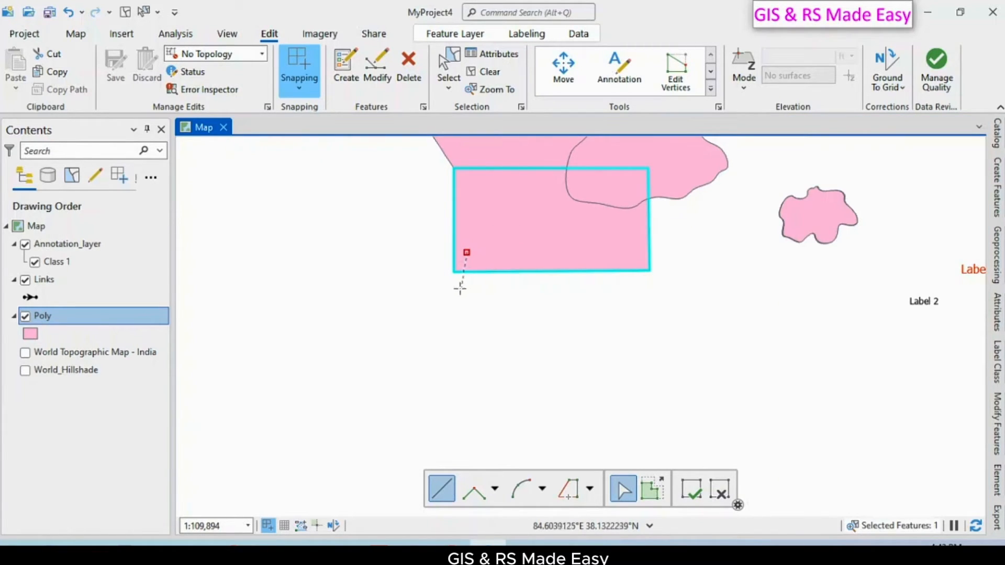
{"action": "left_click", "coordinate": [460, 292]}
{"action": "left_click", "coordinate": [459, 321]}
{"action": "left_click", "coordinate": [477, 332]}
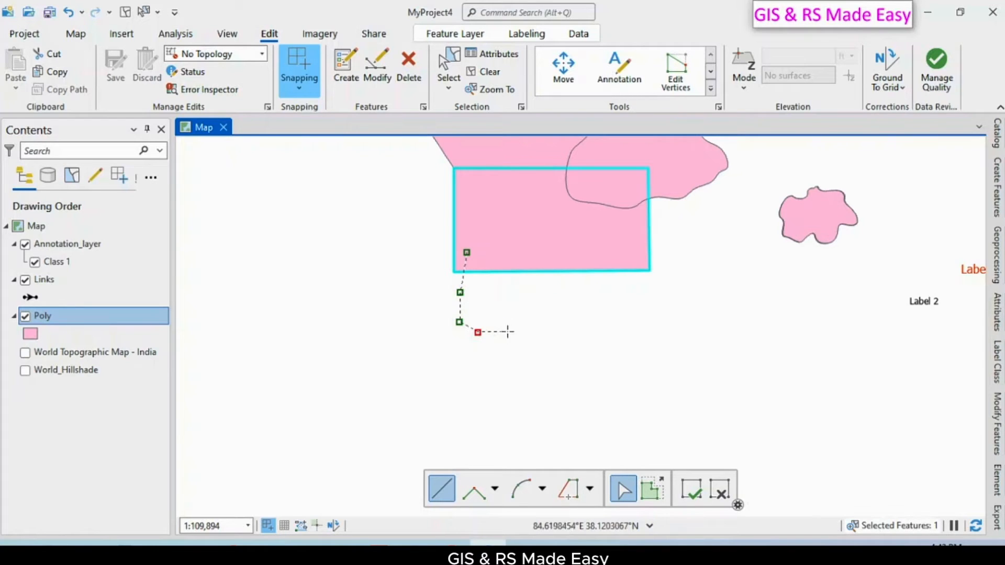
{"action": "left_click", "coordinate": [509, 332]}
{"action": "left_click", "coordinate": [525, 314]}
{"action": "left_click", "coordinate": [555, 330]}
{"action": "left_click", "coordinate": [572, 340]}
{"action": "left_click", "coordinate": [599, 327]}
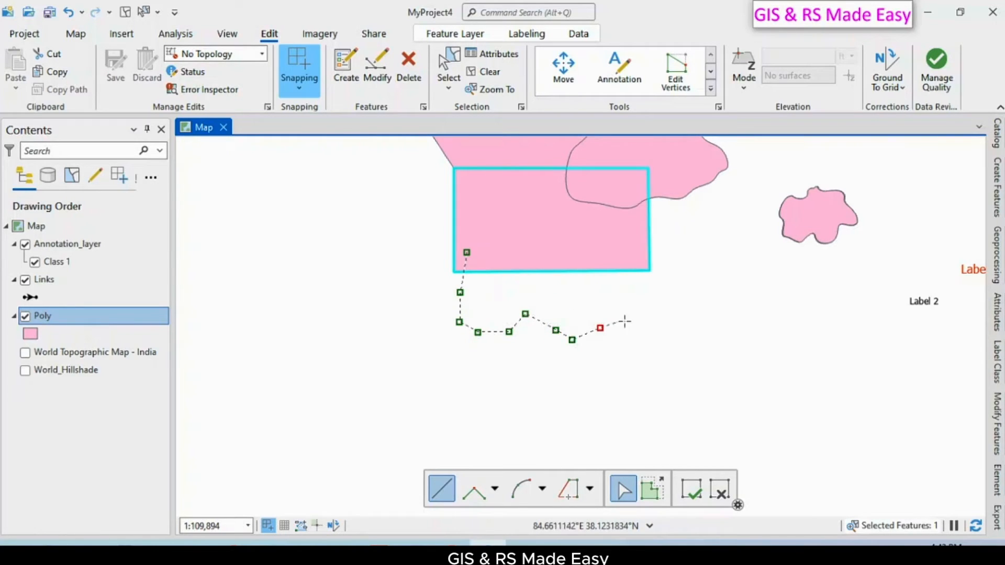
{"action": "left_click", "coordinate": [624, 320]}
{"action": "left_click", "coordinate": [657, 325]}
{"action": "left_click", "coordinate": [683, 303]}
{"action": "left_click", "coordinate": [683, 295]}
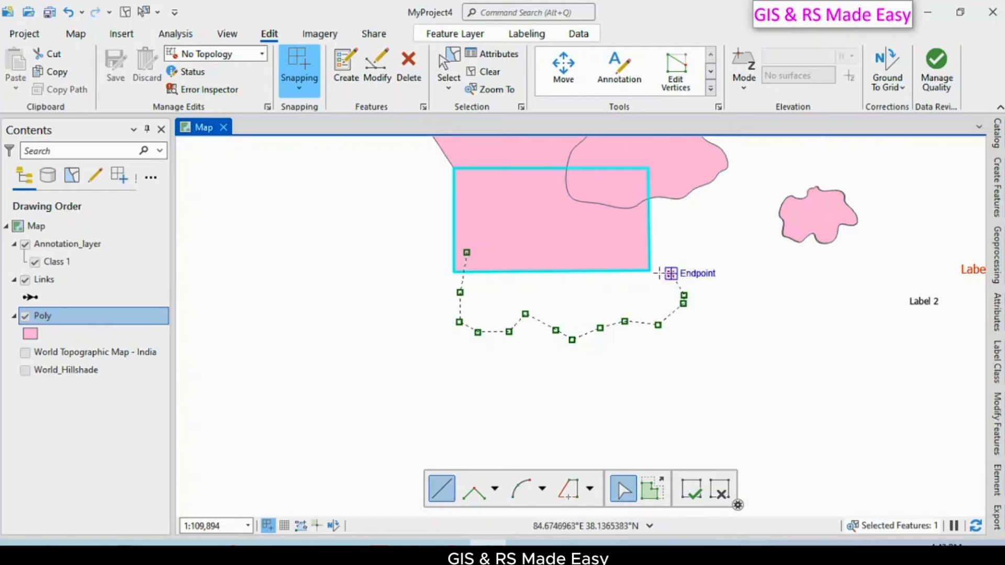
{"action": "left_click", "coordinate": [671, 274]}
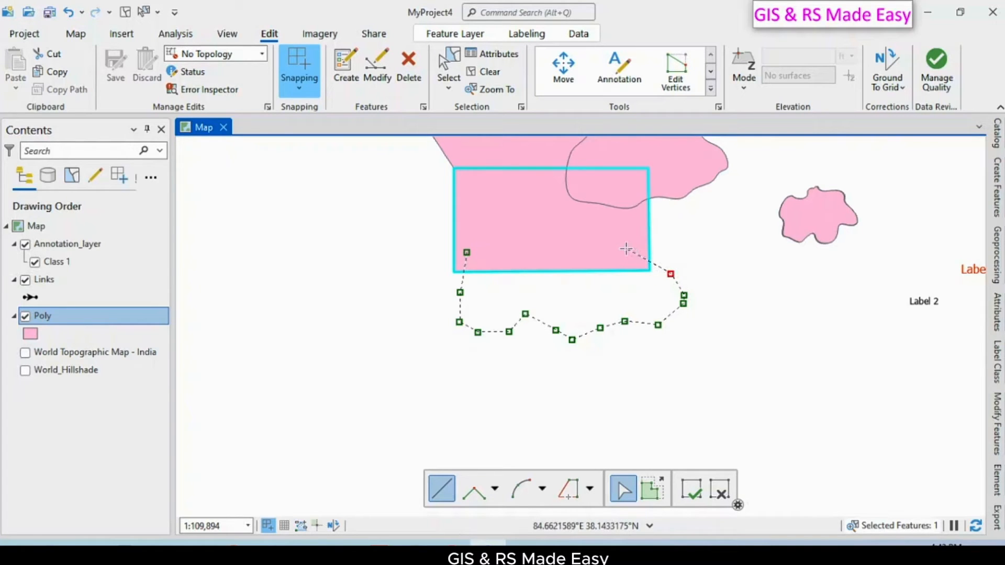
{"action": "double_click", "coordinate": [627, 249]}
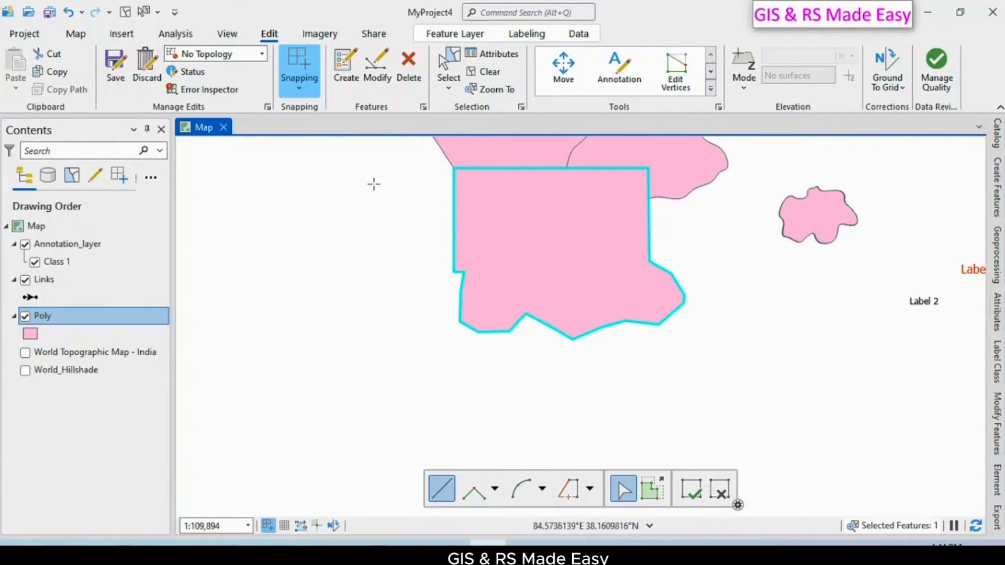
- Reshape the selected polygon with a curved line from beyond its left edge to below its bottom edge, removing the lower-left part, and save the edits
{"action": "left_click", "coordinate": [372, 184]}
{"action": "left_click", "coordinate": [410, 191]}
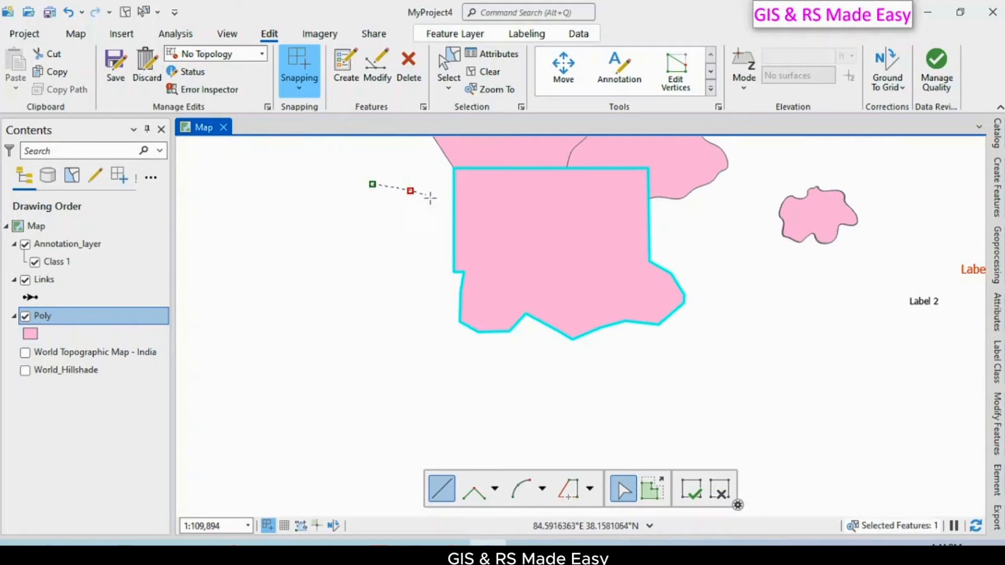
{"action": "left_click", "coordinate": [441, 206]}
{"action": "left_click", "coordinate": [470, 213]}
{"action": "left_click", "coordinate": [491, 238]}
{"action": "left_click", "coordinate": [503, 255]}
{"action": "left_click", "coordinate": [508, 281]}
{"action": "left_click", "coordinate": [506, 309]}
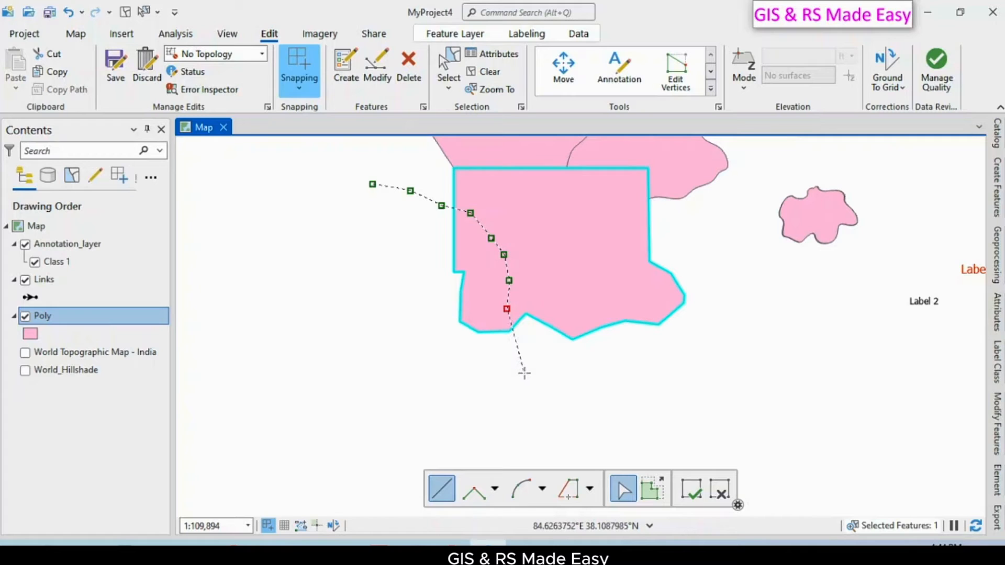
{"action": "right_click", "coordinate": [524, 374]}
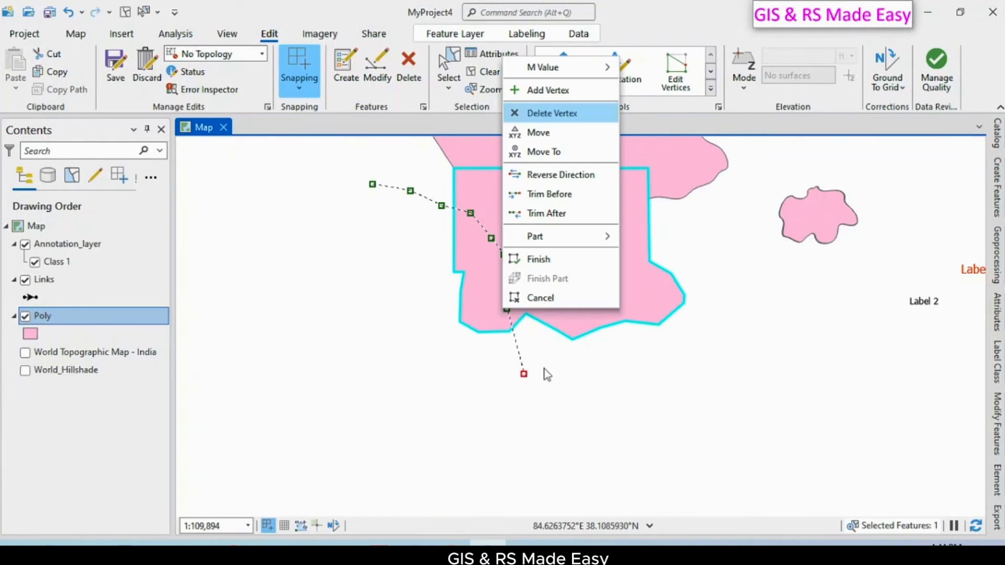
{"action": "left_click", "coordinate": [559, 258]}
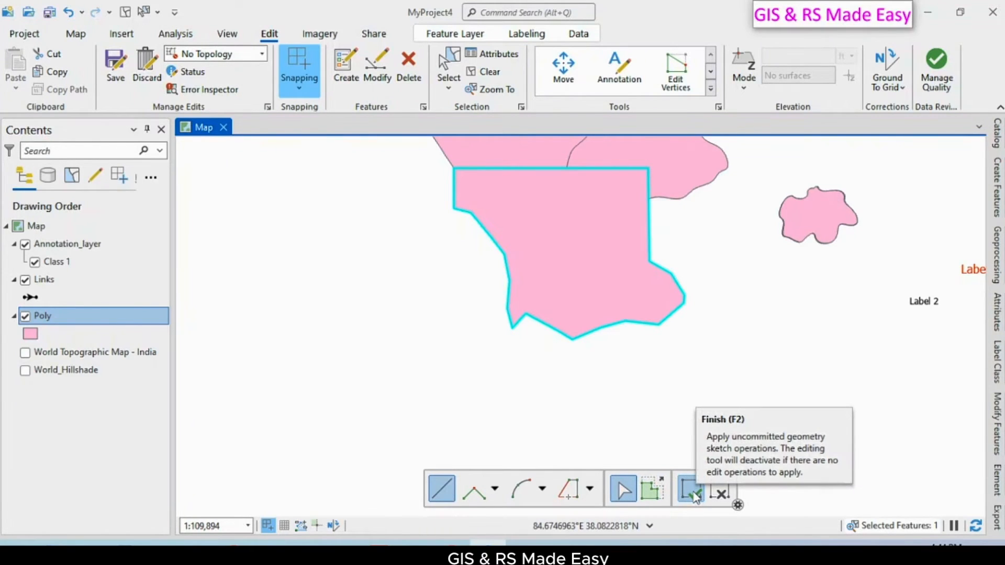
{"action": "left_click", "coordinate": [694, 495]}
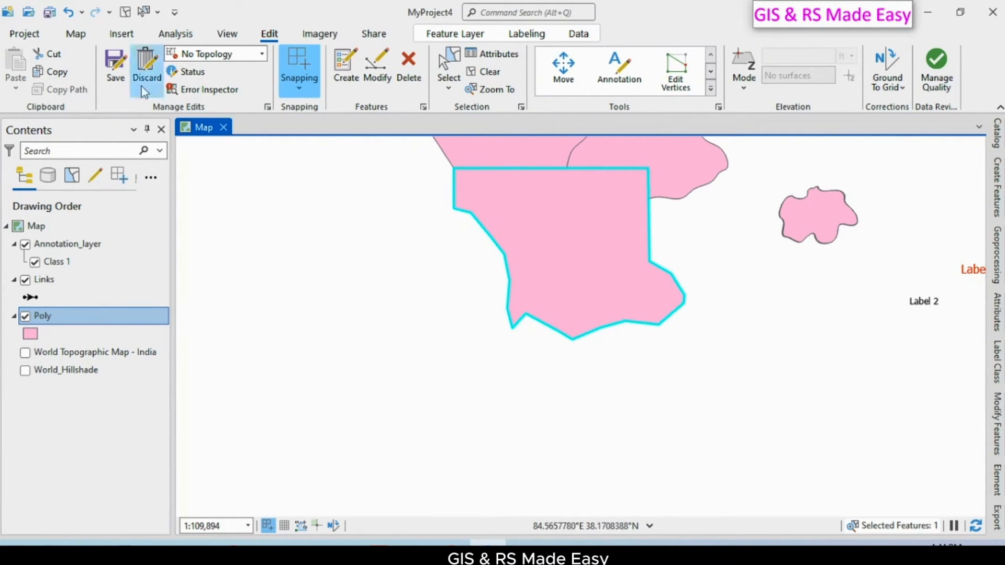
{"action": "left_click", "coordinate": [117, 85]}
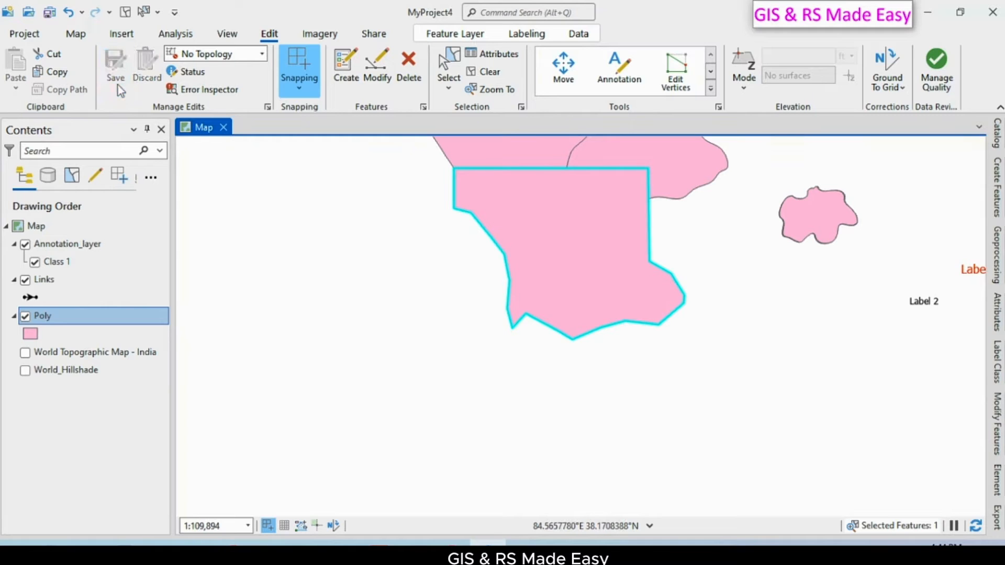
- Create a polygon in the Poly layer with a many-sided outline that has an inward notch on its right side
{"action": "left_click", "coordinate": [711, 88]}
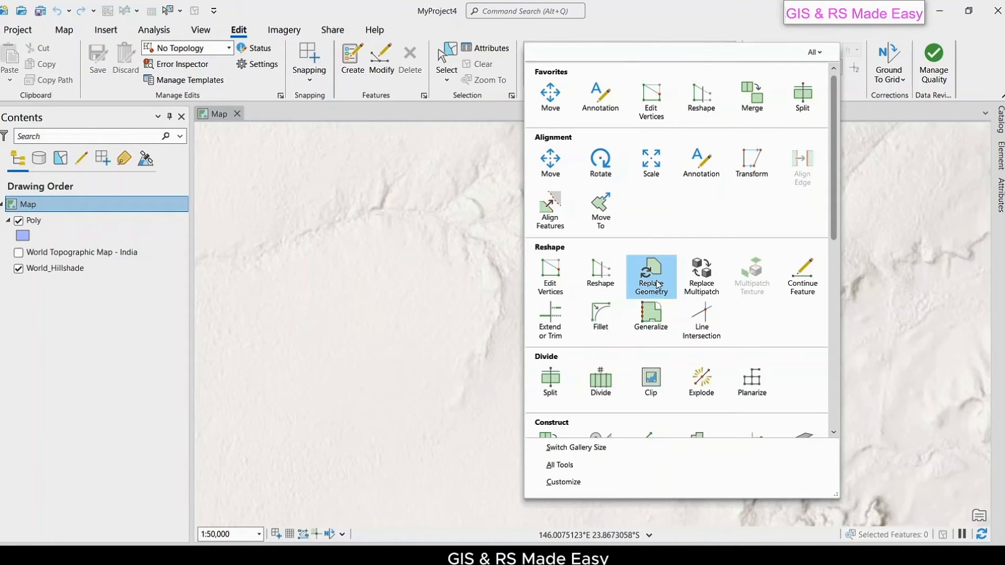
{"action": "left_click", "coordinate": [38, 222]}
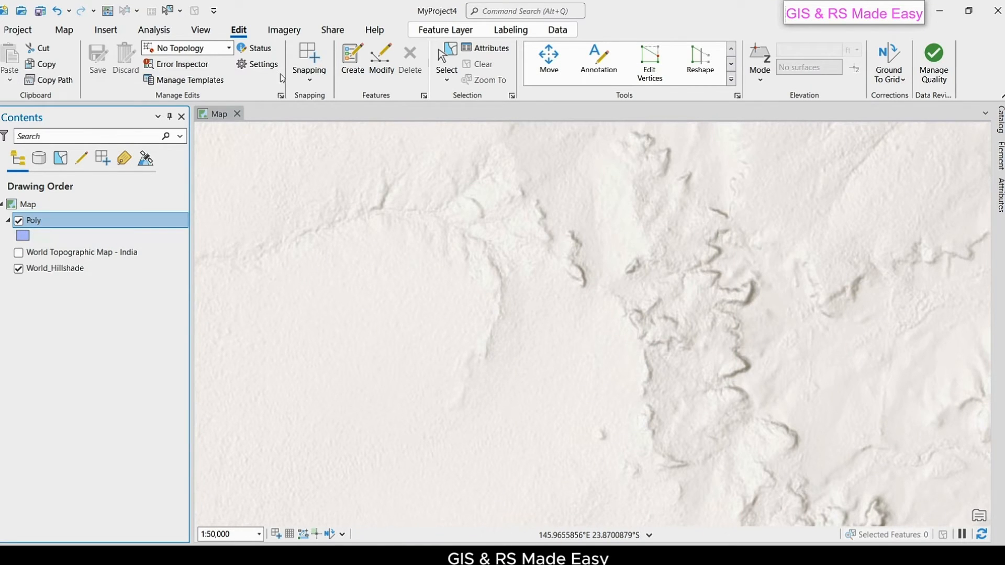
{"action": "left_click_drag", "start_coordinate": [406, 251], "coordinate": [480, 233]}
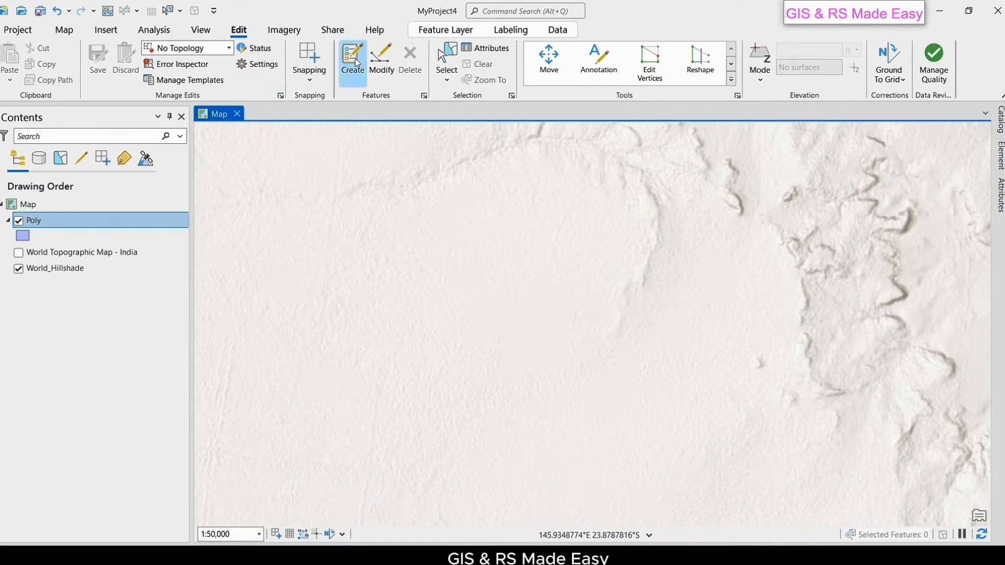
{"action": "left_click", "coordinate": [355, 58]}
{"action": "left_click", "coordinate": [808, 198]}
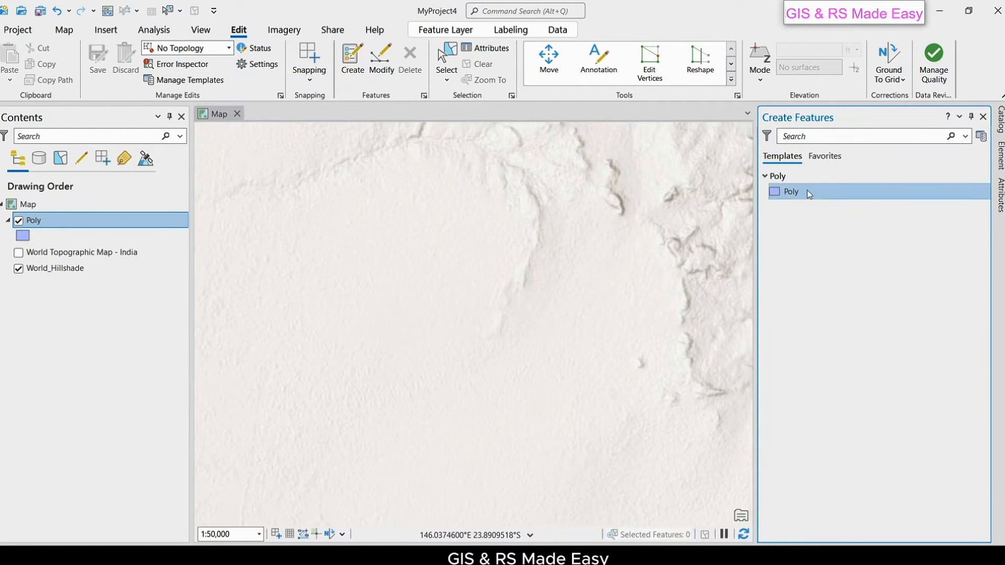
{"action": "left_click", "coordinate": [368, 238]}
{"action": "left_click", "coordinate": [306, 261]}
{"action": "left_click", "coordinate": [304, 304]}
{"action": "left_click", "coordinate": [306, 355]}
{"action": "left_click", "coordinate": [353, 398]}
{"action": "left_click", "coordinate": [397, 403]}
{"action": "left_click", "coordinate": [442, 394]}
{"action": "left_click", "coordinate": [468, 348]}
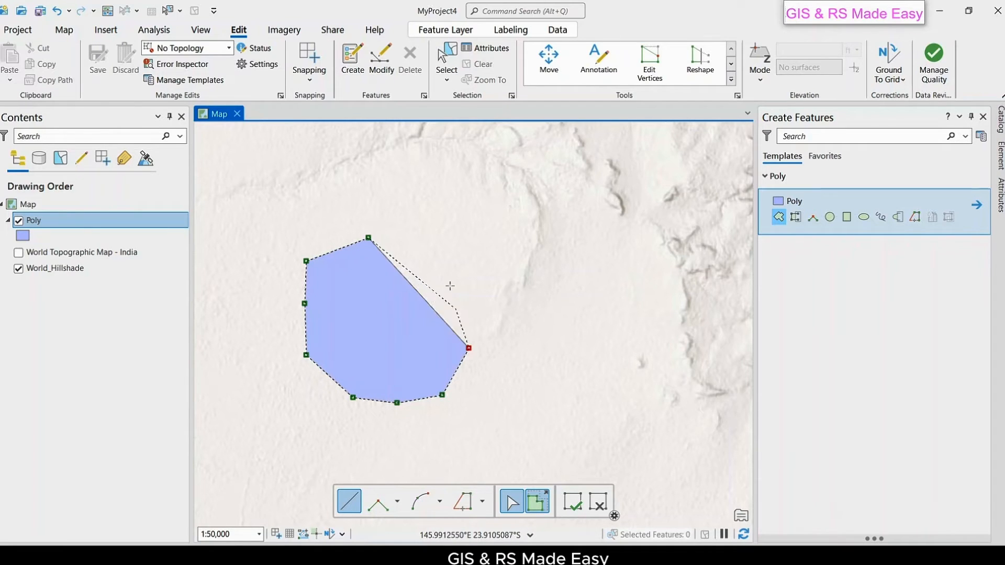
{"action": "left_click", "coordinate": [449, 295]}
{"action": "left_click", "coordinate": [476, 258]}
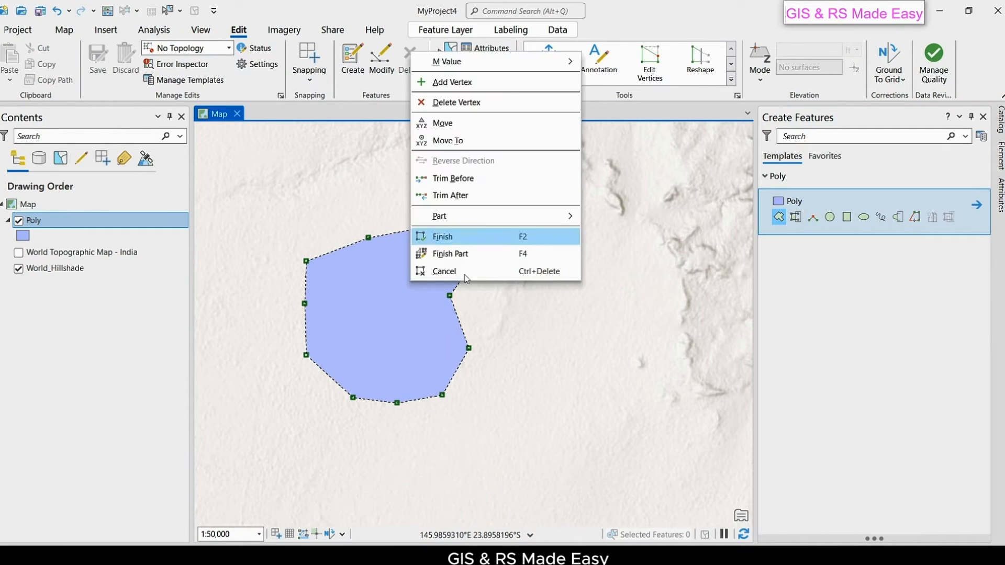
{"action": "right_click", "coordinate": [428, 226]}
{"action": "left_click", "coordinate": [443, 237]}
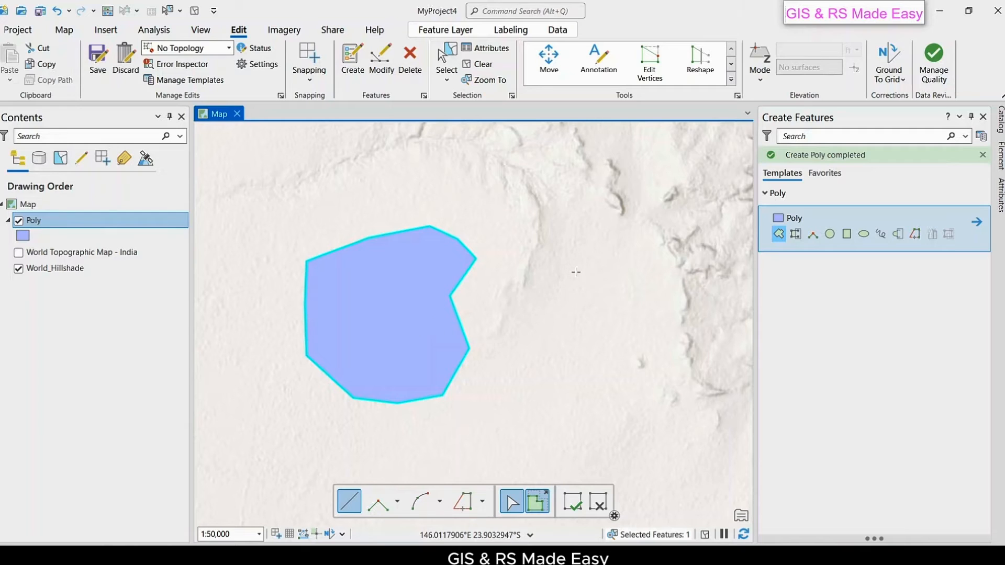
- Replace the selected polygon's geometry with a larger rounded outline drawn to its right, and save the edits
{"action": "left_click", "coordinate": [731, 80]}
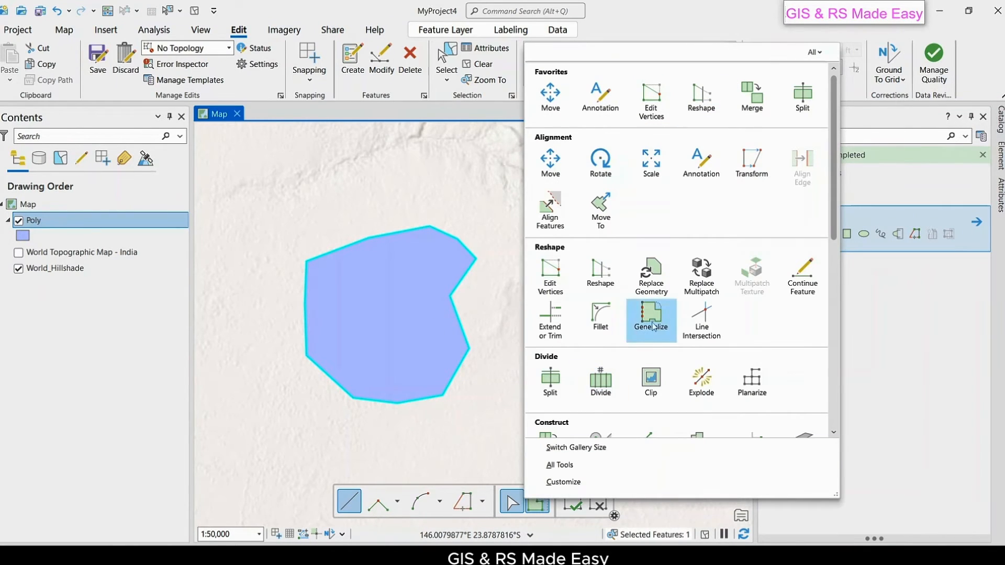
{"action": "left_click", "coordinate": [659, 289]}
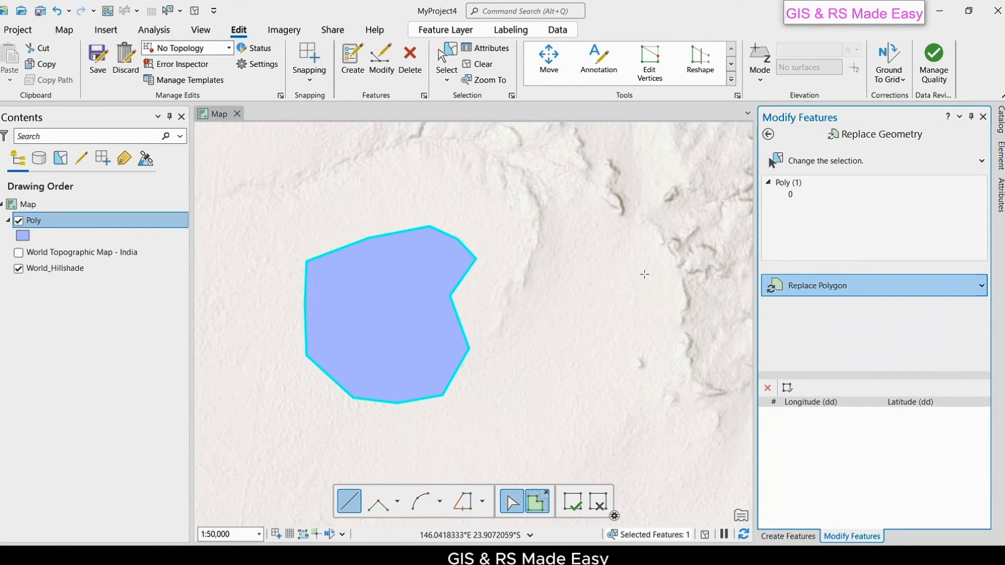
{"action": "left_click_drag", "start_coordinate": [585, 291], "coordinate": [490, 286]}
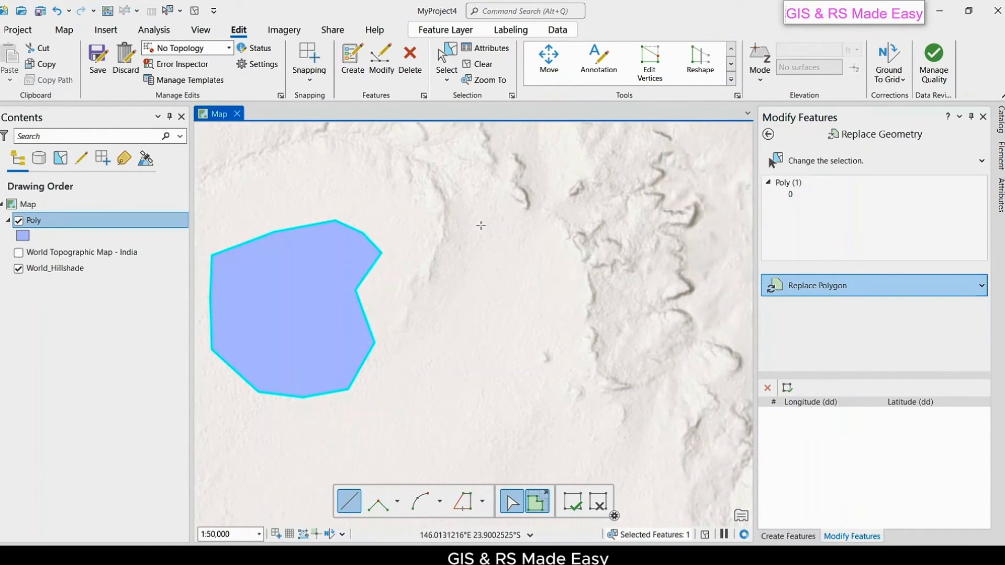
{"action": "left_click", "coordinate": [430, 170]}
{"action": "left_click", "coordinate": [414, 194]}
{"action": "left_click", "coordinate": [405, 222]}
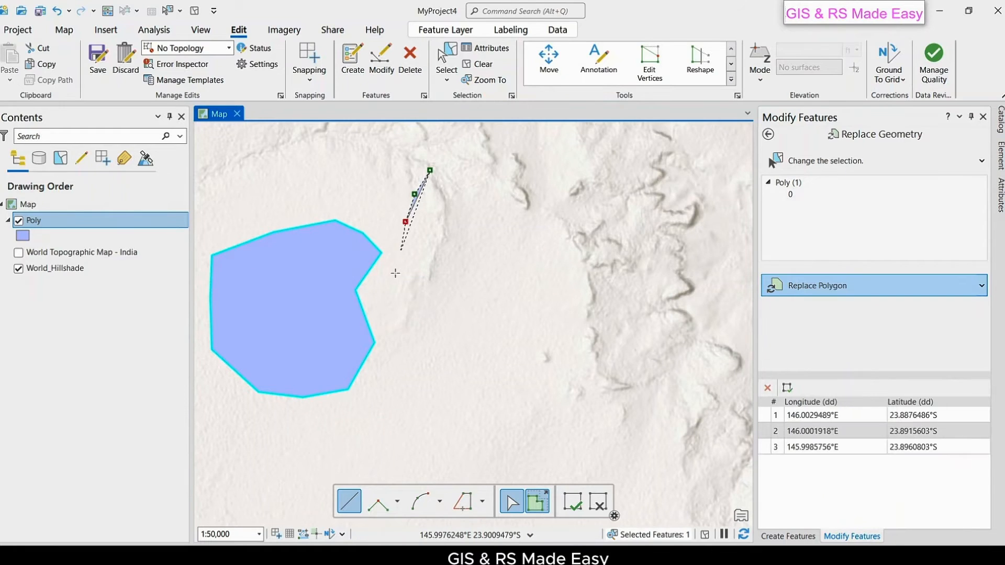
{"action": "left_click", "coordinate": [395, 263]}
{"action": "left_click", "coordinate": [395, 308]}
{"action": "left_click", "coordinate": [410, 334]}
{"action": "left_click", "coordinate": [435, 372]}
{"action": "left_click", "coordinate": [470, 391]}
{"action": "left_click", "coordinate": [498, 396]}
{"action": "left_click", "coordinate": [512, 388]}
{"action": "left_click", "coordinate": [574, 357]}
{"action": "left_click", "coordinate": [588, 347]}
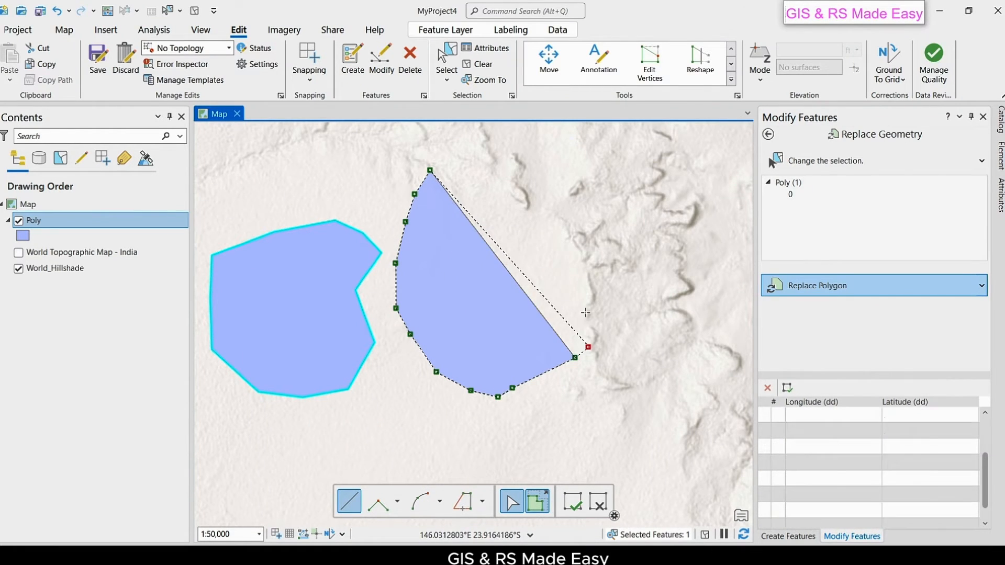
{"action": "left_click", "coordinate": [585, 313]}
{"action": "left_click", "coordinate": [579, 277]}
{"action": "left_click", "coordinate": [561, 174]}
{"action": "left_click", "coordinate": [555, 159]}
{"action": "left_click", "coordinate": [522, 155]}
{"action": "left_click", "coordinate": [494, 158]}
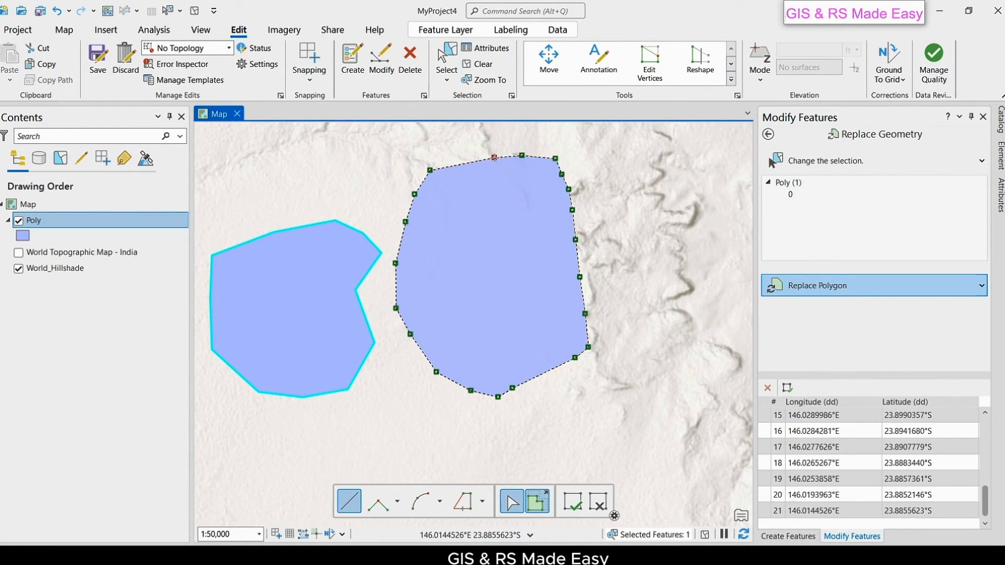
{"action": "right_click", "coordinate": [494, 158]}
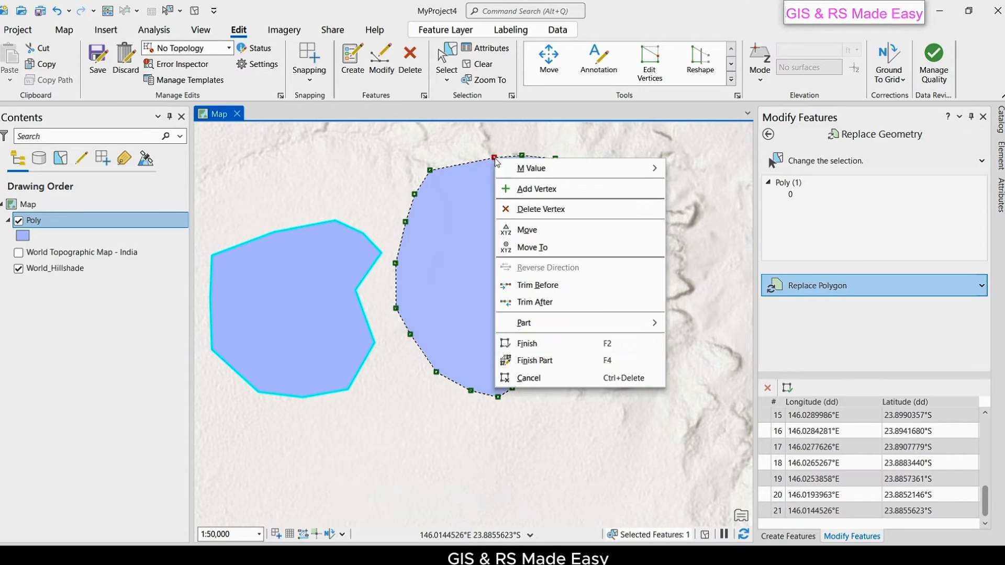
{"action": "left_click", "coordinate": [541, 341]}
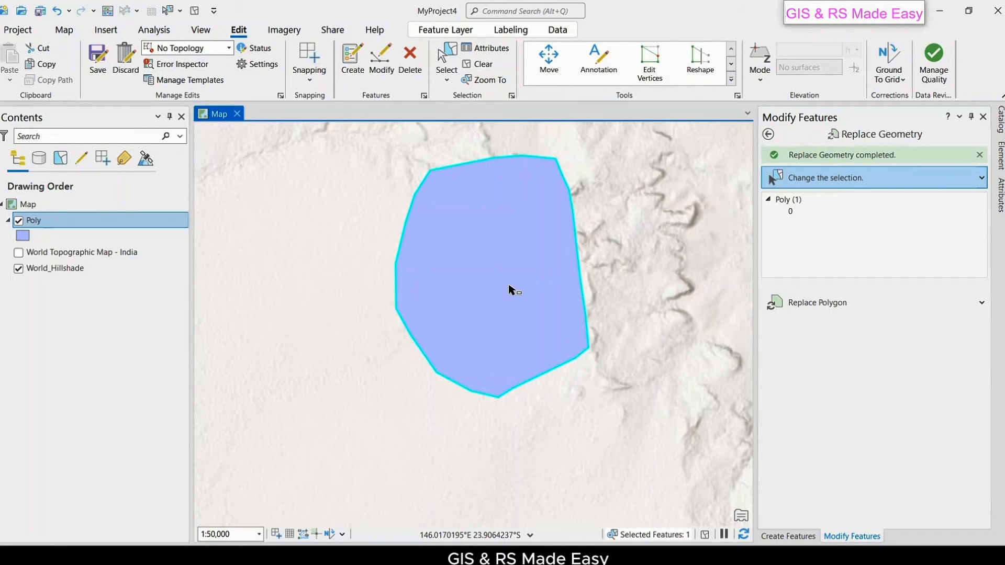
{"action": "left_click", "coordinate": [95, 73]}
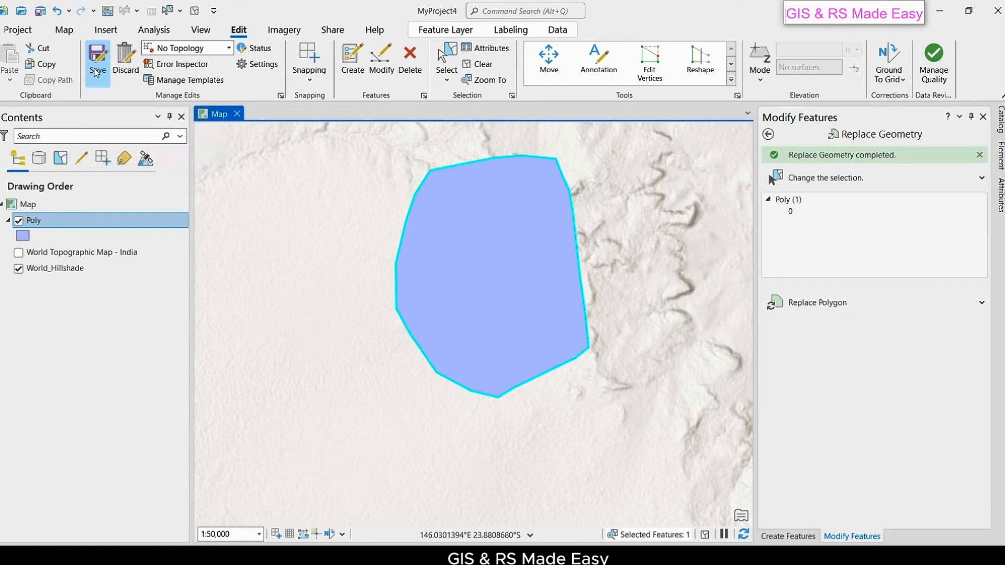
- Create another Poly polygon on an empty part of the map, with a small notch near its upper-right corner, and save the edits
{"action": "left_click", "coordinate": [731, 79]}
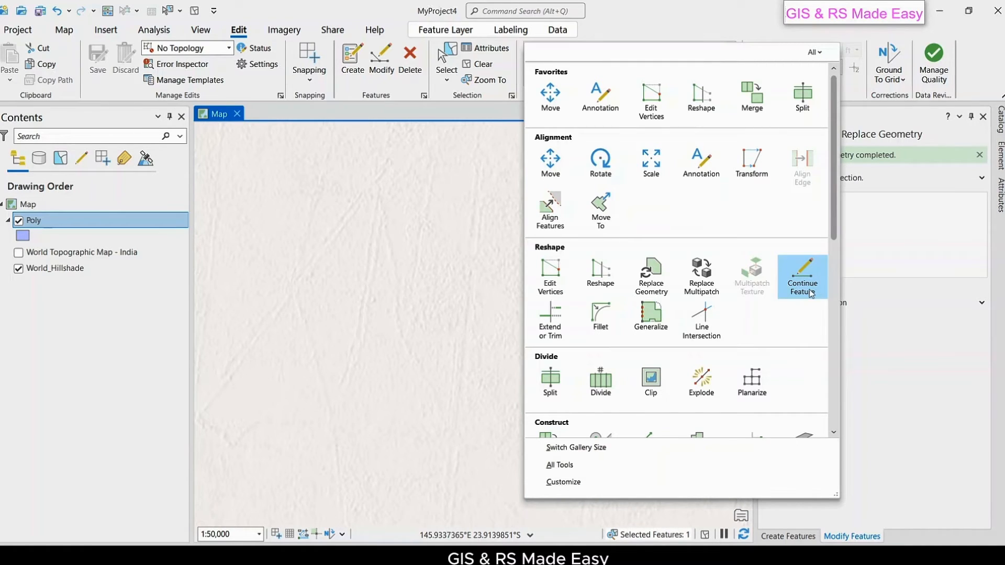
{"action": "left_click", "coordinate": [137, 221]}
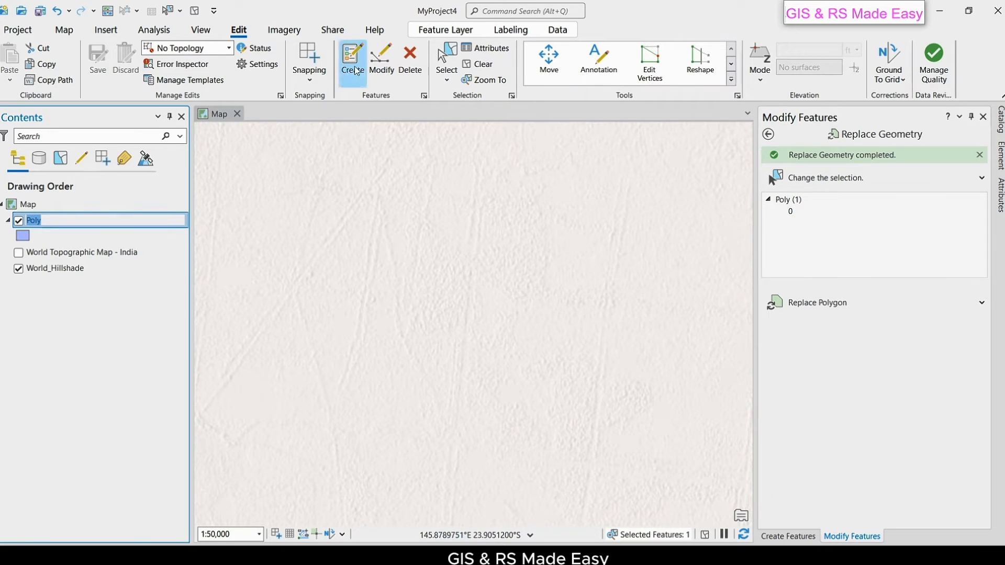
{"action": "left_click", "coordinate": [352, 61]}
{"action": "left_click", "coordinate": [778, 234]}
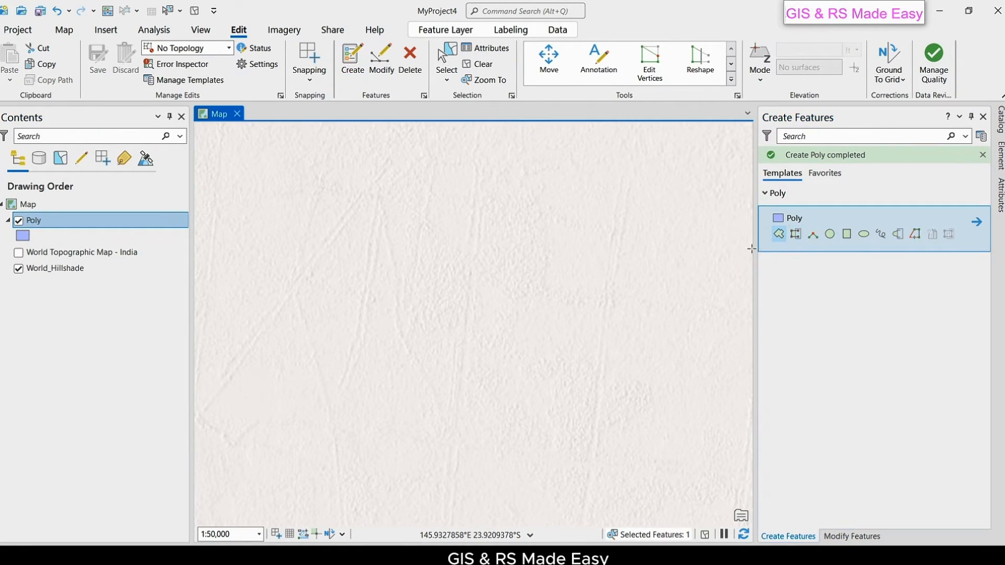
{"action": "left_click", "coordinate": [286, 248]}
{"action": "left_click", "coordinate": [271, 354]}
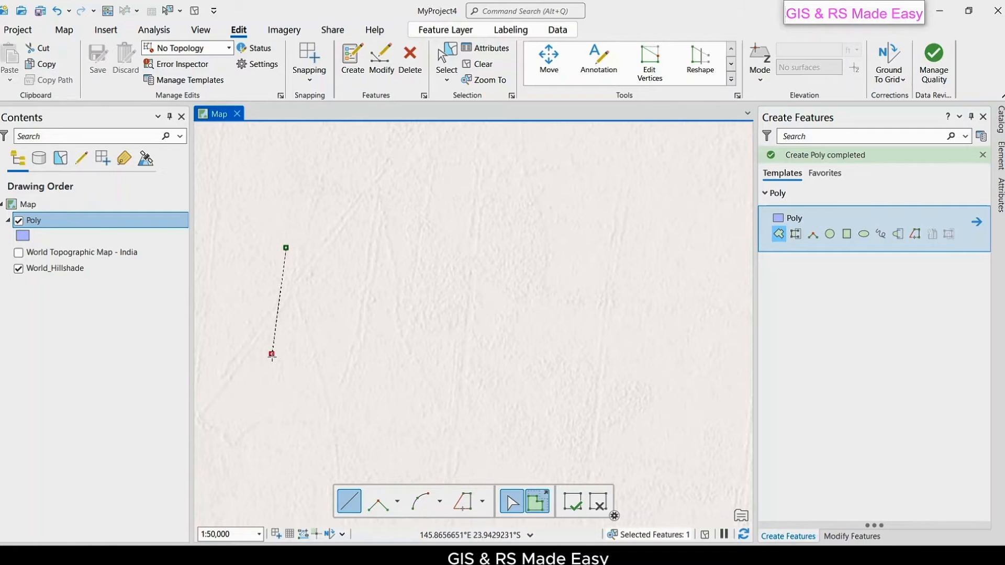
{"action": "left_click", "coordinate": [335, 407]}
{"action": "left_click", "coordinate": [421, 395]}
{"action": "left_click", "coordinate": [431, 317]}
{"action": "left_click", "coordinate": [404, 259]}
{"action": "left_click", "coordinate": [417, 230]}
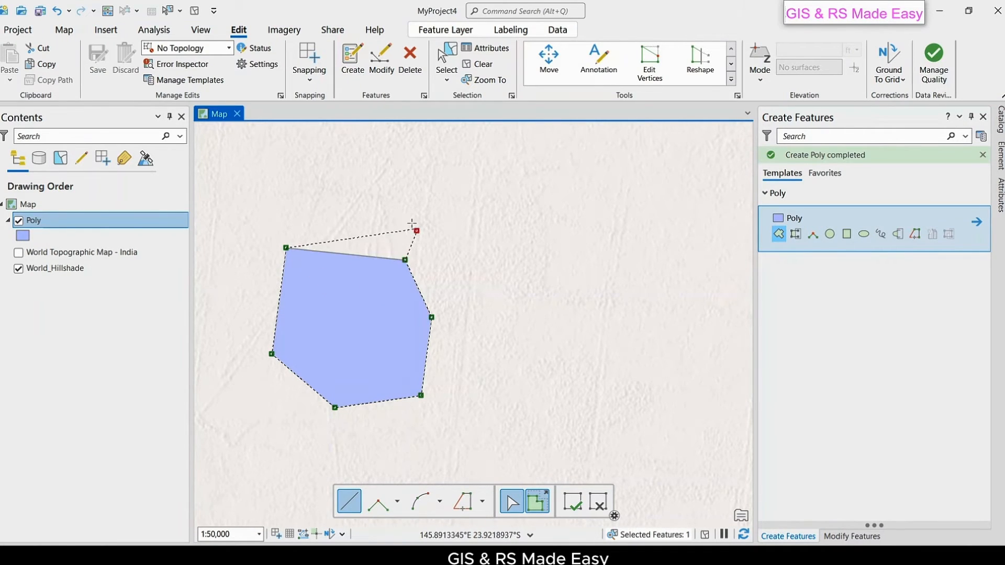
{"action": "right_click", "coordinate": [349, 236]}
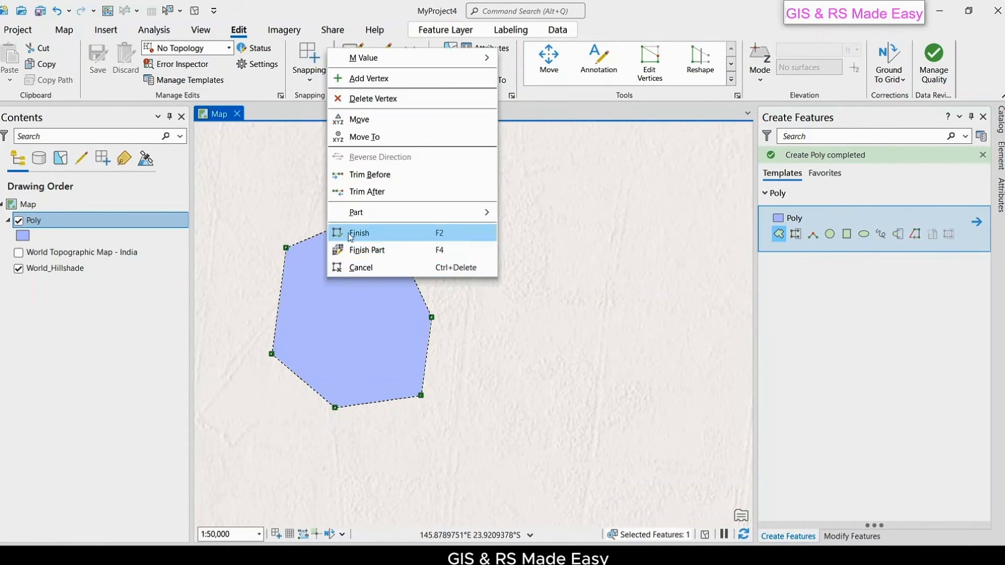
{"action": "left_click", "coordinate": [373, 237]}
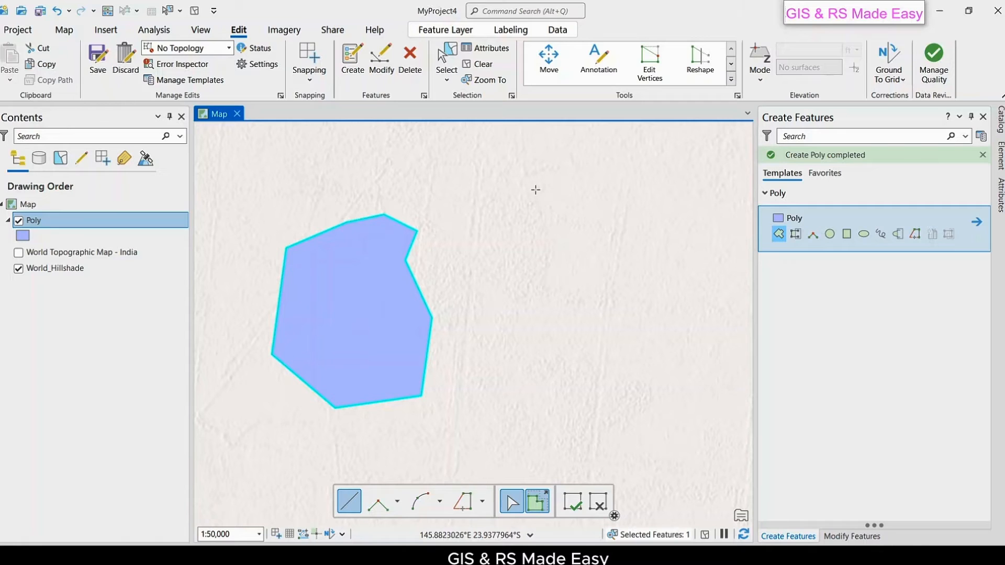
{"action": "left_click", "coordinate": [731, 80]}
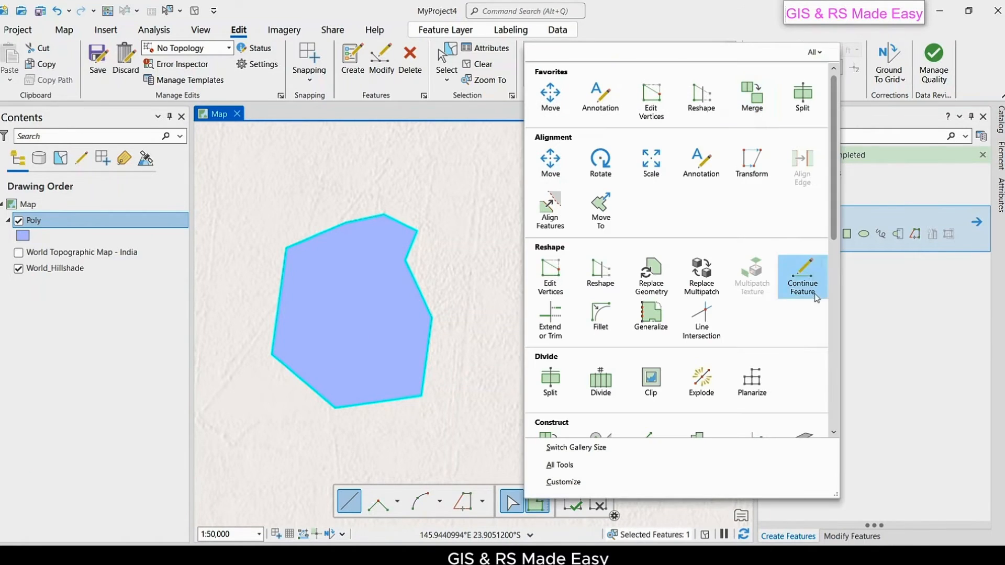
{"action": "left_click", "coordinate": [320, 8]}
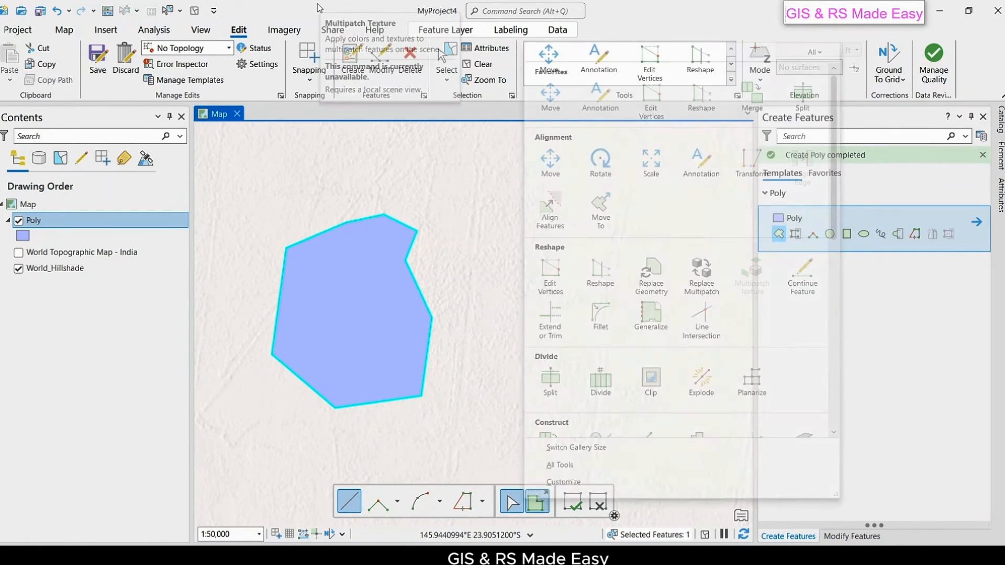
{"action": "left_click", "coordinate": [101, 71]}
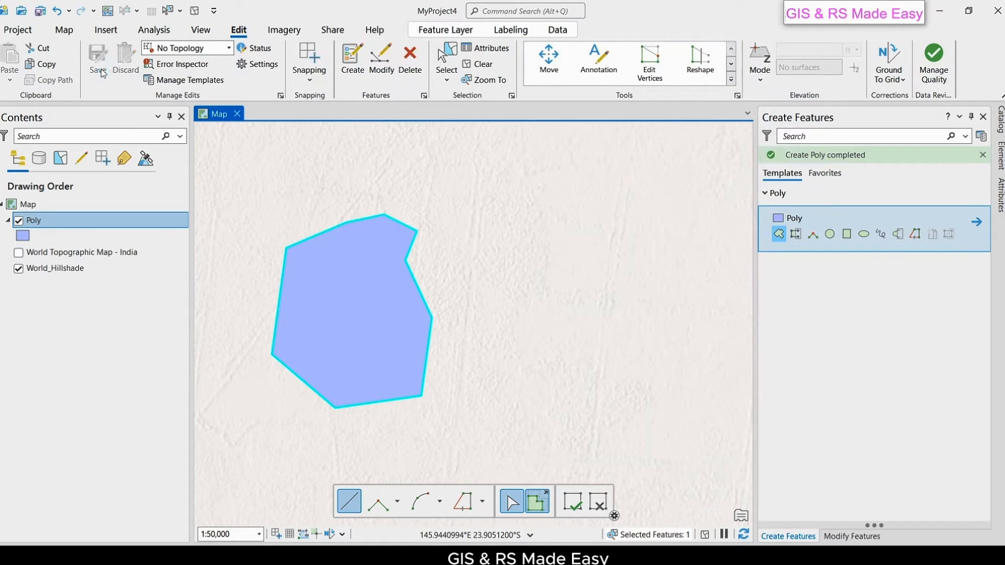
- Use Continue Feature to add a second, larger many-sided part to the right of the selected polygon, and save the edits
{"action": "left_click", "coordinate": [731, 80]}
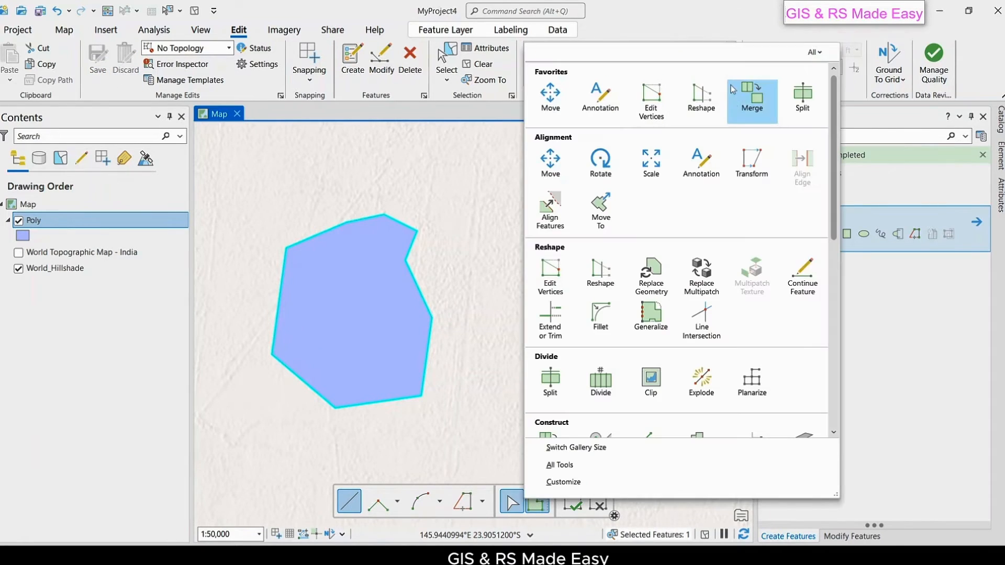
{"action": "left_click", "coordinate": [804, 287]}
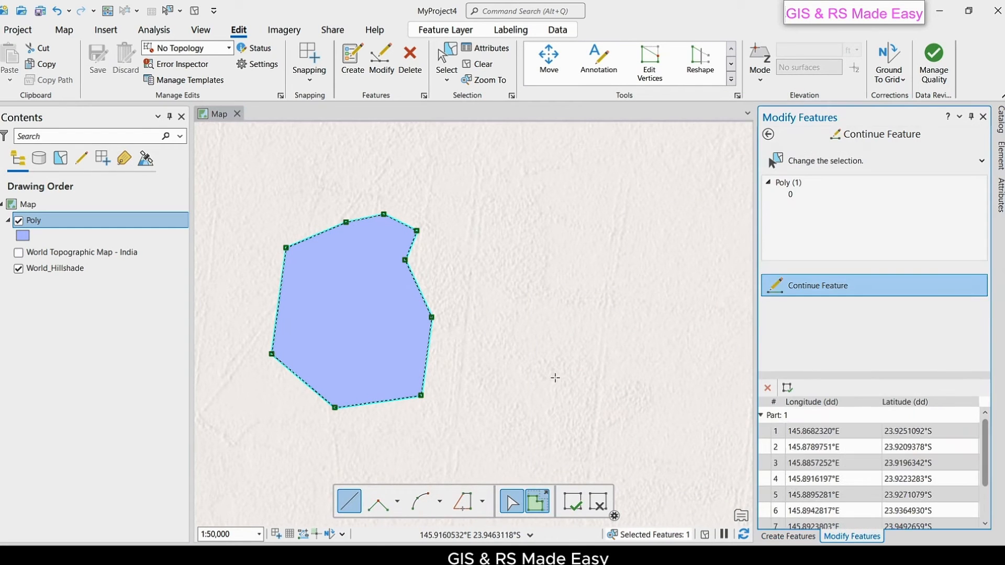
{"action": "left_click_drag", "start_coordinate": [555, 377], "coordinate": [475, 333]}
{"action": "scroll", "coordinate": [409, 291], "scroll_direction": "down", "scroll_amount": 1}
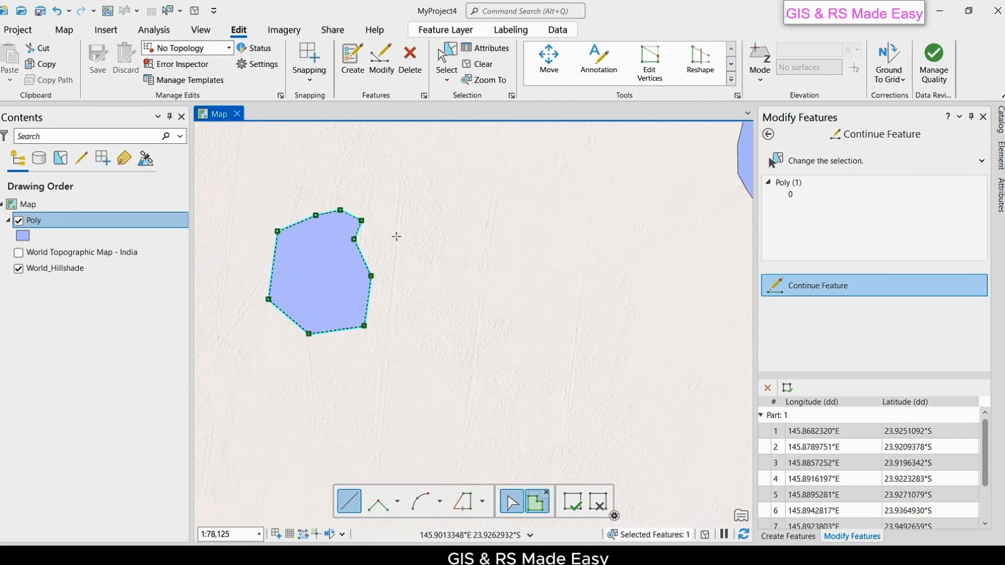
{"action": "left_click", "coordinate": [396, 237]}
{"action": "left_click", "coordinate": [393, 319]}
{"action": "left_click", "coordinate": [412, 358]}
{"action": "left_click", "coordinate": [505, 361]}
{"action": "left_click", "coordinate": [543, 330]}
{"action": "left_click", "coordinate": [501, 250]}
{"action": "left_click", "coordinate": [479, 209]}
{"action": "left_click", "coordinate": [449, 192]}
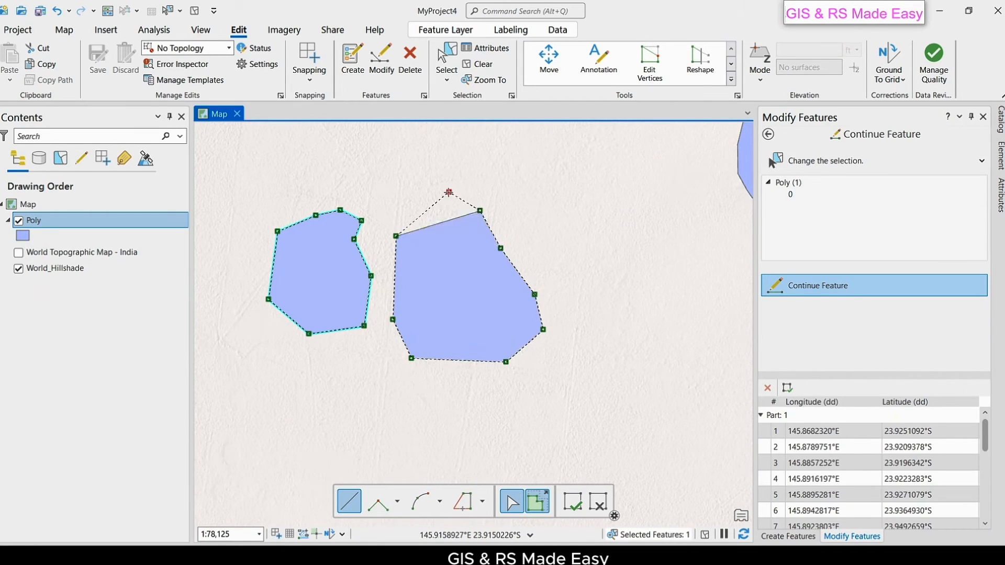
{"action": "right_click", "coordinate": [450, 192]}
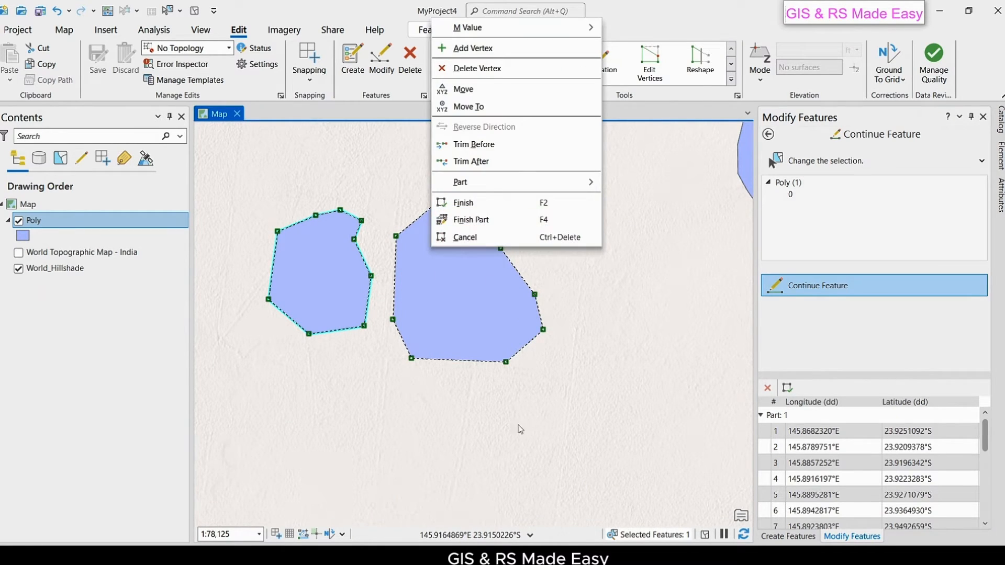
{"action": "left_click", "coordinate": [482, 204]}
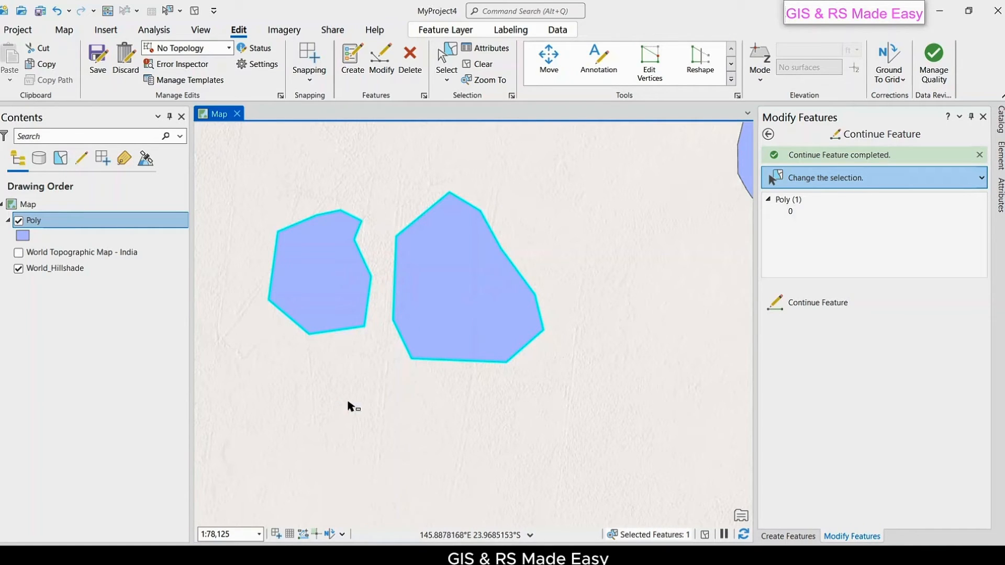
{"action": "left_click", "coordinate": [447, 58]}
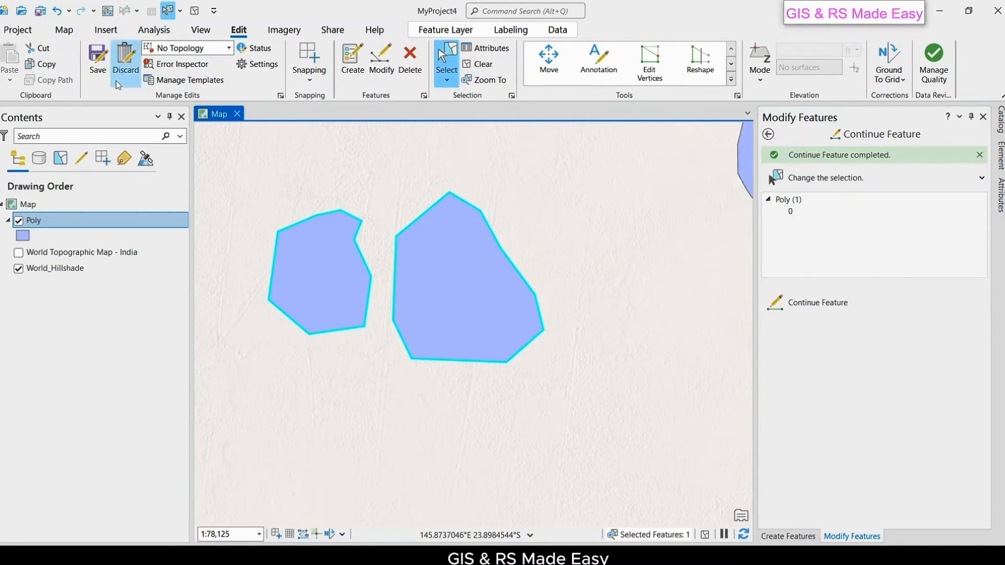
{"action": "left_click", "coordinate": [98, 62]}
- Clear the selection and select each of the two parts in turn to check whether they belong to one feature
{"action": "left_click", "coordinate": [359, 446]}
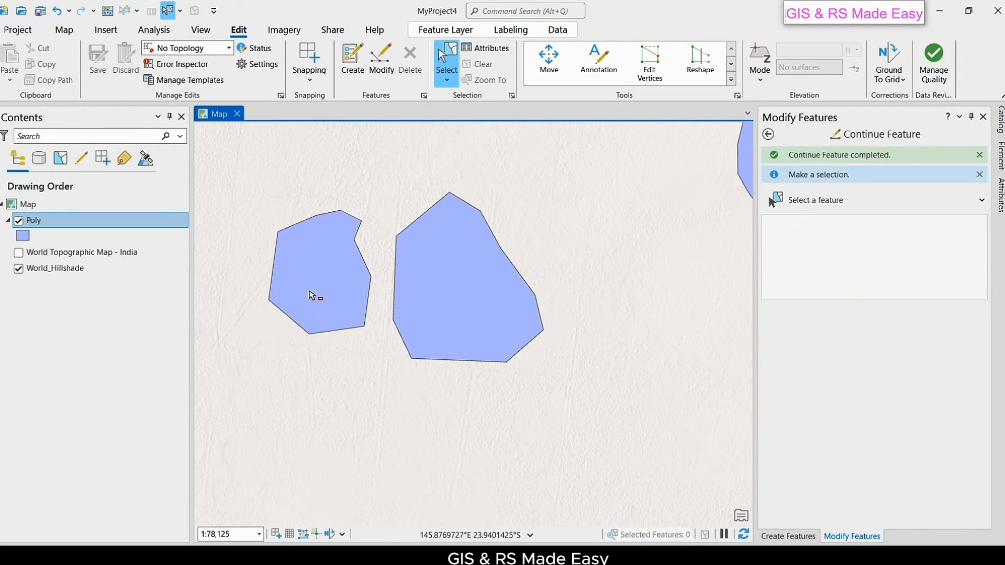
{"action": "left_click", "coordinate": [309, 294]}
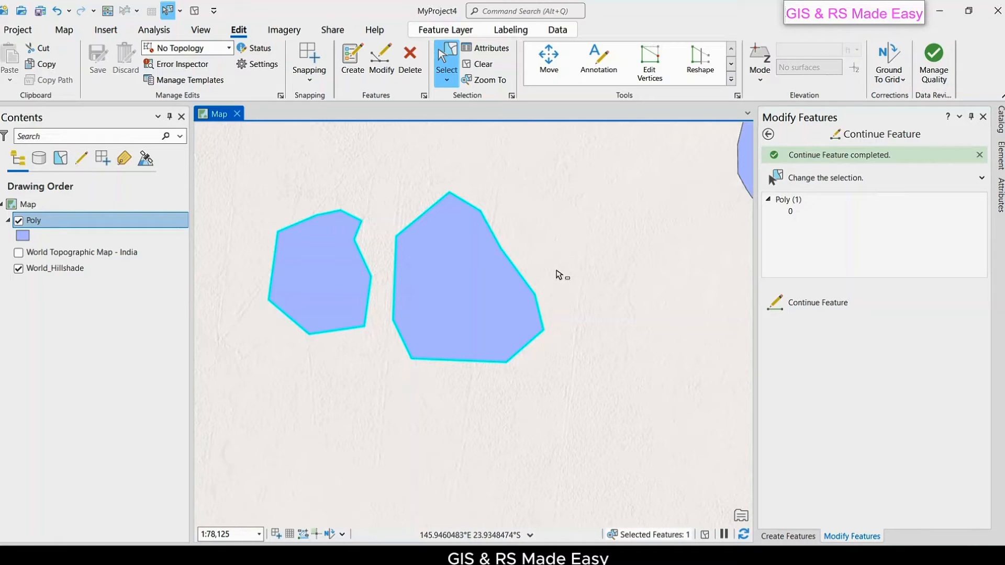
{"action": "left_click", "coordinate": [598, 295]}
{"action": "left_click", "coordinate": [444, 284]}
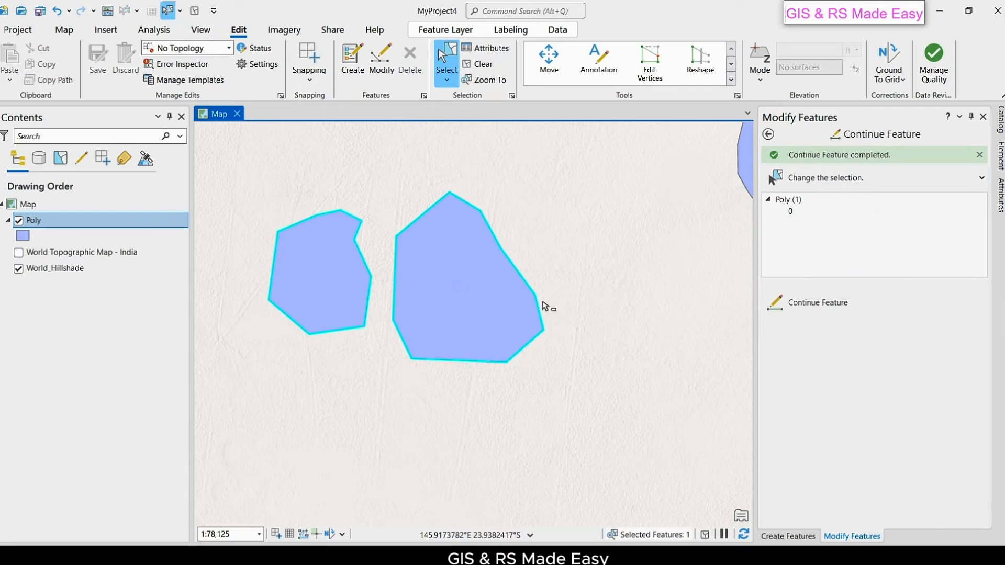
- Use Continue Feature to add a third, smaller many-sided part below the notched part of the selected Poly feature
{"action": "left_click", "coordinate": [825, 308]}
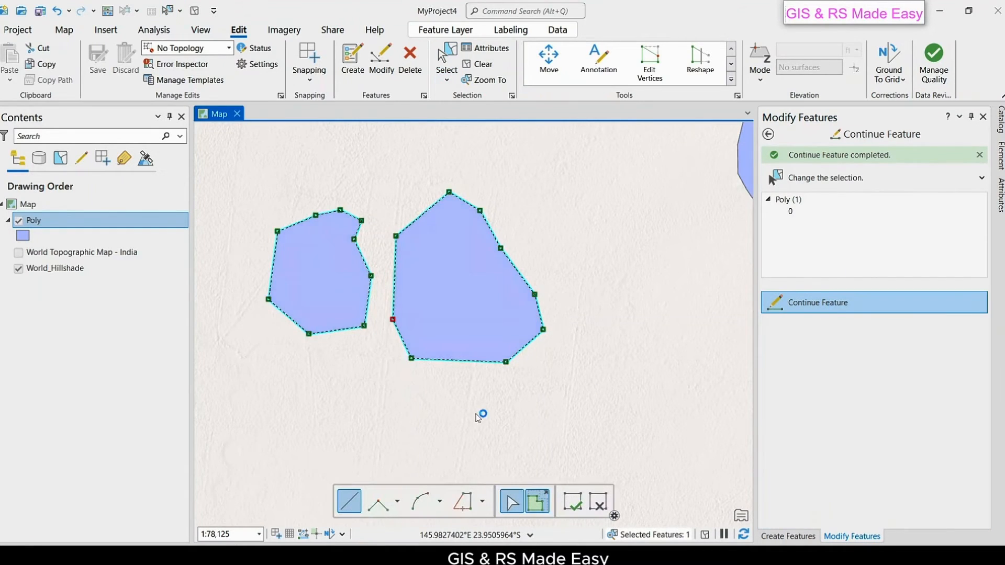
{"action": "left_click", "coordinate": [350, 366]}
{"action": "left_click", "coordinate": [291, 357]}
{"action": "left_click", "coordinate": [278, 389]}
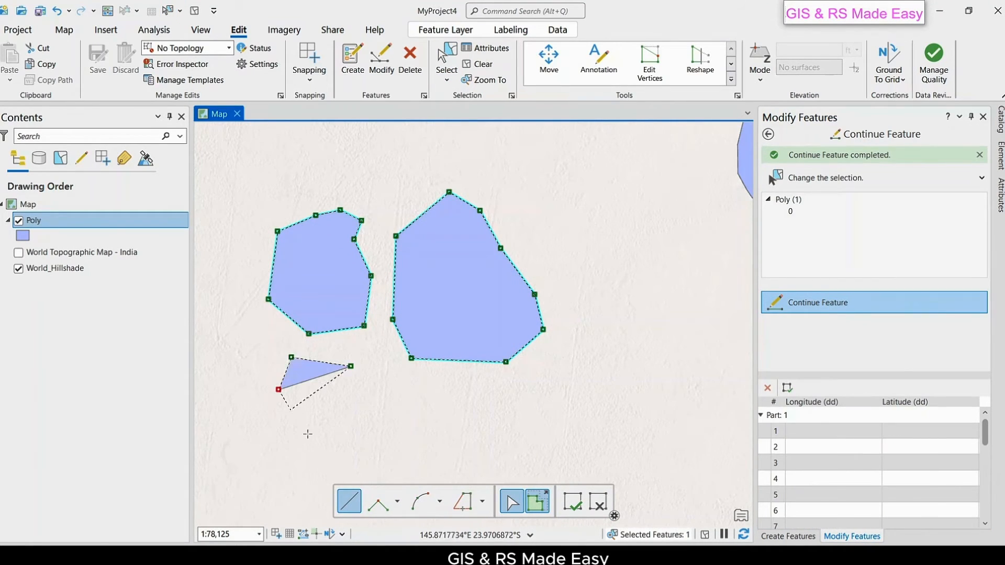
{"action": "left_click", "coordinate": [304, 428]}
{"action": "left_click", "coordinate": [357, 450]}
{"action": "left_click", "coordinate": [392, 439]}
{"action": "left_click", "coordinate": [408, 396]}
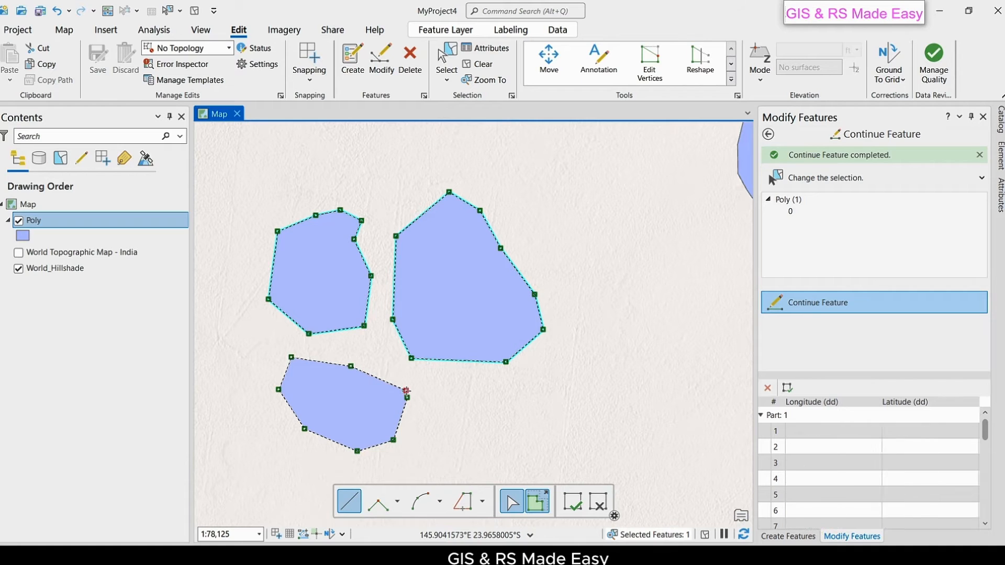
{"action": "left_click", "coordinate": [573, 502]}
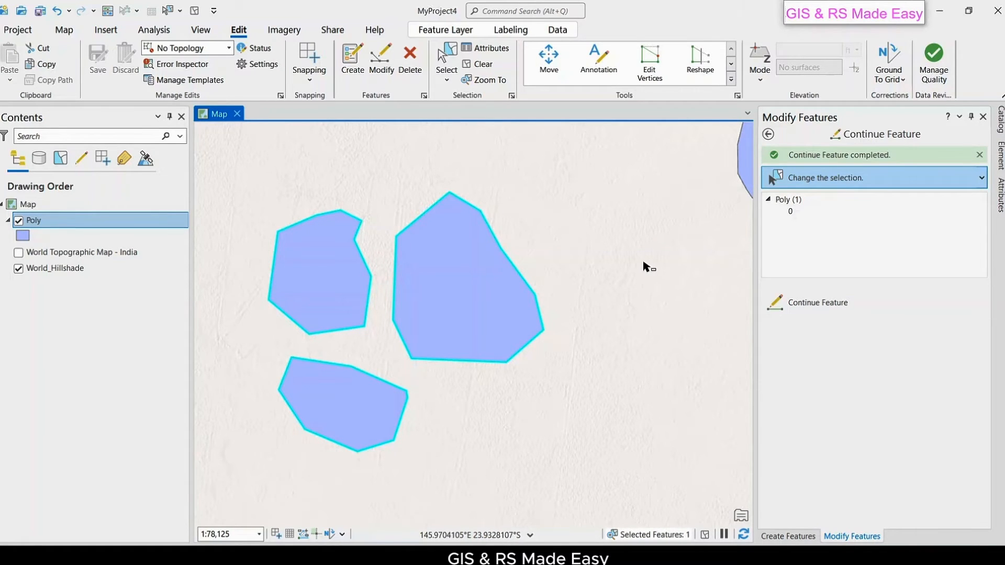
{"action": "left_click", "coordinate": [731, 79]}
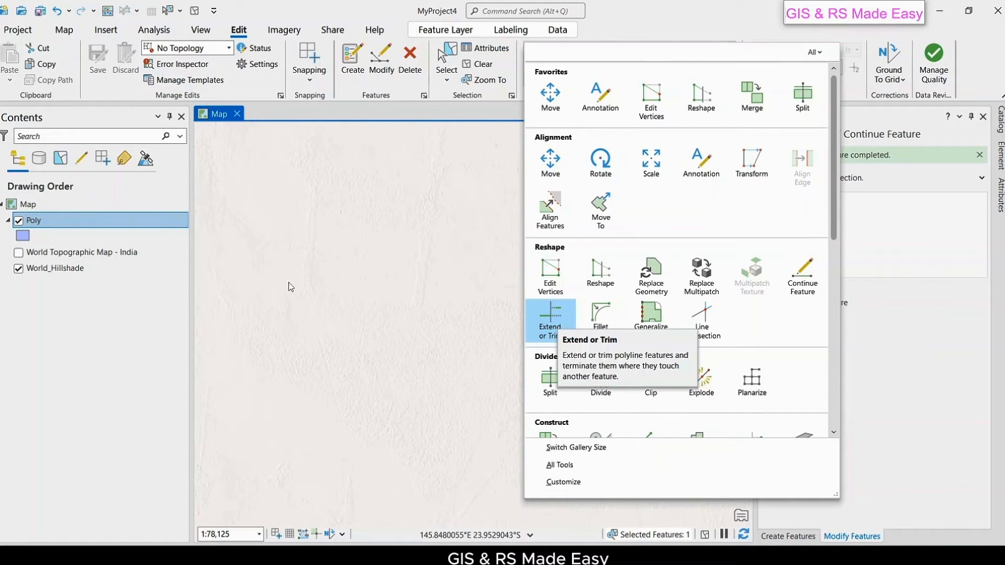
{"action": "left_click", "coordinate": [414, 221]}
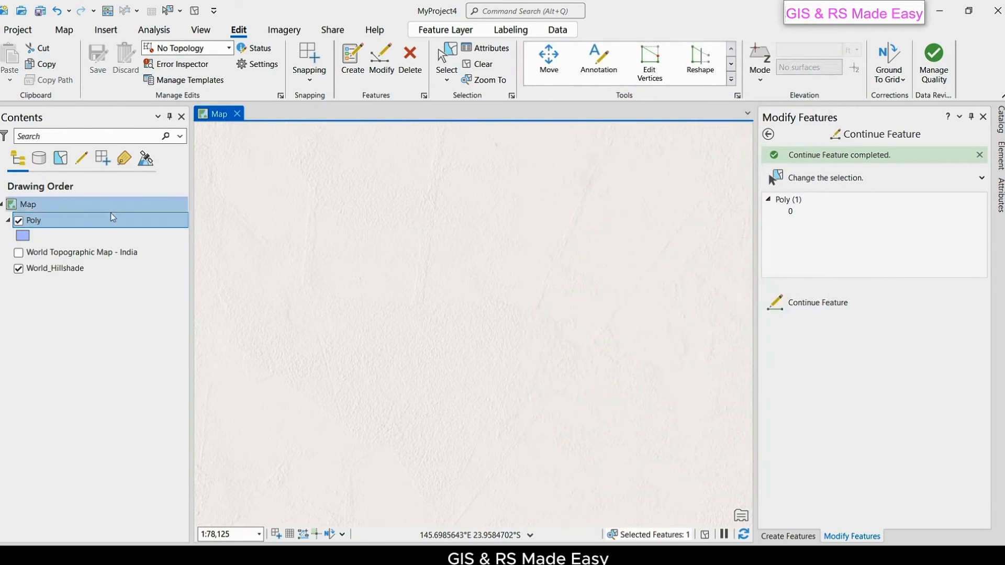
- Create a feature class named polylline with geometry type Polyline in the MyProject4 folder
{"action": "left_click", "coordinate": [1001, 121]}
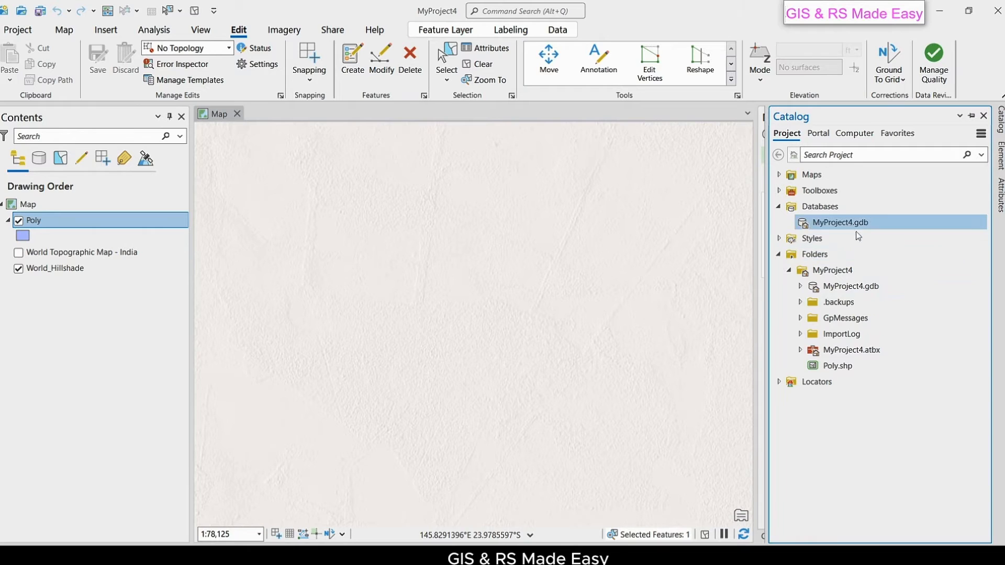
{"action": "right_click", "coordinate": [840, 269]}
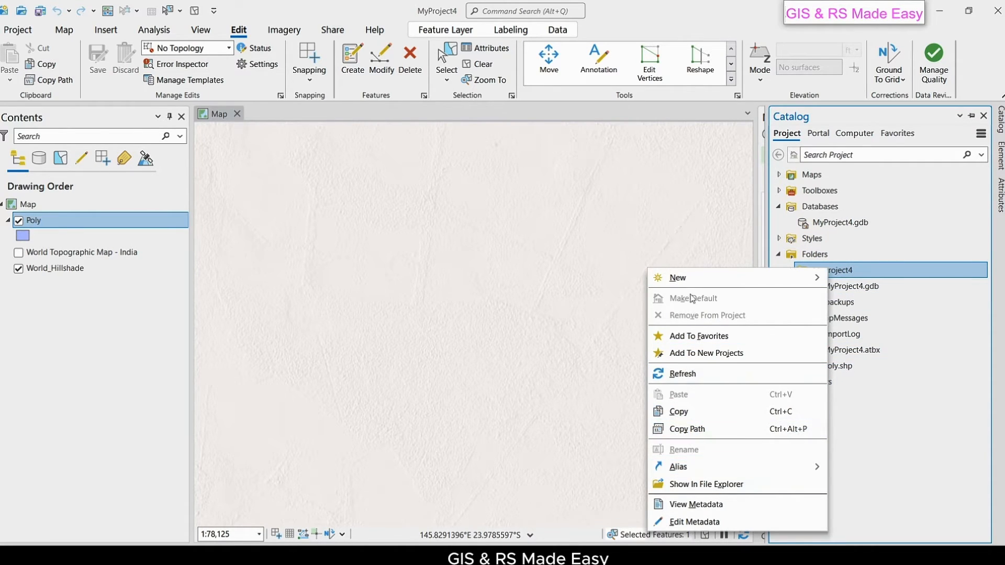
{"action": "mouse_move", "coordinate": [682, 282]}
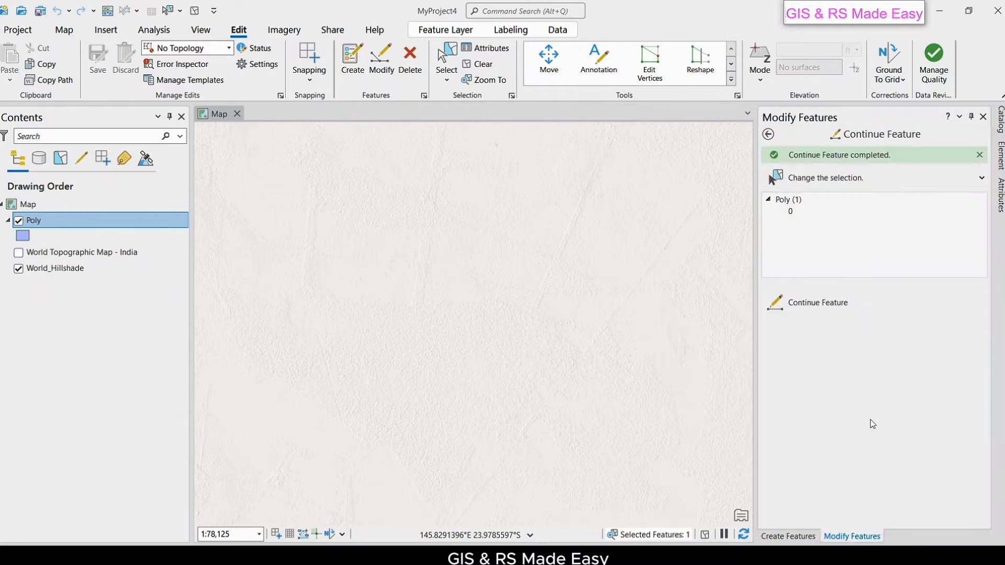
{"action": "left_click", "coordinate": [789, 221]}
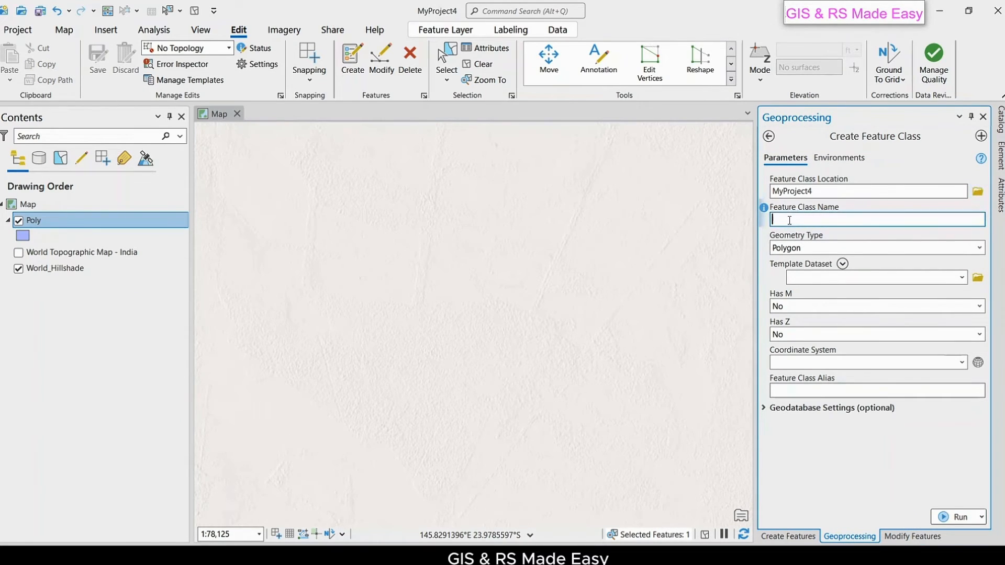
{"action": "type", "text": "polylline"}
{"action": "left_click", "coordinate": [837, 248]}
{"action": "left_click", "coordinate": [812, 308]}
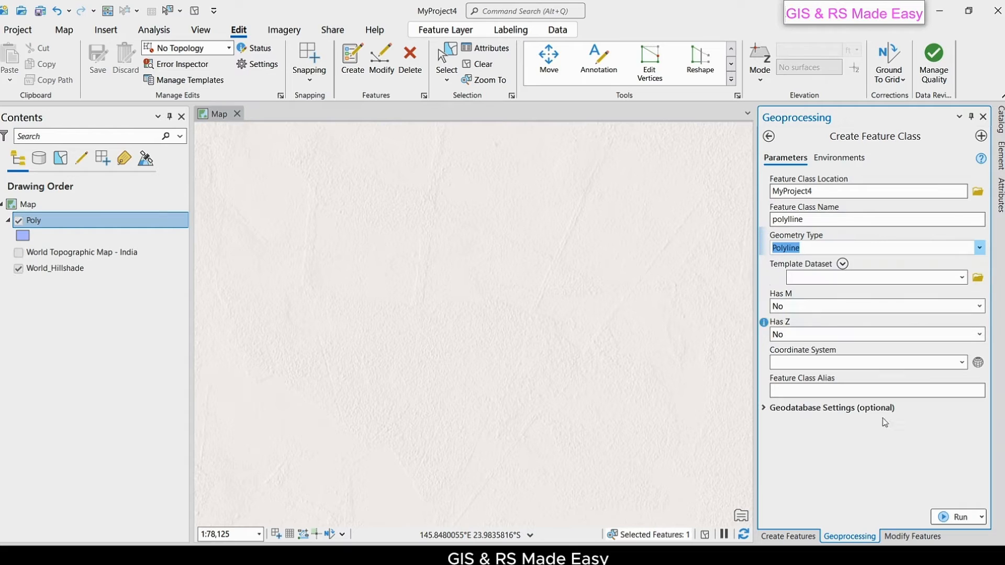
{"action": "left_click", "coordinate": [959, 518]}
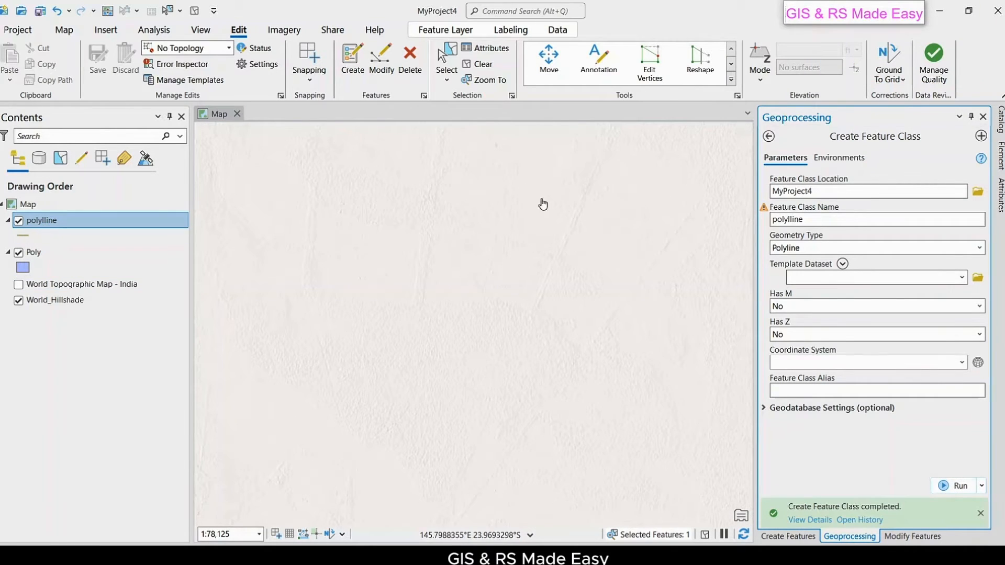
- Create an eight-sided Poly polygon in the empty area of the map
{"action": "left_click", "coordinate": [50, 260]}
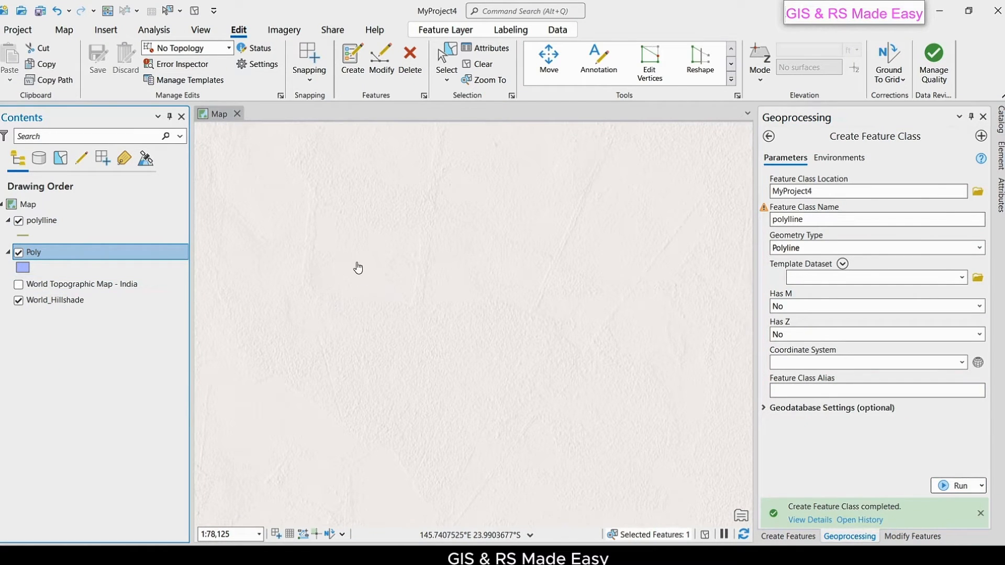
{"action": "left_click", "coordinate": [352, 62]}
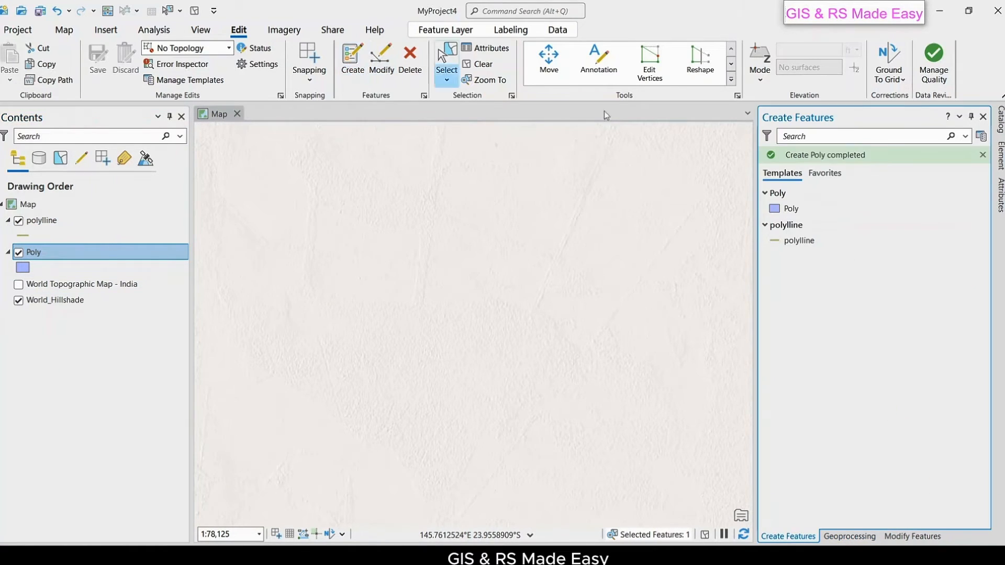
{"action": "left_click", "coordinate": [793, 208]}
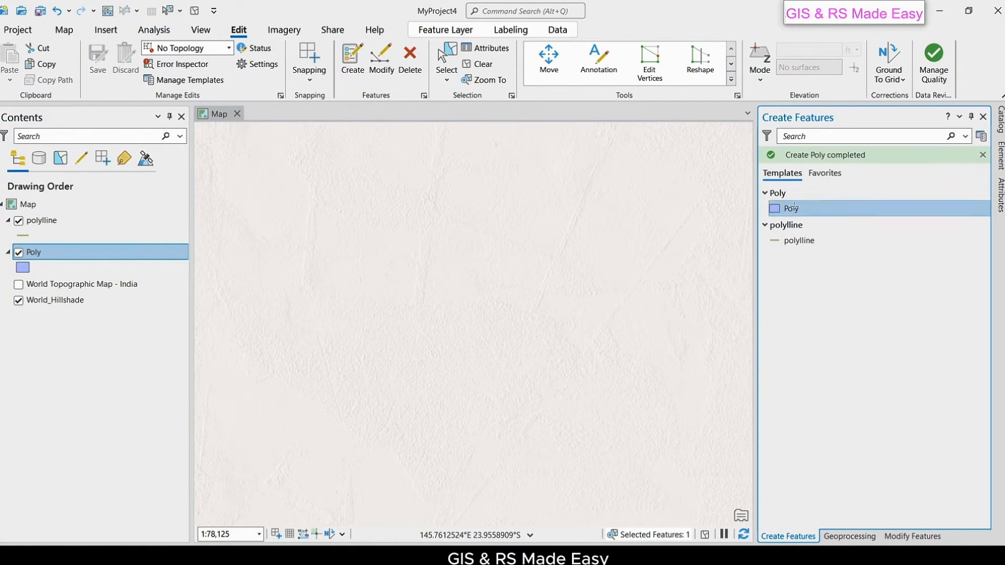
{"action": "left_click", "coordinate": [298, 250]}
{"action": "left_click", "coordinate": [304, 345]}
{"action": "left_click", "coordinate": [346, 386]}
{"action": "left_click", "coordinate": [501, 380]}
{"action": "left_click", "coordinate": [525, 348]}
{"action": "left_click", "coordinate": [518, 294]}
{"action": "left_click", "coordinate": [485, 250]}
{"action": "left_click", "coordinate": [386, 220]}
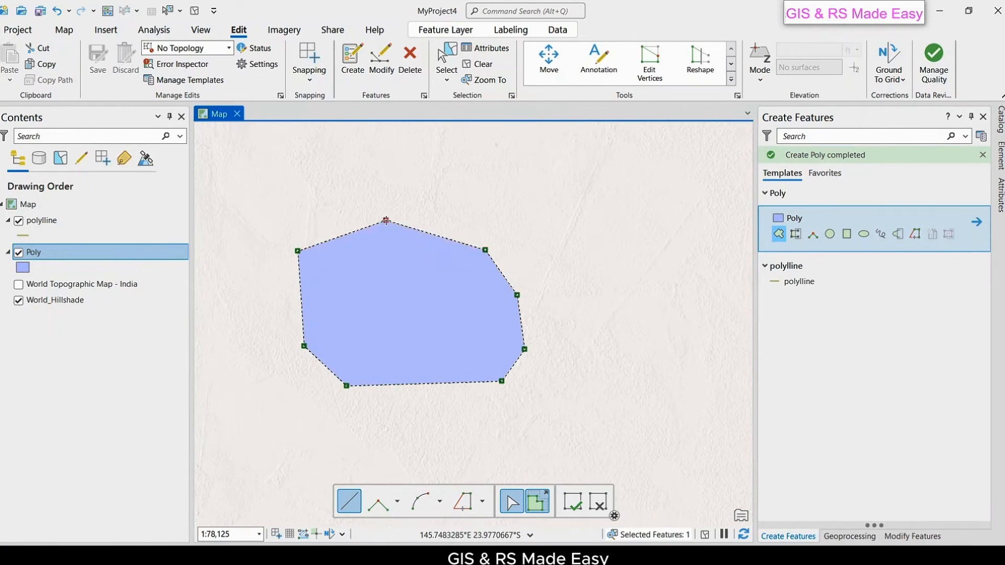
{"action": "right_click", "coordinate": [400, 232]}
{"action": "left_click", "coordinate": [400, 230]}
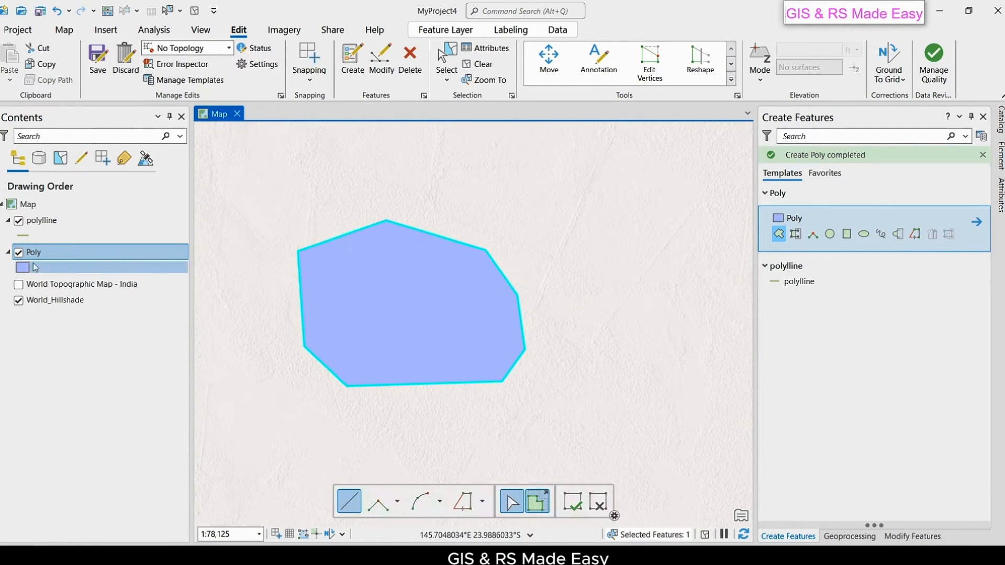
- Create a polylline feature running from the upper right of the polygon across its right edge and ending just inside it
{"action": "left_click", "coordinate": [56, 224]}
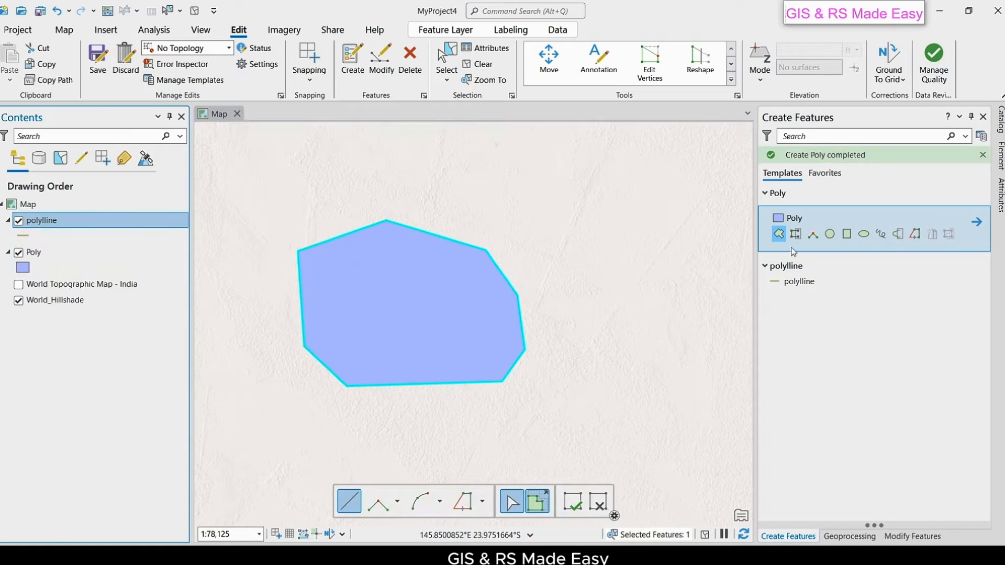
{"action": "left_click", "coordinate": [797, 285]}
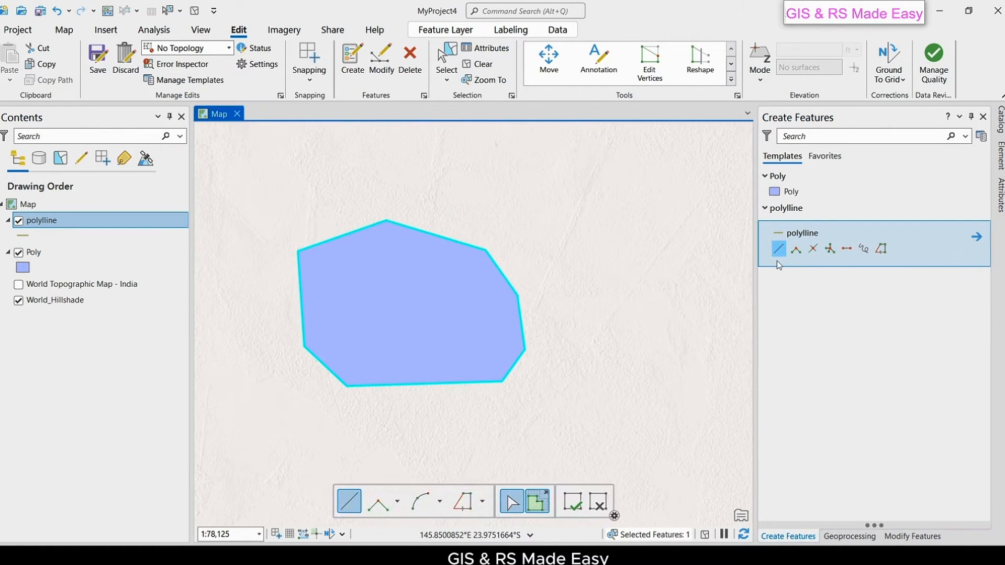
{"action": "left_click", "coordinate": [657, 154]}
{"action": "left_click", "coordinate": [620, 190]}
{"action": "left_click", "coordinate": [585, 230]}
{"action": "left_click", "coordinate": [550, 242]}
{"action": "left_click", "coordinate": [529, 253]}
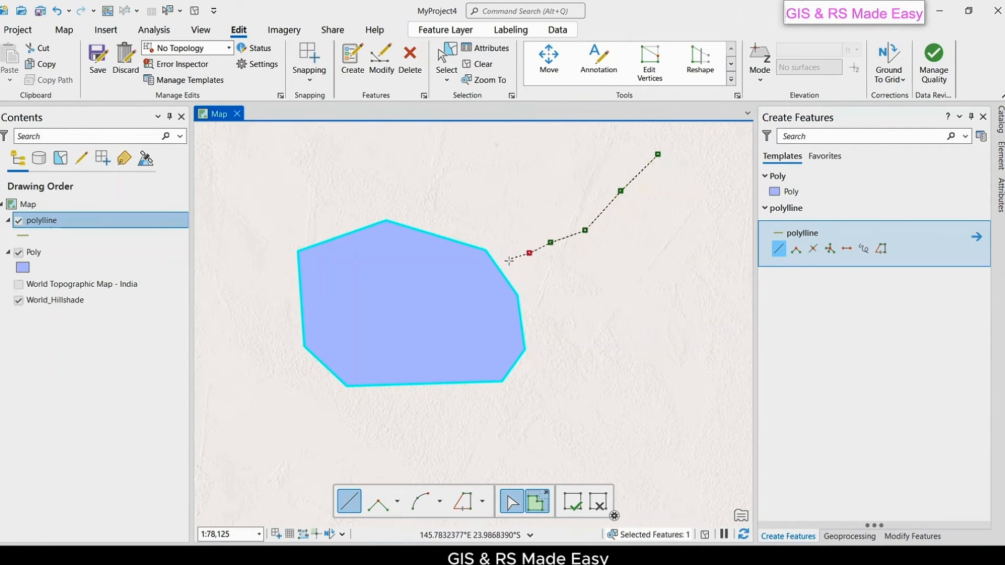
{"action": "left_click", "coordinate": [508, 260]}
{"action": "left_click", "coordinate": [468, 273]}
{"action": "right_click", "coordinate": [468, 274]}
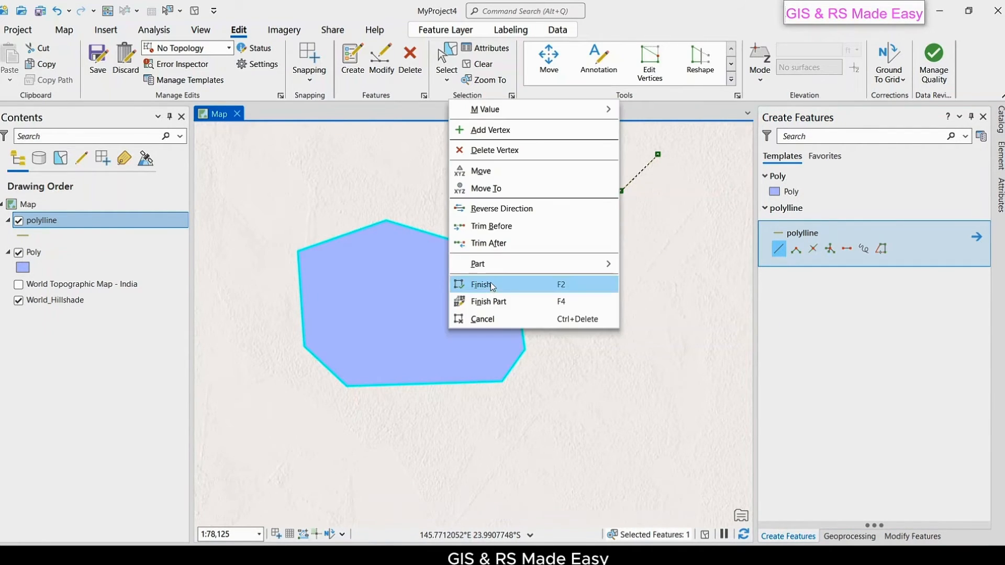
{"action": "left_click", "coordinate": [491, 281]}
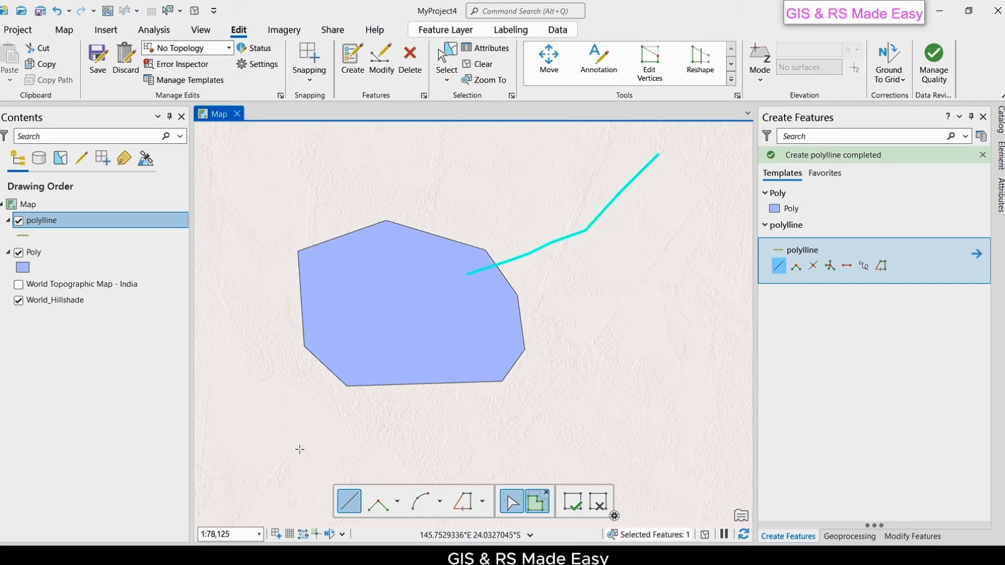
- Create a second polylline feature from below and left of the polygon up through its left part, ending beyond its upper edge
{"action": "left_click", "coordinate": [323, 451]}
{"action": "left_click", "coordinate": [357, 413]}
{"action": "left_click", "coordinate": [362, 362]}
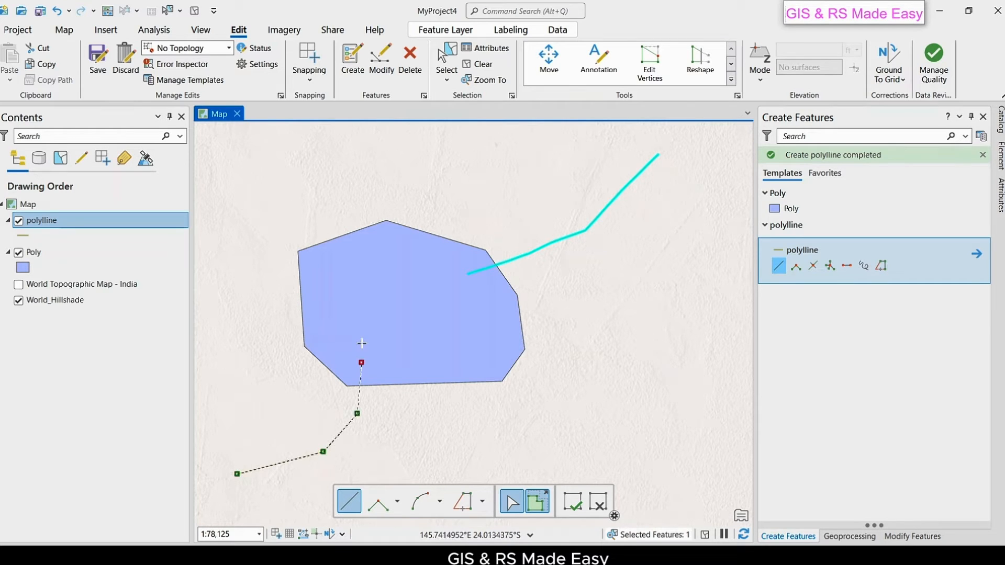
{"action": "left_click", "coordinate": [362, 324]}
{"action": "left_click", "coordinate": [360, 278]}
{"action": "left_click", "coordinate": [356, 242]}
{"action": "left_click", "coordinate": [334, 208]}
{"action": "left_click", "coordinate": [313, 186]}
{"action": "right_click", "coordinate": [313, 185]}
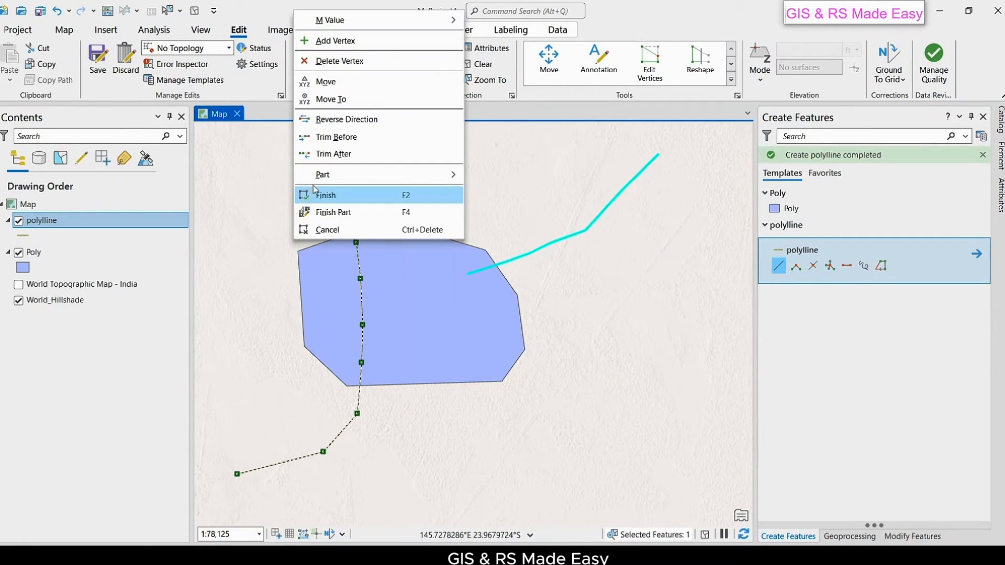
{"action": "left_click", "coordinate": [341, 199]}
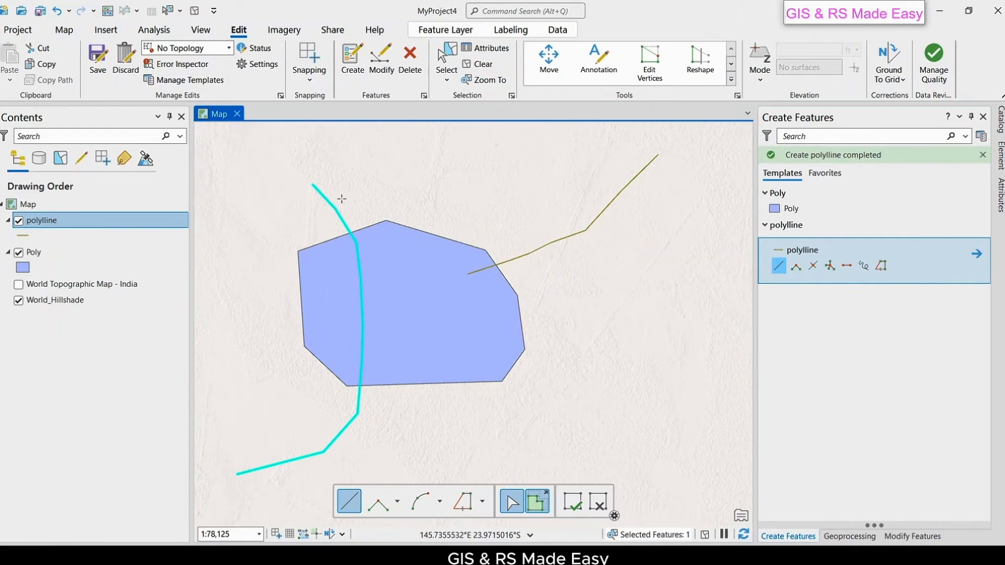
- Save the edits, extend the upper-right polyline from its end inside the polygon to the left polyline, and save again
{"action": "left_click", "coordinate": [100, 68]}
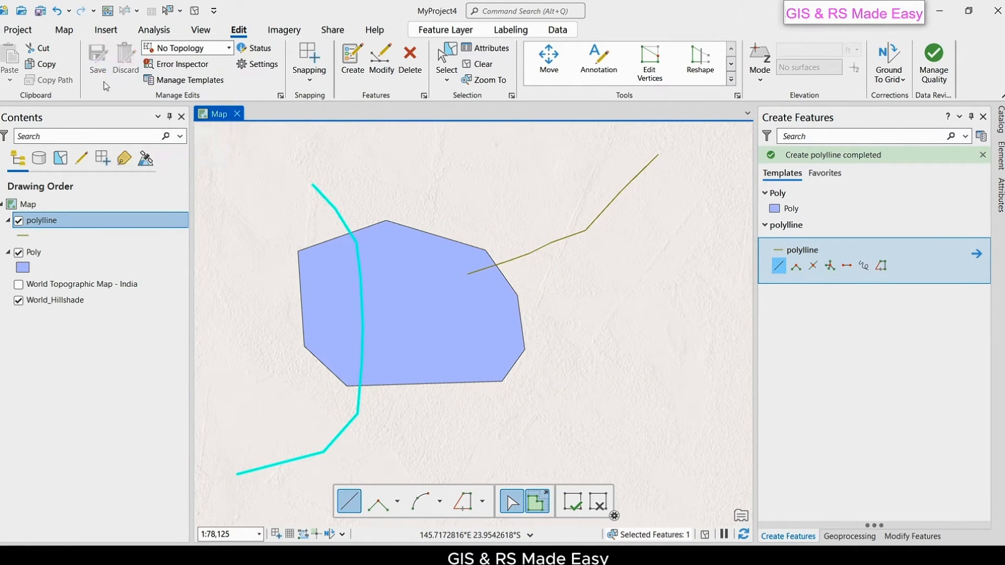
{"action": "left_click", "coordinate": [731, 80]}
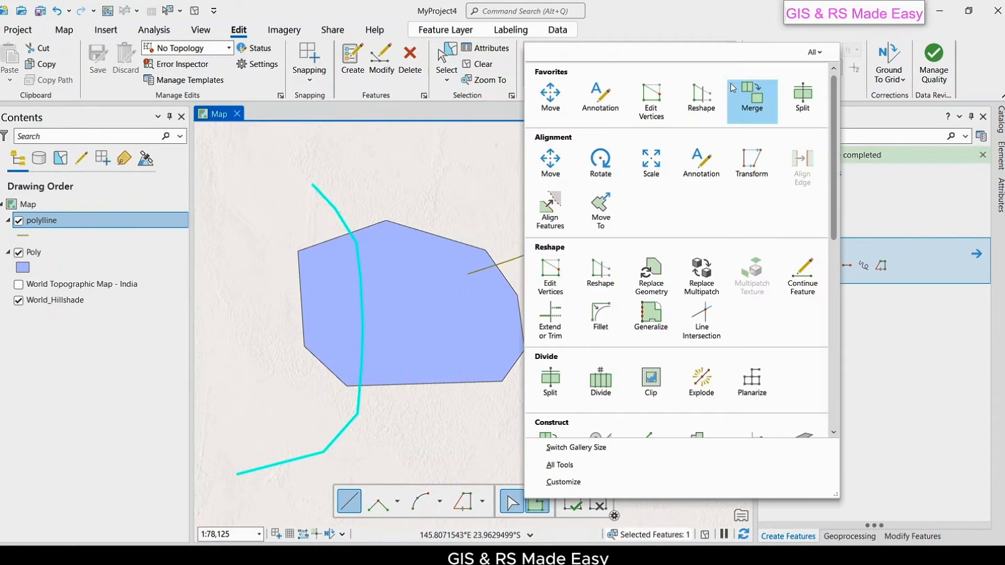
{"action": "left_click", "coordinate": [556, 335]}
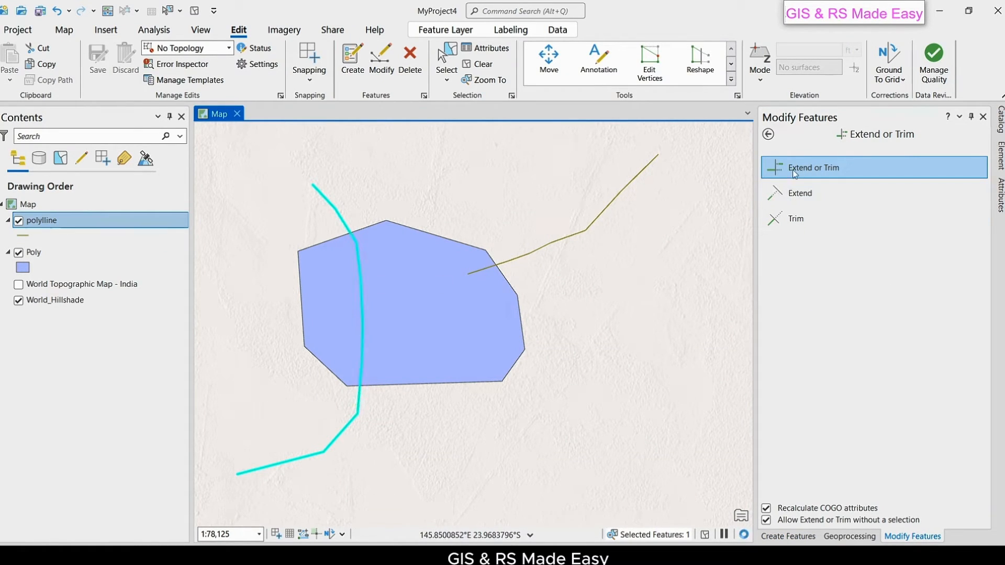
{"action": "key", "text": "c"}
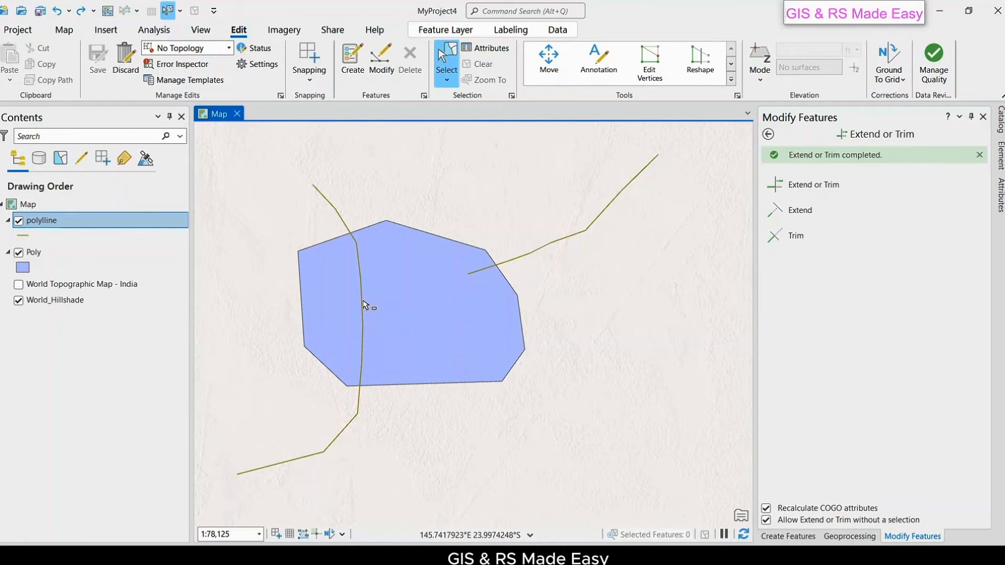
{"action": "left_click", "coordinate": [538, 247]}
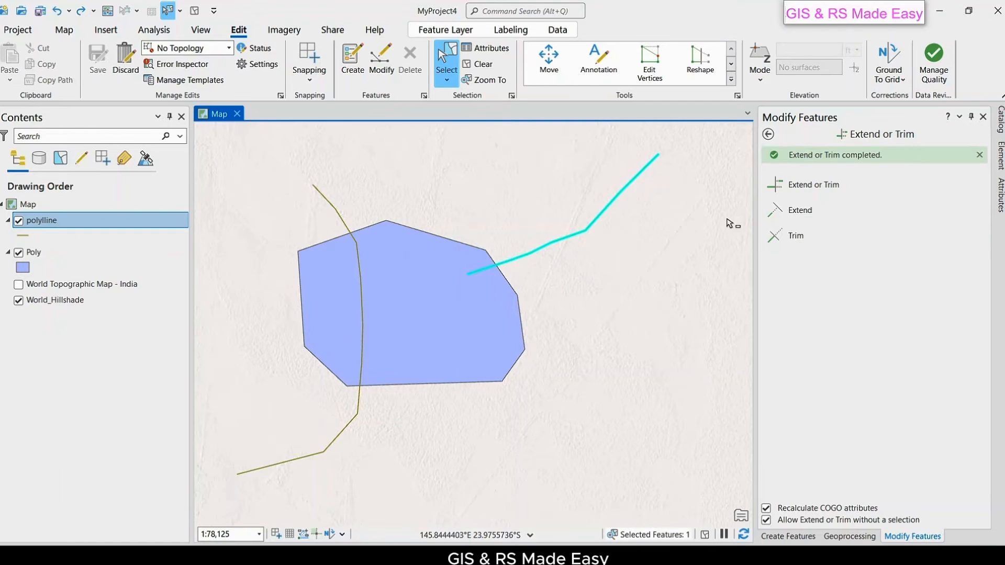
{"action": "left_click", "coordinate": [811, 217]}
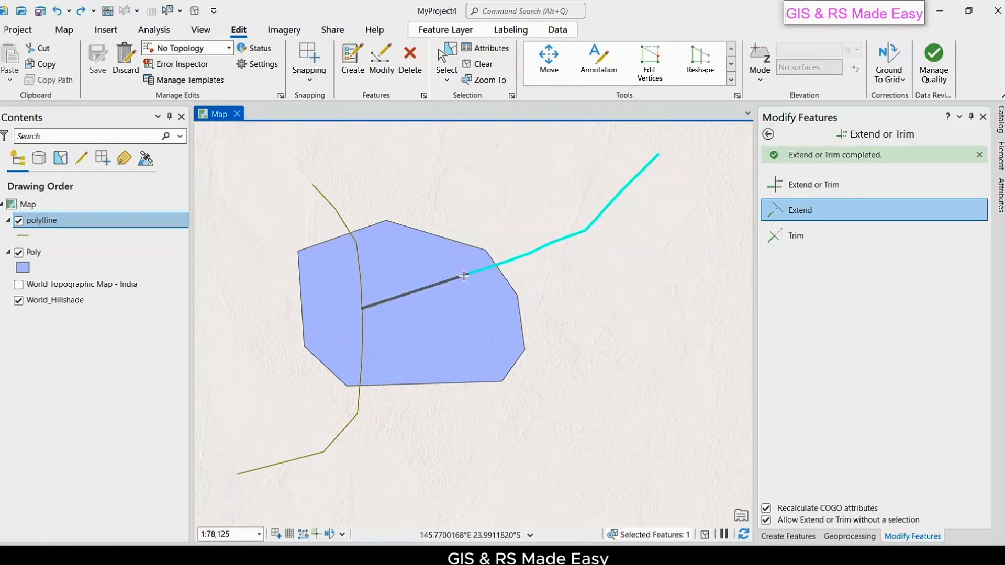
{"action": "left_click", "coordinate": [464, 276]}
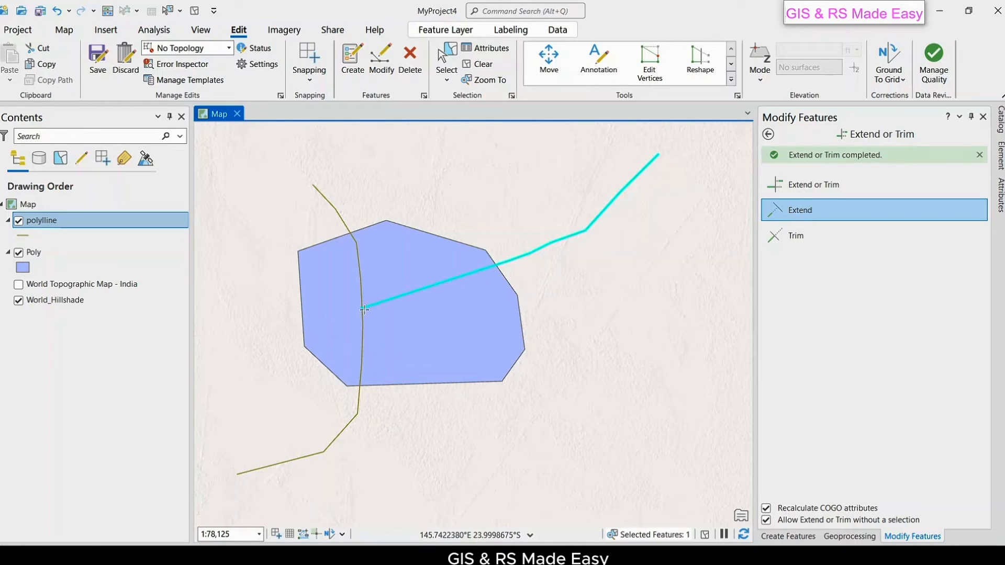
{"action": "left_click", "coordinate": [98, 61]}
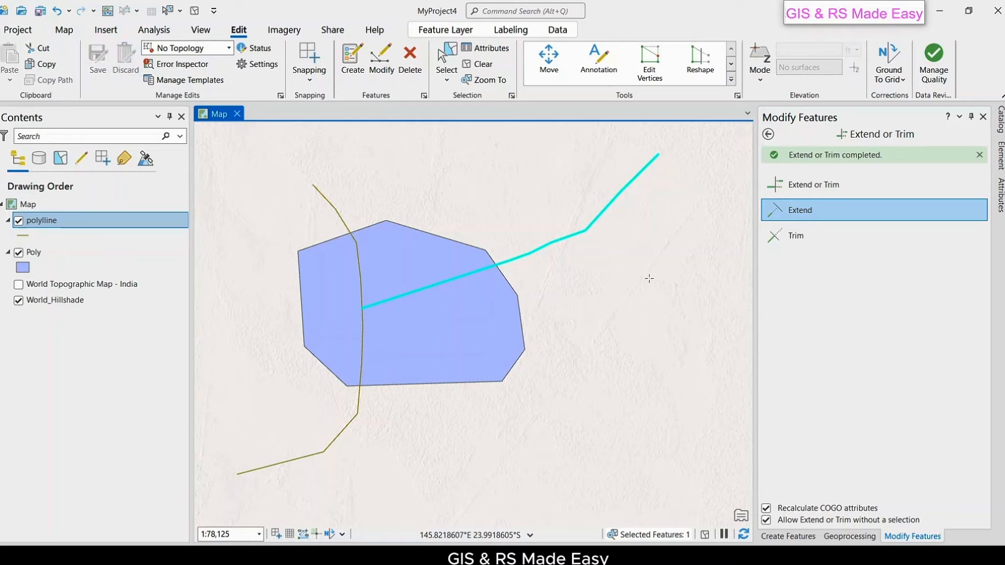
- Trim the left polyline's portions lying outside the polygon at both ends and save the edits
{"action": "left_click", "coordinate": [875, 240]}
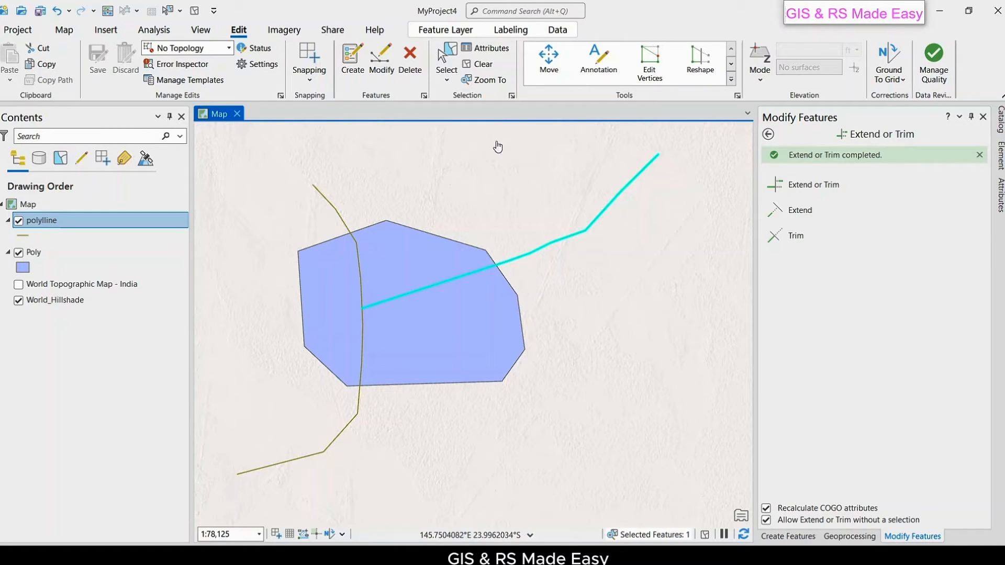
{"action": "left_click", "coordinate": [442, 55]}
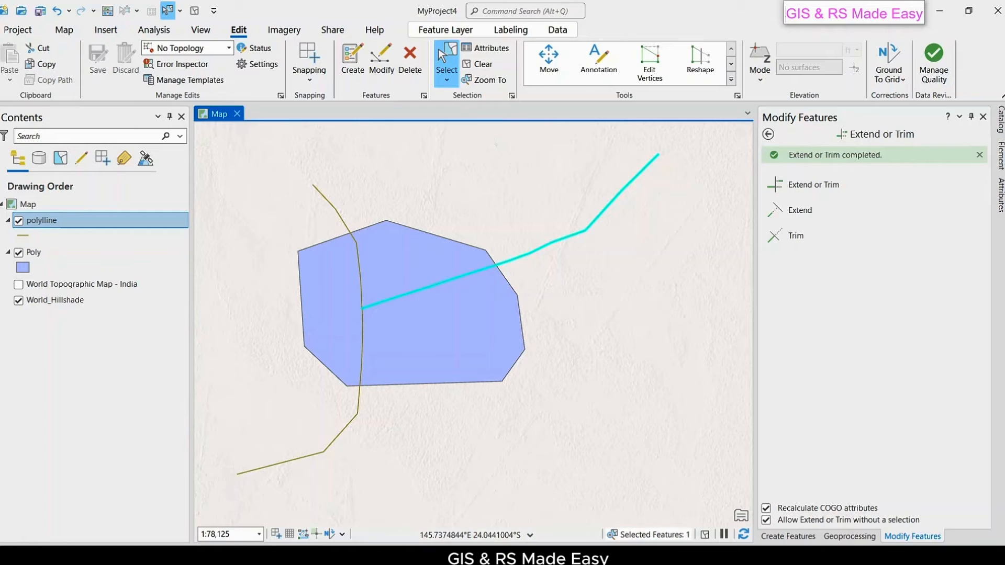
{"action": "left_click", "coordinate": [307, 447]}
{"action": "left_click", "coordinate": [804, 244]}
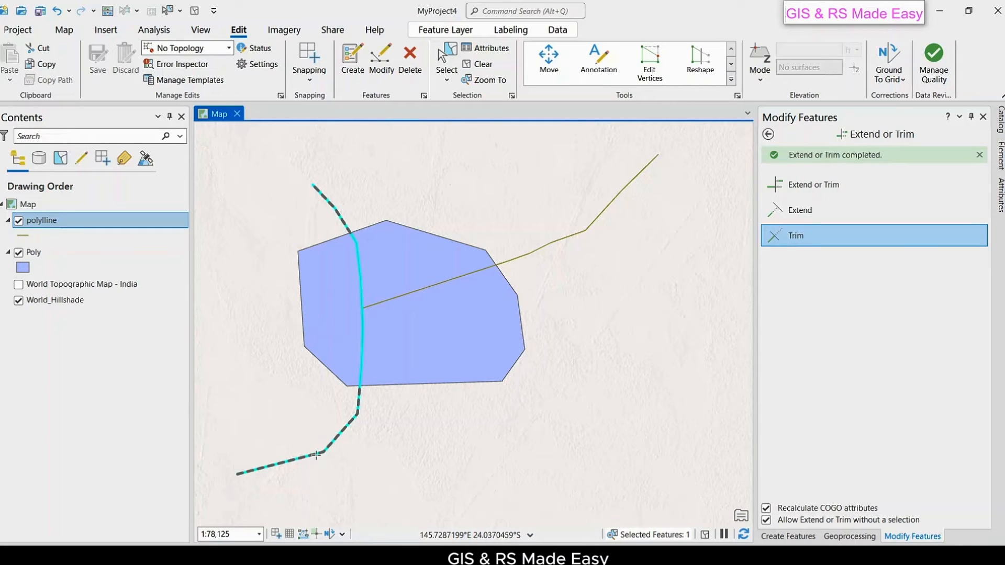
{"action": "left_click", "coordinate": [316, 454]}
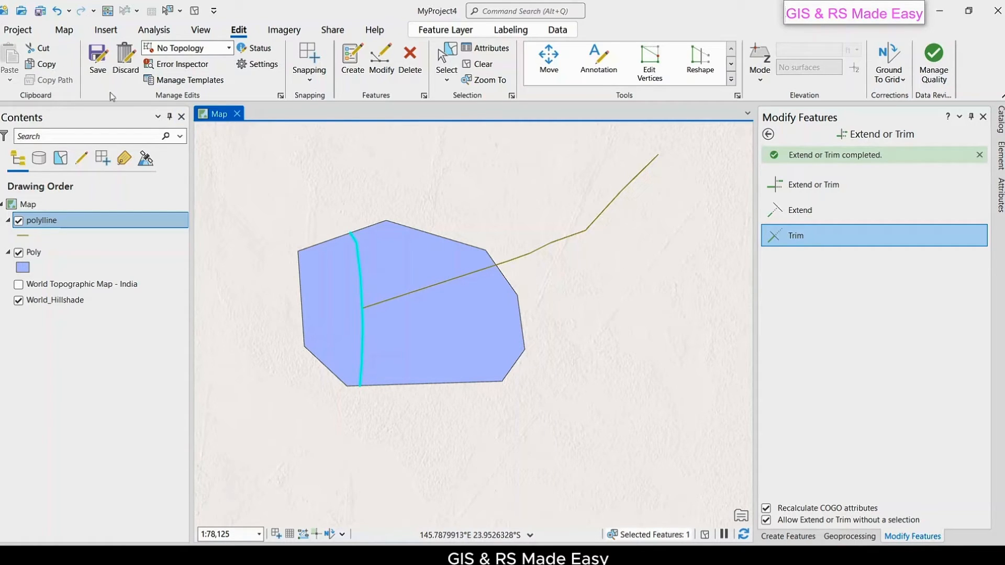
{"action": "left_click", "coordinate": [99, 71]}
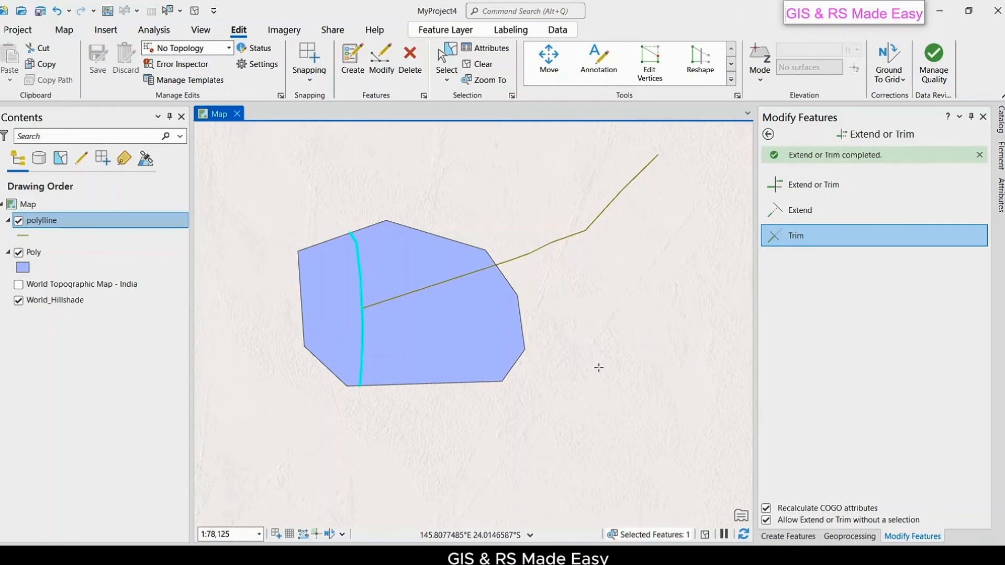
{"action": "key", "text": "Escape"}
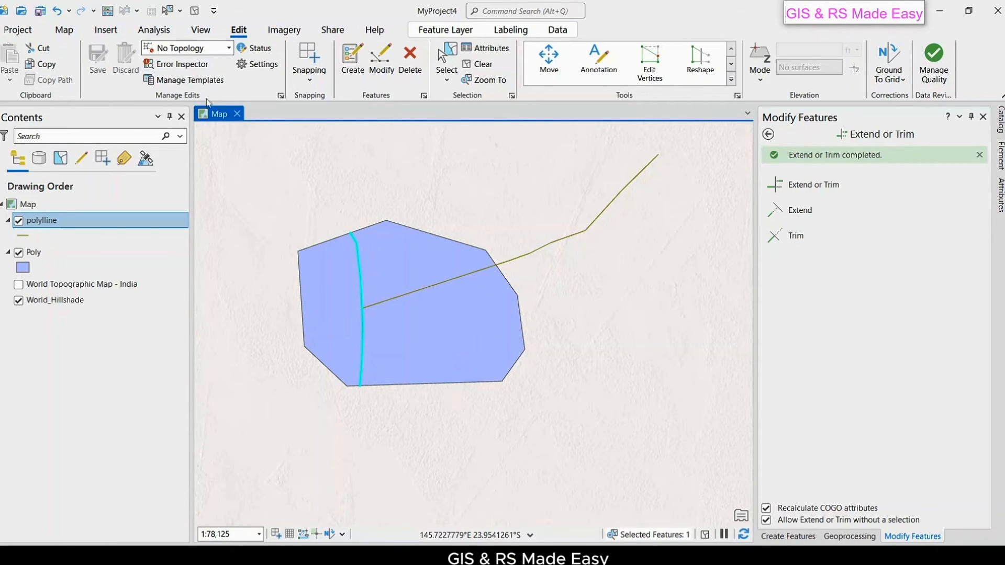
- Create a third polyline from right of the polygon through its lower-right part to below its lower edge, using Square and Finish
{"action": "left_click", "coordinate": [352, 60]}
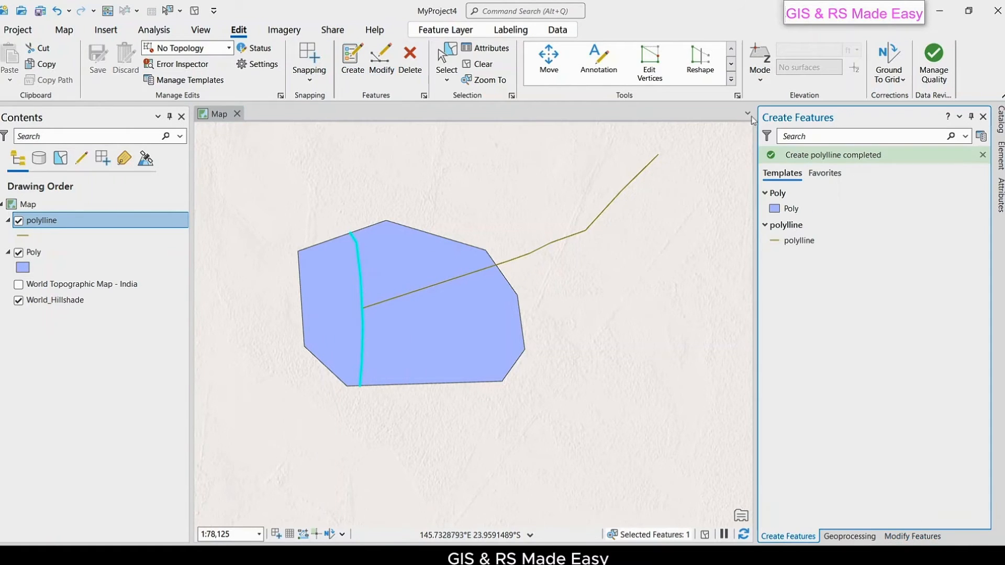
{"action": "left_click", "coordinate": [801, 242]}
{"action": "left_click", "coordinate": [641, 257]}
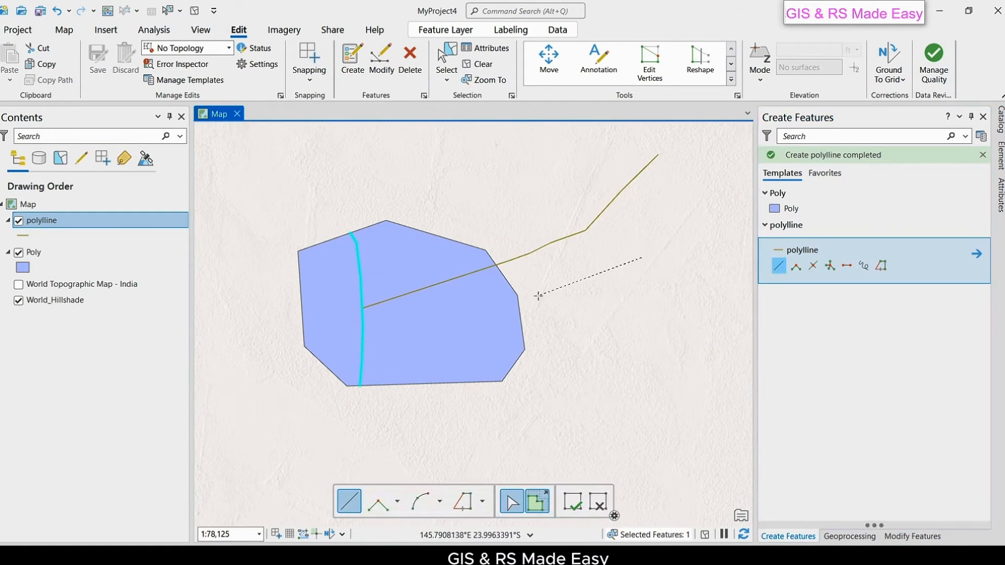
{"action": "left_click", "coordinate": [538, 296]}
{"action": "left_click", "coordinate": [473, 325]}
{"action": "left_click", "coordinate": [433, 377]}
{"action": "left_click", "coordinate": [415, 429]}
{"action": "right_click", "coordinate": [419, 444]}
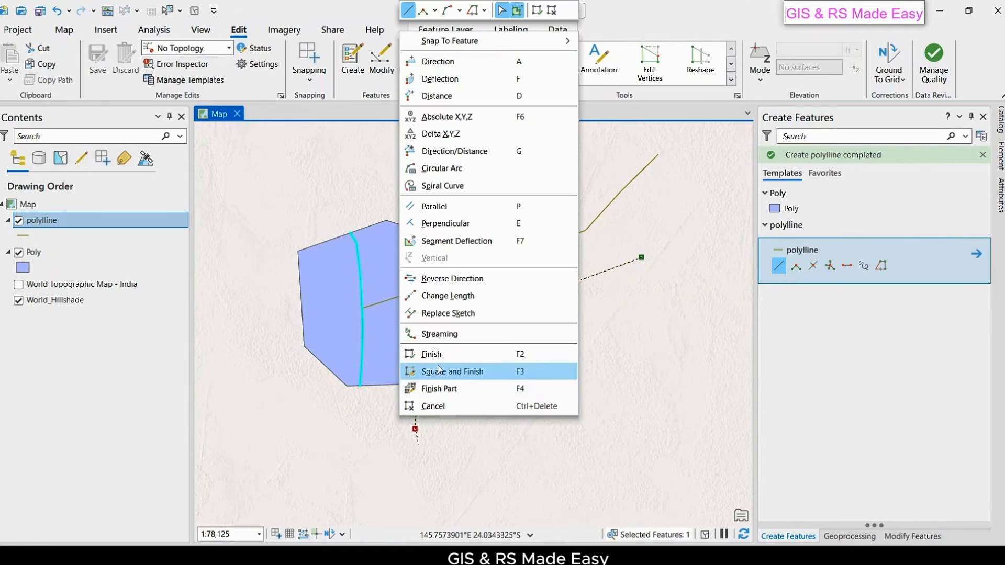
{"action": "left_click", "coordinate": [438, 370]}
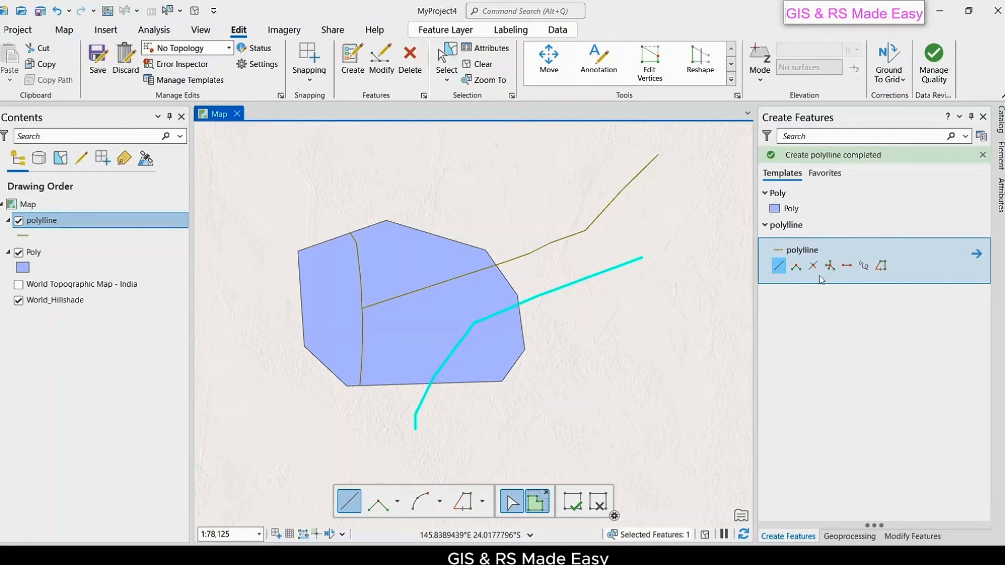
- Trim the portion of the new lower-right polyline that lies inside the polygon
{"action": "left_click", "coordinate": [731, 80]}
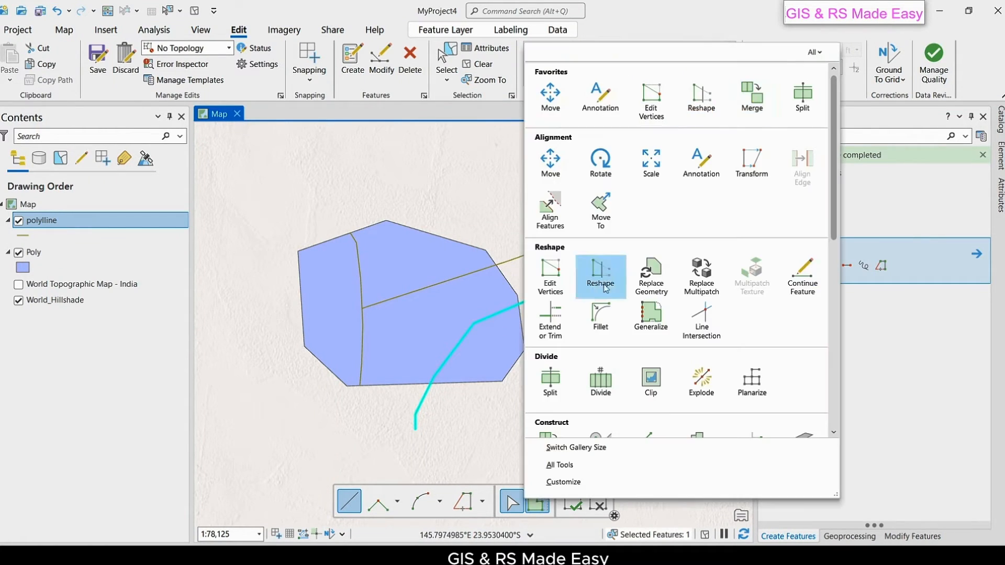
{"action": "left_click", "coordinate": [559, 333]}
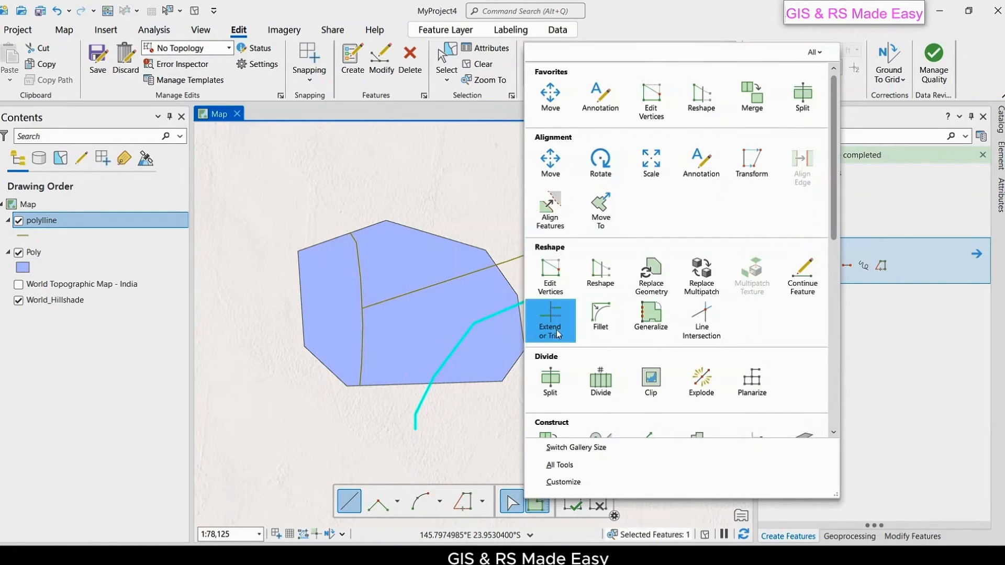
{"action": "left_click", "coordinate": [809, 243]}
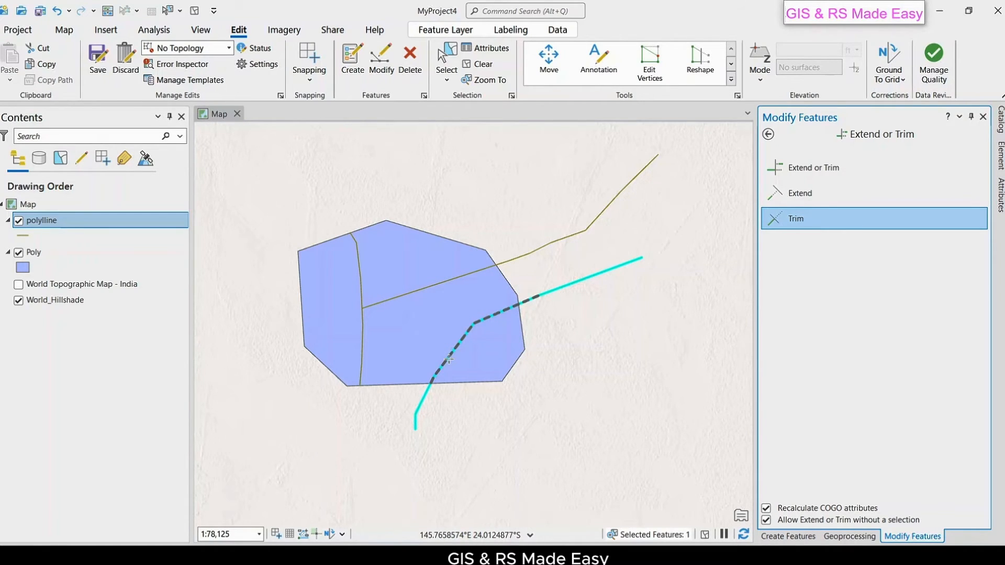
{"action": "left_click", "coordinate": [449, 359]}
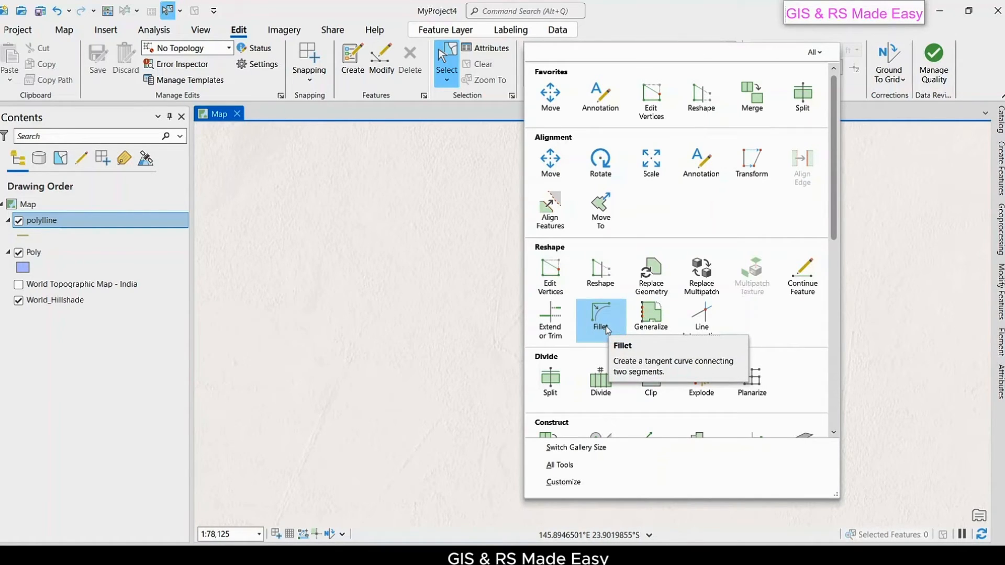
- Create a five-sided Poly polygon with a pointed right corner in the empty area of the map
{"action": "left_click", "coordinate": [41, 255]}
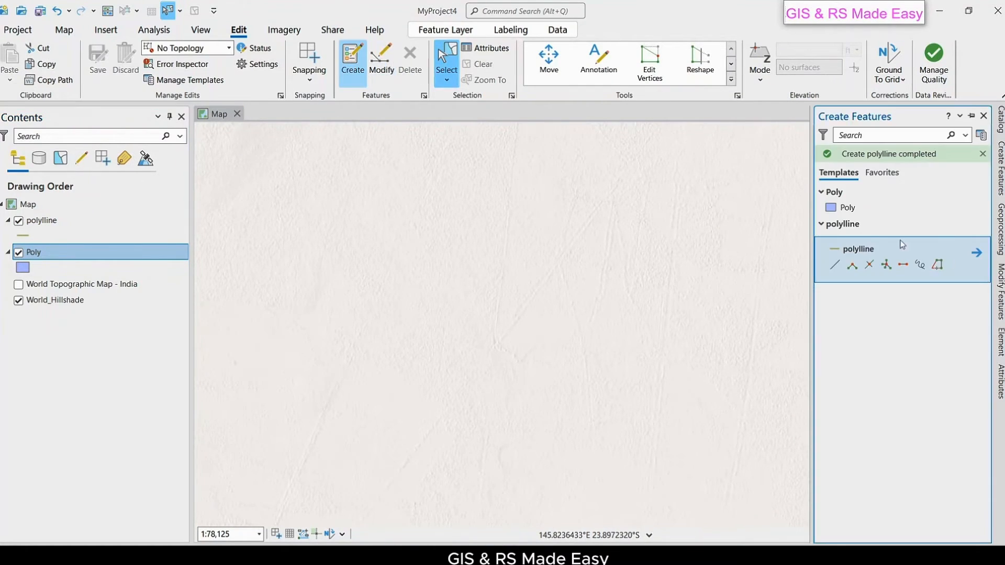
{"action": "left_click", "coordinate": [841, 210]}
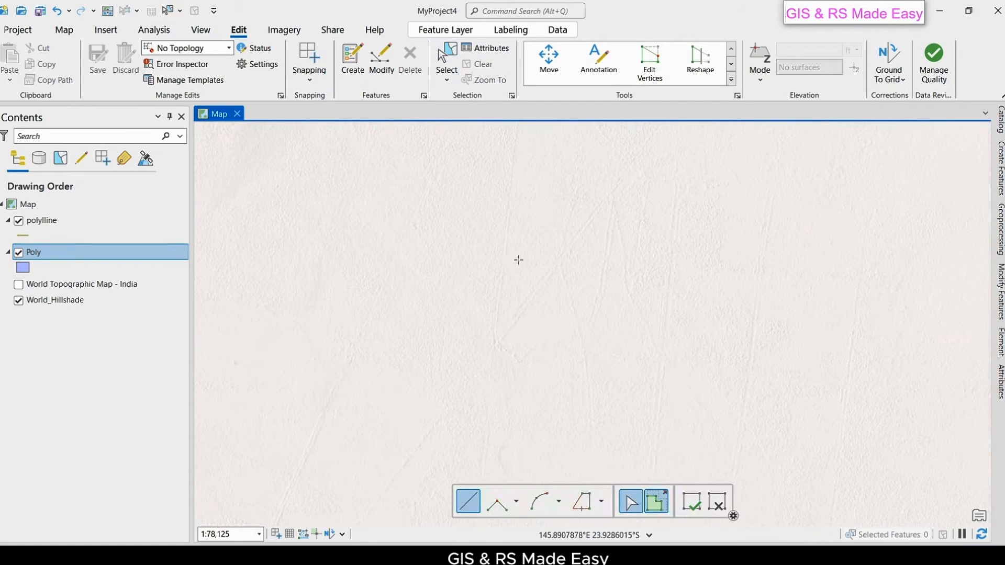
{"action": "left_click", "coordinate": [452, 225]}
{"action": "left_click", "coordinate": [412, 263]}
{"action": "left_click", "coordinate": [376, 363]}
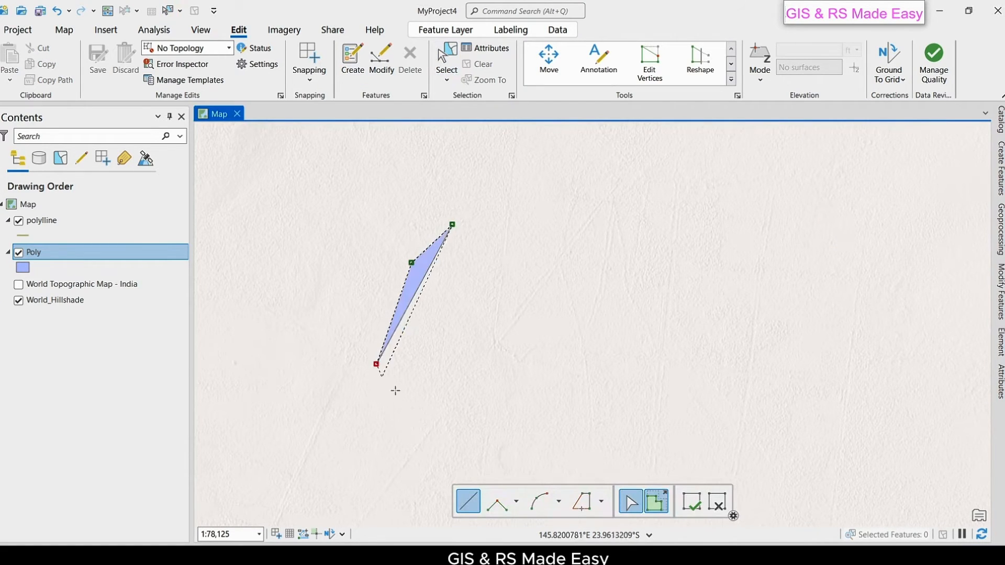
{"action": "left_click", "coordinate": [512, 442]}
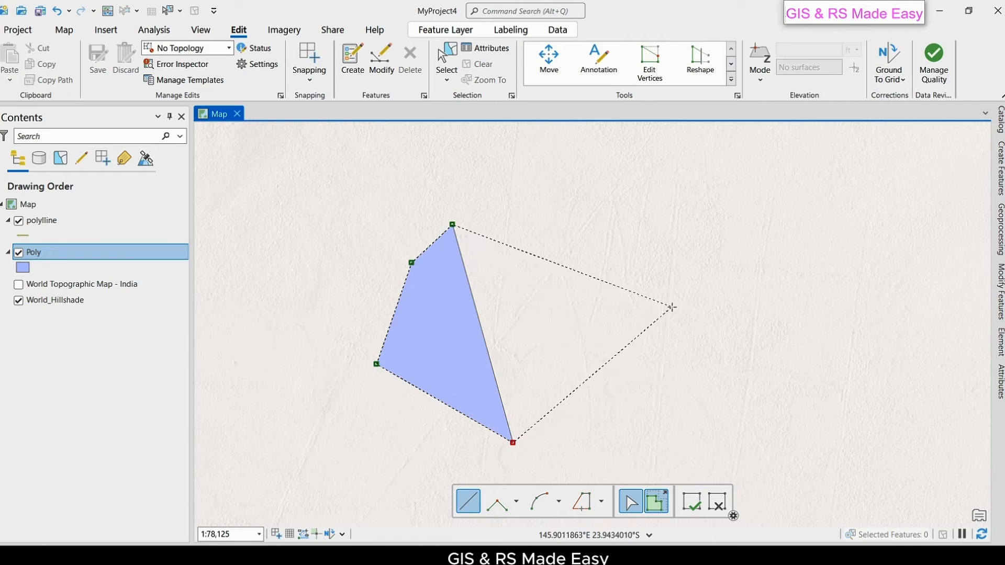
{"action": "left_click", "coordinate": [697, 299]}
{"action": "right_click", "coordinate": [698, 303]}
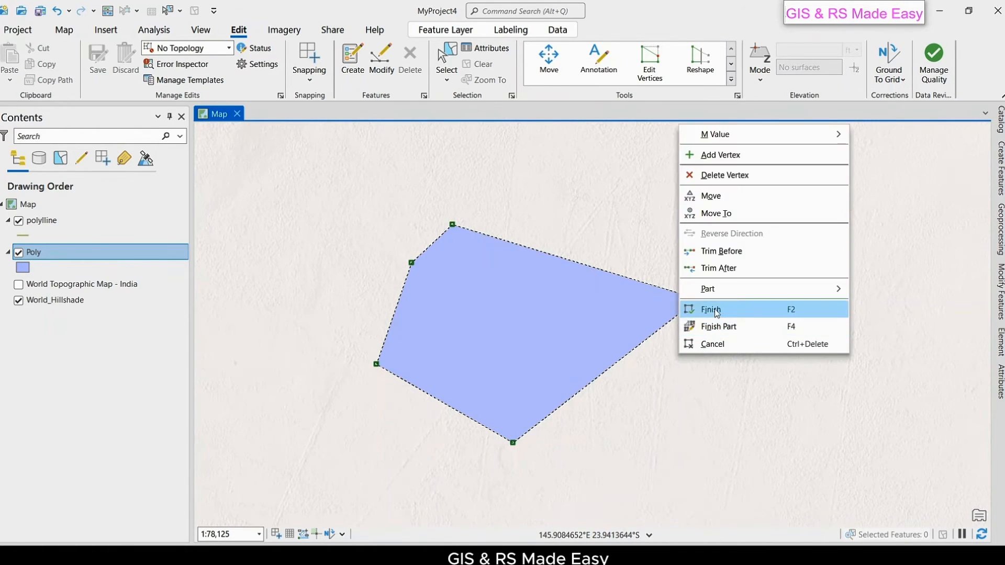
{"action": "left_click", "coordinate": [716, 308]}
- Fillet the polygon's pointed right corner with a freely sized arc between its upper and lower-right edges
{"action": "left_click", "coordinate": [731, 81]}
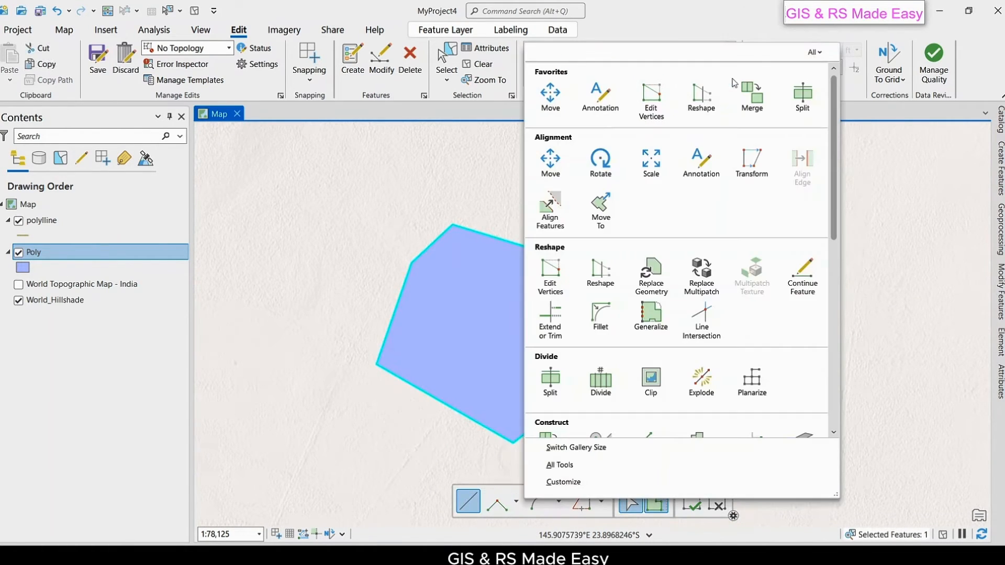
{"action": "left_click", "coordinate": [602, 320]}
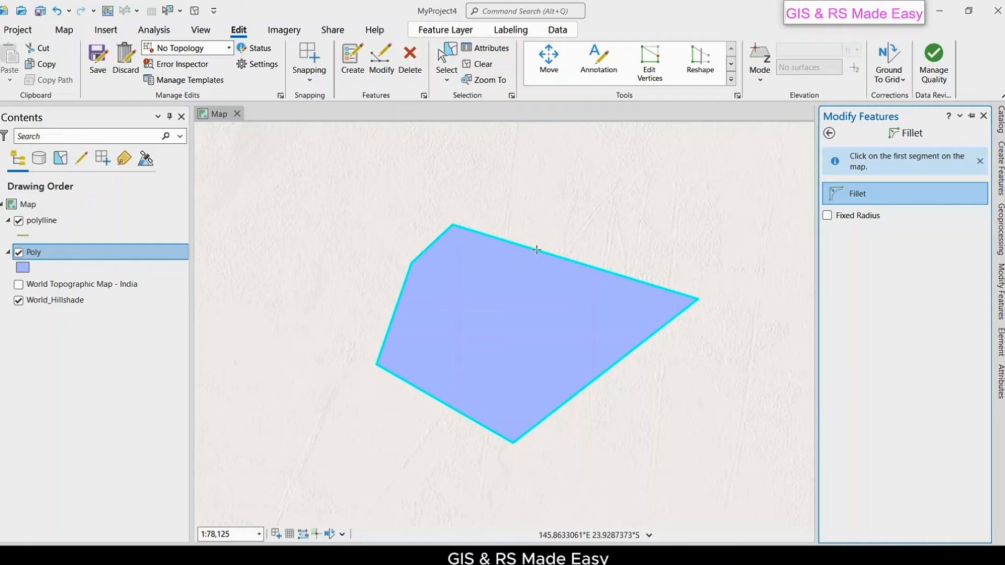
{"action": "left_click", "coordinate": [537, 251]}
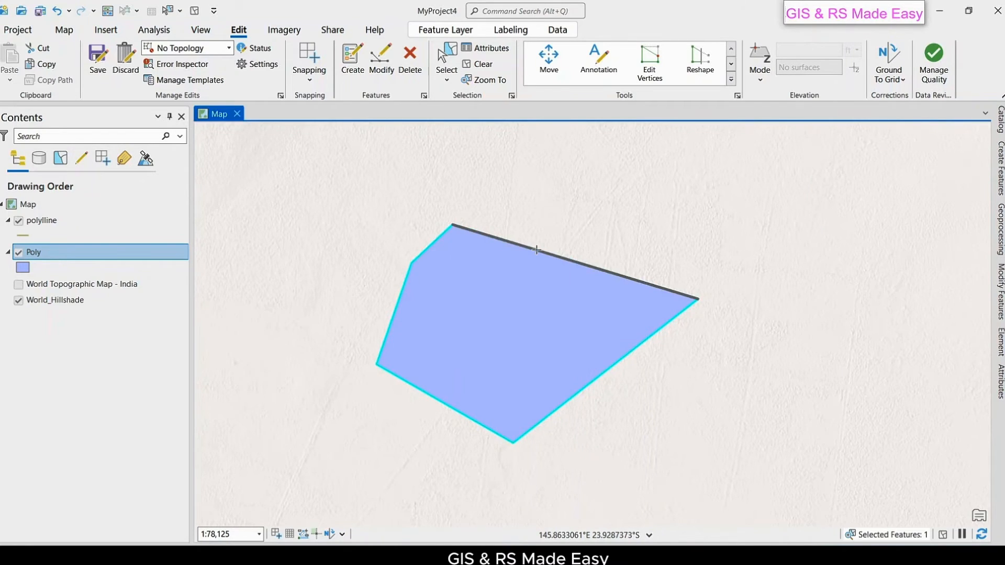
{"action": "left_click", "coordinate": [545, 417]}
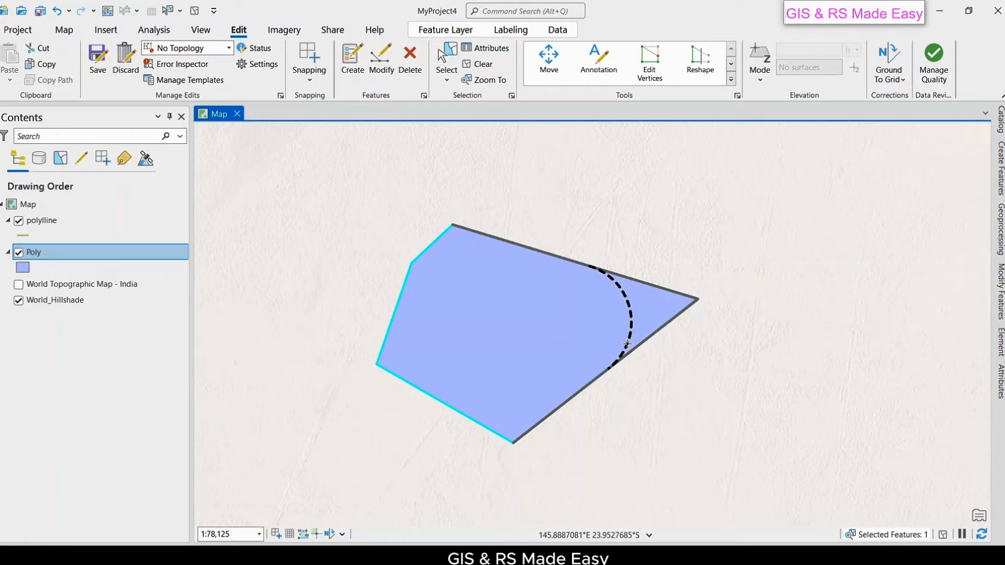
{"action": "left_click", "coordinate": [627, 344]}
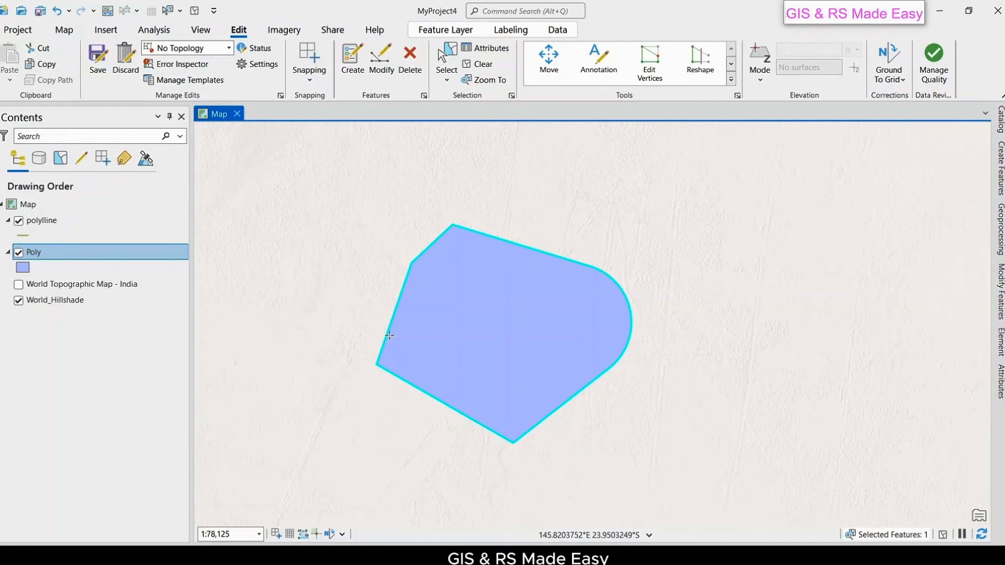
- Fillet the polygon's left side with an arc between its short upper-left edge and lower-left edge, and save the edits
{"action": "left_click", "coordinate": [421, 254]}
{"action": "left_click", "coordinate": [453, 408]}
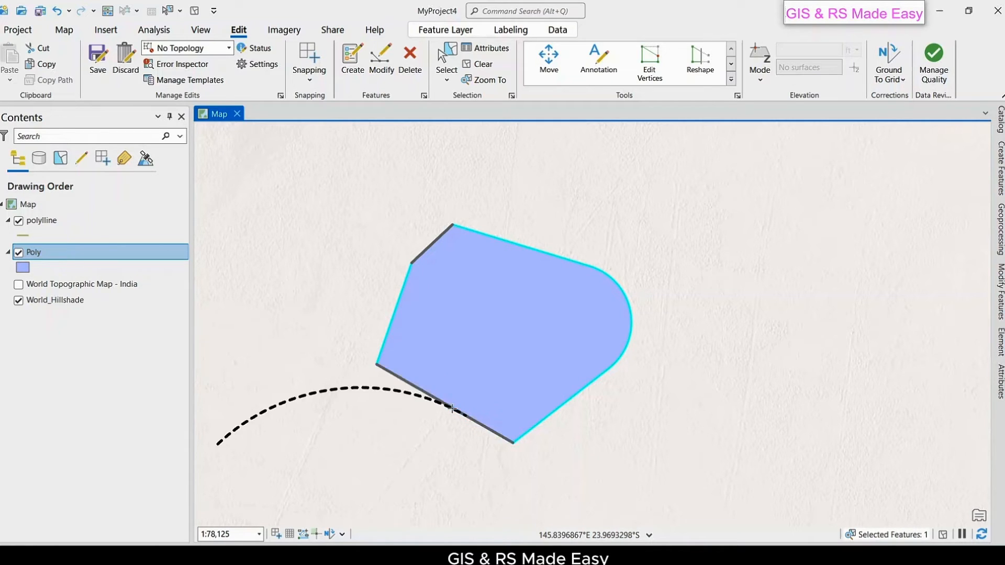
{"action": "left_click", "coordinate": [407, 373]}
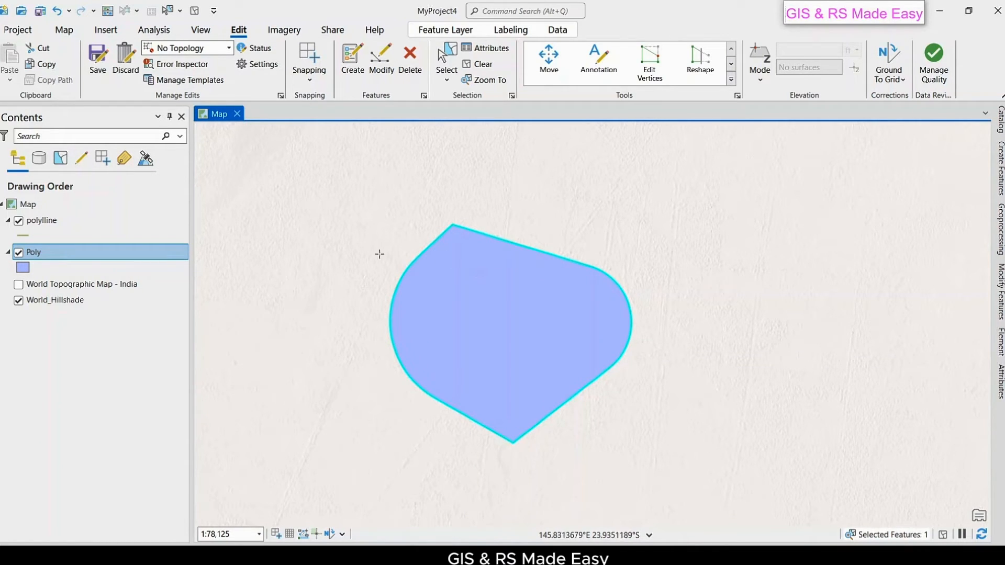
{"action": "left_click", "coordinate": [98, 68]}
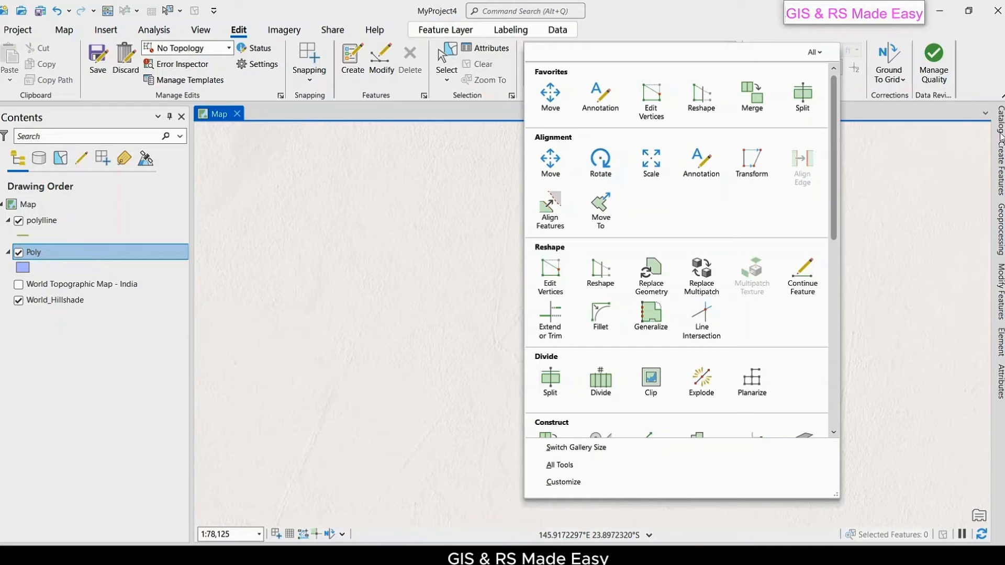
- Save the edits and create an irregular, many-vertex Poly polygon with a smooth left side and a jagged right side in the empty map area
{"action": "left_click", "coordinate": [99, 73]}
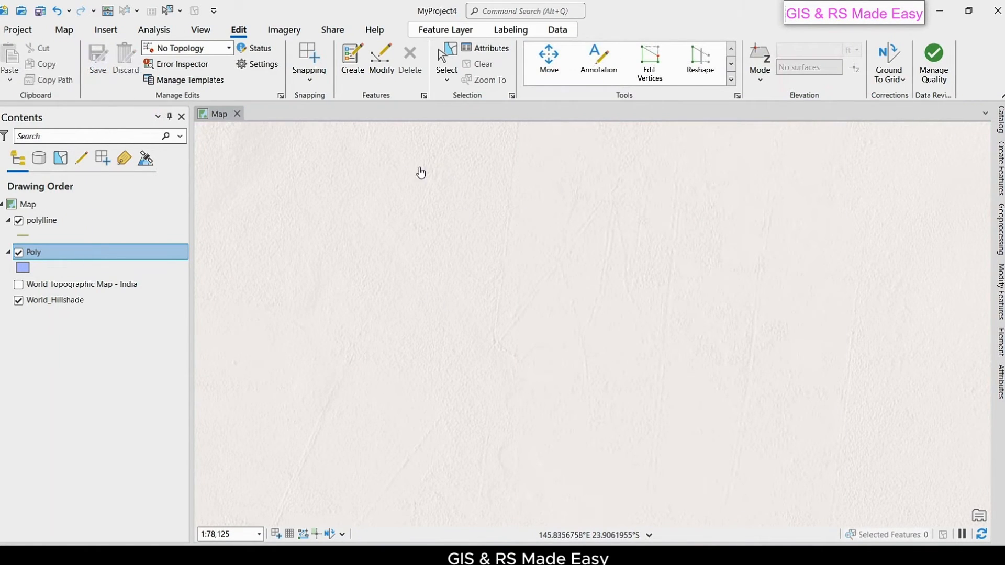
{"action": "left_click", "coordinate": [352, 61]}
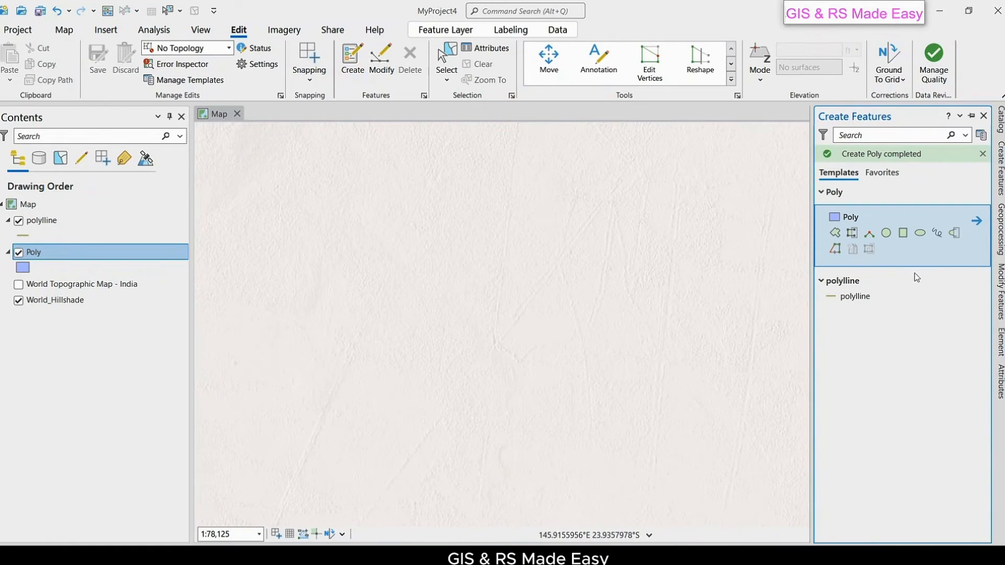
{"action": "left_click", "coordinate": [835, 233]}
{"action": "left_click", "coordinate": [417, 228]}
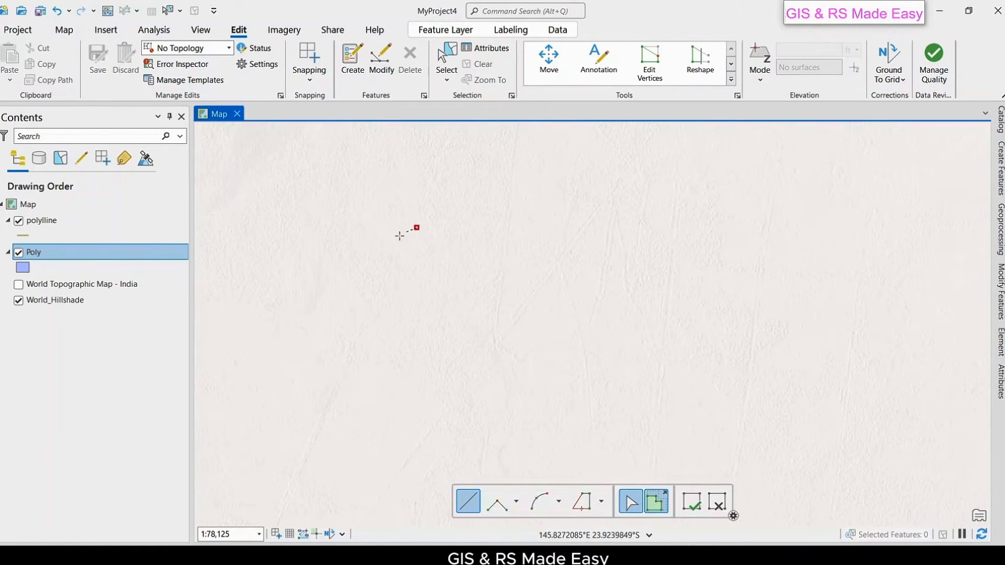
{"action": "left_click", "coordinate": [402, 234]}
{"action": "left_click", "coordinate": [392, 241]}
{"action": "left_click", "coordinate": [385, 249]}
{"action": "left_click", "coordinate": [380, 251]}
{"action": "left_click", "coordinate": [368, 269]}
{"action": "left_click", "coordinate": [366, 284]}
{"action": "left_click", "coordinate": [366, 301]}
{"action": "left_click", "coordinate": [366, 319]}
{"action": "left_click", "coordinate": [350, 344]}
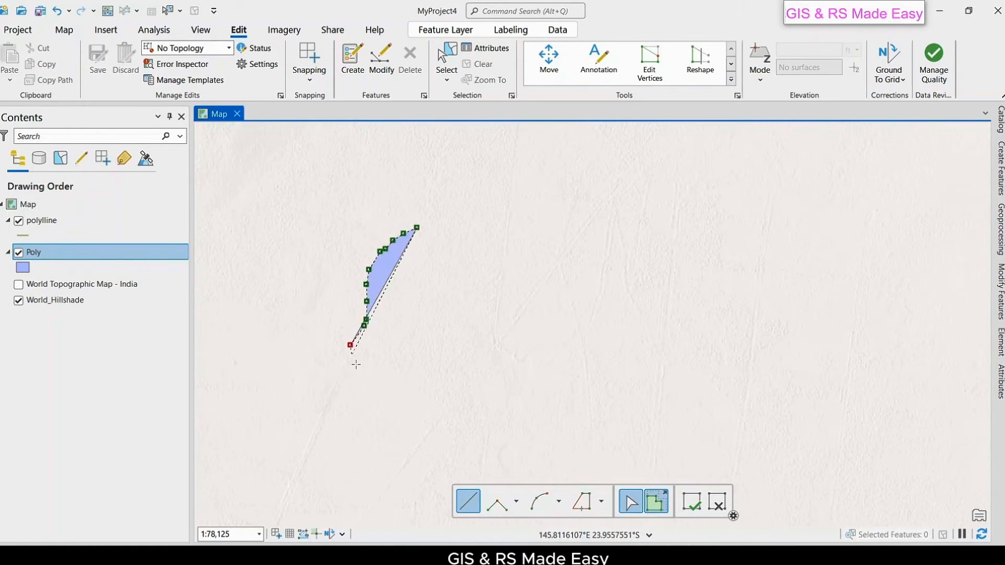
{"action": "left_click", "coordinate": [357, 366]}
{"action": "left_click", "coordinate": [383, 381]}
{"action": "left_click", "coordinate": [429, 384]}
{"action": "left_click", "coordinate": [438, 381]}
{"action": "left_click", "coordinate": [470, 388]}
{"action": "left_click", "coordinate": [490, 400]}
{"action": "left_click", "coordinate": [520, 419]}
{"action": "left_click", "coordinate": [554, 430]}
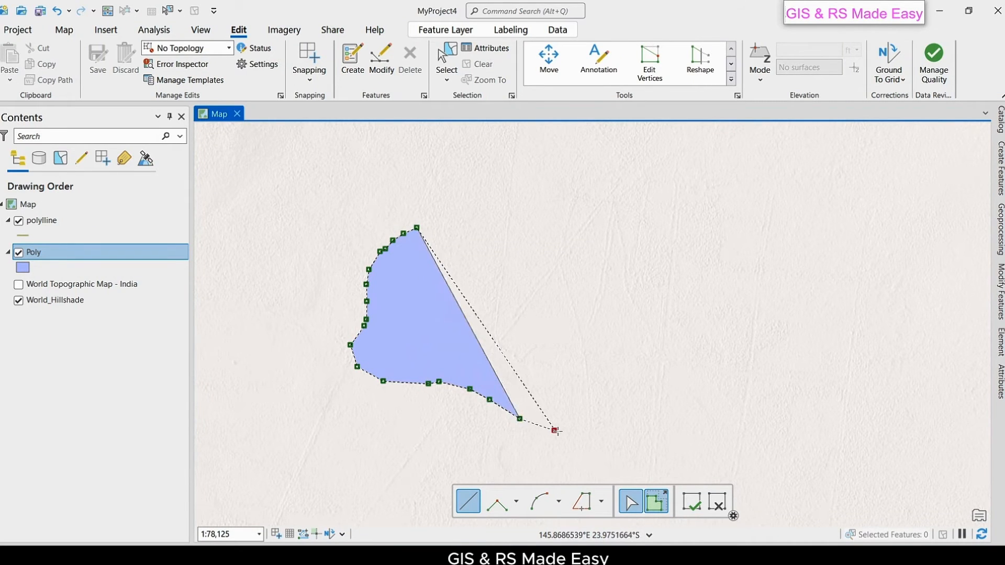
{"action": "left_click", "coordinate": [567, 436]}
{"action": "left_click", "coordinate": [592, 446]}
{"action": "left_click", "coordinate": [627, 453]}
{"action": "left_click", "coordinate": [638, 455]}
{"action": "left_click", "coordinate": [637, 450]}
{"action": "left_click", "coordinate": [626, 440]}
{"action": "left_click", "coordinate": [623, 436]}
{"action": "left_click", "coordinate": [635, 416]}
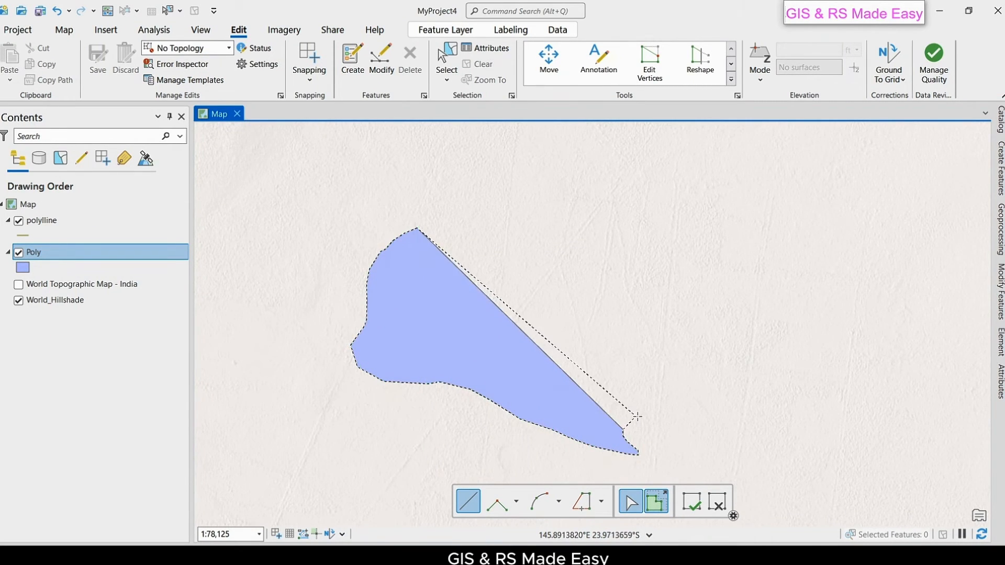
{"action": "left_click", "coordinate": [647, 415]}
{"action": "left_click", "coordinate": [661, 387]}
{"action": "left_click", "coordinate": [684, 350]}
{"action": "left_click", "coordinate": [638, 317]}
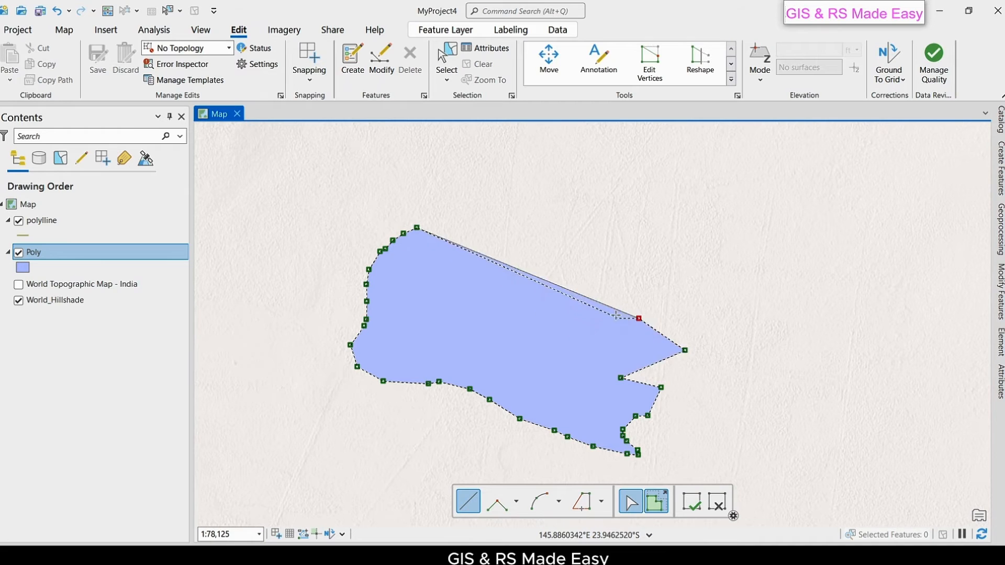
{"action": "left_click", "coordinate": [612, 310]}
{"action": "left_click", "coordinate": [634, 288]}
{"action": "left_click", "coordinate": [626, 266]}
{"action": "left_click", "coordinate": [588, 263]}
{"action": "left_click", "coordinate": [565, 256]}
{"action": "left_click", "coordinate": [585, 231]}
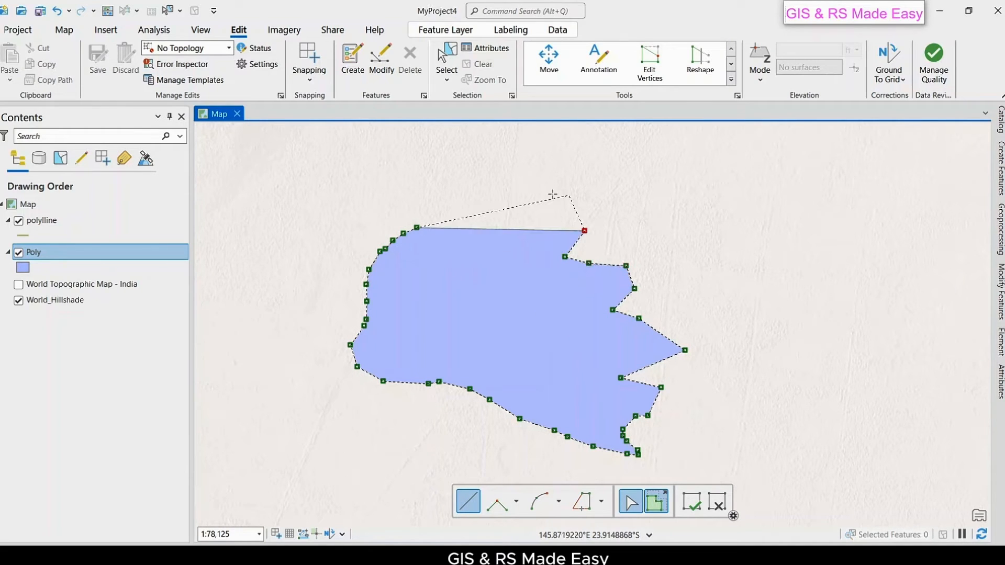
{"action": "left_click", "coordinate": [562, 194]}
{"action": "left_click", "coordinate": [529, 193]}
{"action": "left_click", "coordinate": [472, 210]}
{"action": "right_click", "coordinate": [472, 210]}
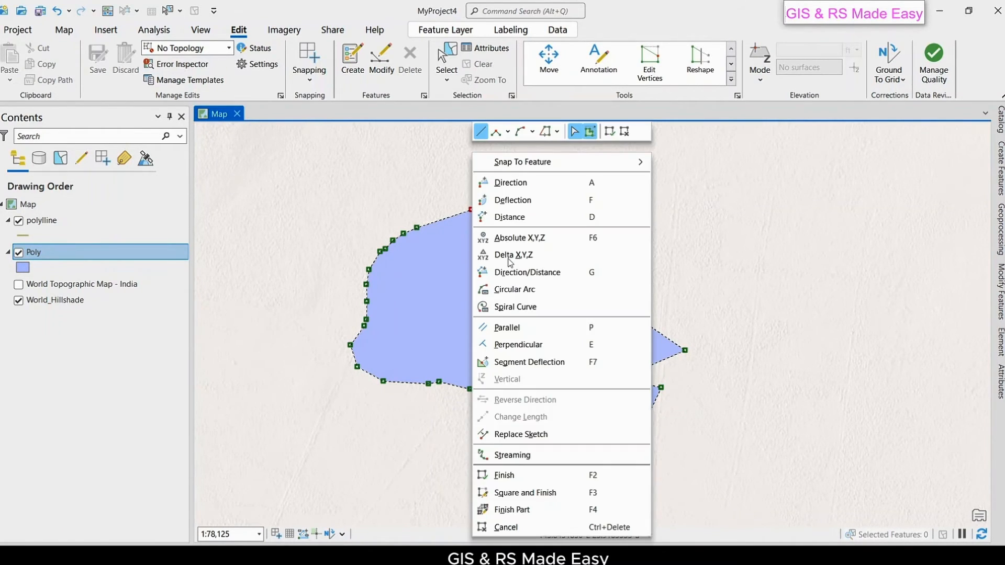
{"action": "left_click", "coordinate": [523, 473]}
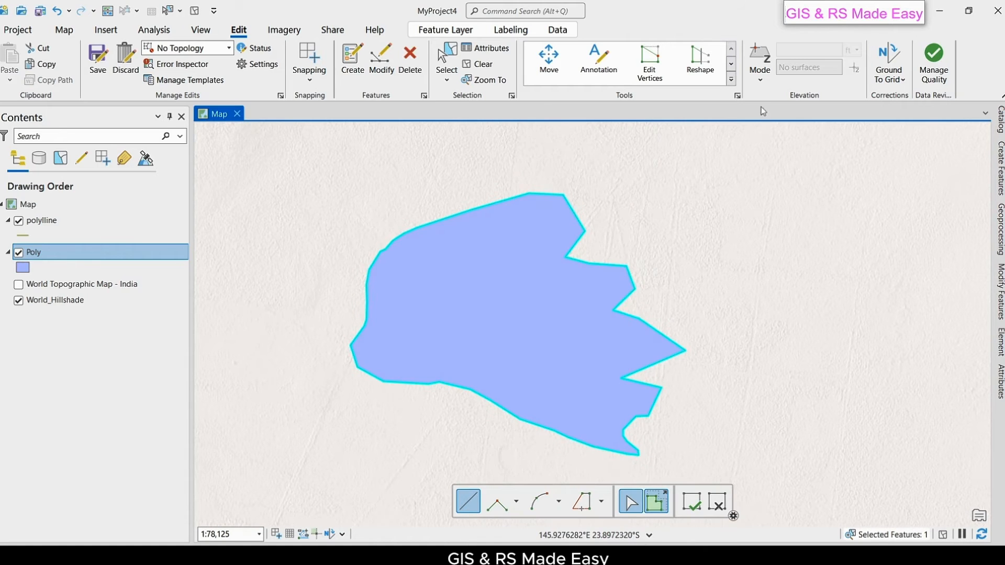
- Start the Generalize tool on the new polygon and choose the Simplify method
{"action": "left_click", "coordinate": [730, 79]}
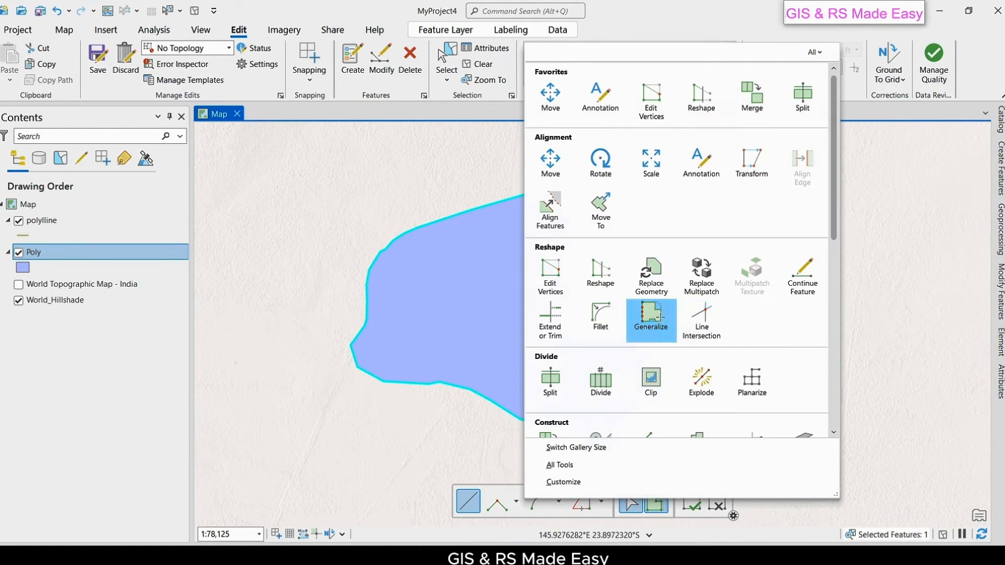
{"action": "left_click", "coordinate": [650, 316]}
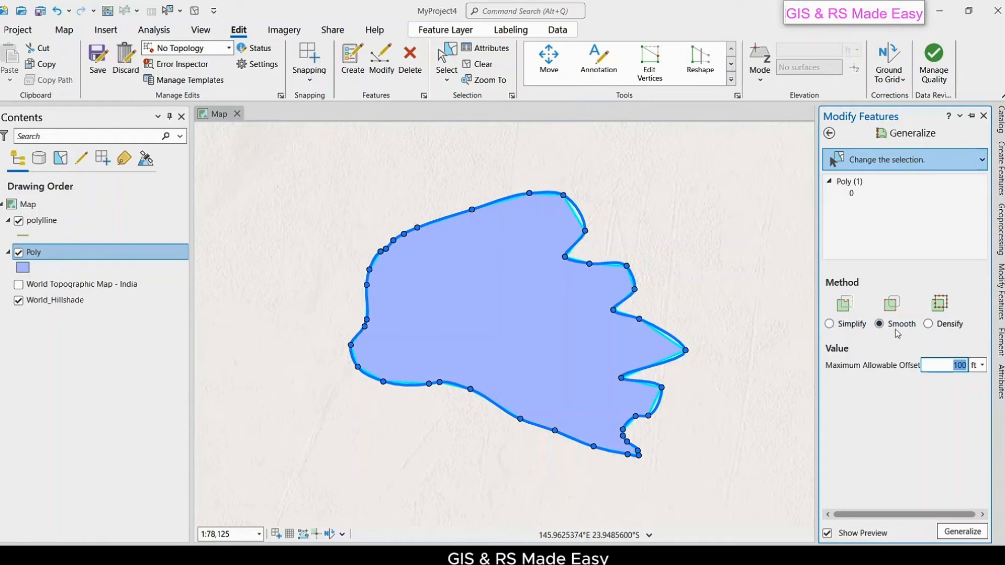
{"action": "left_click", "coordinate": [829, 324]}
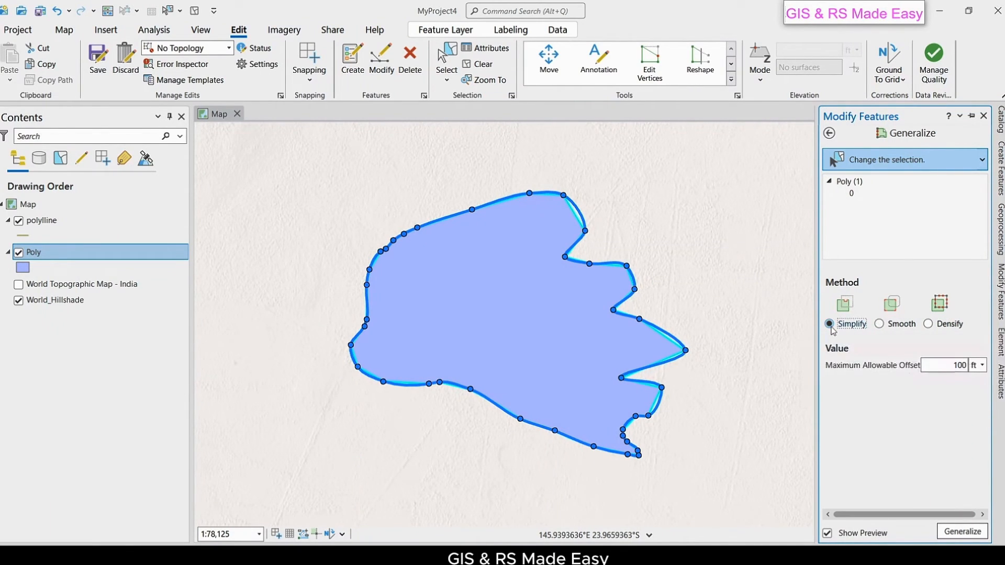
- Preview the polygon's simplification with maximum allowable offsets of 0, 1000 and 10000 ft
{"action": "double_click", "coordinate": [955, 365]}
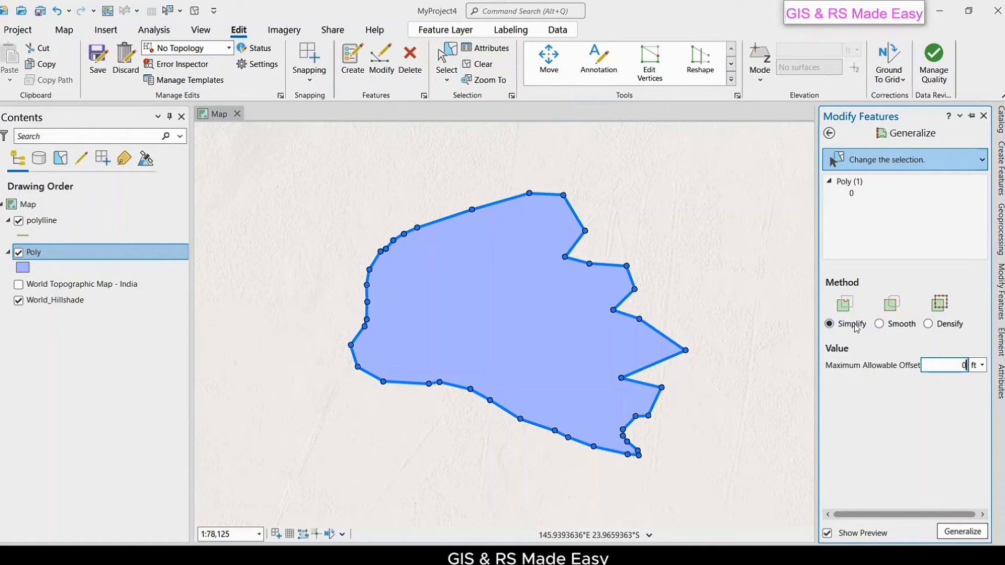
{"action": "double_click", "coordinate": [962, 365]}
{"action": "type", "text": "1000"}
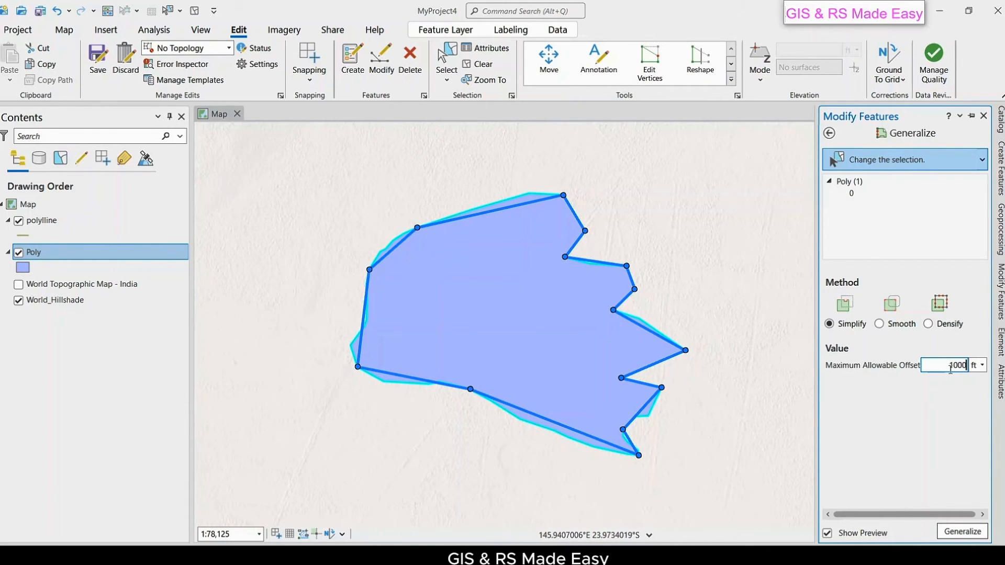
{"action": "type", "text": "0"}
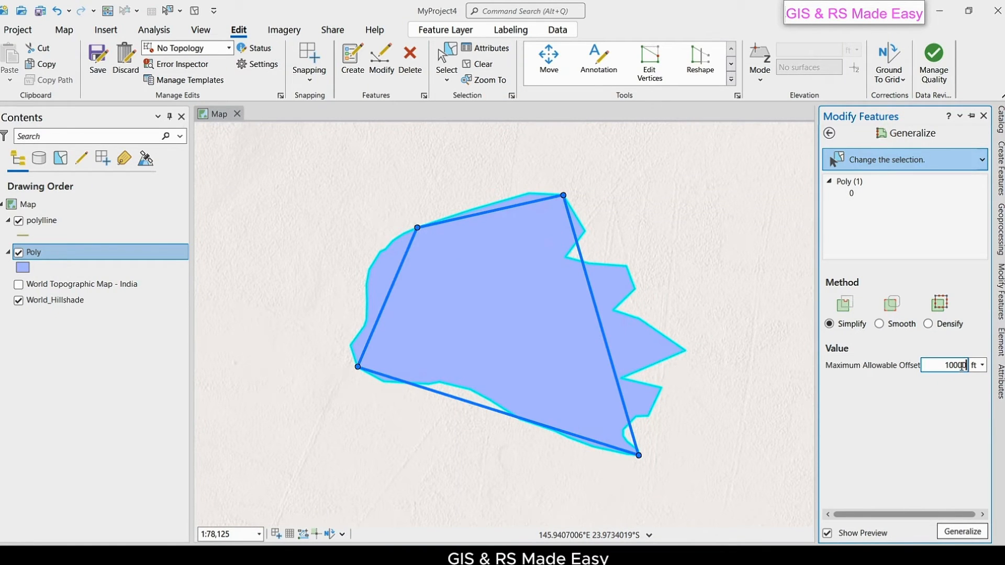
- Simplify the polygon with a maximum allowable offset of 100 ft
{"action": "key", "text": "BackSpace"}
{"action": "key", "text": "BackSpace"}
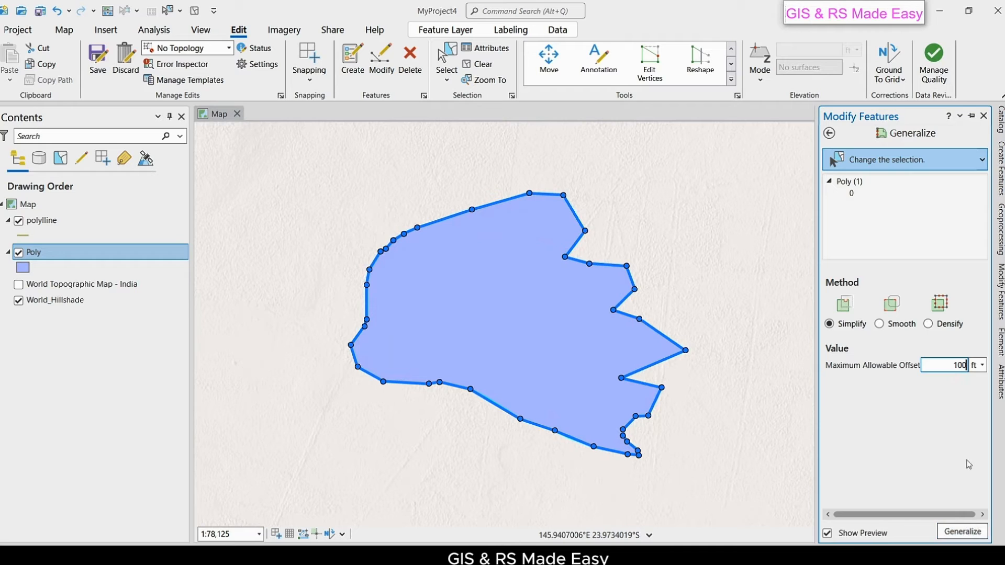
{"action": "left_click", "coordinate": [966, 532]}
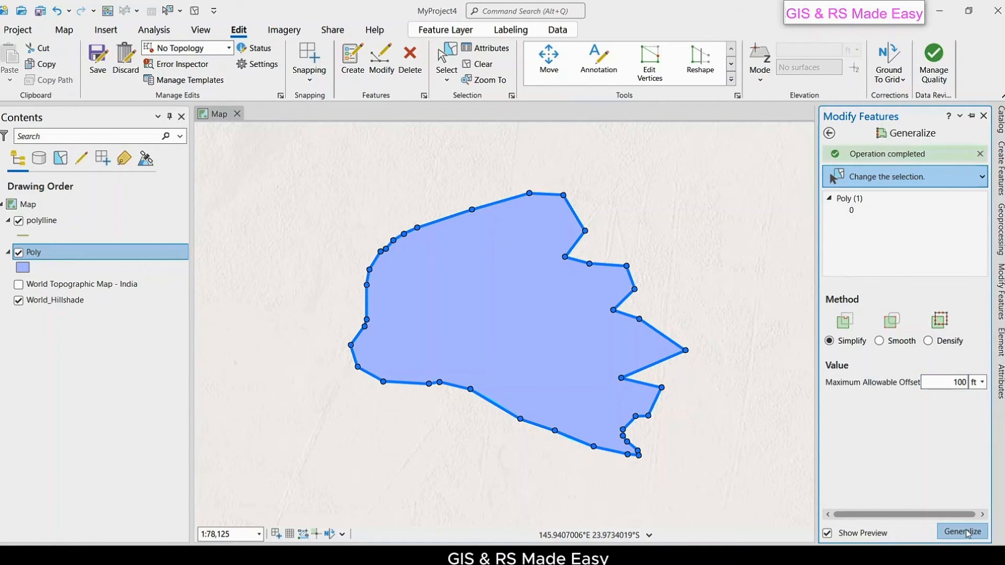
- Switch Generalize to the Smooth method and preview the polygon with maximum allowable offsets of 0 and 1000 ft
{"action": "left_click", "coordinate": [879, 341]}
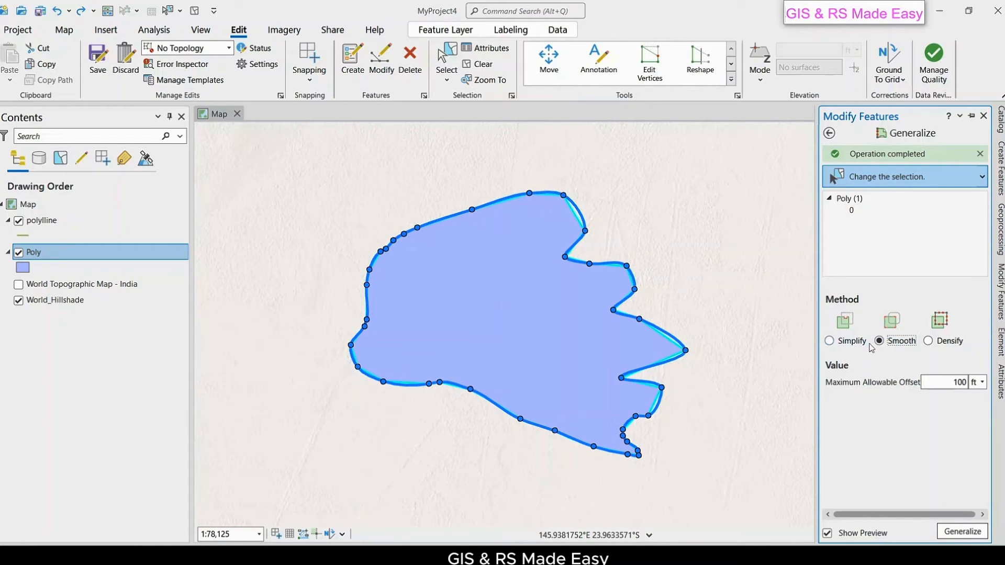
{"action": "double_click", "coordinate": [955, 380]}
{"action": "type", "text": "0"}
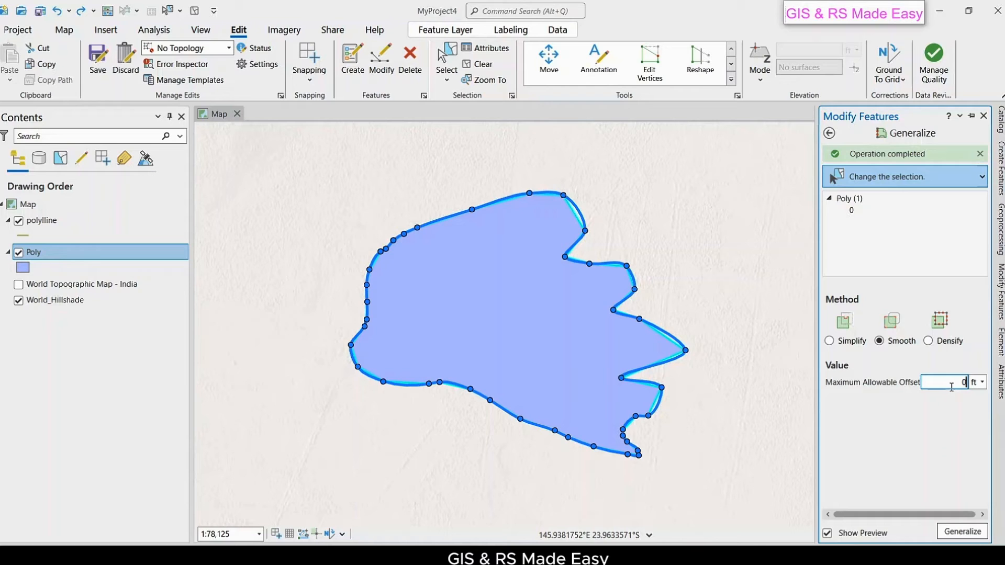
{"action": "double_click", "coordinate": [962, 382]}
{"action": "scroll", "coordinate": [673, 466], "scroll_direction": "up", "scroll_amount": 5}
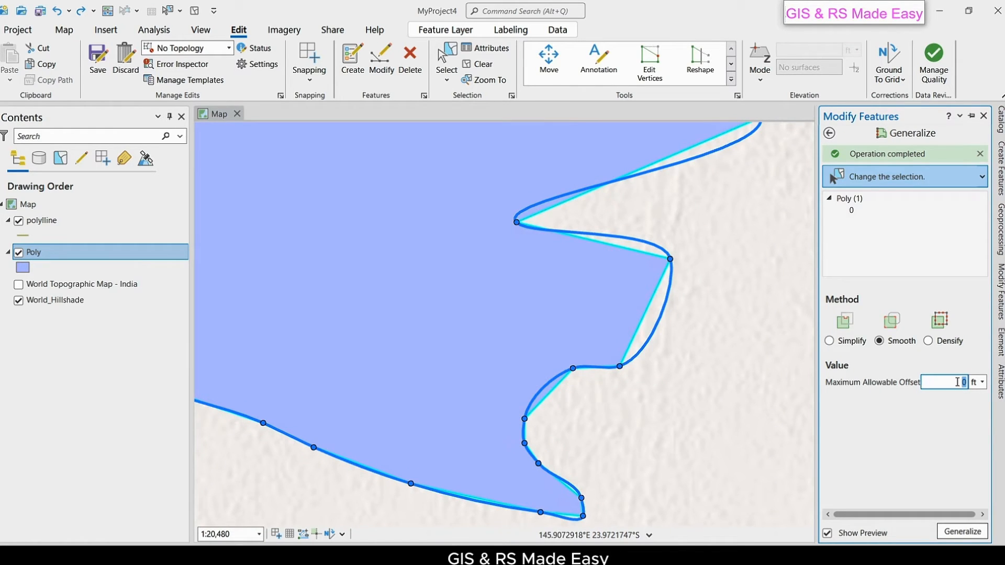
{"action": "type", "text": "1000"}
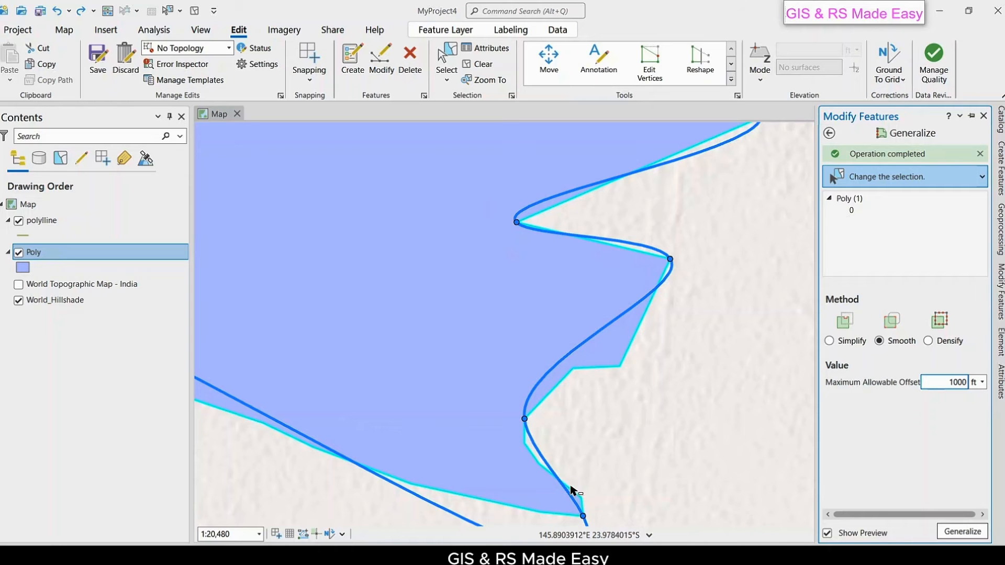
{"action": "middle_click", "coordinate": [610, 412]}
{"action": "left_click_drag", "start_coordinate": [610, 396], "coordinate": [646, 321]}
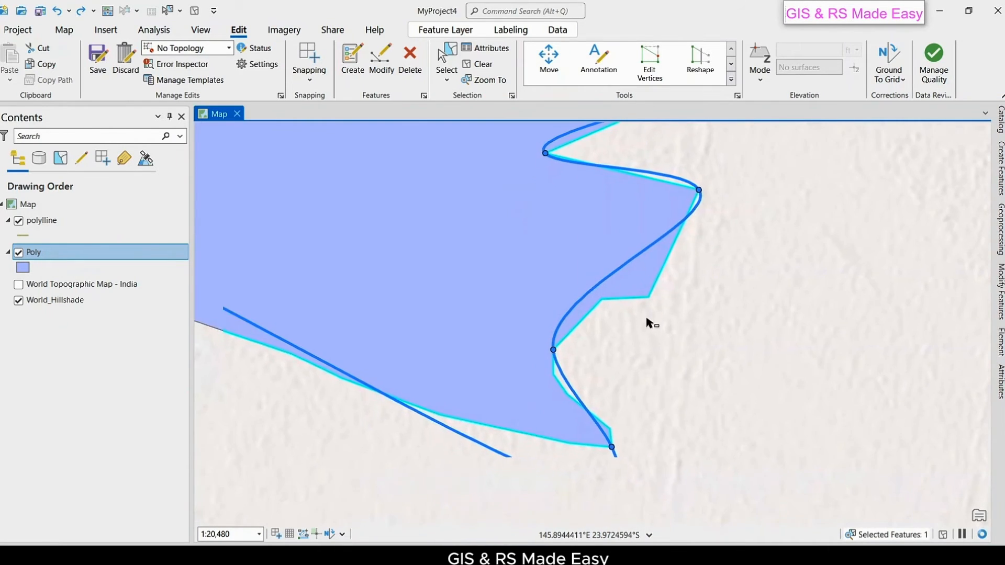
{"action": "scroll", "coordinate": [646, 321], "scroll_direction": "down", "scroll_amount": 4}
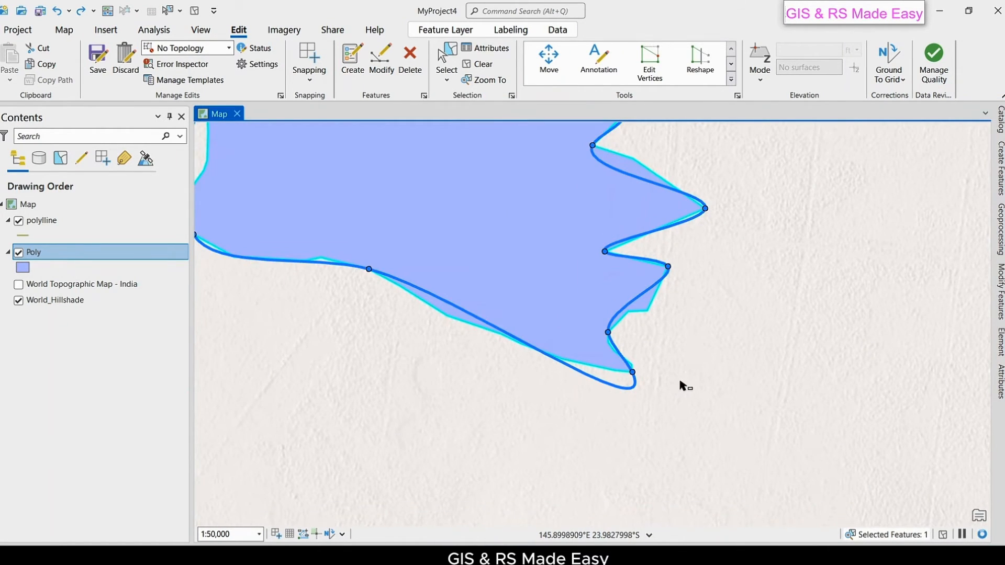
- Set the smoothing's maximum allowable offset to 100 ft and check the preview along the whole polygon
{"action": "left_click", "coordinate": [1000, 289]}
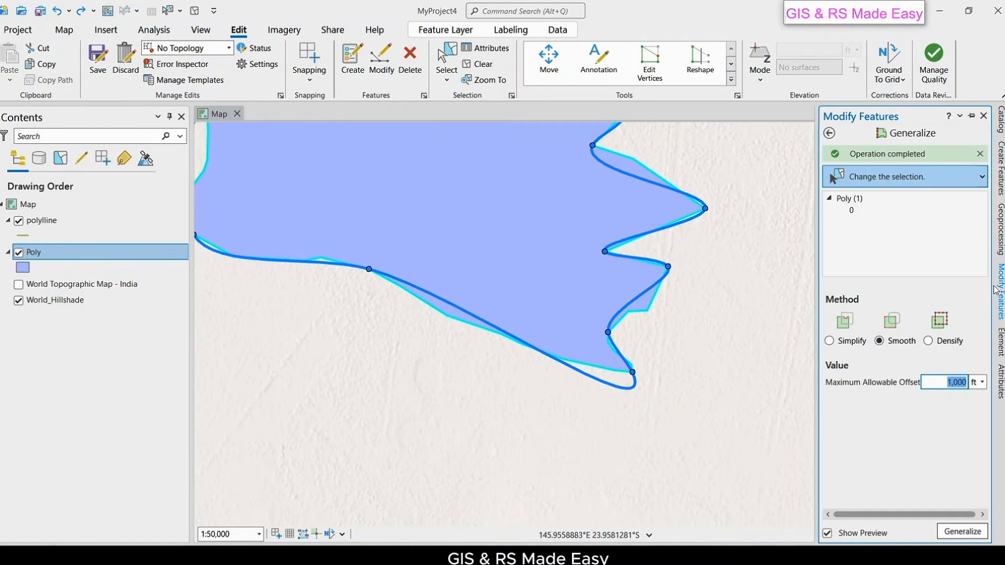
{"action": "left_click", "coordinate": [968, 384]}
{"action": "key", "text": "BackSpace"}
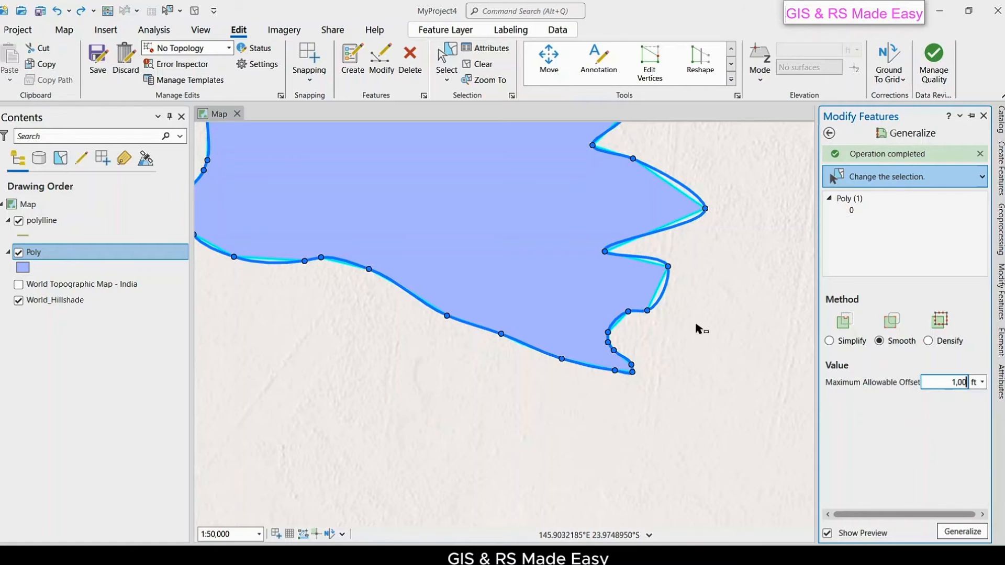
{"action": "left_click", "coordinate": [671, 304]}
{"action": "left_click_drag", "start_coordinate": [671, 304], "coordinate": [671, 315]}
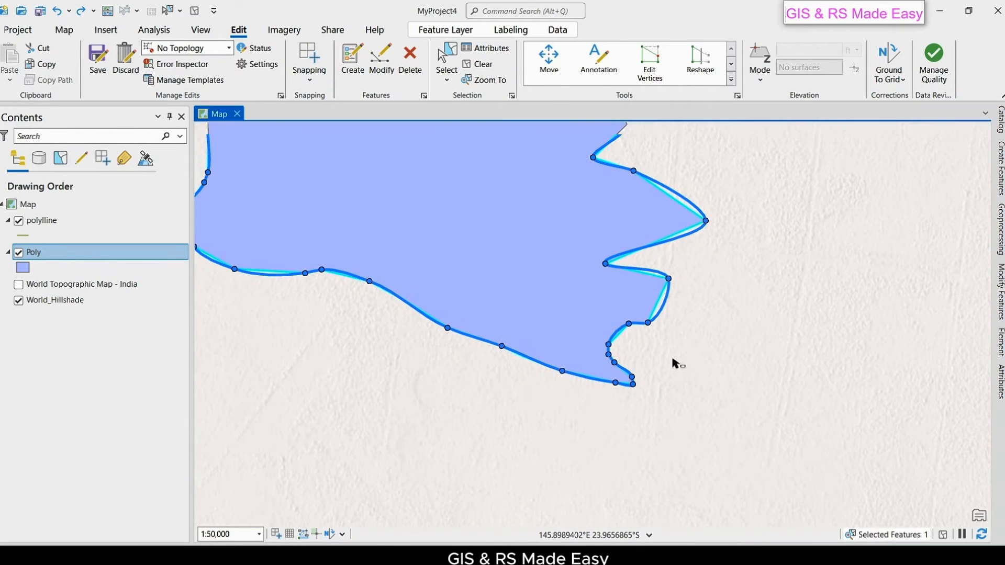
{"action": "left_click_drag", "start_coordinate": [673, 358], "coordinate": [675, 454]}
{"action": "scroll", "coordinate": [663, 409], "scroll_direction": "down", "scroll_amount": 2}
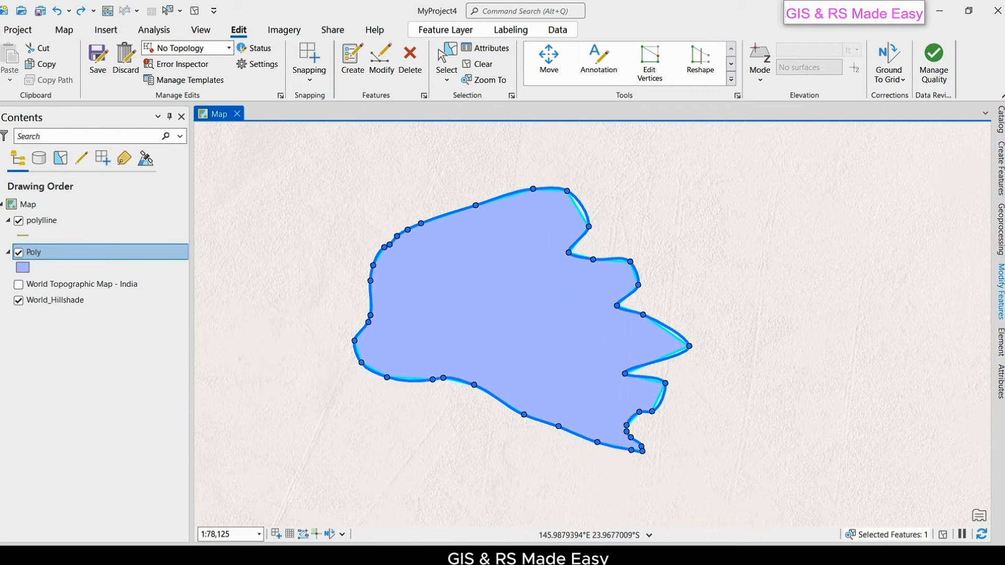
- Smooth the polygon with a maximum allowable offset of 100 ft
{"action": "left_click", "coordinate": [1000, 290]}
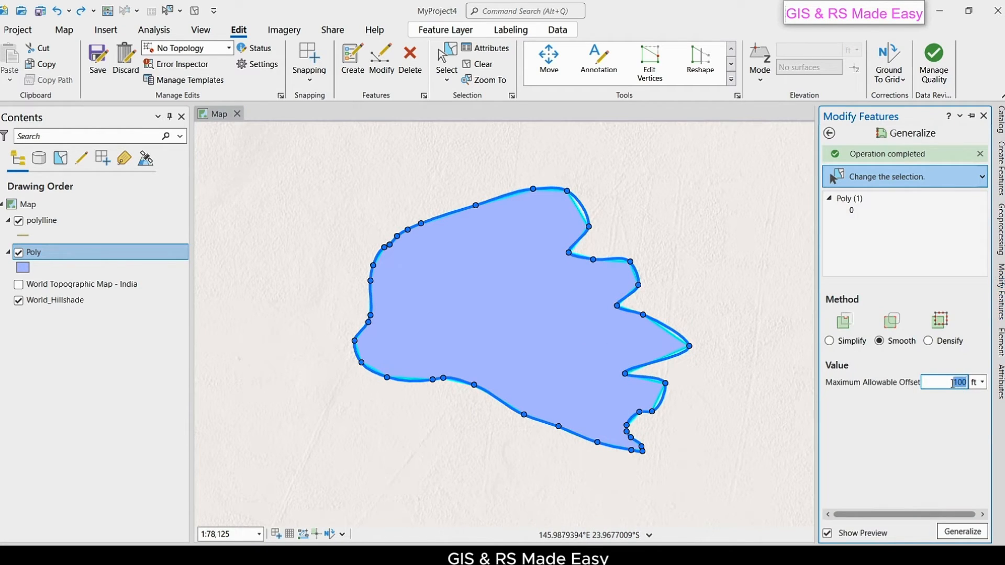
{"action": "type", "text": "10"}
{"action": "type", "text": "1"}
{"action": "type", "text": "0"}
{"action": "scroll", "coordinate": [669, 372], "scroll_direction": "up", "scroll_amount": 2}
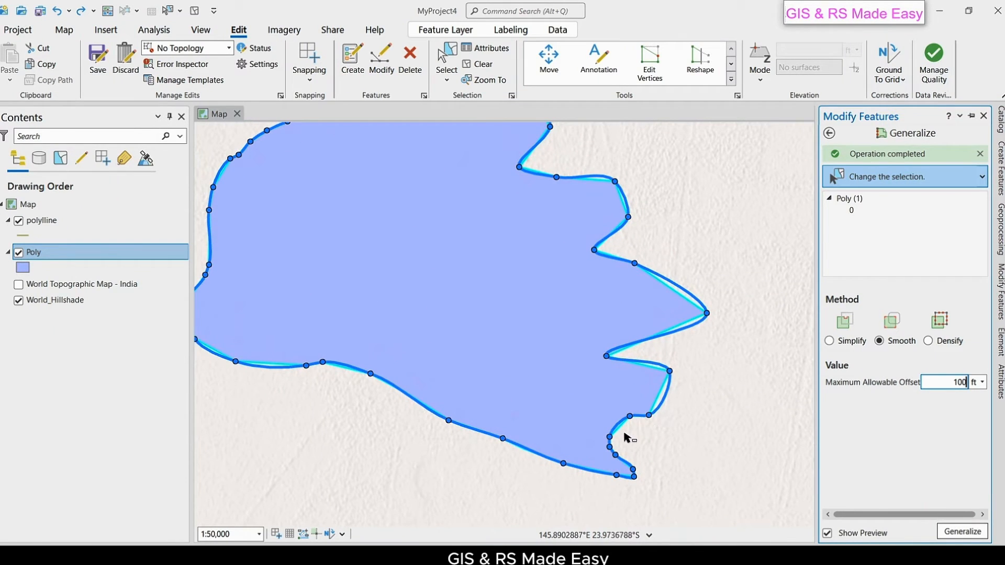
{"action": "left_click", "coordinate": [961, 531]}
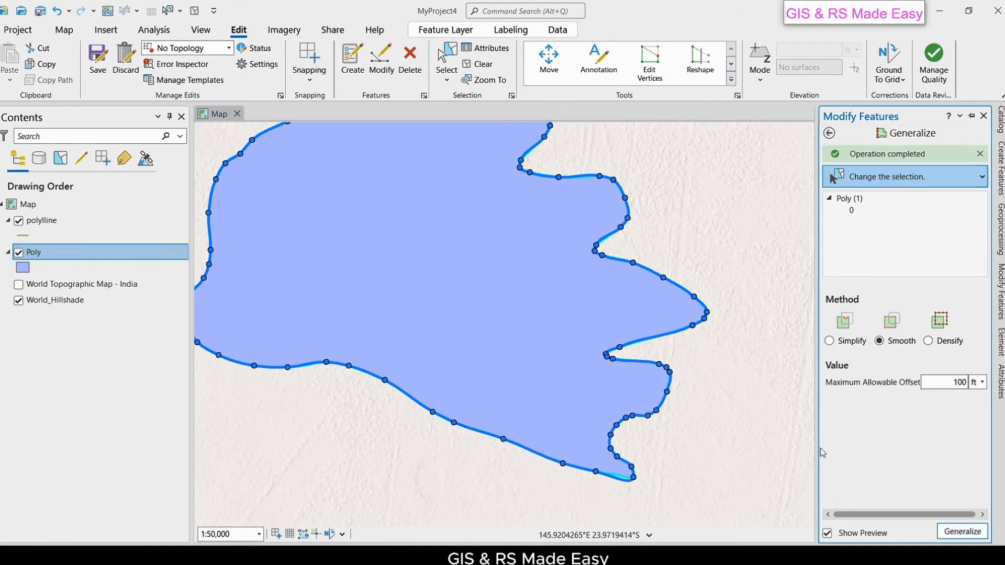
{"action": "scroll", "coordinate": [728, 380], "scroll_direction": "down", "scroll_amount": 2}
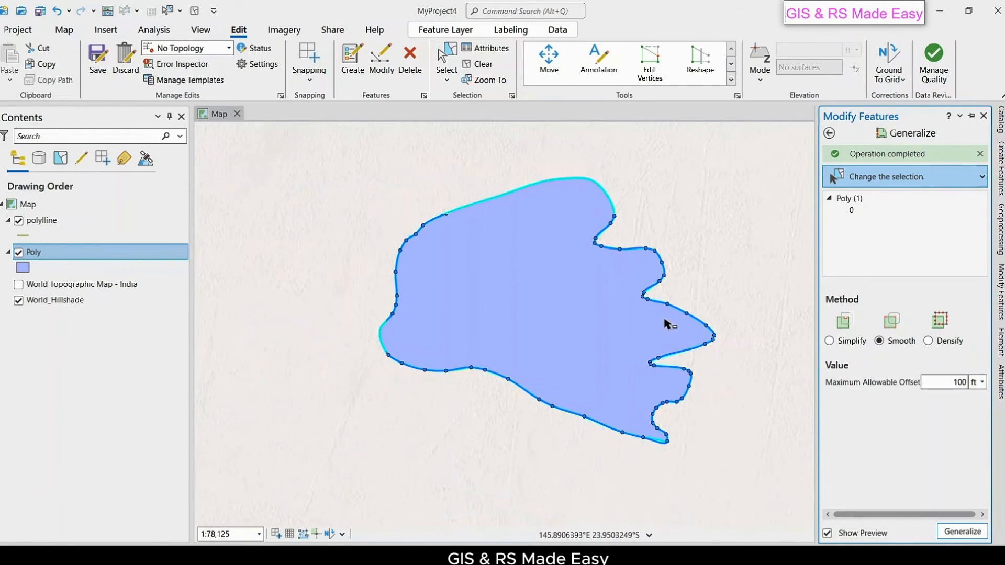
- Switch Generalize to the Densify method and preview the polygon with distances of 1, 10 and 0 ft
{"action": "left_click", "coordinate": [930, 341]}
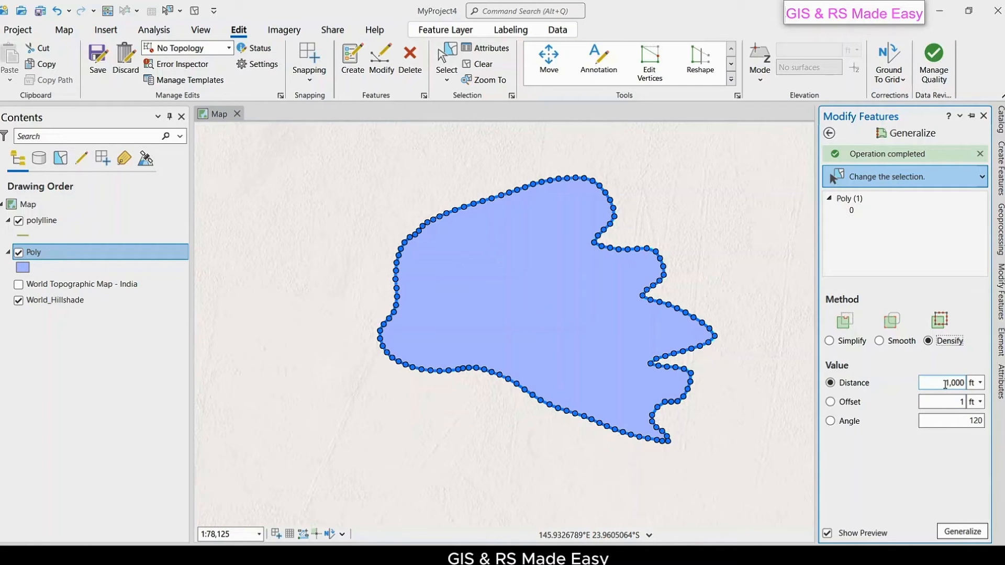
{"action": "double_click", "coordinate": [945, 385]}
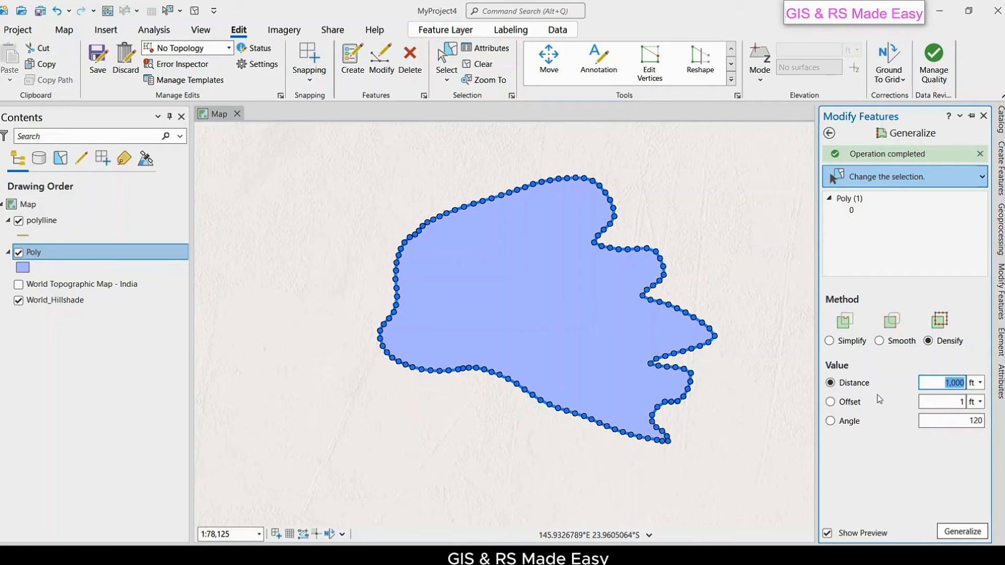
{"action": "type", "text": "1"}
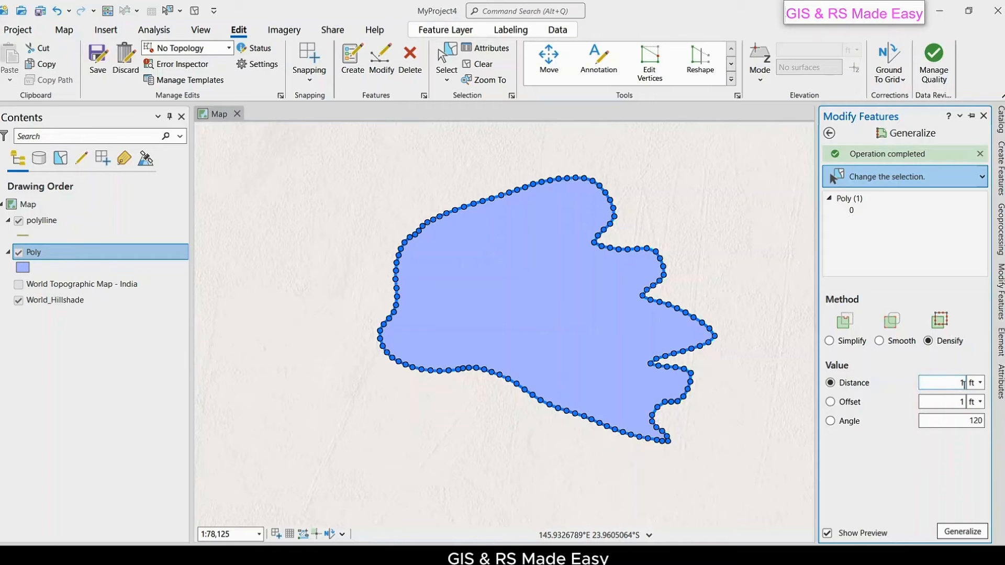
{"action": "double_click", "coordinate": [961, 383]}
{"action": "type", "text": "00"}
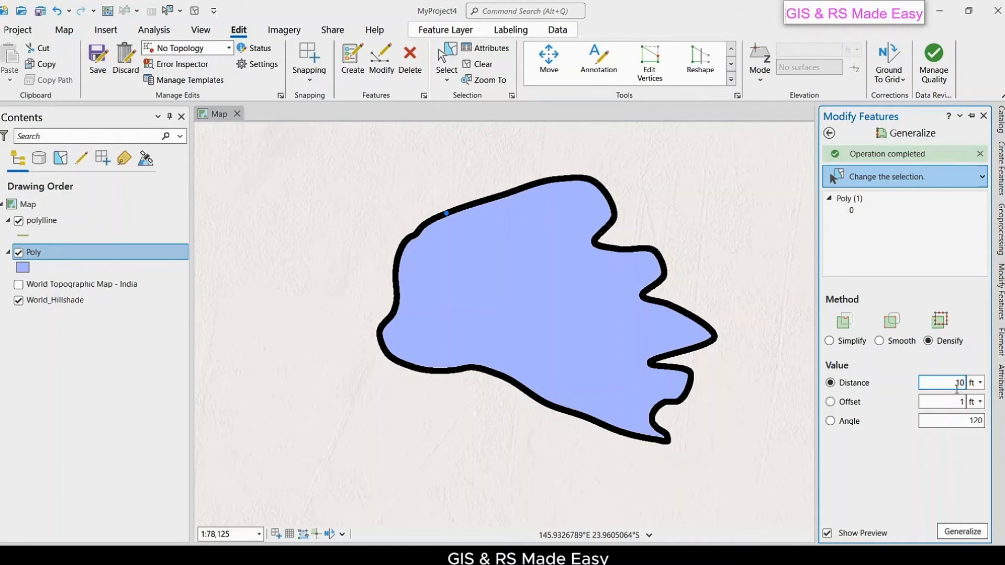
{"action": "left_click", "coordinate": [956, 444]}
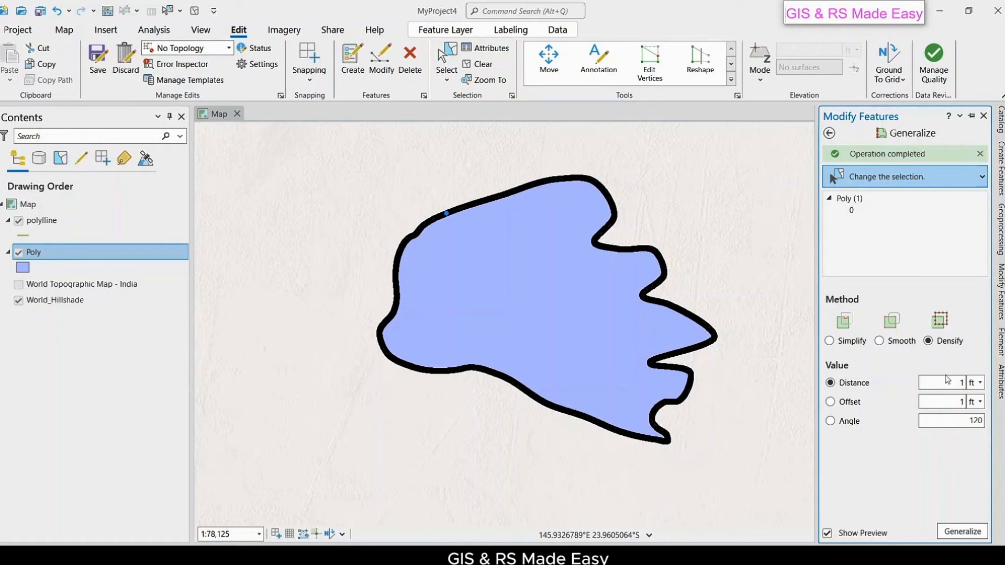
{"action": "double_click", "coordinate": [959, 383]}
{"action": "key", "text": "BackSpace"}
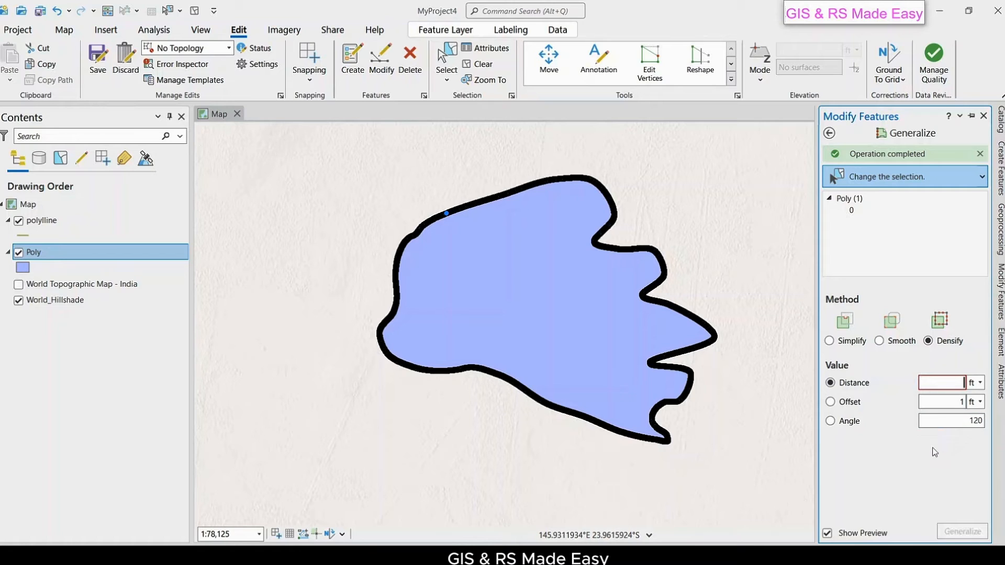
{"action": "type", "text": "0"}
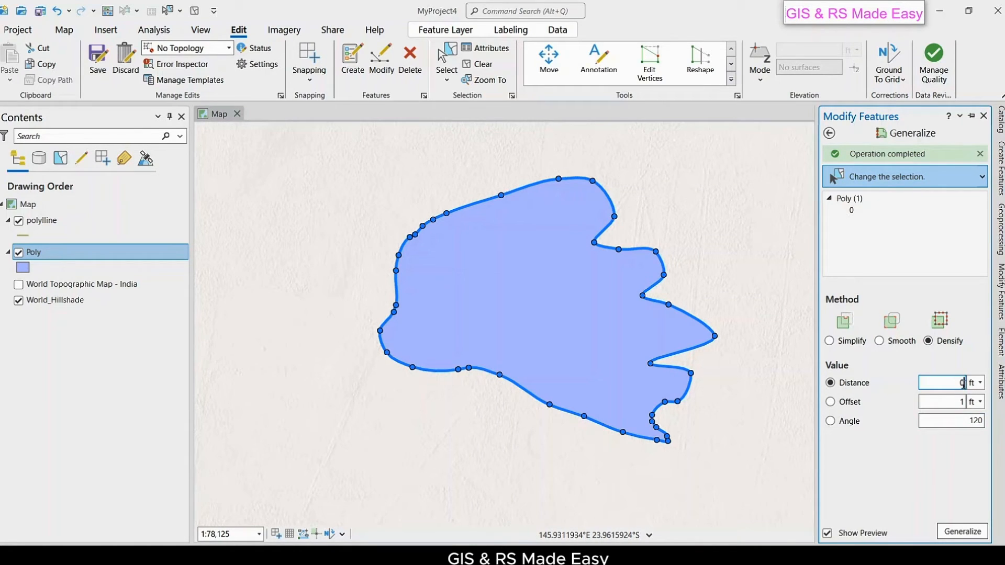
- Set the Densify distance to 10 ft and examine the previewed vertex spacing closely on the polygon's eastern edge
{"action": "double_click", "coordinate": [962, 383]}
{"action": "type", "text": "1"}
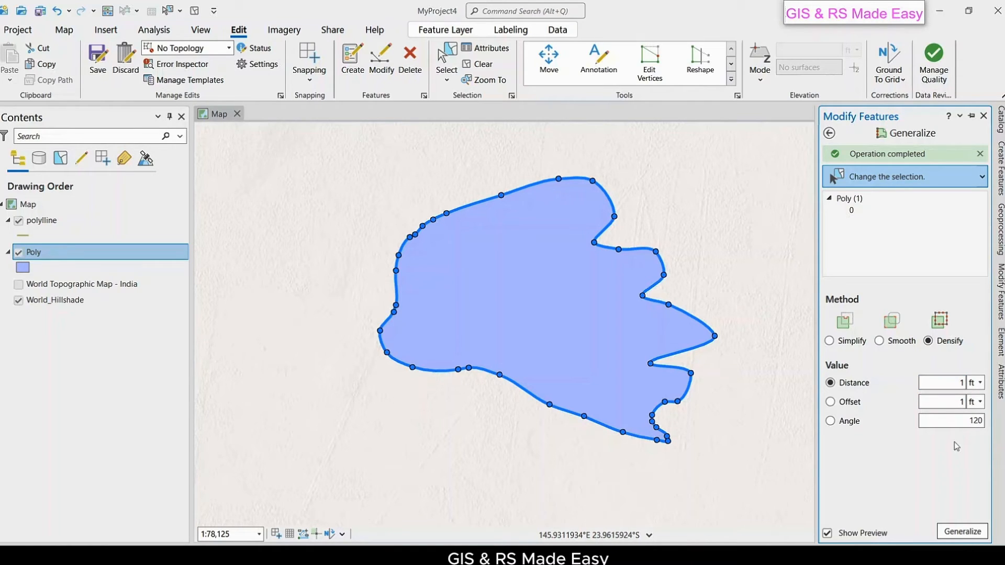
{"action": "double_click", "coordinate": [962, 386]}
{"action": "type", "text": "10"}
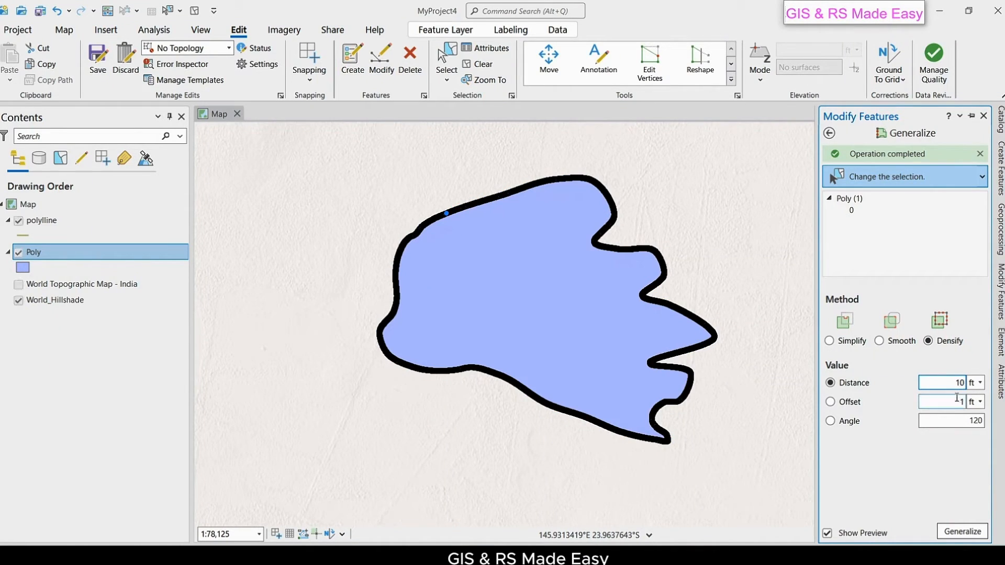
{"action": "left_click", "coordinate": [963, 455]}
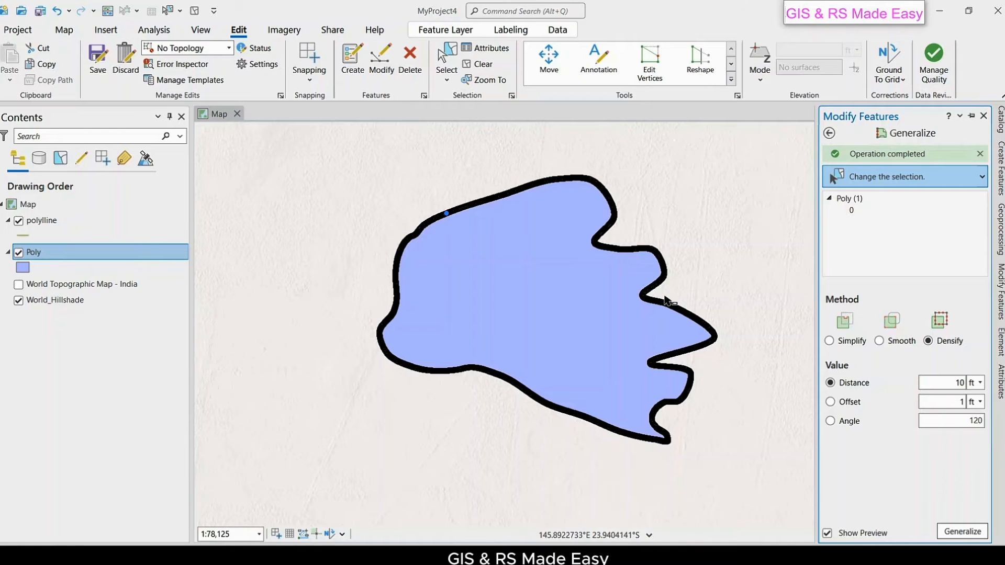
{"action": "scroll", "coordinate": [673, 309], "scroll_direction": "up", "scroll_amount": 5}
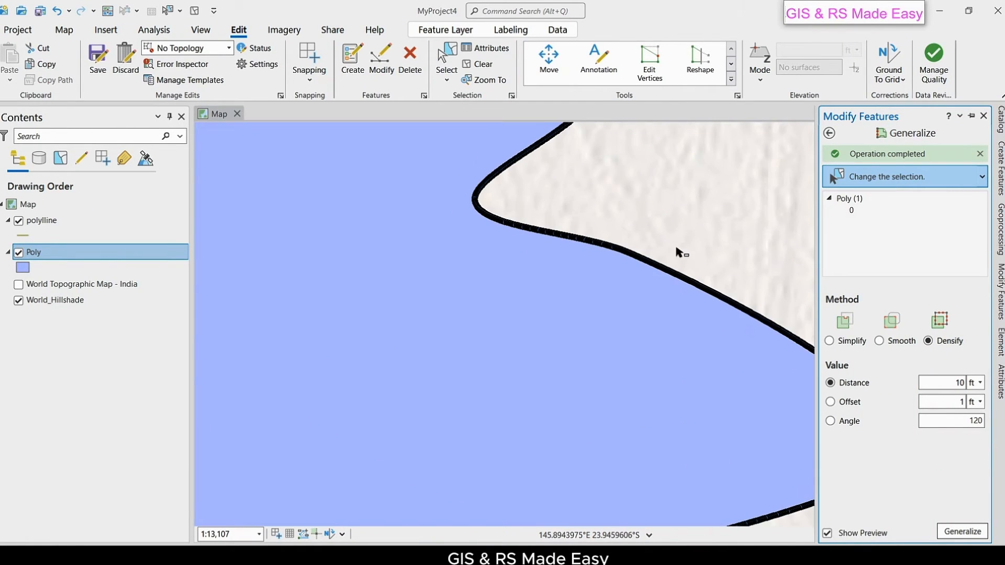
{"action": "scroll", "coordinate": [680, 253], "scroll_direction": "up", "scroll_amount": 4}
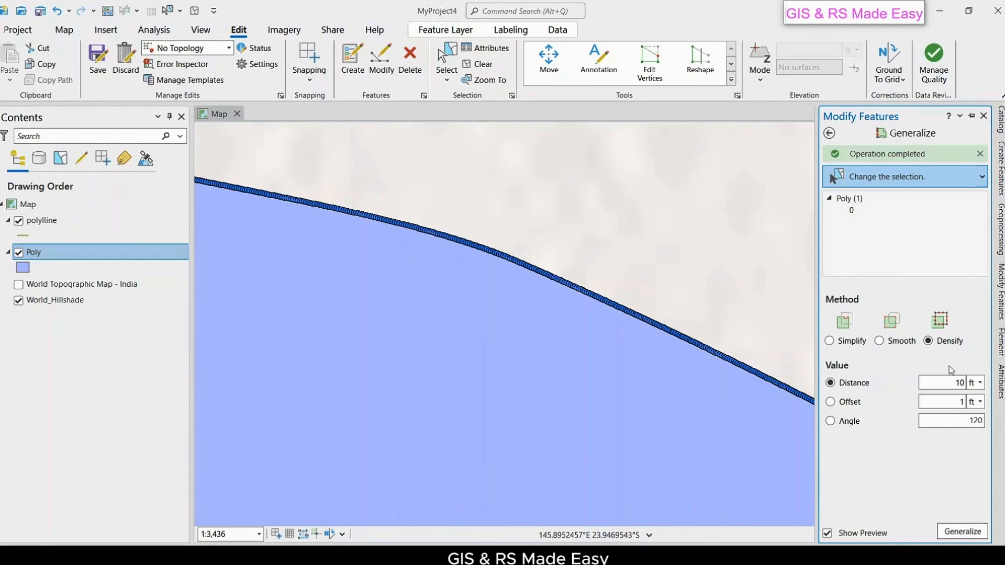
- Preview the densified polygon with distances of 100 and 1000 ft and inspect the vertex spacing along its edges
{"action": "double_click", "coordinate": [957, 382]}
{"action": "type", "text": "100"}
{"action": "left_click", "coordinate": [962, 455]}
{"action": "left_click", "coordinate": [946, 383]}
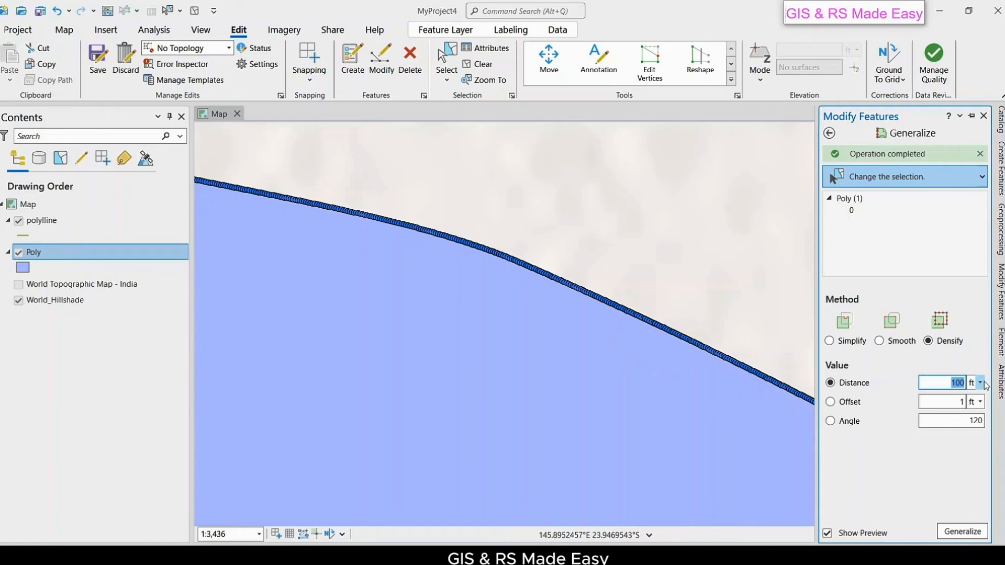
{"action": "key", "text": "BackSpace"}
{"action": "type", "text": "0"}
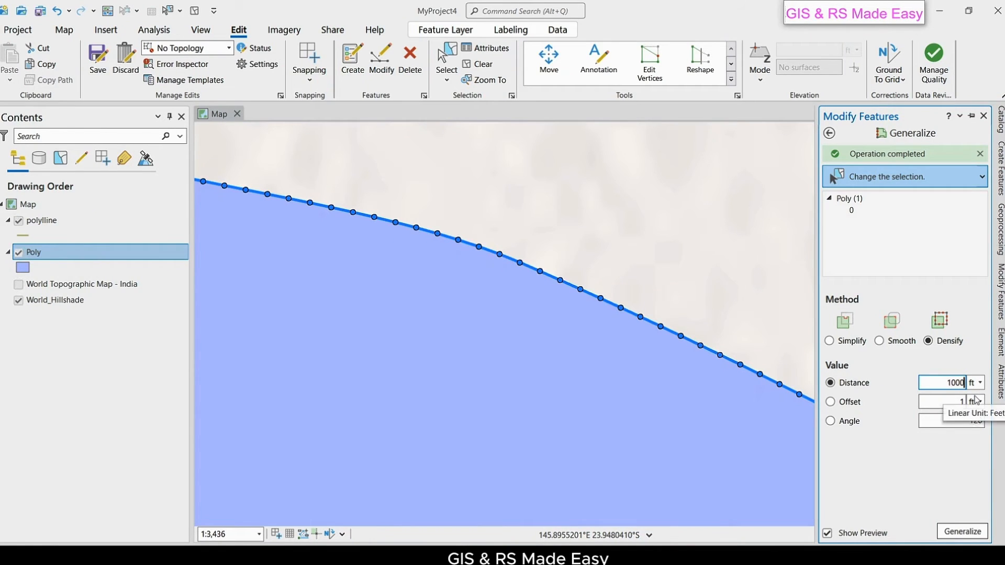
{"action": "key", "text": "Tab"}
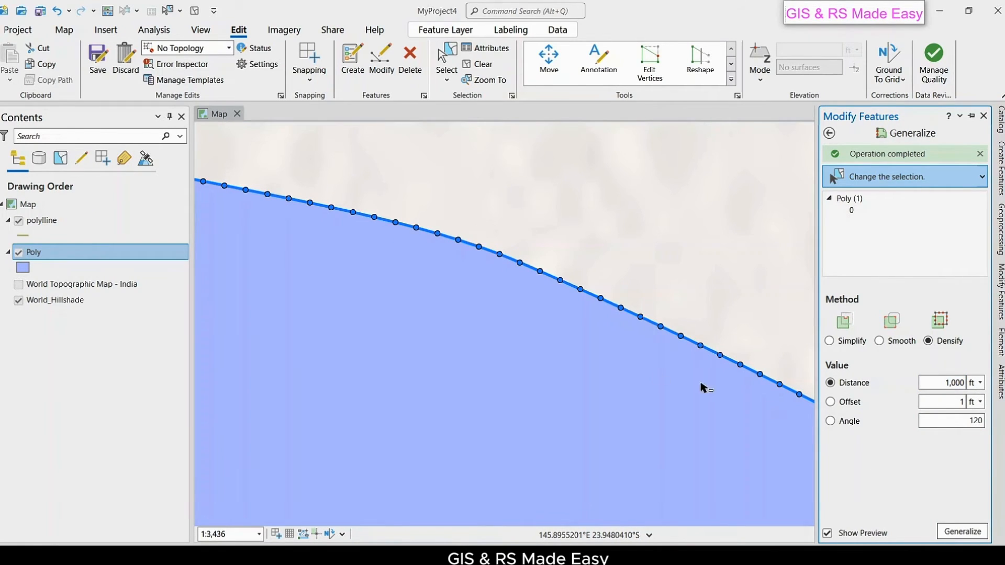
{"action": "scroll", "coordinate": [542, 296], "scroll_direction": "down", "scroll_amount": 3}
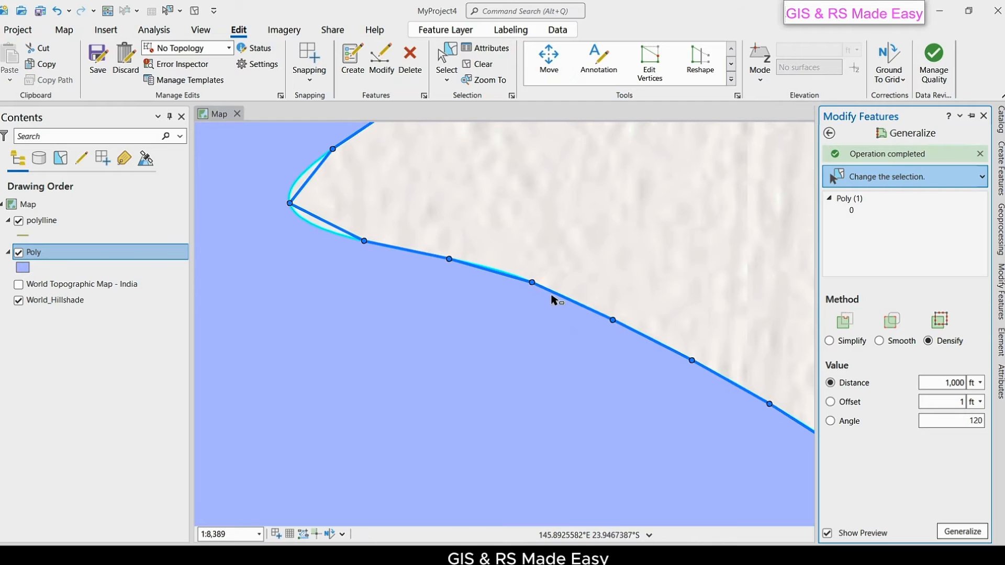
{"action": "scroll", "coordinate": [552, 300], "scroll_direction": "down", "scroll_amount": 3}
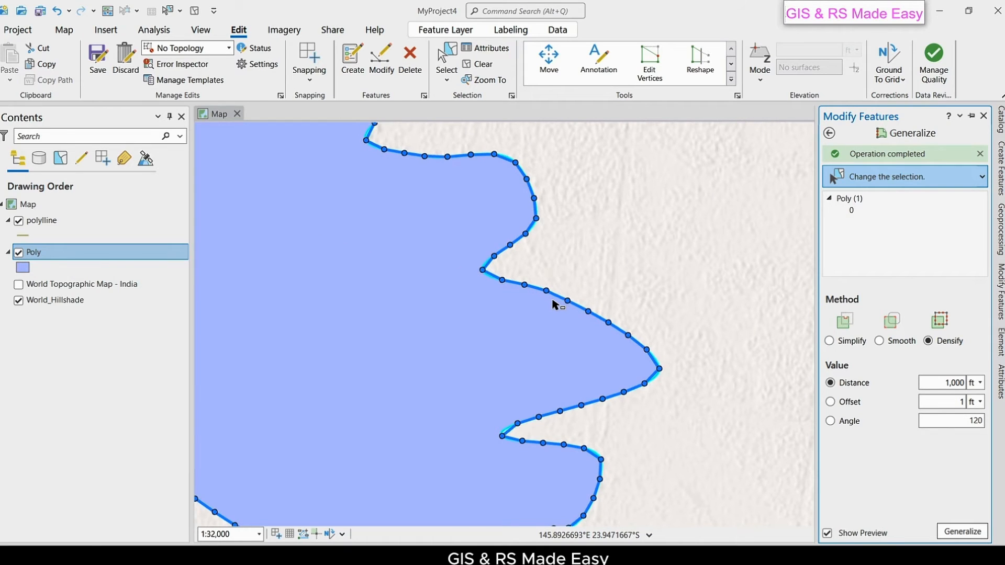
{"action": "scroll", "coordinate": [553, 303], "scroll_direction": "down", "scroll_amount": 1}
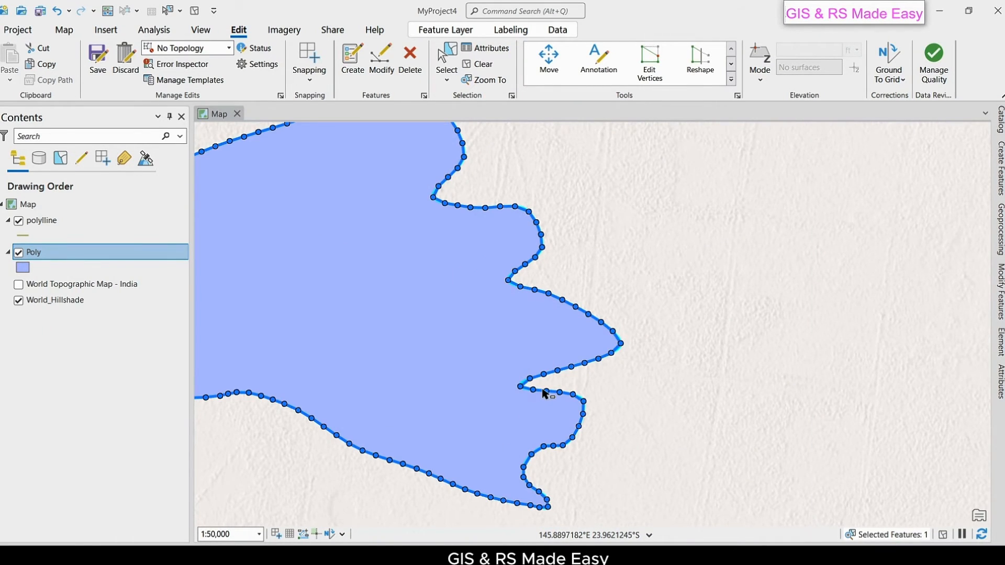
{"action": "left_click_drag", "start_coordinate": [542, 389], "coordinate": [594, 359]}
{"action": "left_click", "coordinate": [1002, 305]}
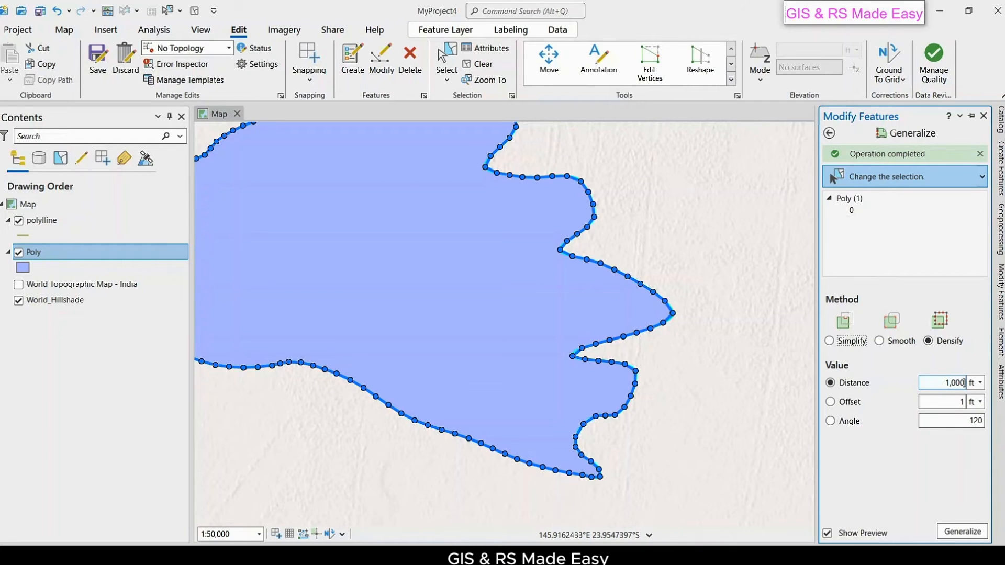
- Preview the densified polygon with a distance of 5000 ft and check the whole outline
{"action": "left_click_drag", "start_coordinate": [965, 383], "coordinate": [945, 383]}
{"action": "left_click", "coordinate": [949, 383]}
{"action": "type", "text": "5"}
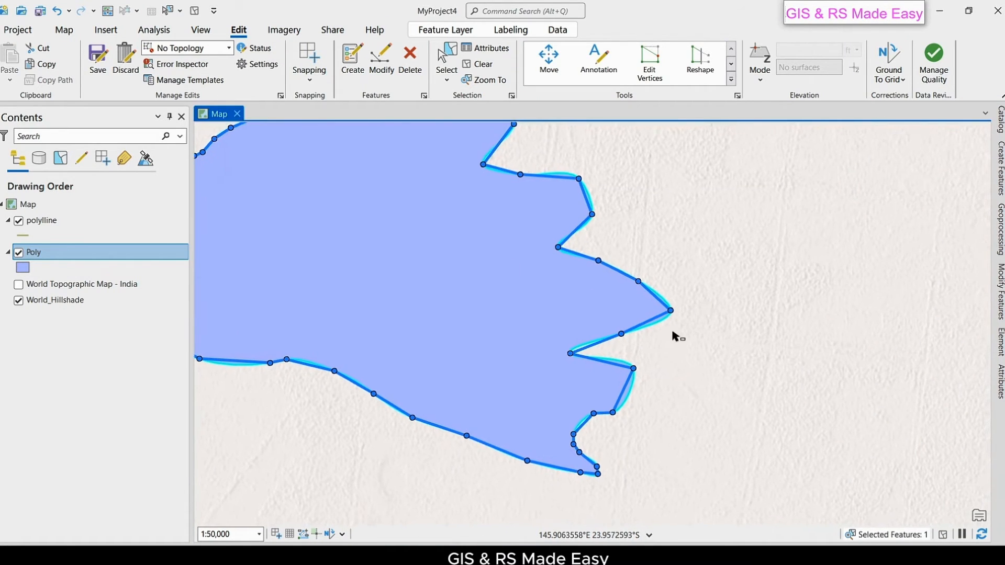
{"action": "scroll", "coordinate": [675, 336], "scroll_direction": "down", "scroll_amount": 2}
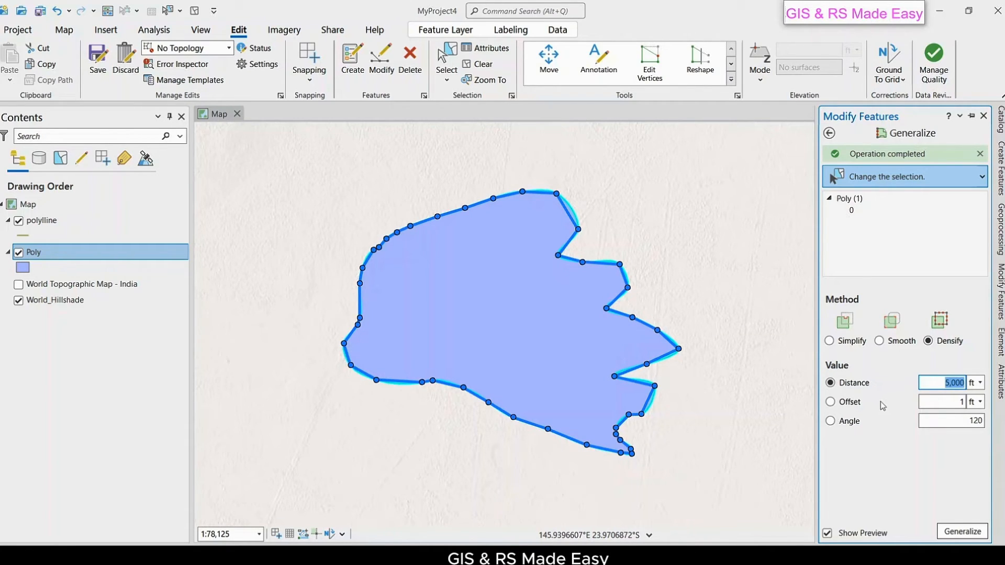
- Switch Densify to the Offset option and preview the polygon with an offset of 1000 ft
{"action": "left_click", "coordinate": [832, 402]}
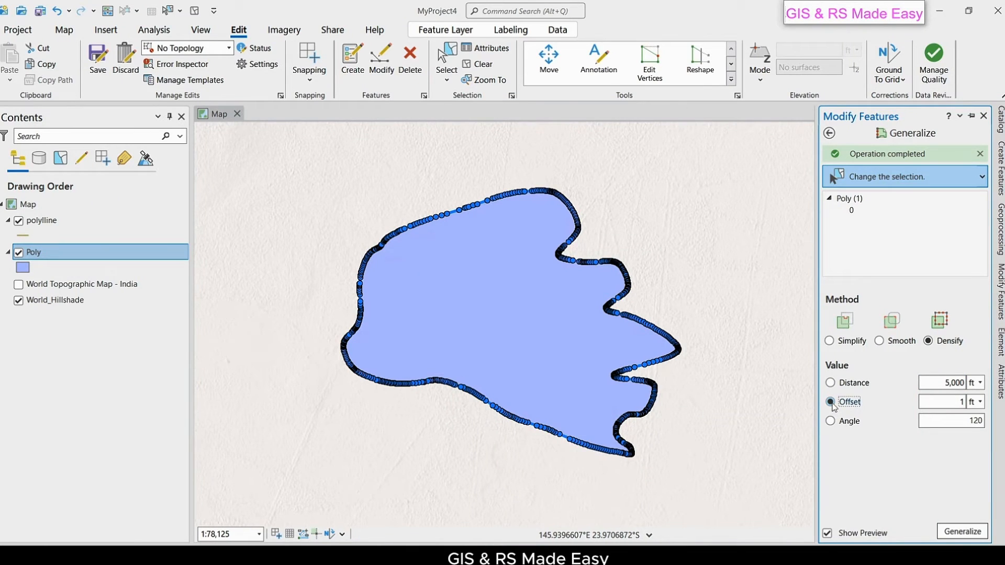
{"action": "double_click", "coordinate": [957, 402]}
{"action": "type", "text": "000"}
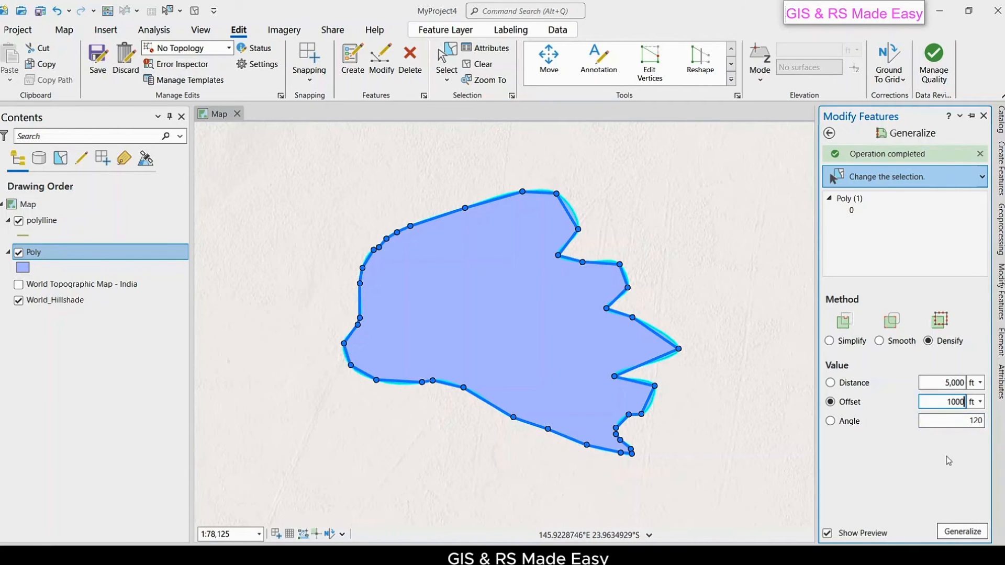
- Densify the polygon by Angle, previewing angles of 0 and 90 before applying an angle of 0
{"action": "left_click", "coordinate": [831, 421]}
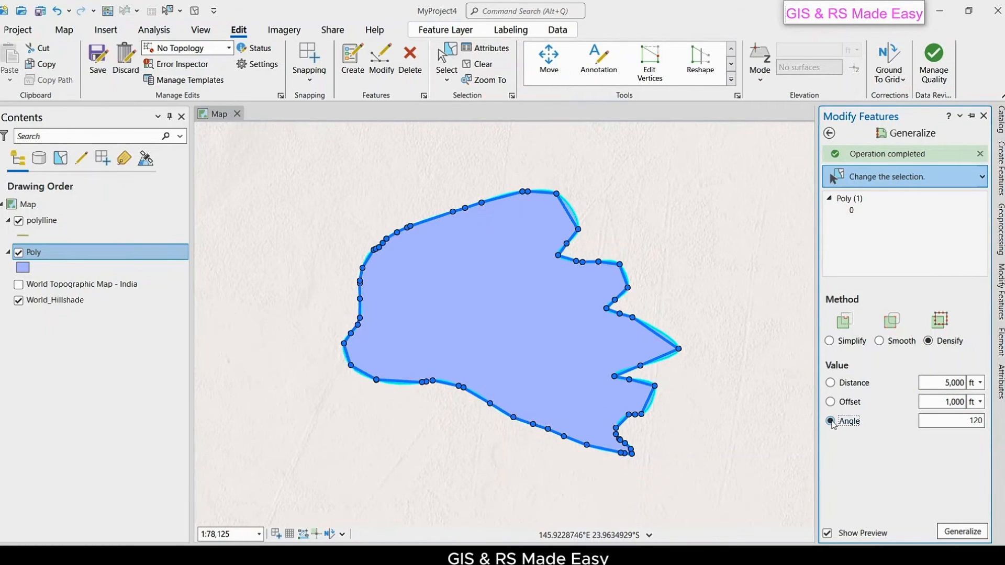
{"action": "left_click_drag", "start_coordinate": [921, 421], "coordinate": [996, 423]}
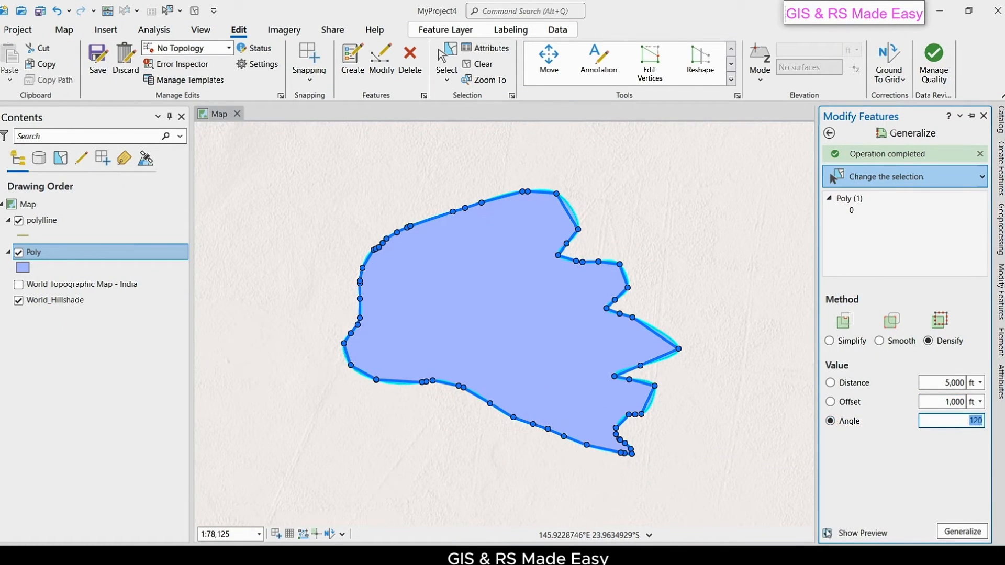
{"action": "type", "text": "0"}
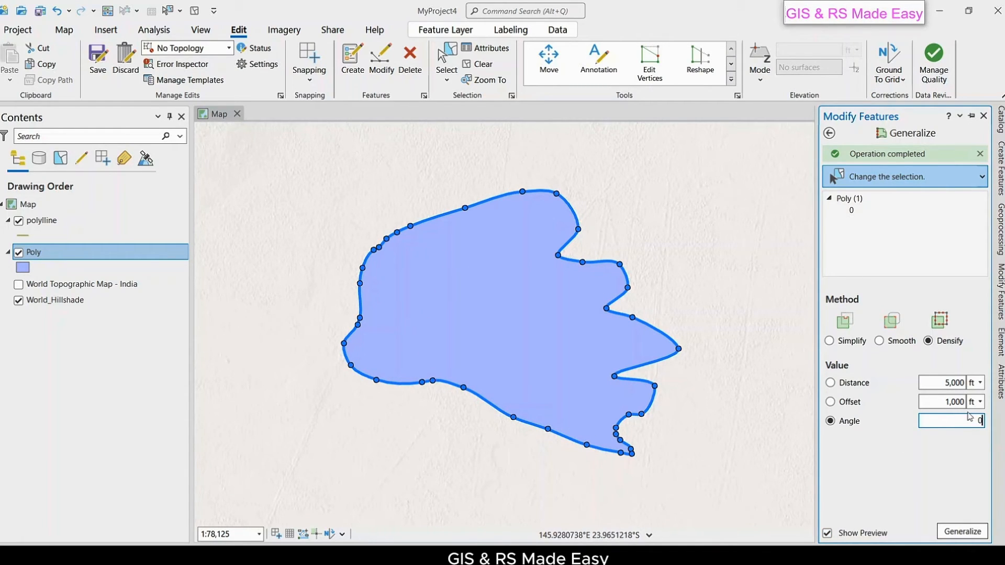
{"action": "left_click_drag", "start_coordinate": [972, 419], "coordinate": [996, 422]}
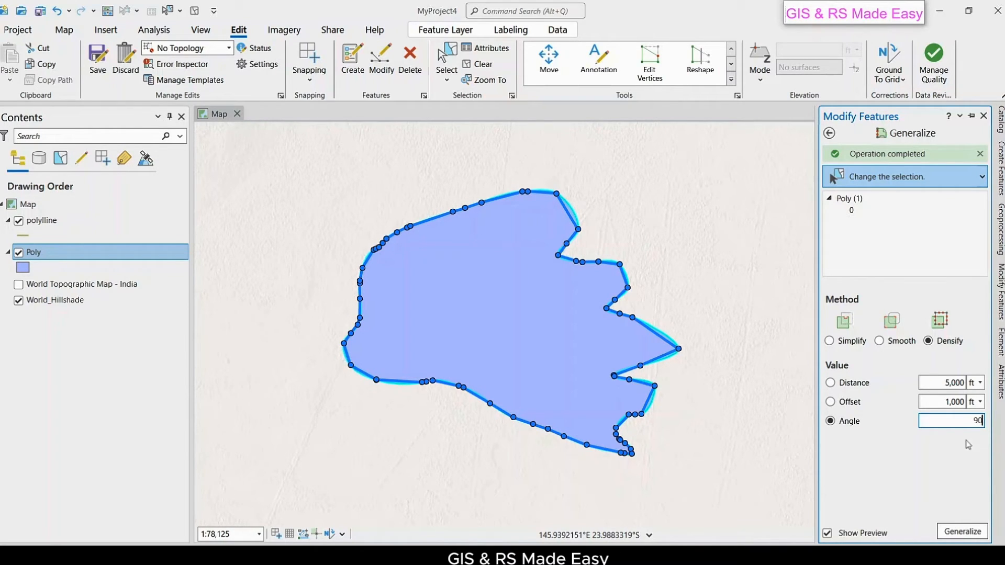
{"action": "double_click", "coordinate": [973, 419]}
{"action": "type", "text": "0"}
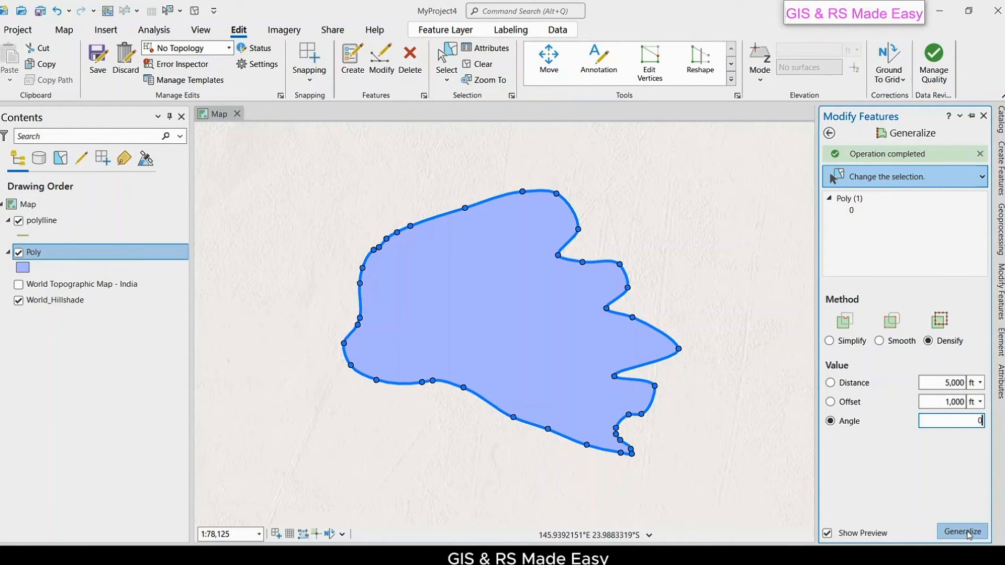
{"action": "left_click", "coordinate": [969, 535]}
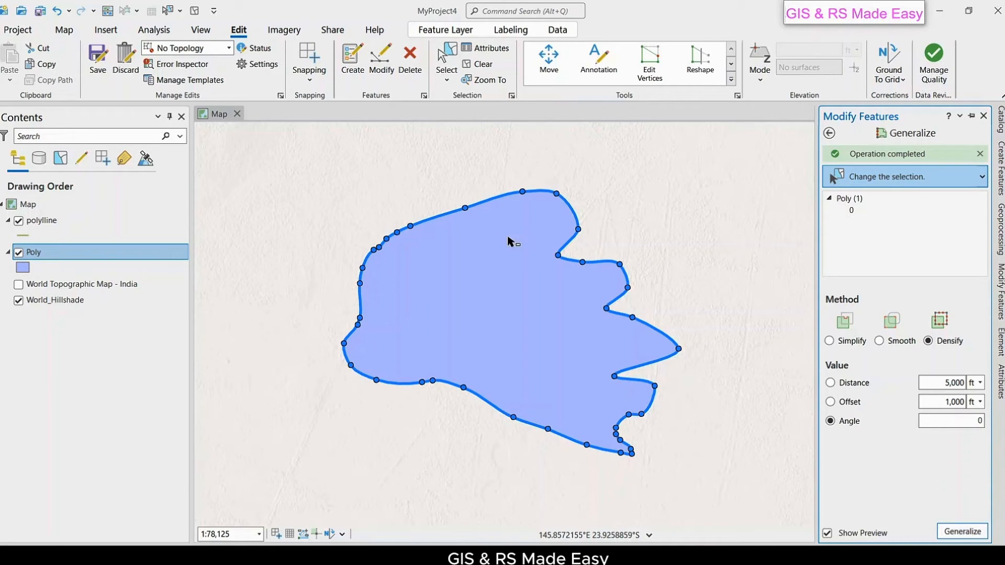
- Delete the polygon from the map and save the edits
{"action": "left_click", "coordinate": [99, 64]}
{"action": "left_click", "coordinate": [730, 79]}
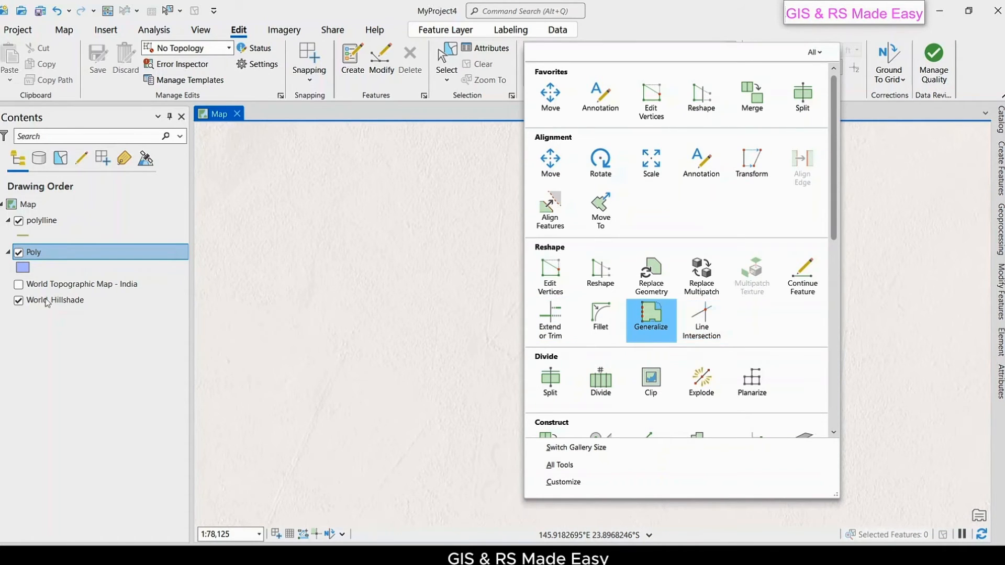
- Create a five-vertex polyline in the polylline layer, descending from the upper left to the lower right of the map
{"action": "left_click", "coordinate": [54, 223]}
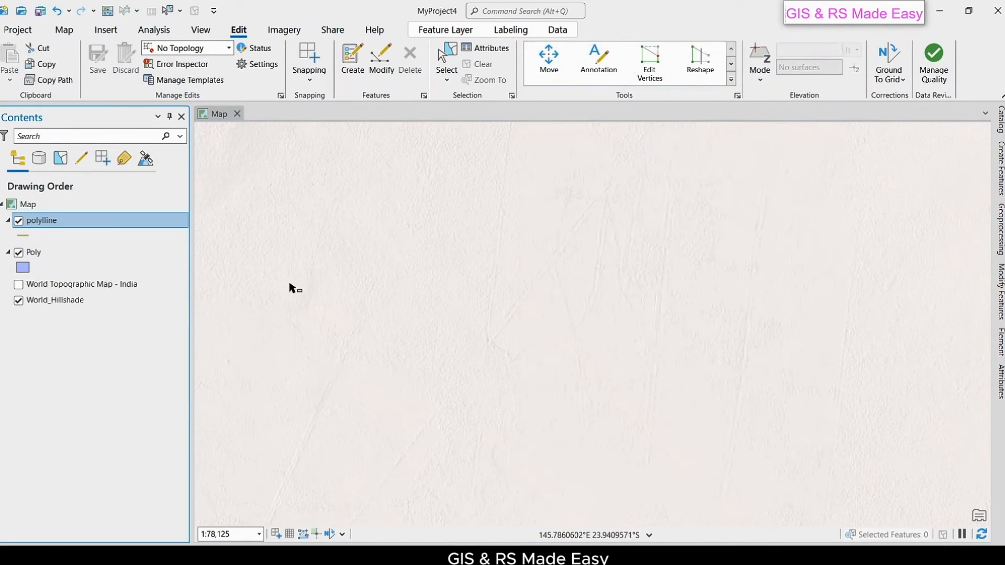
{"action": "left_click", "coordinate": [438, 48]}
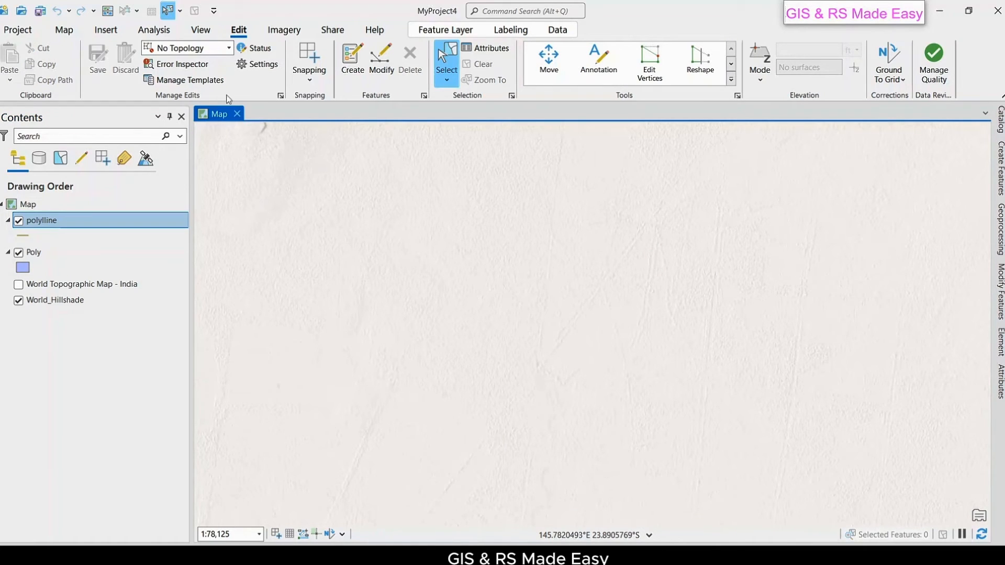
{"action": "left_click", "coordinate": [351, 65]}
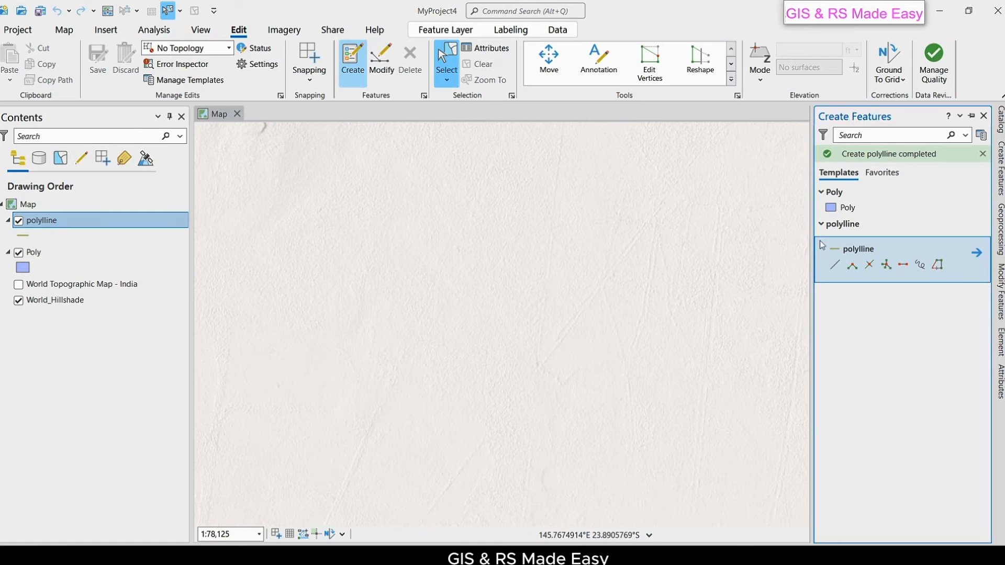
{"action": "left_click", "coordinate": [835, 265]}
{"action": "left_click", "coordinate": [328, 218]}
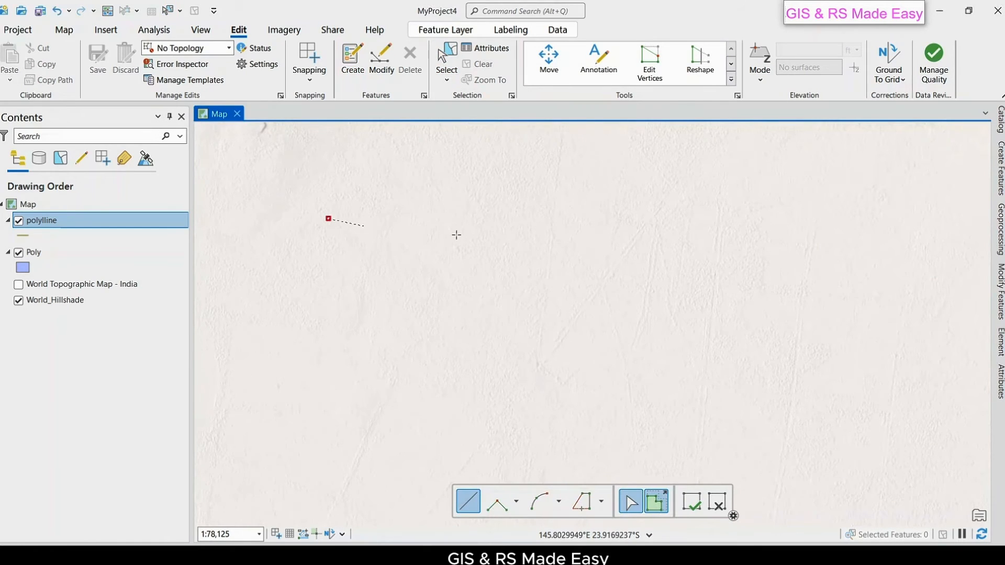
{"action": "left_click", "coordinate": [484, 231]}
{"action": "left_click", "coordinate": [595, 269]}
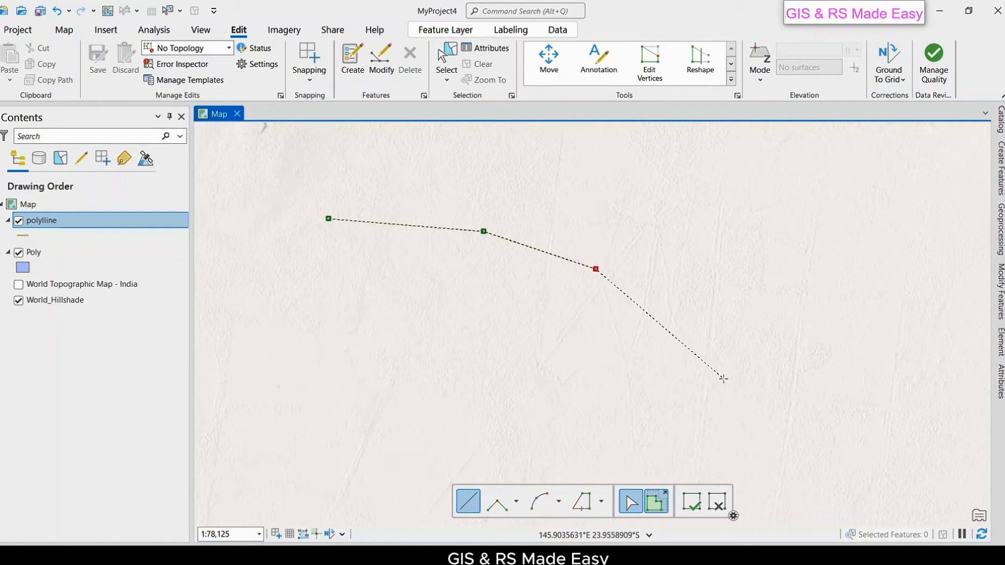
{"action": "left_click", "coordinate": [723, 378]}
{"action": "left_click", "coordinate": [780, 430]}
{"action": "right_click", "coordinate": [779, 429]}
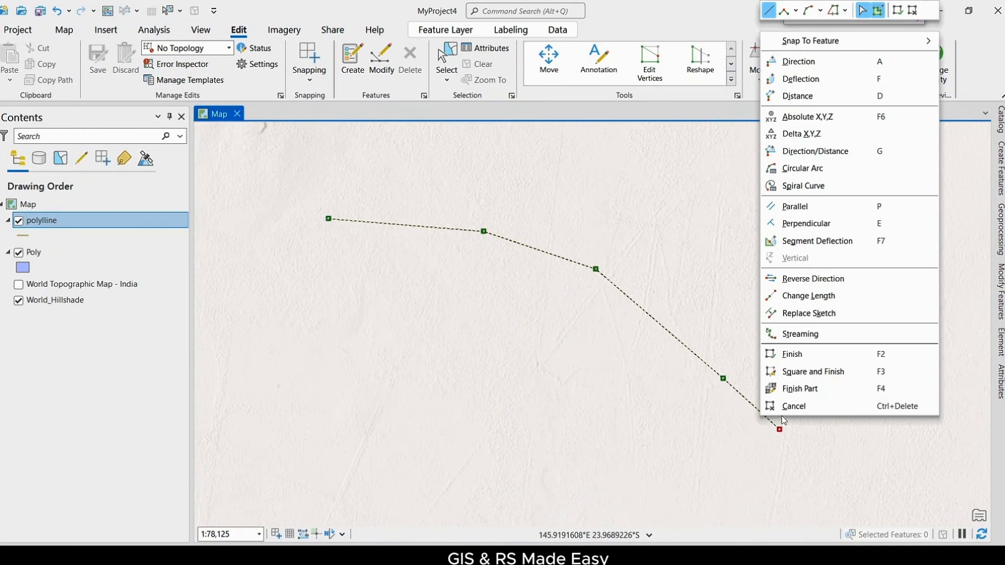
{"action": "left_click", "coordinate": [795, 357]}
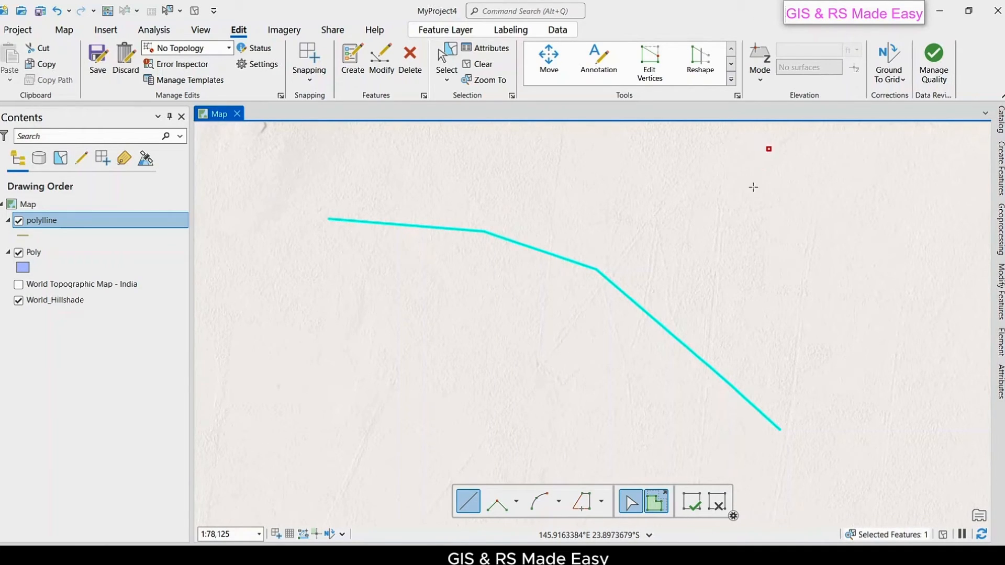
- Draw a second four-vertex polyline from the upper right to the lower left so it crosses the first line
{"action": "left_click", "coordinate": [704, 255]}
{"action": "left_click", "coordinate": [596, 342]}
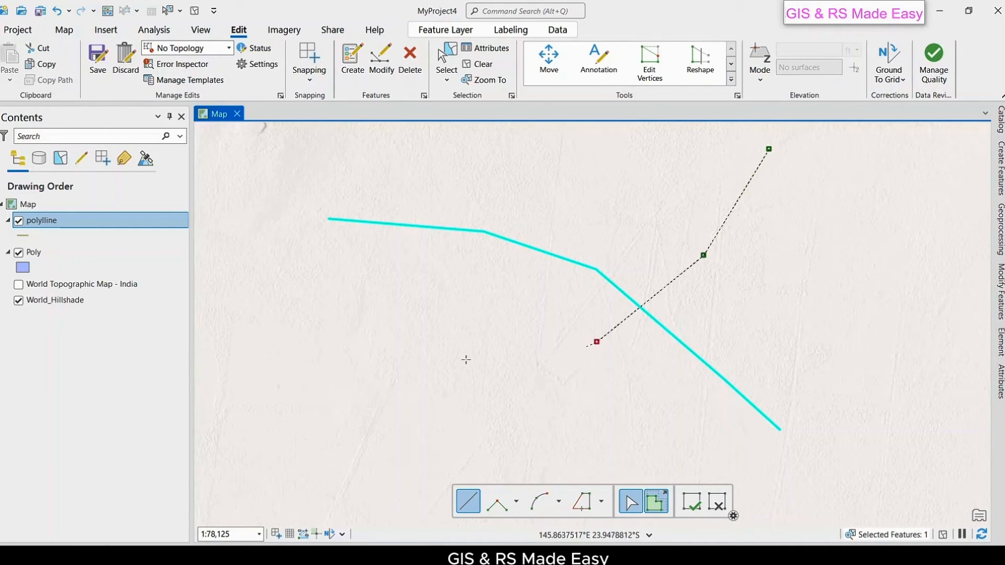
{"action": "left_click", "coordinate": [338, 363]}
{"action": "right_click", "coordinate": [340, 365]}
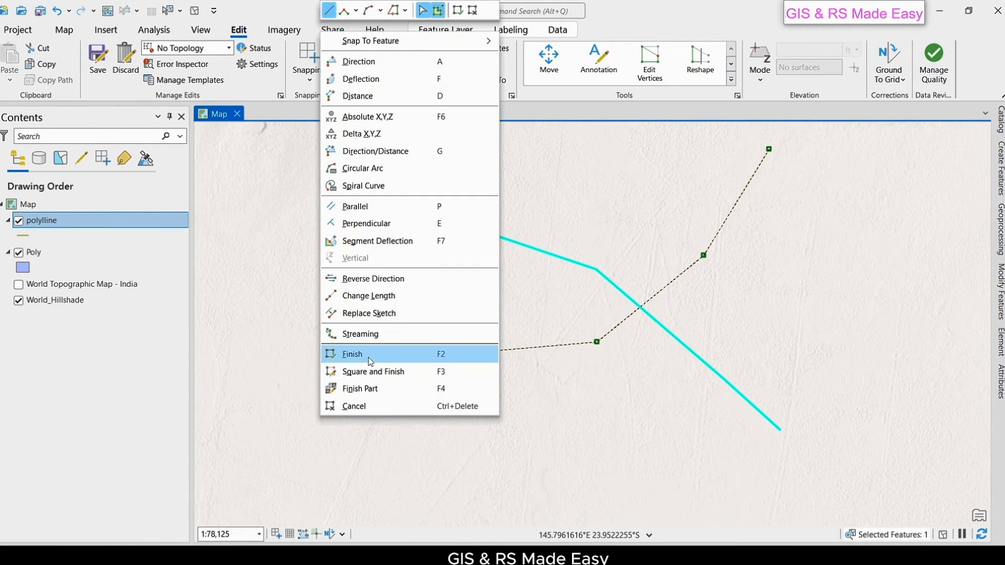
{"action": "left_click", "coordinate": [347, 410]}
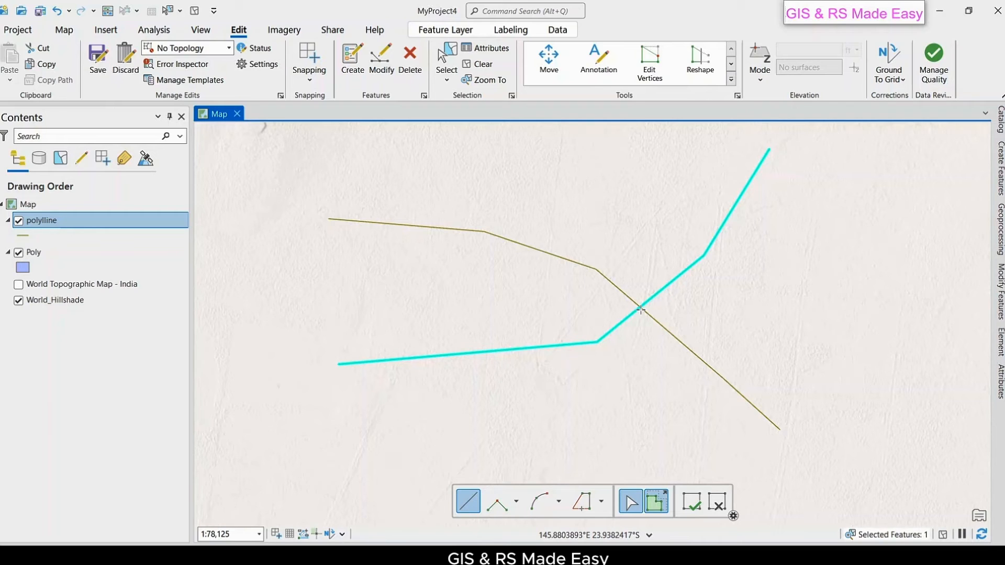
- Split both polylines at their crossing point with the Line Intersection tool and save the edits
{"action": "key", "text": "c"}
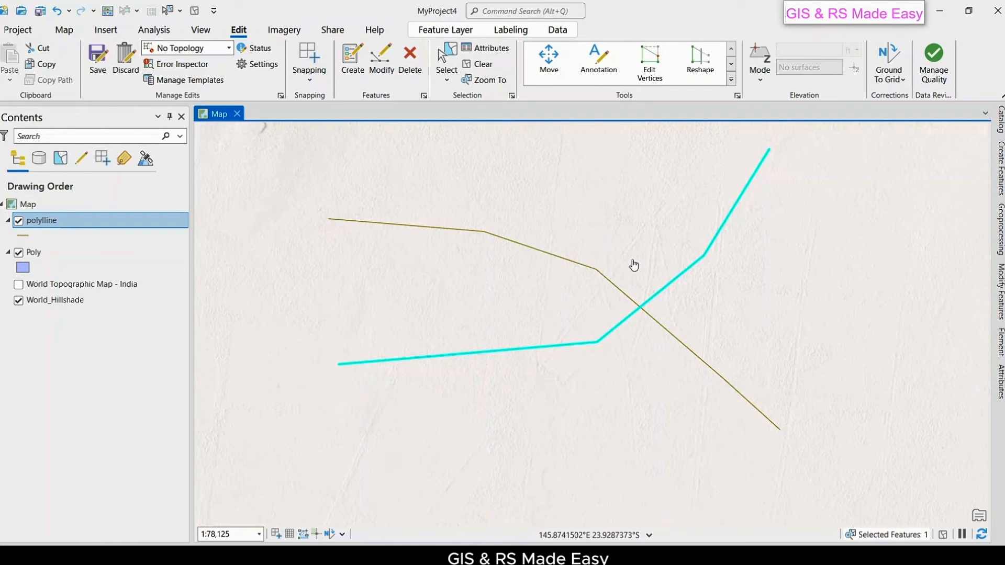
{"action": "left_click", "coordinate": [731, 79]}
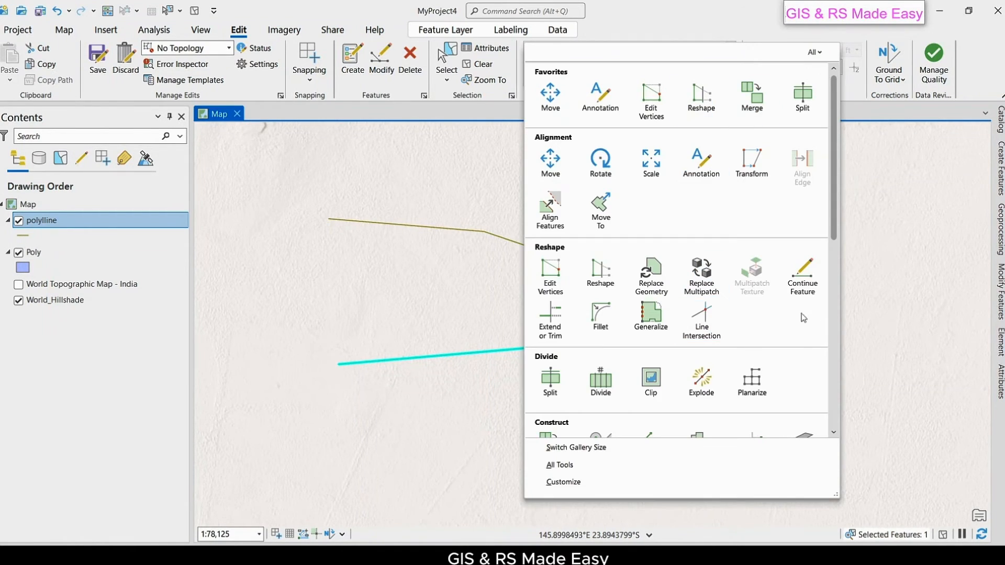
{"action": "left_click", "coordinate": [703, 323]}
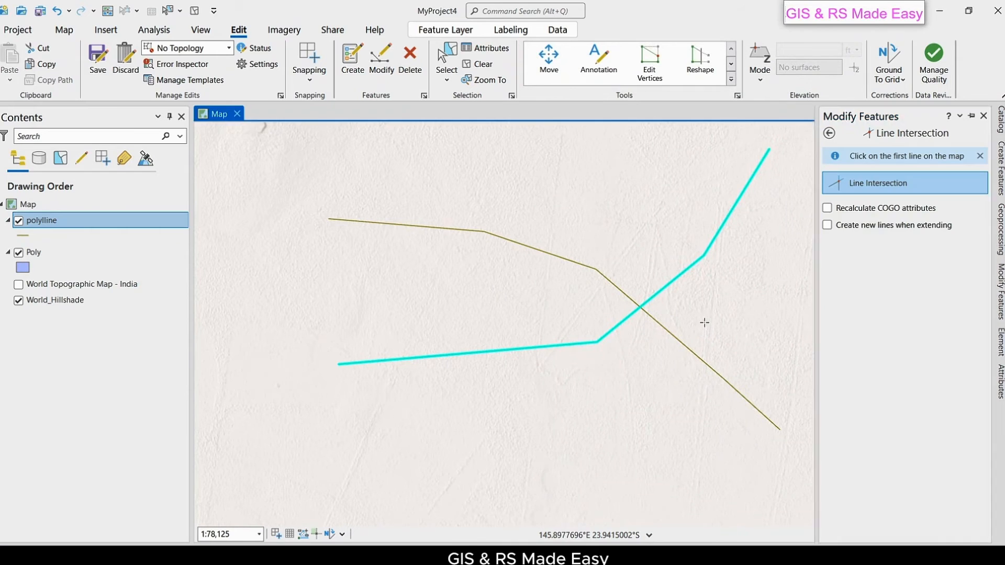
{"action": "left_click", "coordinate": [607, 334]}
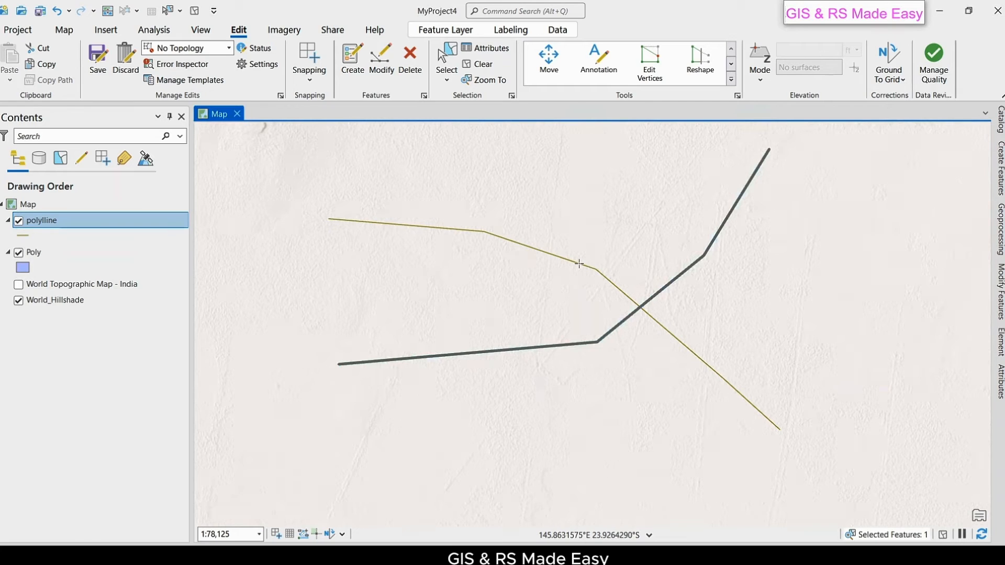
{"action": "left_click", "coordinate": [578, 263]}
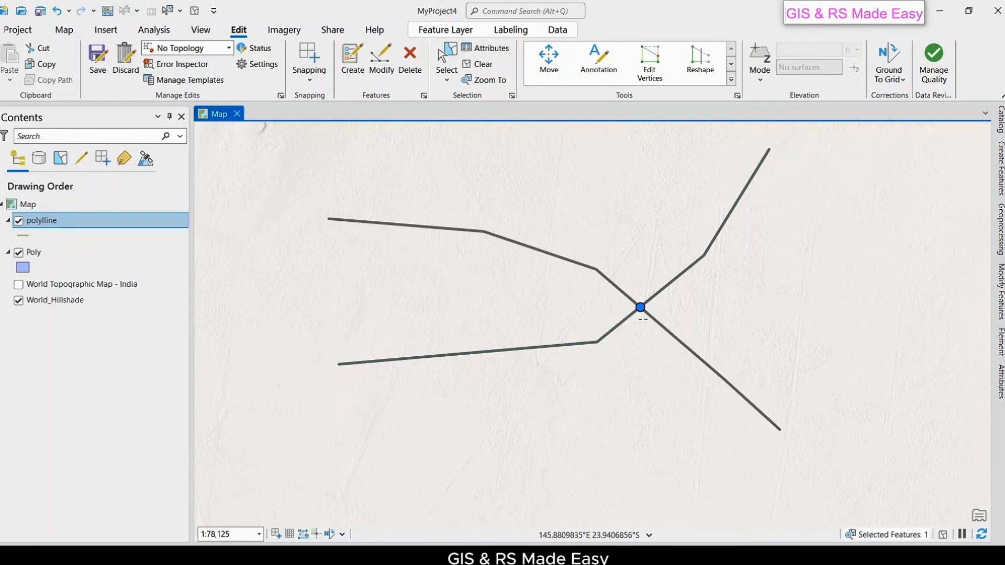
{"action": "left_click", "coordinate": [640, 307]}
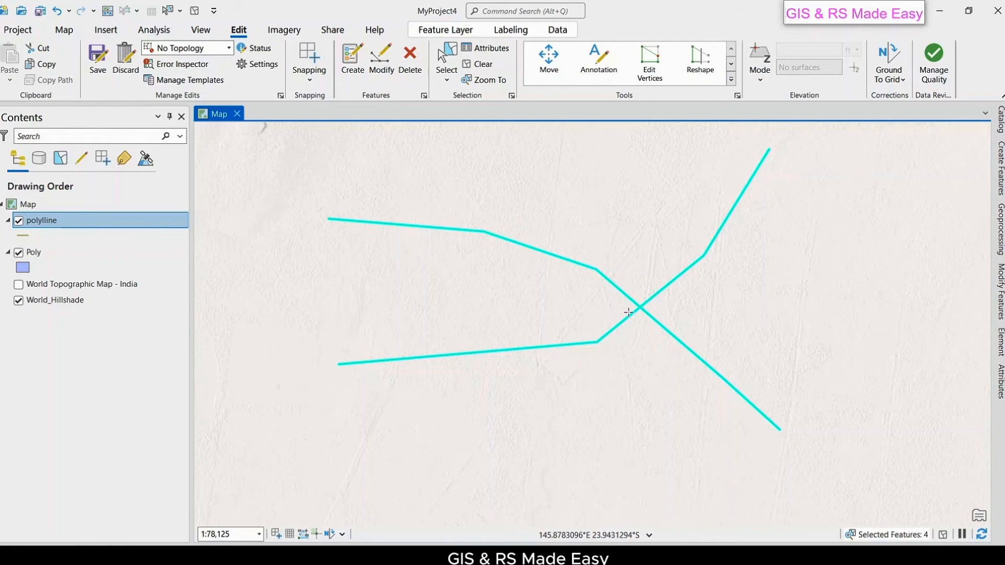
{"action": "left_click", "coordinate": [446, 58]}
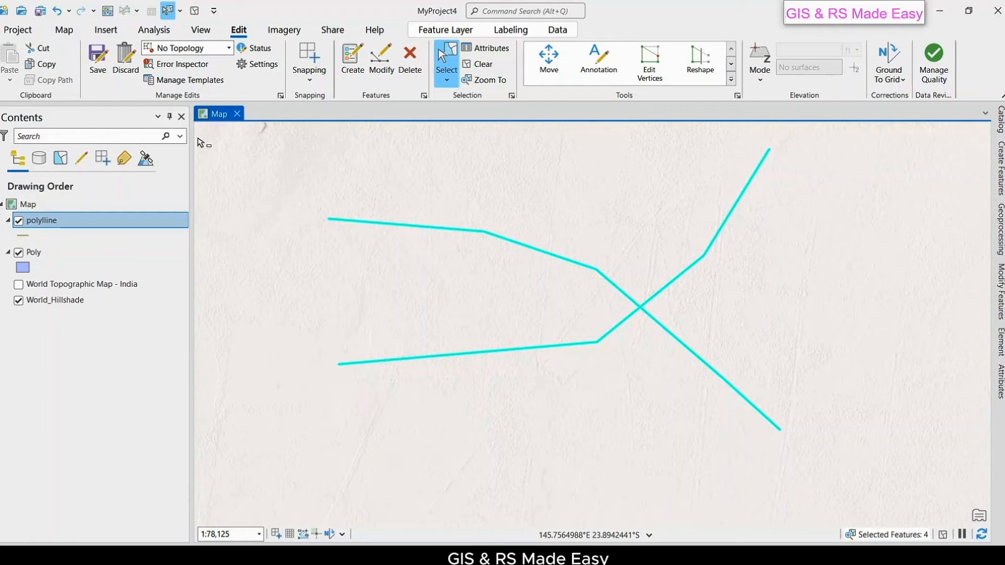
{"action": "left_click", "coordinate": [97, 58]}
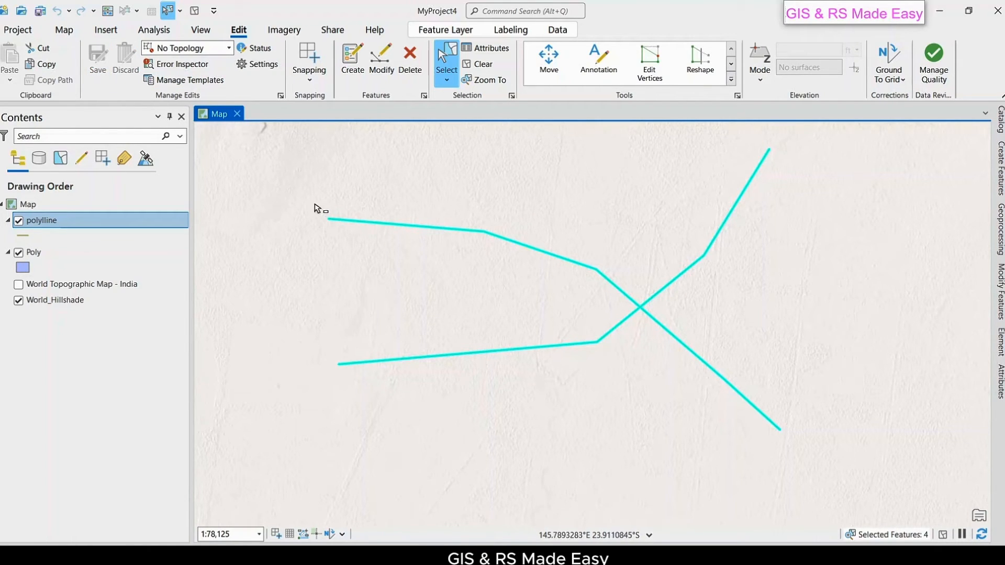
- Select the split line pieces separately to check them, then delete the lines from the map and save the edits
{"action": "left_click_drag", "start_coordinate": [310, 206], "coordinate": [404, 269]}
{"action": "left_click_drag", "start_coordinate": [308, 328], "coordinate": [377, 401]}
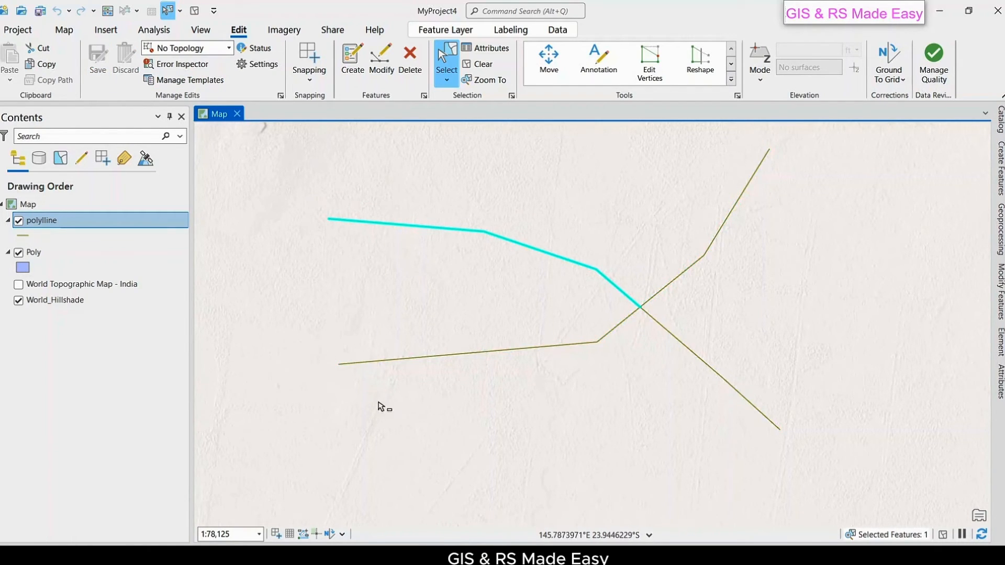
{"action": "left_click_drag", "start_coordinate": [664, 375], "coordinate": [808, 489]}
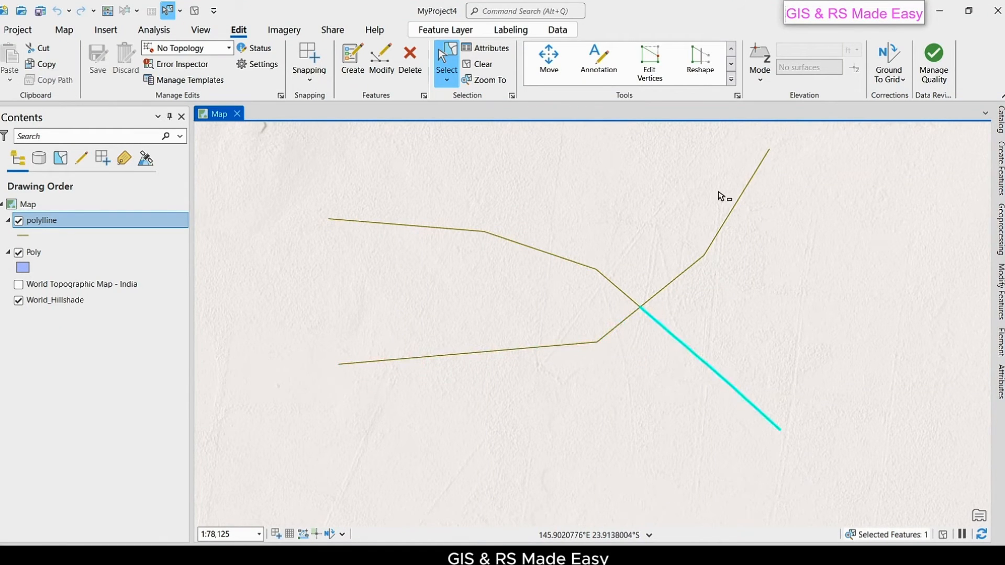
{"action": "left_click_drag", "start_coordinate": [722, 195], "coordinate": [816, 288]}
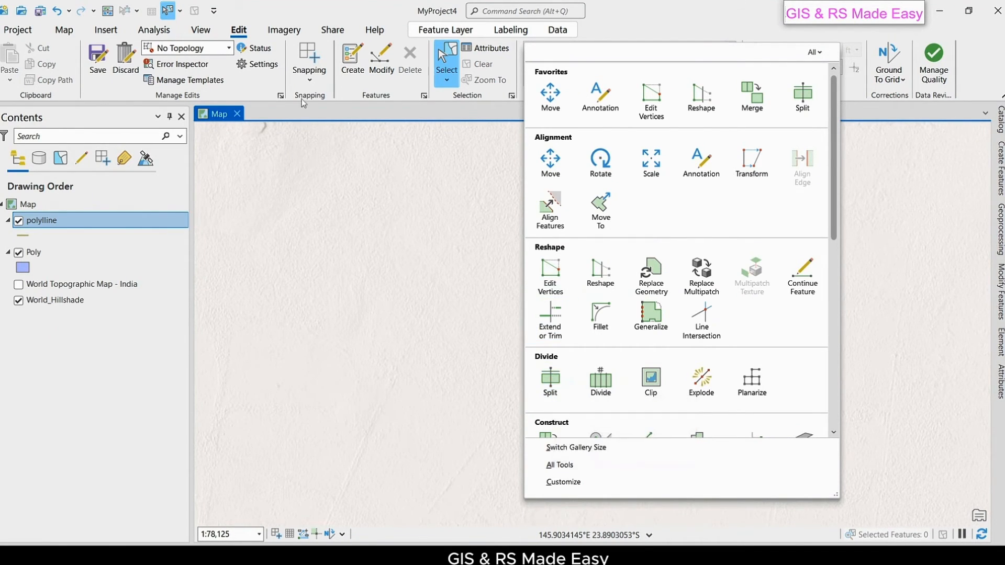
{"action": "left_click", "coordinate": [97, 58]}
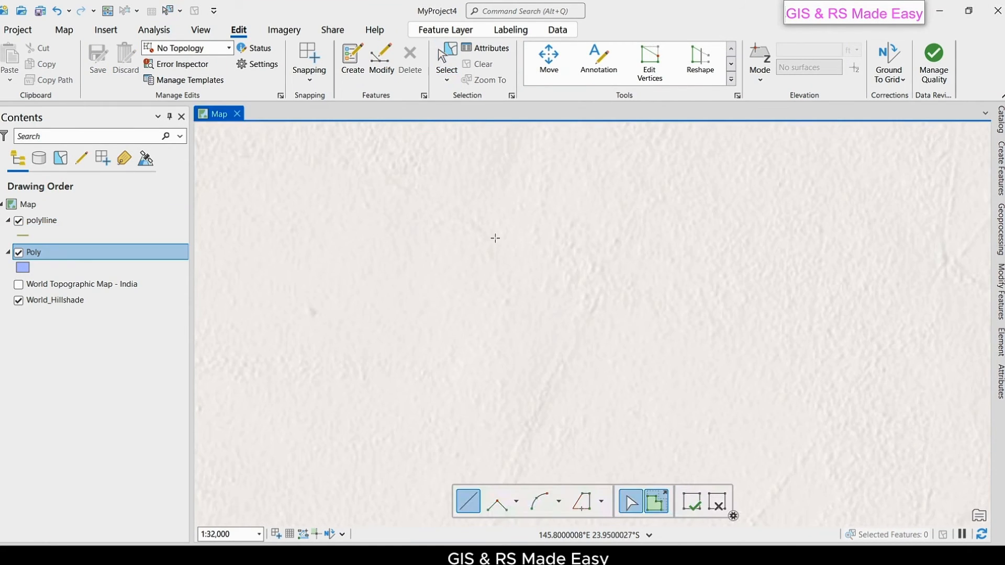
- Draw a wide nine-vertex polygon in the Poly layer across the middle of the map and save the edits
{"action": "left_click", "coordinate": [496, 228]}
{"action": "left_click", "coordinate": [392, 254]}
{"action": "left_click", "coordinate": [343, 342]}
{"action": "left_click", "coordinate": [599, 410]}
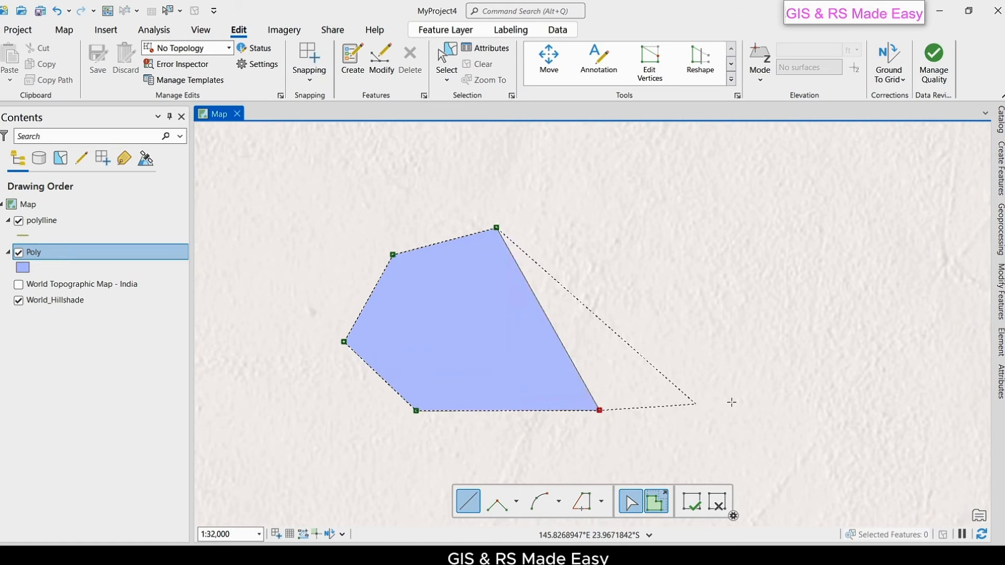
{"action": "left_click", "coordinate": [746, 403]}
{"action": "left_click", "coordinate": [820, 329]}
{"action": "left_click", "coordinate": [759, 248]}
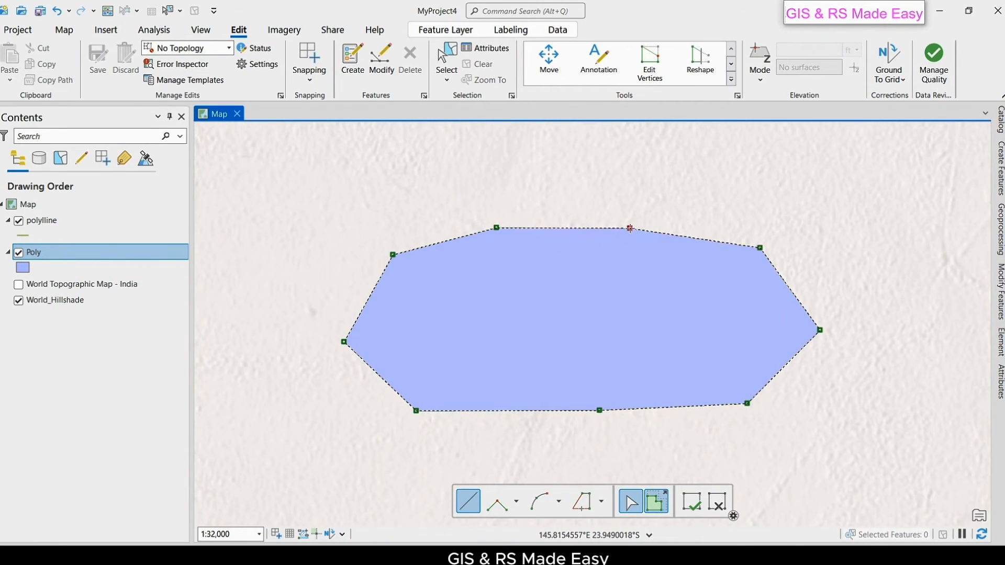
{"action": "right_click", "coordinate": [630, 228]}
{"action": "left_click", "coordinate": [652, 241]}
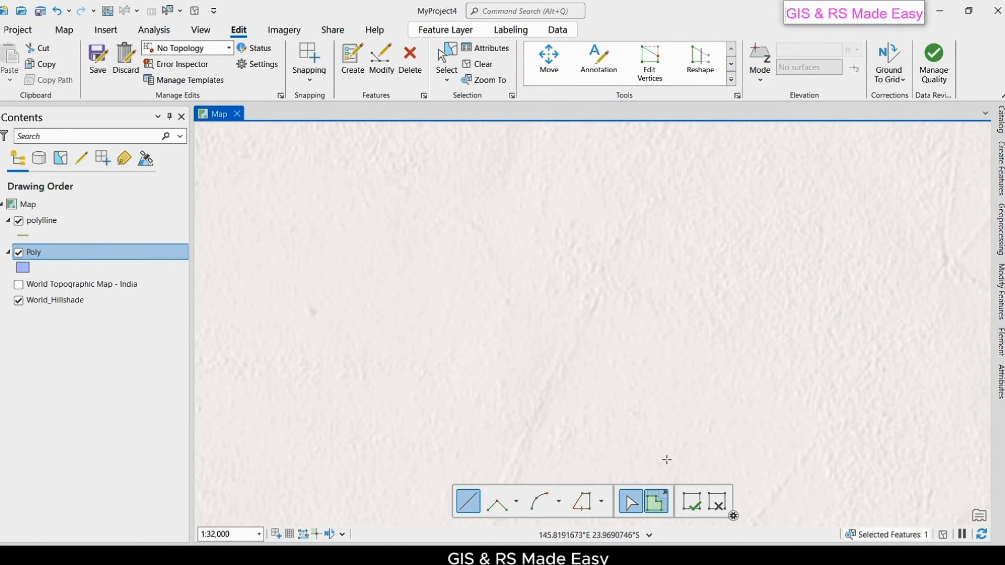
{"action": "left_click", "coordinate": [98, 73]}
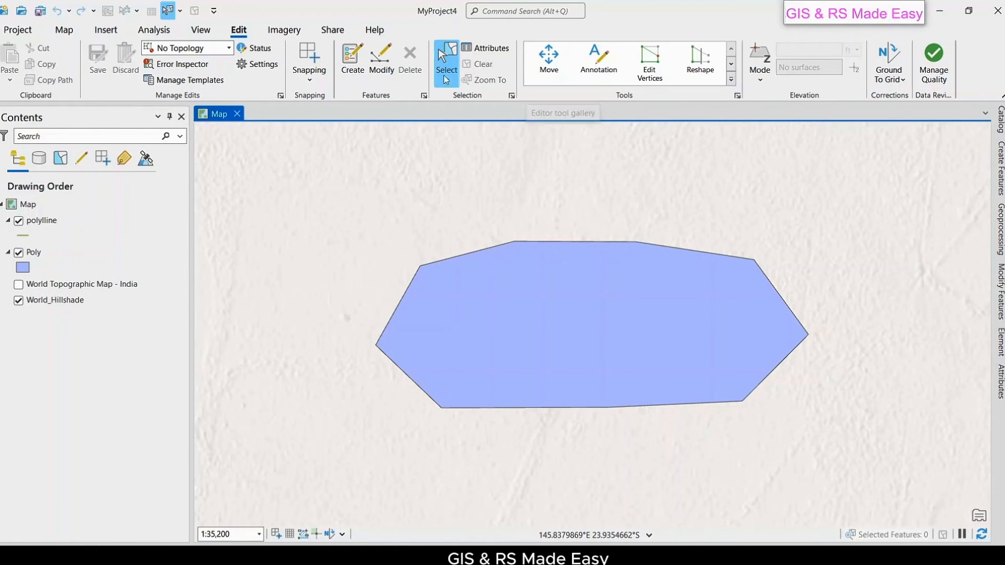
- Split the polygon into left and right parts with the Split tool, using a vertical line through its middle
{"action": "left_click", "coordinate": [606, 291]}
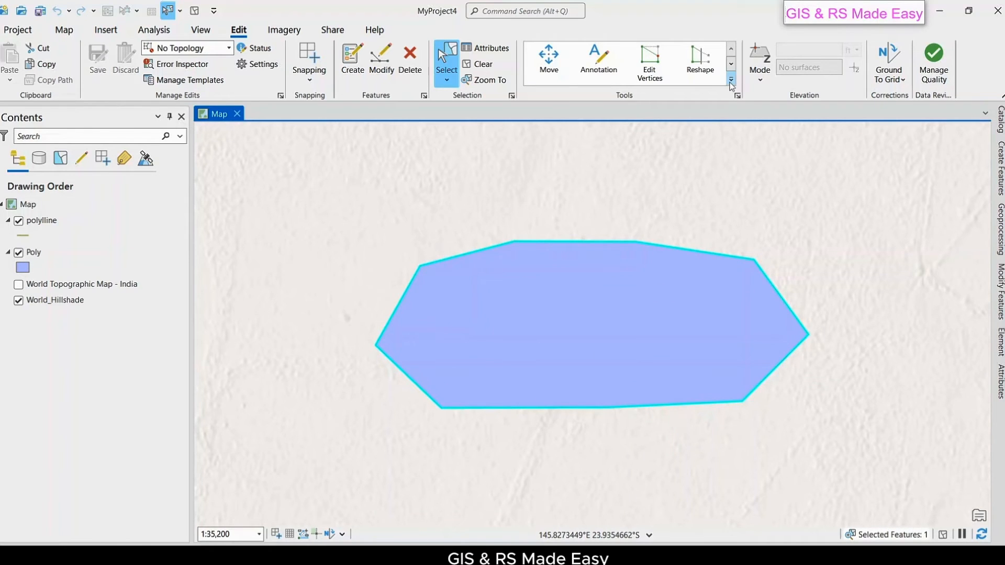
{"action": "left_click", "coordinate": [731, 79]}
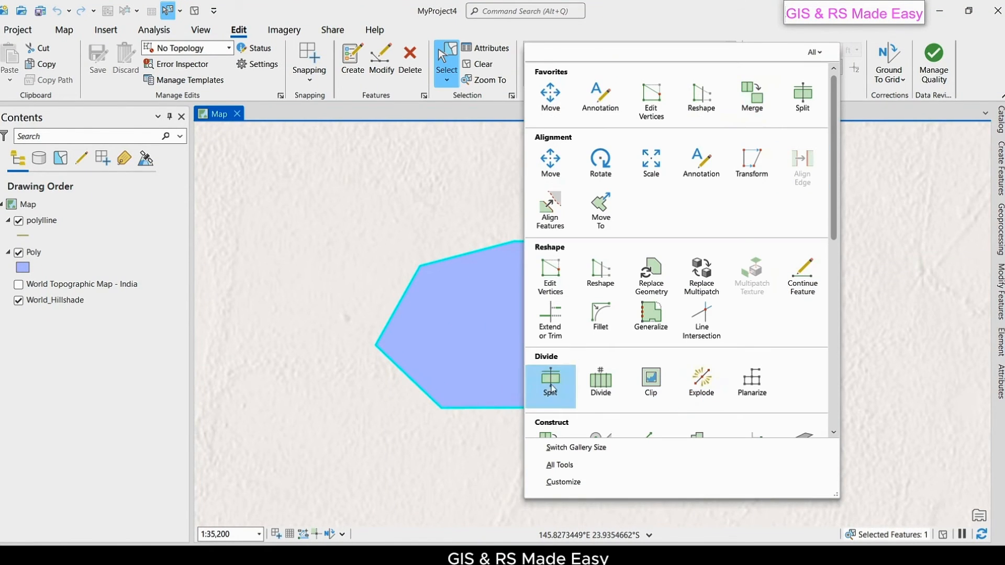
{"action": "left_click", "coordinate": [550, 379]}
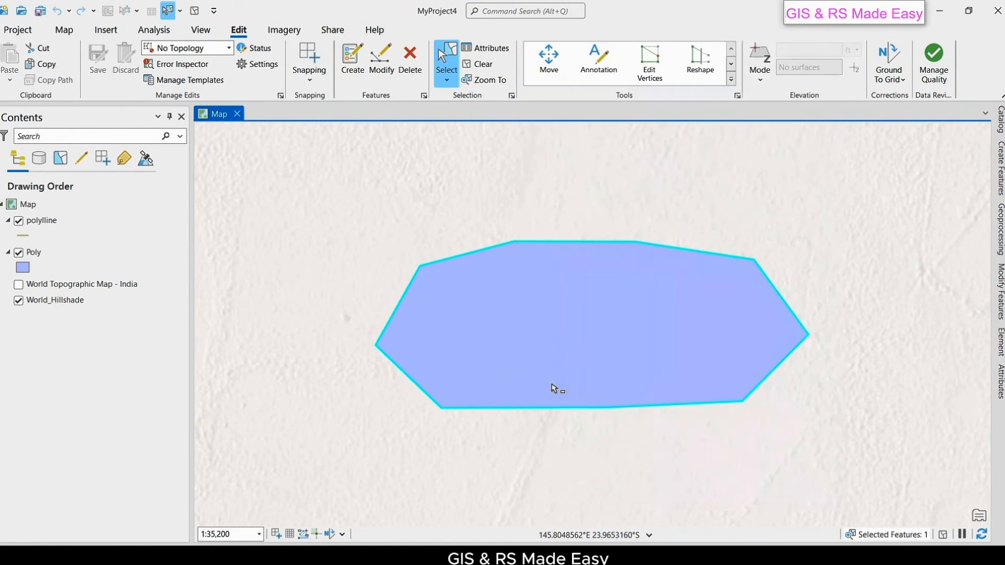
{"action": "left_click", "coordinate": [577, 172]}
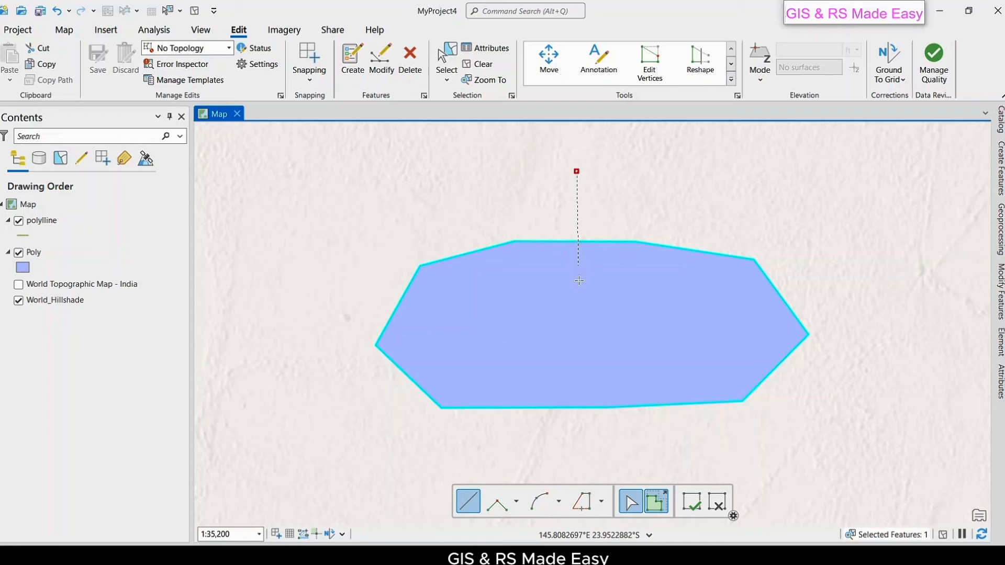
{"action": "double_click", "coordinate": [579, 464]}
{"action": "right_click", "coordinate": [578, 465]}
{"action": "left_click", "coordinate": [621, 412]}
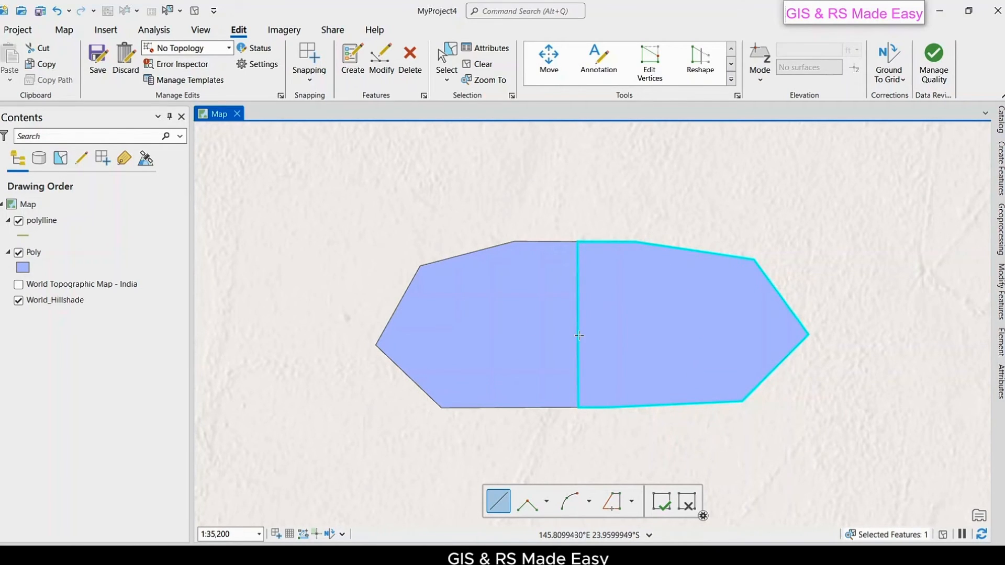
- Split the polygons again with a diagonal line from above their upper-left edge to beyond the lower-right edge
{"action": "left_click", "coordinate": [488, 204]}
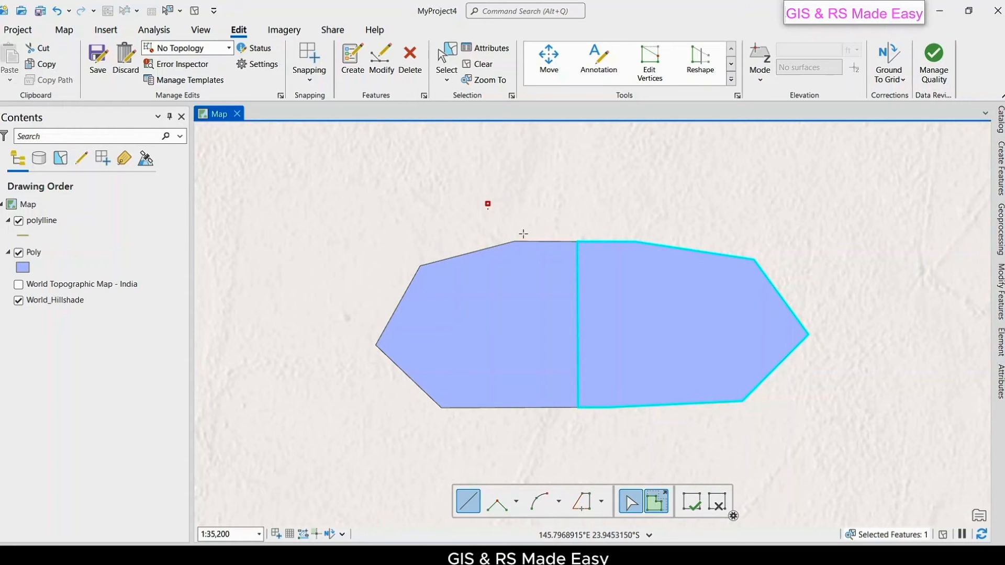
{"action": "right_click", "coordinate": [849, 428]}
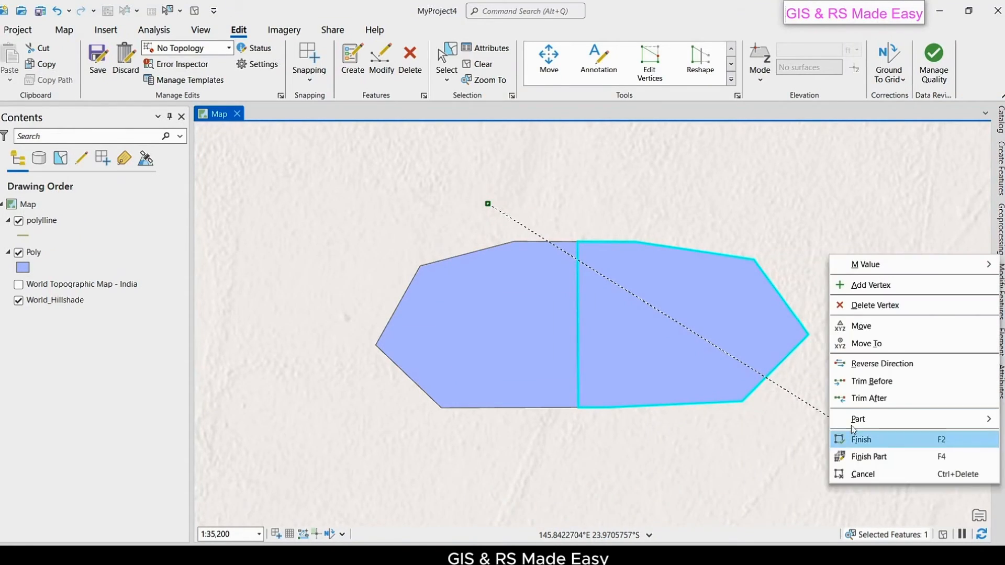
{"action": "left_click", "coordinate": [866, 441]}
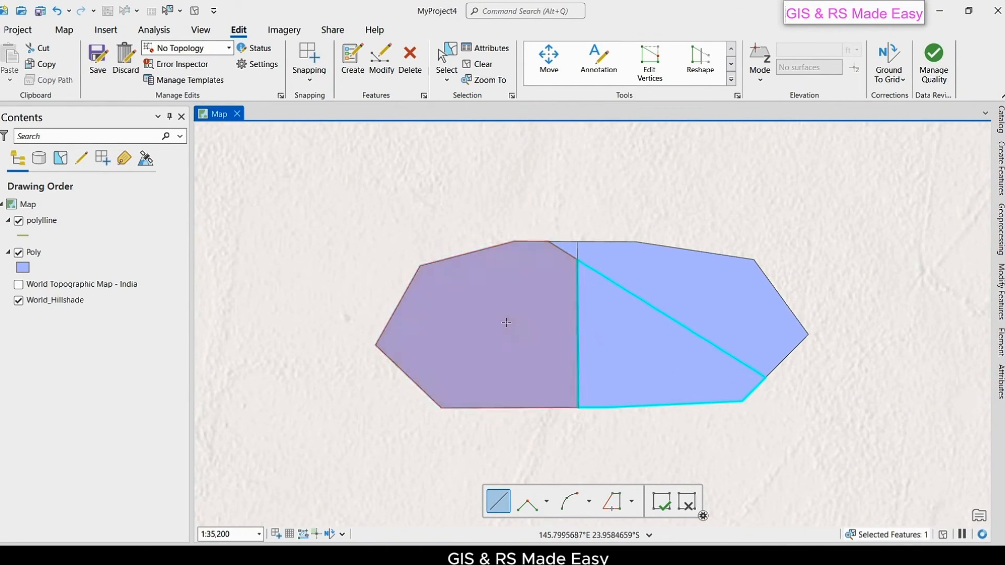
- Split the polygons once more with a diagonal line from beyond their lower-left edge to above the upper-right edge
{"action": "left_click", "coordinate": [380, 401]}
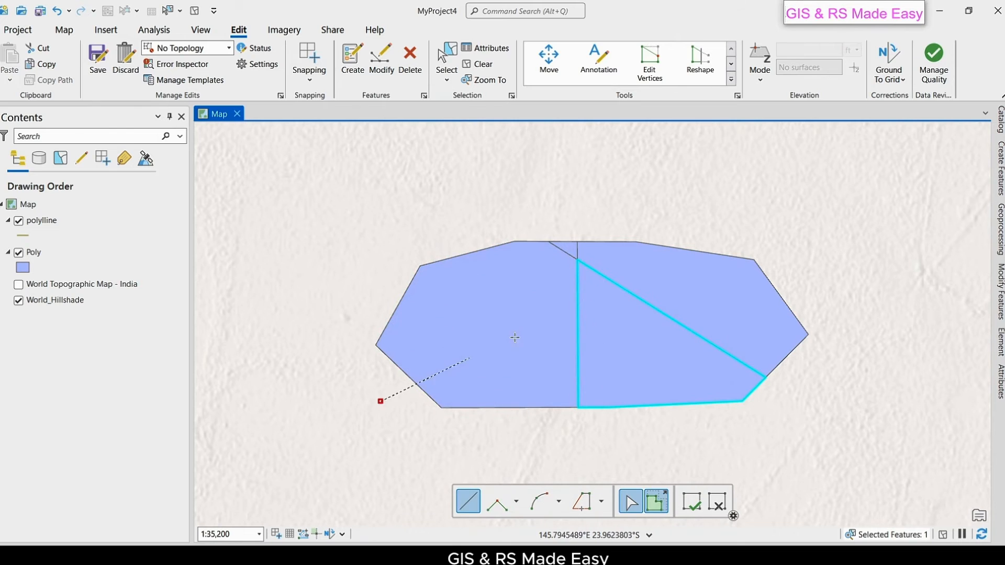
{"action": "right_click", "coordinate": [773, 224]}
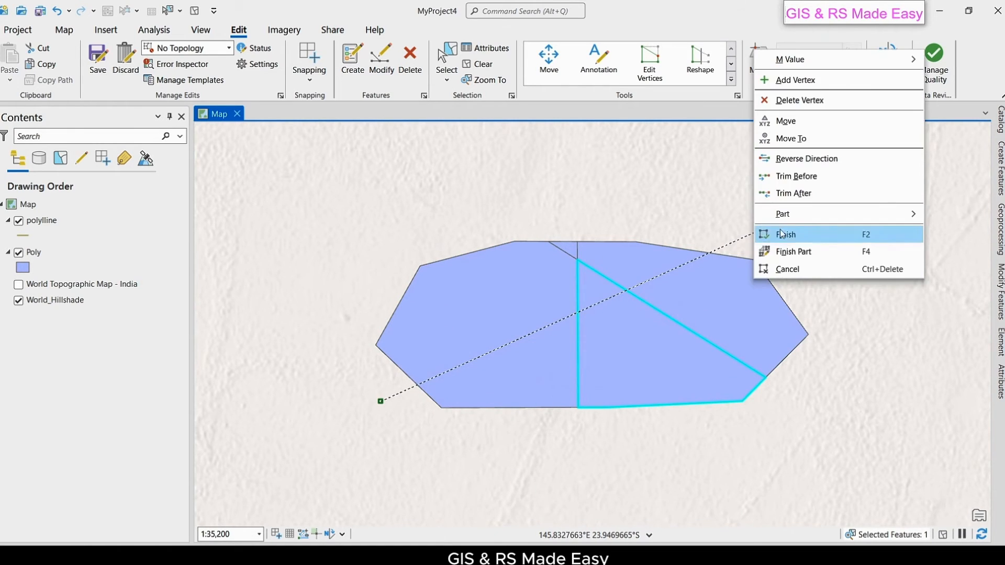
{"action": "left_click", "coordinate": [775, 231]}
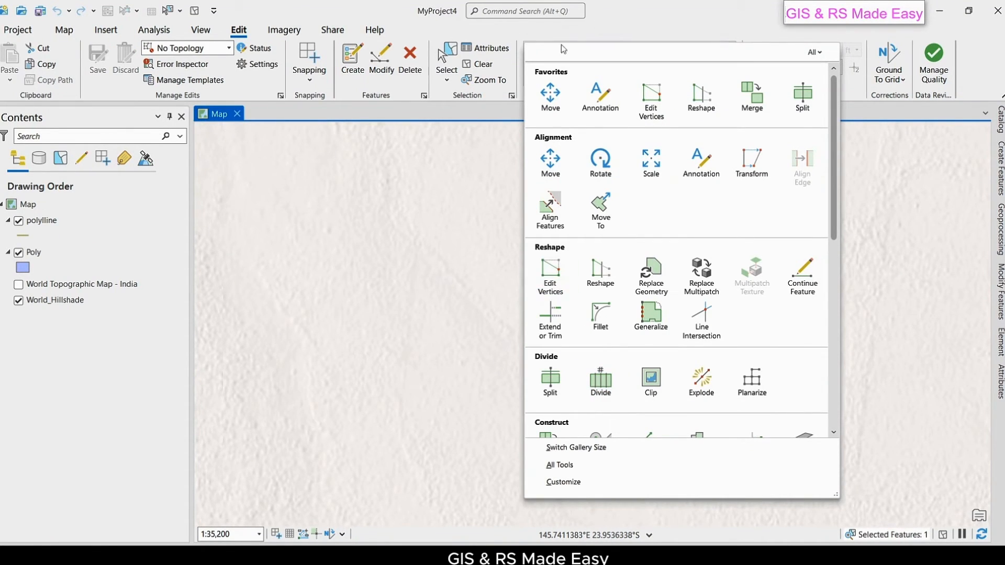
- Draw a wide four-vertex rectangle in the Poly layer on an empty area of the map
{"action": "left_click", "coordinate": [352, 62]}
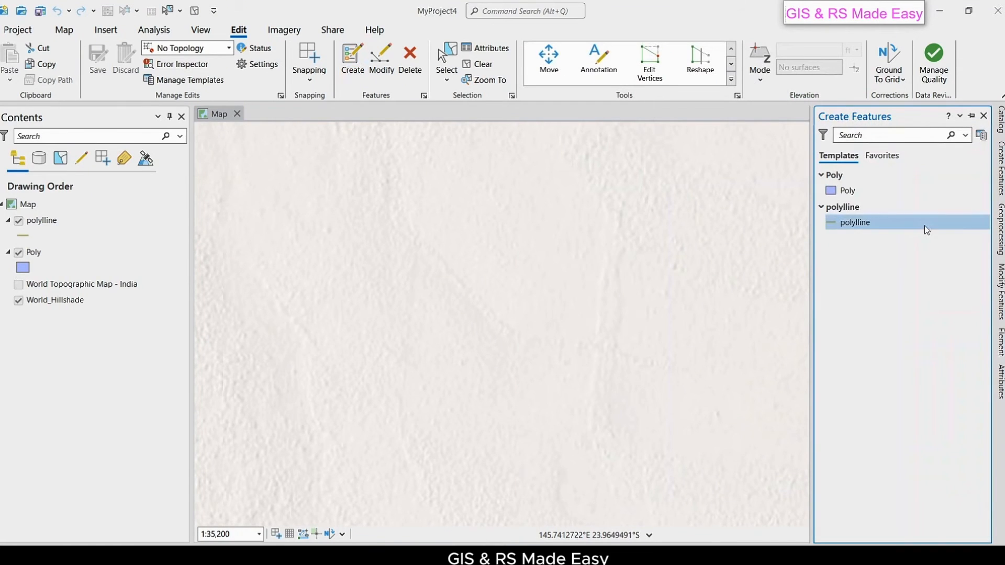
{"action": "left_click", "coordinate": [858, 191]}
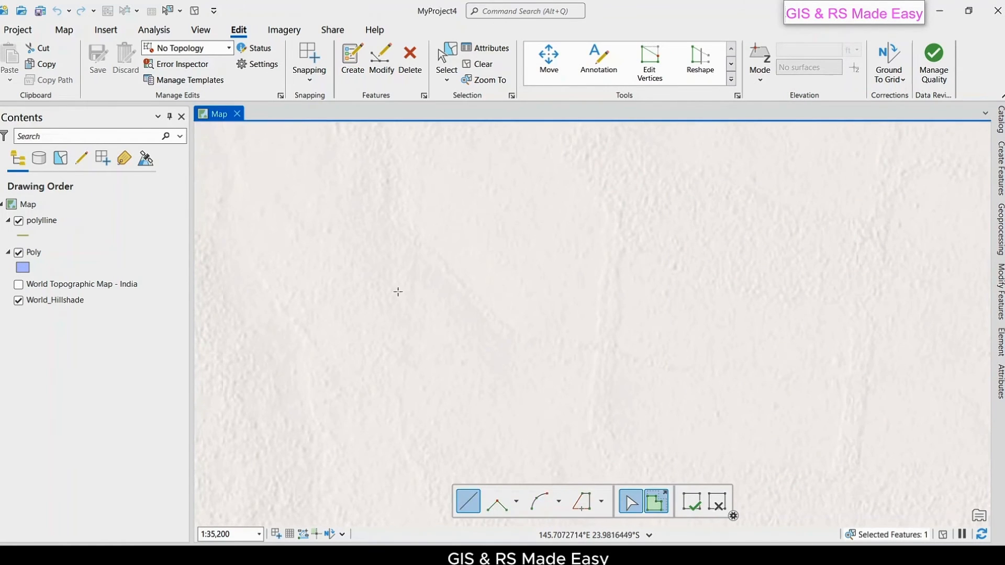
{"action": "left_click", "coordinate": [316, 227]}
{"action": "left_click", "coordinate": [799, 219]}
{"action": "left_click", "coordinate": [807, 421]}
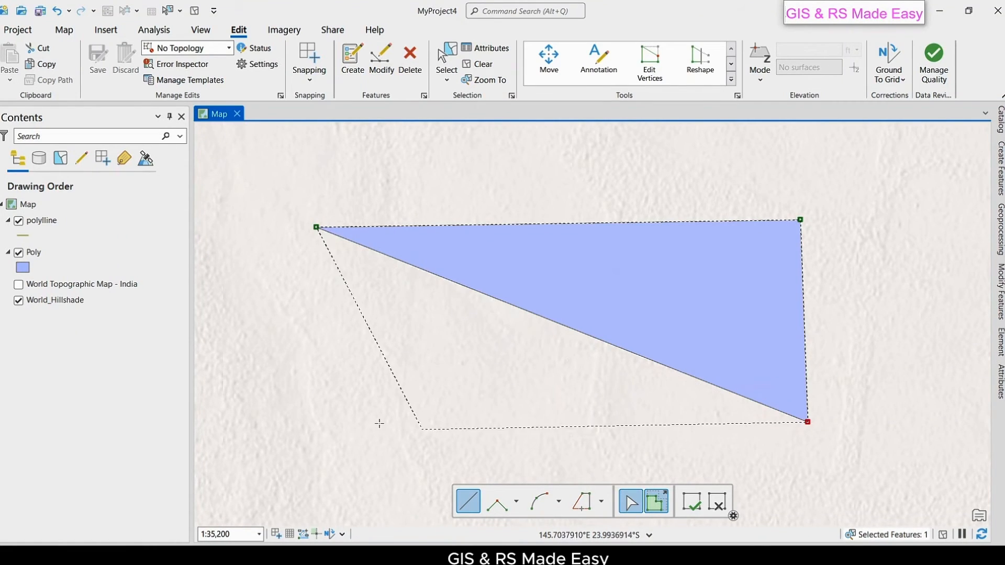
{"action": "left_click", "coordinate": [321, 433]}
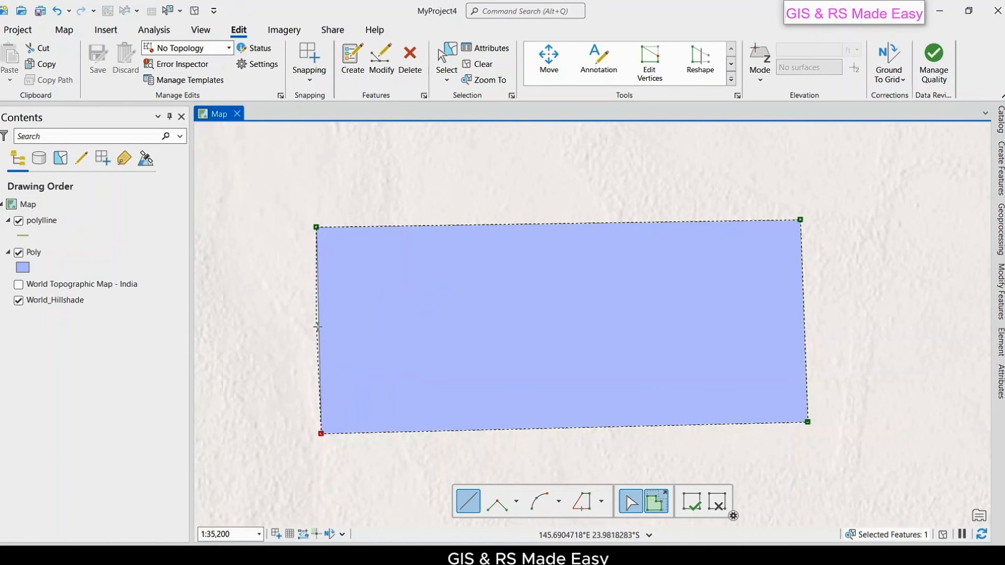
{"action": "right_click", "coordinate": [317, 321]}
{"action": "left_click", "coordinate": [353, 353]}
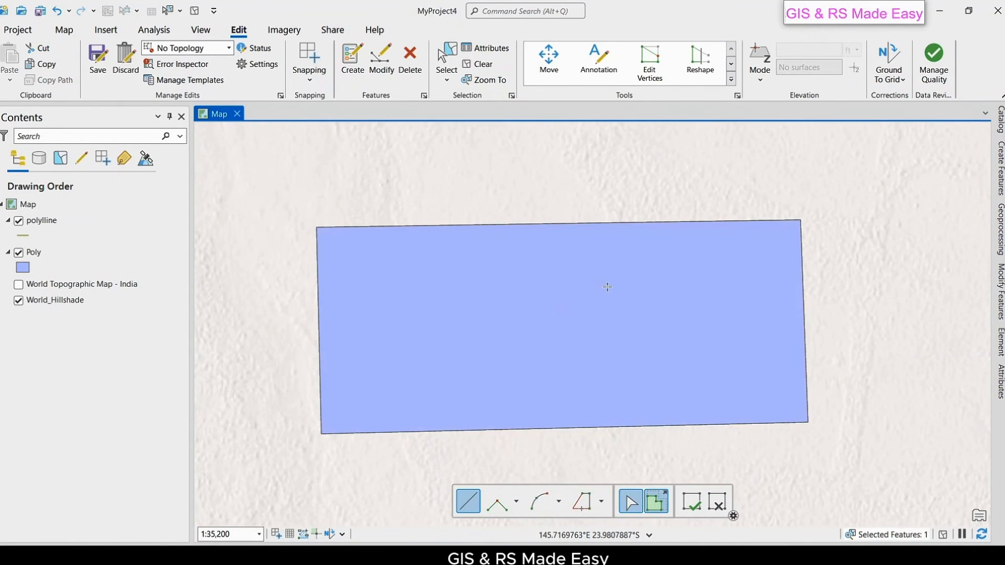
- Set up the Divide tool on the rectangle with the Proportional Area method and 4 parts
{"action": "left_click", "coordinate": [731, 80]}
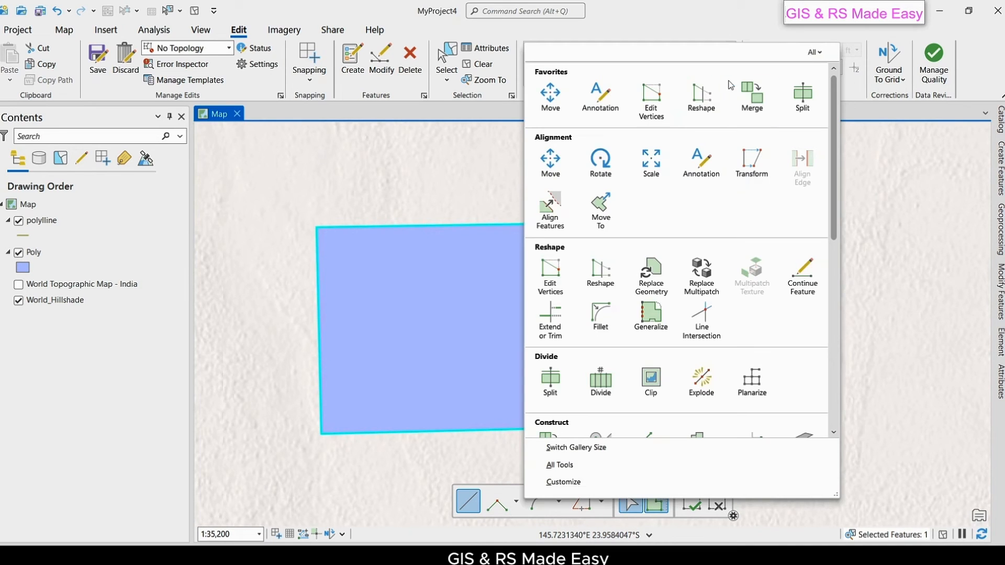
{"action": "left_click", "coordinate": [602, 388]}
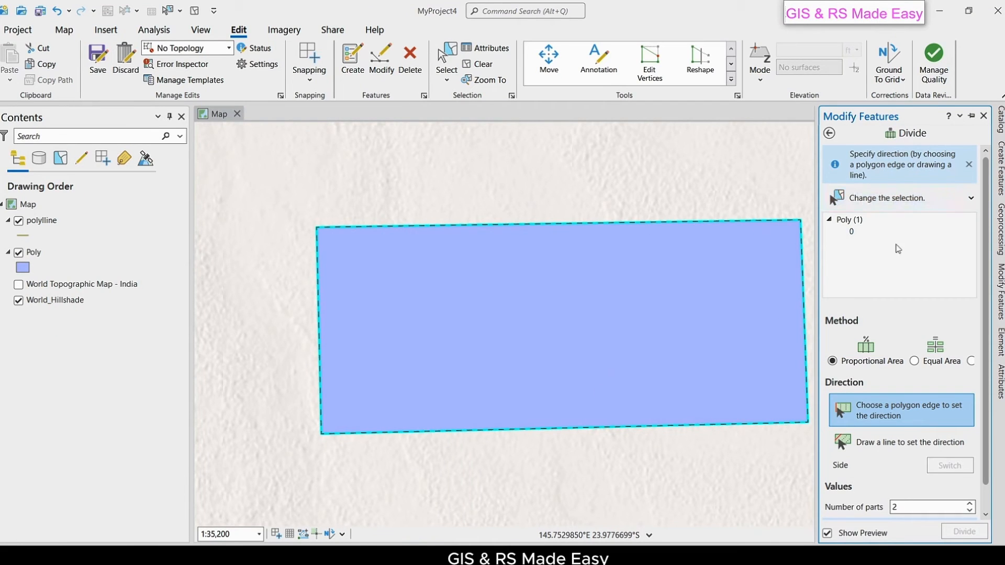
{"action": "scroll", "coordinate": [891, 389], "scroll_direction": "down", "scroll_amount": 1}
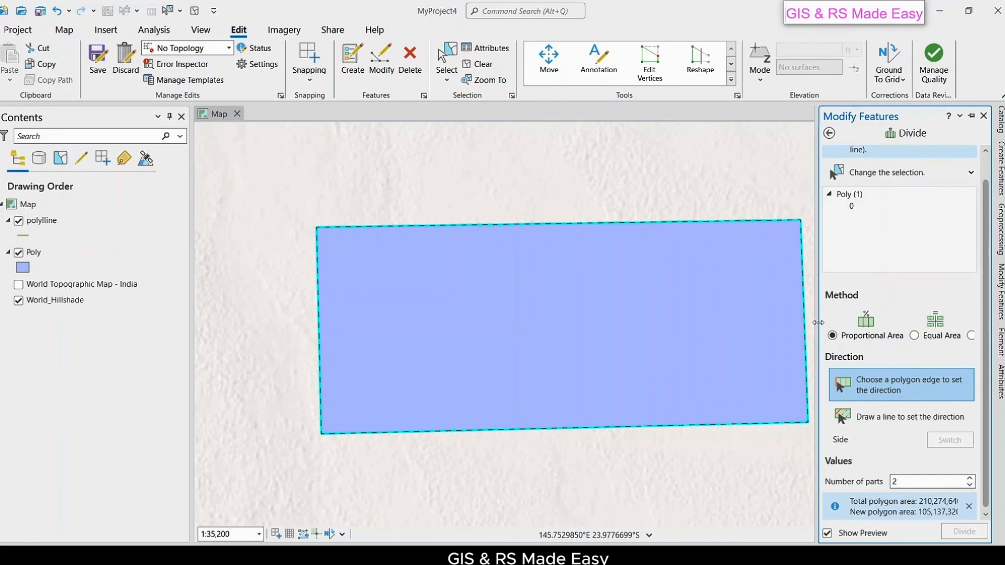
{"action": "left_click_drag", "start_coordinate": [820, 326], "coordinate": [762, 326]}
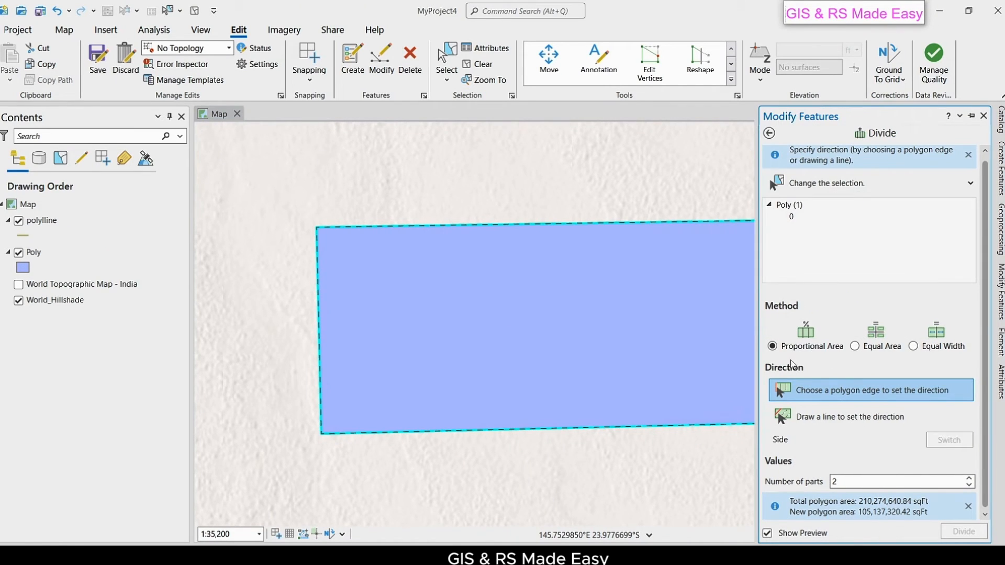
{"action": "left_click_drag", "start_coordinate": [623, 369], "coordinate": [514, 358]}
{"action": "scroll", "coordinate": [514, 358], "scroll_direction": "down", "scroll_amount": 2}
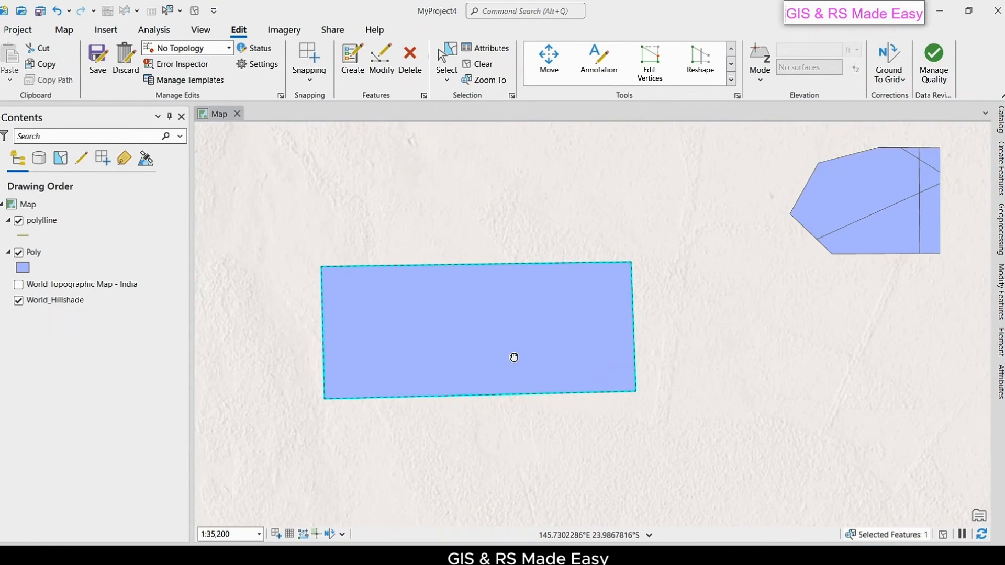
{"action": "left_click", "coordinate": [1001, 290]}
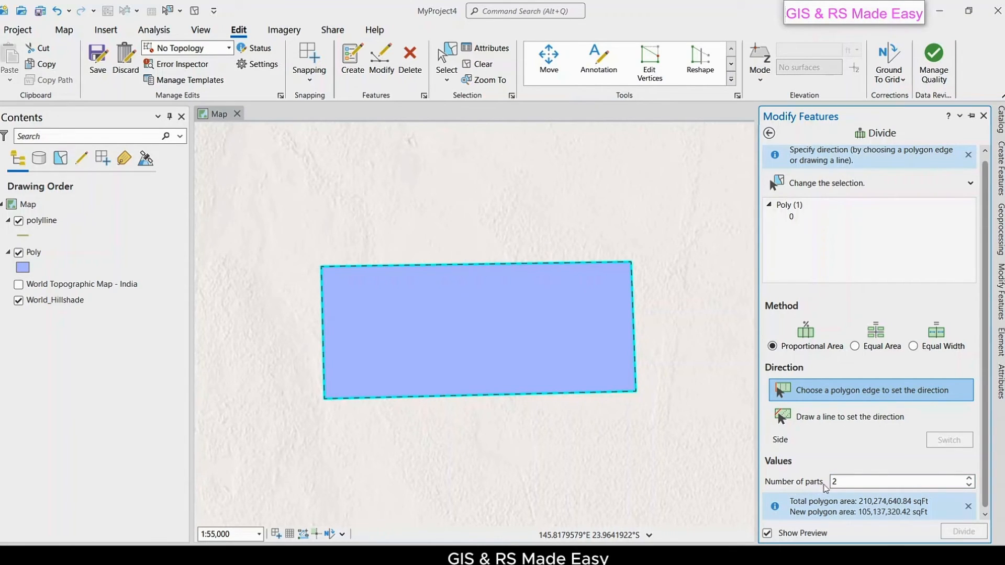
{"action": "left_click", "coordinate": [969, 479]}
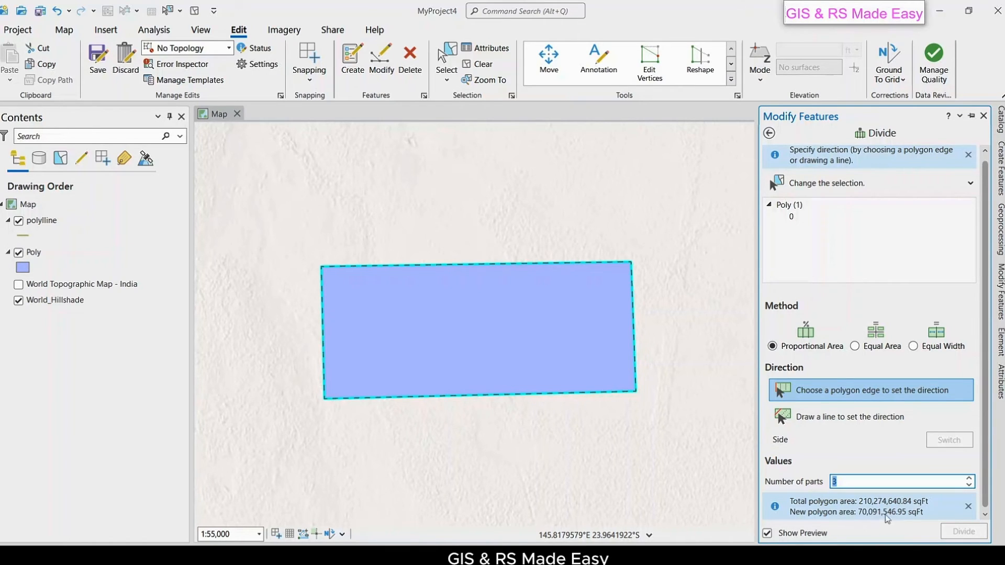
{"action": "left_click", "coordinate": [969, 479]}
{"action": "left_click", "coordinate": [969, 480]}
{"action": "left_click", "coordinate": [969, 485]}
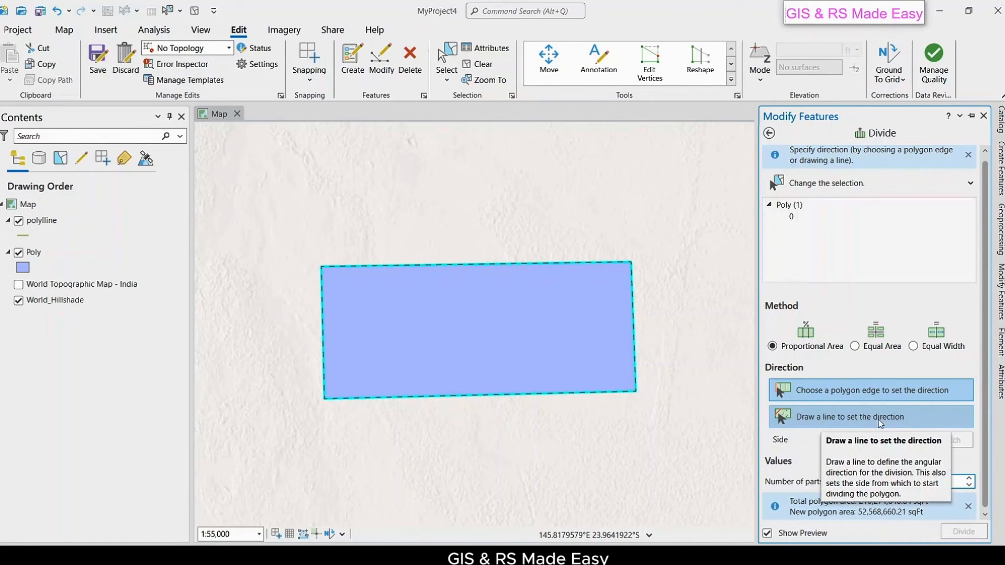
- Divide the rectangle using a direction line drawn along its left edge, keep the tool pane docked, and save the edits
{"action": "left_click", "coordinate": [839, 417]}
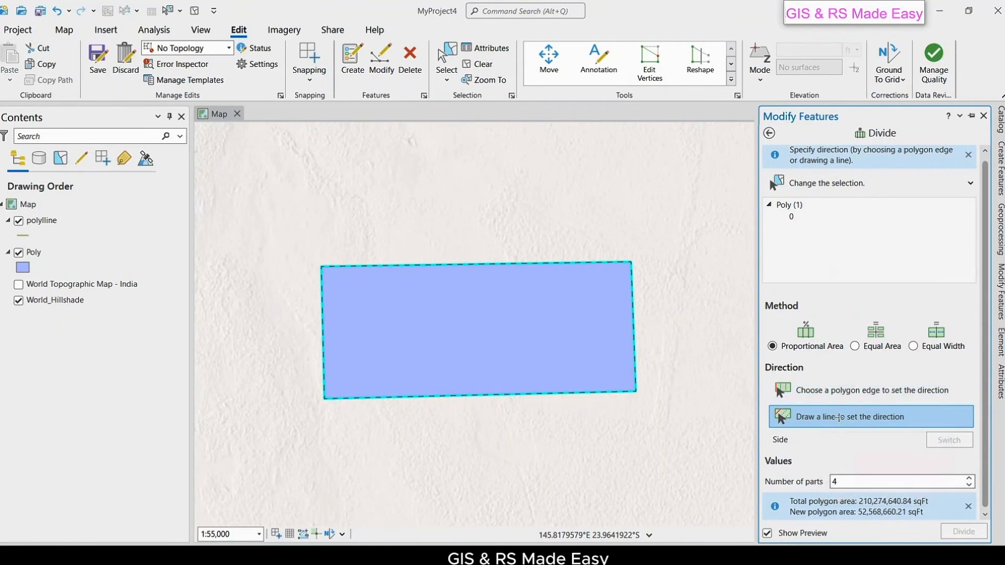
{"action": "left_click", "coordinate": [315, 211]}
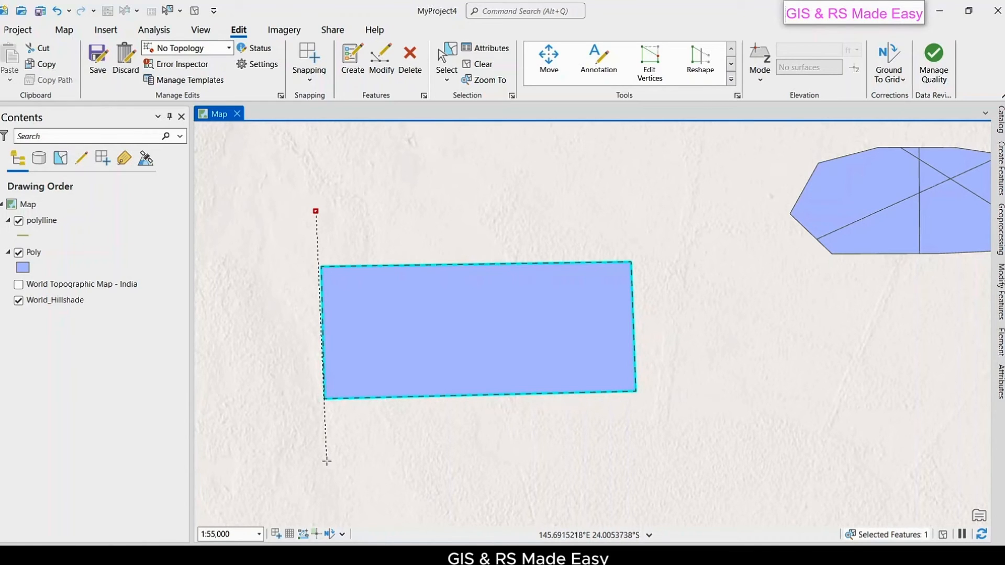
{"action": "double_click", "coordinate": [326, 461]}
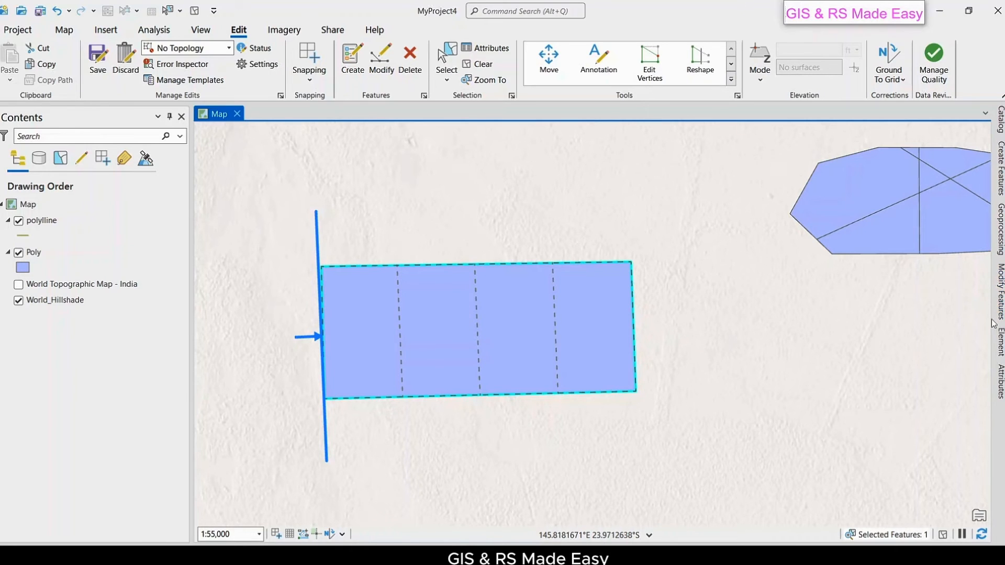
{"action": "left_click", "coordinate": [1000, 295]}
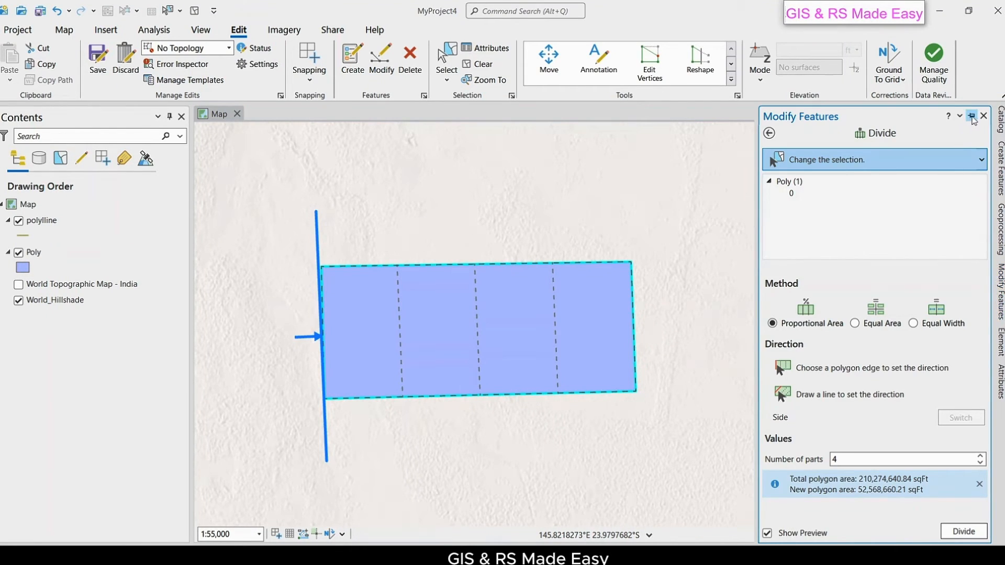
{"action": "left_click", "coordinate": [971, 116]}
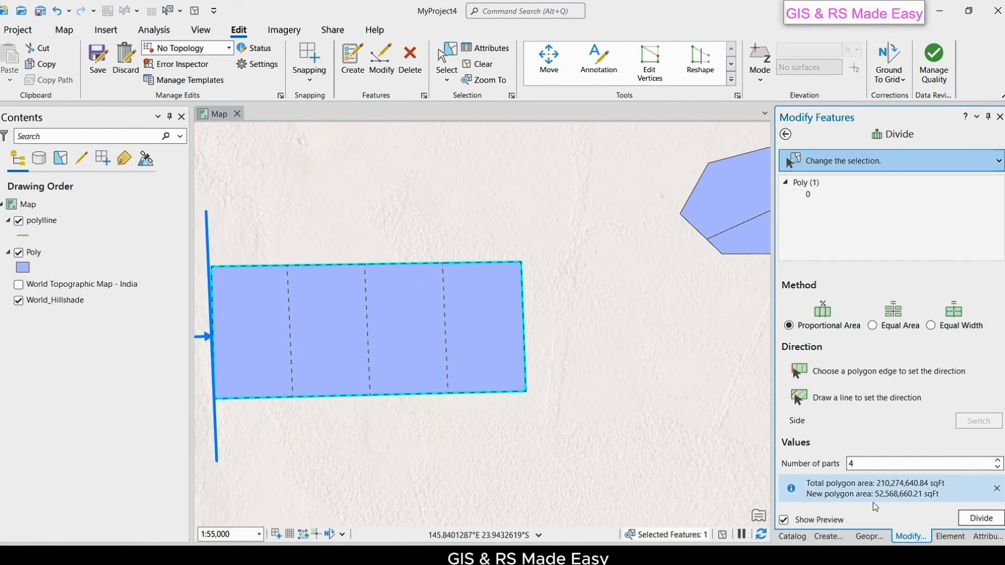
{"action": "left_click", "coordinate": [981, 518]}
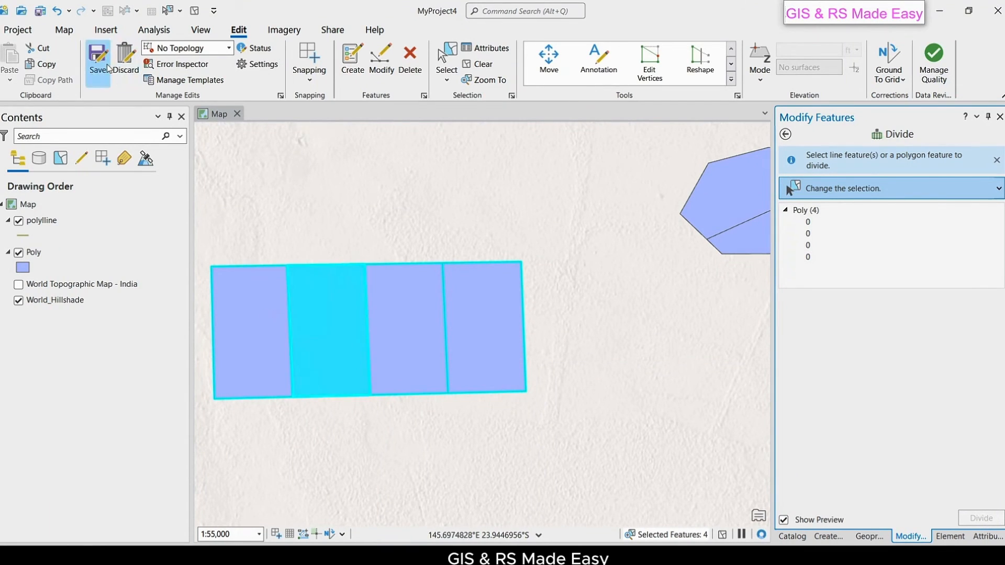
{"action": "left_click", "coordinate": [98, 56]}
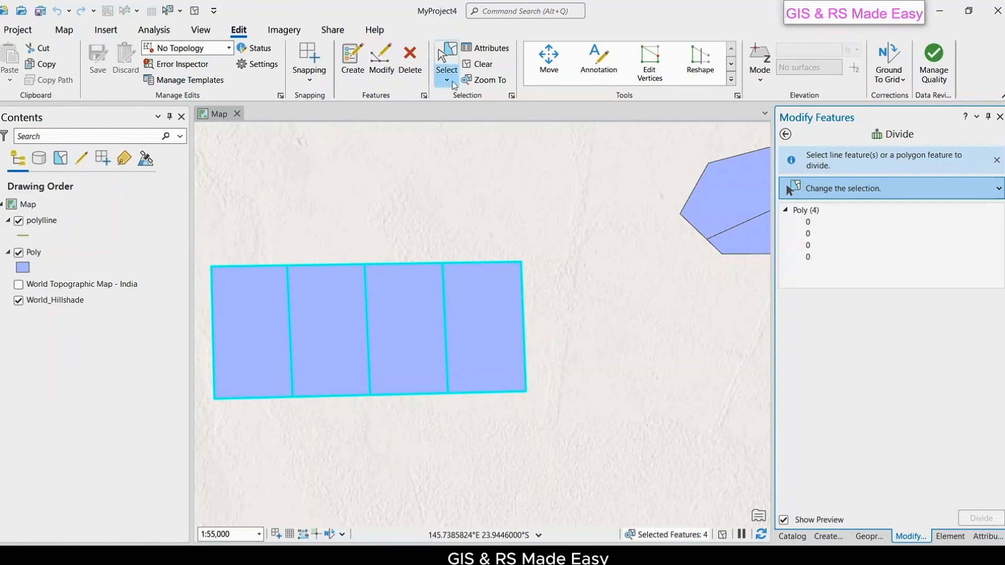
- Select only the rightmost part of the divided rectangle
{"action": "left_click", "coordinate": [437, 48]}
{"action": "left_click", "coordinate": [488, 332]}
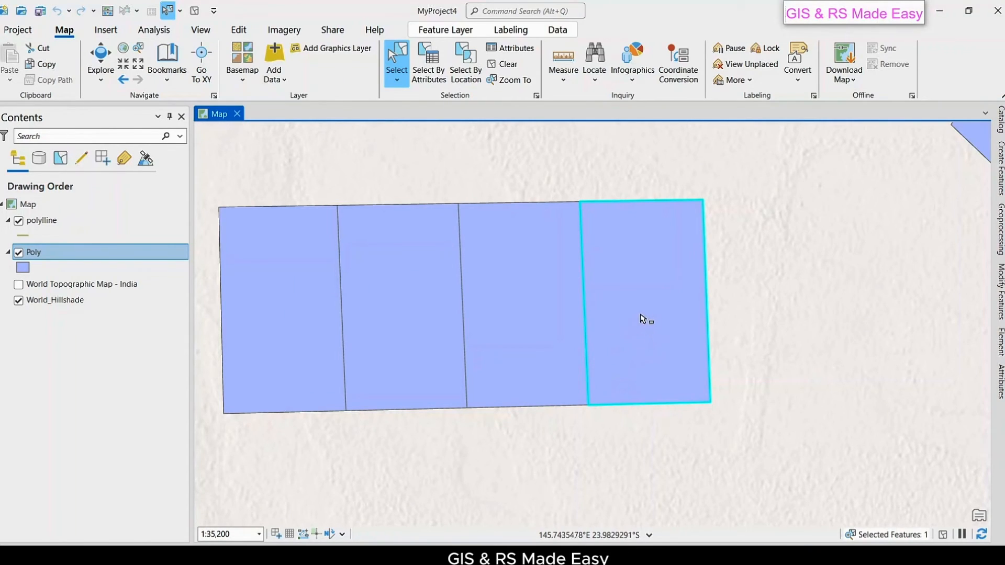
{"action": "left_click", "coordinate": [725, 296]}
{"action": "left_click", "coordinate": [652, 261]}
- Set the Divide tool to Equal Area for the selected part and draw a direction line just below its bottom edge
{"action": "left_click", "coordinate": [239, 30]}
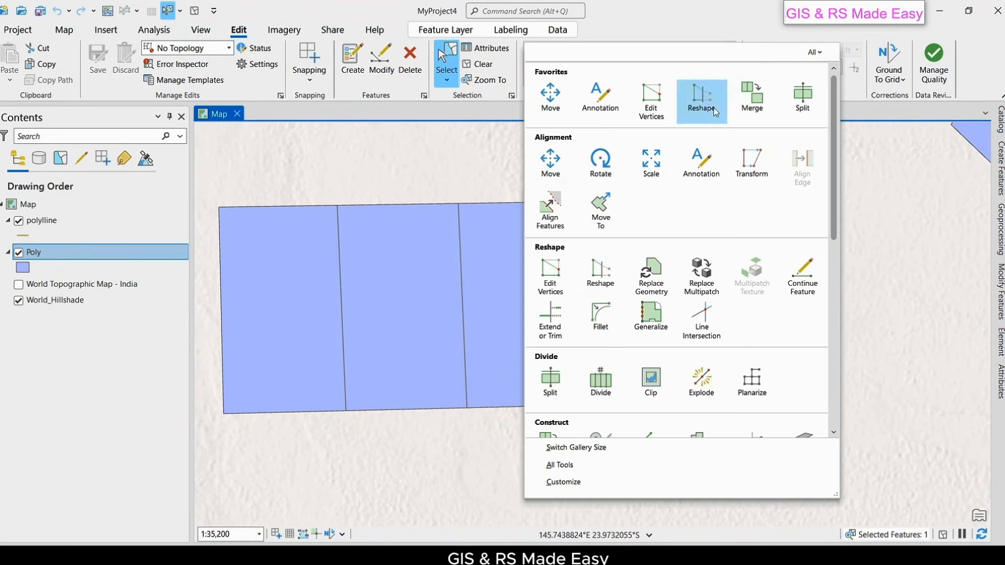
{"action": "left_click", "coordinate": [731, 80]}
{"action": "left_click", "coordinate": [602, 381]}
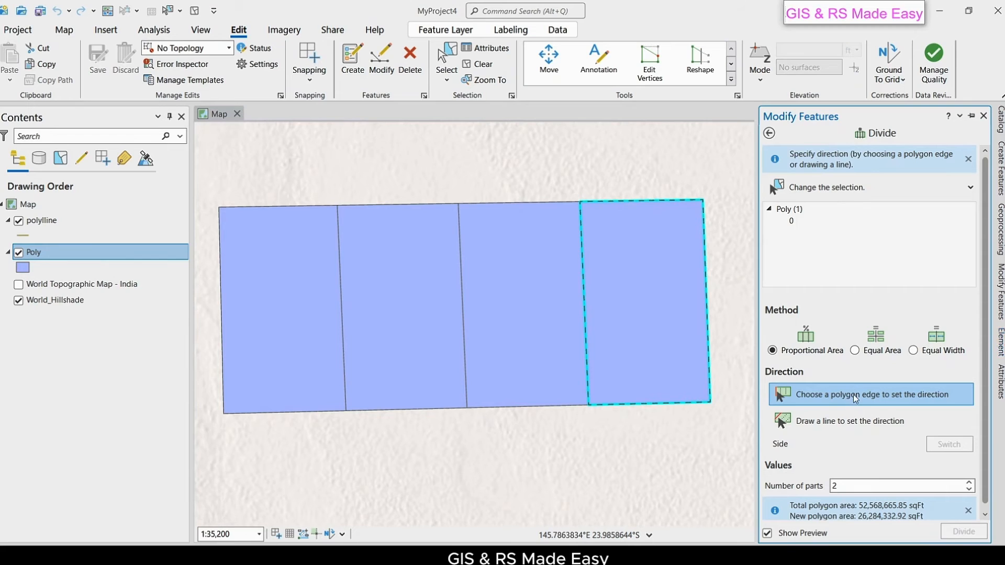
{"action": "left_click", "coordinate": [854, 350]}
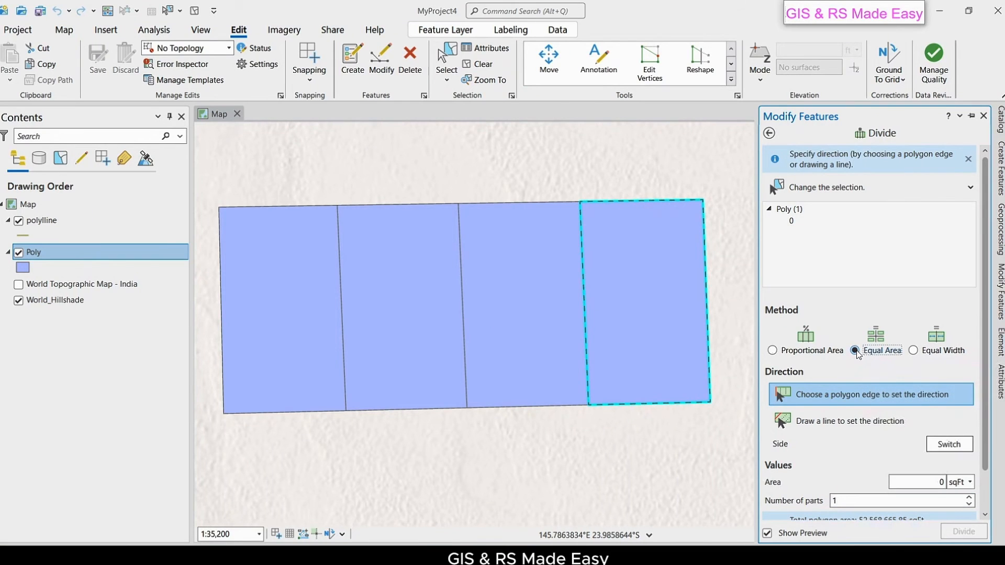
{"action": "scroll", "coordinate": [857, 387], "scroll_direction": "down", "scroll_amount": 1}
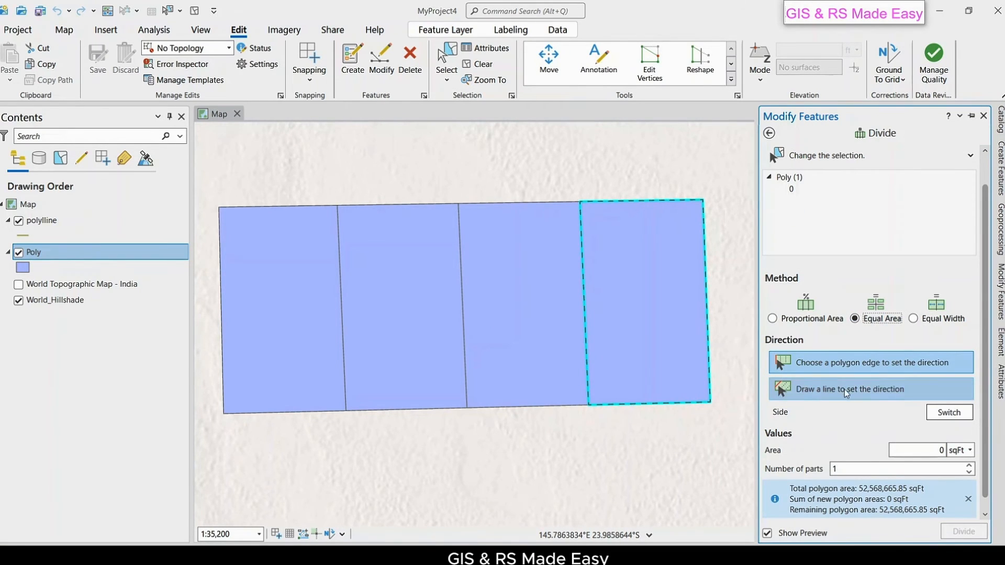
{"action": "left_click", "coordinate": [843, 388]}
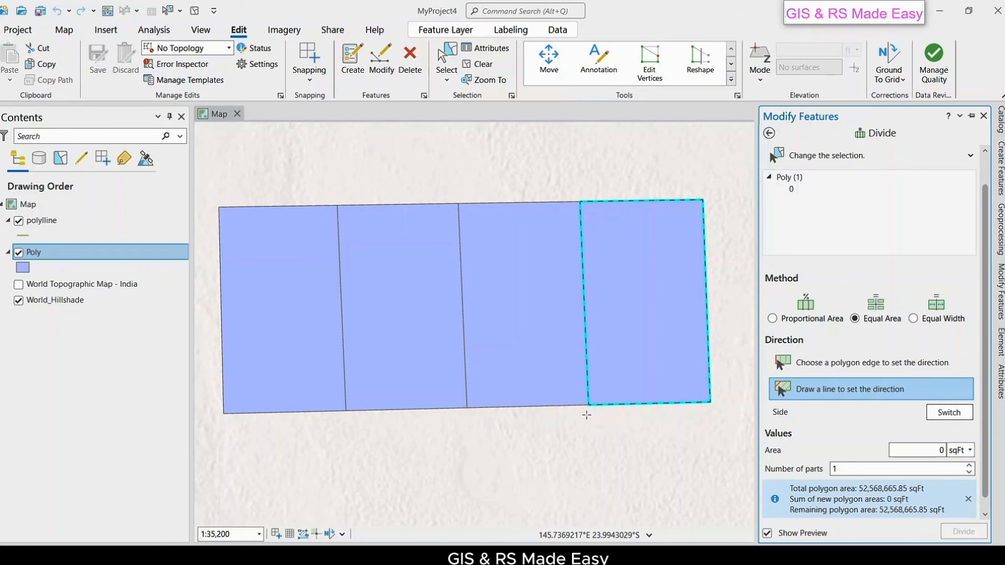
{"action": "left_click", "coordinate": [586, 414]}
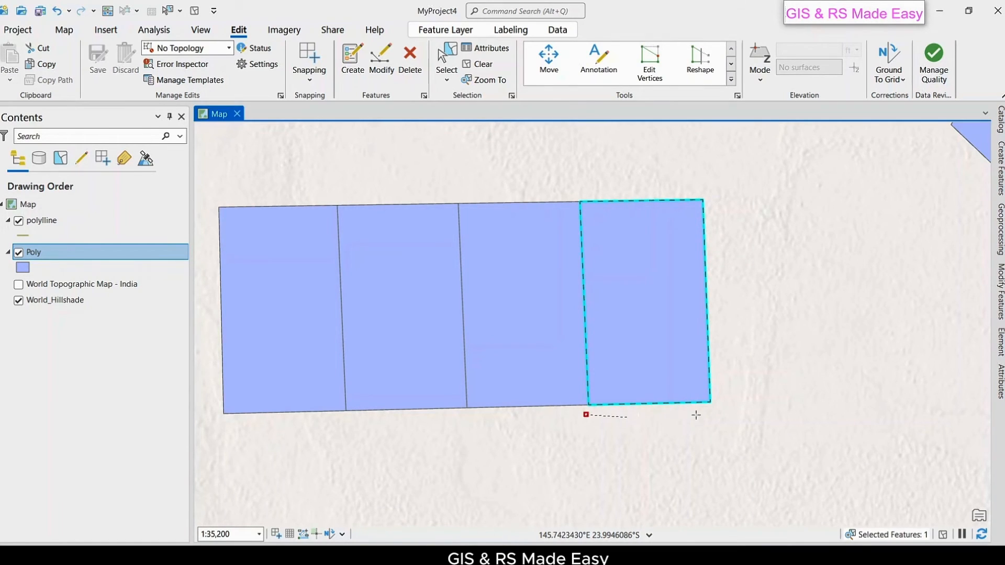
{"action": "left_click", "coordinate": [715, 410]}
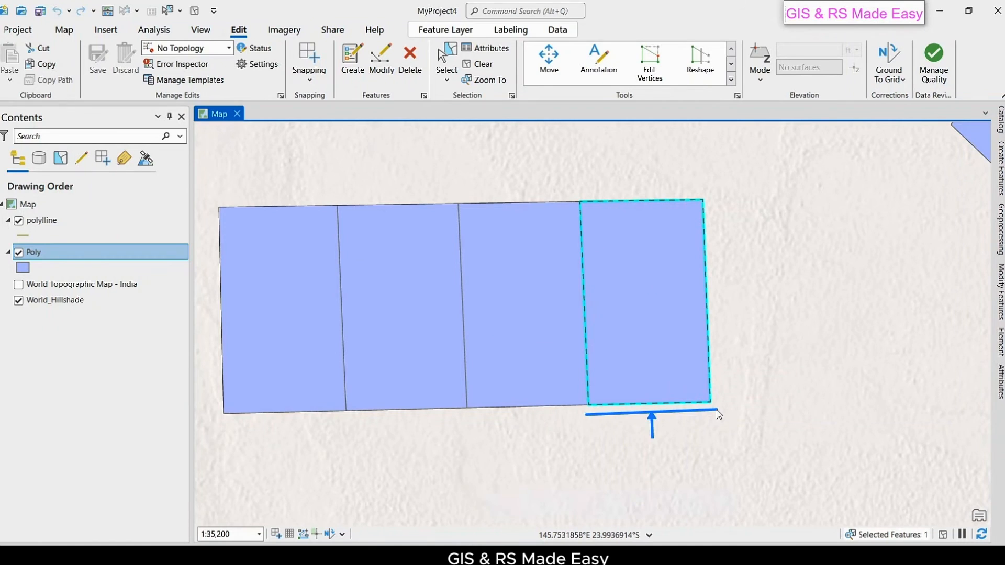
- Set the area of each new polygon to 10,000,000 sqFt and the number of parts to 3
{"action": "left_click", "coordinate": [1001, 295]}
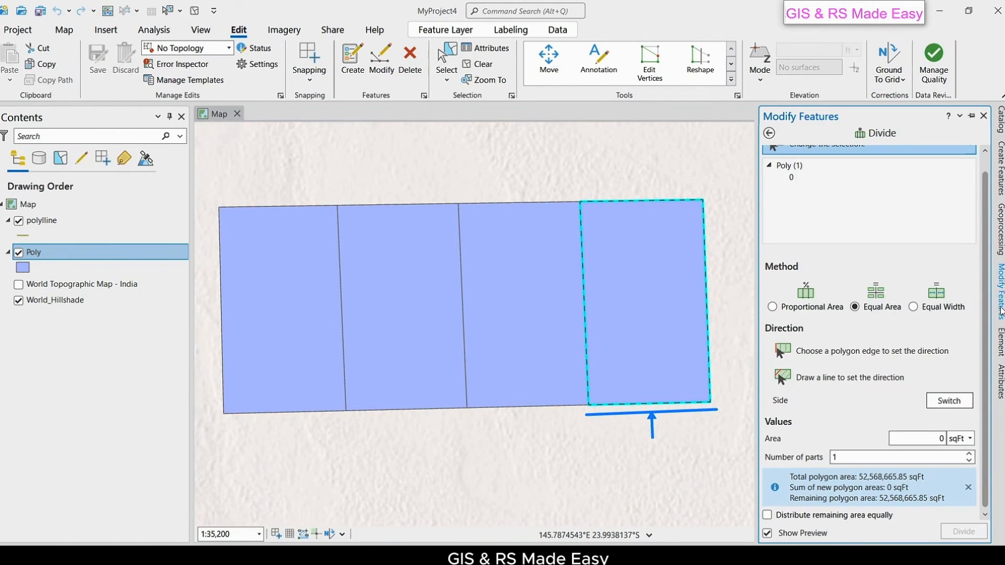
{"action": "left_click", "coordinate": [938, 437]}
{"action": "left_click", "coordinate": [936, 439]}
{"action": "double_click", "coordinate": [921, 437]}
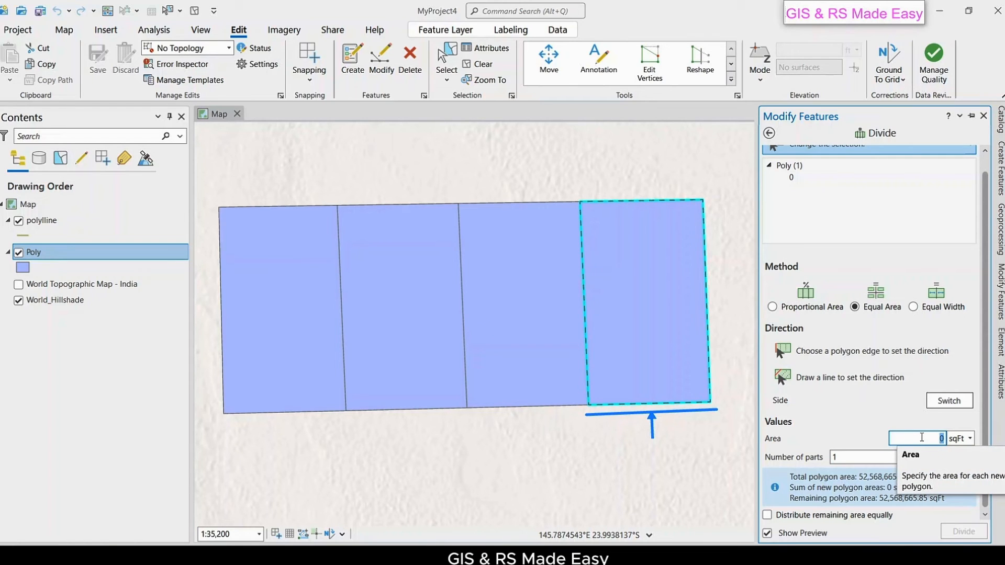
{"action": "type", "text": "100"}
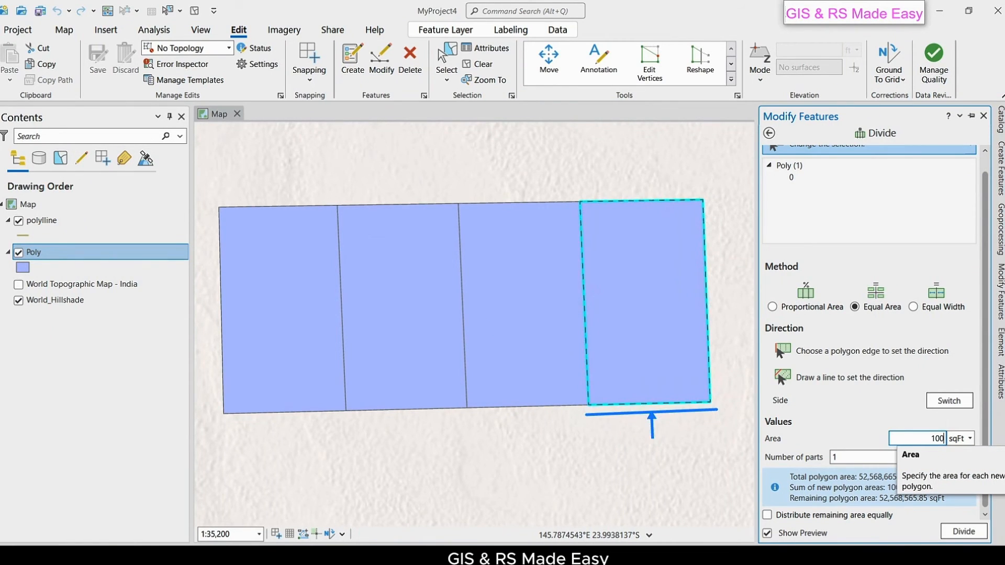
{"action": "type", "text": "0000"}
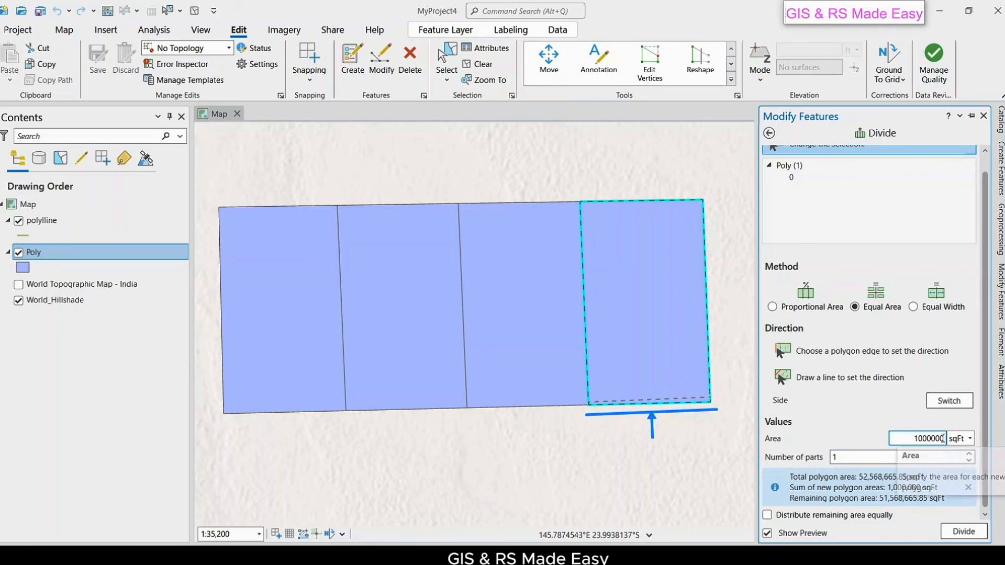
{"action": "type", "text": "0"}
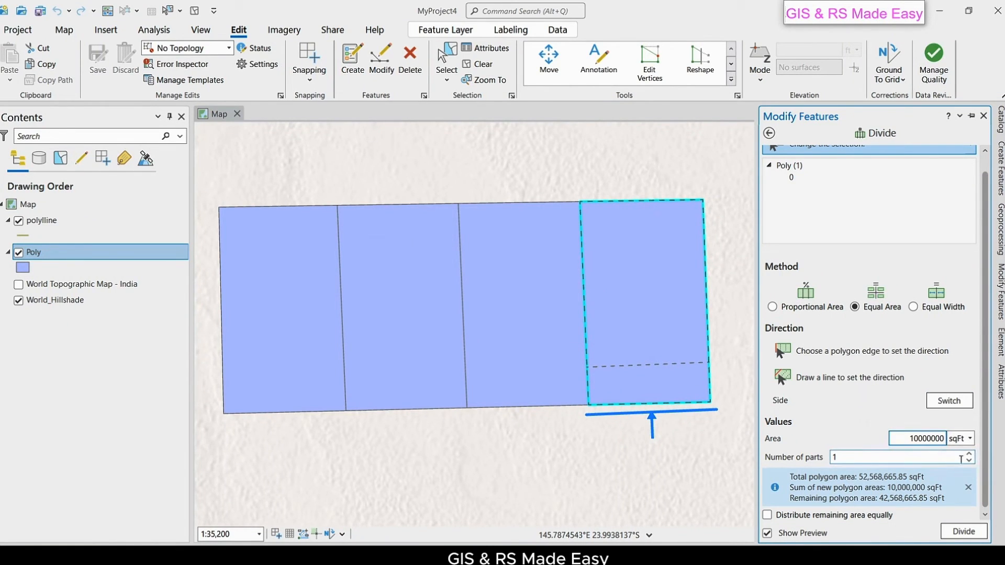
{"action": "left_click", "coordinate": [970, 454]}
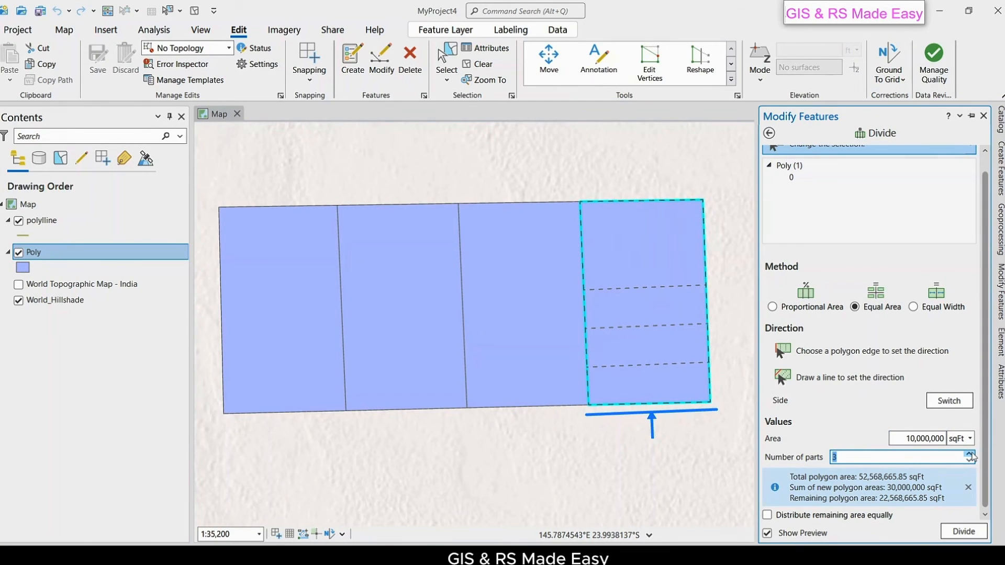
- Divide the selected easternmost parcel into 5 equal-area parts, distributing the remaining area equally
{"action": "left_click", "coordinate": [969, 454]}
{"action": "left_click", "coordinate": [767, 516]}
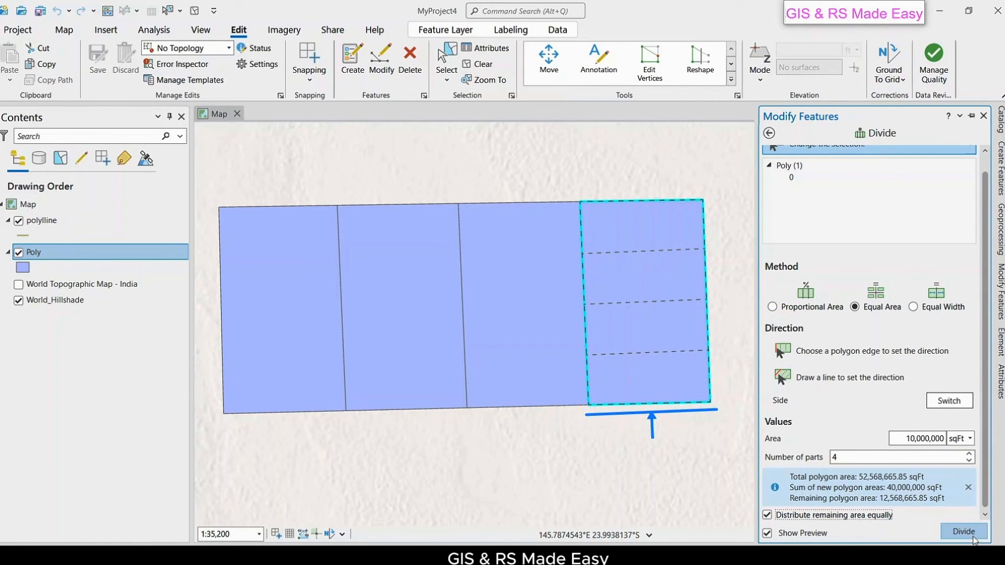
{"action": "left_click", "coordinate": [969, 454]}
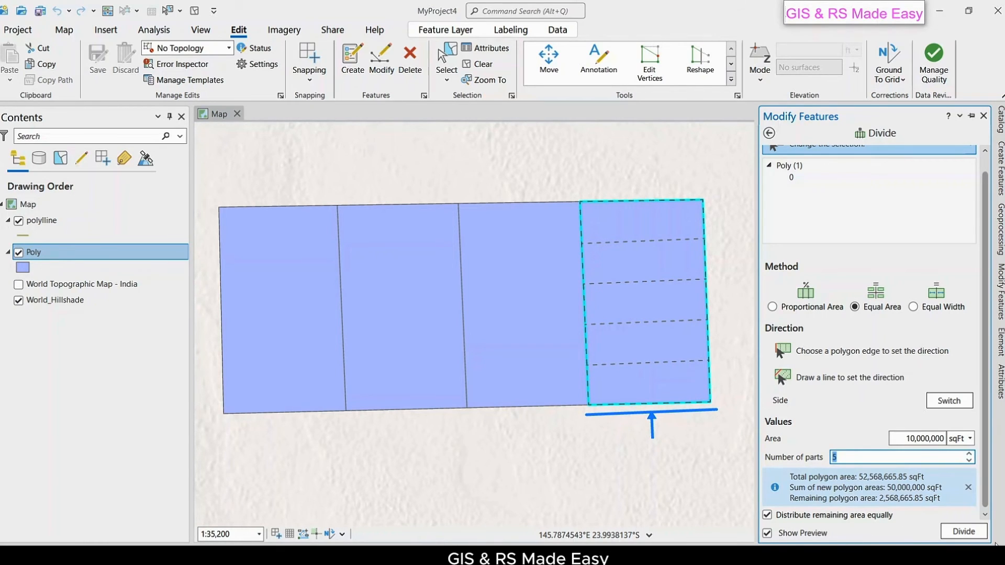
{"action": "left_click", "coordinate": [965, 531]}
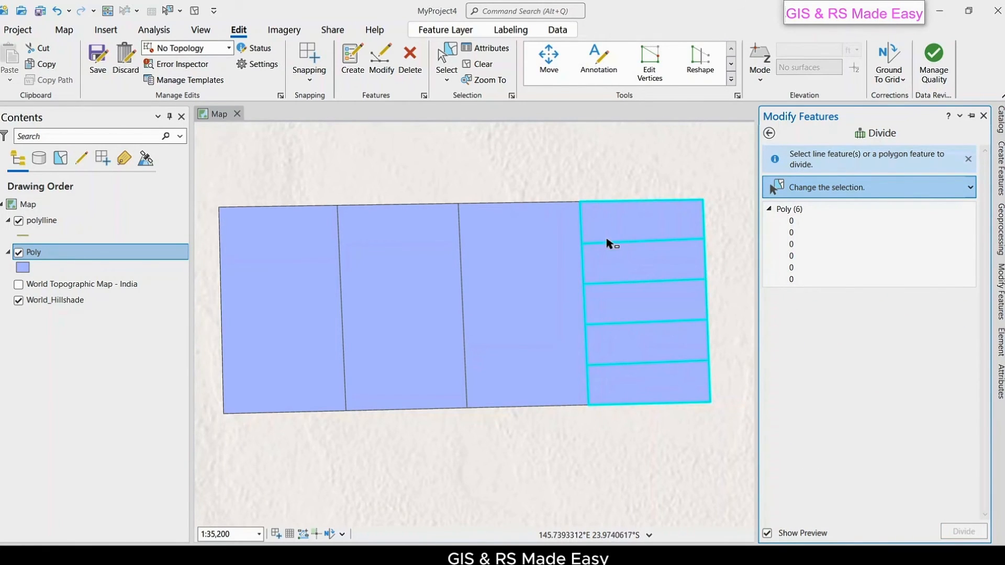
- Select the newly divided parts of the easternmost parcel one at a time to examine them as separate polygons
{"action": "left_click", "coordinate": [446, 56]}
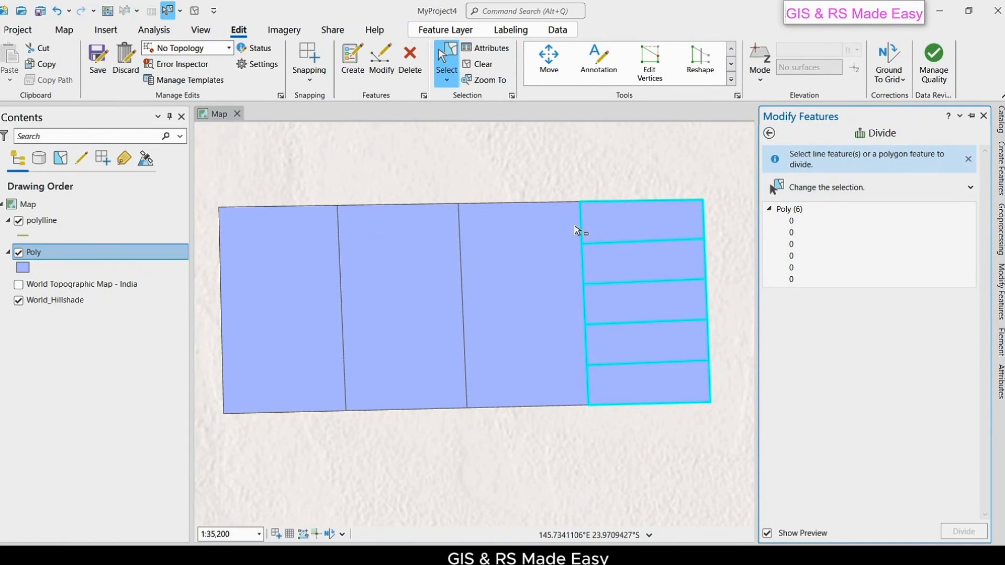
{"action": "left_click", "coordinate": [602, 260]}
{"action": "left_click", "coordinate": [621, 297]}
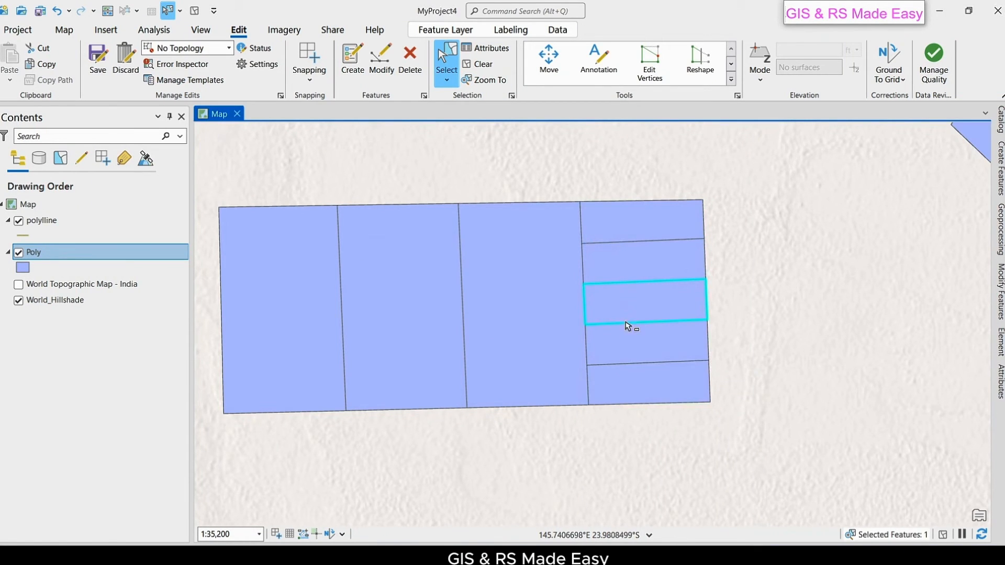
{"action": "left_click", "coordinate": [634, 348]}
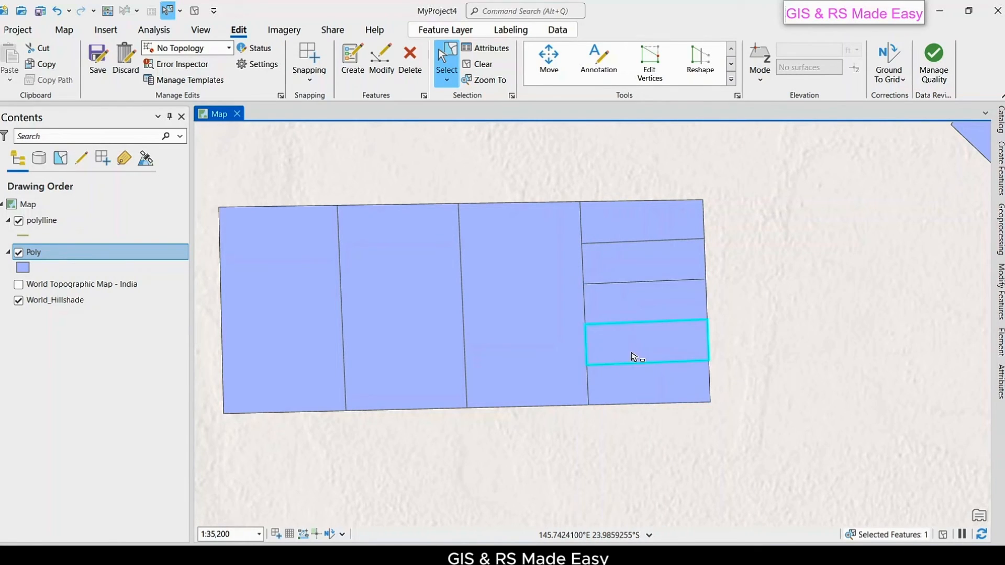
{"action": "left_click", "coordinate": [638, 381]}
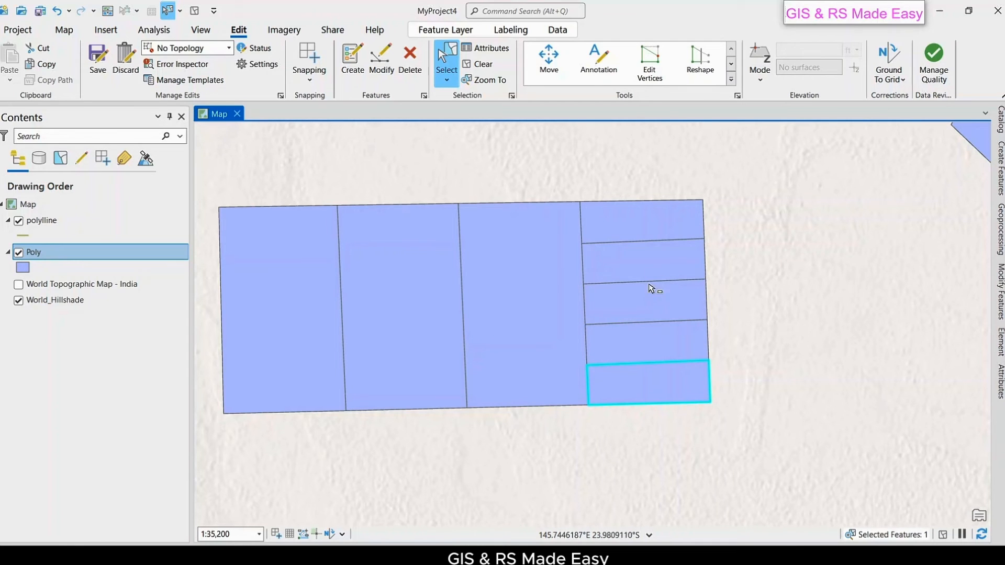
{"action": "left_click", "coordinate": [650, 289]}
{"action": "left_click", "coordinate": [652, 251]}
{"action": "left_click", "coordinate": [634, 229]}
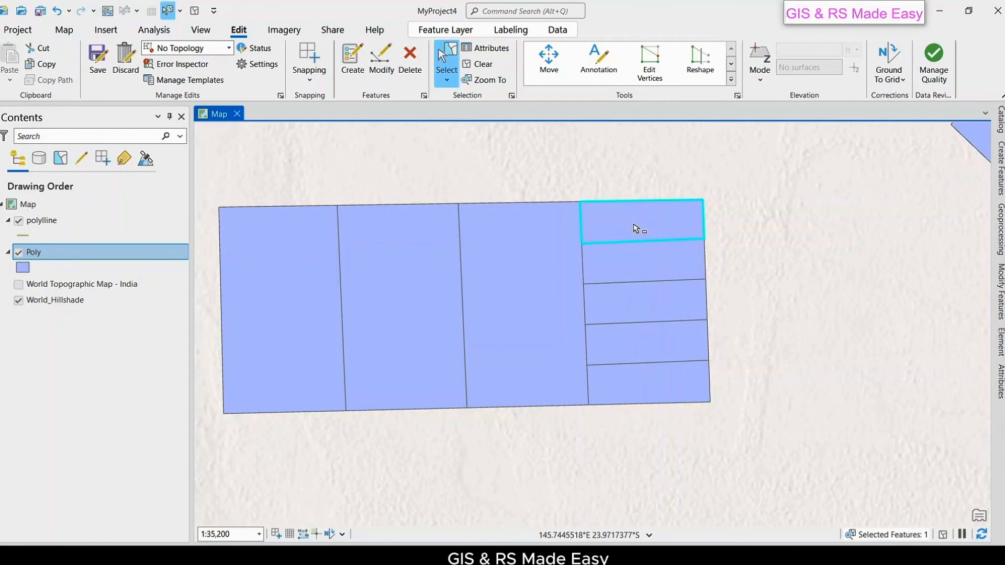
- Start an Equal Width division of the second parcel from the west, drawing a direction line just above its upper edge
{"action": "left_click", "coordinate": [417, 300]}
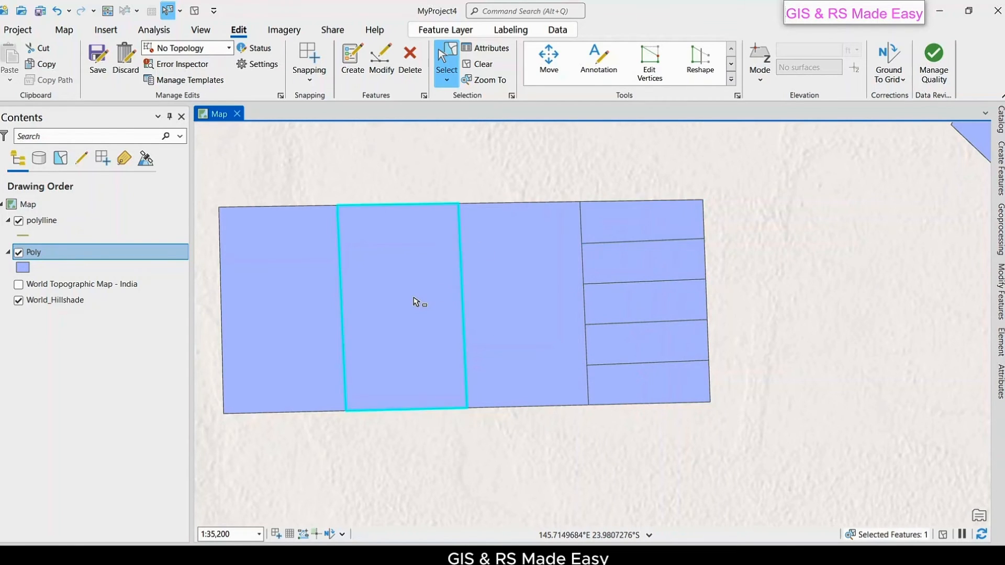
{"action": "left_click", "coordinate": [731, 79]}
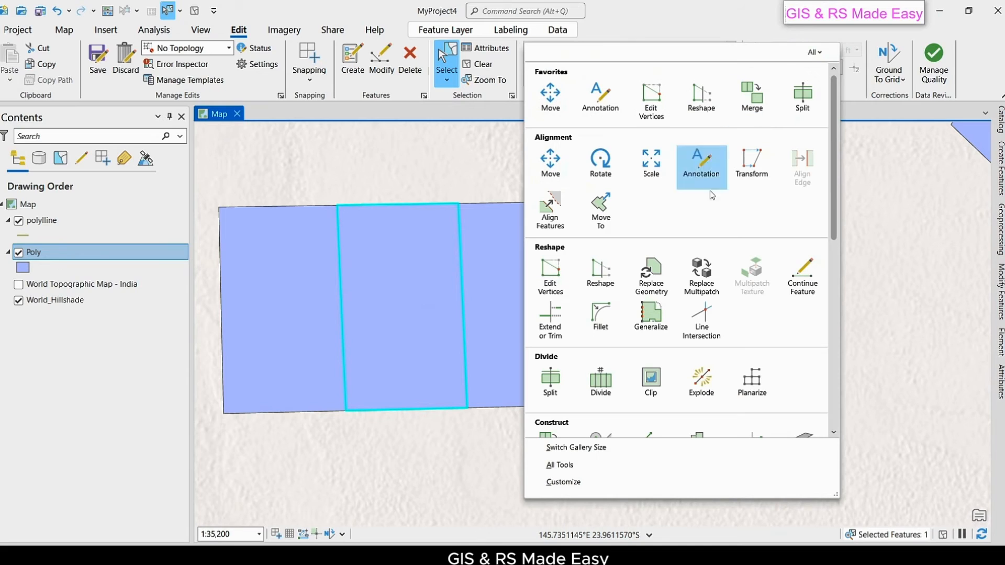
{"action": "left_click", "coordinate": [601, 384]}
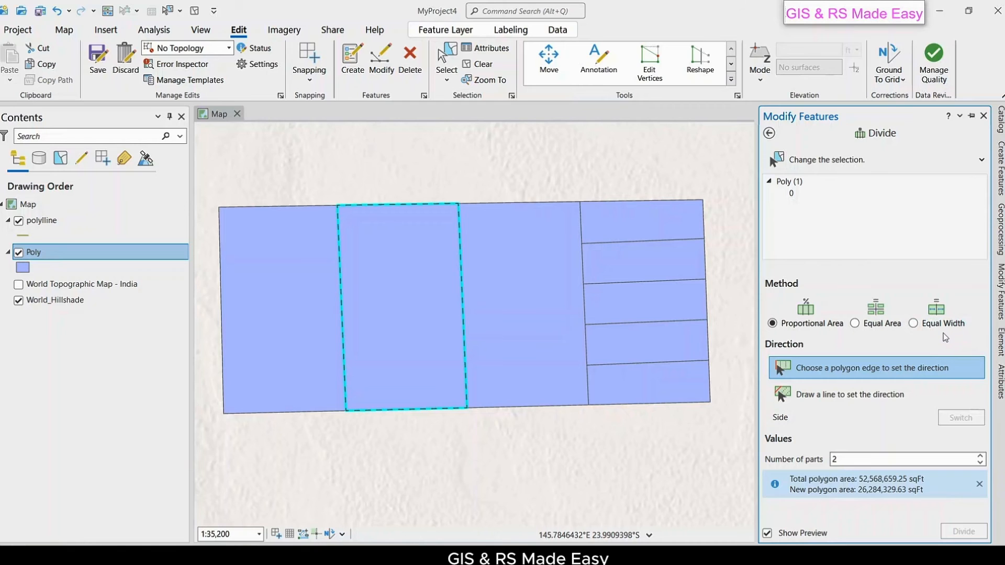
{"action": "left_click", "coordinate": [914, 324]}
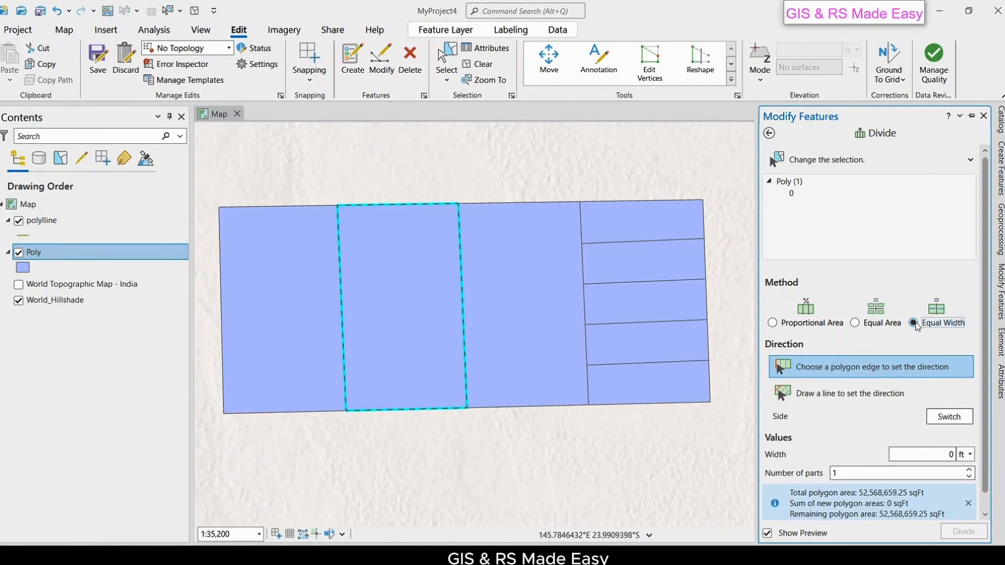
{"action": "left_click", "coordinate": [845, 396]}
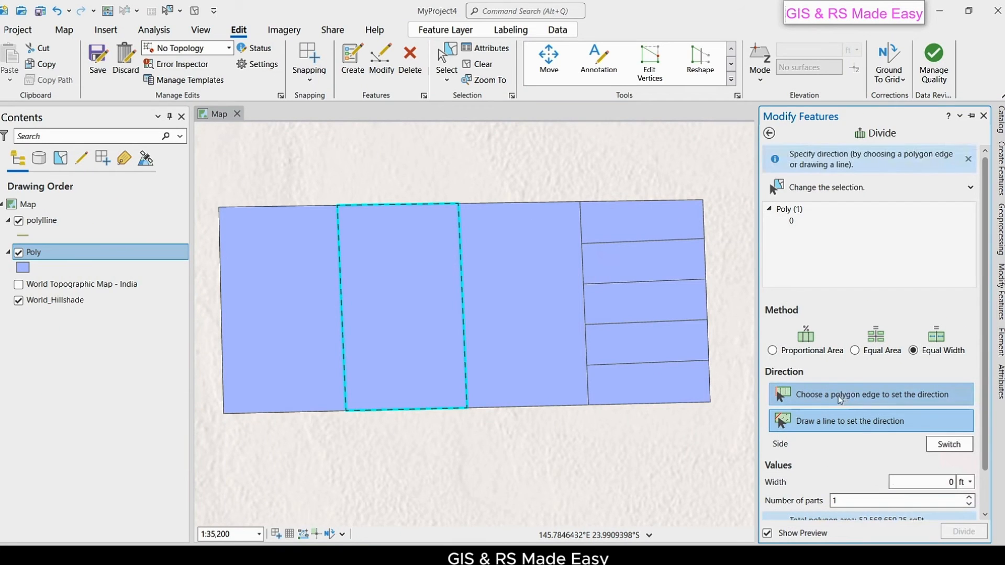
{"action": "left_click", "coordinate": [335, 191]}
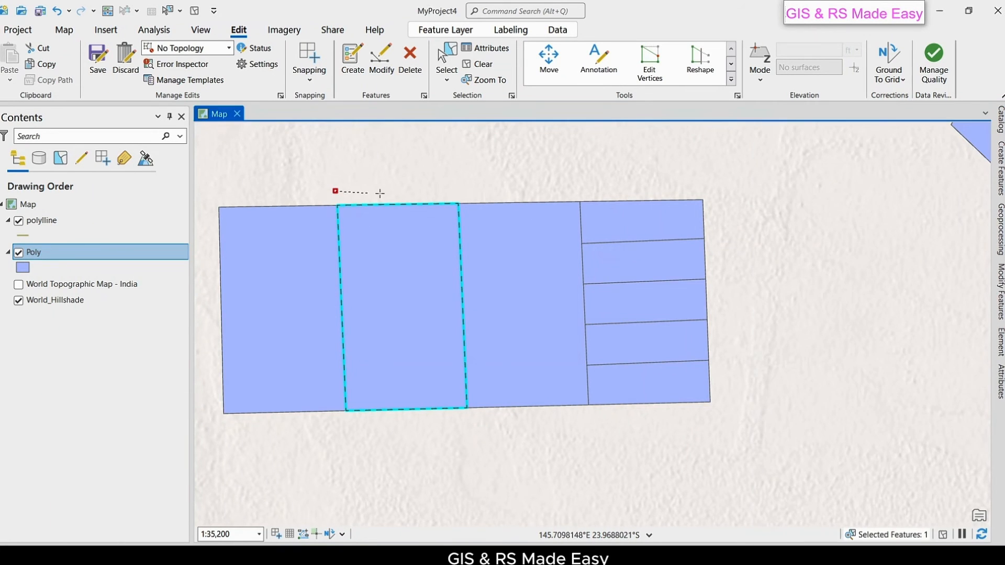
{"action": "left_click", "coordinate": [458, 189]}
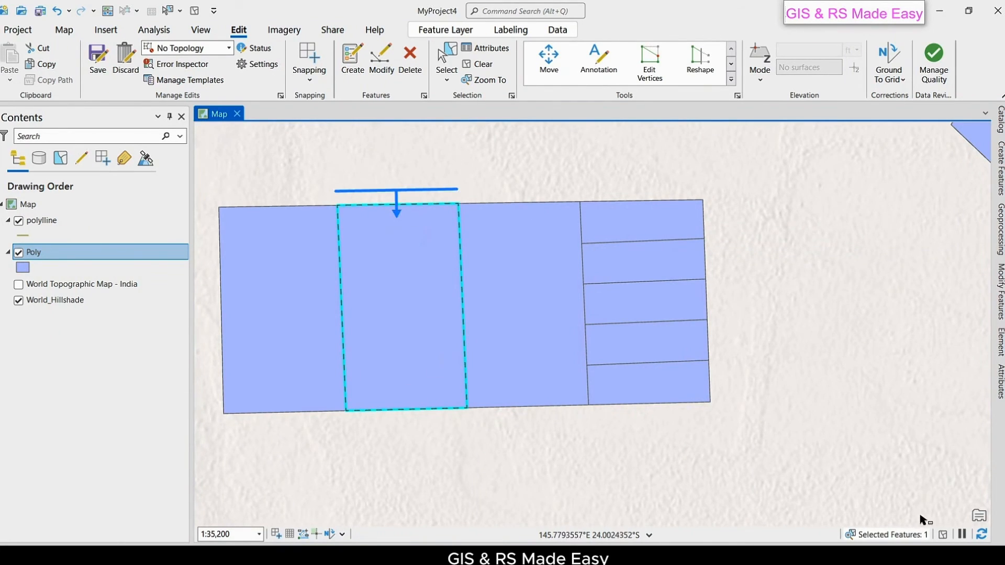
- Set the width of the division strips to 2,000 ft
{"action": "left_click", "coordinate": [1000, 293]}
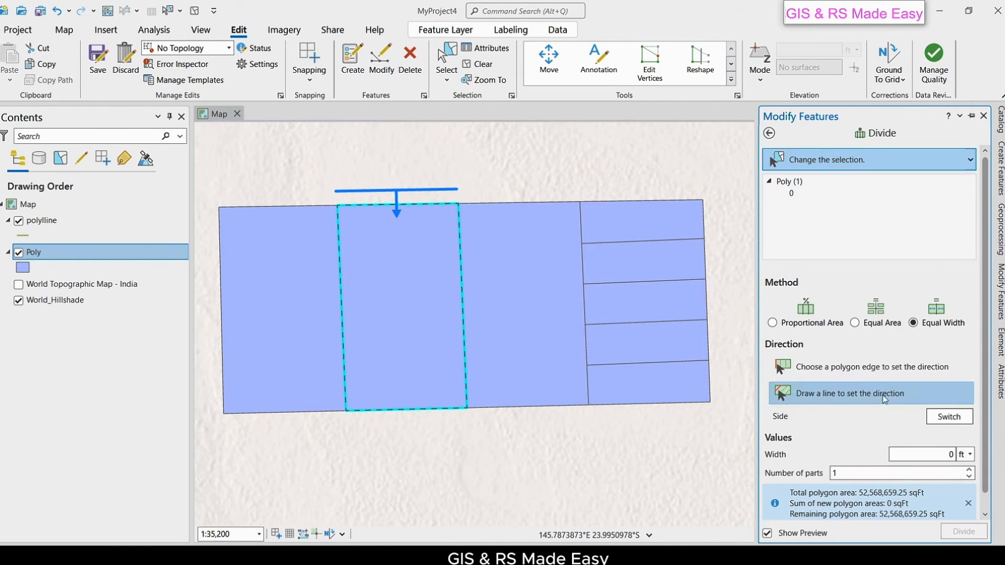
{"action": "scroll", "coordinate": [890, 398], "scroll_direction": "down", "scroll_amount": 1}
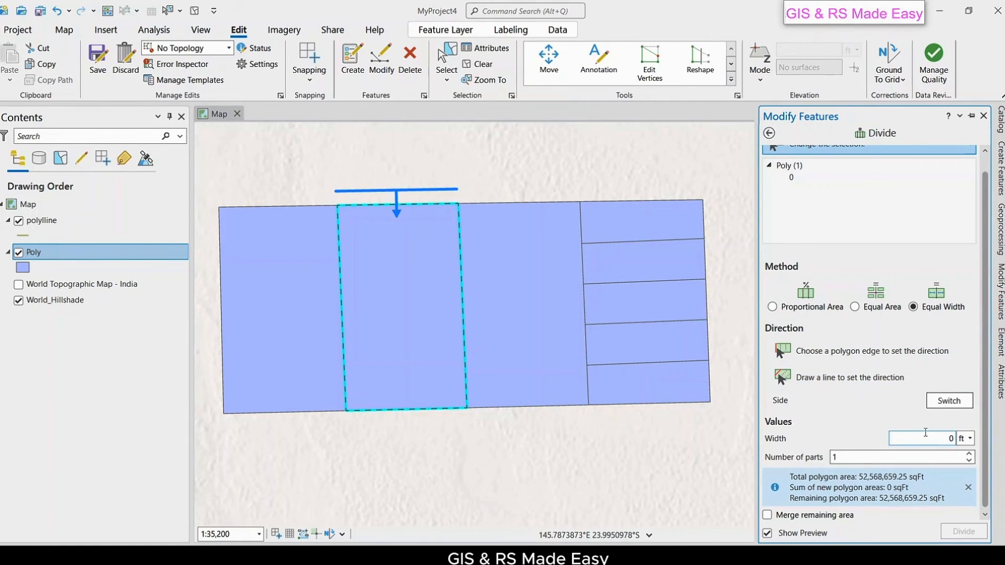
{"action": "double_click", "coordinate": [940, 440]}
{"action": "type", "text": "1"}
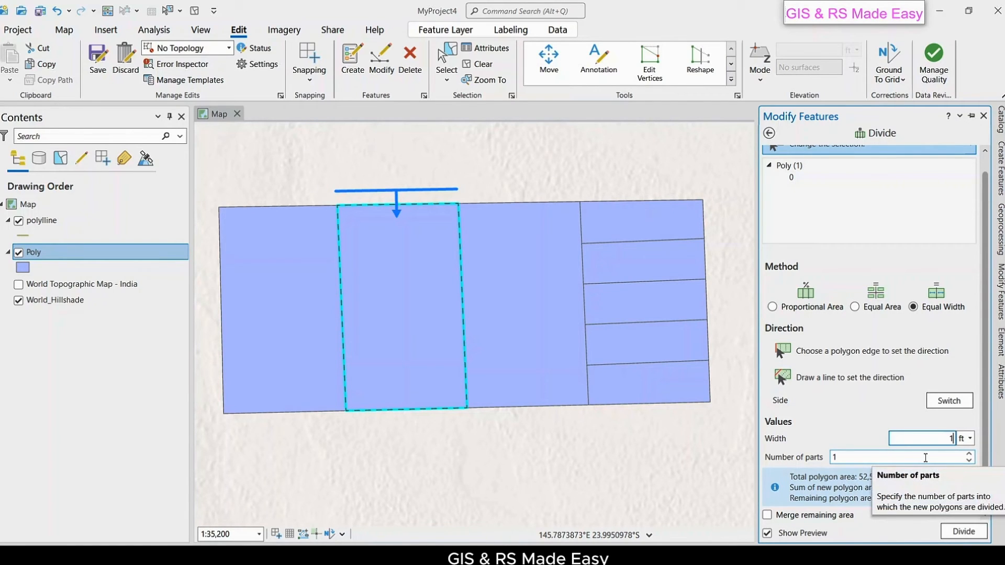
{"action": "type", "text": "000"}
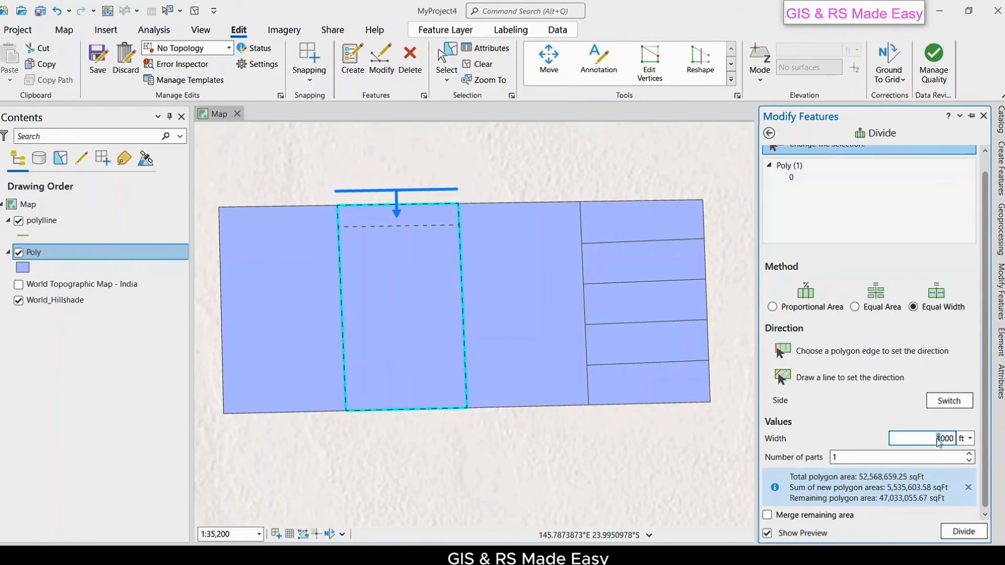
{"action": "type", "text": "2"}
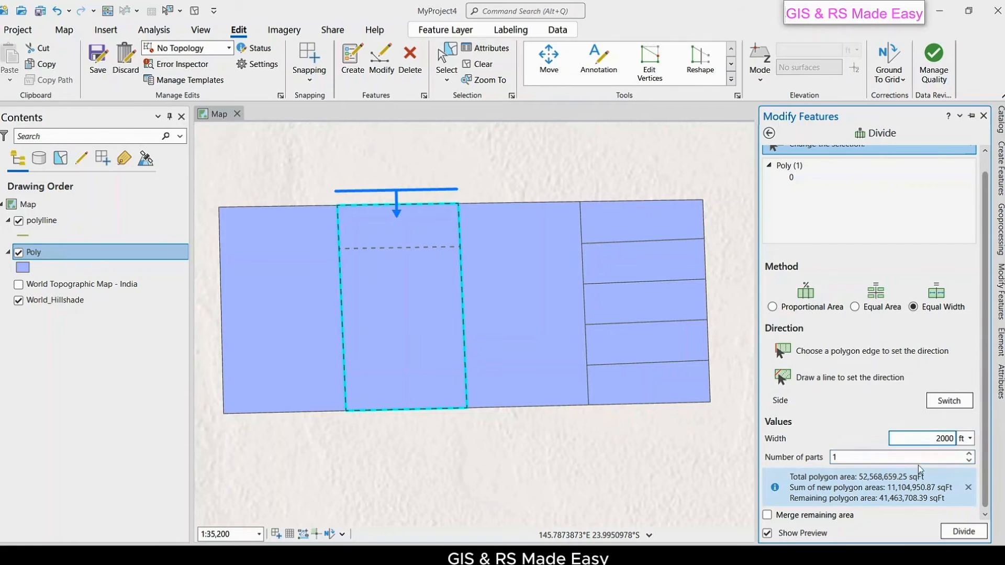
- Divide the parcel into 4 parts with the remaining area merged, and save the edits
{"action": "left_click", "coordinate": [969, 453]}
{"action": "left_click", "coordinate": [969, 453]}
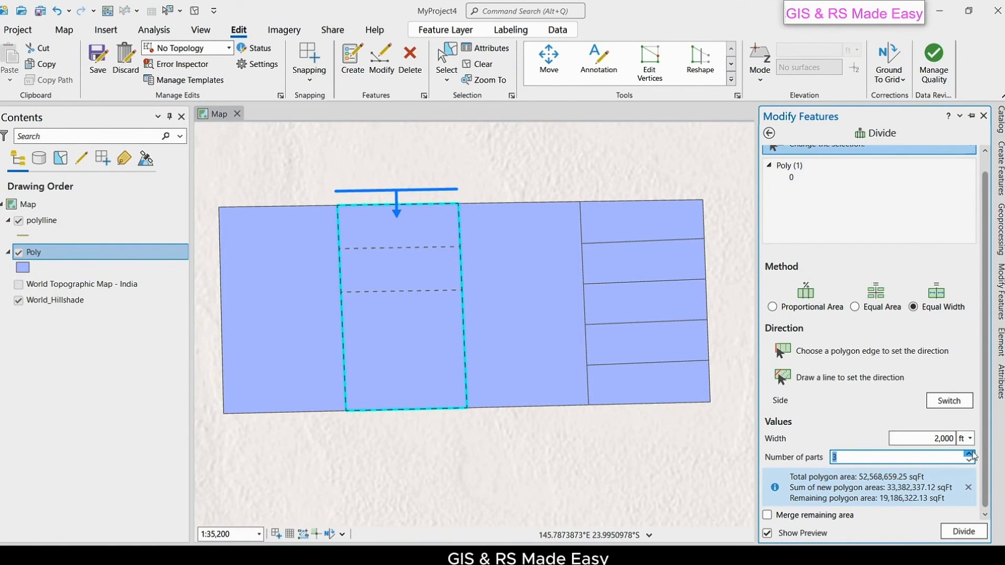
{"action": "left_click", "coordinate": [970, 454]}
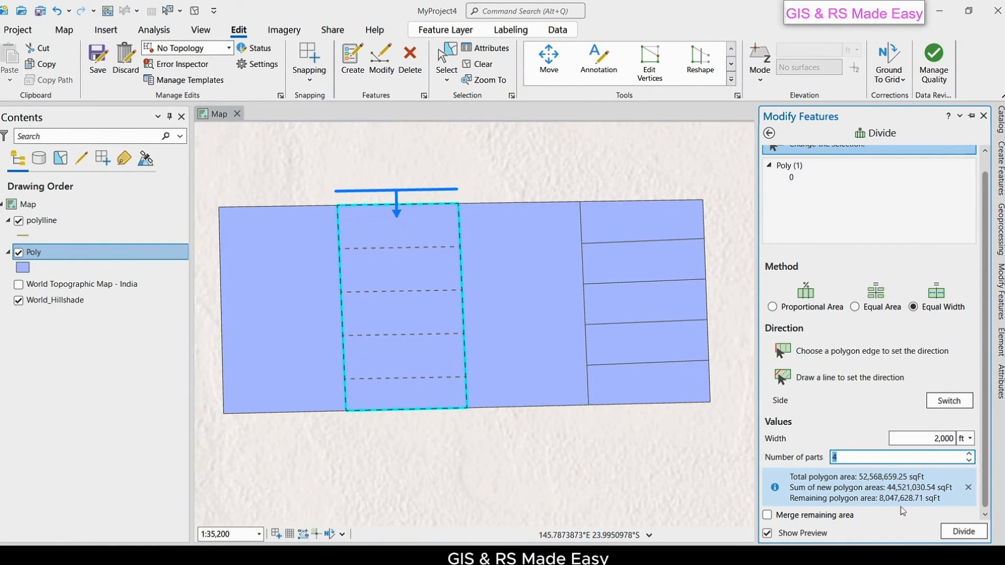
{"action": "left_click", "coordinate": [767, 515]}
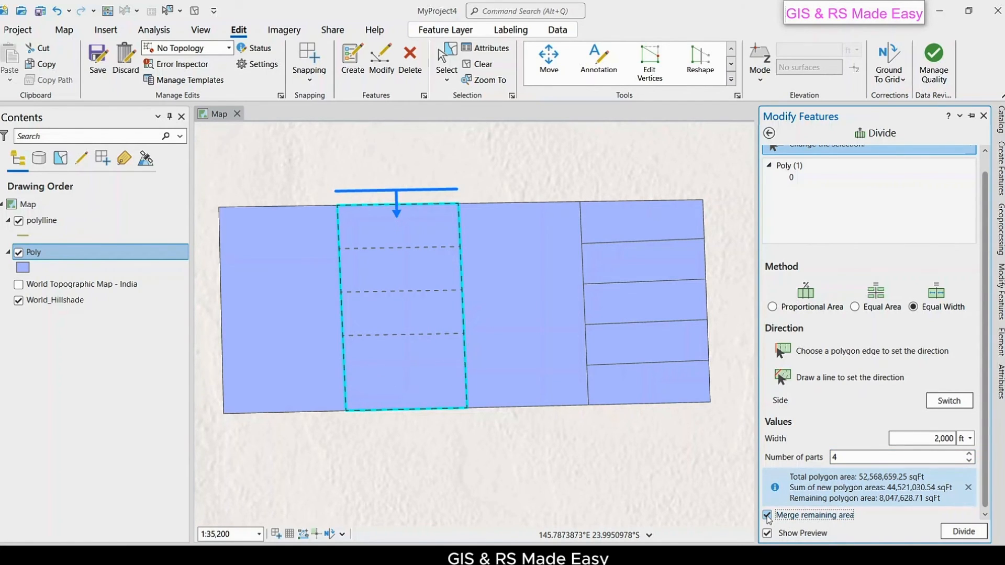
{"action": "left_click", "coordinate": [960, 530]}
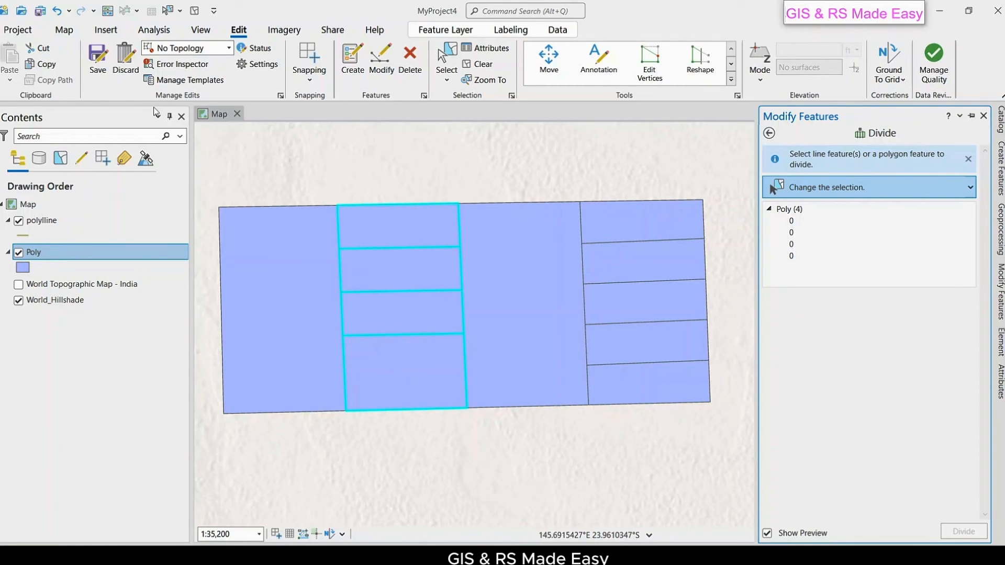
{"action": "left_click", "coordinate": [97, 63]}
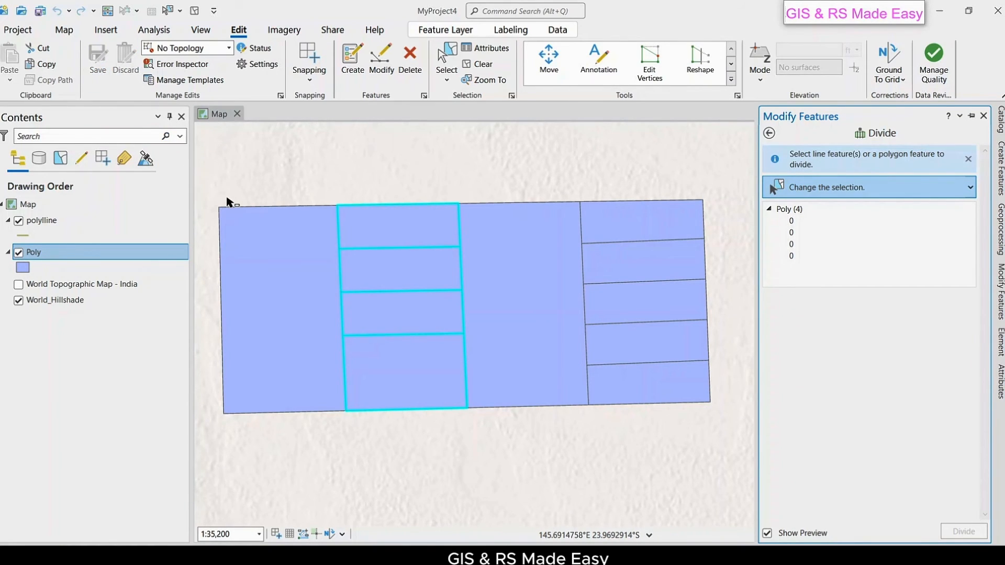
{"action": "left_click", "coordinate": [731, 80]}
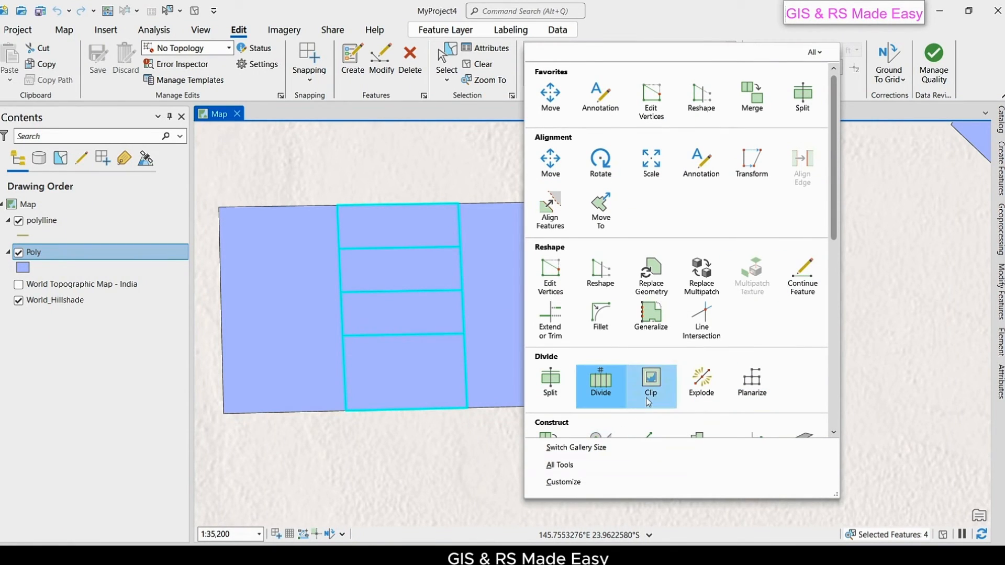
{"action": "left_click", "coordinate": [410, 465]}
- Draw a large ten-vertex polygon in the Poly layer, in the empty area south of the divided parcels
{"action": "left_click_drag", "start_coordinate": [433, 460], "coordinate": [657, 171]}
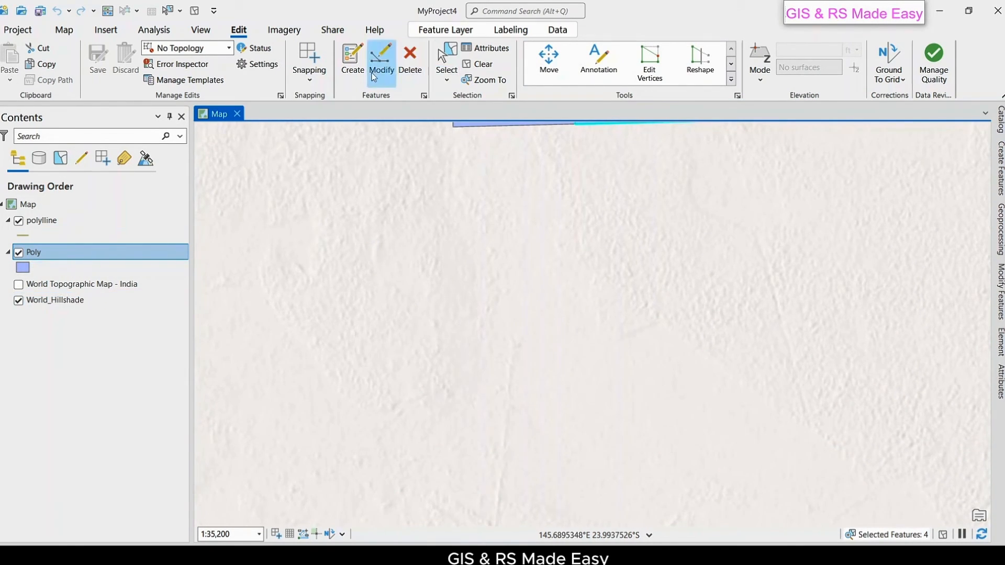
{"action": "left_click", "coordinate": [352, 75]}
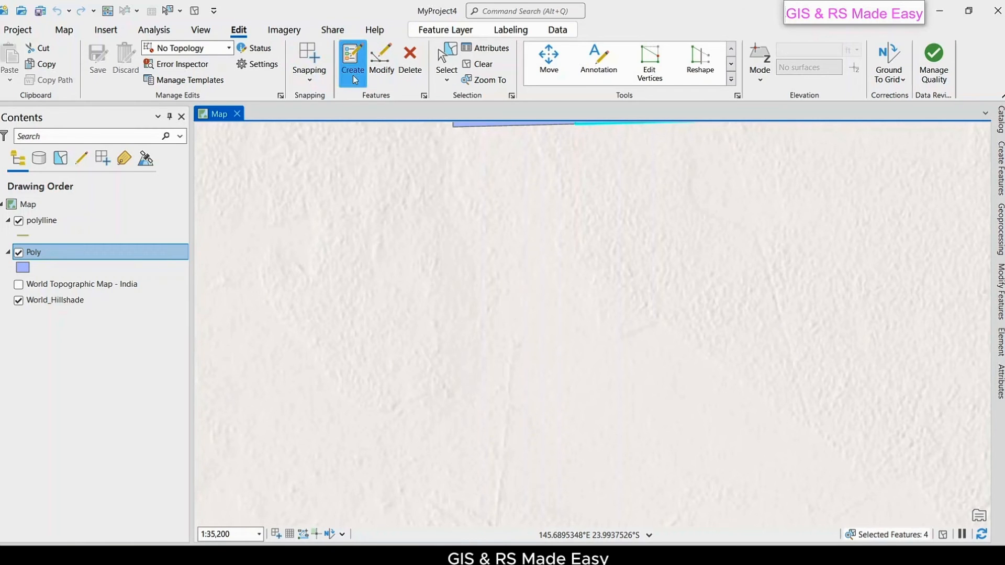
{"action": "left_click", "coordinate": [840, 193]}
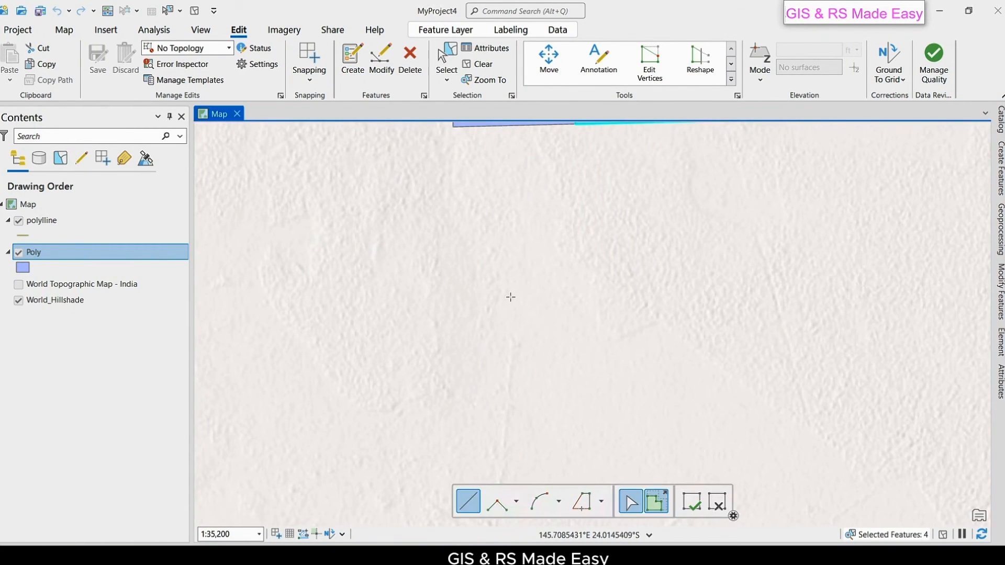
{"action": "left_click", "coordinate": [345, 356]}
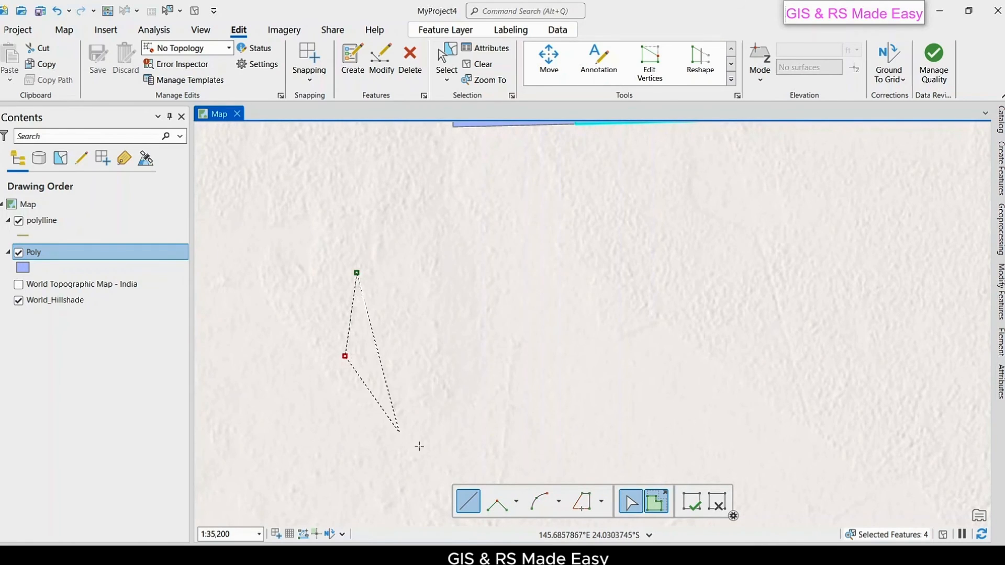
{"action": "left_click", "coordinate": [420, 447]}
{"action": "left_click", "coordinate": [587, 464]}
{"action": "left_click", "coordinate": [650, 437]}
{"action": "left_click", "coordinate": [681, 366]}
{"action": "left_click", "coordinate": [655, 300]}
{"action": "left_click", "coordinate": [478, 175]}
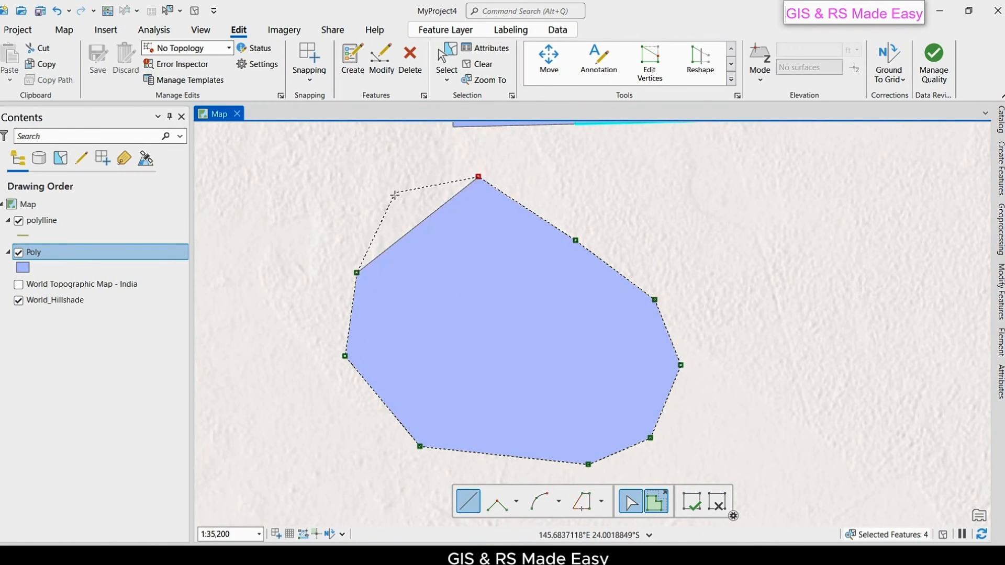
{"action": "left_click", "coordinate": [406, 199]}
{"action": "right_click", "coordinate": [421, 236]}
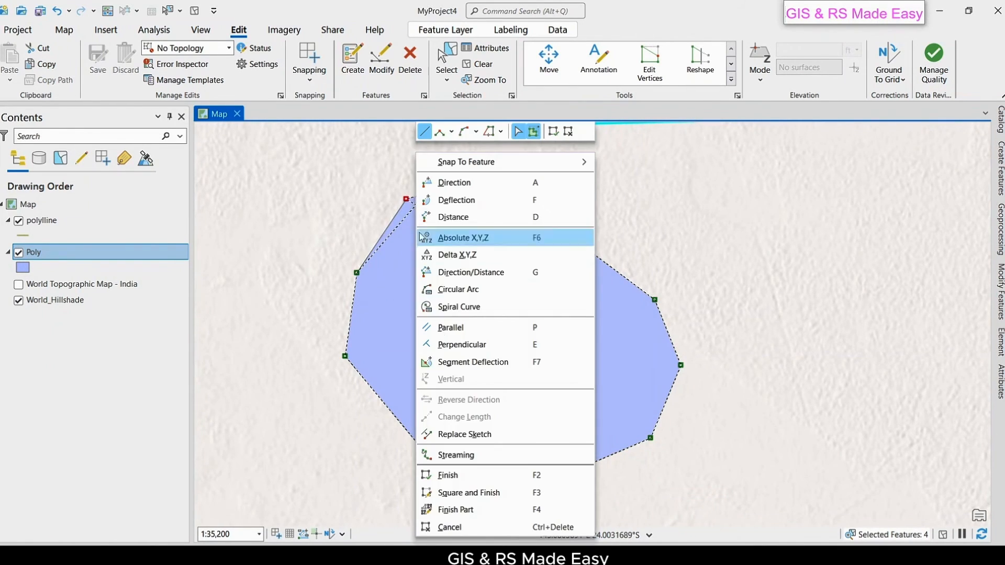
{"action": "left_click", "coordinate": [467, 475]}
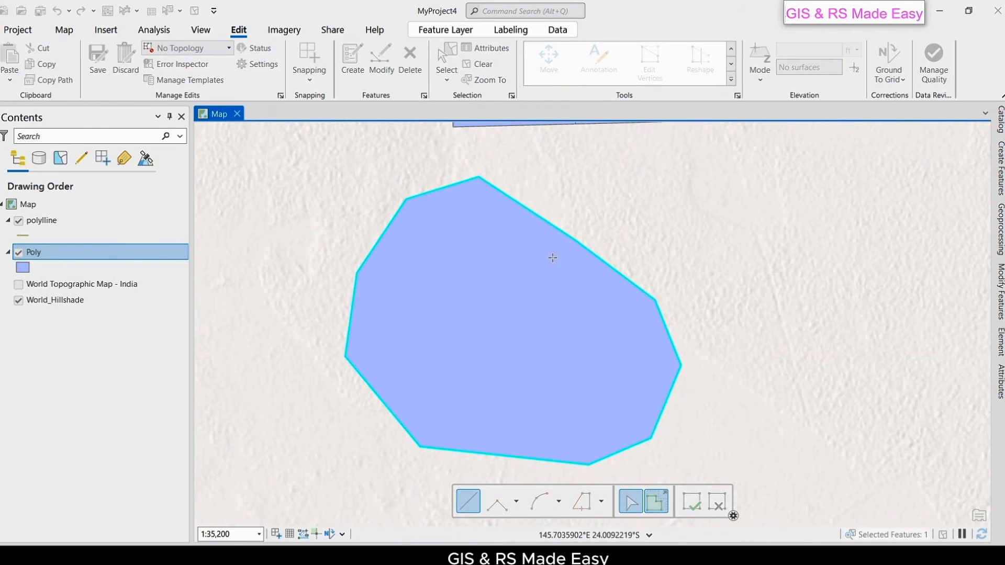
- Draw an eleven-vertex polygon in the Poly layer that overlaps the eastern part of the large polygon
{"action": "left_click", "coordinate": [566, 191]}
{"action": "left_click", "coordinate": [532, 245]}
{"action": "left_click", "coordinate": [520, 318]}
{"action": "left_click", "coordinate": [568, 367]}
{"action": "left_click", "coordinate": [603, 382]}
{"action": "left_click", "coordinate": [652, 389]}
{"action": "left_click", "coordinate": [705, 384]}
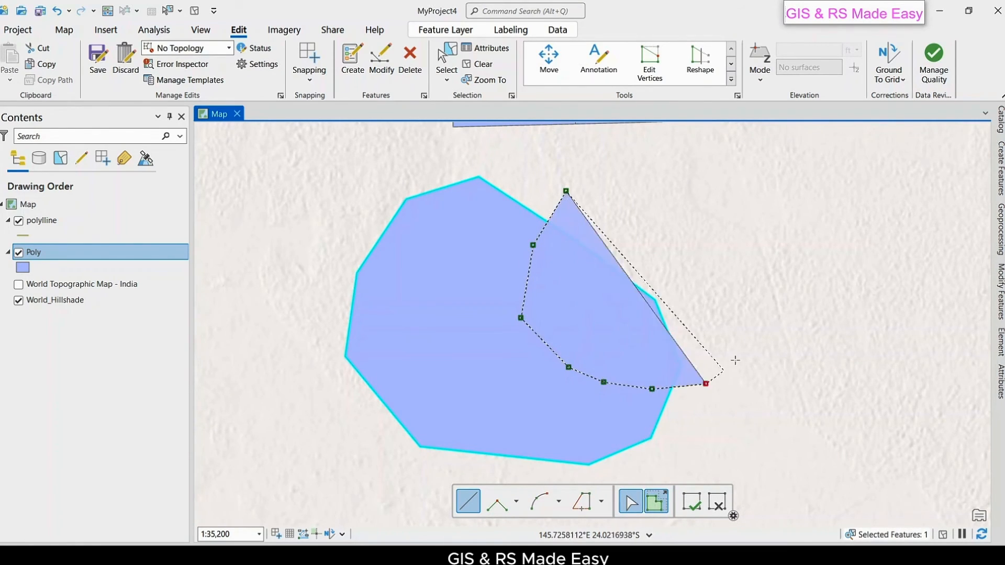
{"action": "left_click", "coordinate": [690, 239]}
{"action": "right_click", "coordinate": [690, 239]}
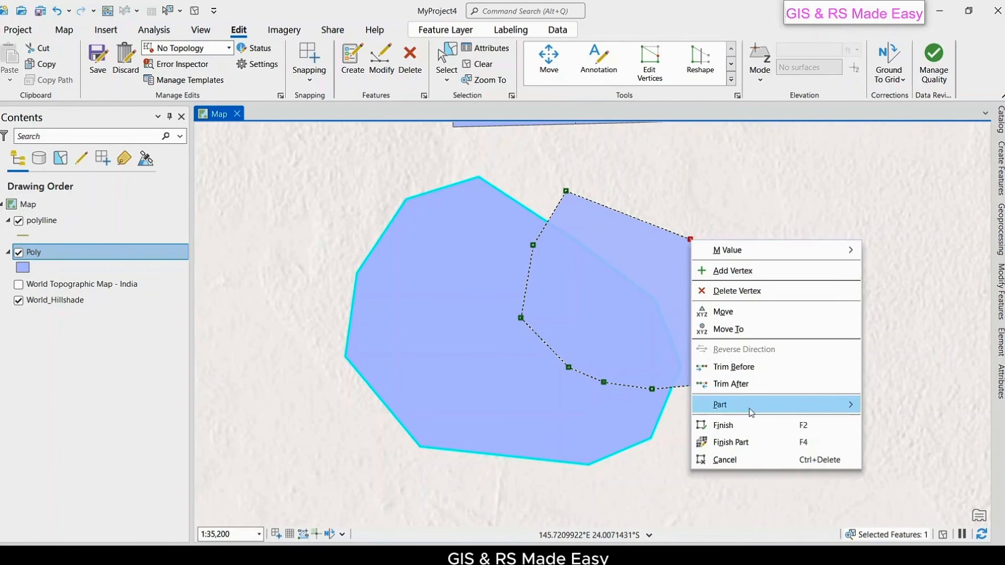
{"action": "left_click", "coordinate": [743, 425]}
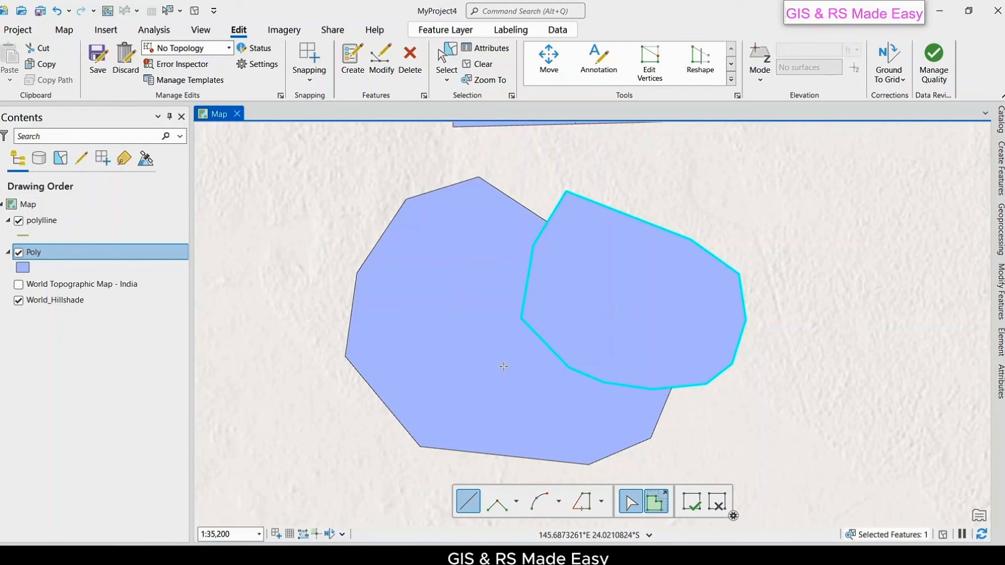
- Set up the Clip tool with the smaller overlapping polygon as input feature and the large polygon as target feature
{"action": "left_click", "coordinate": [731, 79]}
{"action": "left_click", "coordinate": [910, 397]}
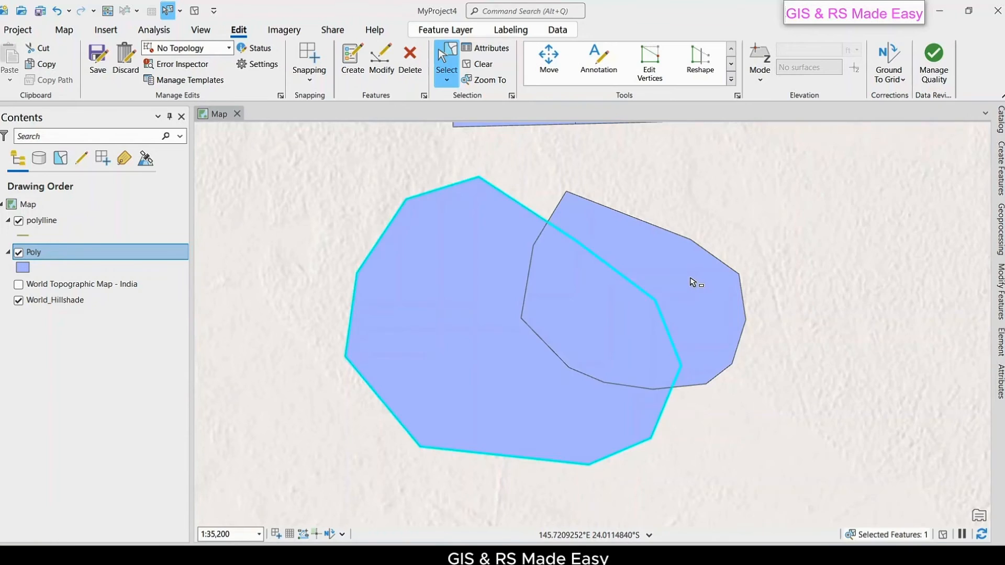
{"action": "left_click", "coordinate": [686, 282]}
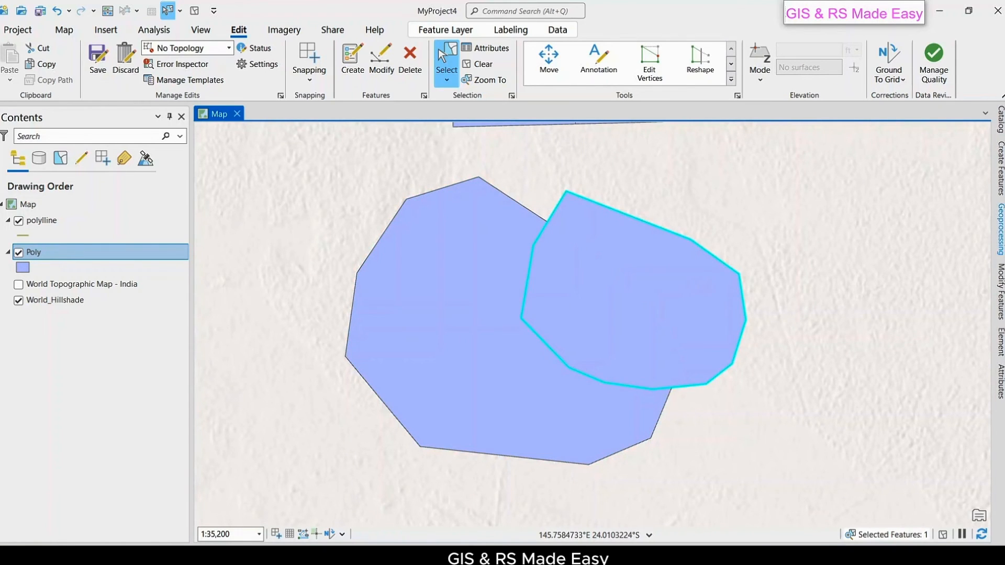
{"action": "left_click", "coordinate": [1000, 309]}
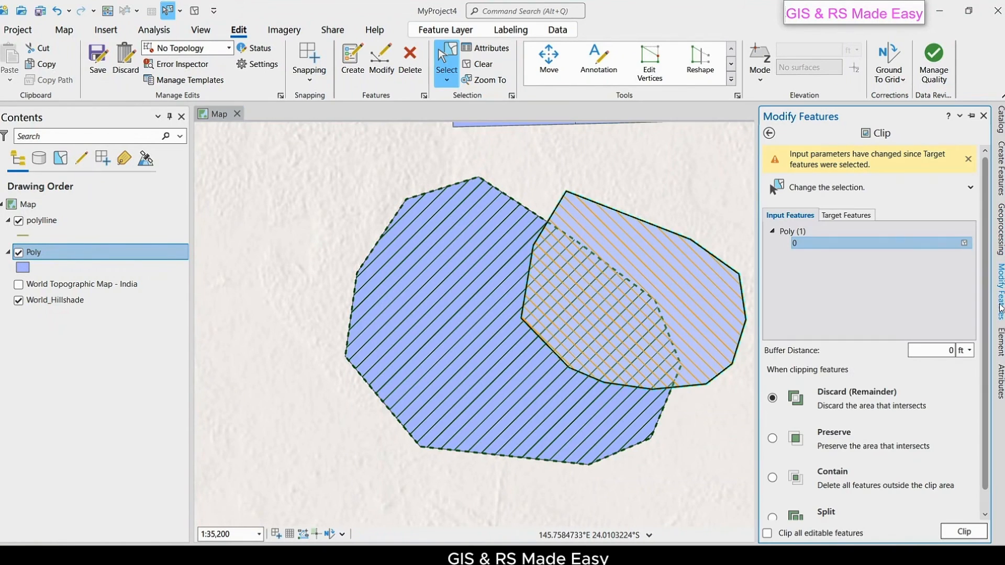
{"action": "left_click", "coordinate": [844, 216]}
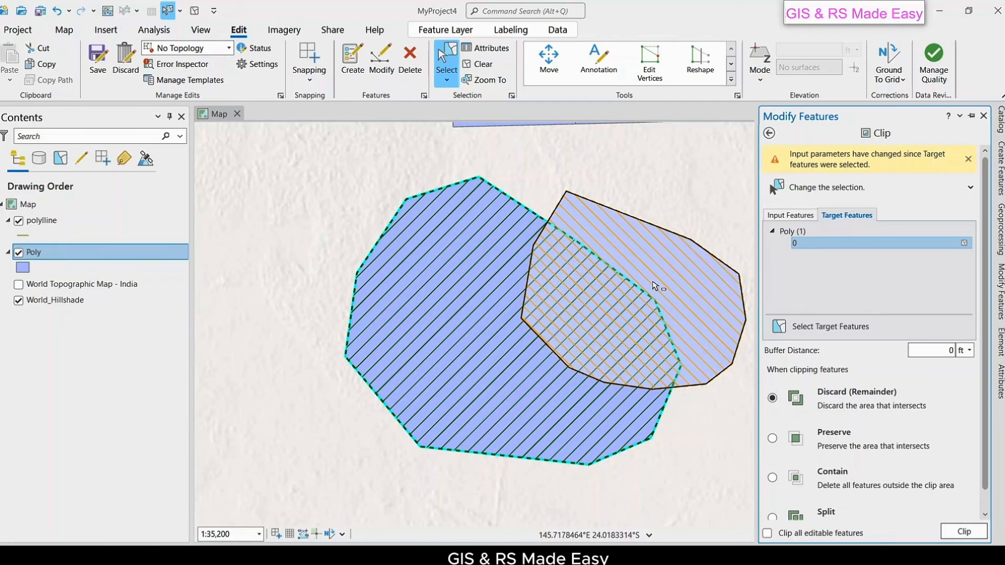
- Clip the large polygon with the Discard (Remainder) option and save the edits
{"action": "left_click", "coordinate": [773, 440]}
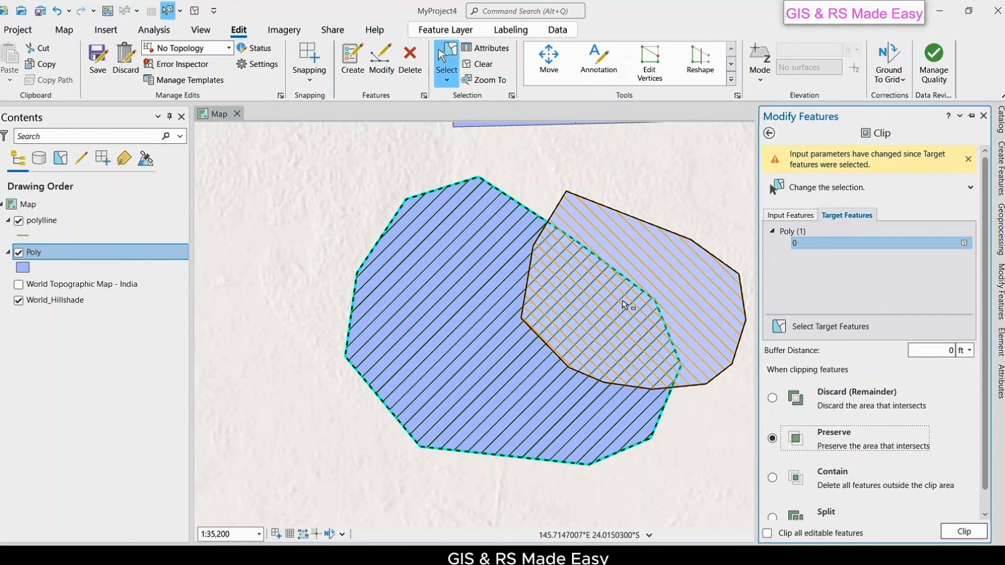
{"action": "scroll", "coordinate": [834, 445], "scroll_direction": "down", "scroll_amount": 1}
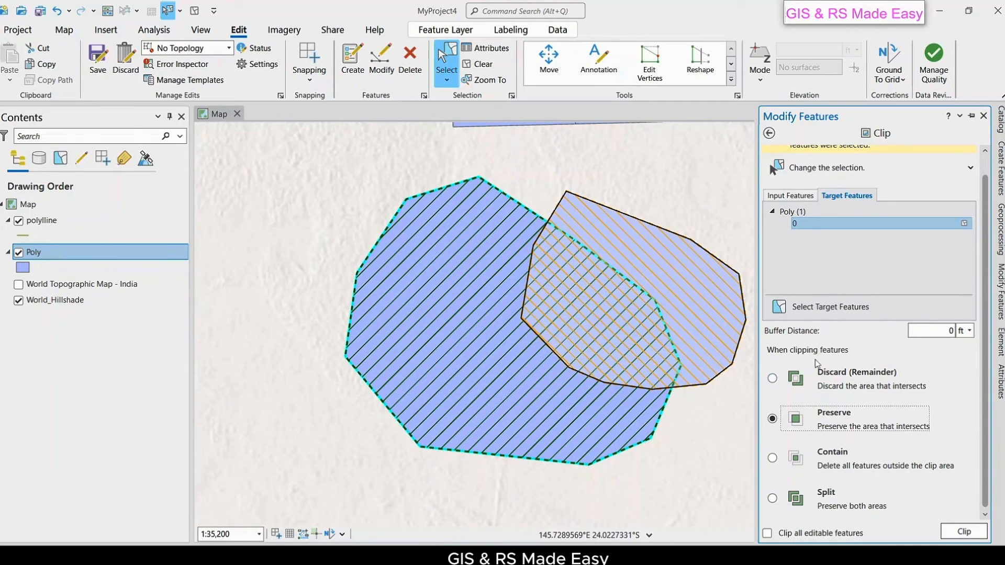
{"action": "left_click", "coordinate": [773, 378]}
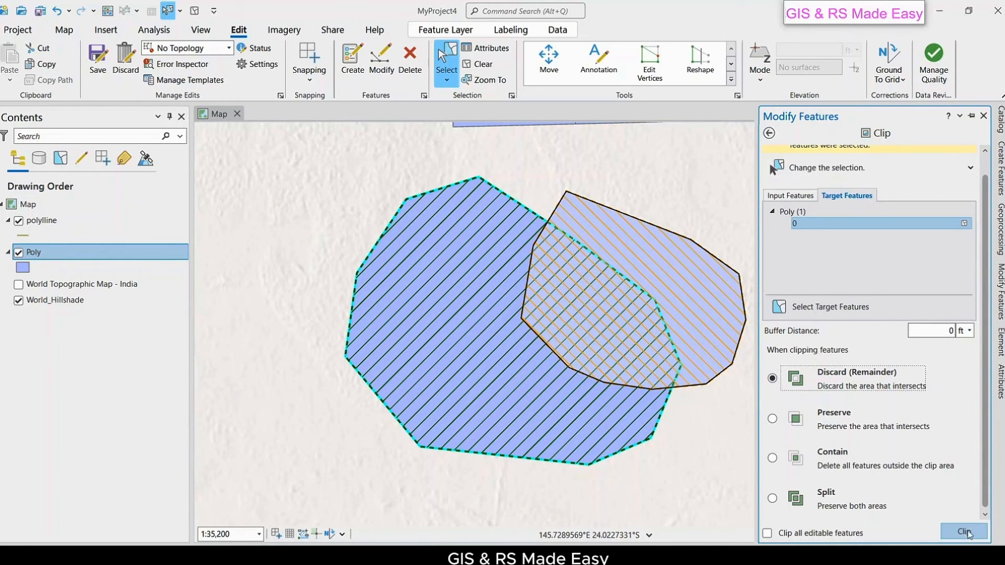
{"action": "left_click", "coordinate": [964, 532]}
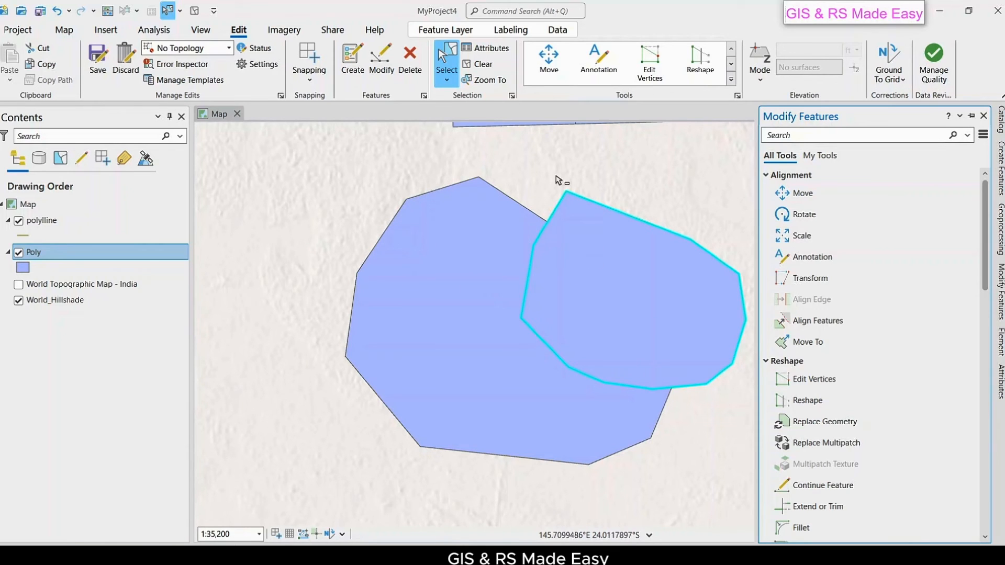
{"action": "left_click", "coordinate": [95, 69]}
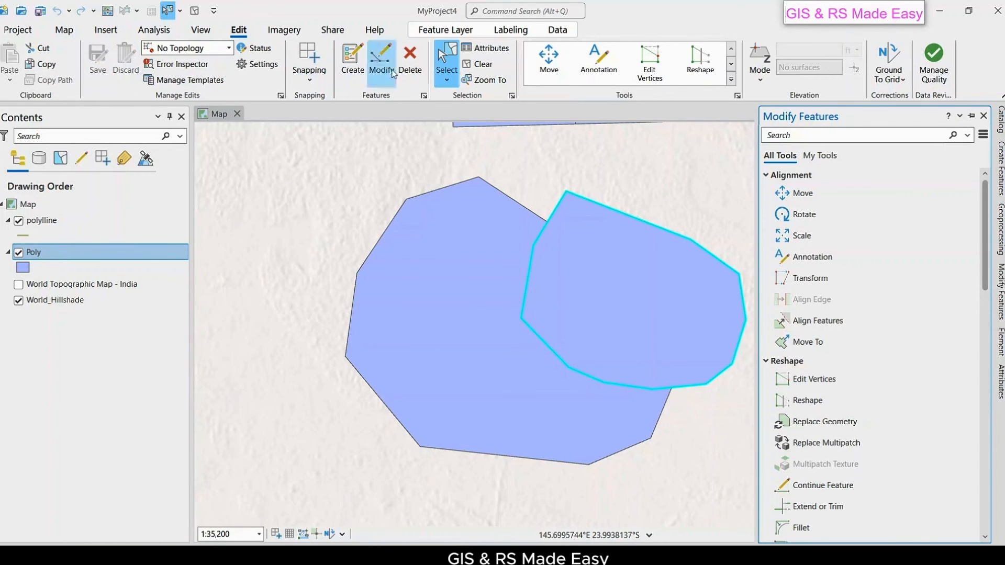
- Move the smaller polygon northeast, away from the clipped crescent-shaped polygon, and finish the move
{"action": "left_click", "coordinate": [548, 62]}
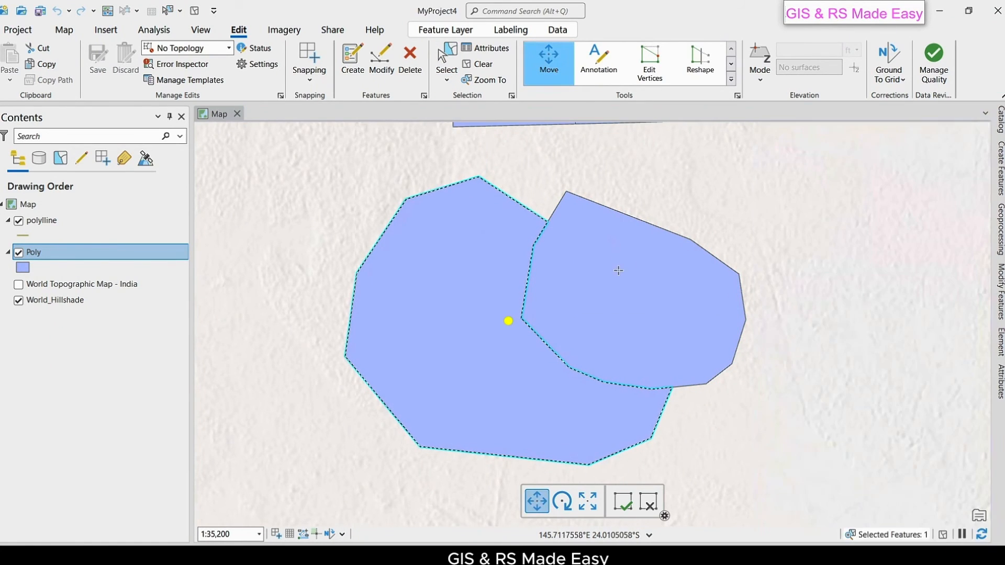
{"action": "left_click", "coordinate": [604, 233]}
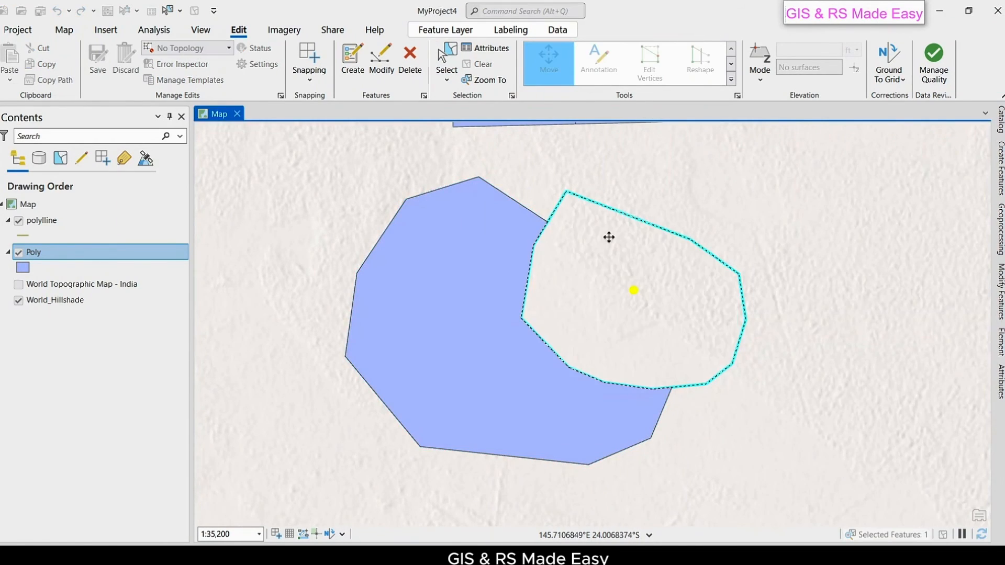
{"action": "left_click_drag", "start_coordinate": [644, 271], "coordinate": [736, 237]}
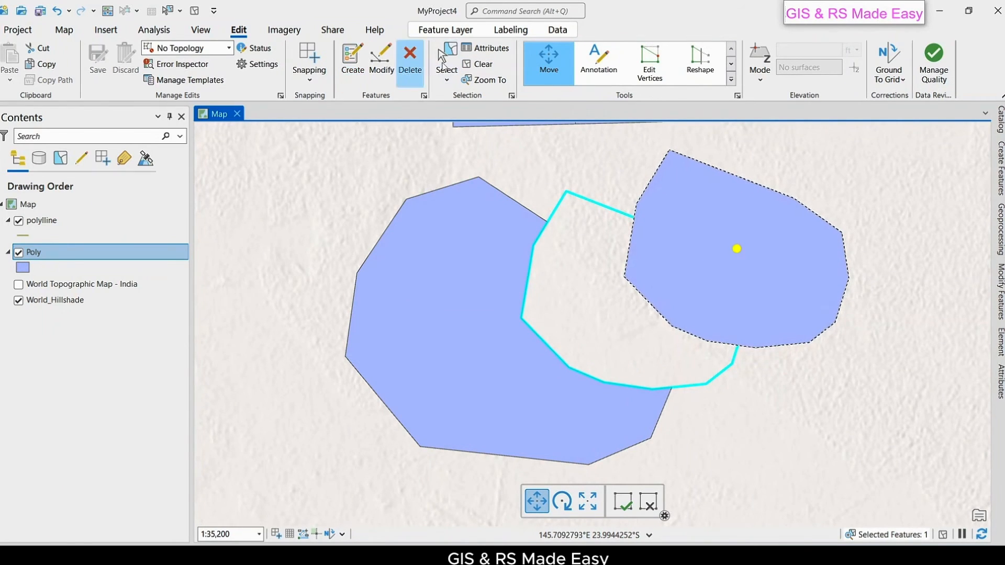
{"action": "left_click", "coordinate": [621, 503]}
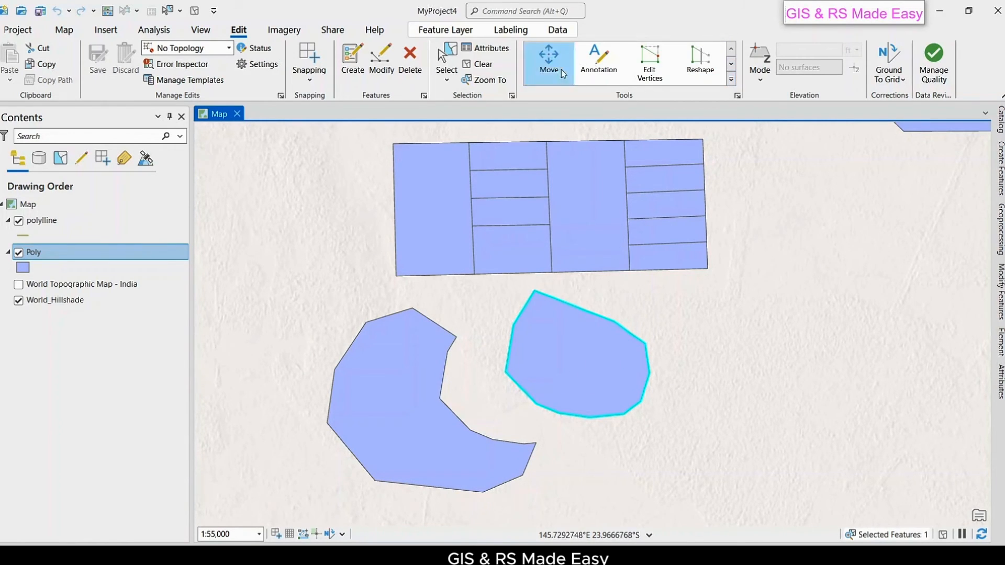
- Restart the Clip tool with the moved polygon as input feature and keep the tool's pane docked open
{"action": "left_click", "coordinate": [447, 59]}
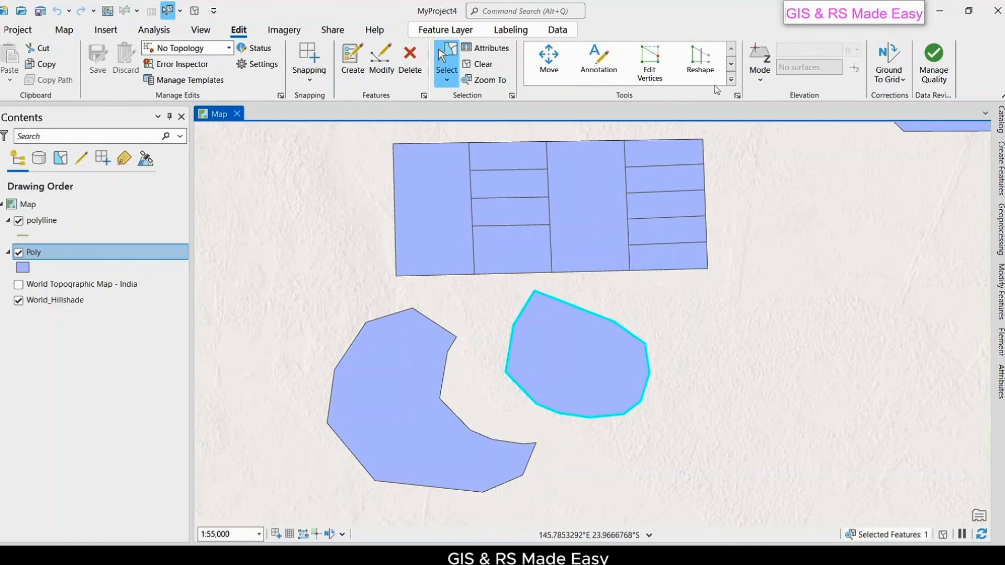
{"action": "left_click", "coordinate": [731, 80]}
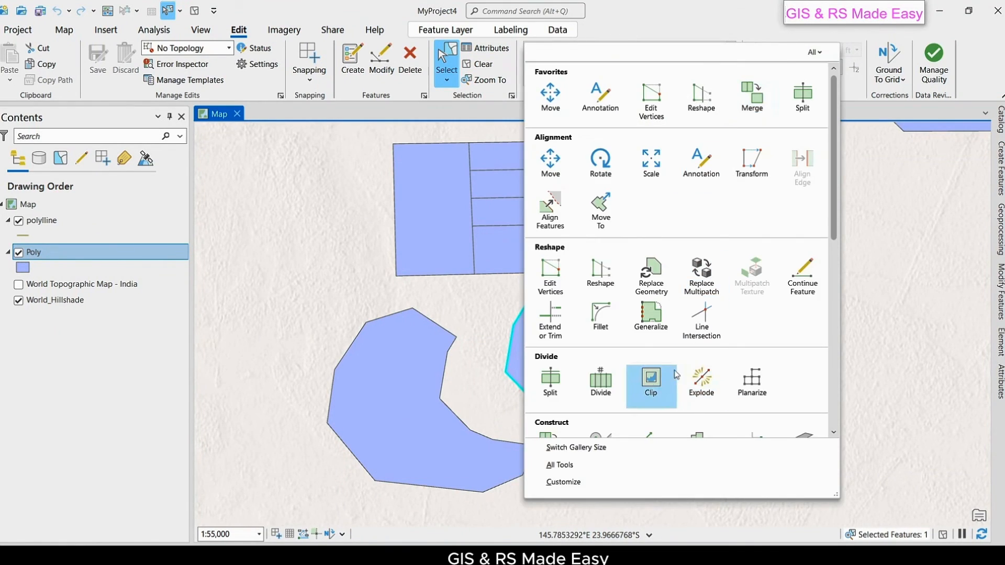
{"action": "key", "text": "Escape"}
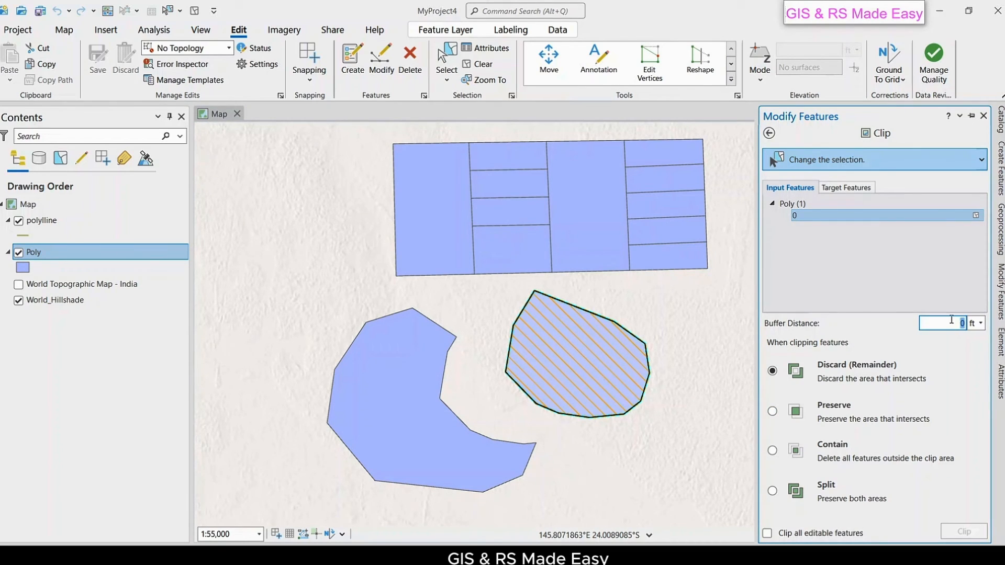
{"action": "left_click", "coordinate": [1000, 309]}
{"action": "left_click", "coordinate": [915, 323]}
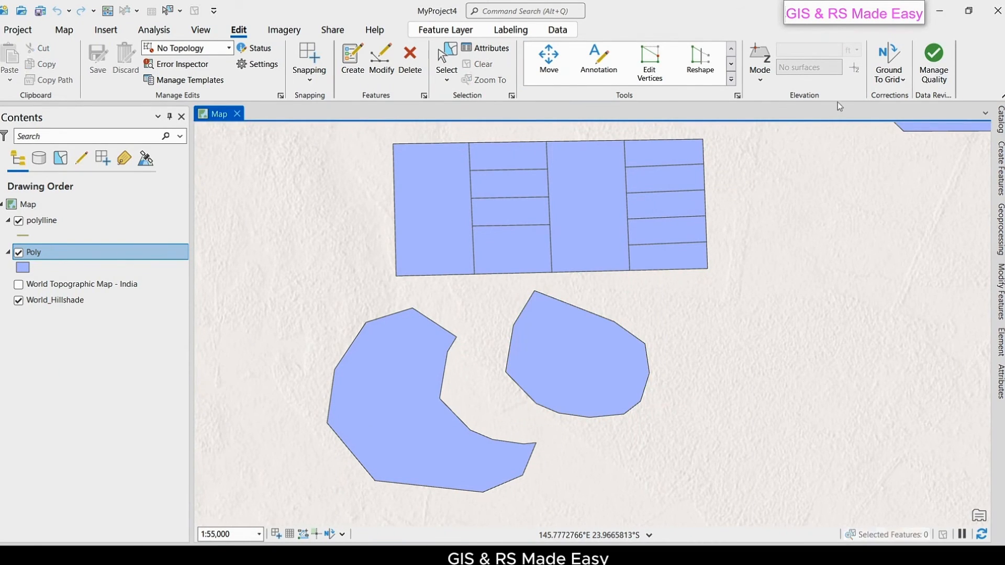
{"action": "left_click", "coordinate": [613, 352]}
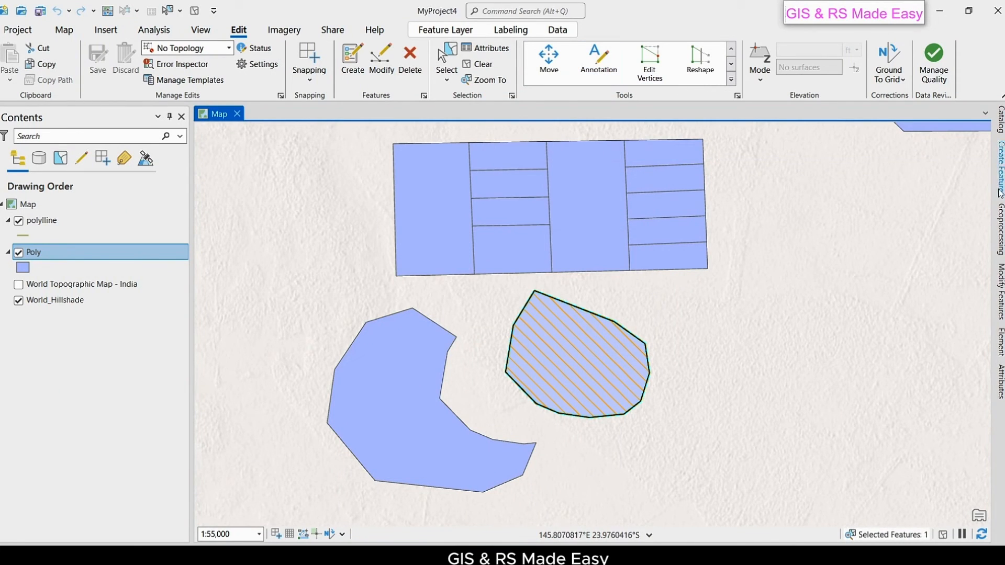
{"action": "left_click", "coordinate": [1000, 291]}
{"action": "left_click", "coordinate": [971, 116]}
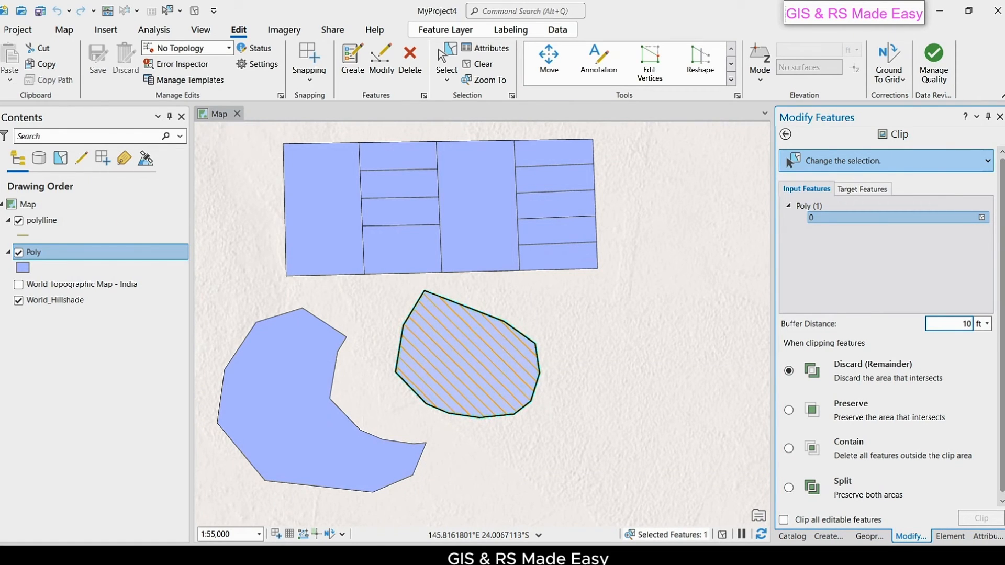
- Set the buffer distance around the clipping polygon to 10,000 ft
{"action": "type", "text": "0"}
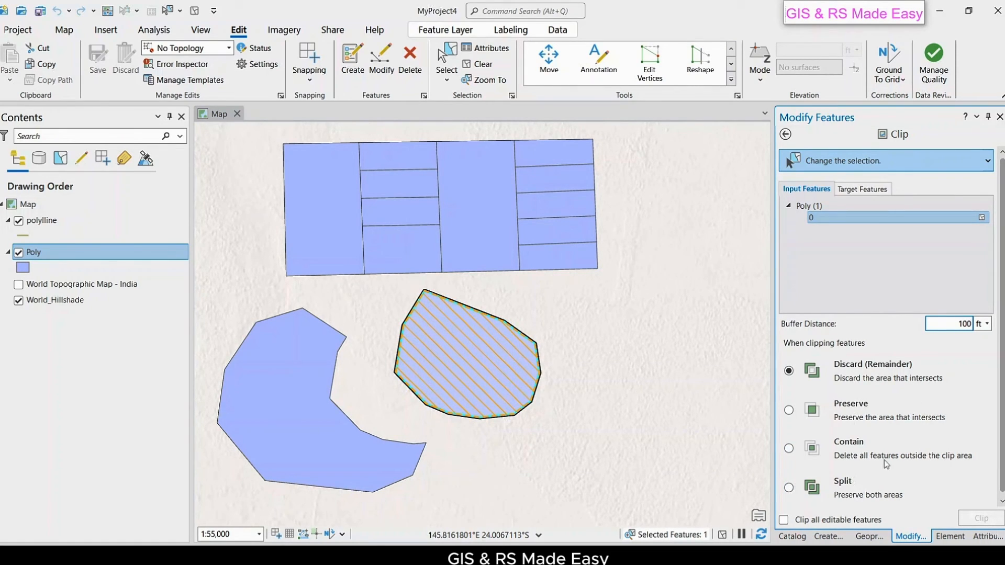
{"action": "type", "text": "0"}
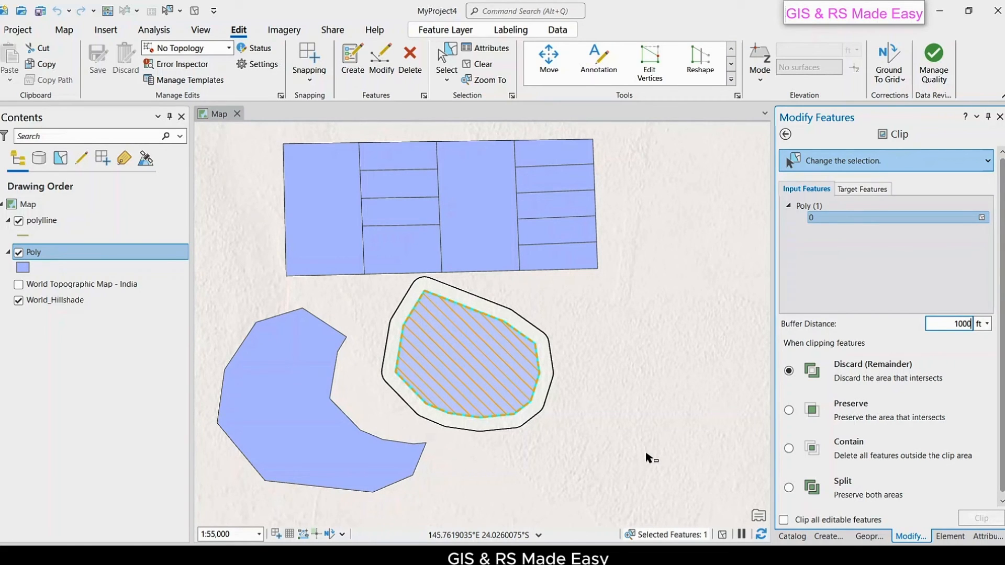
{"action": "type", "text": "0"}
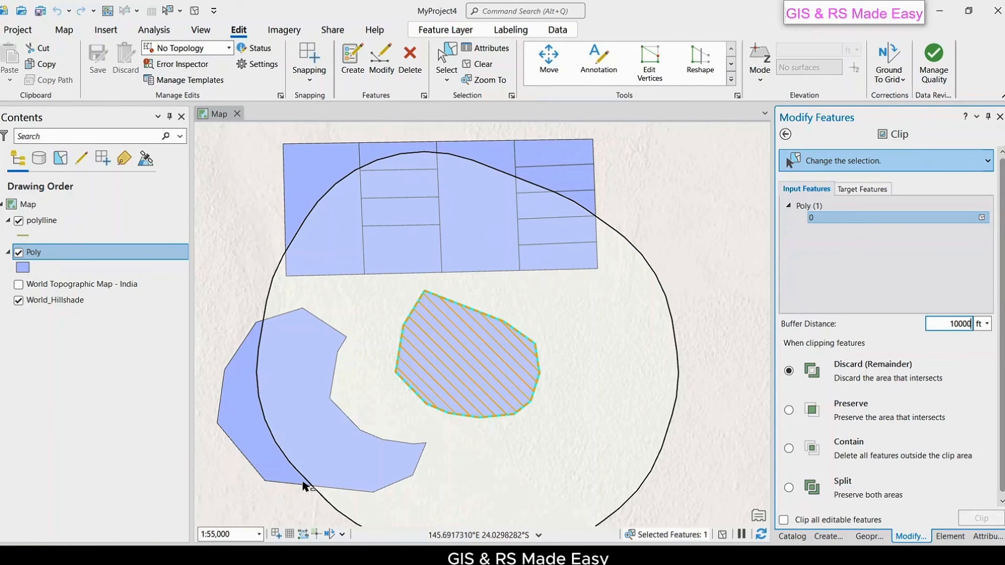
{"action": "left_click_drag", "start_coordinate": [552, 472], "coordinate": [549, 422]}
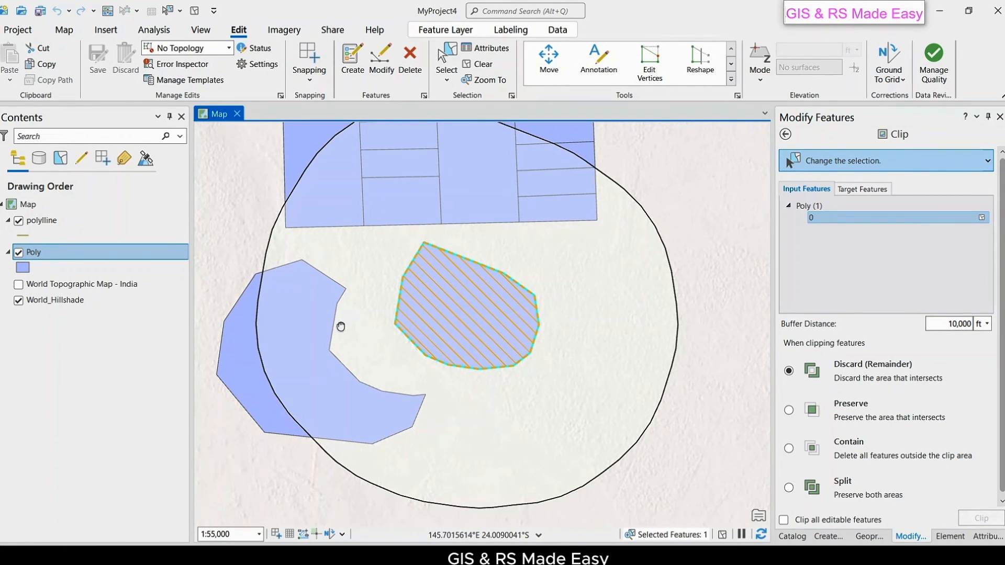
{"action": "left_click_drag", "start_coordinate": [341, 326], "coordinate": [338, 366]}
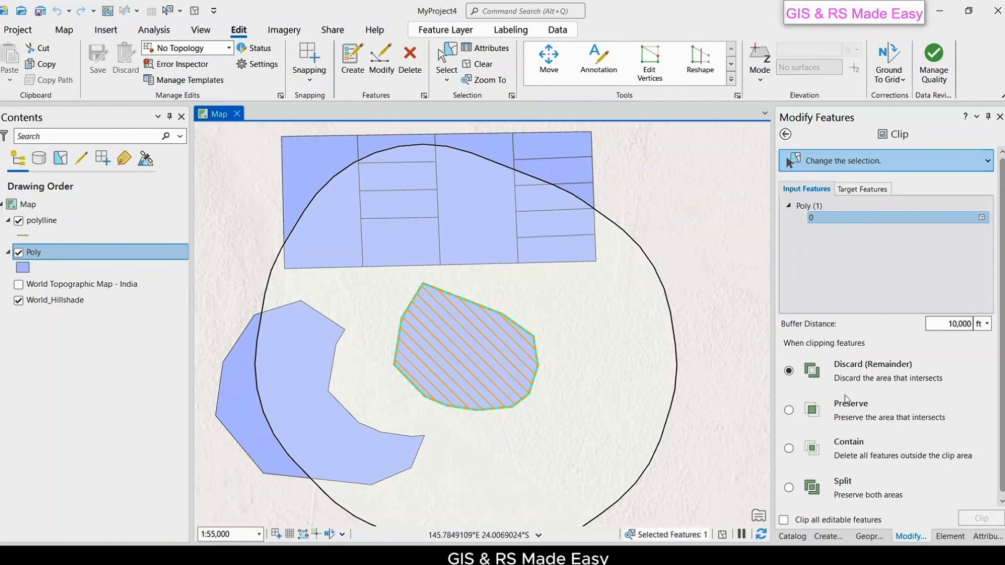
- Clip all editable features with the buffered polygon, using Discard (Remainder), and save the edits
{"action": "scroll", "coordinate": [861, 411], "scroll_direction": "down", "scroll_amount": 1}
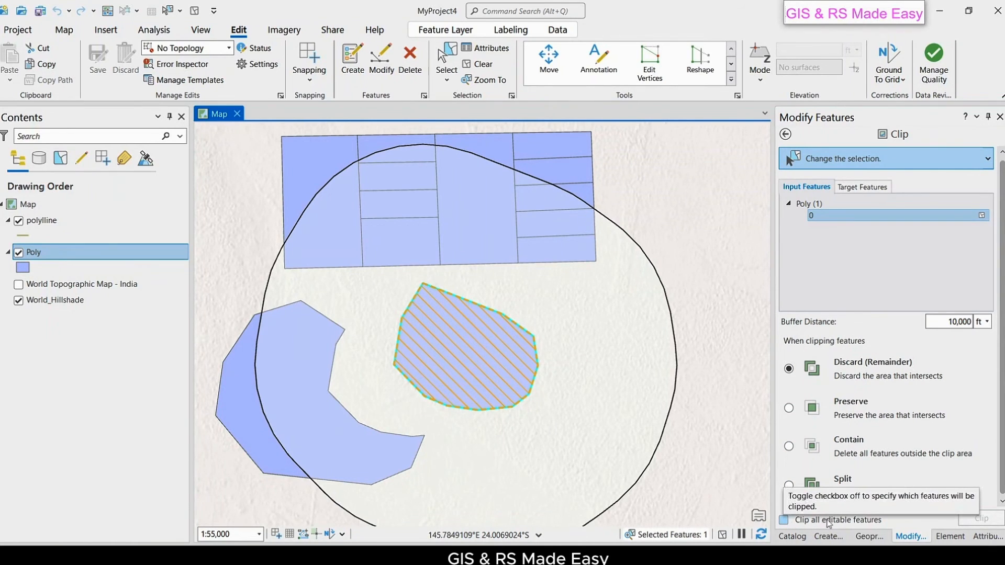
{"action": "left_click", "coordinate": [785, 520]}
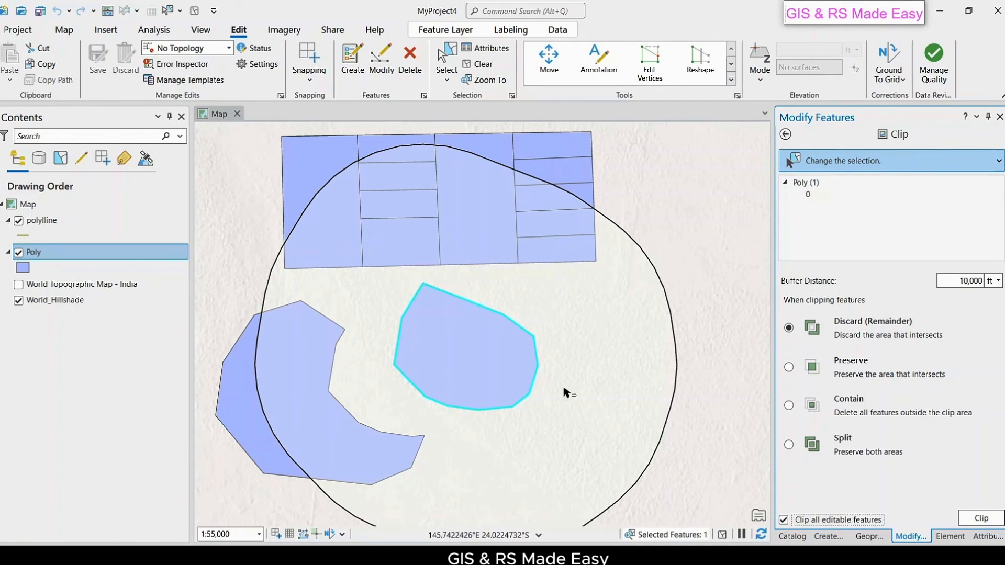
{"action": "left_click", "coordinate": [981, 518]}
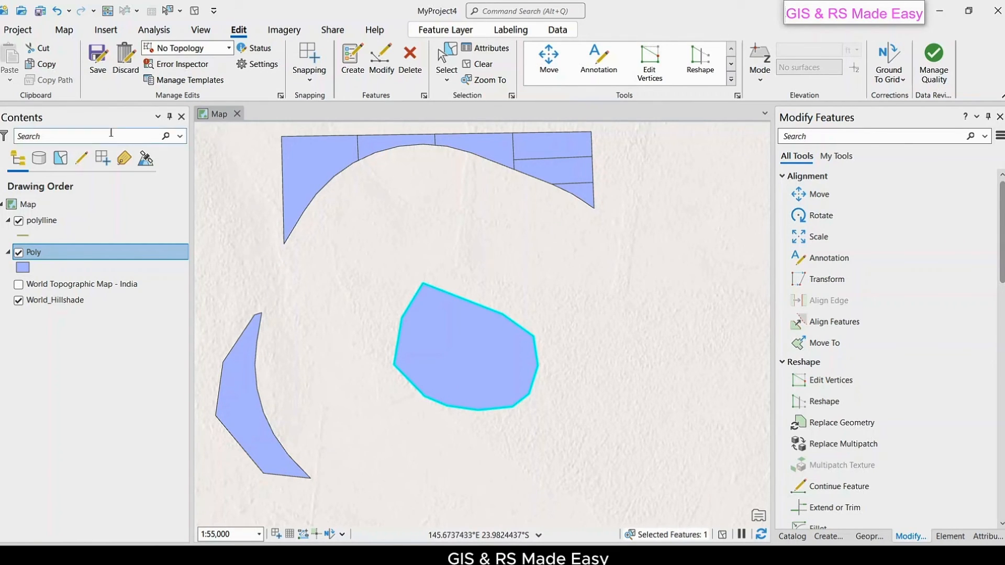
{"action": "left_click", "coordinate": [98, 58]}
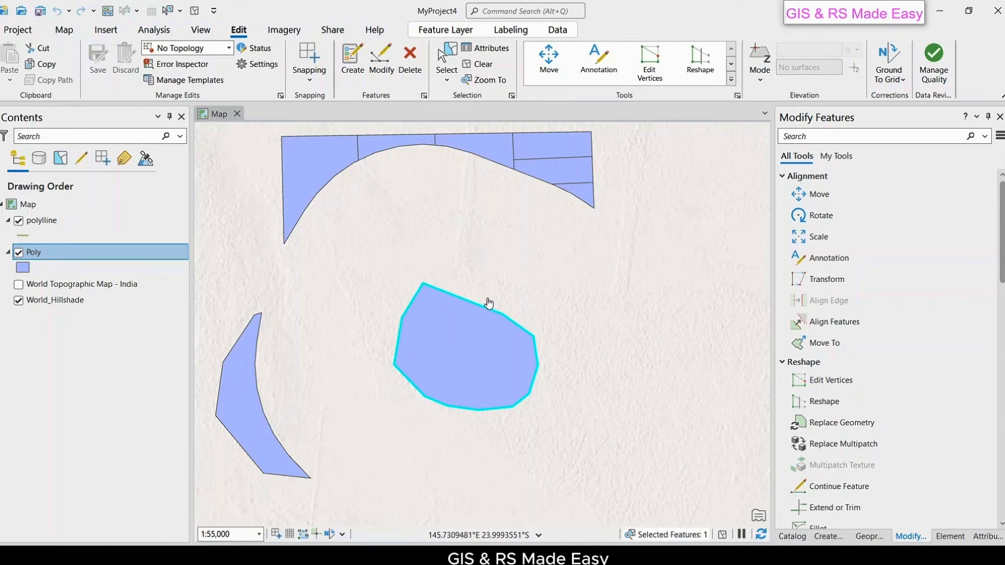
- Sketch an eight-sided Poly polygon in an empty area of the map and finish it as the first part
{"action": "scroll", "coordinate": [488, 304], "scroll_direction": "down", "scroll_amount": 3}
{"action": "left_click", "coordinate": [731, 79]}
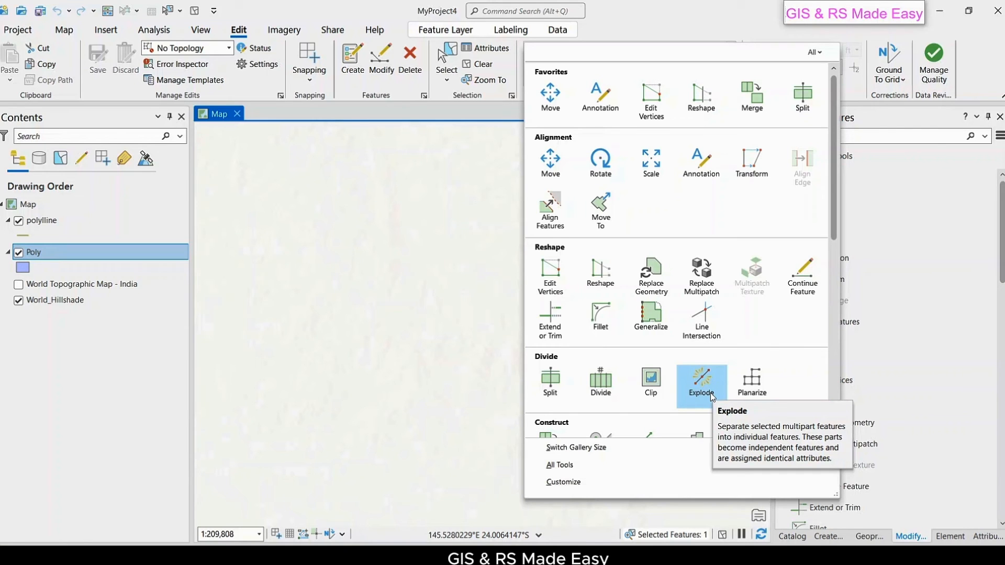
{"action": "left_click", "coordinate": [647, 25]}
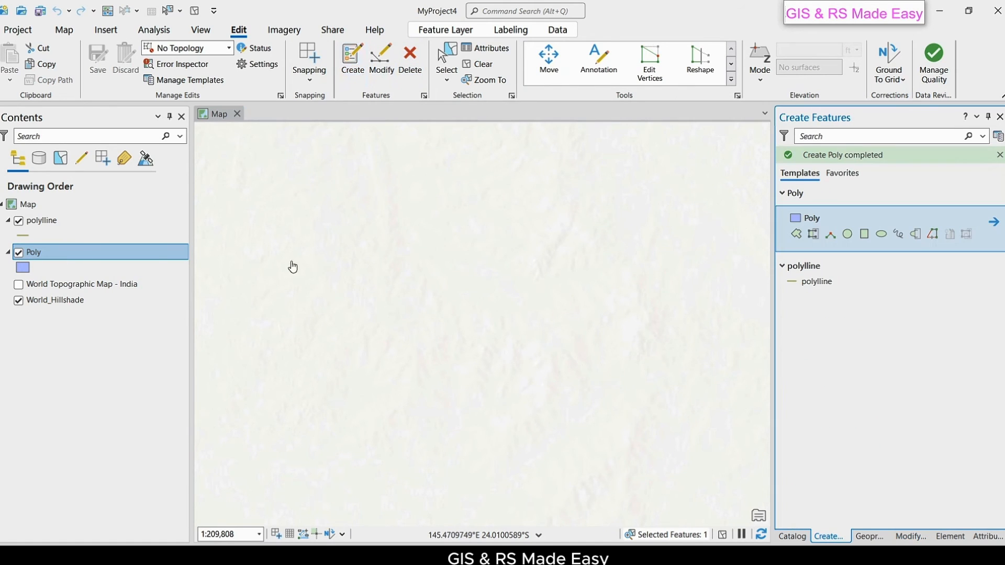
{"action": "left_click", "coordinate": [796, 234]}
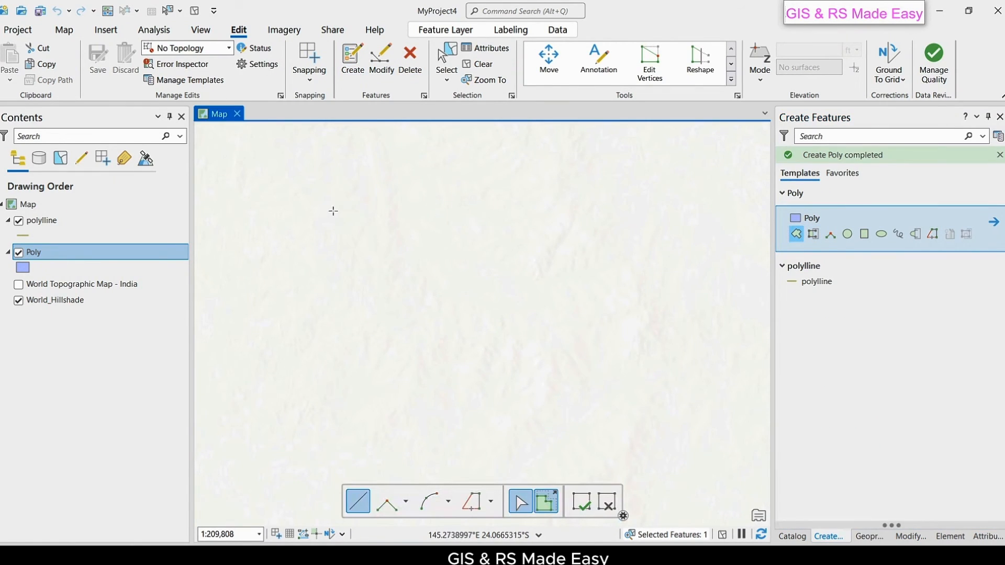
{"action": "left_click", "coordinate": [327, 210]}
{"action": "left_click", "coordinate": [279, 284]}
{"action": "left_click", "coordinate": [282, 361]}
{"action": "left_click", "coordinate": [331, 393]}
{"action": "left_click", "coordinate": [361, 390]}
{"action": "left_click", "coordinate": [428, 366]}
{"action": "left_click", "coordinate": [428, 301]}
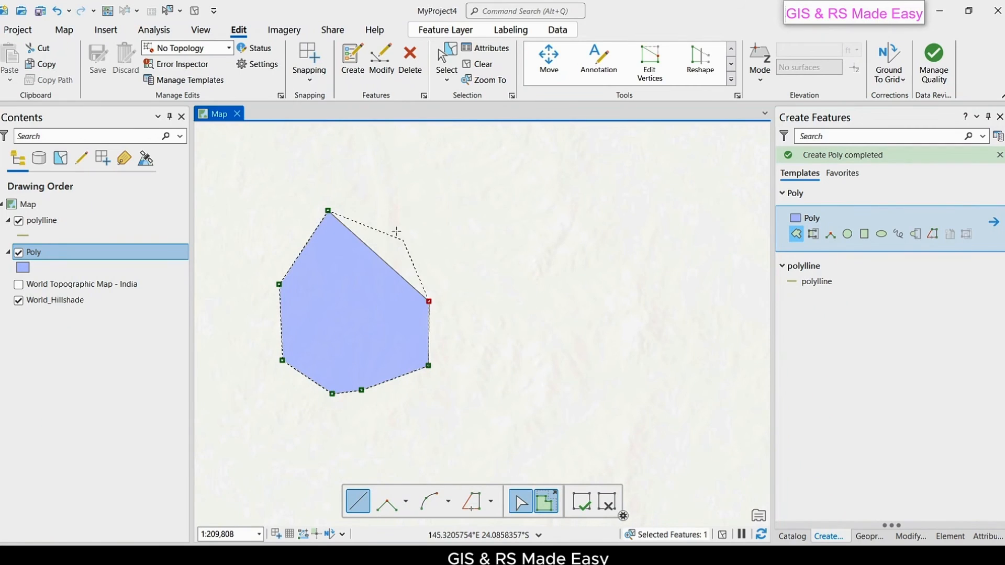
{"action": "left_click", "coordinate": [397, 230]}
{"action": "right_click", "coordinate": [398, 230]}
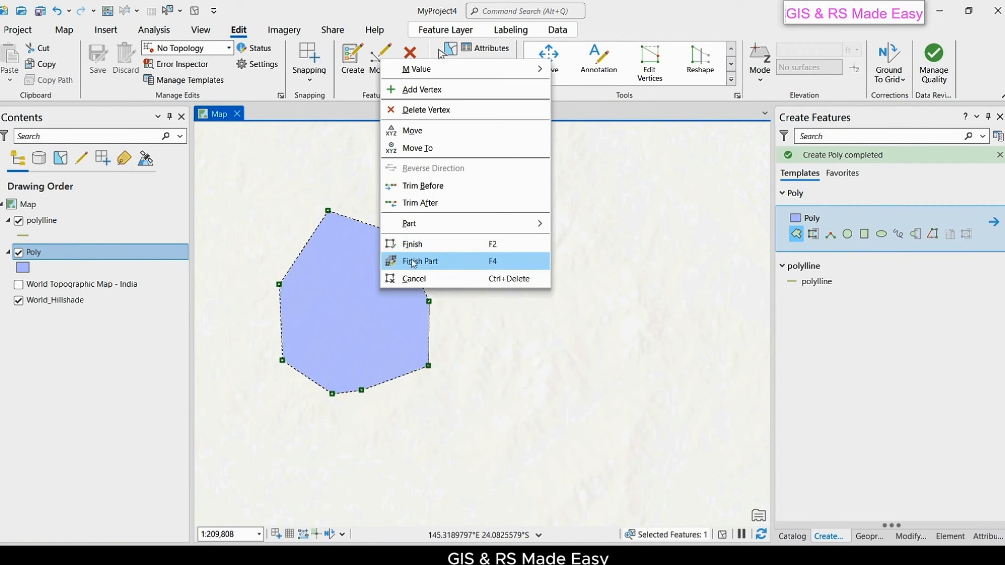
{"action": "left_click", "coordinate": [434, 264]}
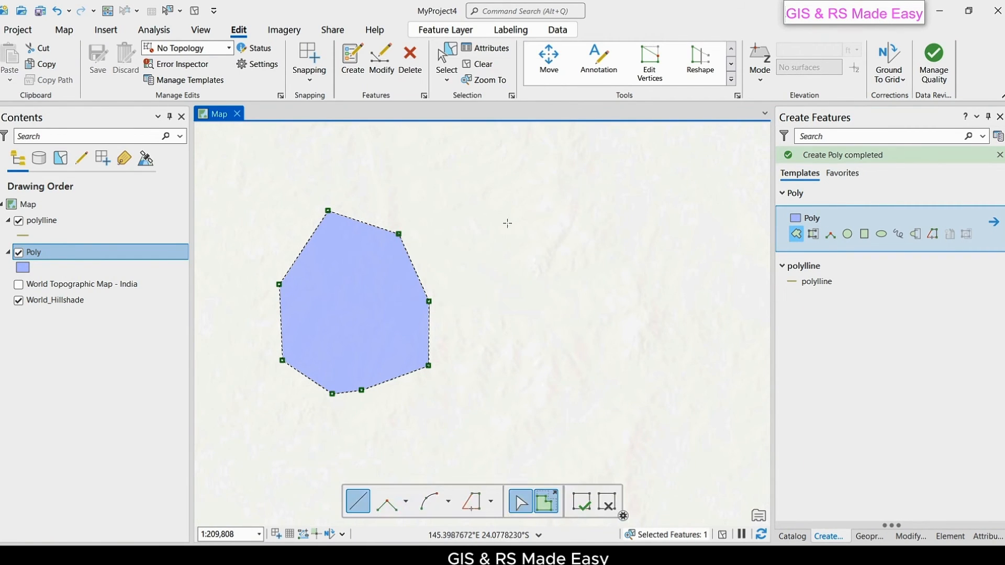
- Sketch a larger eleven-sided part northeast of the first one within the same polygon sketch and finish the part
{"action": "left_click", "coordinate": [526, 164]}
{"action": "left_click", "coordinate": [484, 211]}
{"action": "left_click", "coordinate": [471, 259]}
{"action": "left_click", "coordinate": [481, 287]}
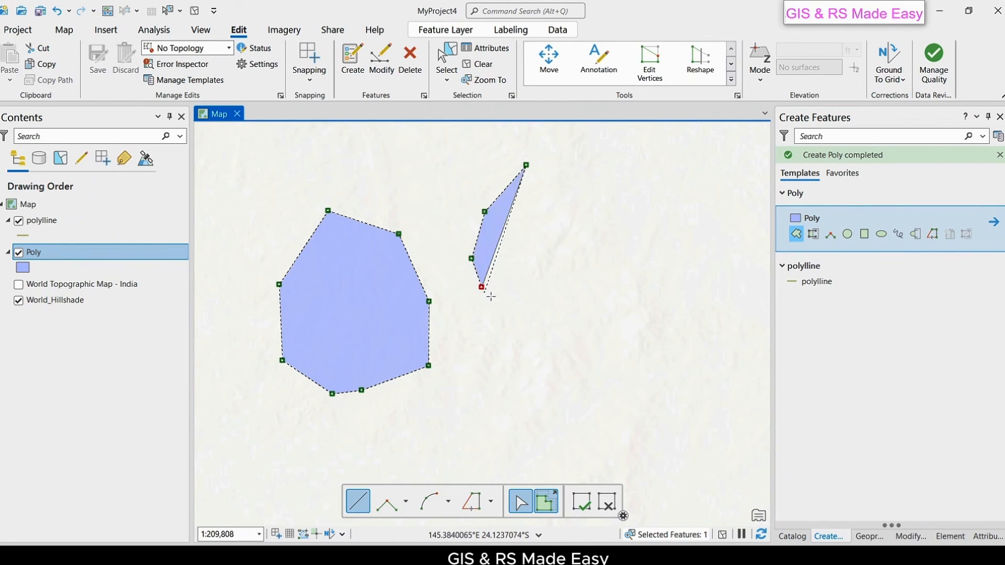
{"action": "left_click", "coordinate": [515, 322]}
{"action": "left_click", "coordinate": [548, 335]}
{"action": "left_click", "coordinate": [614, 329]}
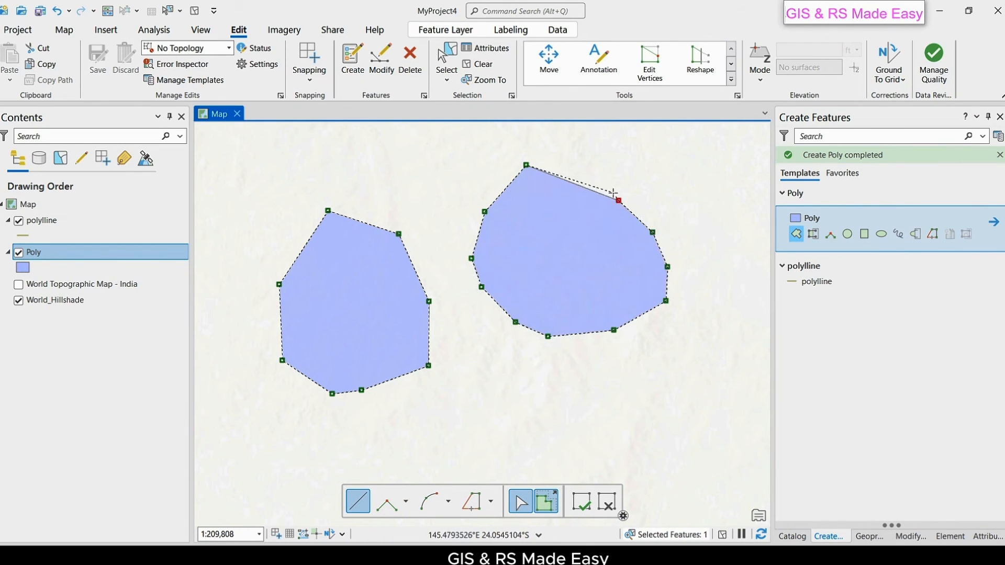
{"action": "right_click", "coordinate": [614, 153]}
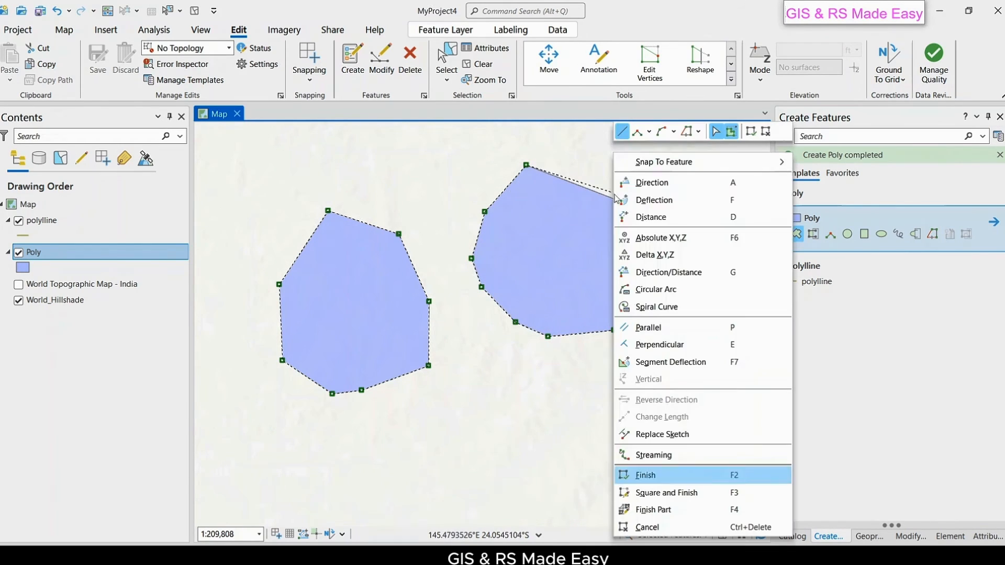
{"action": "left_click", "coordinate": [667, 510]}
- Add a four-sided third part south of the larger part, finish the multipart polygon, and save the edits
{"action": "left_click", "coordinate": [506, 373]}
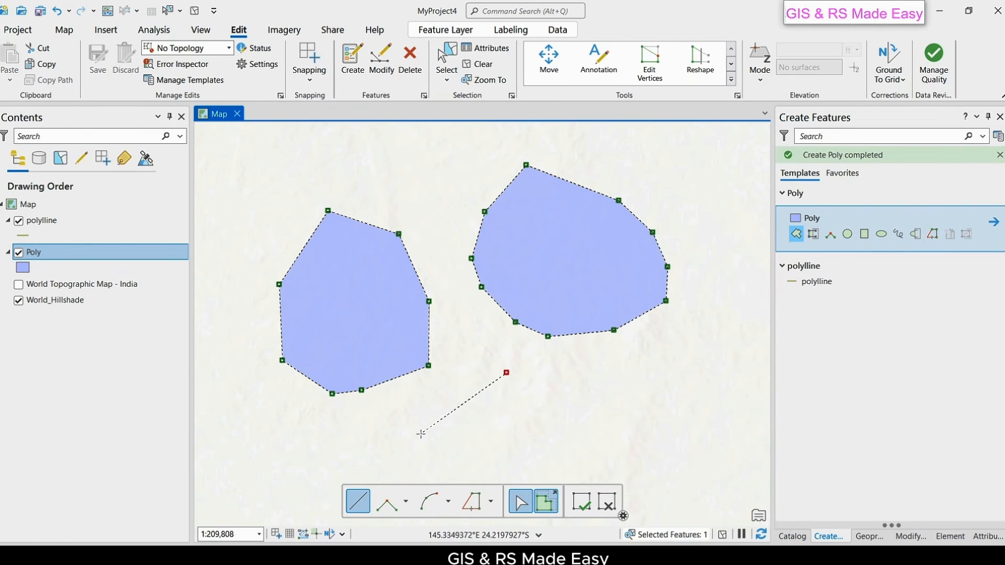
{"action": "left_click", "coordinate": [420, 434]}
{"action": "left_click", "coordinate": [526, 466]}
{"action": "left_click", "coordinate": [621, 401]}
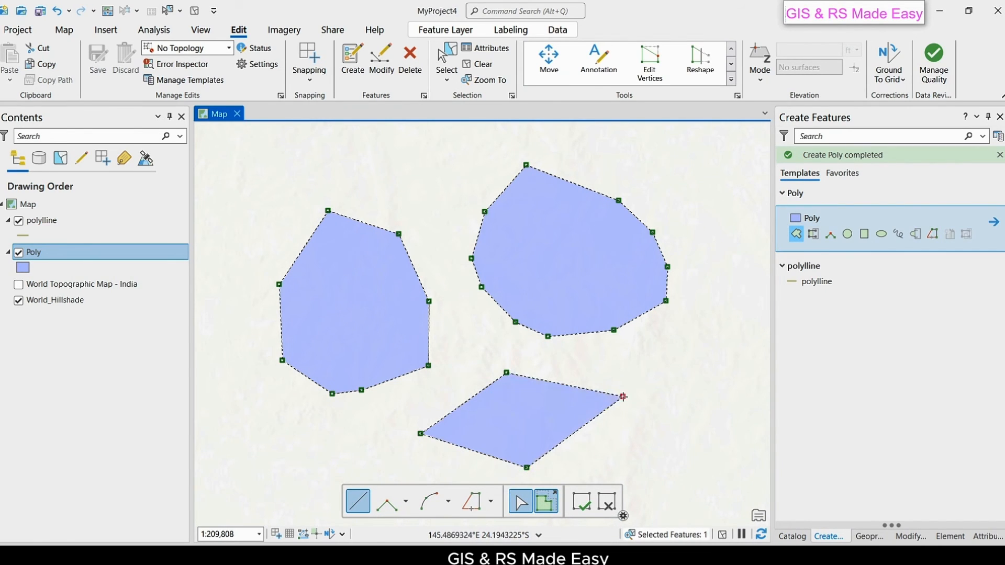
{"action": "right_click", "coordinate": [605, 434]}
{"action": "left_click", "coordinate": [653, 393]}
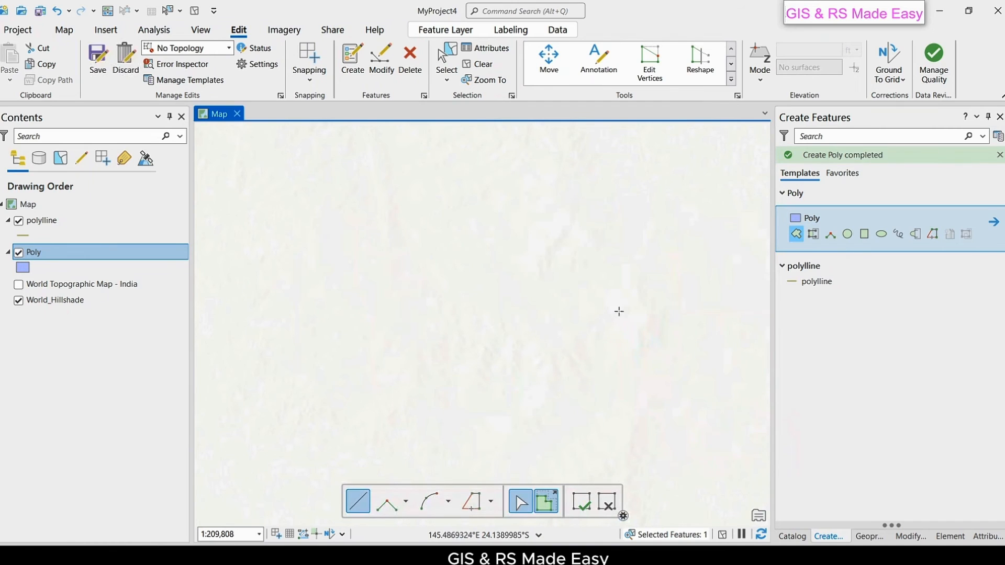
{"action": "left_click", "coordinate": [580, 502]}
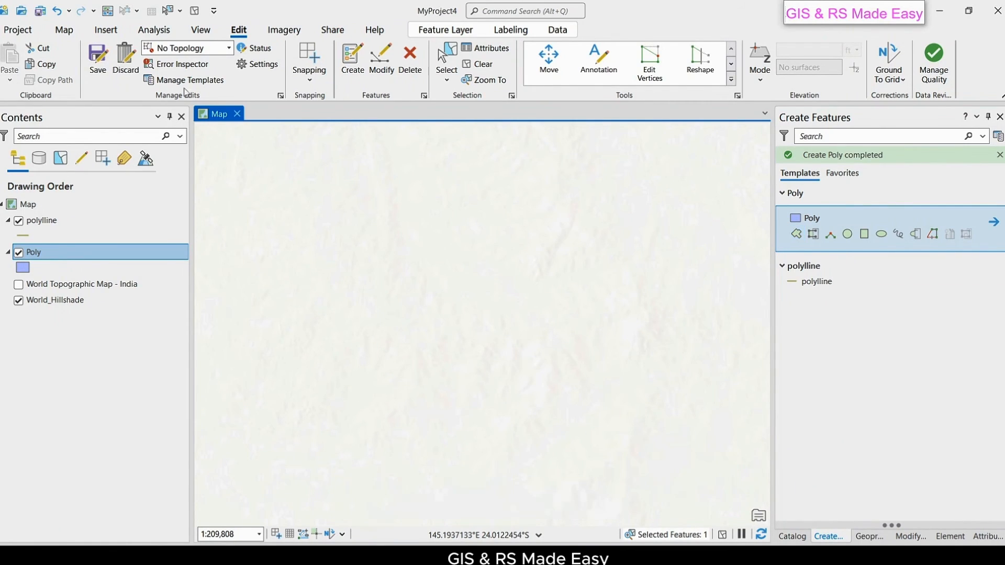
{"action": "left_click", "coordinate": [94, 75]}
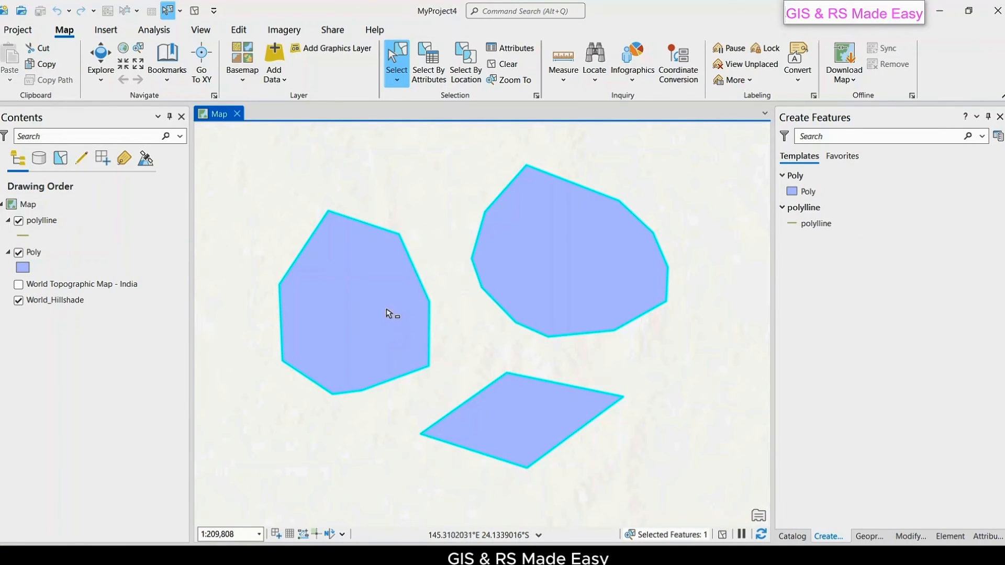
- Reselect the three-part polygon and explode it into individual features without keeping the original feature
{"action": "left_click", "coordinate": [482, 356]}
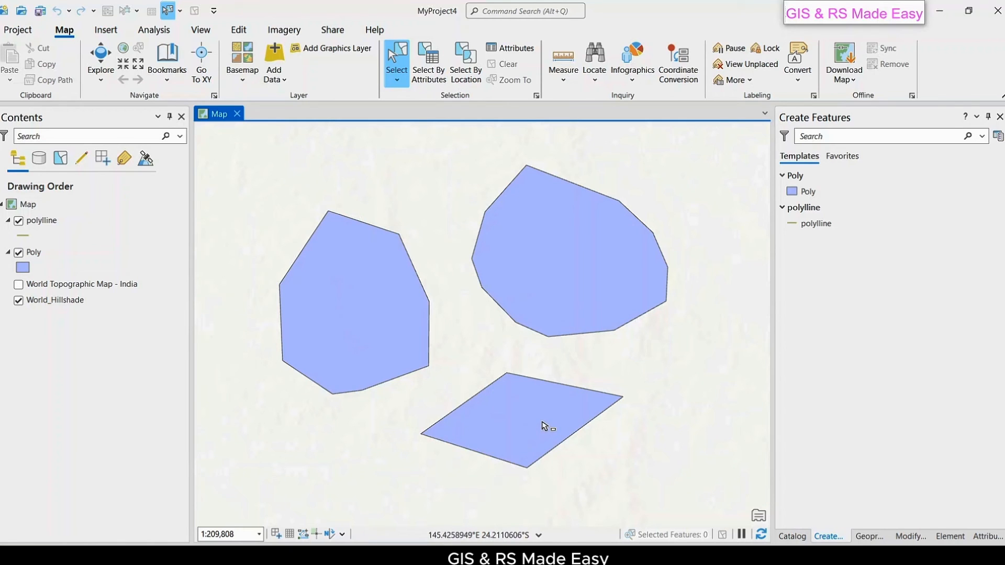
{"action": "left_click", "coordinate": [542, 427]}
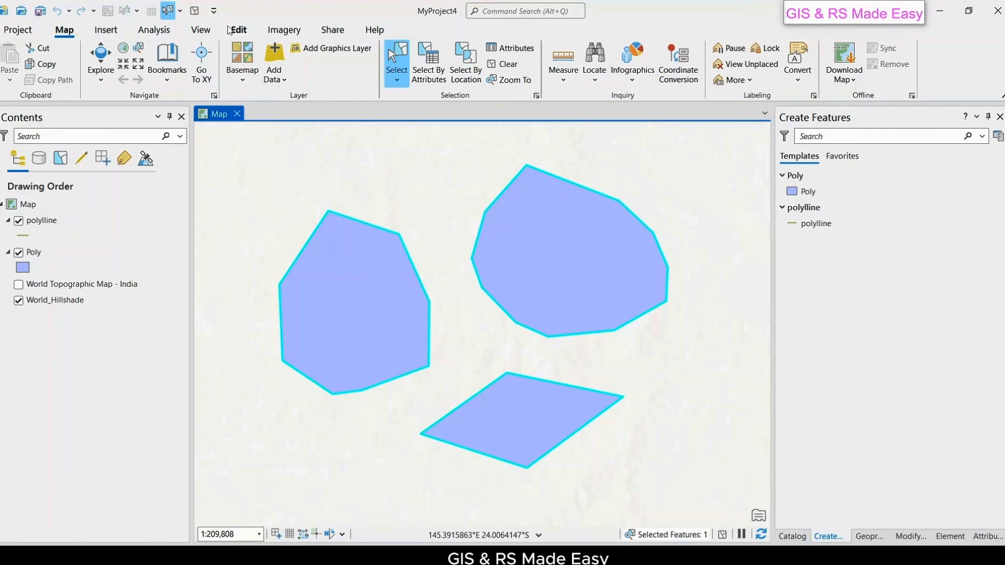
{"action": "left_click", "coordinate": [230, 30]}
{"action": "left_click", "coordinate": [732, 89]}
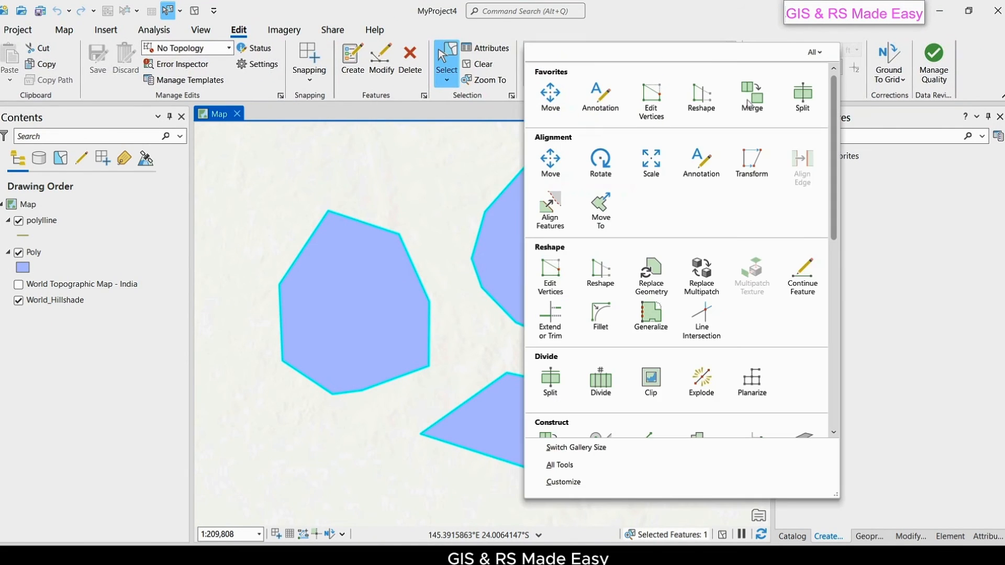
{"action": "left_click", "coordinate": [702, 387]}
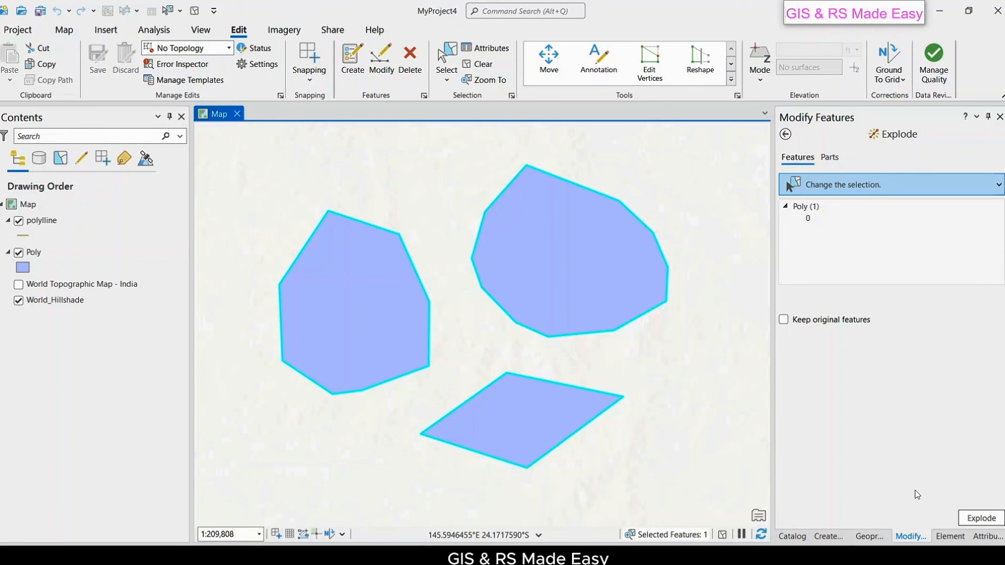
{"action": "left_click", "coordinate": [980, 521]}
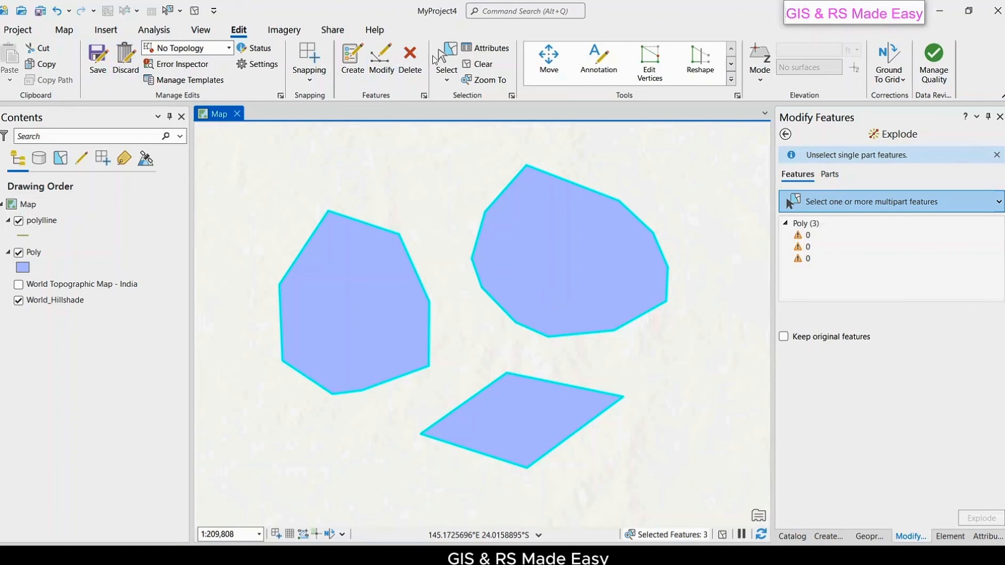
- Select each of the three exploded polygons individually to check their separation, and save the edits
{"action": "left_click", "coordinate": [449, 57]}
{"action": "left_click", "coordinate": [484, 202]}
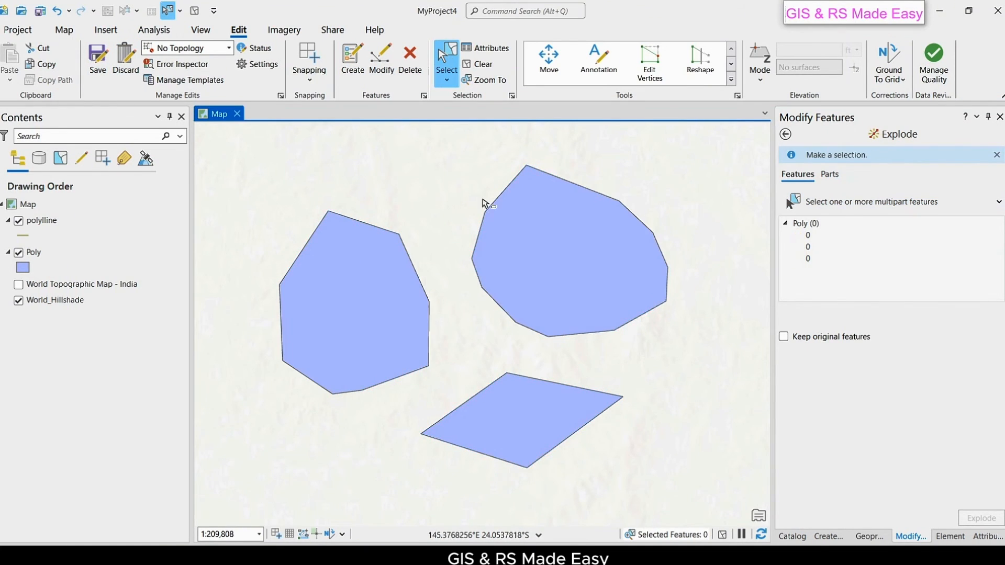
{"action": "left_click", "coordinate": [518, 228]}
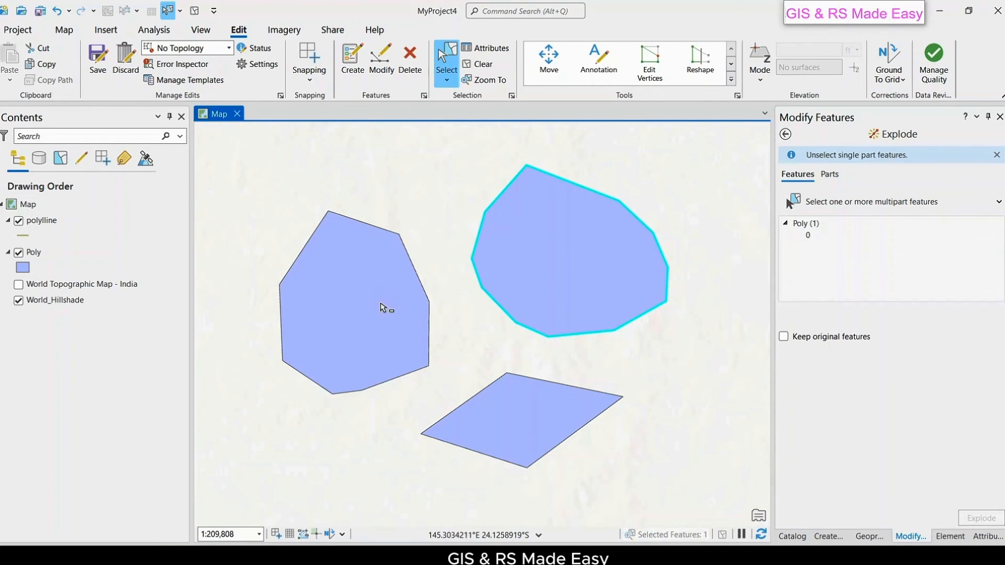
{"action": "left_click", "coordinate": [386, 306]}
{"action": "left_click", "coordinate": [513, 433]}
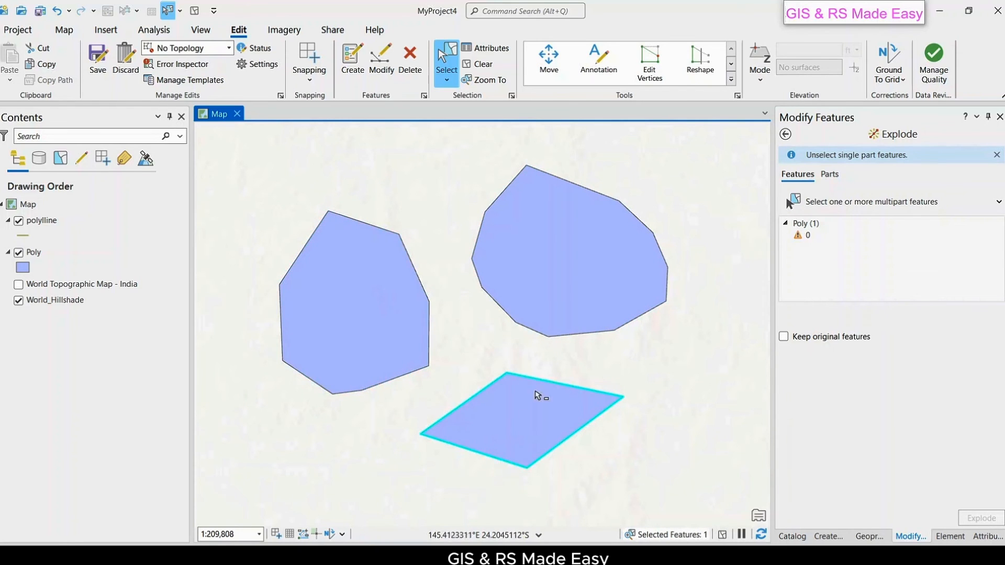
{"action": "left_click", "coordinate": [570, 280]}
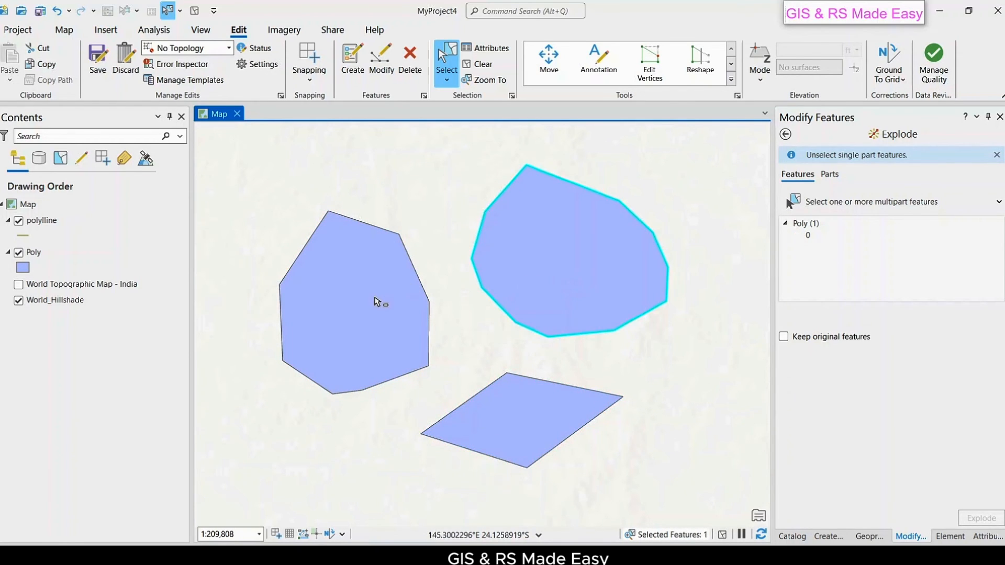
{"action": "left_click", "coordinate": [381, 298]}
{"action": "left_click", "coordinate": [507, 422]}
{"action": "left_click", "coordinate": [576, 275]}
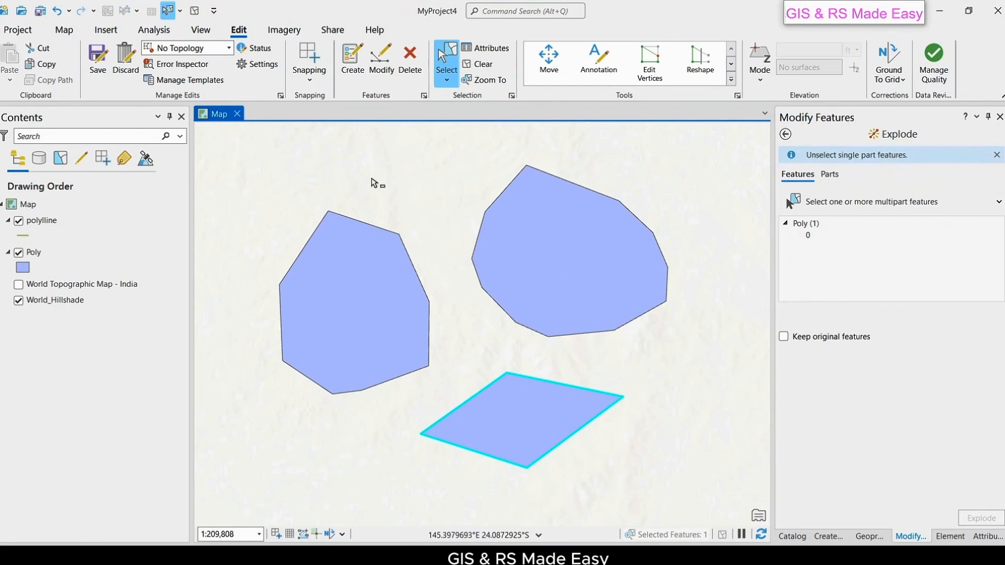
{"action": "left_click", "coordinate": [97, 72]}
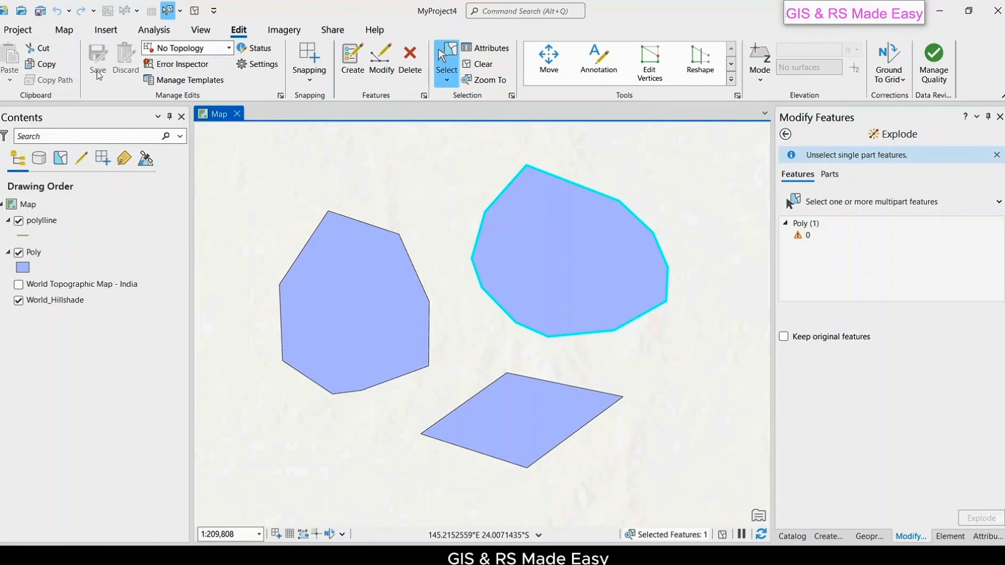
- Draw a self-crossing polylline feature with eight vertices in an empty map area, finish it, and leave the line tool
{"action": "left_click", "coordinate": [731, 80]}
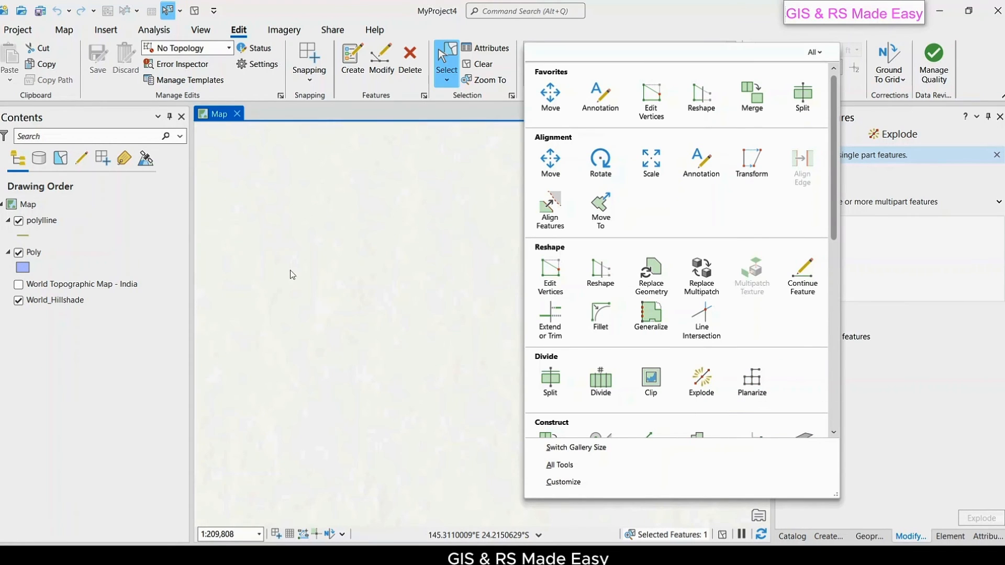
{"action": "left_click", "coordinate": [50, 226]}
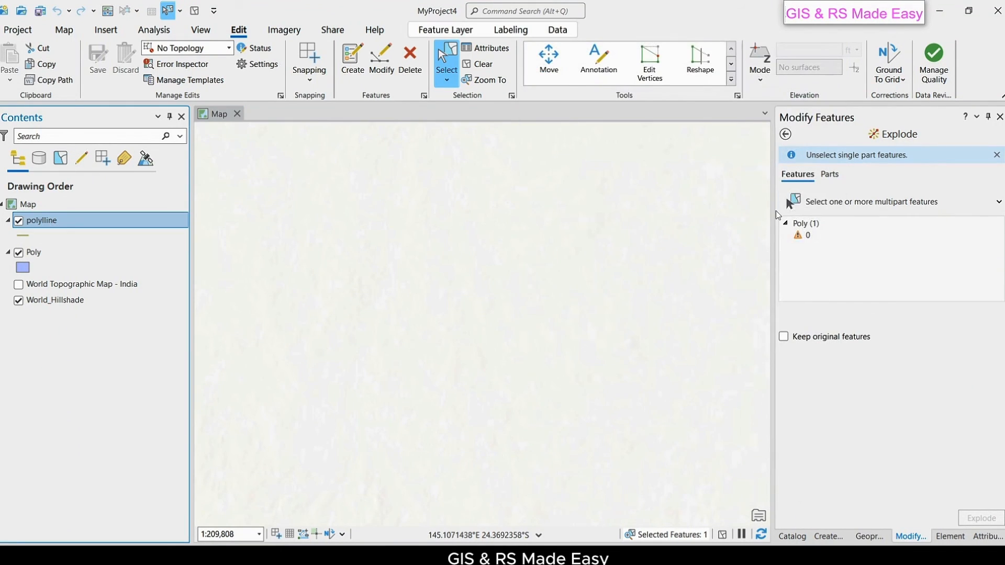
{"action": "left_click", "coordinate": [351, 63]}
{"action": "left_click", "coordinate": [825, 230]}
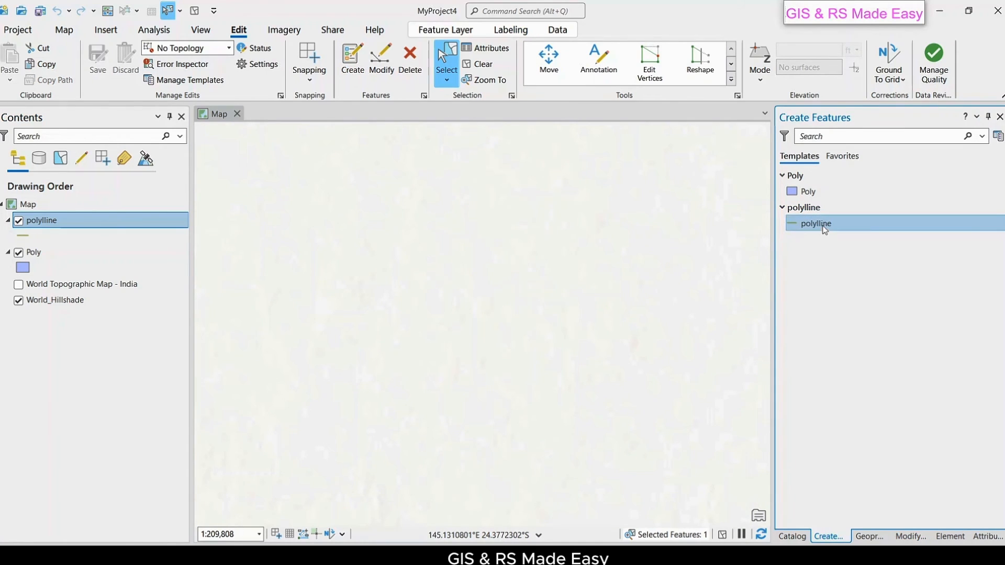
{"action": "left_click", "coordinate": [321, 210]}
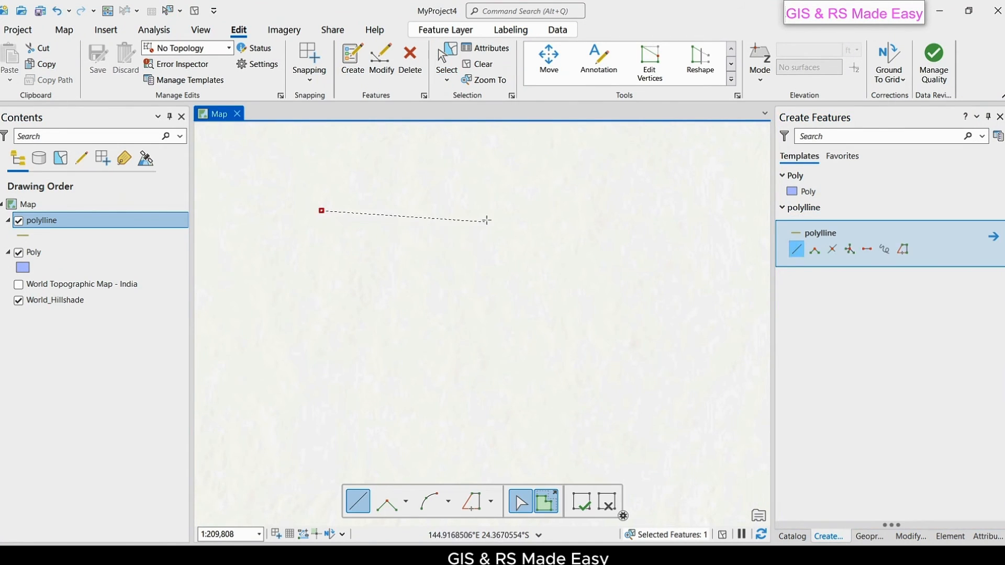
{"action": "left_click", "coordinate": [489, 214]}
{"action": "left_click", "coordinate": [498, 366]}
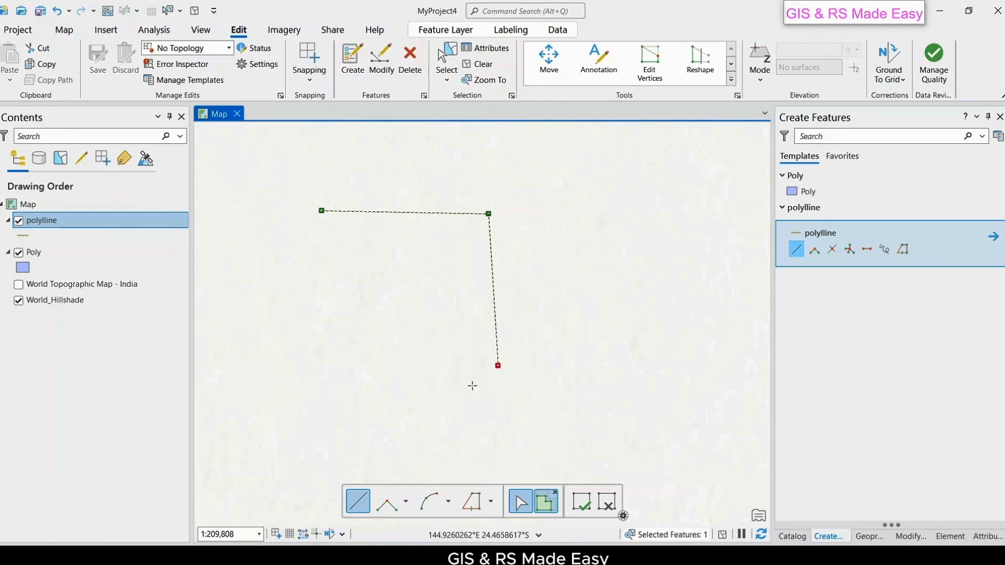
{"action": "left_click", "coordinate": [328, 372]}
{"action": "left_click", "coordinate": [315, 287]}
{"action": "left_click", "coordinate": [556, 281]}
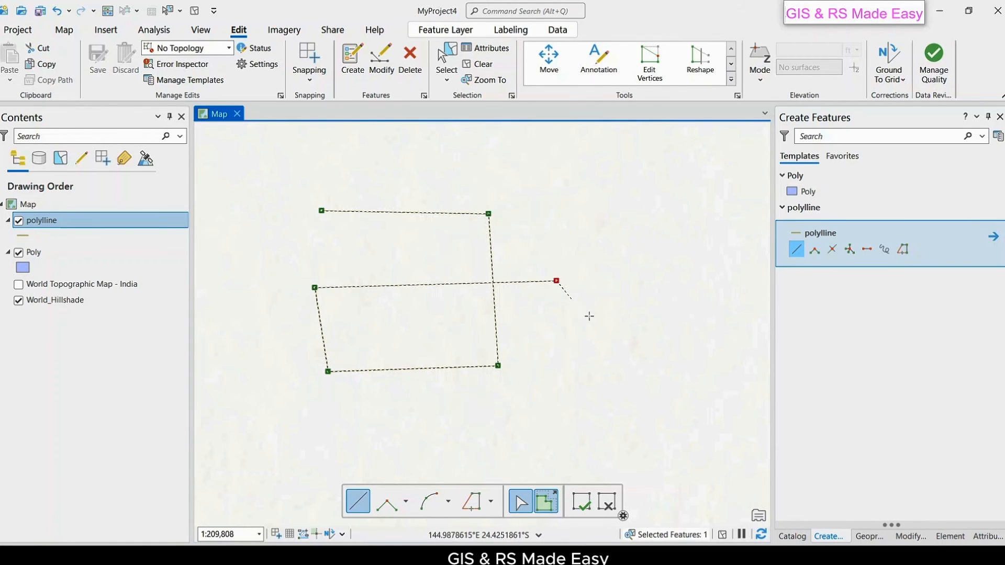
{"action": "left_click", "coordinate": [562, 336]}
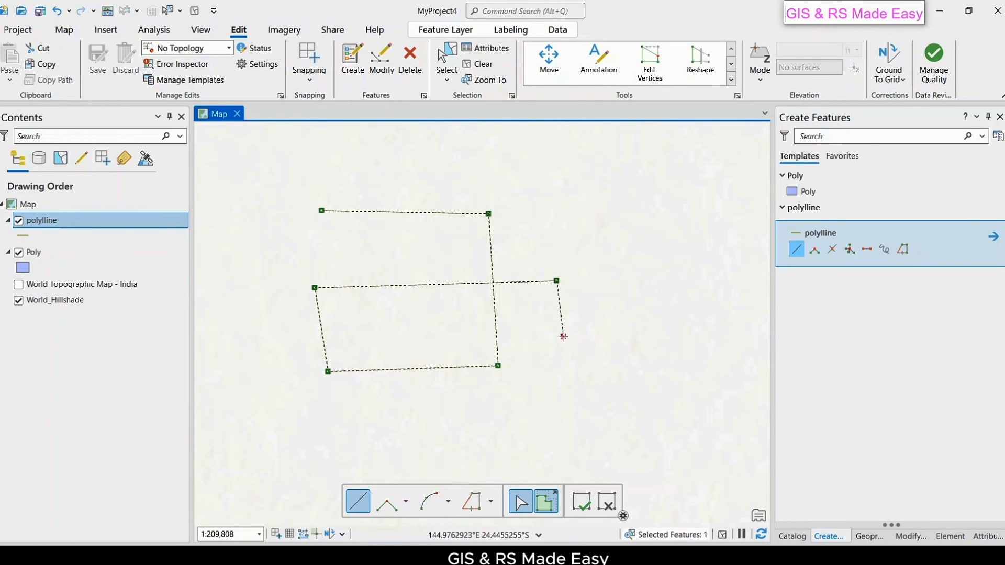
{"action": "left_click", "coordinate": [255, 339]}
{"action": "right_click", "coordinate": [255, 340]}
{"action": "left_click", "coordinate": [272, 352]}
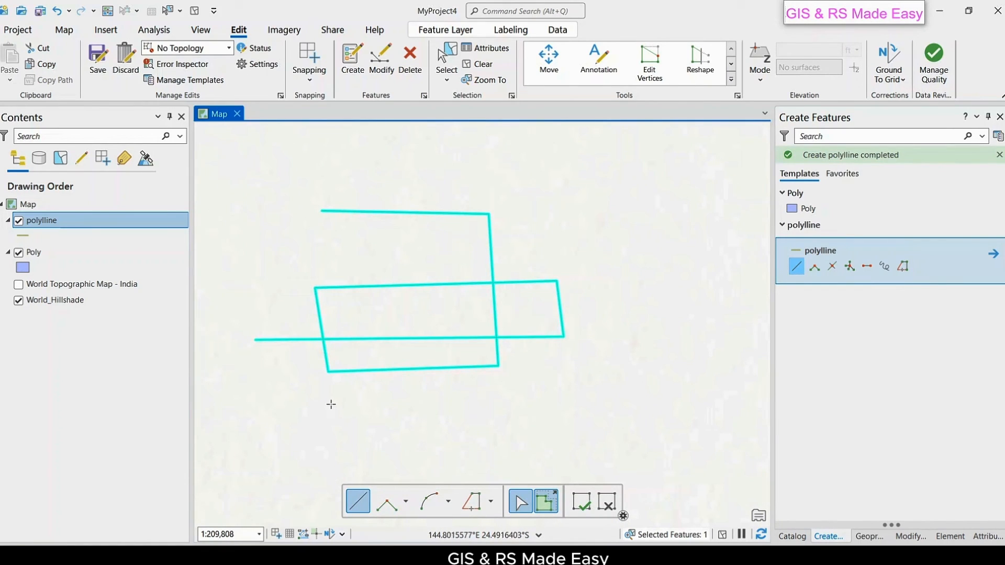
{"action": "key", "text": "Escape"}
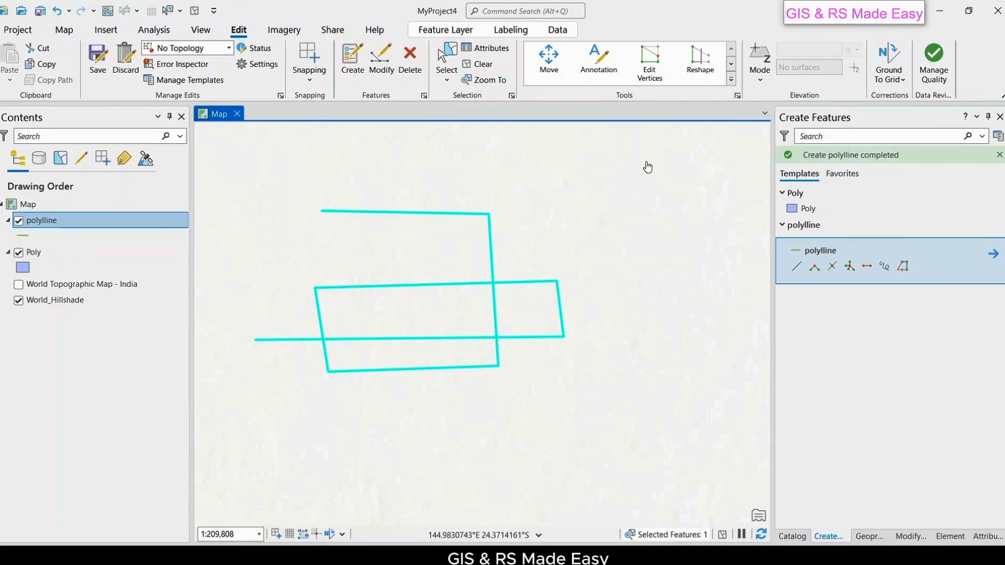
- Planarize the selected self-crossing polyline with a cluster tolerance of 0 ft
{"action": "left_click", "coordinate": [730, 80]}
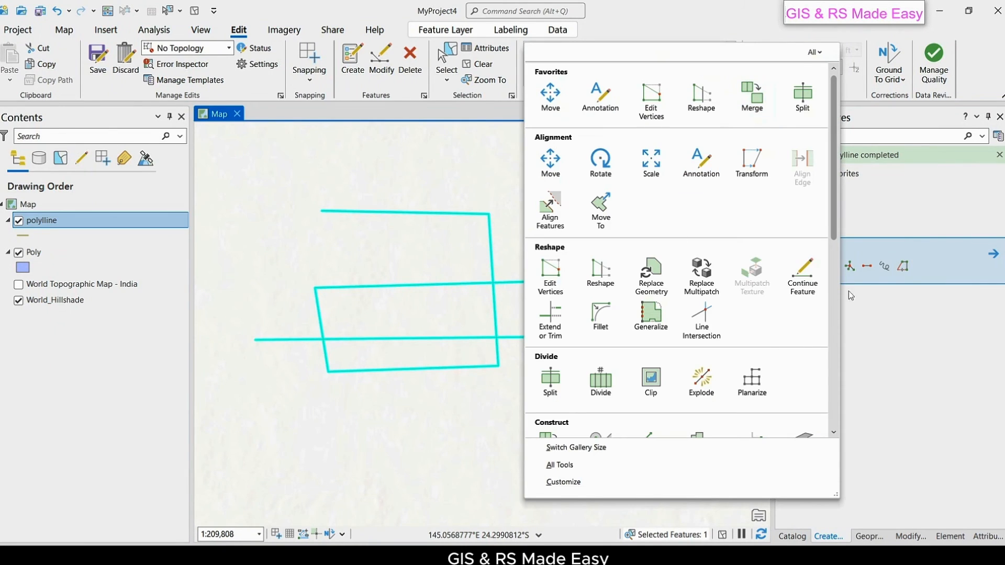
{"action": "left_click", "coordinate": [752, 394]}
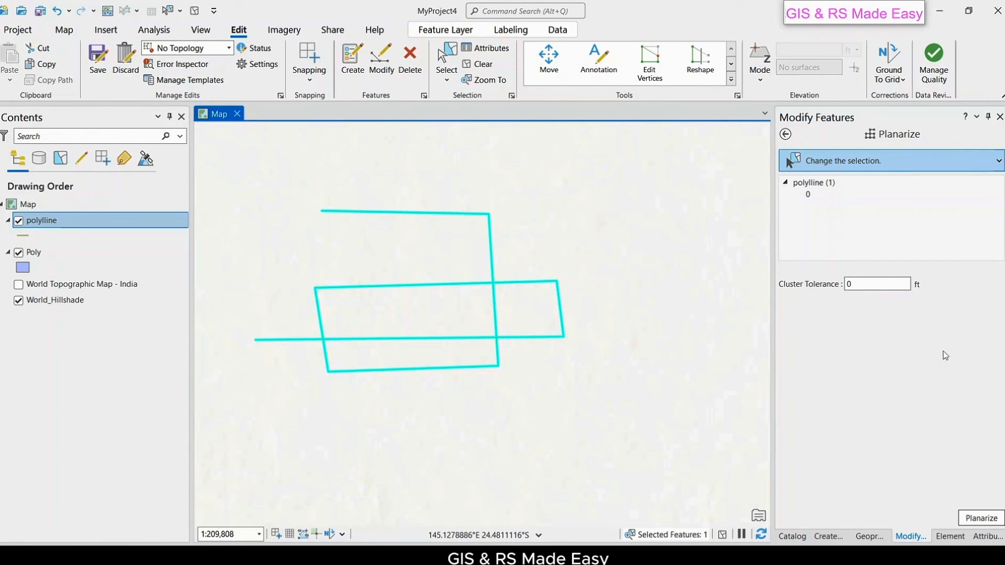
{"action": "left_click", "coordinate": [975, 519]}
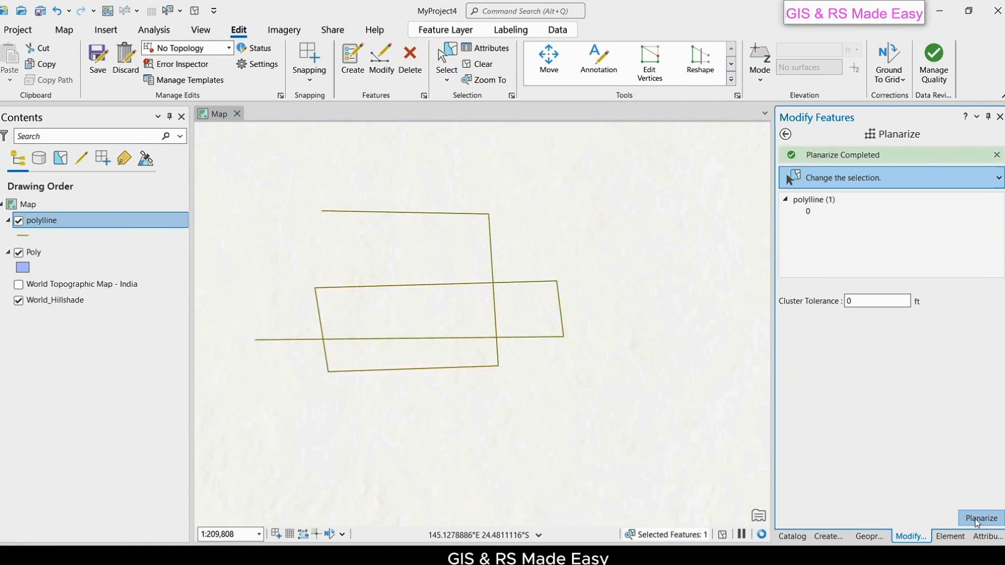
- Select several of the planarized line segments one at a time to check where they split, and save the edits
{"action": "left_click", "coordinate": [443, 55]}
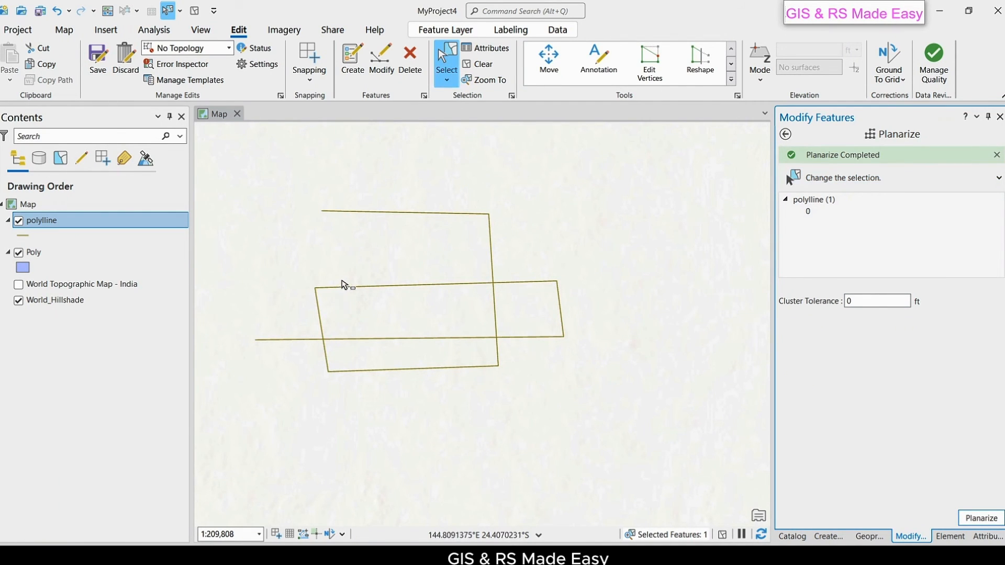
{"action": "left_click", "coordinate": [366, 302]}
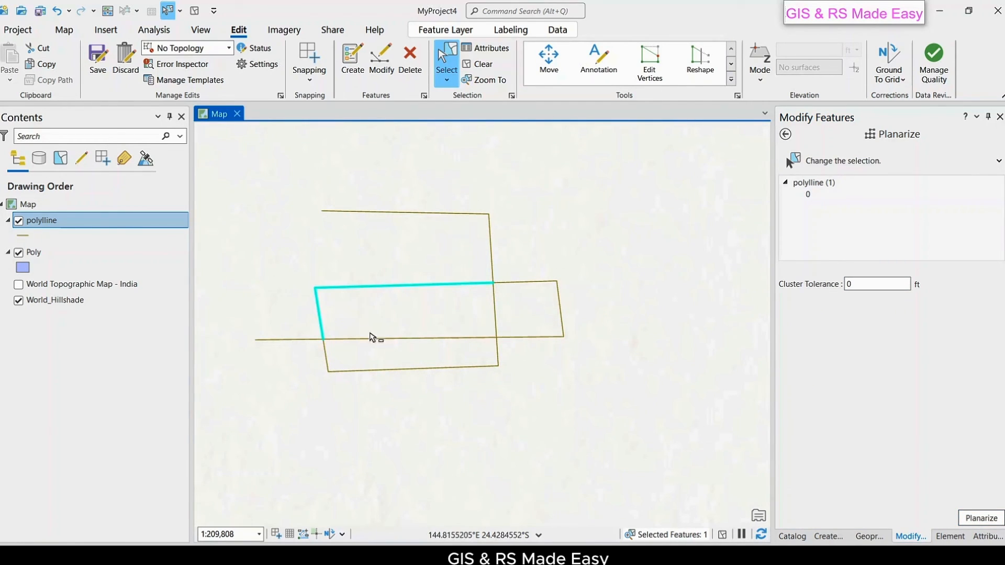
{"action": "left_click", "coordinate": [396, 349]}
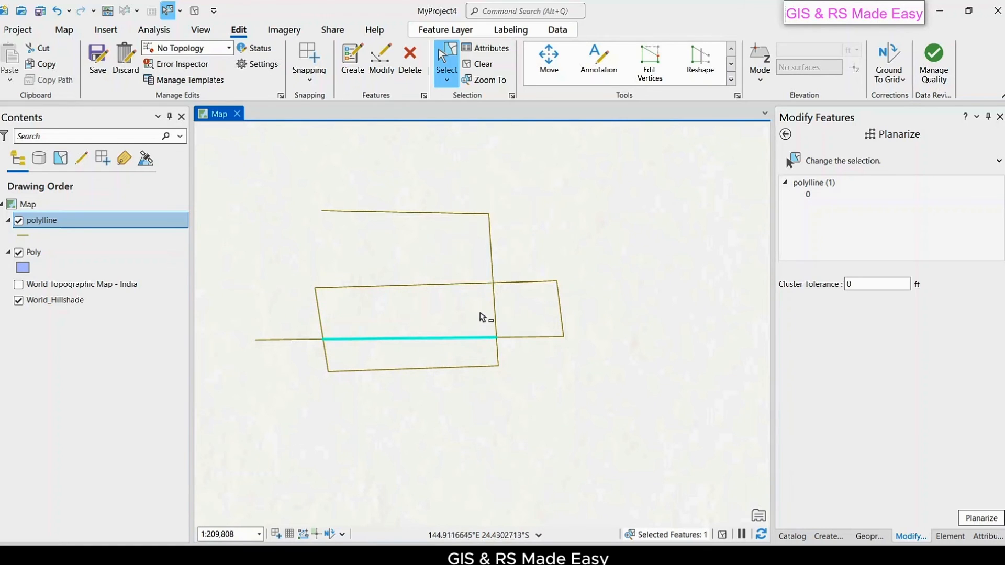
{"action": "left_click_drag", "start_coordinate": [481, 301], "coordinate": [534, 347]}
{"action": "left_click_drag", "start_coordinate": [453, 359], "coordinate": [464, 382]}
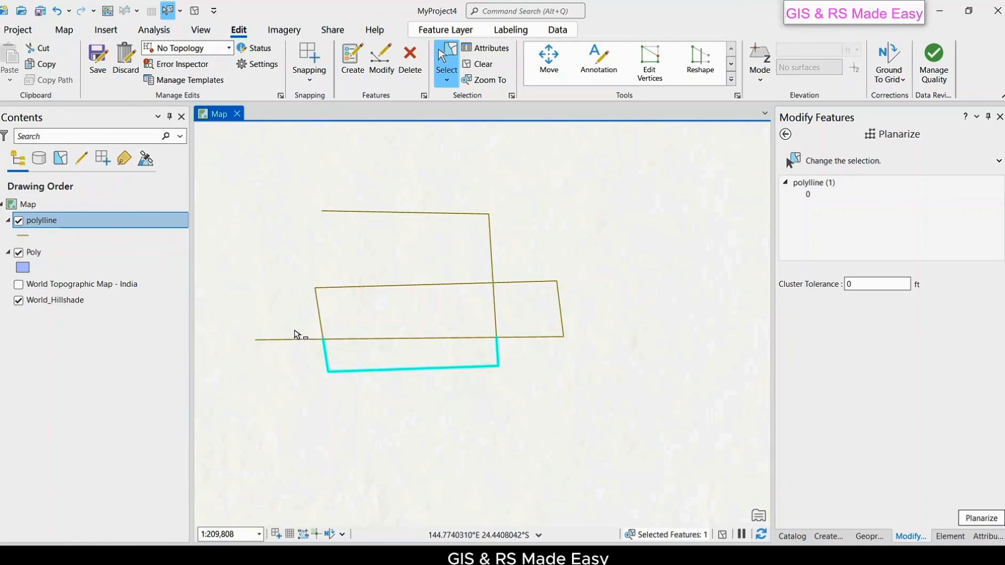
{"action": "left_click_drag", "start_coordinate": [294, 331], "coordinate": [305, 343]}
{"action": "left_click_drag", "start_coordinate": [313, 309], "coordinate": [323, 316]}
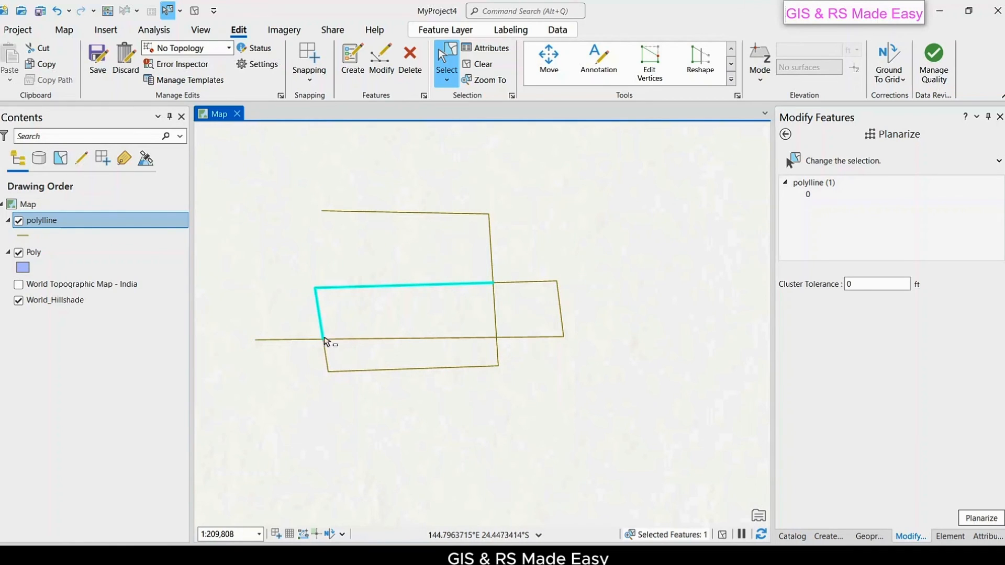
{"action": "left_click", "coordinate": [97, 67]}
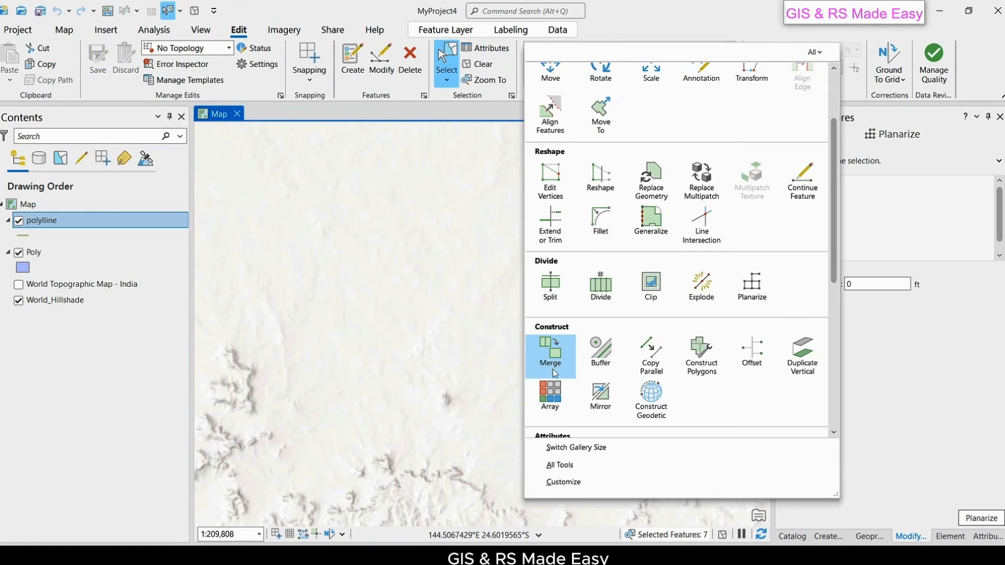
- Draw a seven-vertex Poly polygon in an empty map area and finish it
{"action": "left_click", "coordinate": [47, 253]}
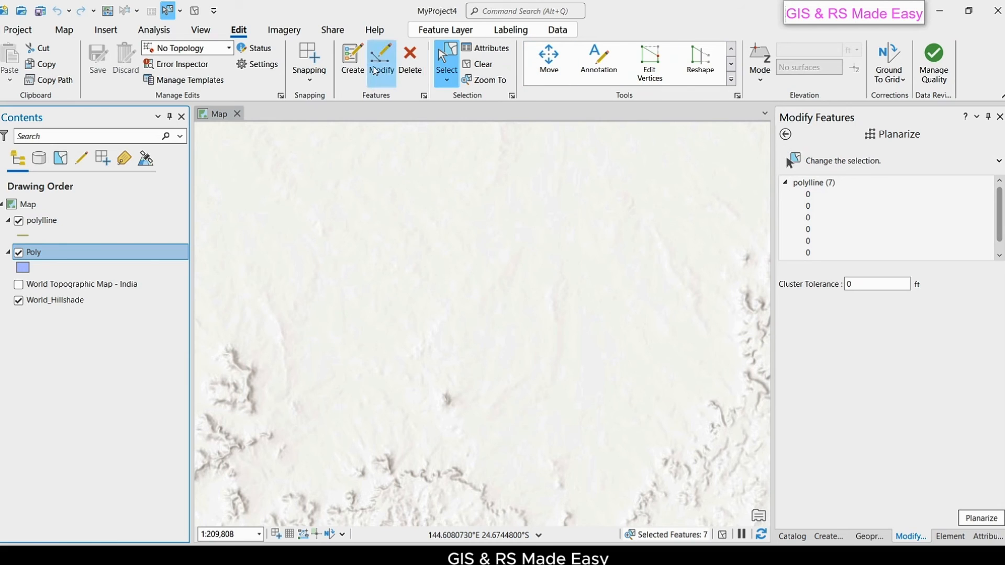
{"action": "left_click", "coordinate": [352, 59]}
{"action": "left_click", "coordinate": [805, 208]}
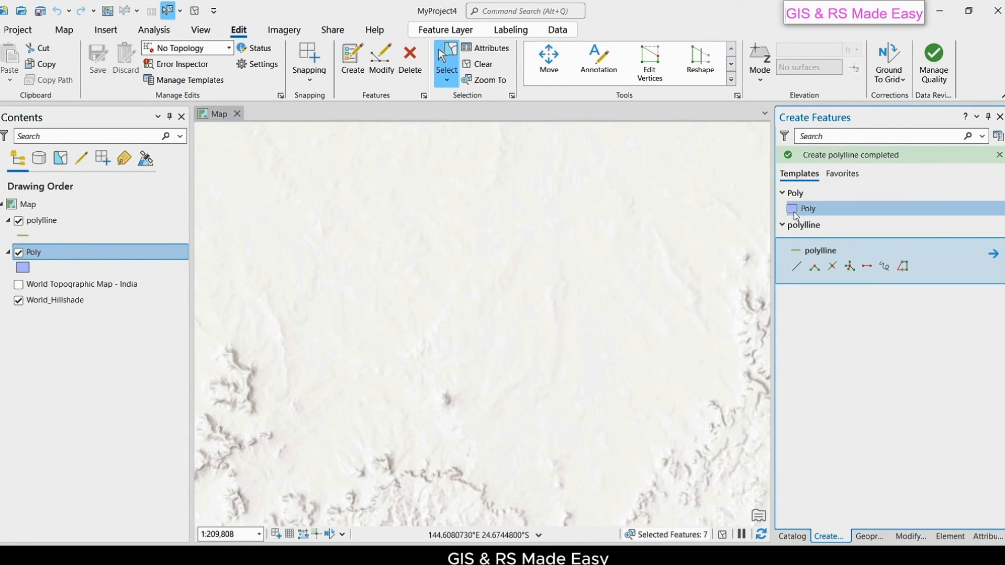
{"action": "left_click", "coordinate": [357, 226]}
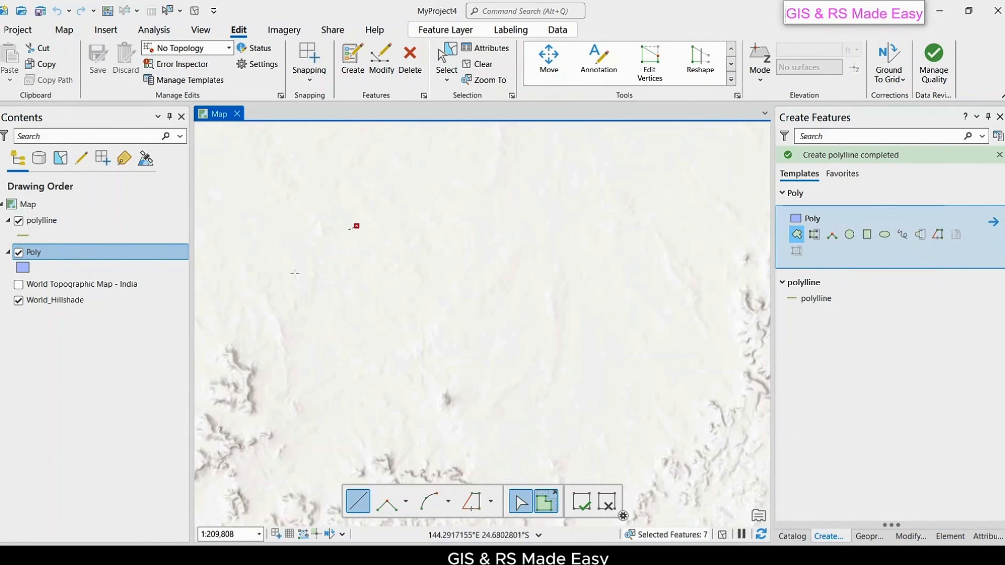
{"action": "left_click", "coordinate": [221, 354]}
{"action": "left_click", "coordinate": [319, 433]}
{"action": "left_click", "coordinate": [433, 437]}
{"action": "left_click", "coordinate": [530, 380]}
{"action": "left_click", "coordinate": [472, 278]}
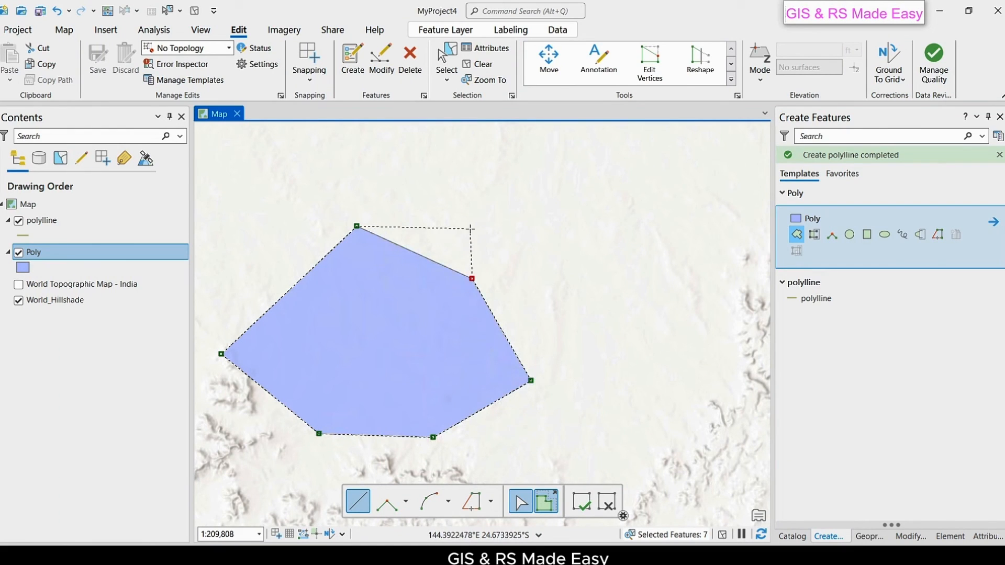
{"action": "left_click", "coordinate": [469, 229]}
{"action": "right_click", "coordinate": [470, 229]}
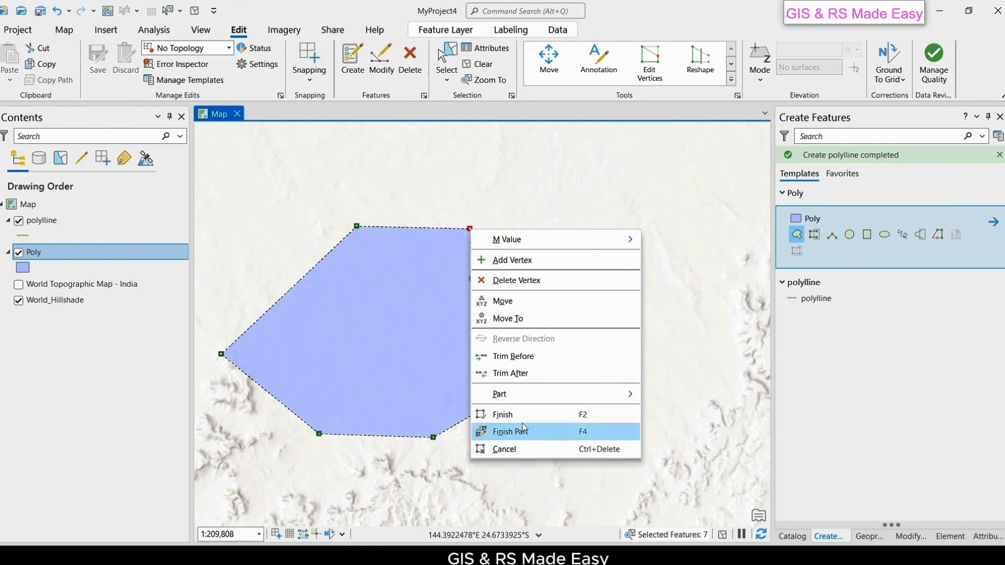
{"action": "left_click", "coordinate": [508, 414]}
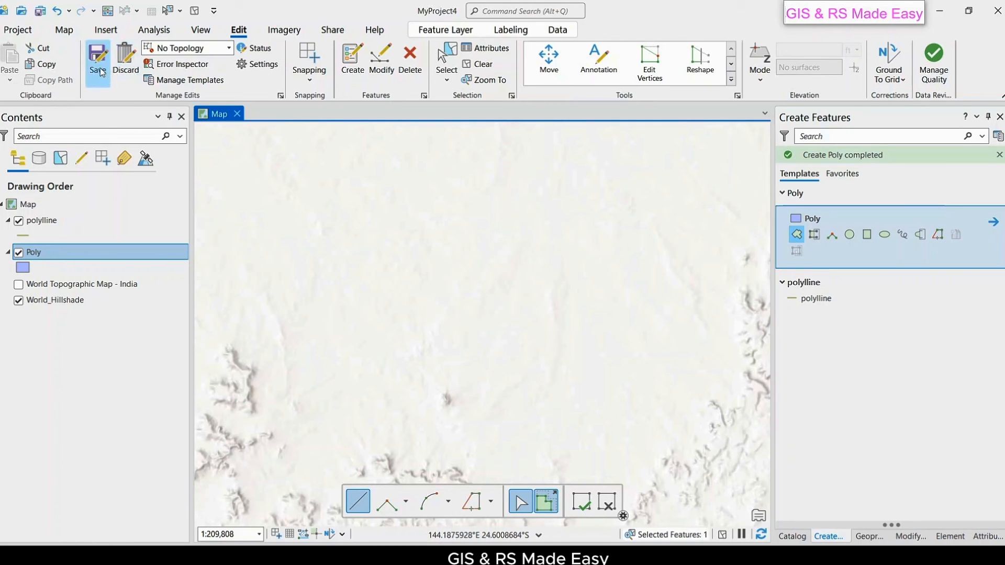
{"action": "left_click", "coordinate": [588, 515]}
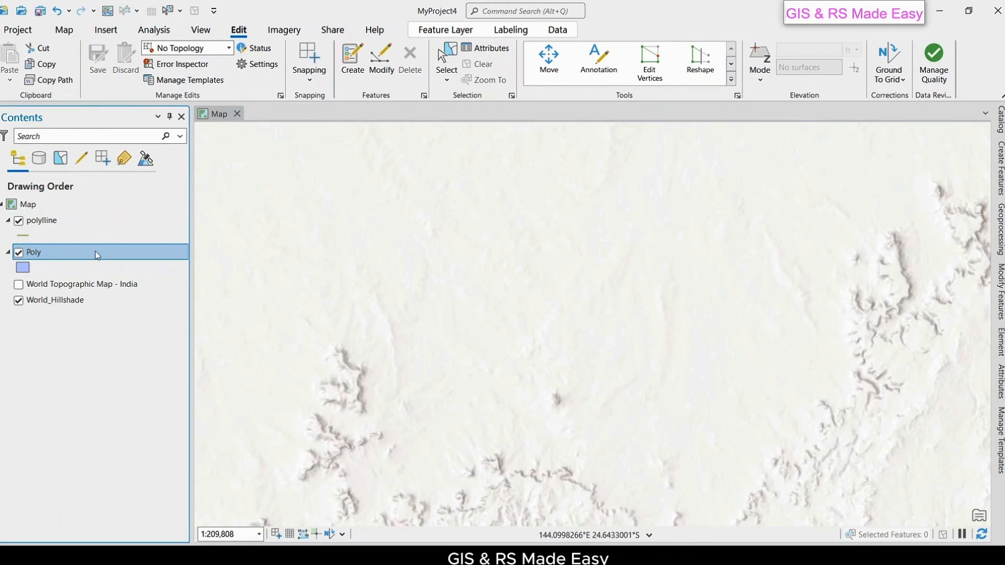
- Draw a six-vertex Poly polygon in the empty map area and finish it
{"action": "left_click", "coordinate": [354, 75]}
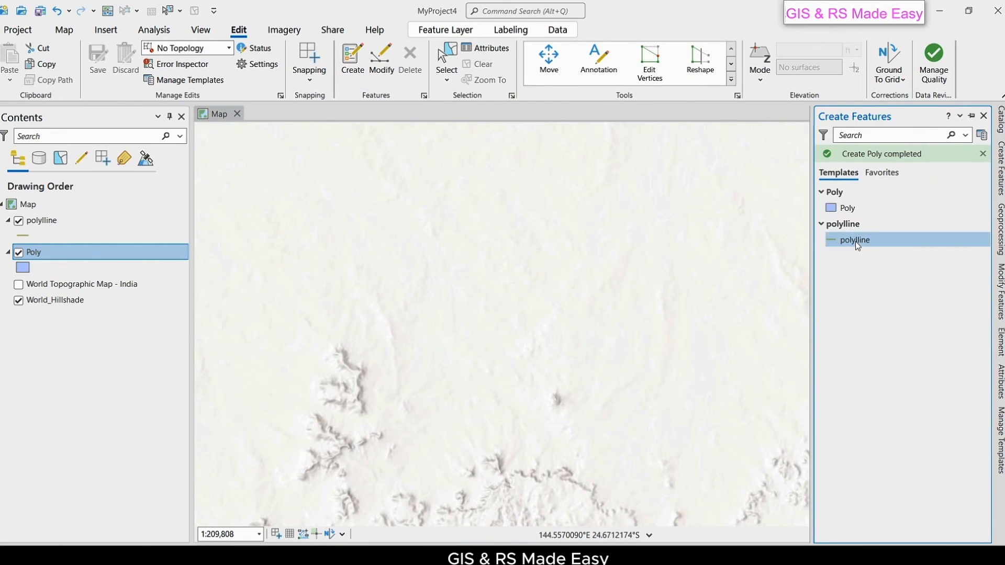
{"action": "left_click", "coordinate": [848, 208]}
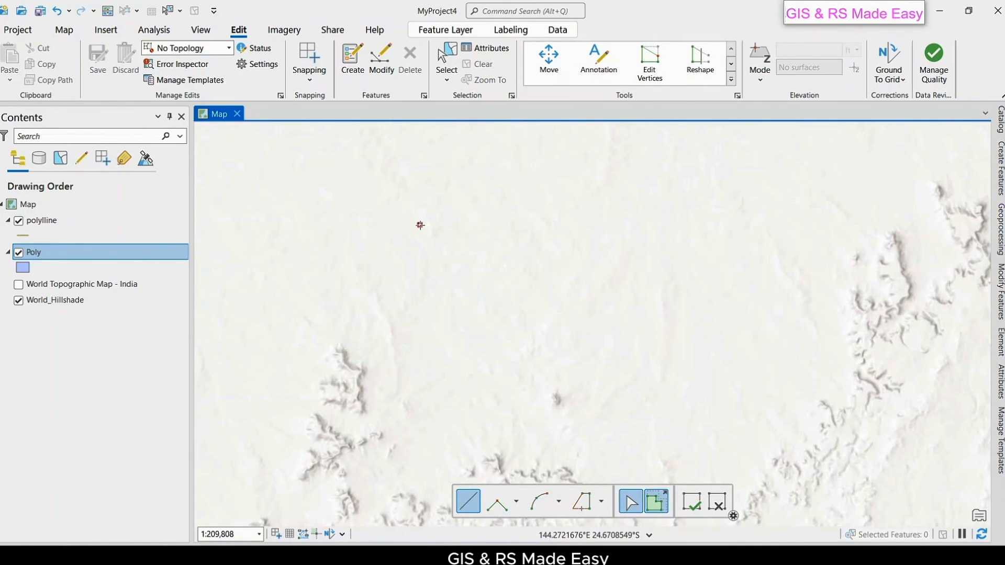
{"action": "left_click", "coordinate": [420, 225]}
{"action": "left_click", "coordinate": [375, 283]}
{"action": "left_click", "coordinate": [376, 369]}
{"action": "left_click", "coordinate": [420, 406]}
{"action": "left_click", "coordinate": [555, 390]}
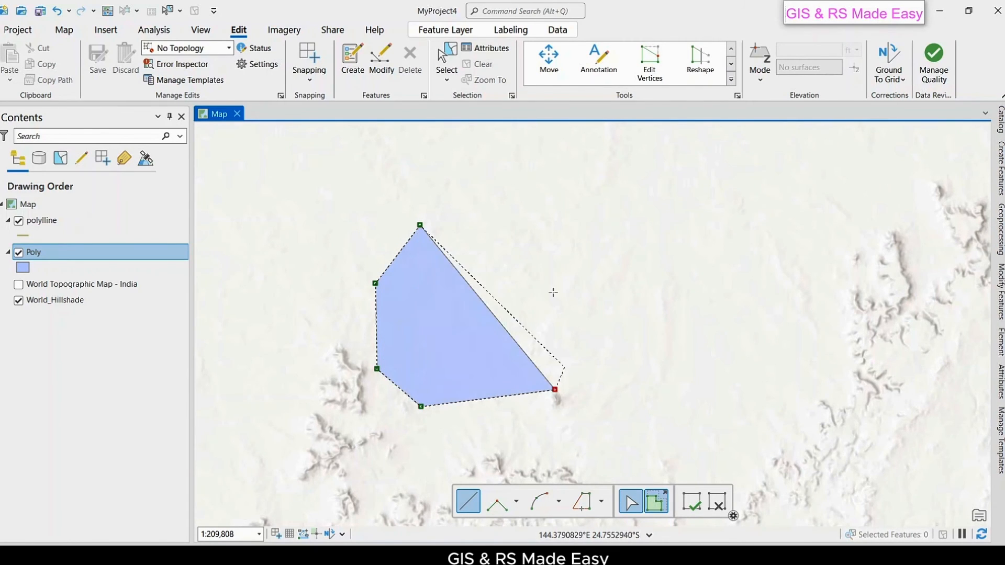
{"action": "left_click", "coordinate": [566, 267]}
{"action": "right_click", "coordinate": [566, 267]}
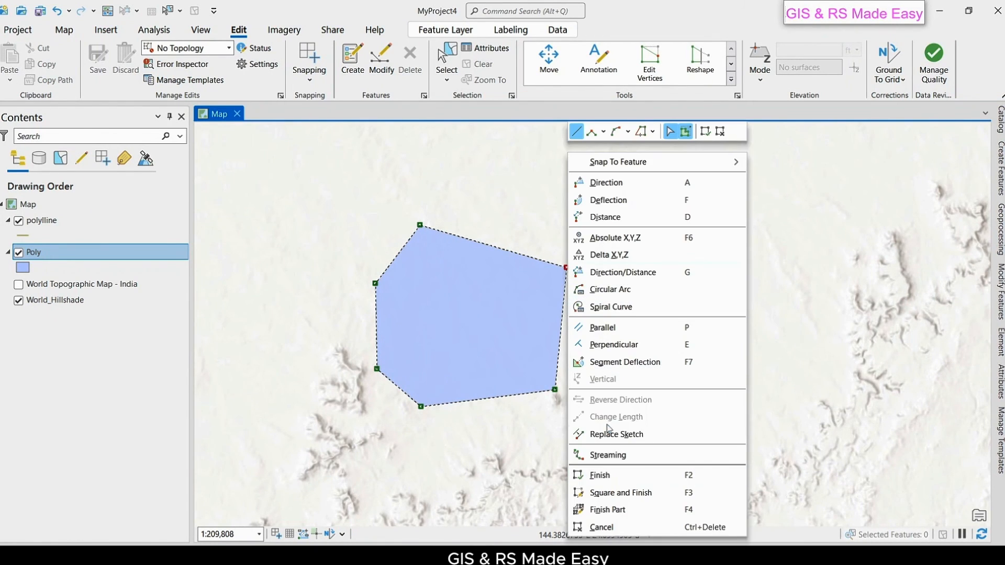
{"action": "left_click", "coordinate": [602, 475]}
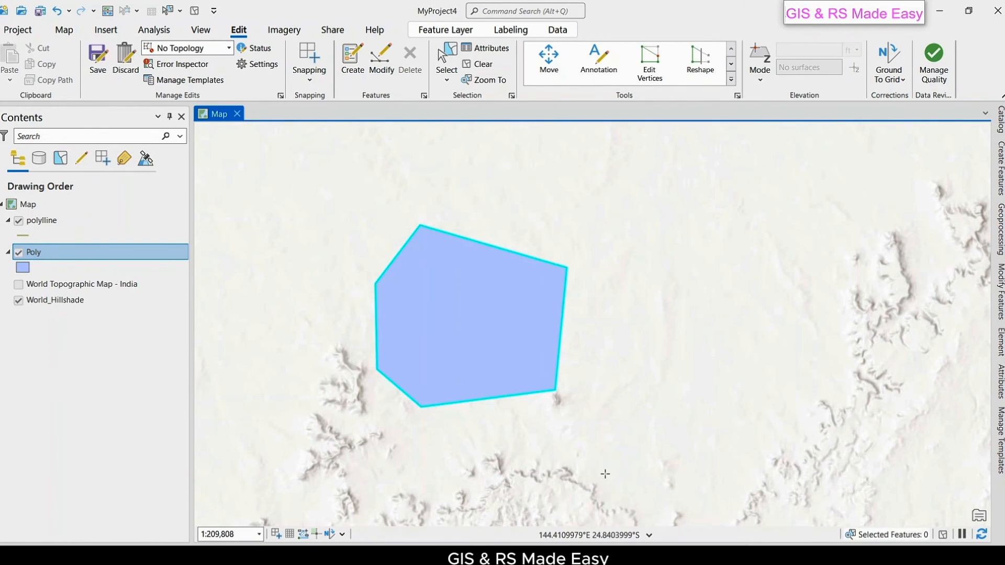
- Draw a seven-vertex Poly polygon overlapping the northeastern side of the first polygon, and finish it
{"action": "left_click", "coordinate": [573, 170]}
{"action": "left_click", "coordinate": [504, 229]}
{"action": "left_click", "coordinate": [528, 329]}
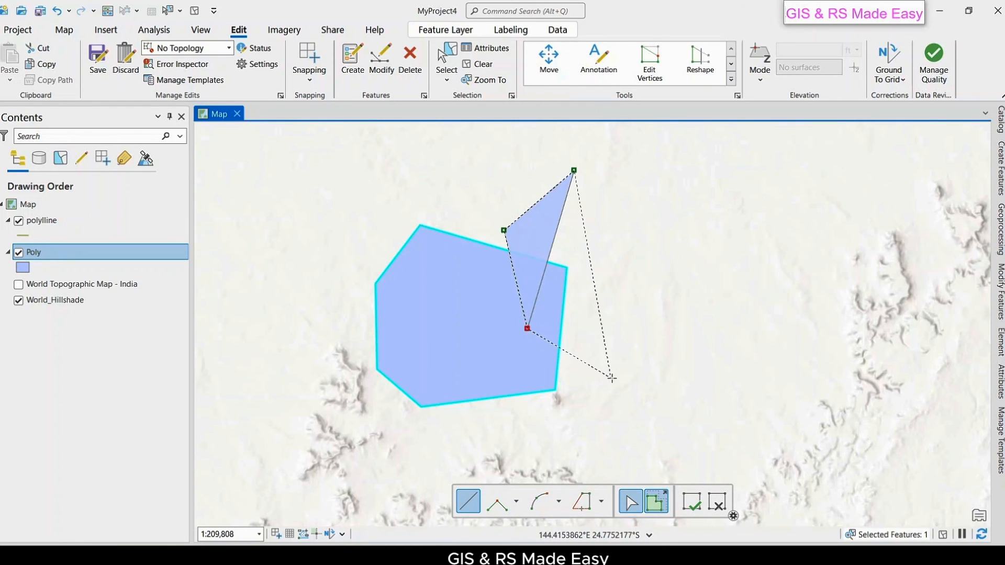
{"action": "left_click", "coordinate": [612, 378]}
{"action": "left_click", "coordinate": [705, 331]}
{"action": "left_click", "coordinate": [731, 226]}
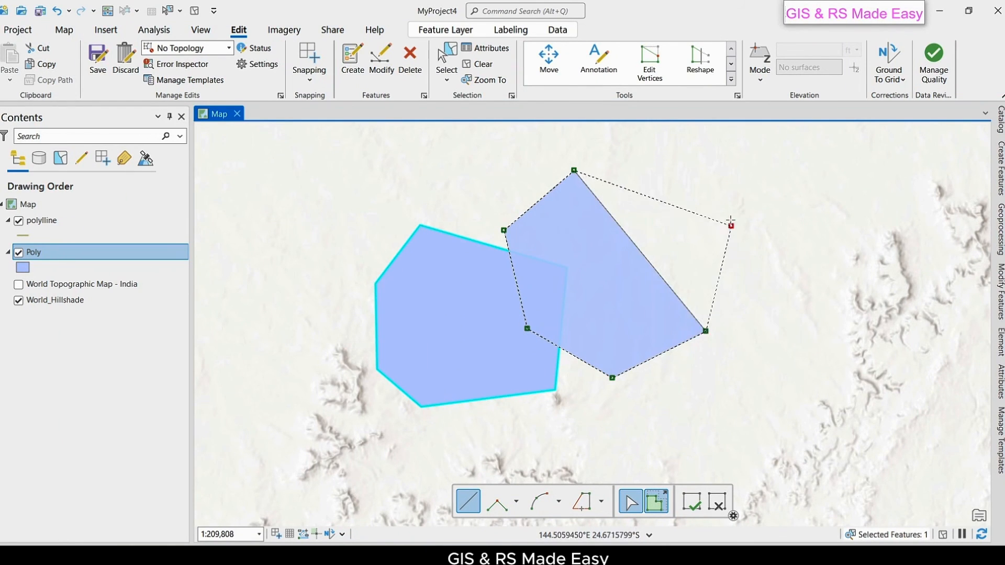
{"action": "left_click", "coordinate": [678, 180]}
{"action": "right_click", "coordinate": [679, 181]}
{"action": "left_click", "coordinate": [718, 367]}
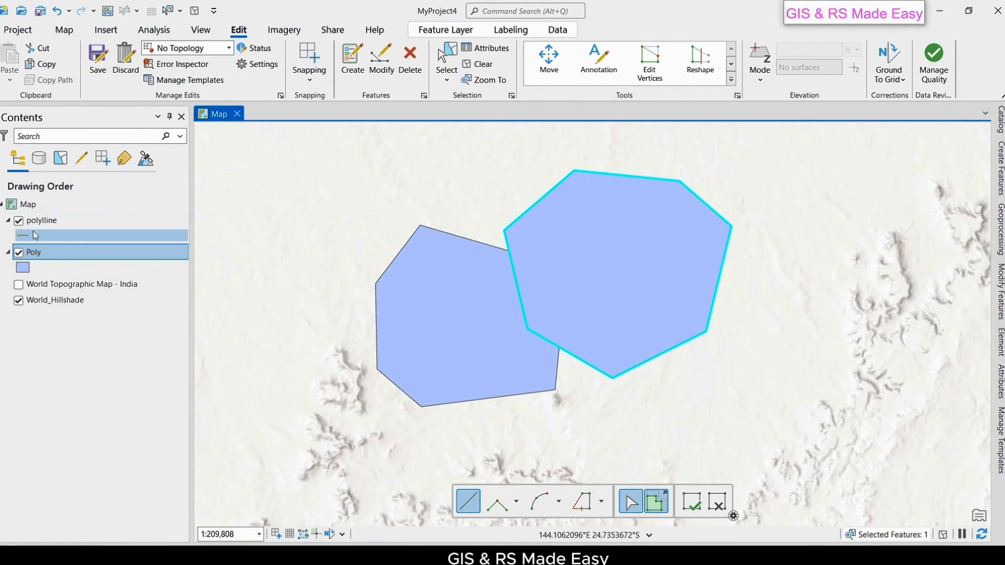
- Open the Poly layer's attribute table and adjust the view so both polygons and their records are visible together
{"action": "right_click", "coordinate": [35, 253]}
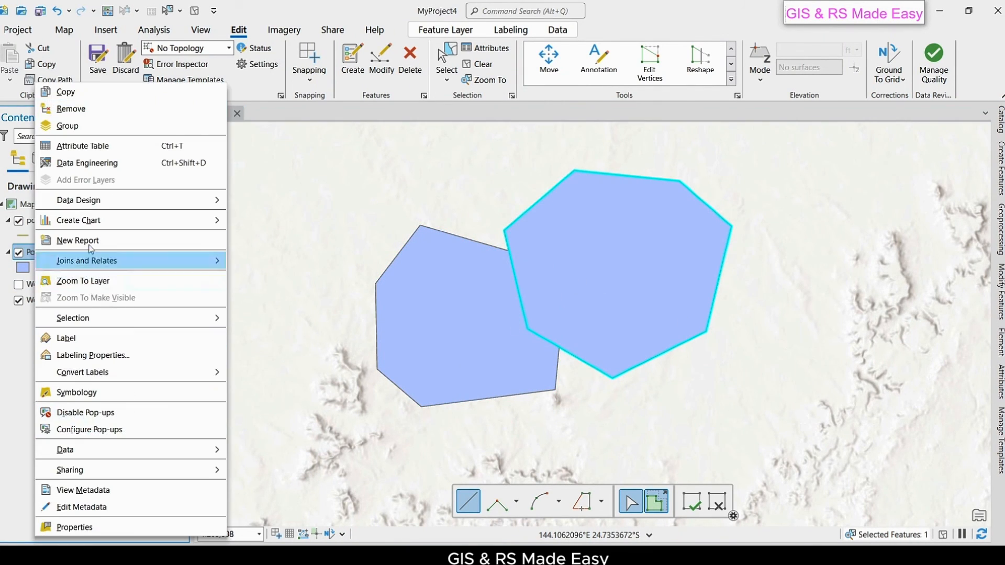
{"action": "left_click", "coordinate": [87, 148]}
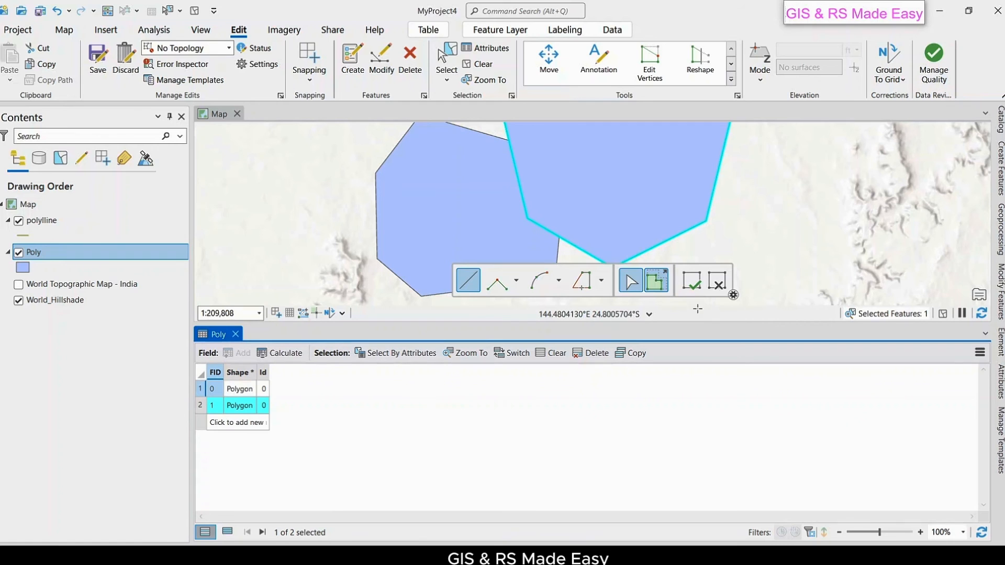
{"action": "left_click_drag", "start_coordinate": [698, 327], "coordinate": [699, 389]}
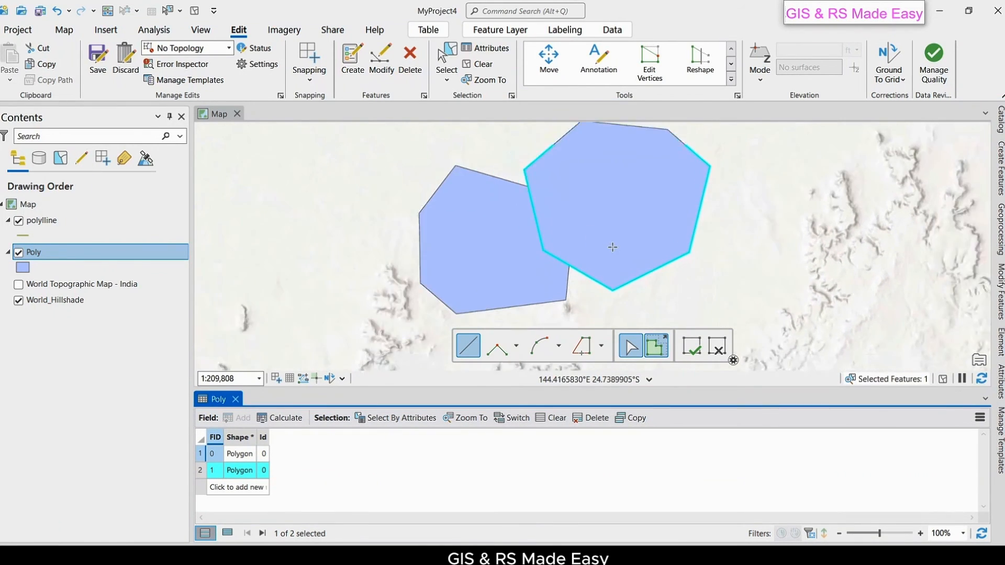
{"action": "scroll", "coordinate": [611, 245], "scroll_direction": "down", "scroll_amount": 2}
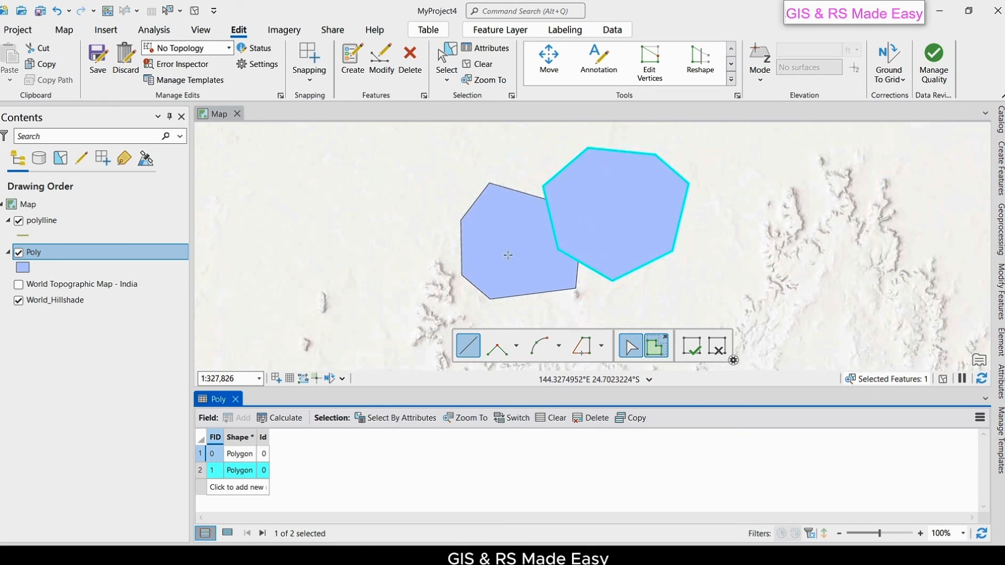
- Merge the two overlapping polygons of the Poly layer into an existing feature, and save the edits
{"action": "left_click", "coordinate": [733, 82]}
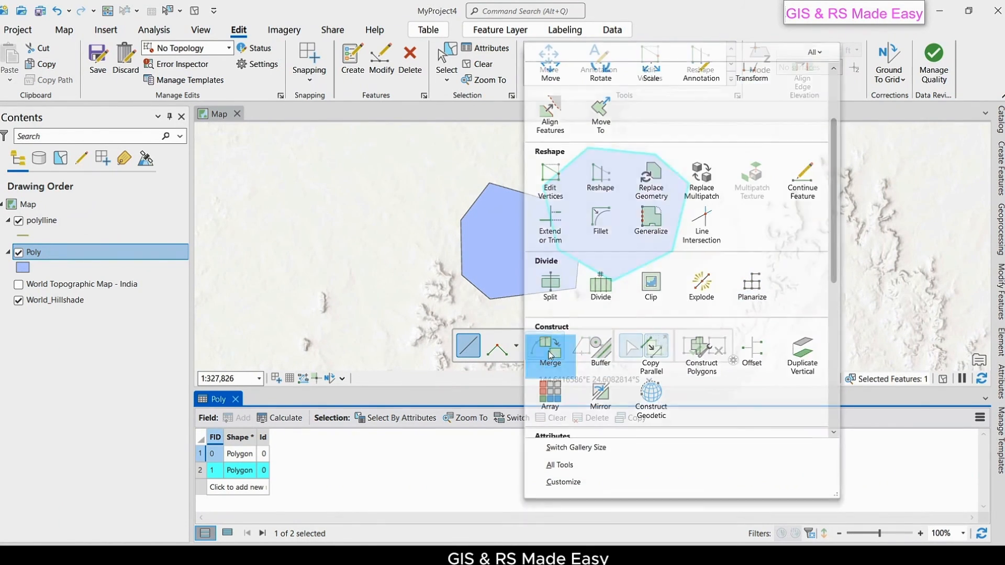
{"action": "left_click", "coordinate": [551, 355]}
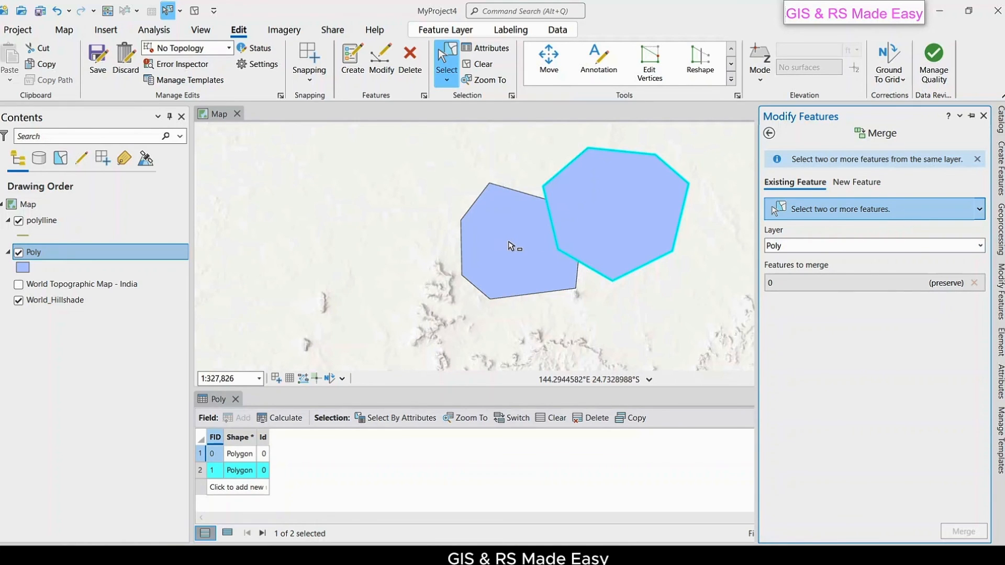
{"action": "left_click", "coordinate": [513, 259], "text": "shift"}
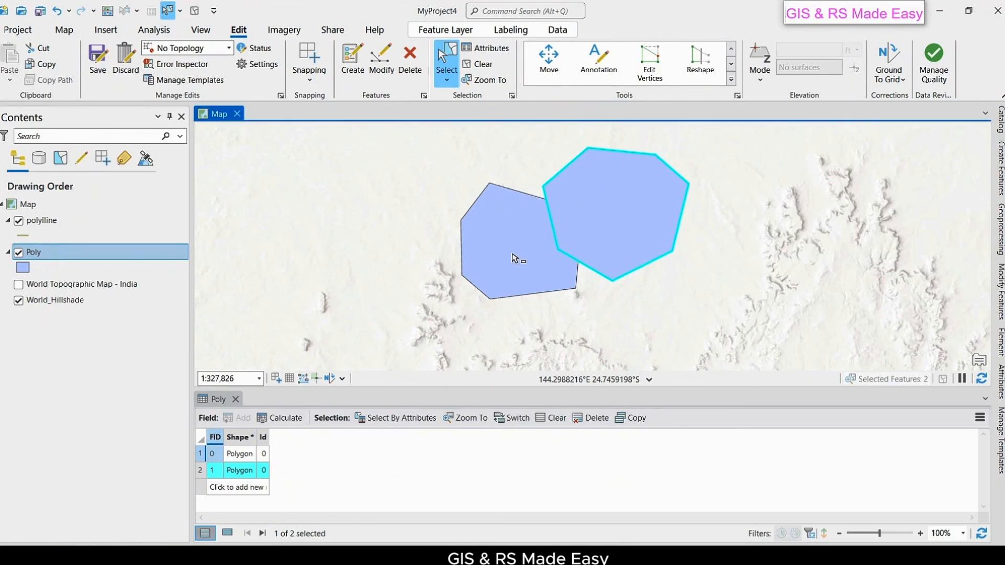
{"action": "mouse_move", "coordinate": [1000, 298]}
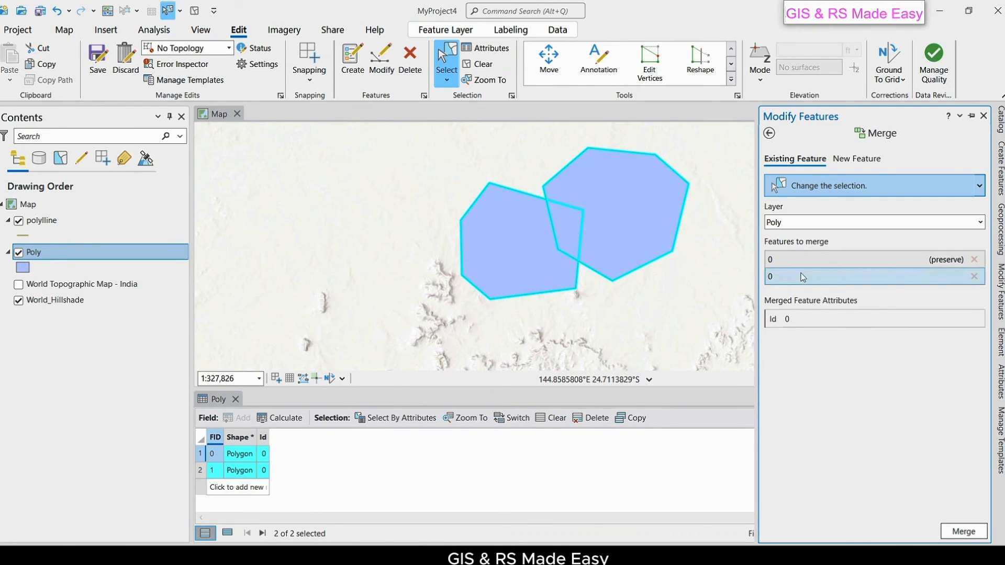
{"action": "left_click", "coordinate": [972, 534]}
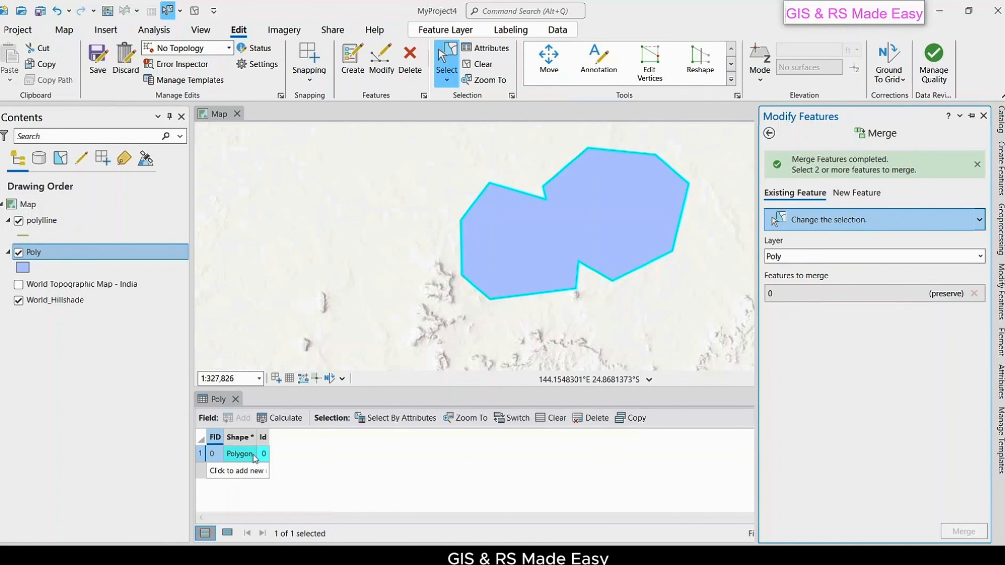
{"action": "left_click", "coordinate": [101, 68]}
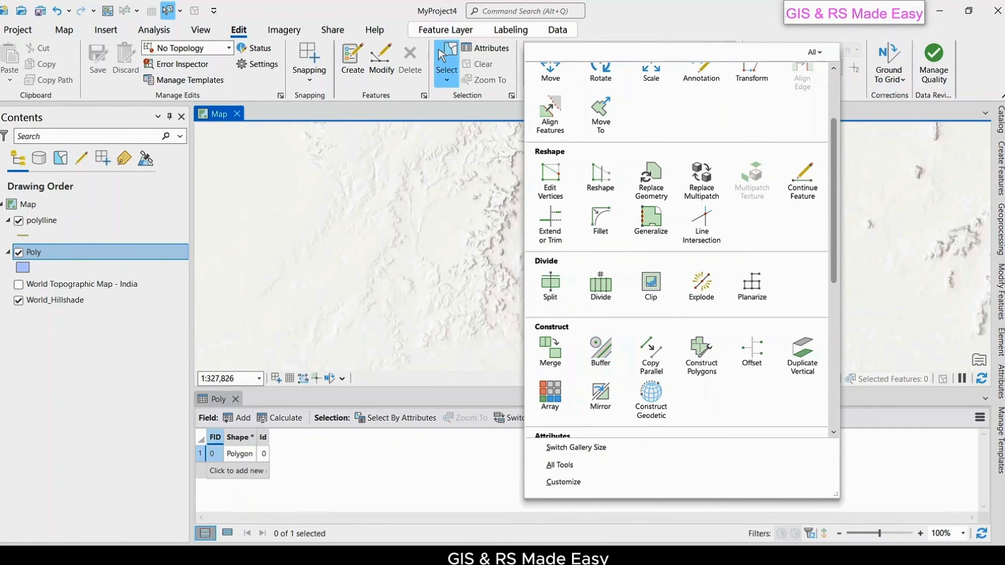
- Draw an eight-vertex Poly polygon with a narrow spike pointing east in the empty map area, and finish it
{"action": "left_click", "coordinate": [352, 59]}
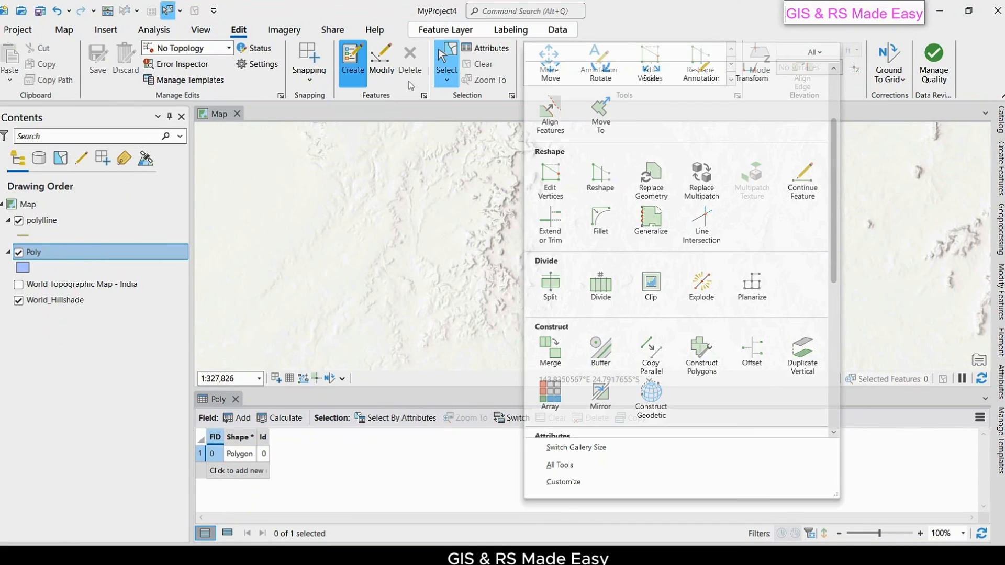
{"action": "left_click", "coordinate": [463, 197]}
{"action": "left_click", "coordinate": [417, 242]}
{"action": "left_click", "coordinate": [447, 269]}
{"action": "left_click", "coordinate": [465, 278]}
{"action": "left_click", "coordinate": [500, 288]}
{"action": "left_click", "coordinate": [516, 264]}
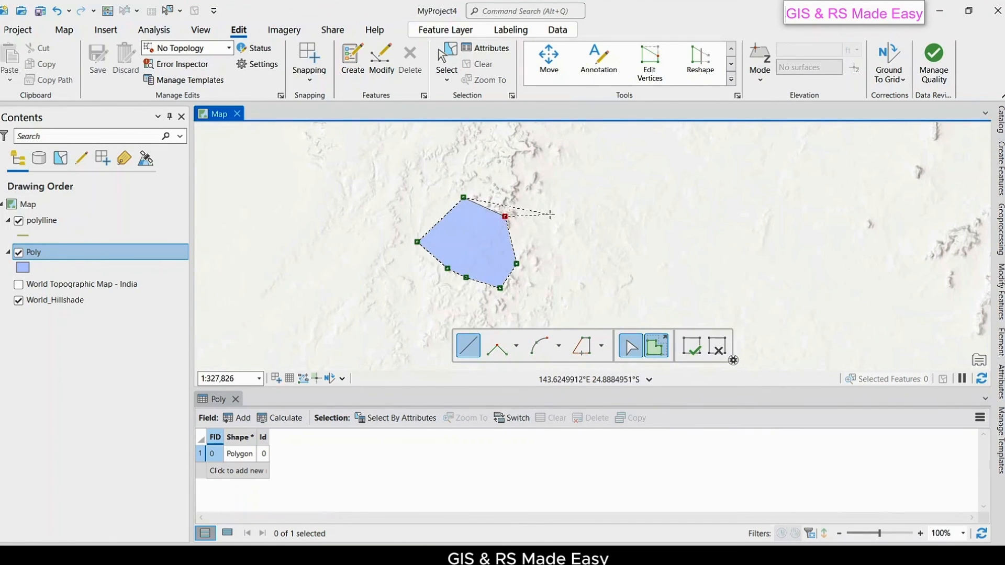
{"action": "left_click", "coordinate": [504, 216]}
{"action": "right_click", "coordinate": [529, 214]}
{"action": "left_click", "coordinate": [576, 225]}
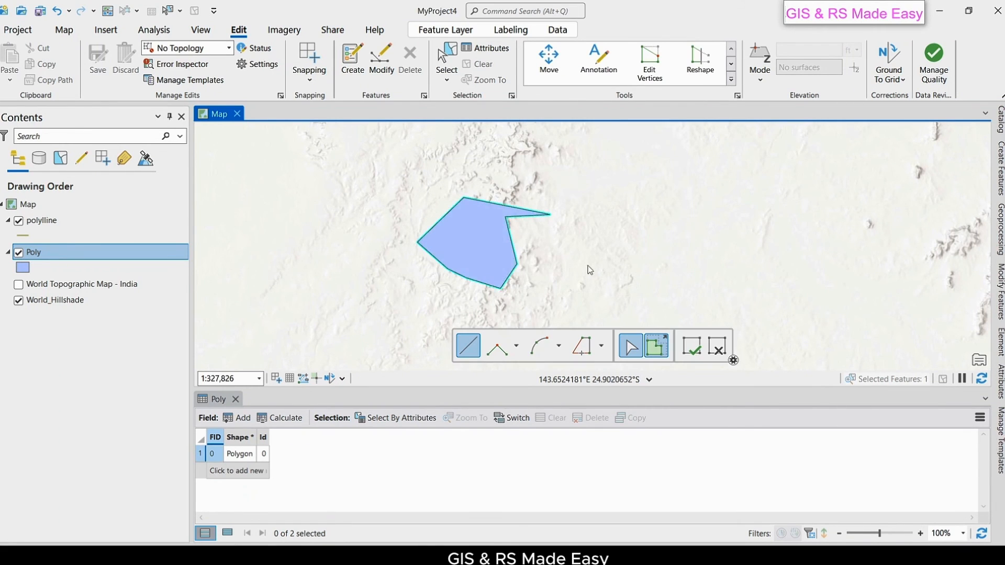
- Buffer the new polygon by 10000 ft with one dissolved ring, using the polylline template and previewing the result
{"action": "left_click", "coordinate": [731, 80]}
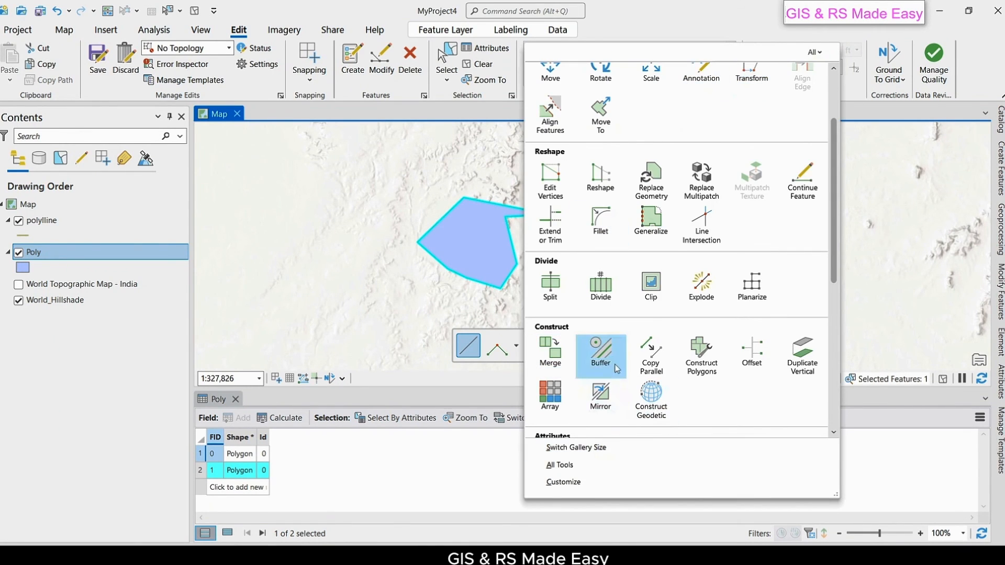
{"action": "left_click", "coordinate": [610, 361]}
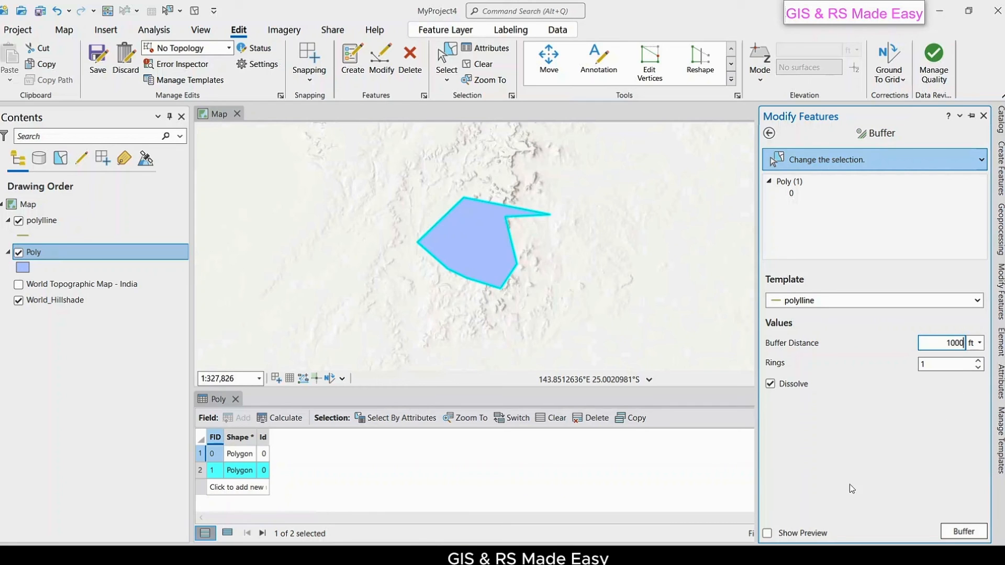
{"action": "left_click", "coordinate": [768, 534]}
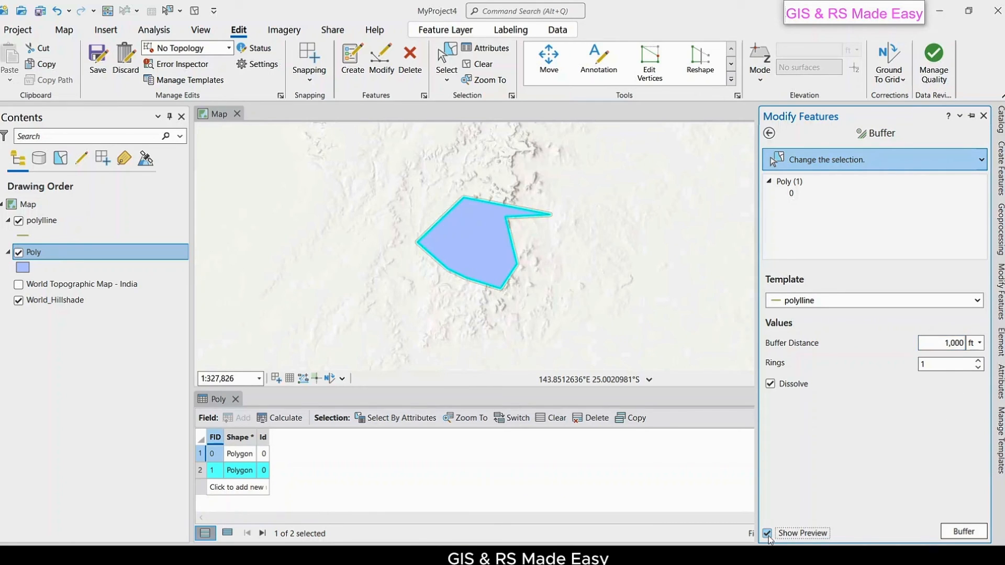
{"action": "double_click", "coordinate": [964, 342]}
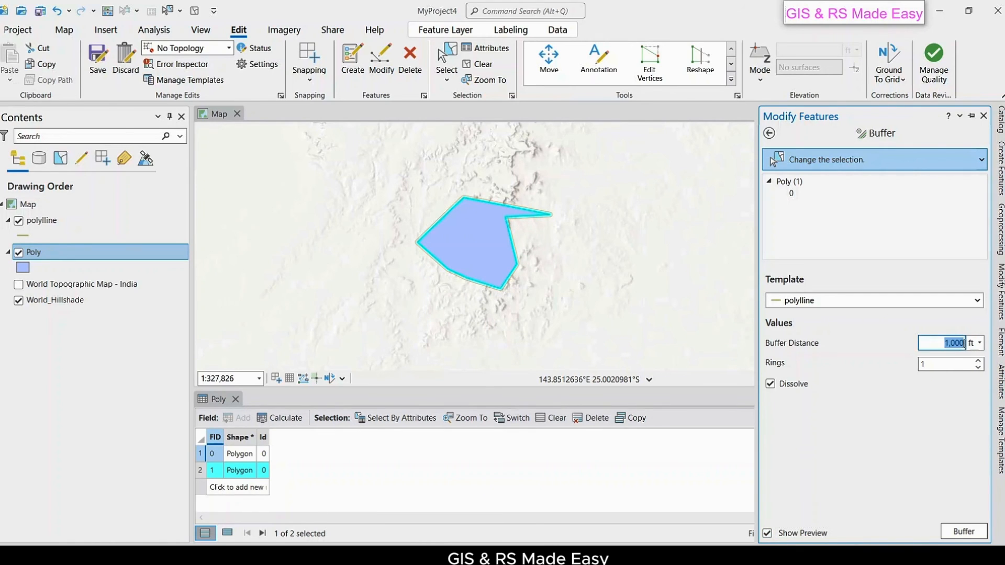
{"action": "type", "text": "0"}
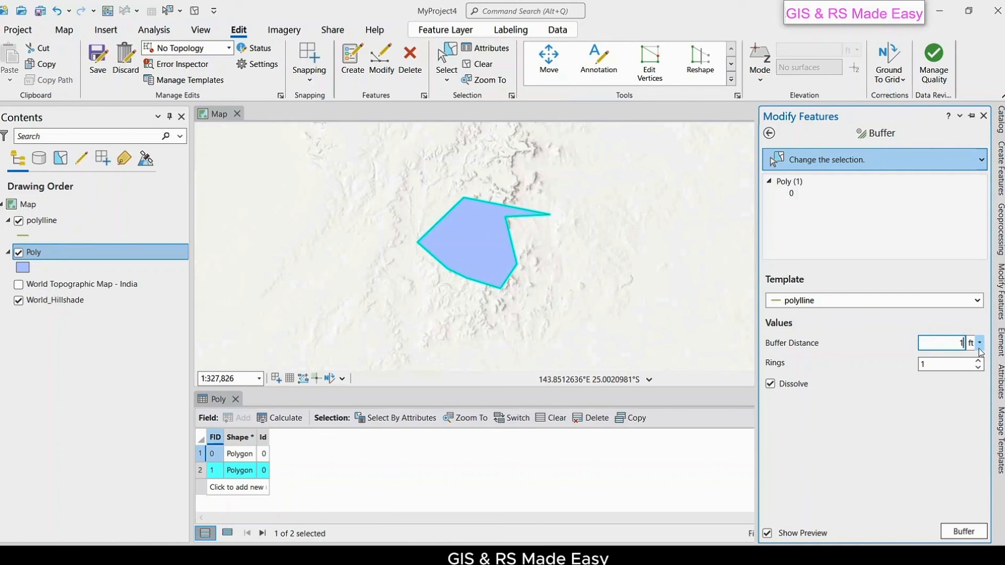
{"action": "type", "text": "0000"}
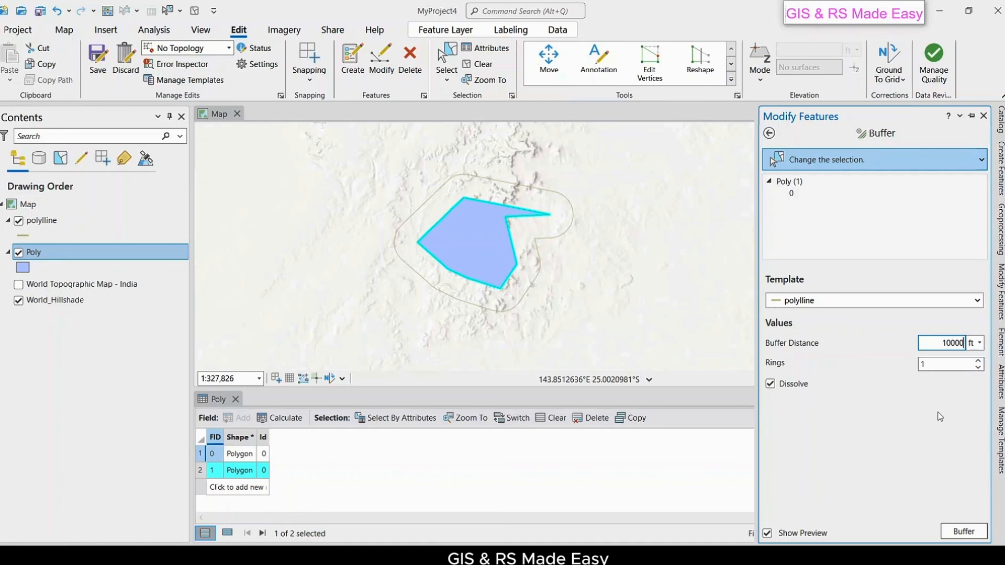
{"action": "scroll", "coordinate": [518, 289], "scroll_direction": "up", "scroll_amount": 3}
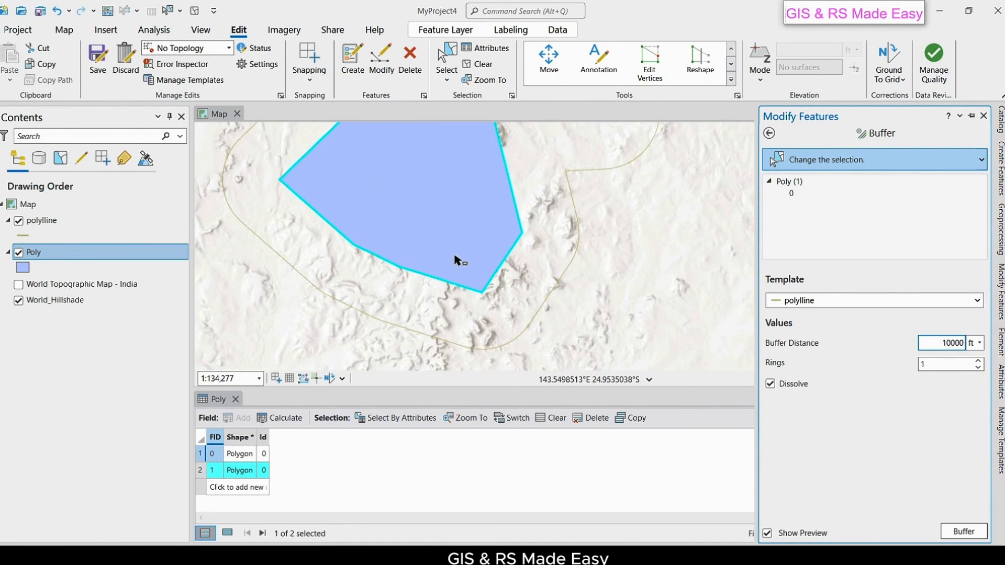
{"action": "scroll", "coordinate": [456, 256], "scroll_direction": "up", "scroll_amount": 1}
{"action": "scroll", "coordinate": [556, 241], "scroll_direction": "down", "scroll_amount": 4}
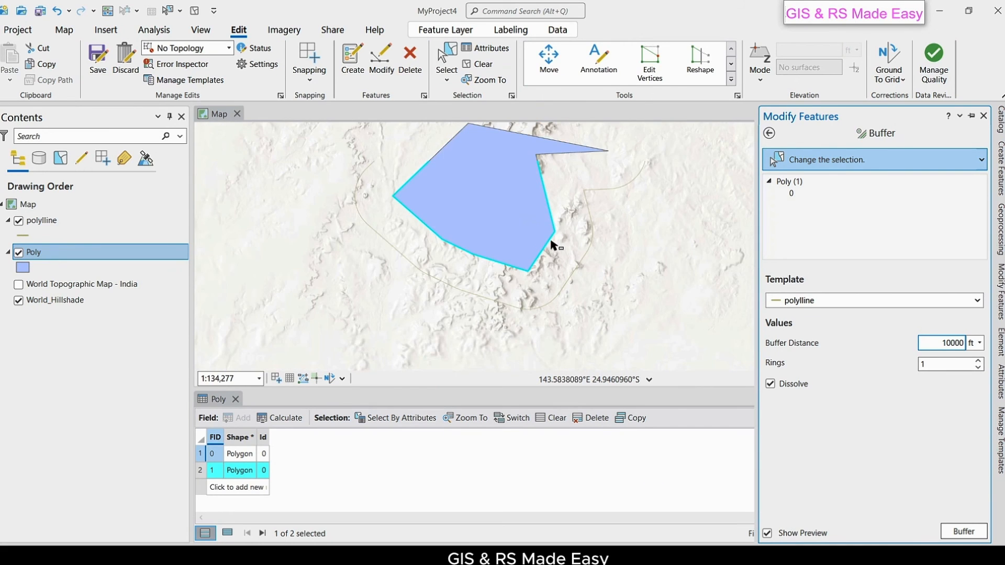
{"action": "scroll", "coordinate": [518, 229], "scroll_direction": "up", "scroll_amount": 2}
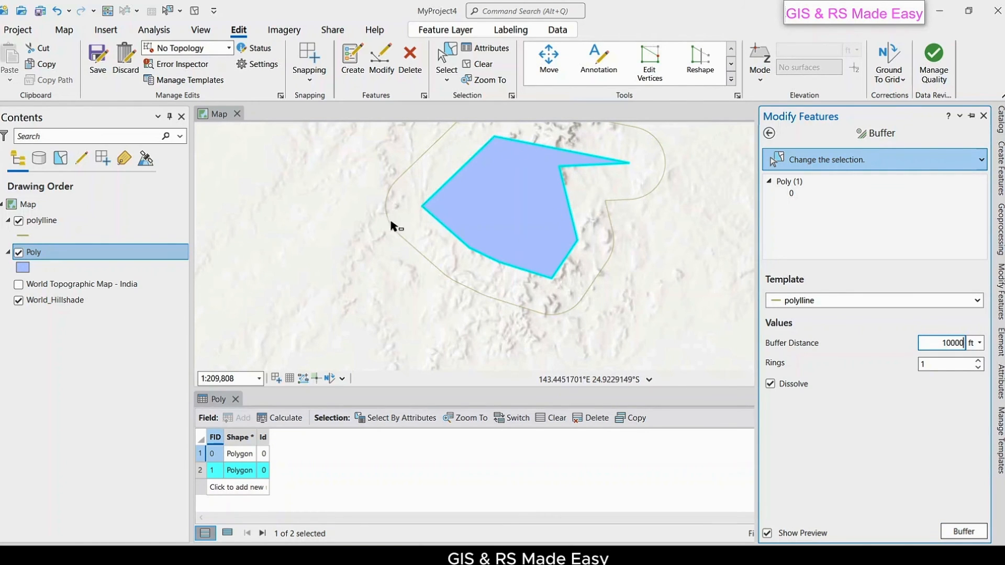
{"action": "left_click", "coordinate": [964, 532]}
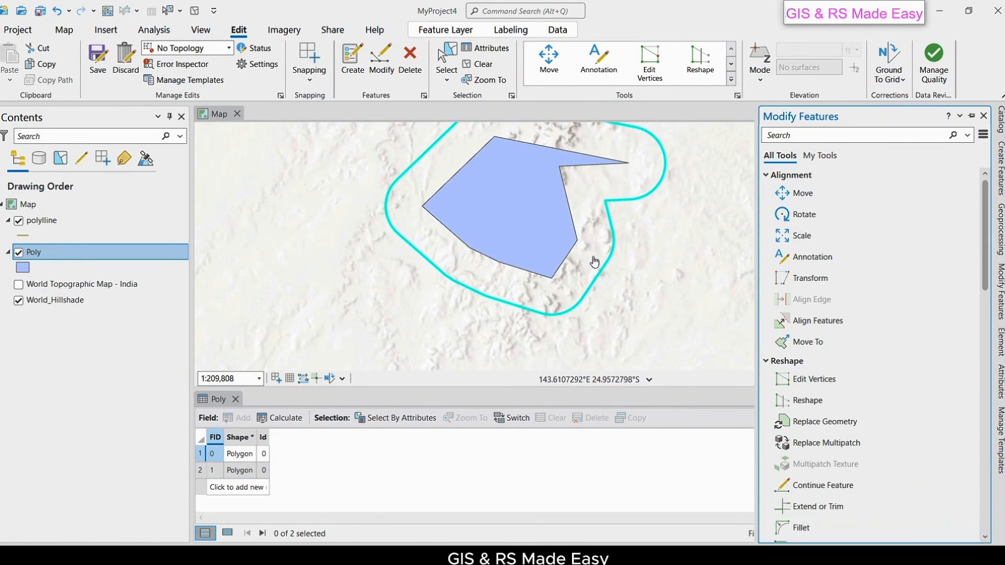
- Start a buffer of the selected outline line around the polygon, with Poly as the output template
{"action": "left_click_drag", "start_coordinate": [648, 254], "coordinate": [578, 278]}
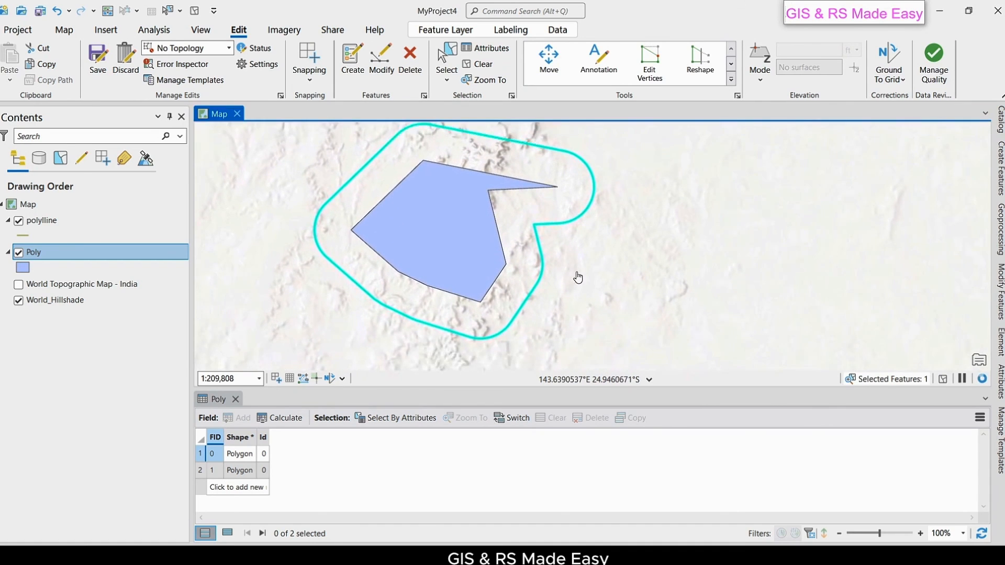
{"action": "scroll", "coordinate": [578, 277], "scroll_direction": "down", "scroll_amount": 2}
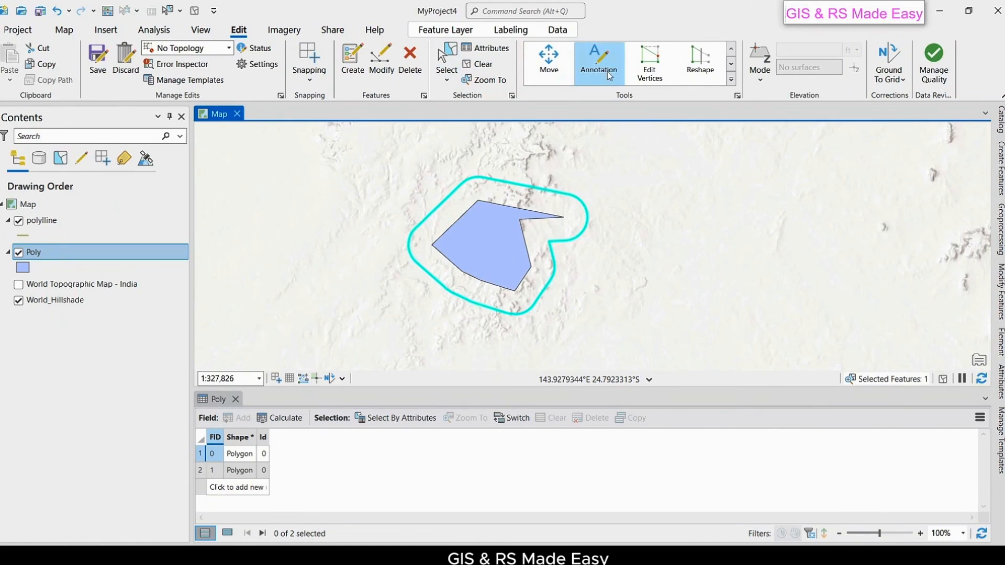
{"action": "left_click", "coordinate": [731, 80]}
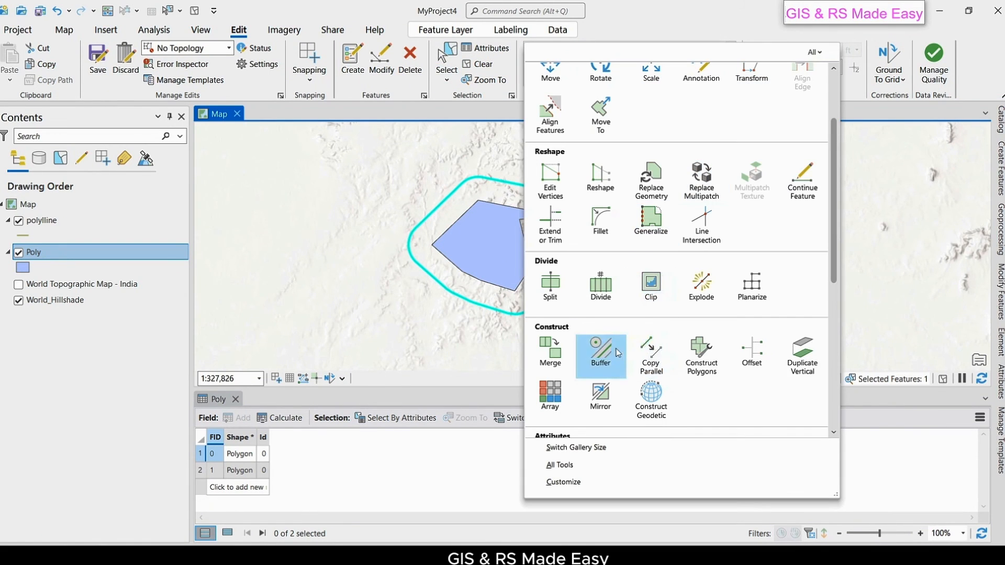
{"action": "left_click", "coordinate": [607, 350]}
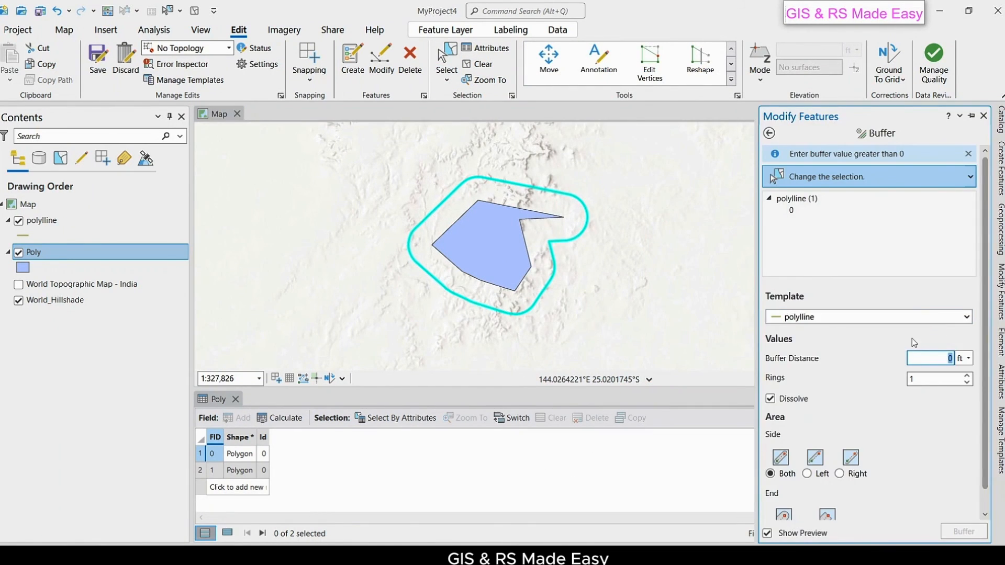
{"action": "left_click", "coordinate": [965, 318]}
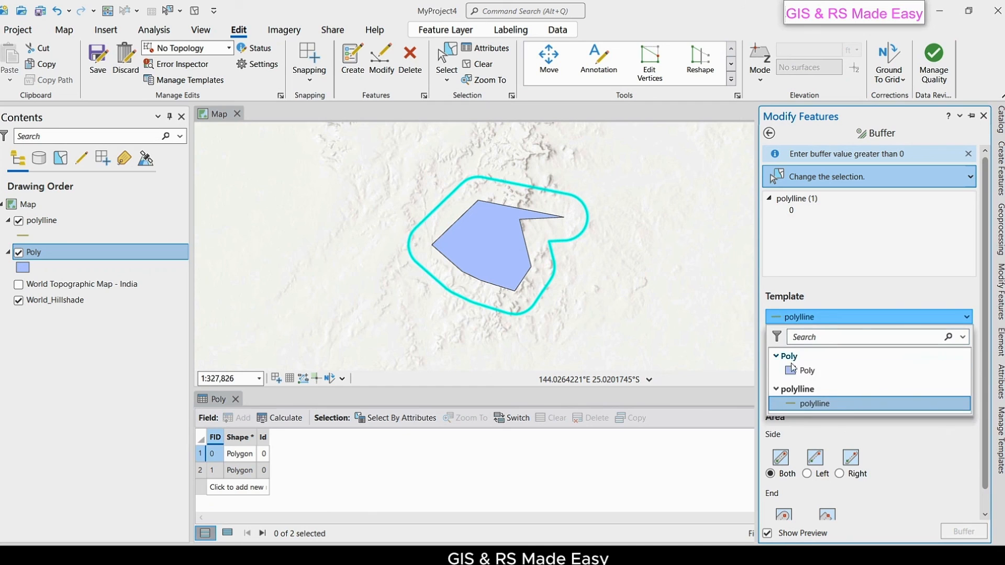
{"action": "left_click", "coordinate": [827, 375]}
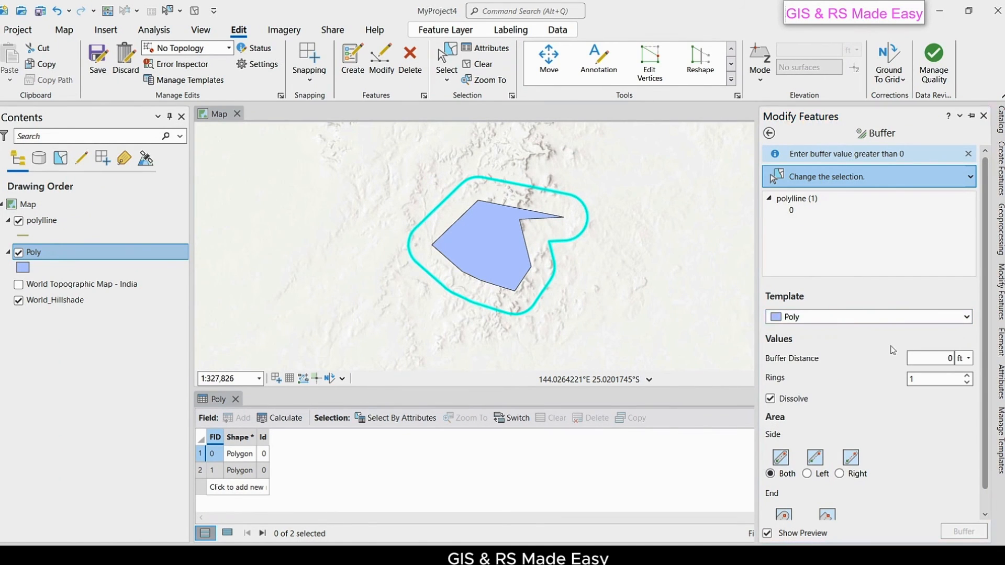
- Buffer the outline line by 2000 ft on both sides with round ends, and save the edits
{"action": "double_click", "coordinate": [920, 361]}
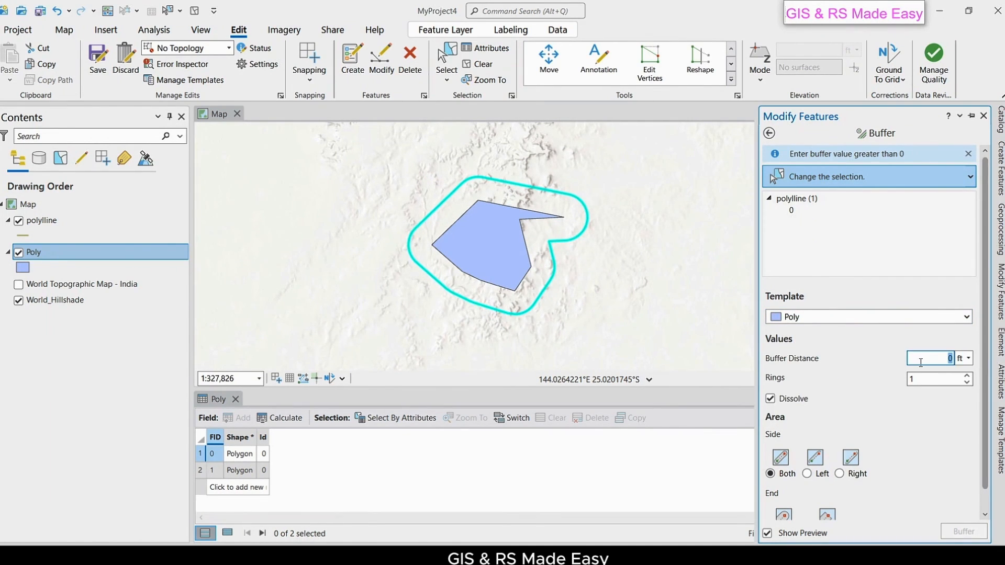
{"action": "type", "text": "1000"}
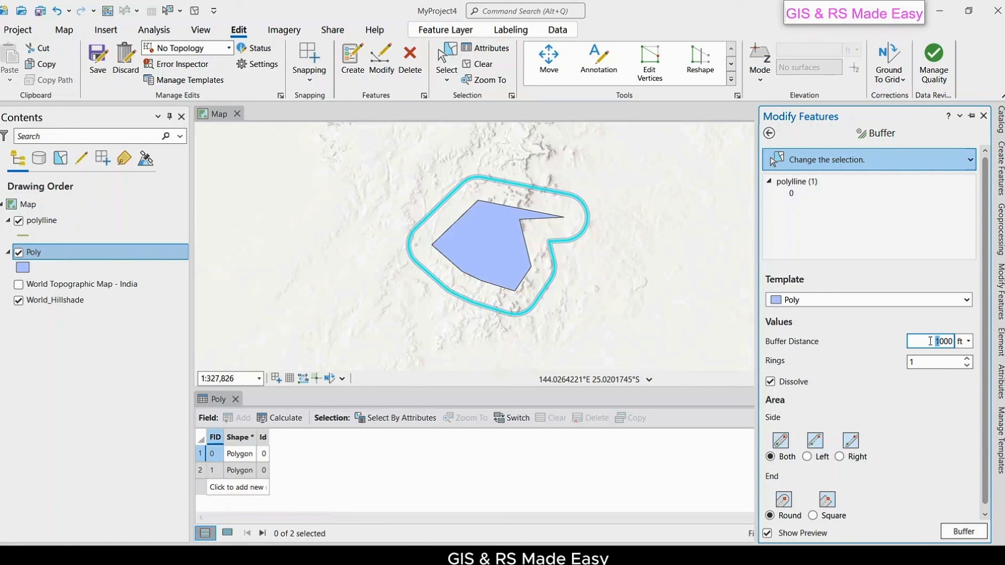
{"action": "type", "text": "52000"}
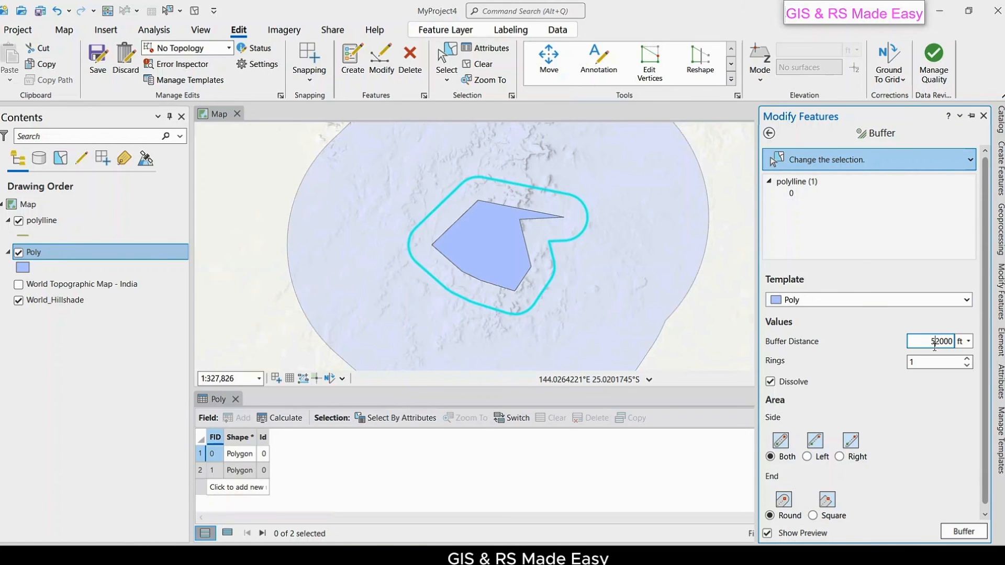
{"action": "key", "text": "BackSpace"}
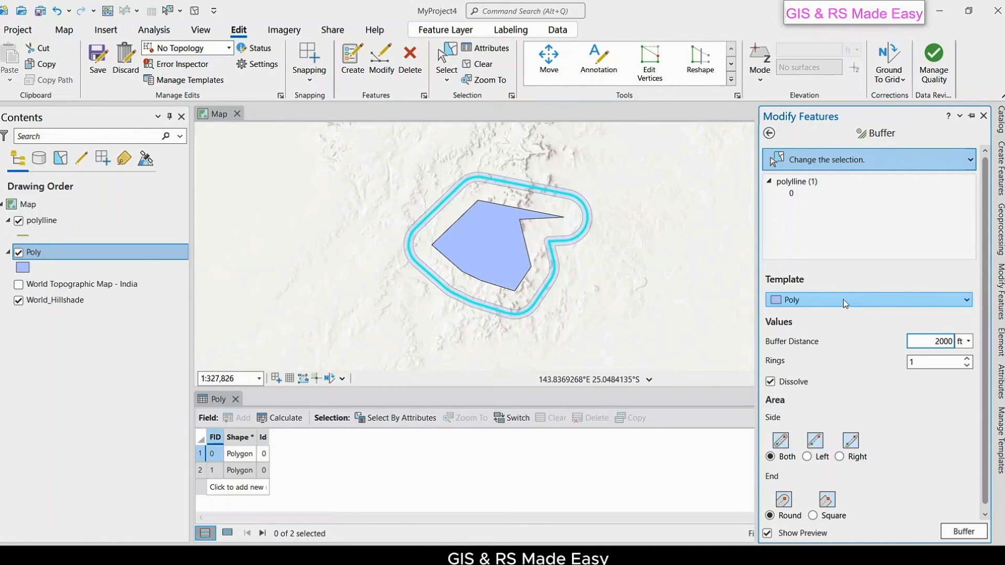
{"action": "scroll", "coordinate": [891, 418], "scroll_direction": "down", "scroll_amount": 1}
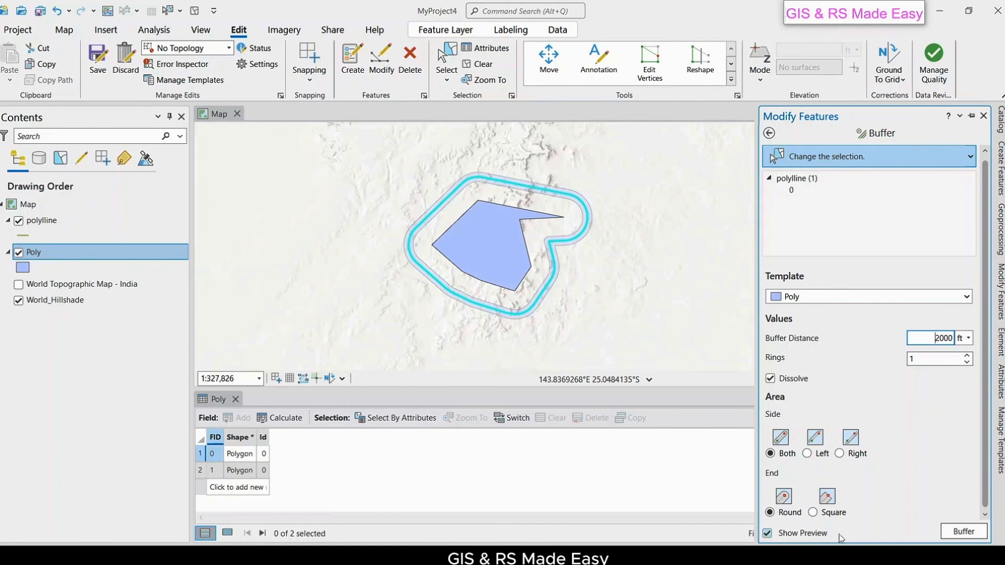
{"action": "left_click", "coordinate": [963, 532]}
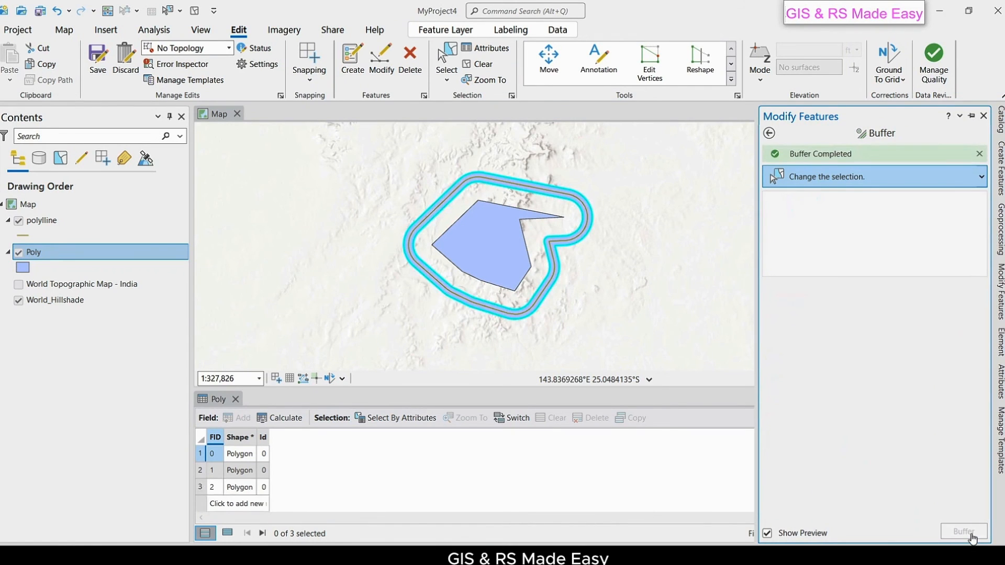
{"action": "scroll", "coordinate": [554, 296], "scroll_direction": "up", "scroll_amount": 3}
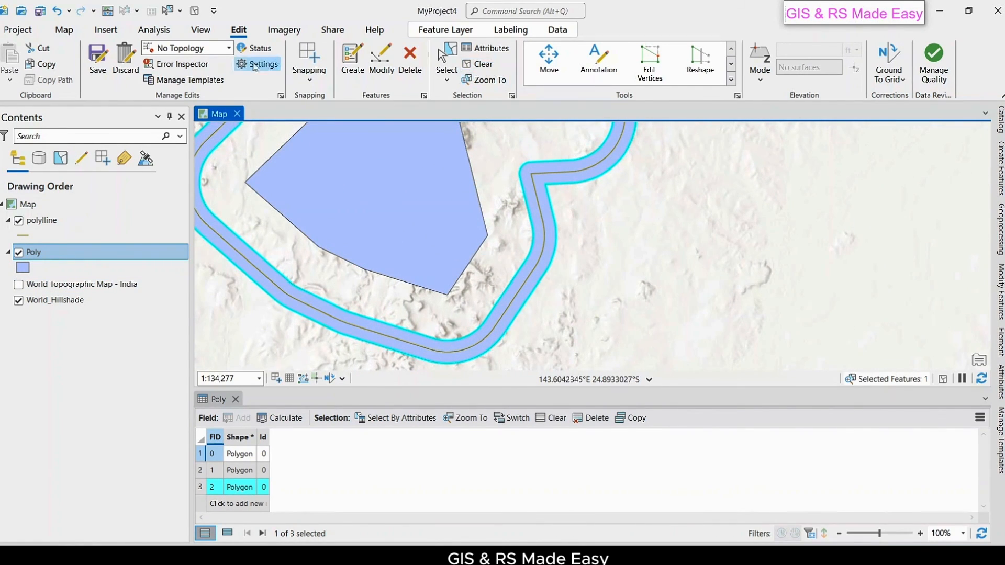
{"action": "left_click", "coordinate": [124, 68]}
- Move the ring-shaped buffer polygon eastward away from the outline line, and save the edits
{"action": "left_click", "coordinate": [438, 49]}
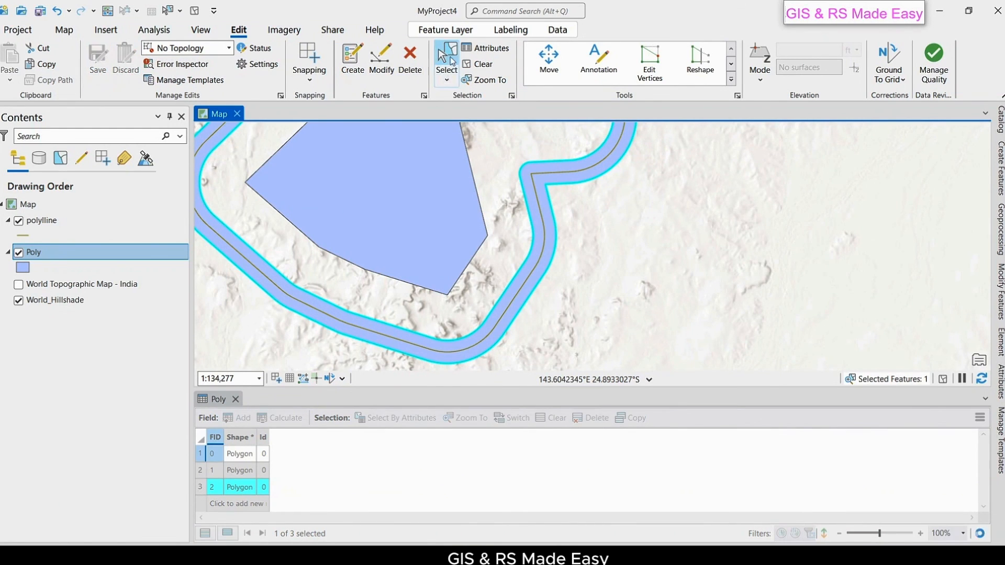
{"action": "left_click", "coordinate": [602, 200]}
{"action": "left_click", "coordinate": [578, 180]}
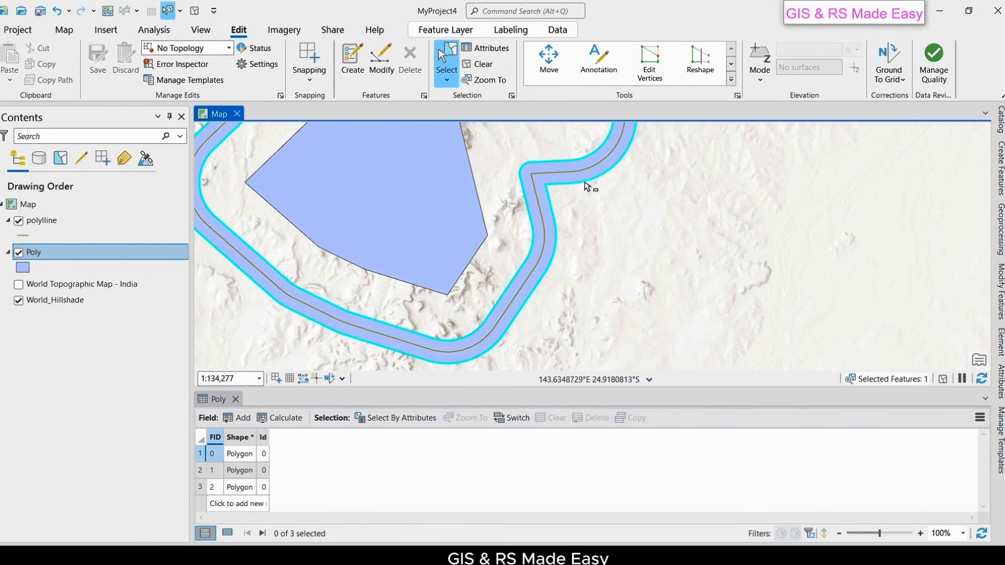
{"action": "left_click_drag", "start_coordinate": [576, 179], "coordinate": [750, 241]}
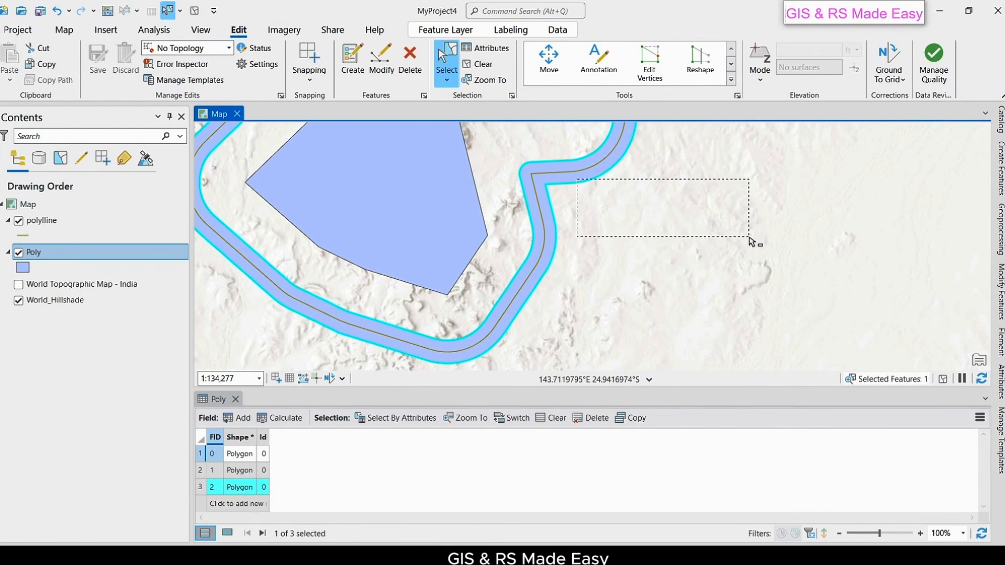
{"action": "left_click", "coordinate": [549, 56]}
{"action": "left_click_drag", "start_coordinate": [574, 175], "coordinate": [737, 174]}
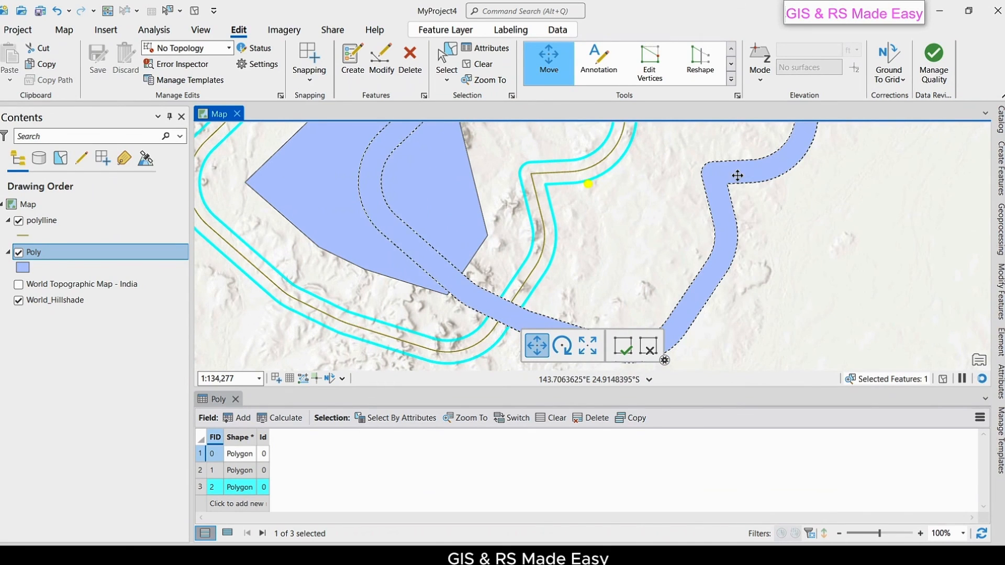
{"action": "left_click", "coordinate": [622, 346]}
{"action": "scroll", "coordinate": [602, 260], "scroll_direction": "down", "scroll_amount": 3}
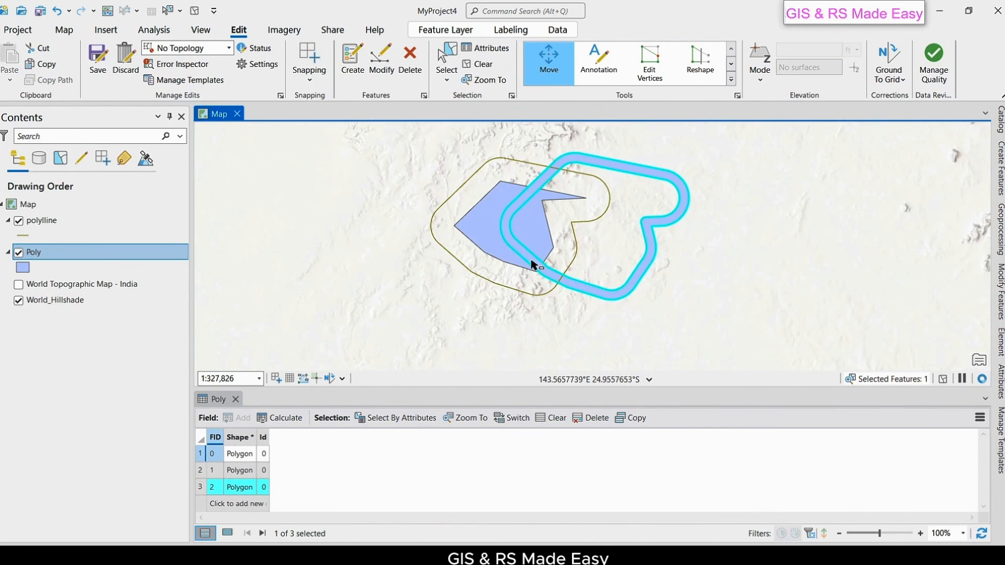
{"action": "left_click_drag", "start_coordinate": [531, 262], "coordinate": [821, 231]}
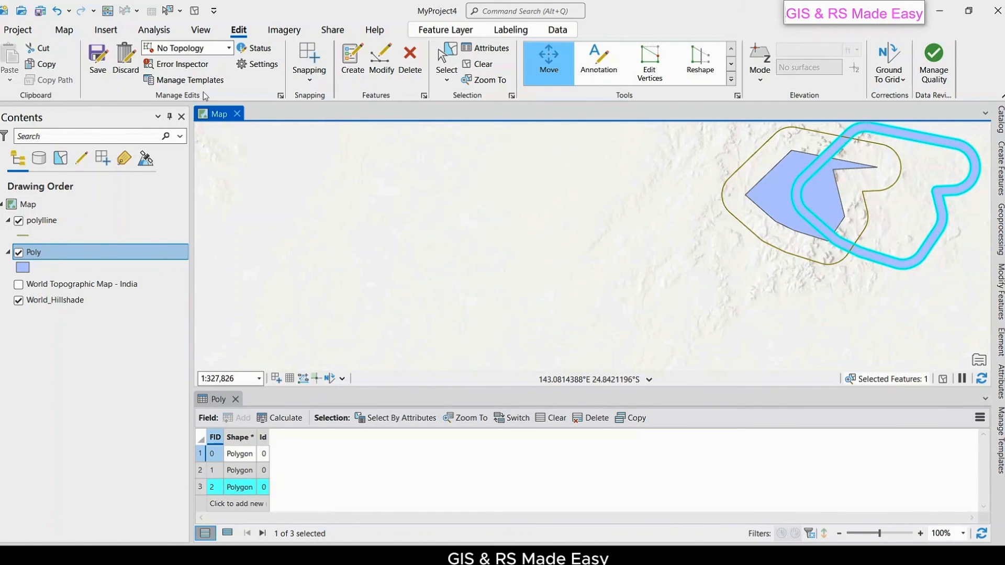
{"action": "left_click", "coordinate": [99, 82]}
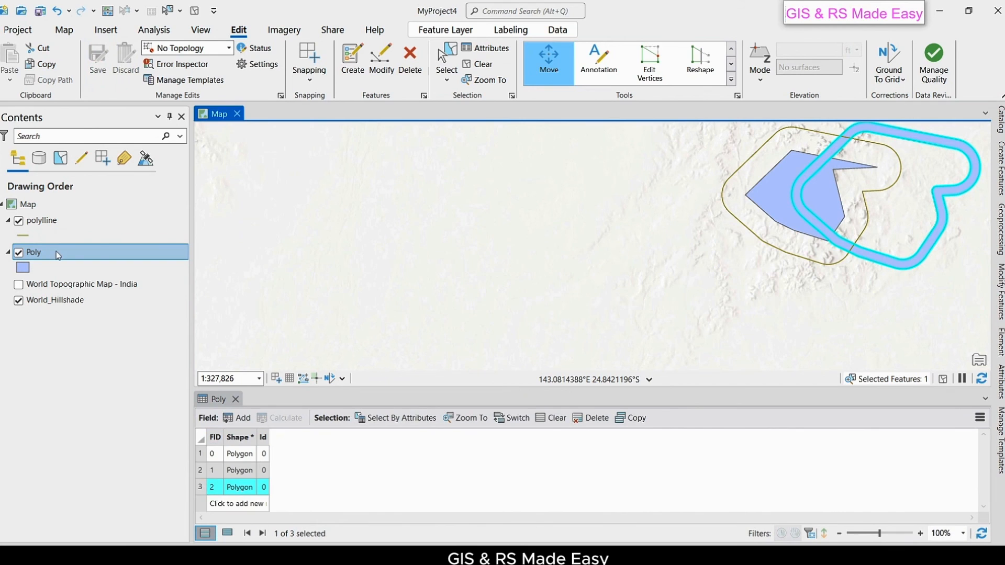
- Move the solid Poly polygon westward, clear of the outline line and the ring-shaped buffer
{"action": "left_click", "coordinate": [780, 209]}
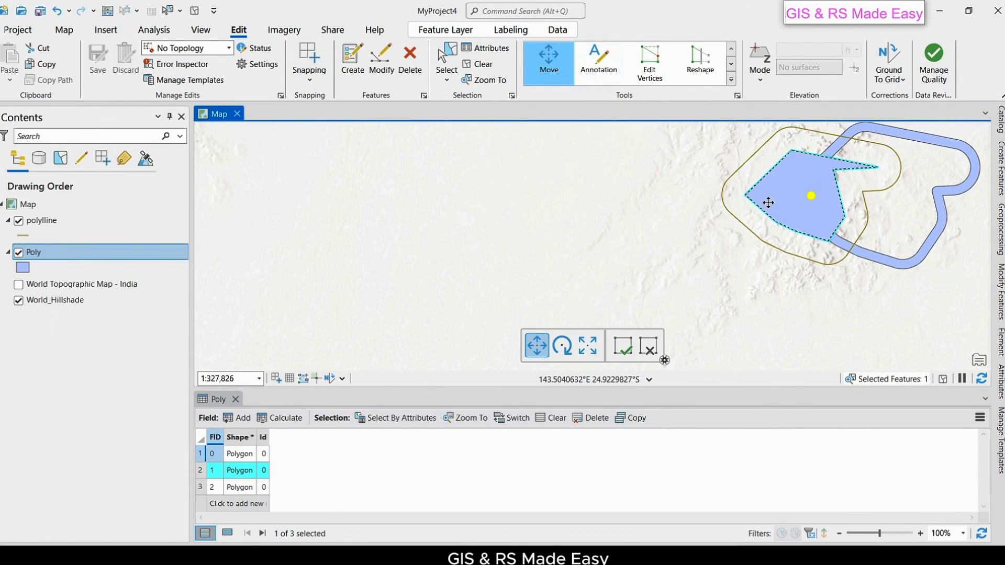
{"action": "left_click_drag", "start_coordinate": [777, 200], "coordinate": [426, 228]}
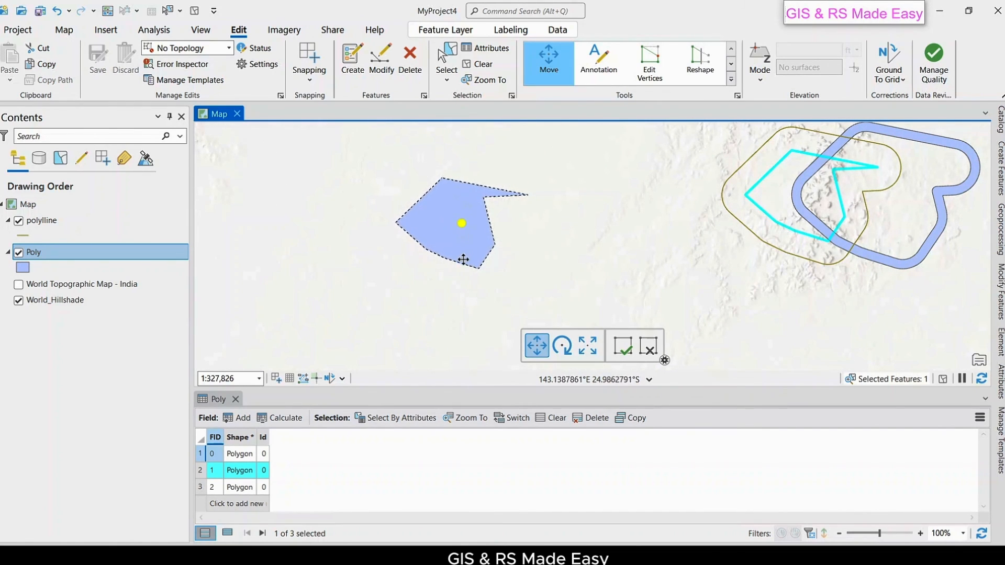
{"action": "left_click", "coordinate": [627, 349]}
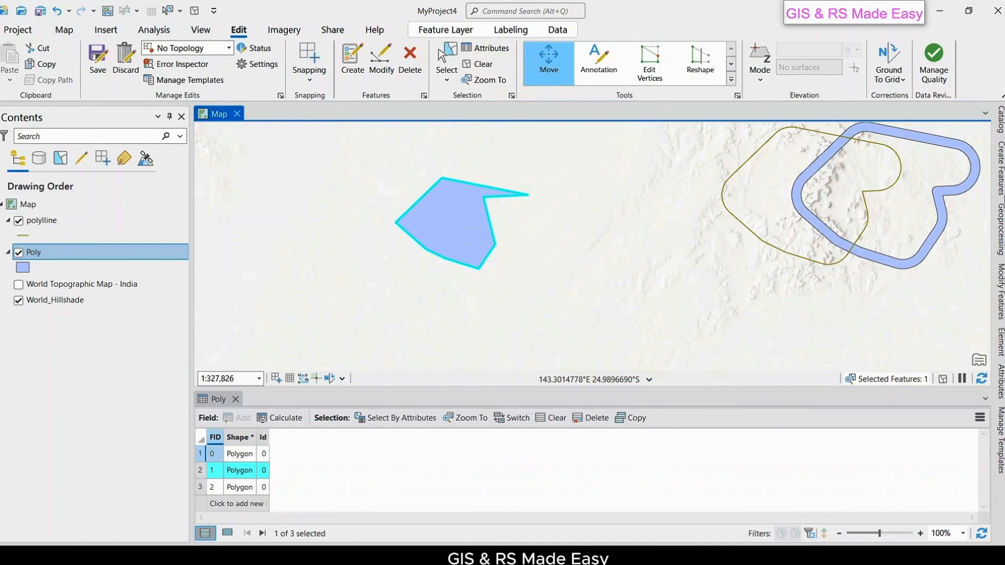
- Buffer the moved polygon by 10000 ft with one dissolved ring, using the Poly template
{"action": "left_click", "coordinate": [731, 79]}
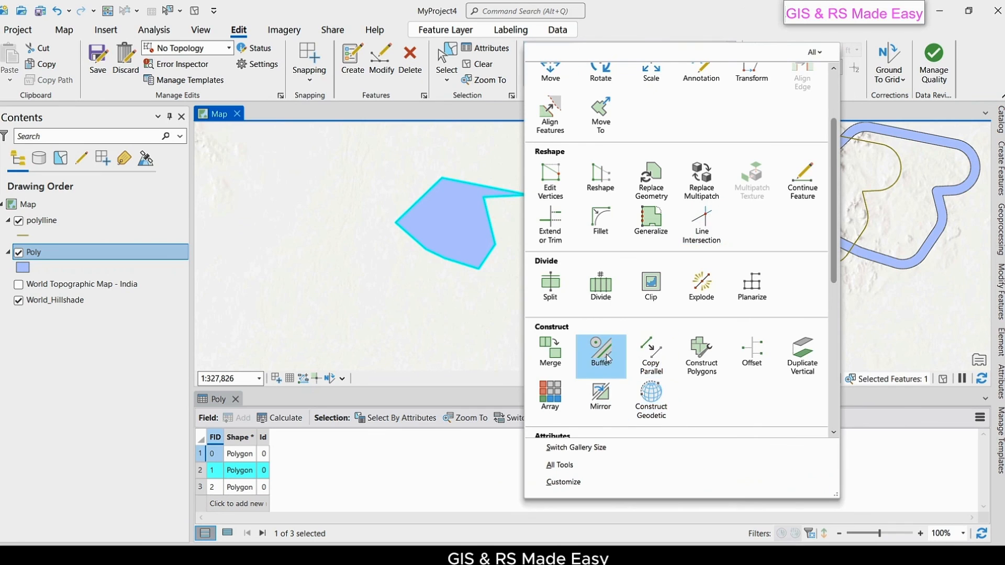
{"action": "left_click", "coordinate": [602, 356]}
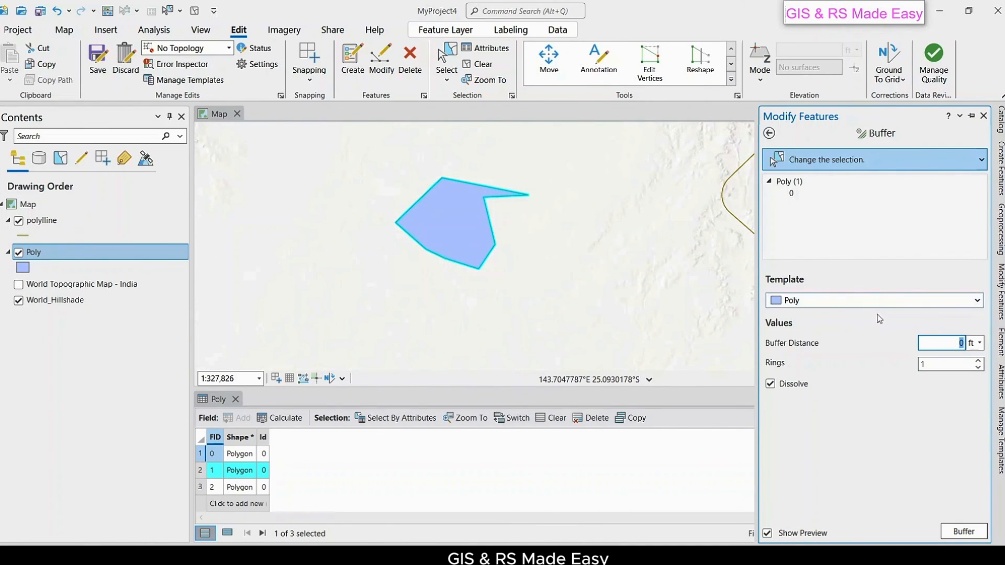
{"action": "double_click", "coordinate": [957, 343]}
{"action": "type", "text": "1000"}
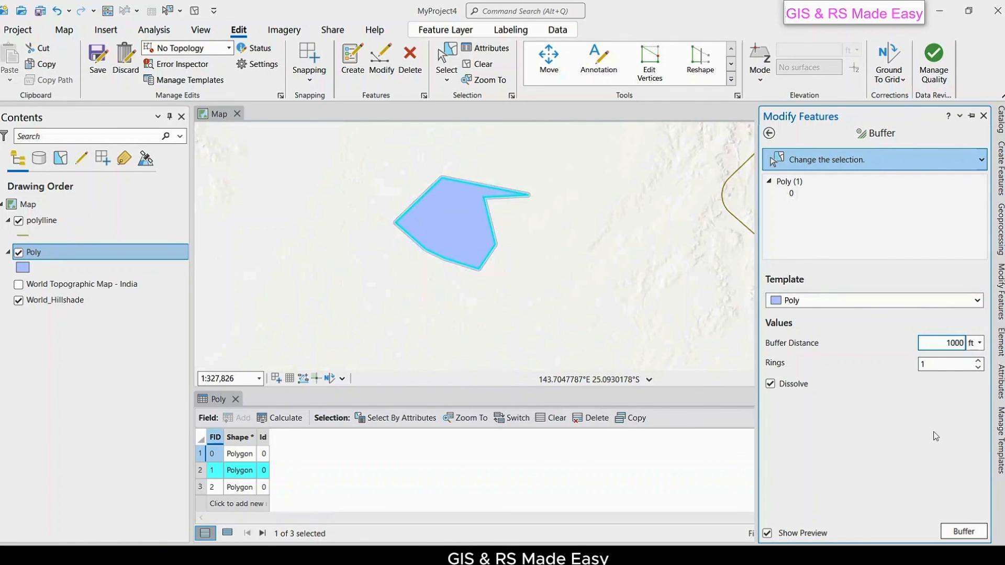
{"action": "type", "text": "0"}
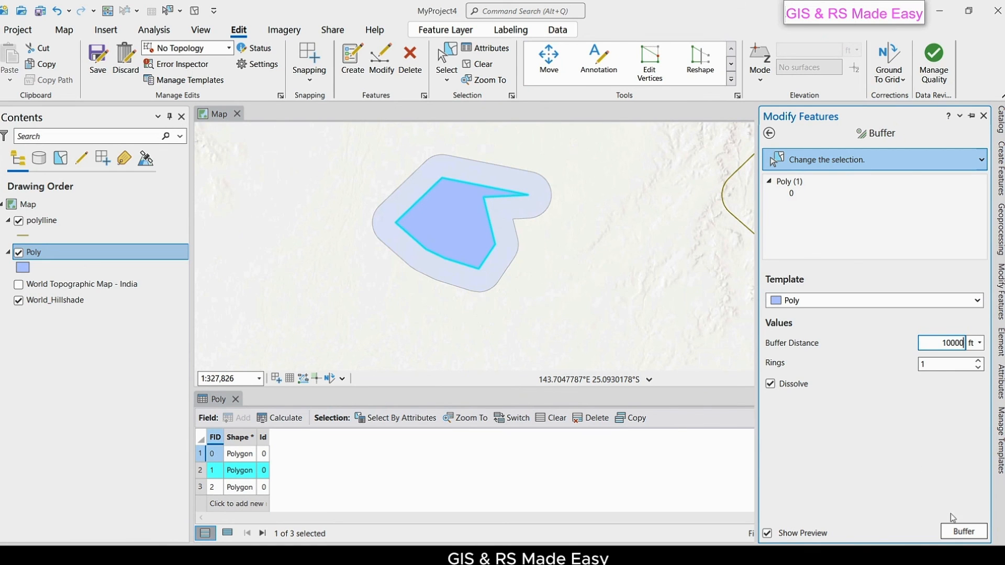
{"action": "left_click", "coordinate": [964, 532]}
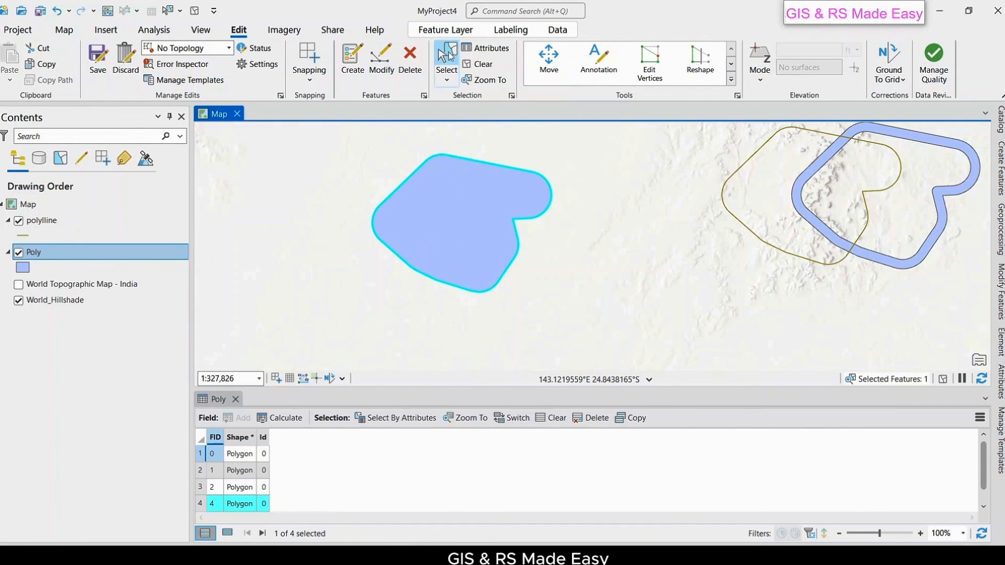
- Move the new buffer polygon southeast, clear of the original polygon, and save the edits
{"action": "left_click", "coordinate": [548, 59]}
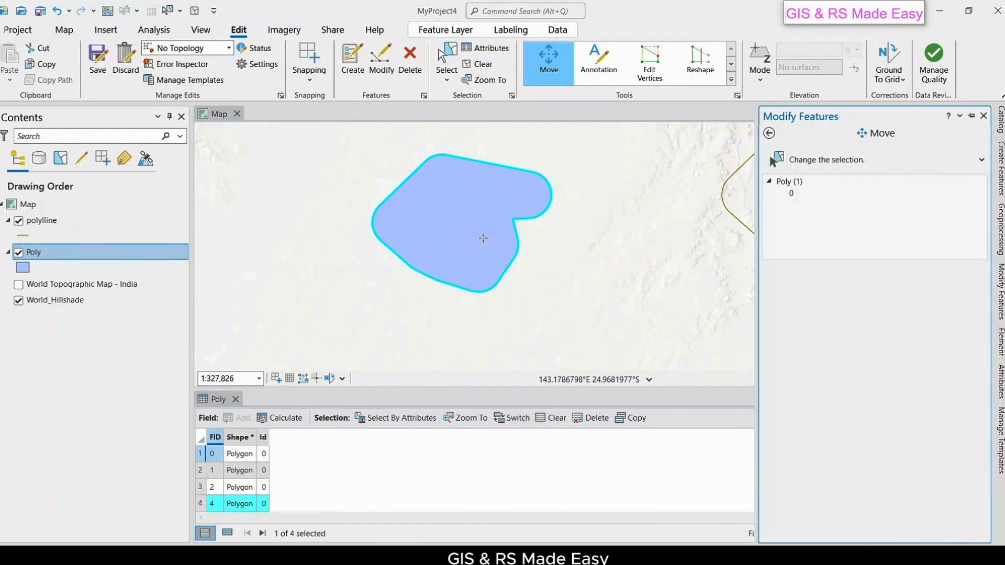
{"action": "left_click", "coordinate": [461, 224]}
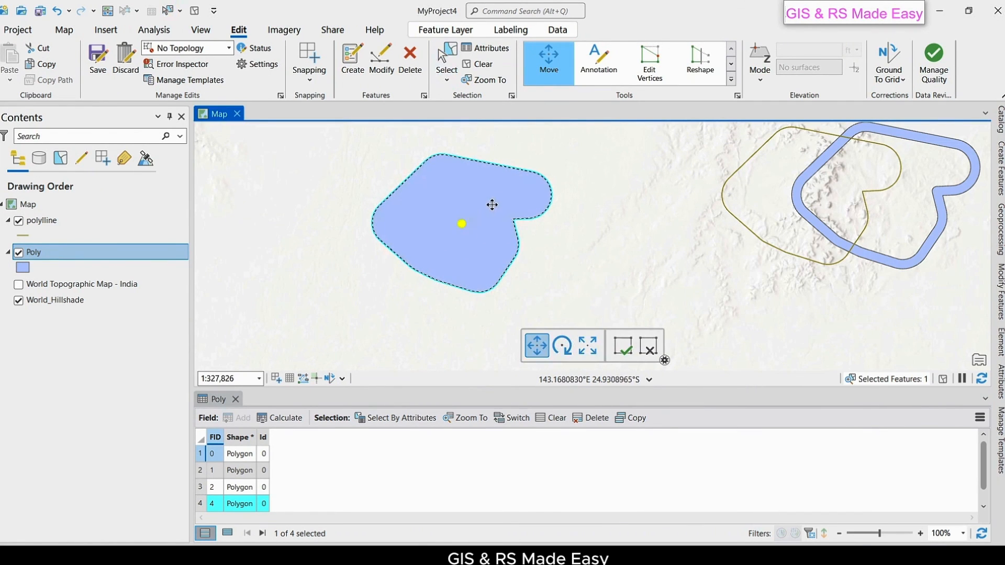
{"action": "left_click_drag", "start_coordinate": [547, 195], "coordinate": [675, 227]}
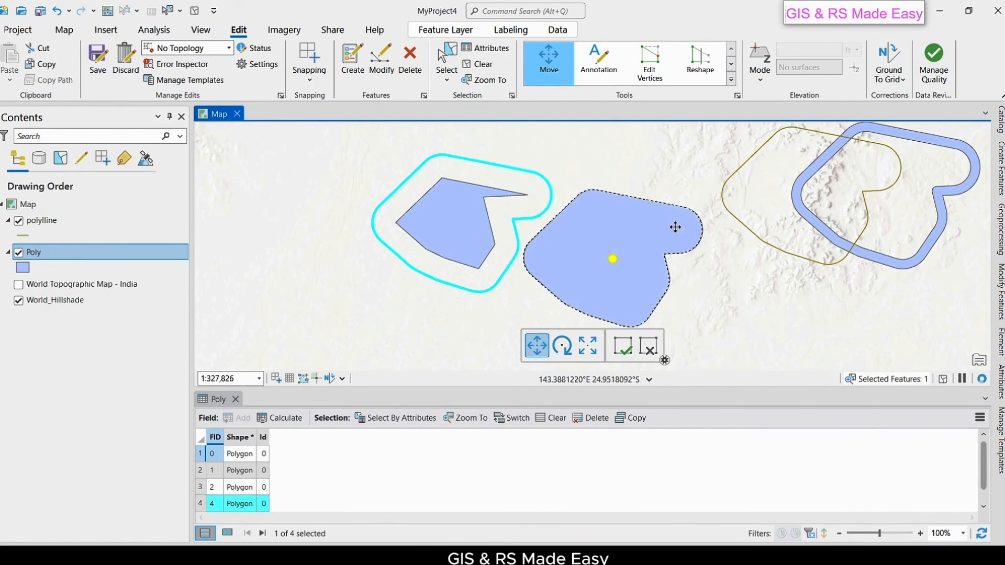
{"action": "left_click", "coordinate": [622, 345]}
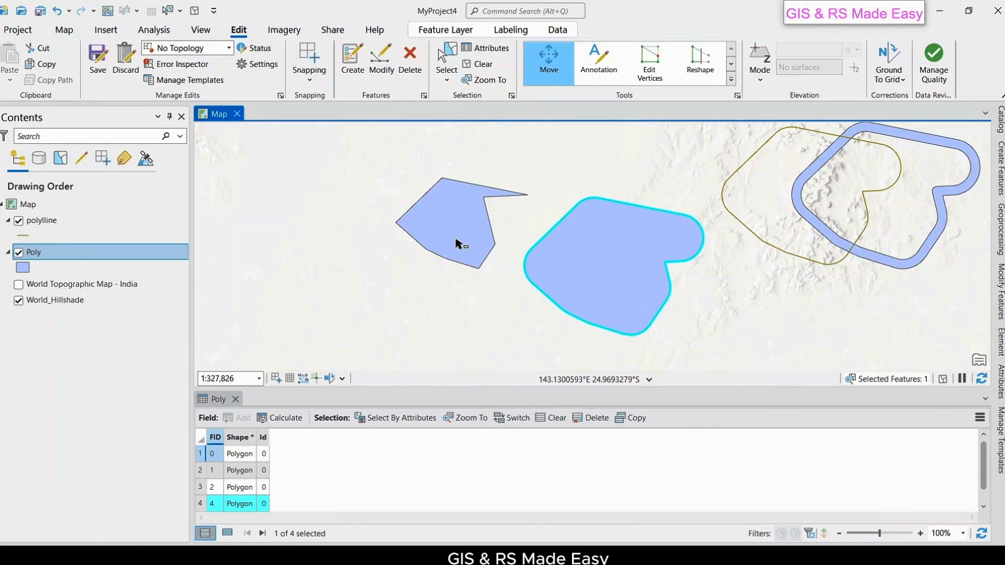
{"action": "left_click", "coordinate": [98, 62]}
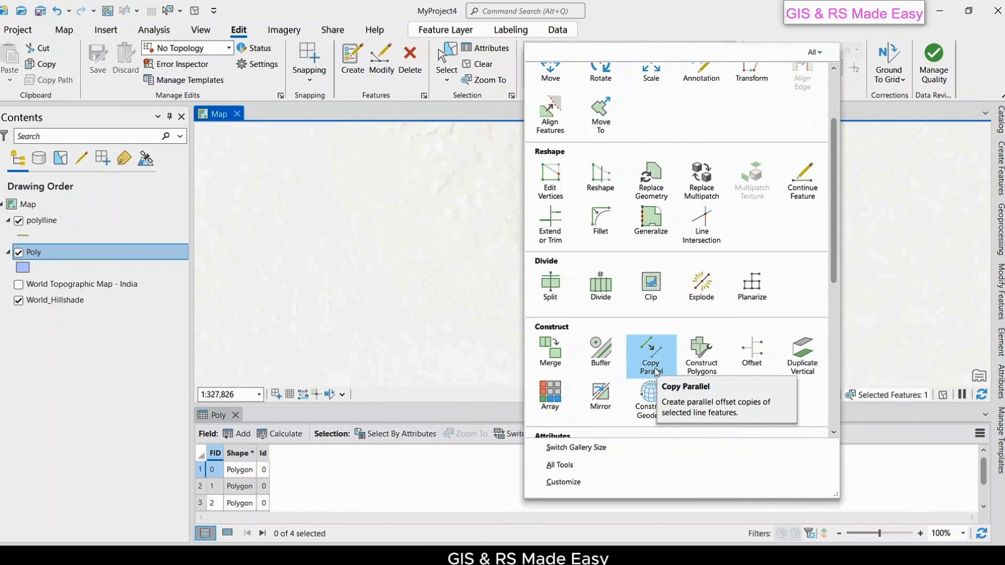
- Draw a straight, nearly vertical two-point line in an empty map area with the polylline template
{"action": "left_click", "coordinate": [50, 222]}
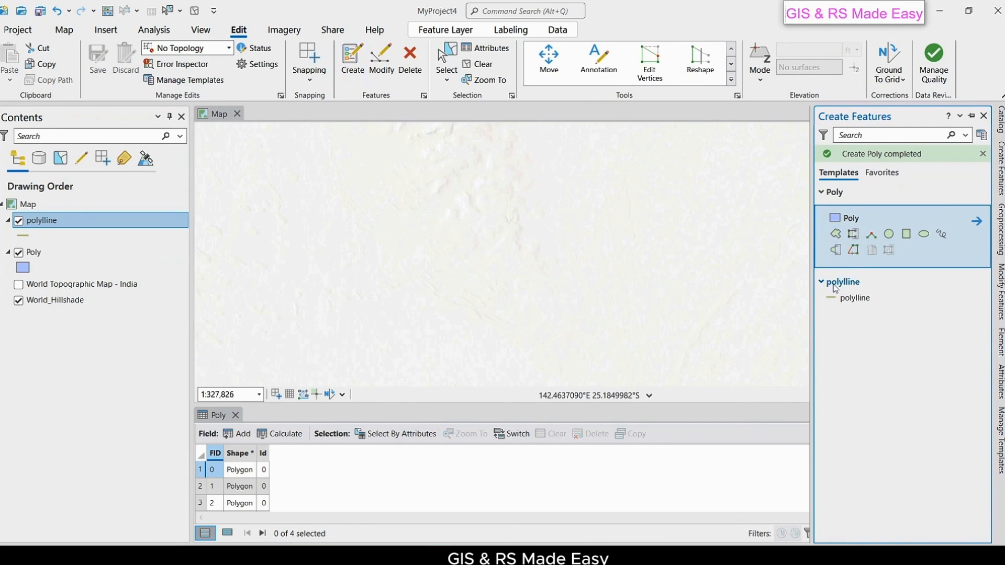
{"action": "left_click", "coordinate": [850, 297]}
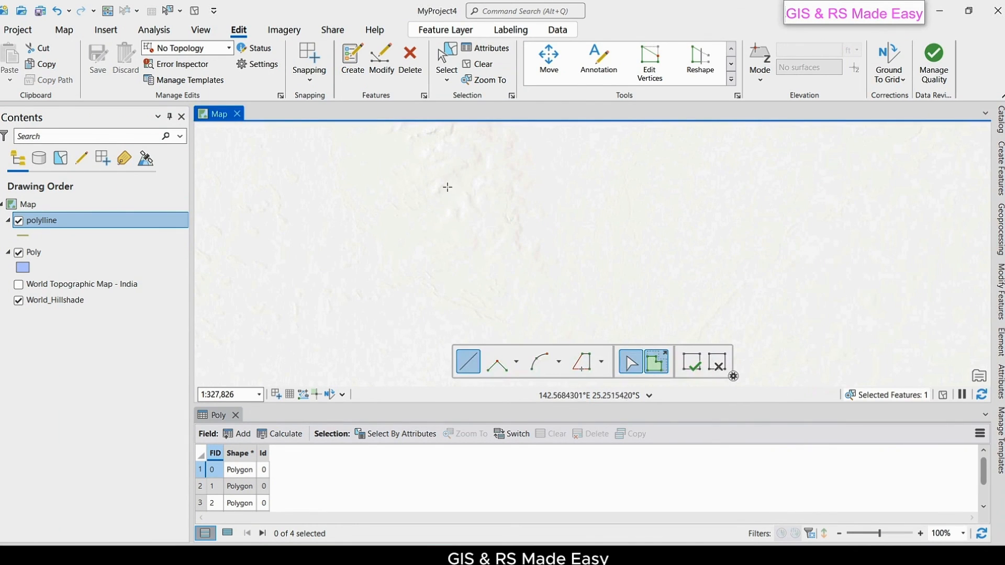
{"action": "left_click", "coordinate": [456, 182]}
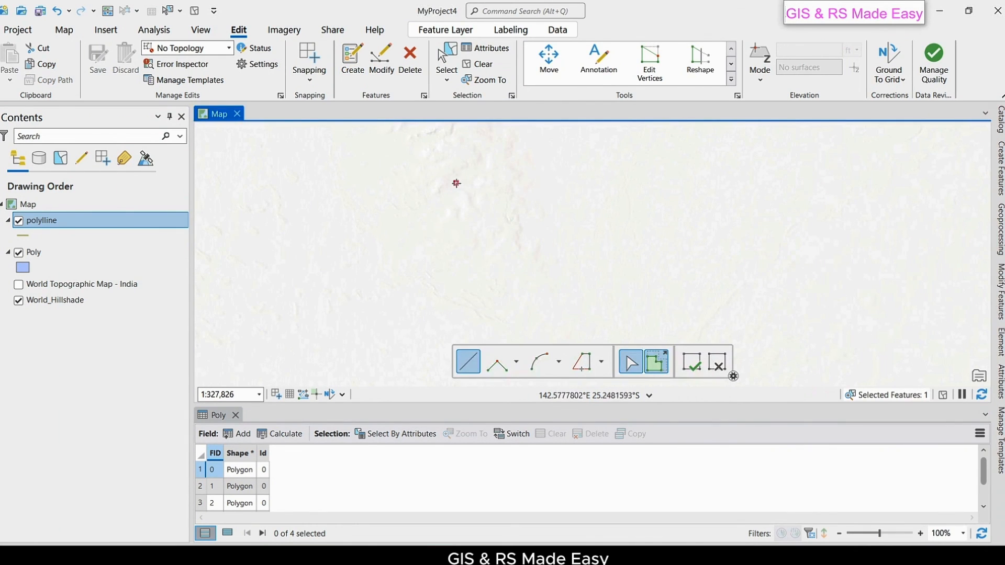
{"action": "left_click", "coordinate": [459, 299]}
{"action": "right_click", "coordinate": [461, 300]}
{"action": "left_click", "coordinate": [487, 310]}
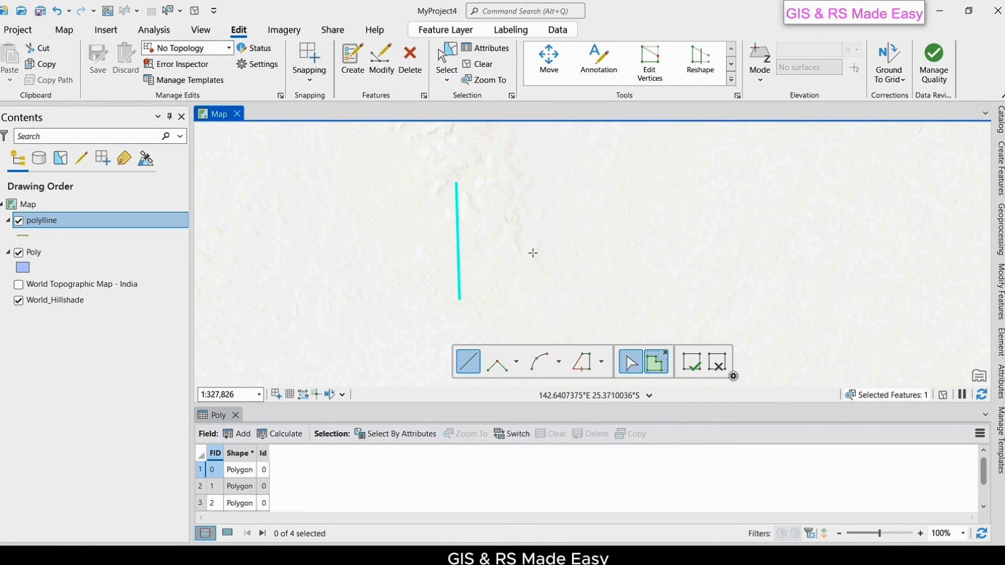
- Set up a Copy Parallel of the new line with 5 repetitions at a distance of 10000 ft
{"action": "left_click", "coordinate": [731, 80]}
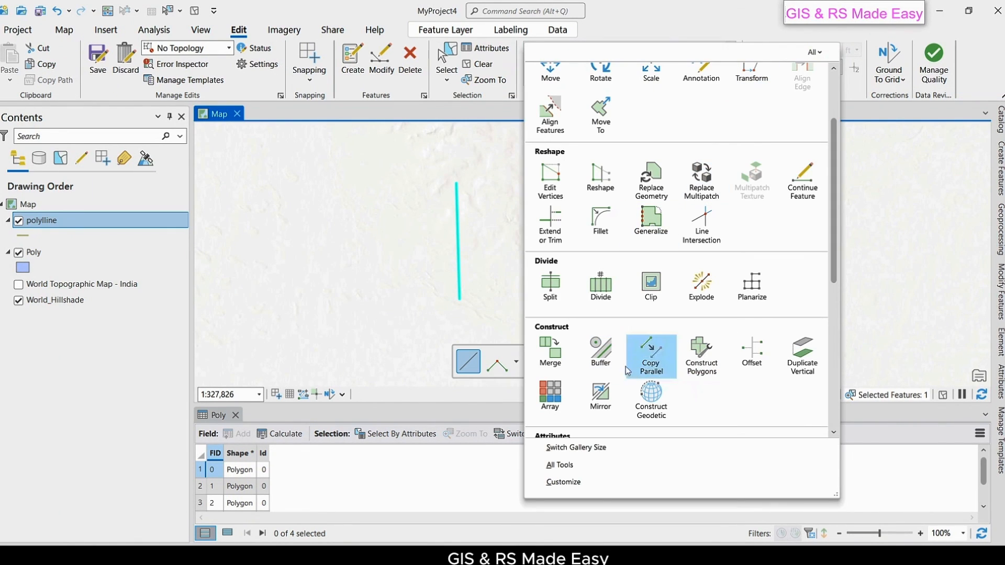
{"action": "left_click", "coordinate": [655, 360]}
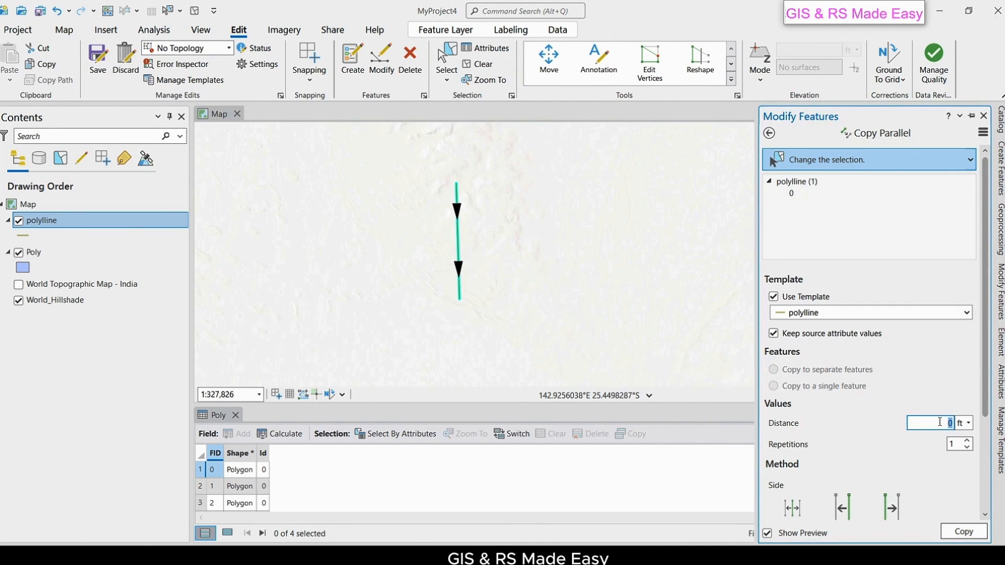
{"action": "scroll", "coordinate": [824, 420], "scroll_direction": "down", "scroll_amount": 1}
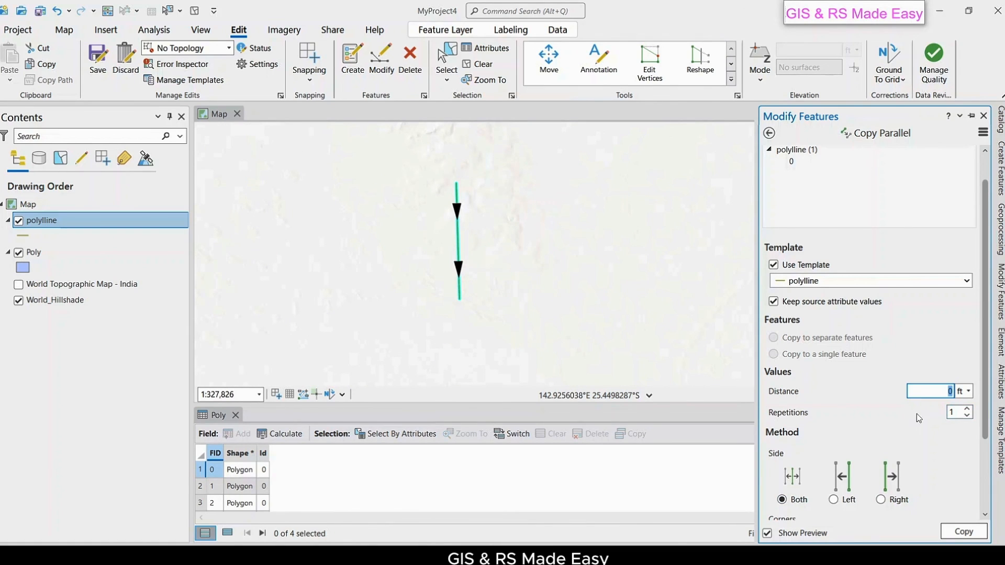
{"action": "double_click", "coordinate": [951, 413]}
{"action": "type", "text": "5"}
{"action": "double_click", "coordinate": [936, 394]}
{"action": "type", "text": "1000"}
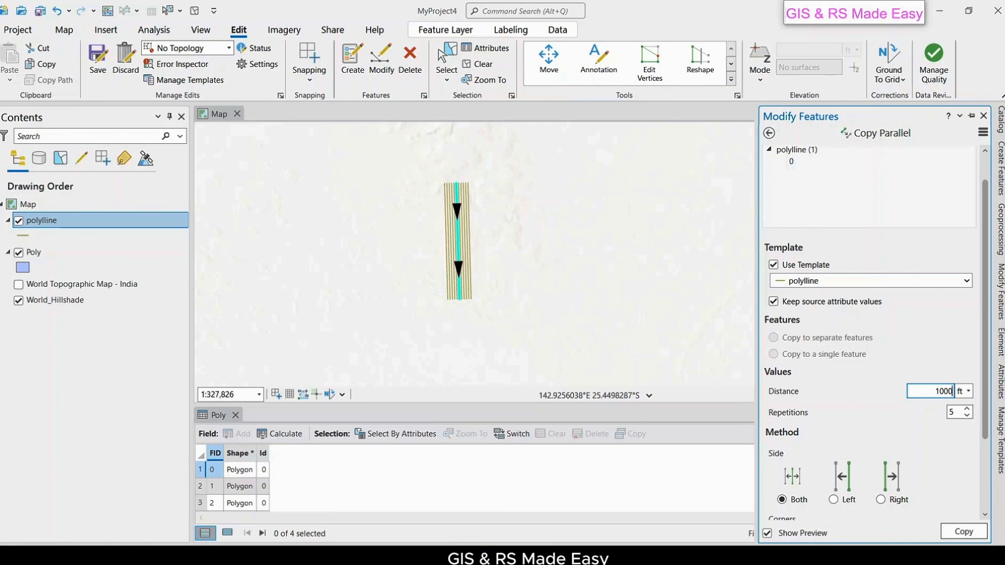
{"action": "type", "text": "0"}
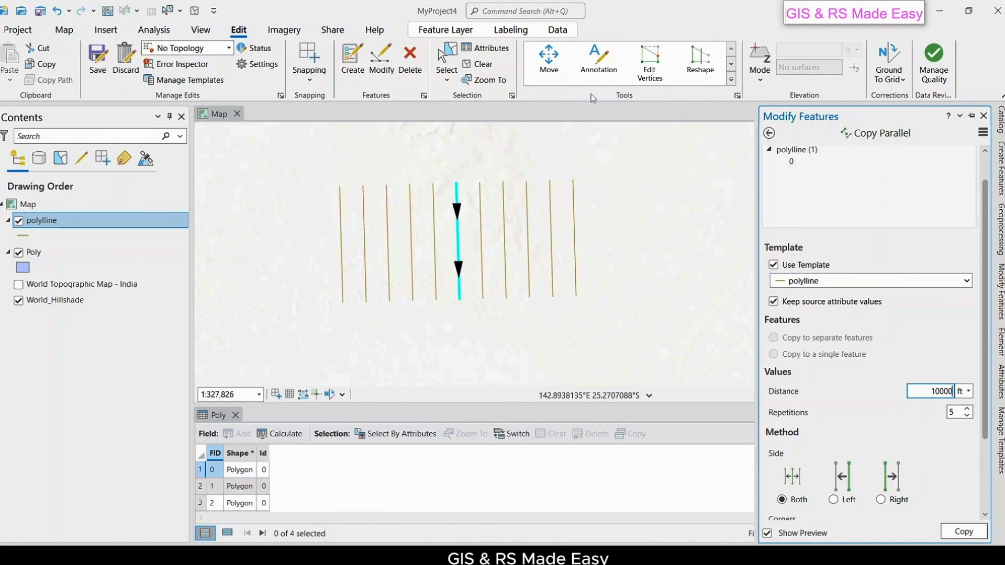
- Try the Rounded and Mitered corner options and the Left and Right side options for the parallel copies
{"action": "scroll", "coordinate": [844, 386], "scroll_direction": "down", "scroll_amount": 2}
{"action": "scroll", "coordinate": [843, 382], "scroll_direction": "down", "scroll_amount": 1}
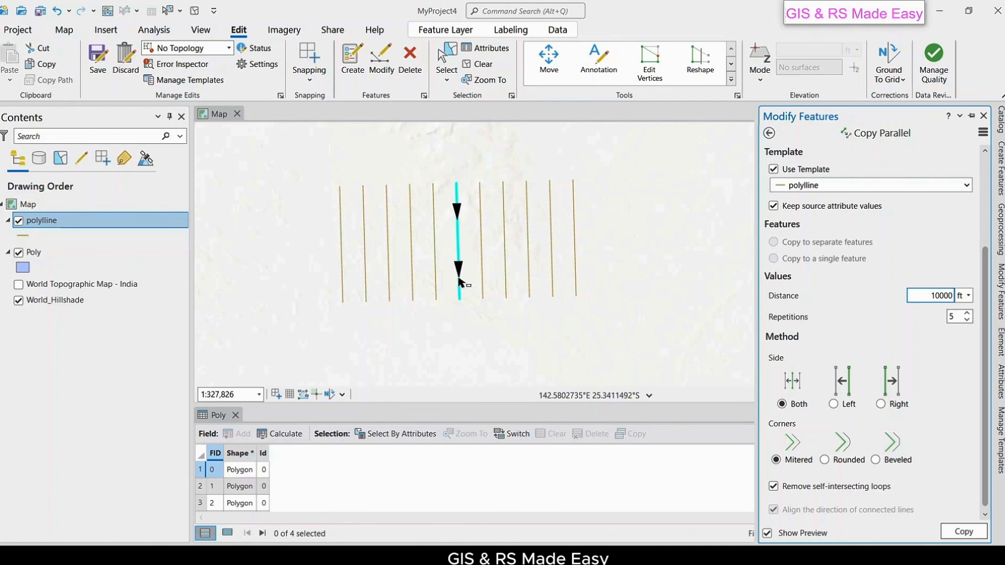
{"action": "left_click", "coordinate": [826, 461]}
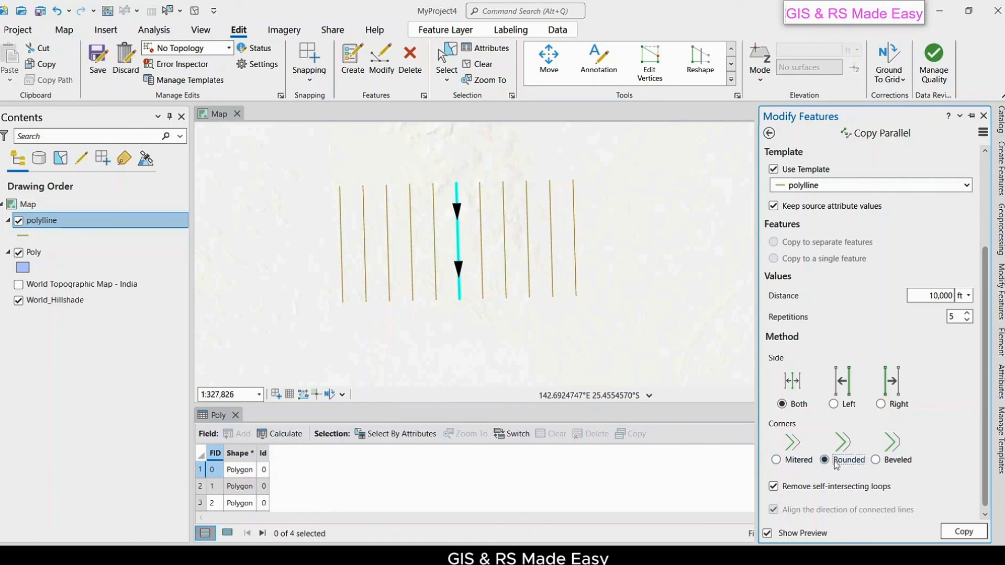
{"action": "left_click", "coordinate": [783, 462]}
{"action": "left_click", "coordinate": [833, 405]}
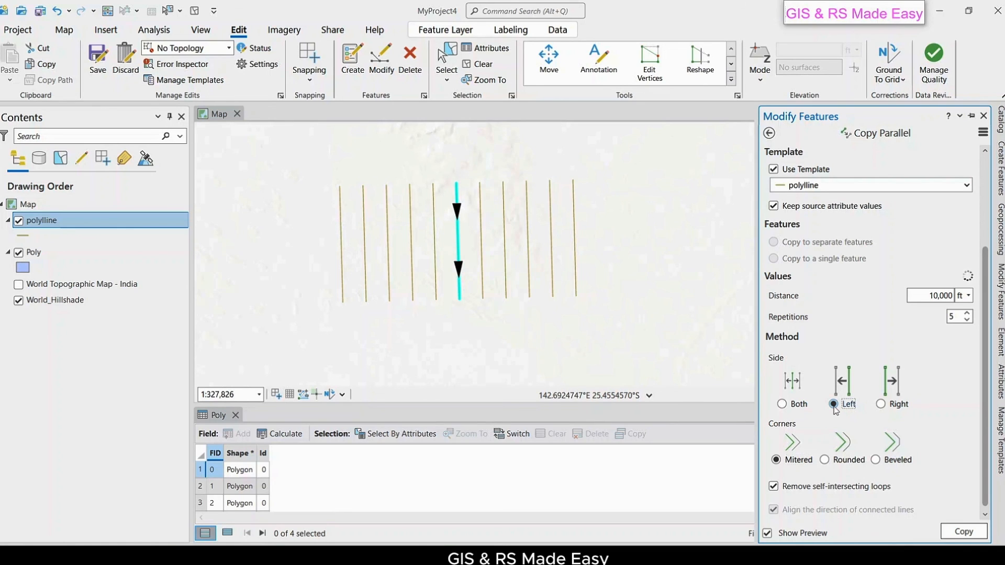
{"action": "left_click", "coordinate": [881, 405]}
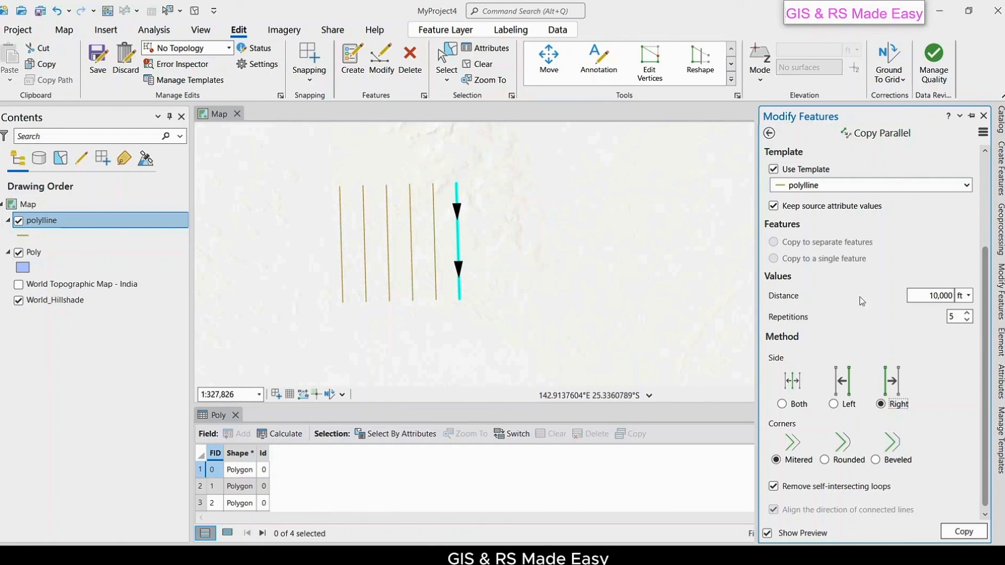
- Create the parallel copies on both sides of the line and save the edits
{"action": "left_click", "coordinate": [782, 404]}
{"action": "left_click", "coordinate": [964, 531]}
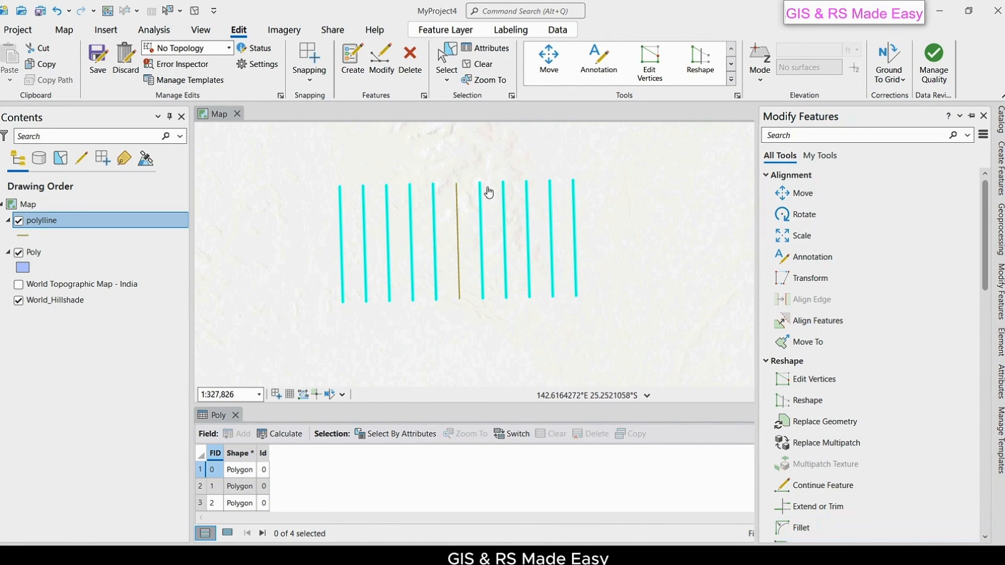
{"action": "left_click", "coordinate": [98, 73]}
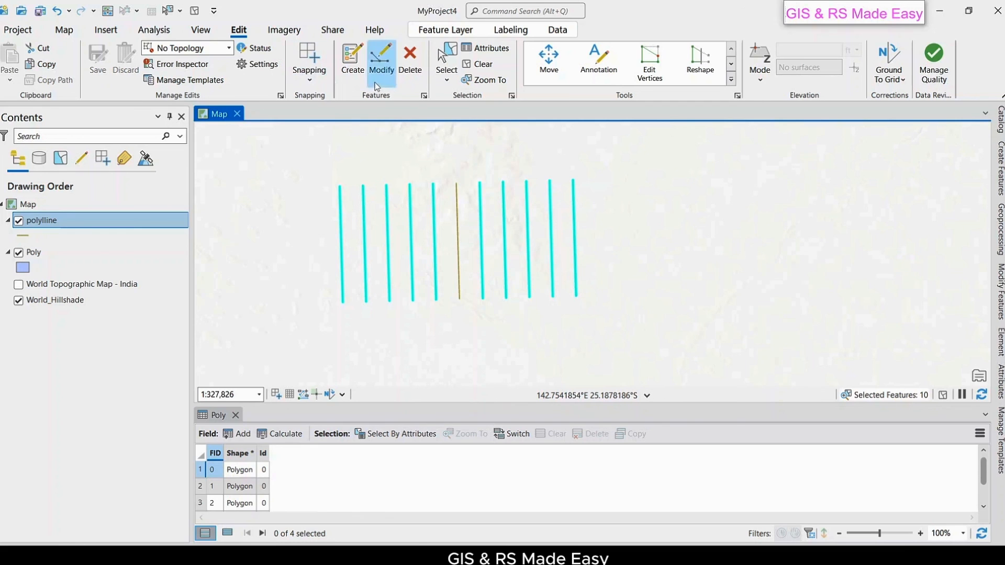
- Select the original line together with all its parallel copies to check them, and clear the selection
{"action": "left_click", "coordinate": [439, 49]}
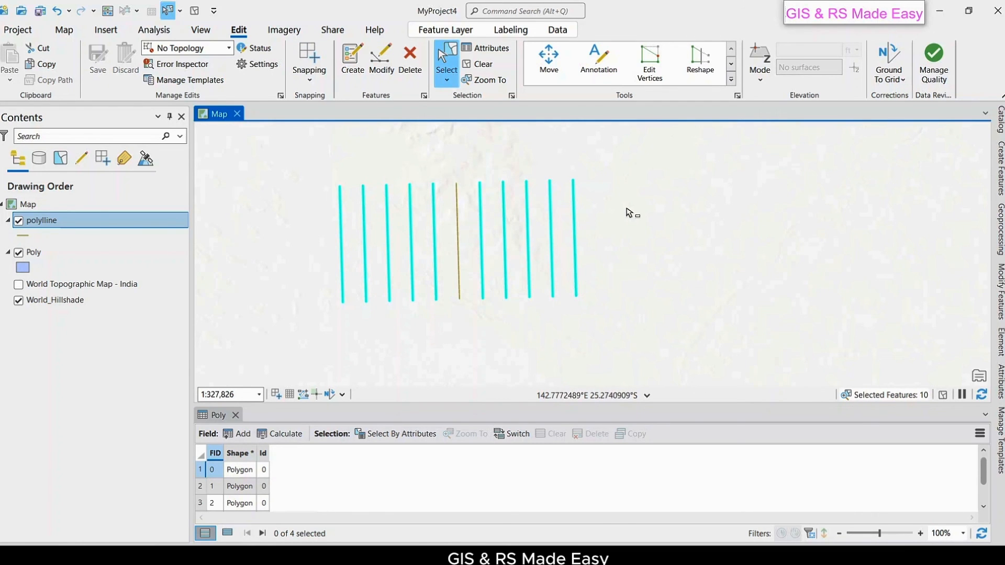
{"action": "left_click", "coordinate": [625, 215]}
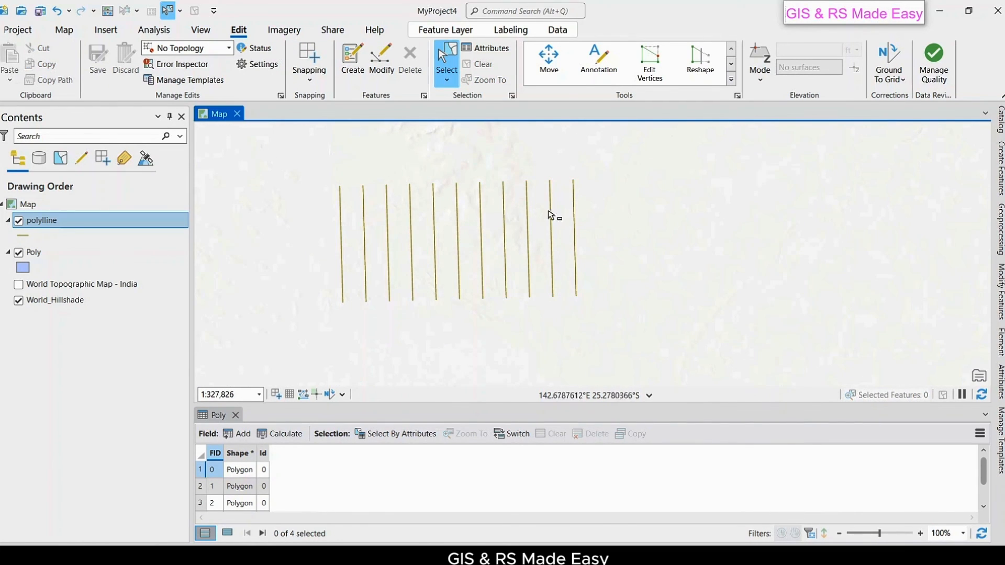
{"action": "left_click_drag", "start_coordinate": [672, 205], "coordinate": [307, 339]}
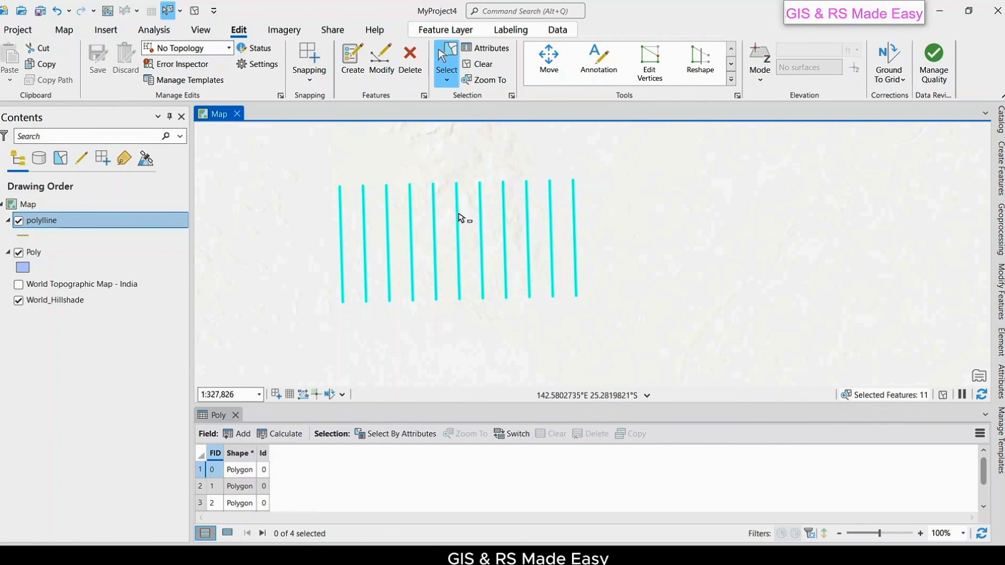
{"action": "left_click", "coordinate": [627, 263]}
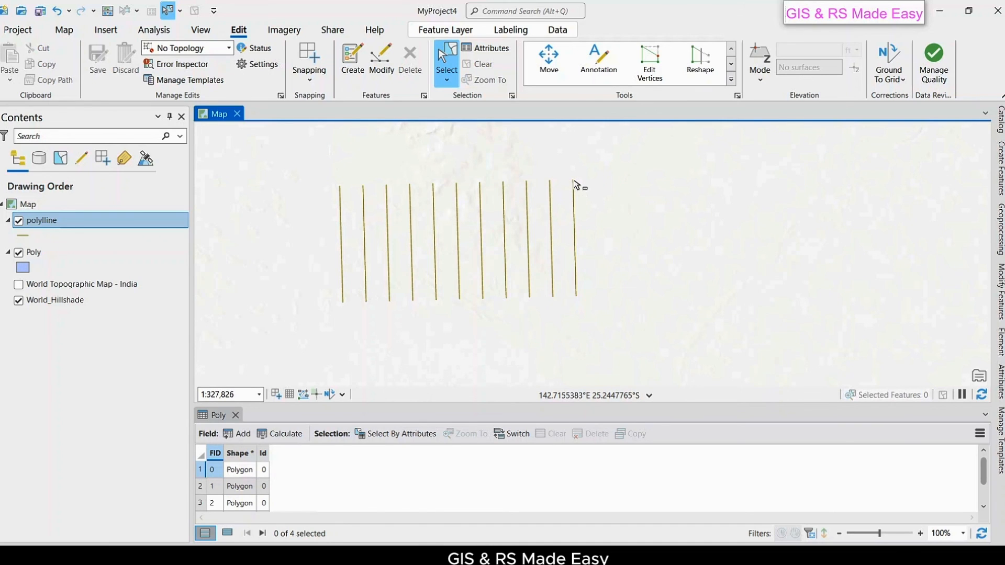
- Draw an eight-vertex polygon in the Poly layer on an empty part of the map and finish the sketch
{"action": "left_click", "coordinate": [731, 80]}
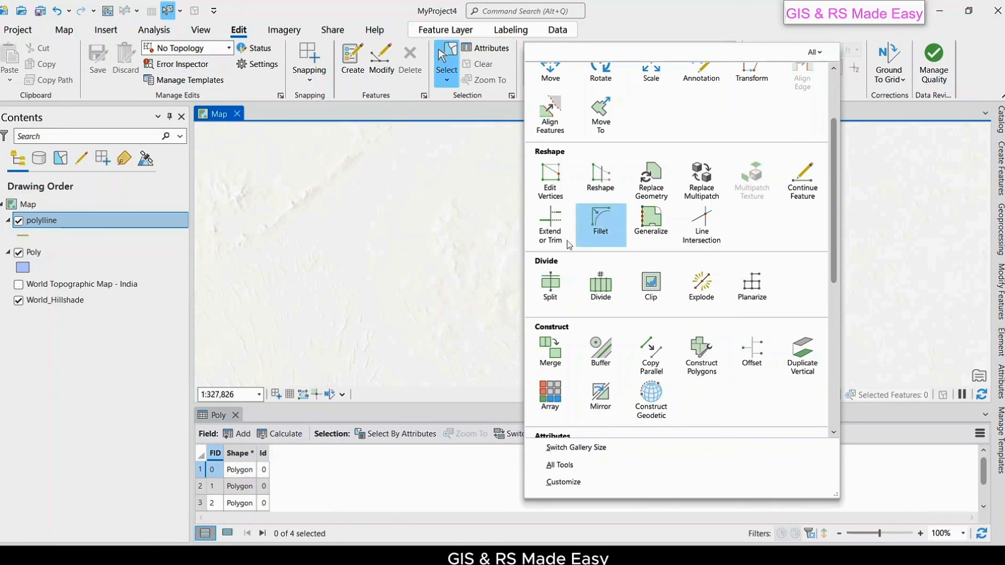
{"action": "left_click", "coordinate": [49, 254]}
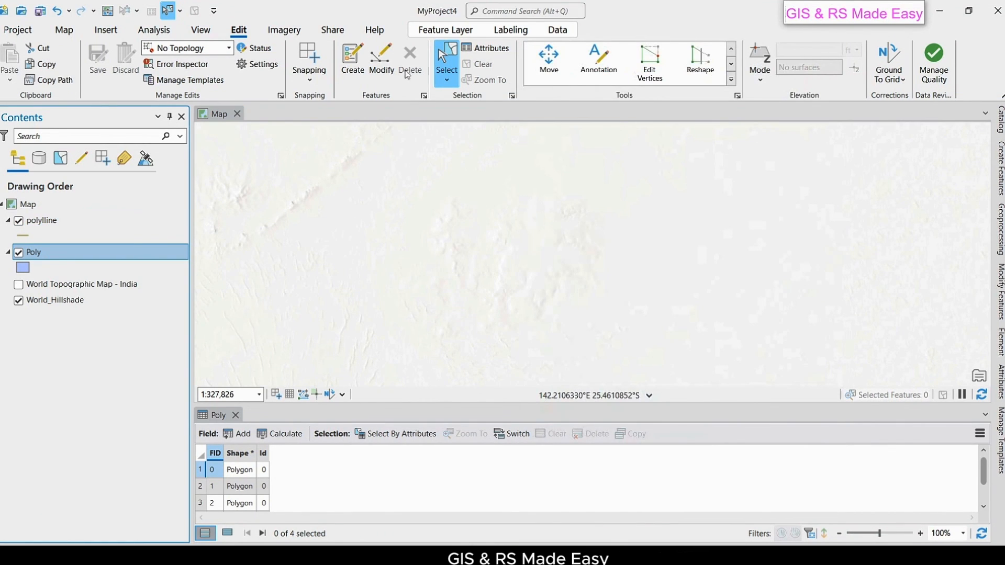
{"action": "left_click", "coordinate": [352, 60]}
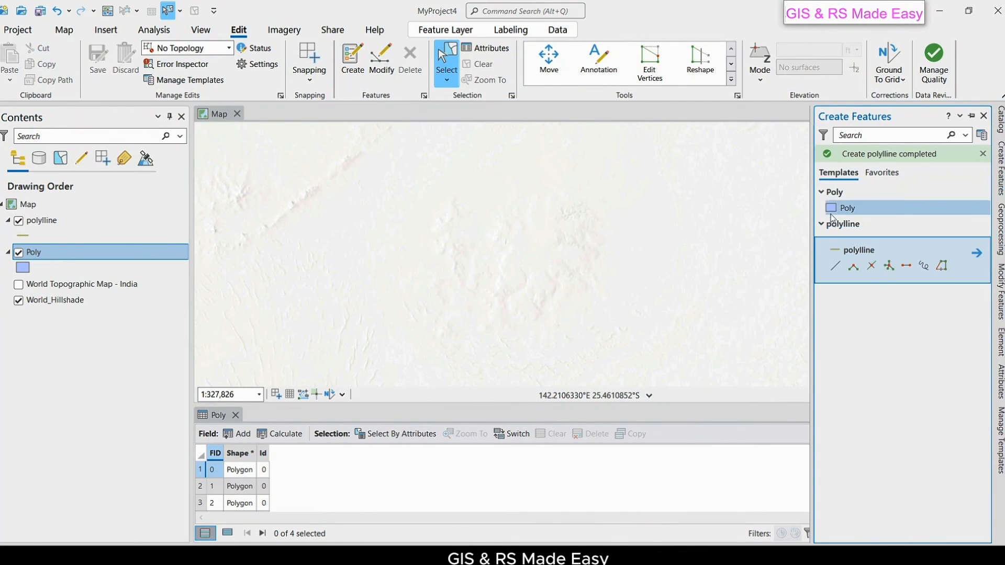
{"action": "left_click", "coordinate": [847, 211]}
{"action": "left_click", "coordinate": [454, 195]}
{"action": "left_click", "coordinate": [392, 232]}
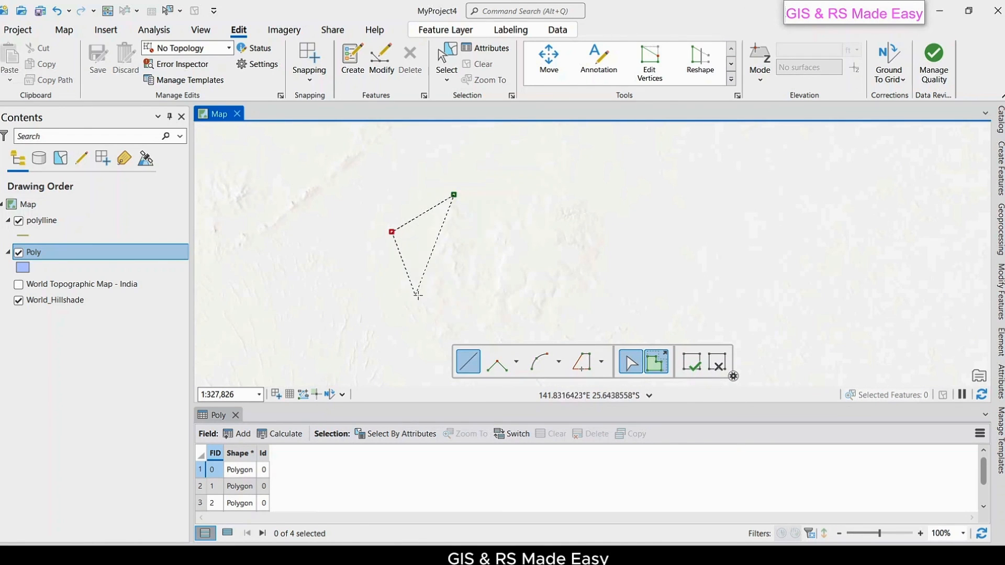
{"action": "left_click", "coordinate": [417, 295]}
{"action": "left_click", "coordinate": [455, 303]}
{"action": "left_click", "coordinate": [506, 304]}
{"action": "left_click", "coordinate": [527, 269]}
{"action": "left_click", "coordinate": [544, 233]}
{"action": "left_click", "coordinate": [547, 206]}
{"action": "right_click", "coordinate": [547, 206]}
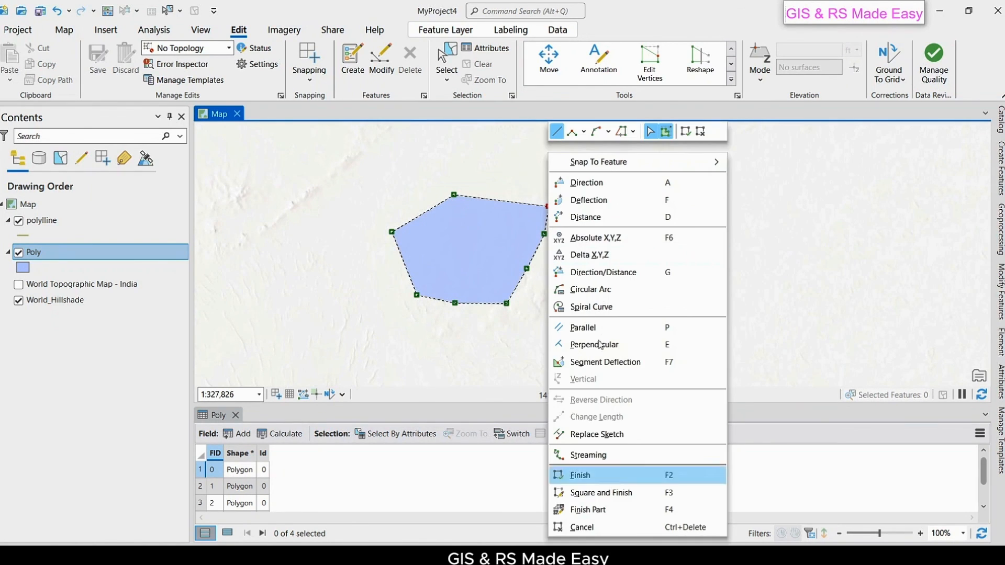
{"action": "left_click", "coordinate": [599, 476]}
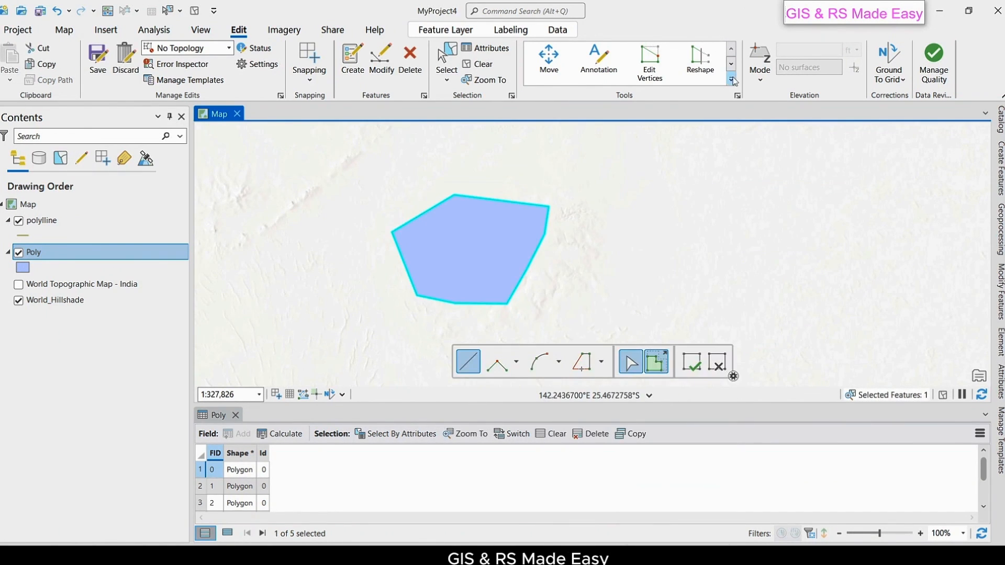
- Run Construct Polygons on the selected polygon with the Poly template
{"action": "left_click", "coordinate": [730, 79]}
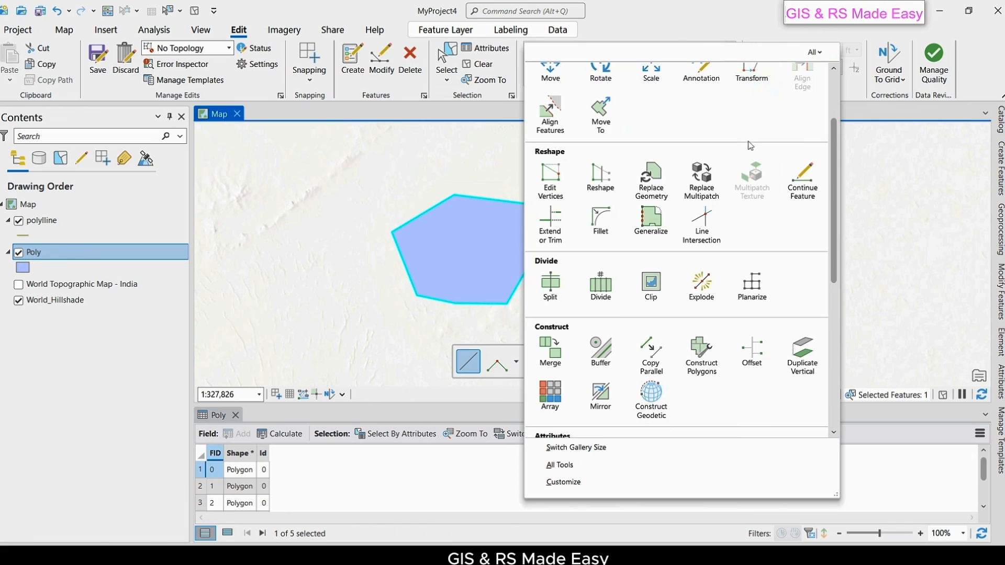
{"action": "left_click", "coordinate": [709, 369]}
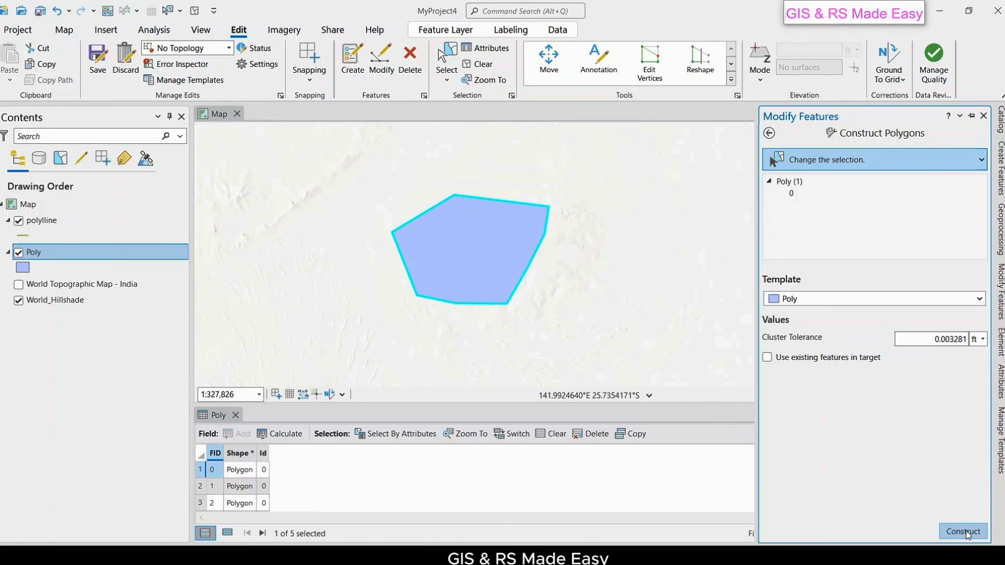
{"action": "left_click", "coordinate": [963, 531]}
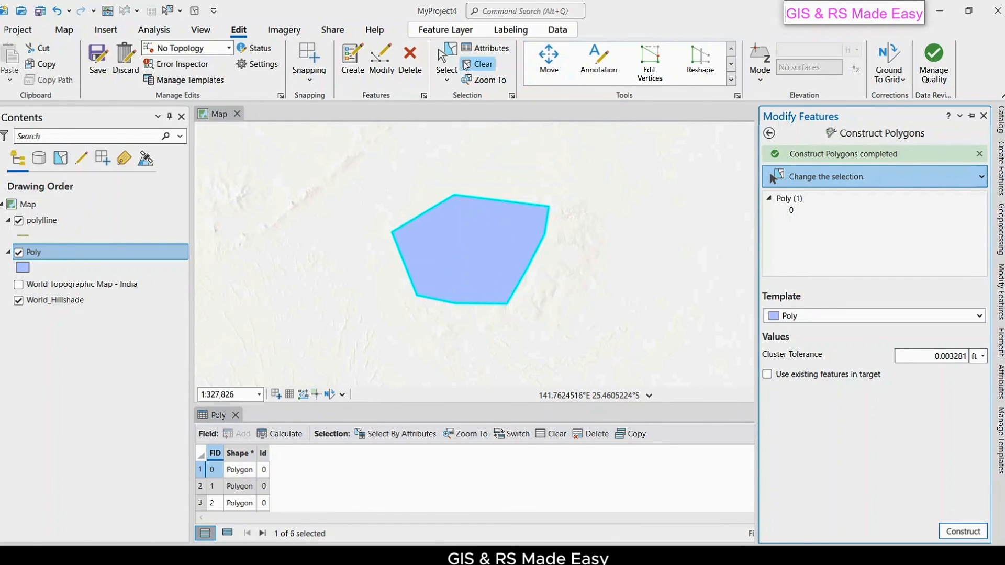
- Move the selected polygon east, clear of its overlapping duplicate, and save the edits
{"action": "left_click", "coordinate": [447, 58]}
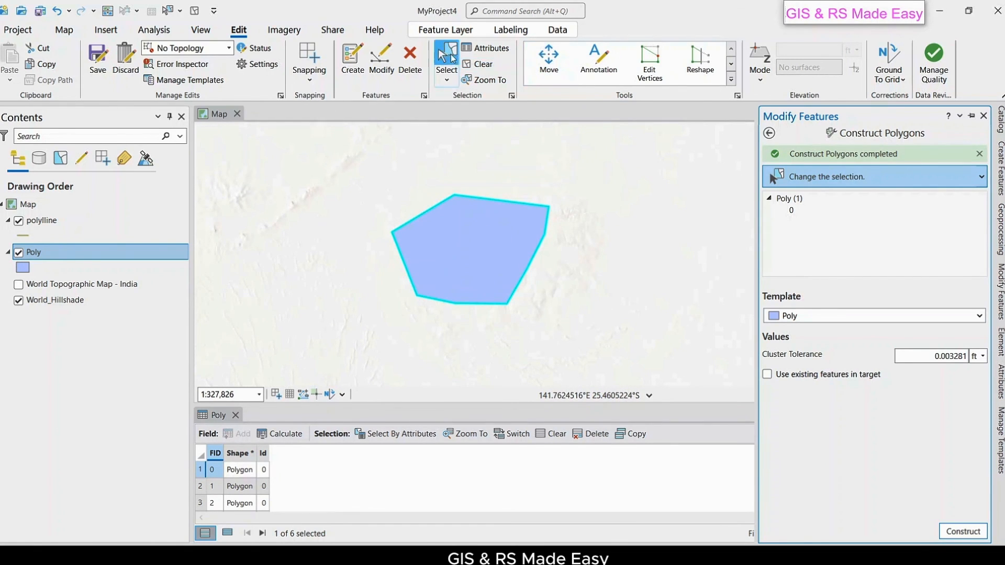
{"action": "left_click", "coordinate": [553, 62]}
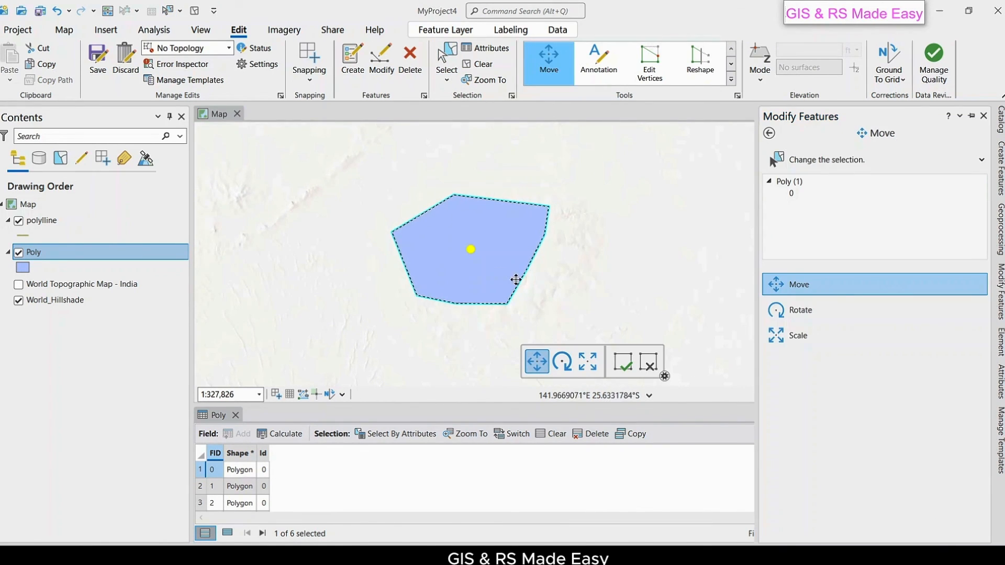
{"action": "left_click_drag", "start_coordinate": [494, 273], "coordinate": [735, 279]}
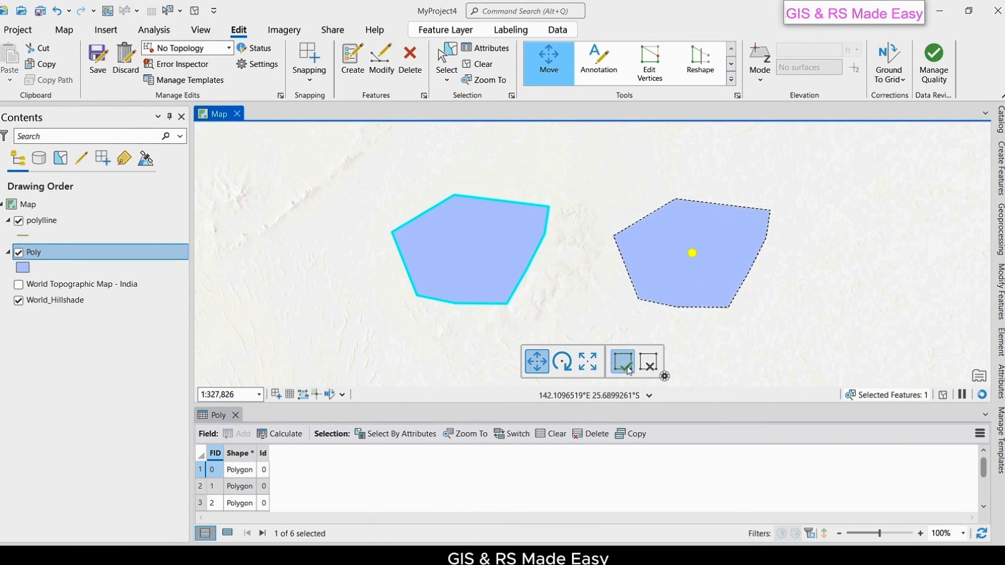
{"action": "left_click", "coordinate": [623, 361]}
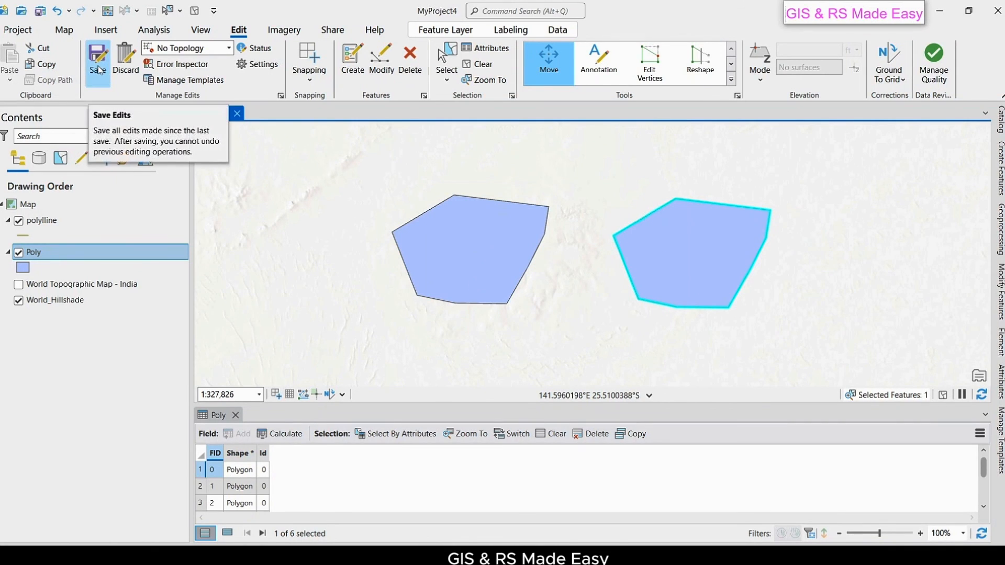
{"action": "left_click", "coordinate": [98, 69]}
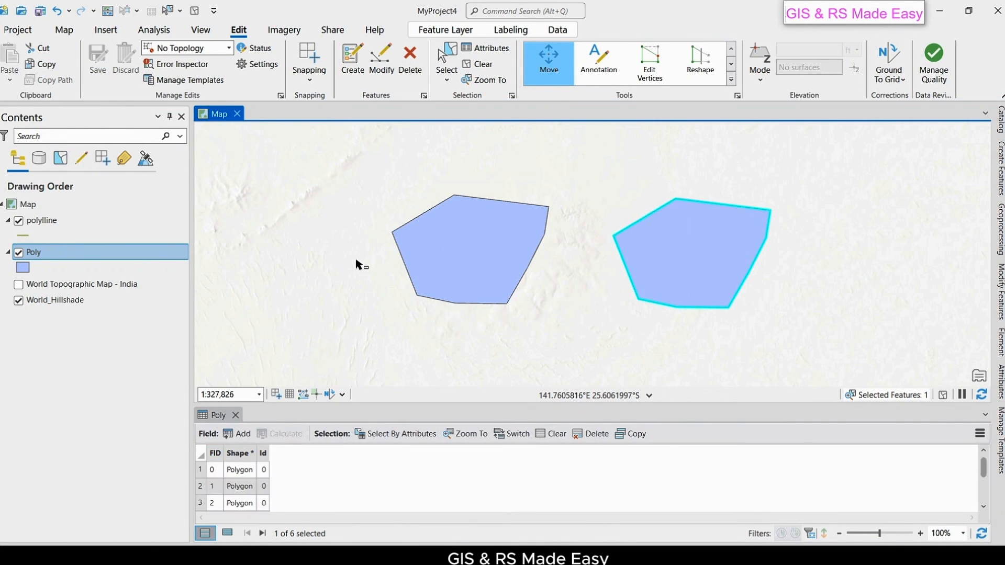
- Draw a roughly square four-vertex polygon in the Poly layer on an empty part of the map
{"action": "left_click", "coordinate": [731, 80]}
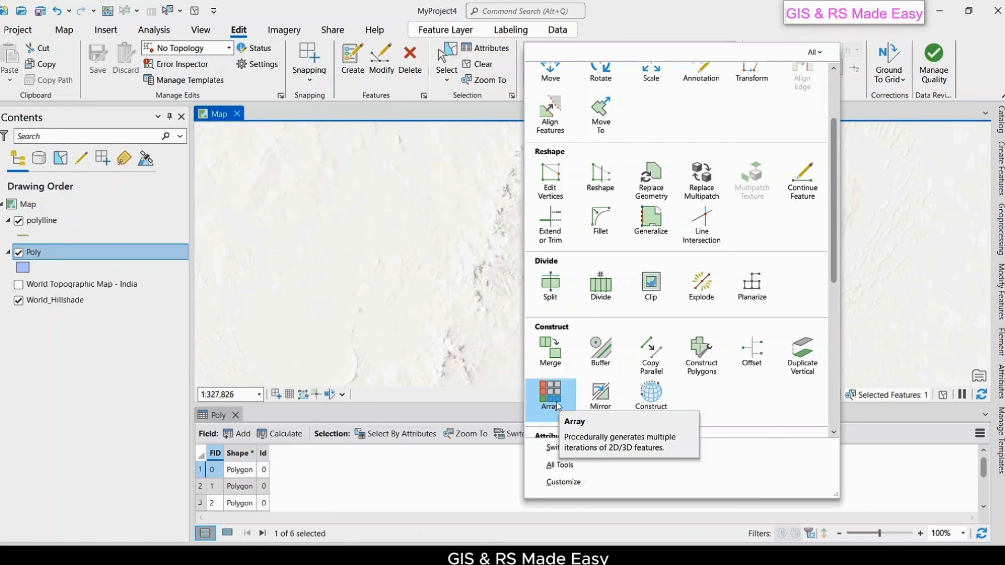
{"action": "left_click", "coordinate": [355, 58]}
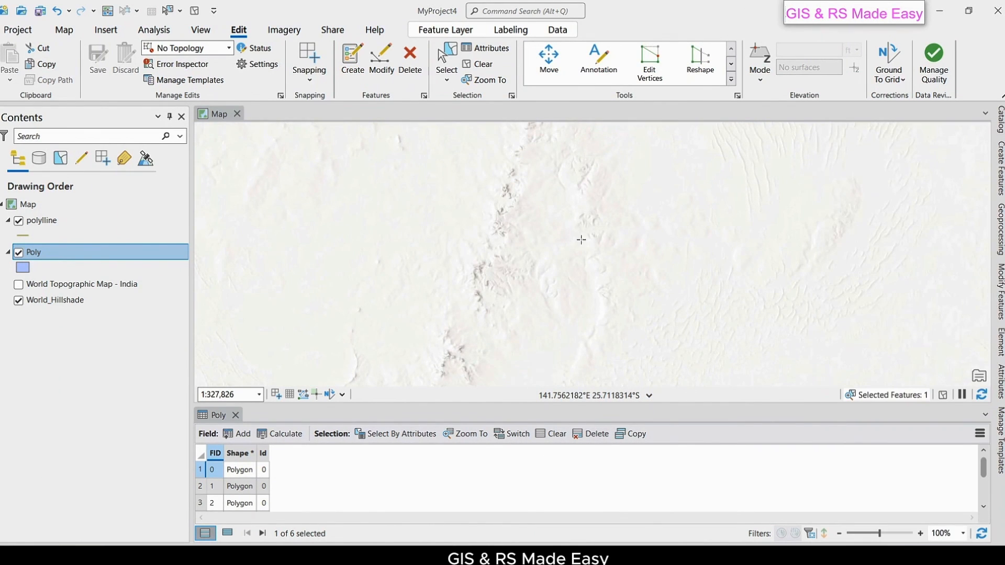
{"action": "left_click", "coordinate": [323, 194]}
{"action": "left_click", "coordinate": [323, 278]}
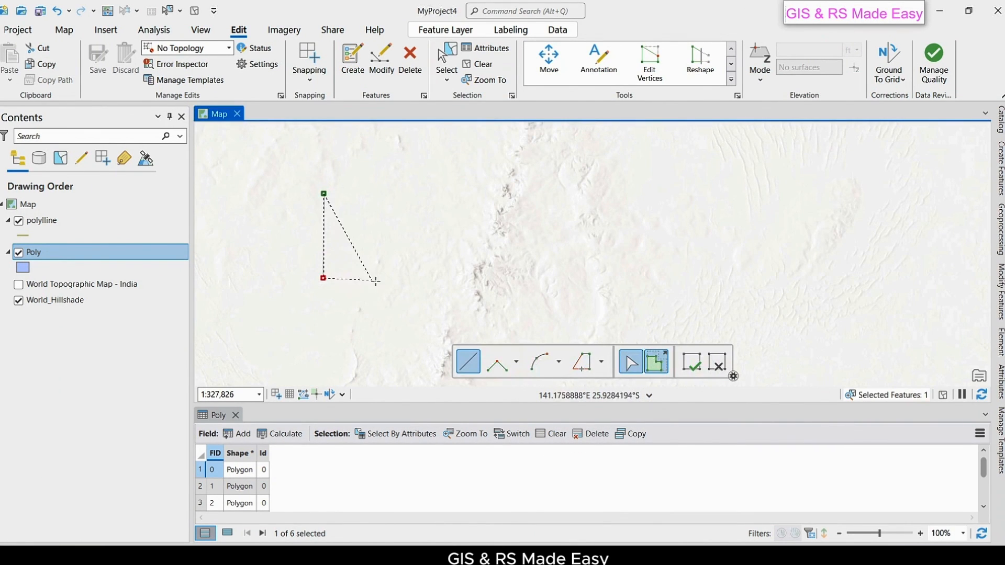
{"action": "left_click", "coordinate": [420, 279]}
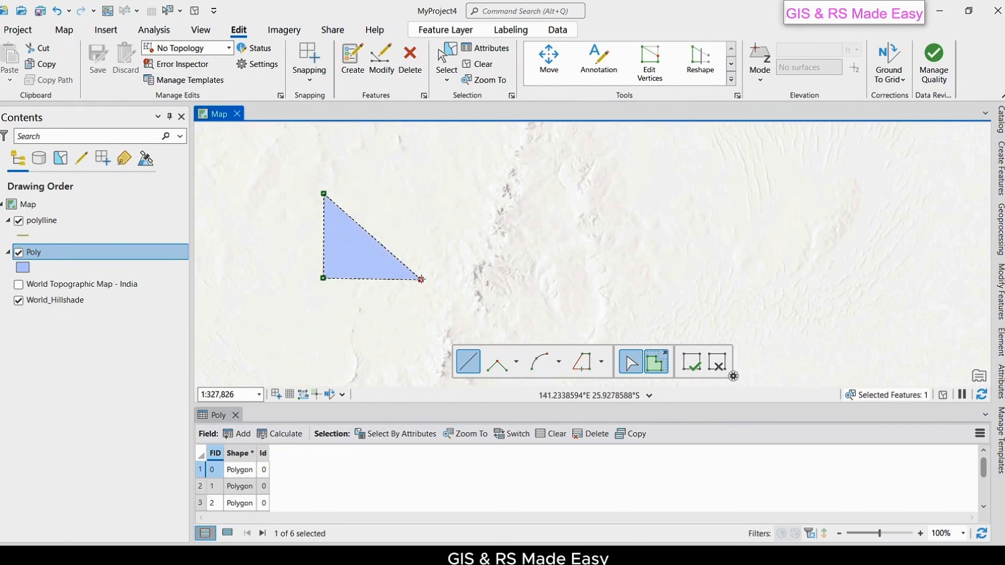
{"action": "left_click", "coordinate": [418, 193]}
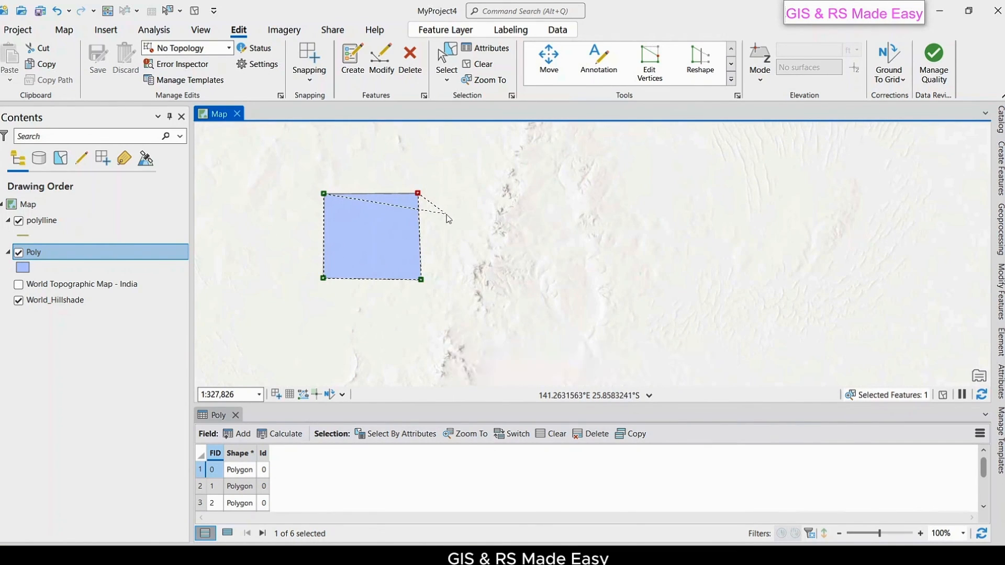
{"action": "right_click", "coordinate": [448, 218]}
{"action": "left_click", "coordinate": [488, 478]}
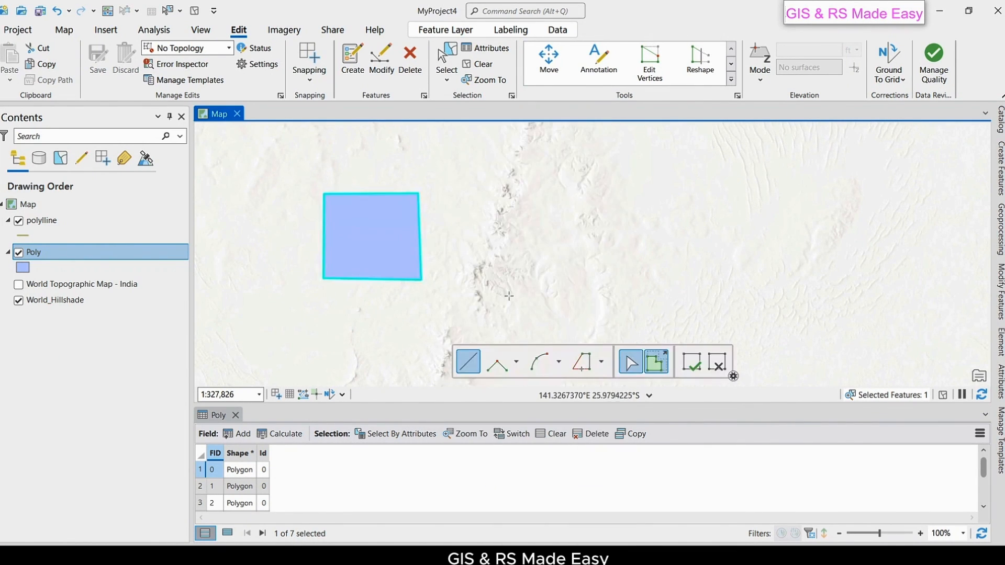
- Set up an Array of the new square polygon with rows and columns enabled and a row count of 3
{"action": "scroll", "coordinate": [510, 277], "scroll_direction": "down", "scroll_amount": 2}
{"action": "mouse_move", "coordinate": [532, 271]}
{"action": "left_mouse_down"}
{"action": "mouse_move", "coordinate": [471, 301]}
{"action": "mouse_move", "coordinate": [529, 269]}
{"action": "left_mouse_up"}
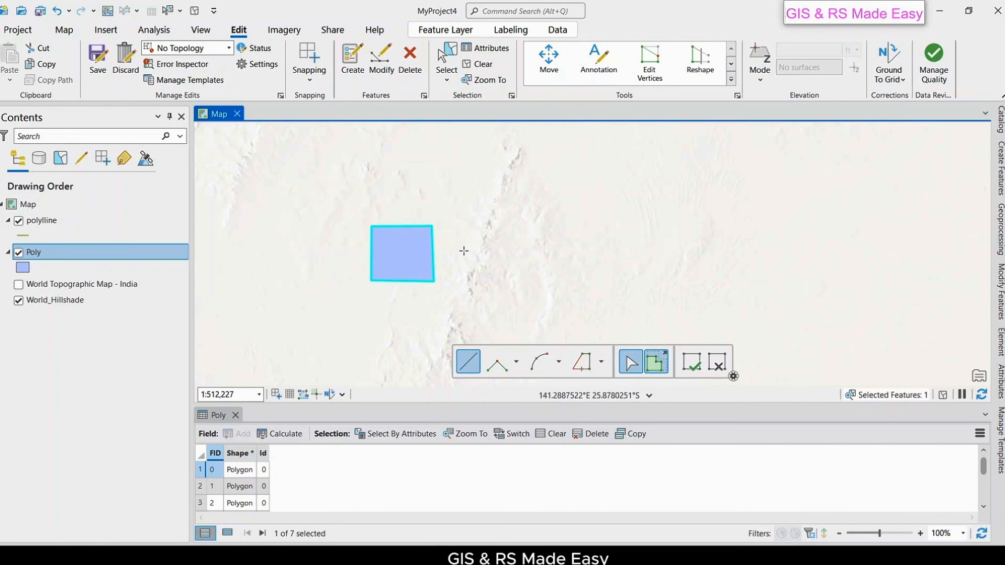
{"action": "left_click", "coordinate": [731, 79]}
{"action": "left_click", "coordinate": [554, 393]}
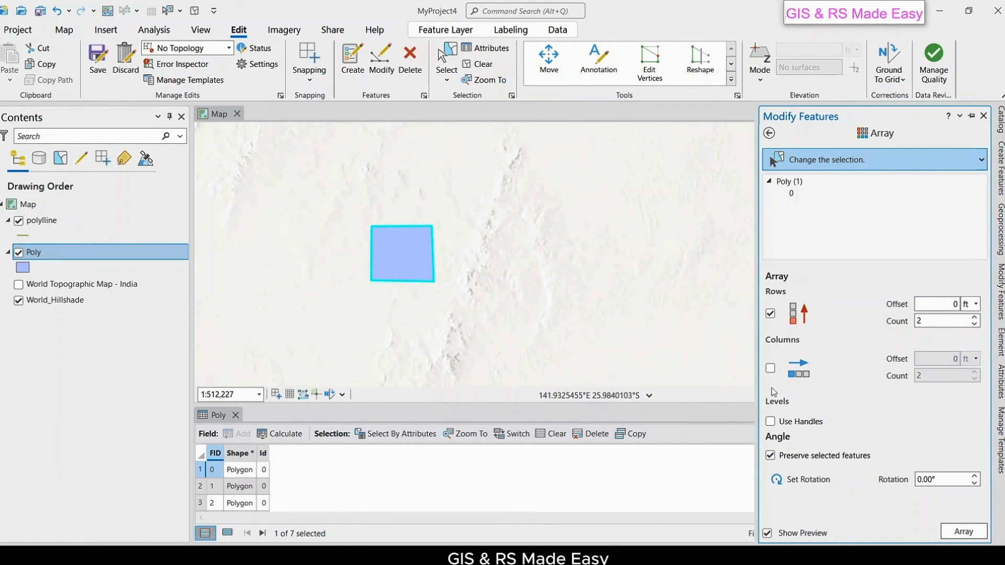
{"action": "left_click", "coordinate": [770, 369]}
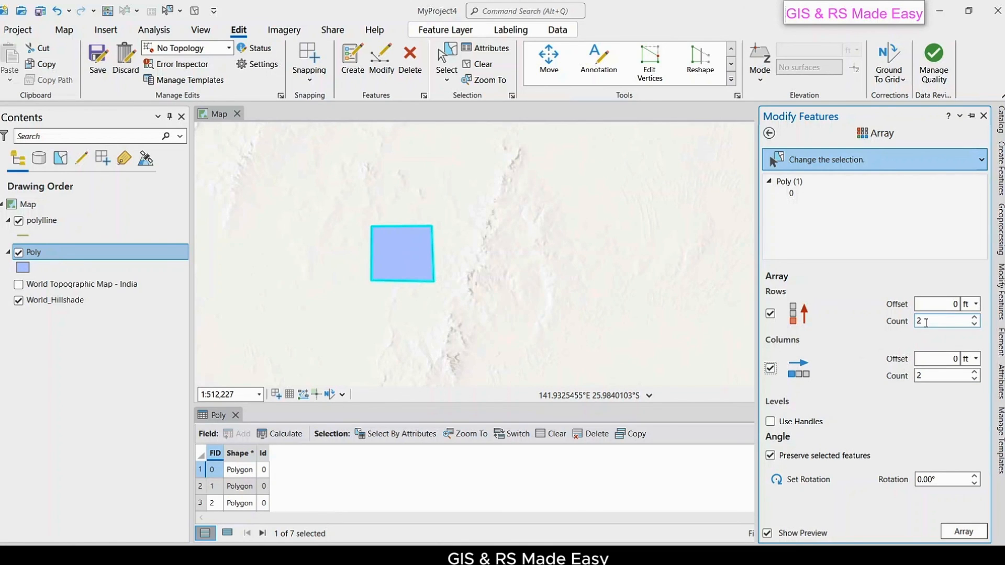
{"action": "double_click", "coordinate": [927, 322]}
{"action": "type", "text": "3"}
{"action": "double_click", "coordinate": [917, 375]}
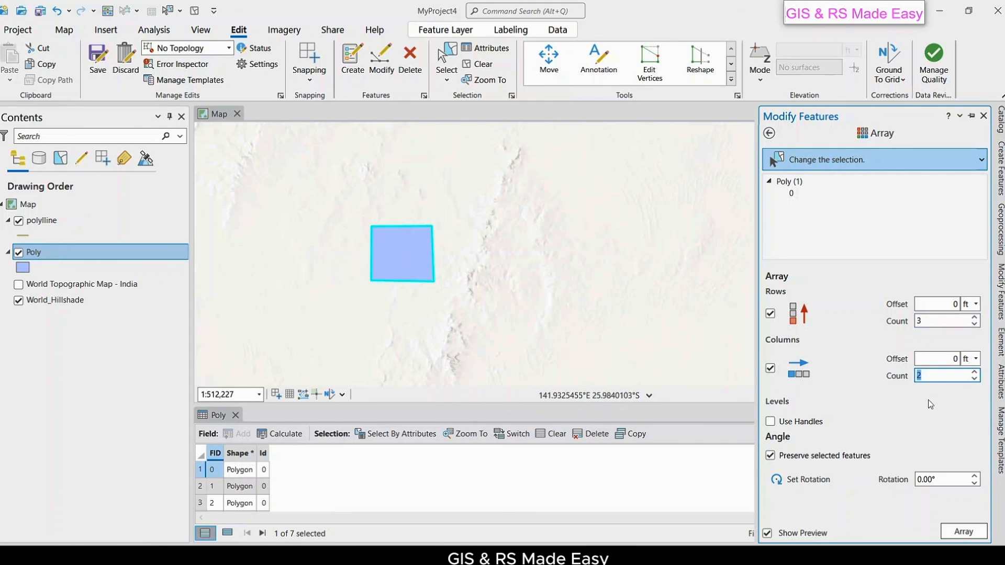
- Try row offsets of 2000, 20000 and 60000 ft for the array, and settle on 40000 ft
{"action": "double_click", "coordinate": [953, 304]}
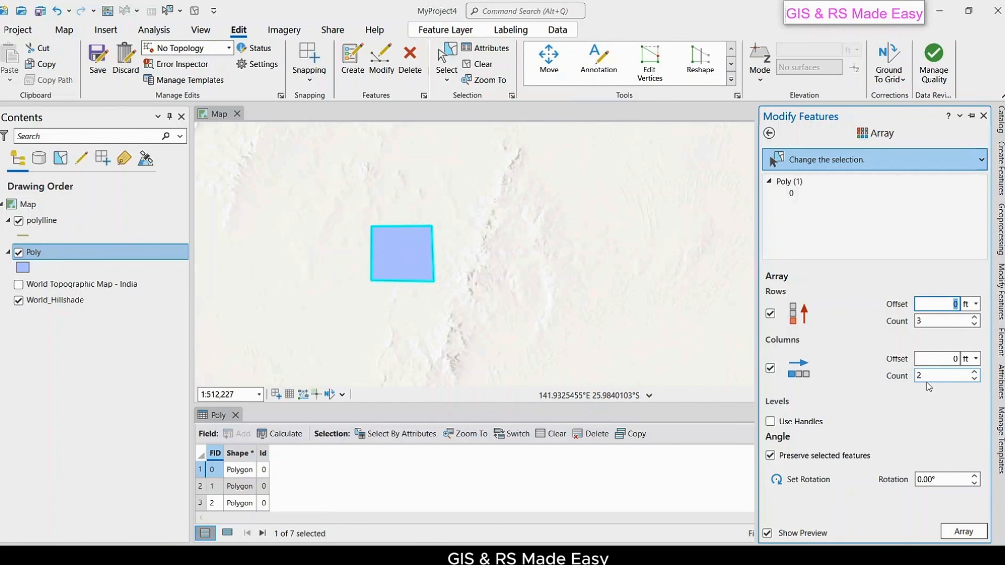
{"action": "type", "text": "2000"}
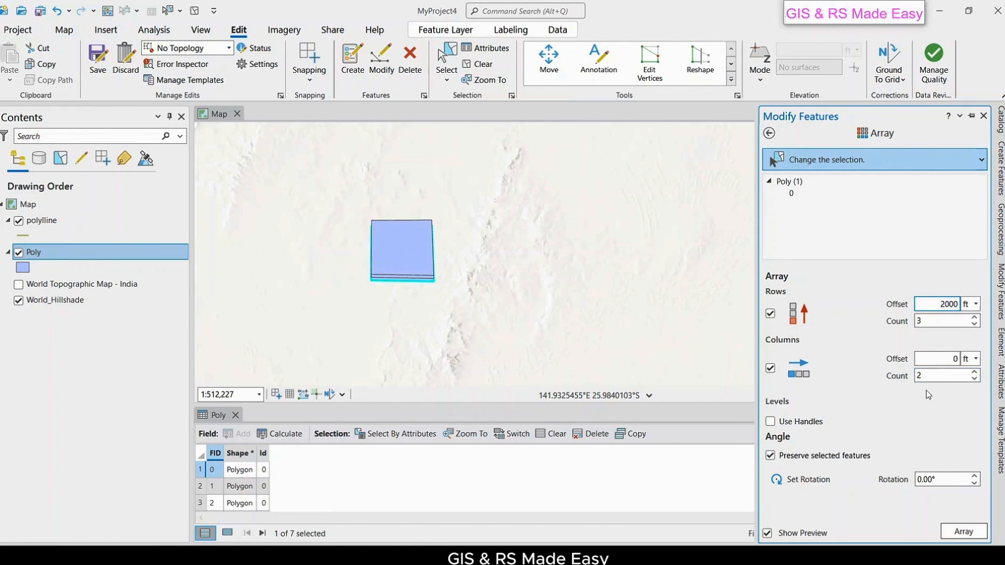
{"action": "type", "text": "0"}
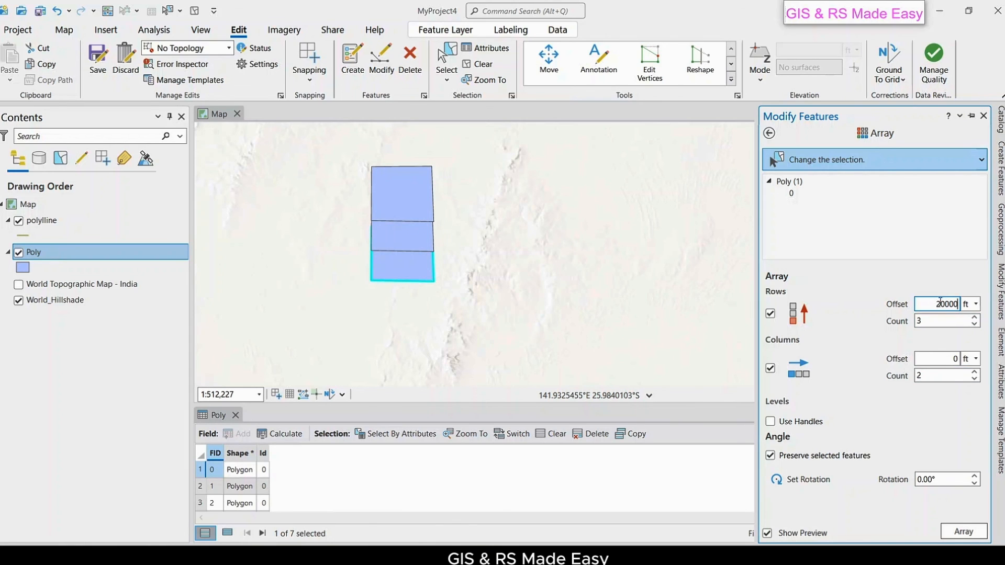
{"action": "type", "text": "6"}
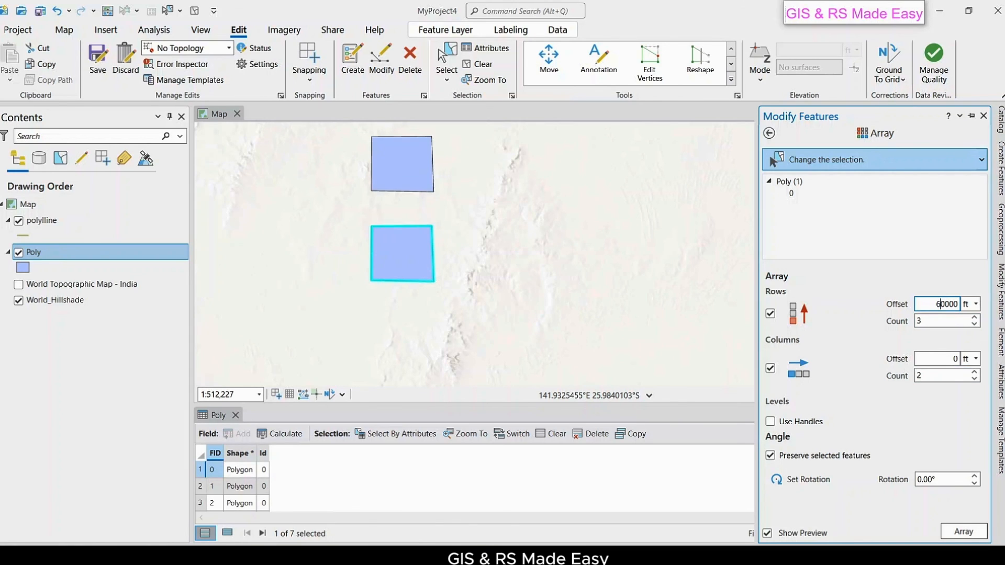
{"action": "key", "text": "BackSpace"}
{"action": "type", "text": "4"}
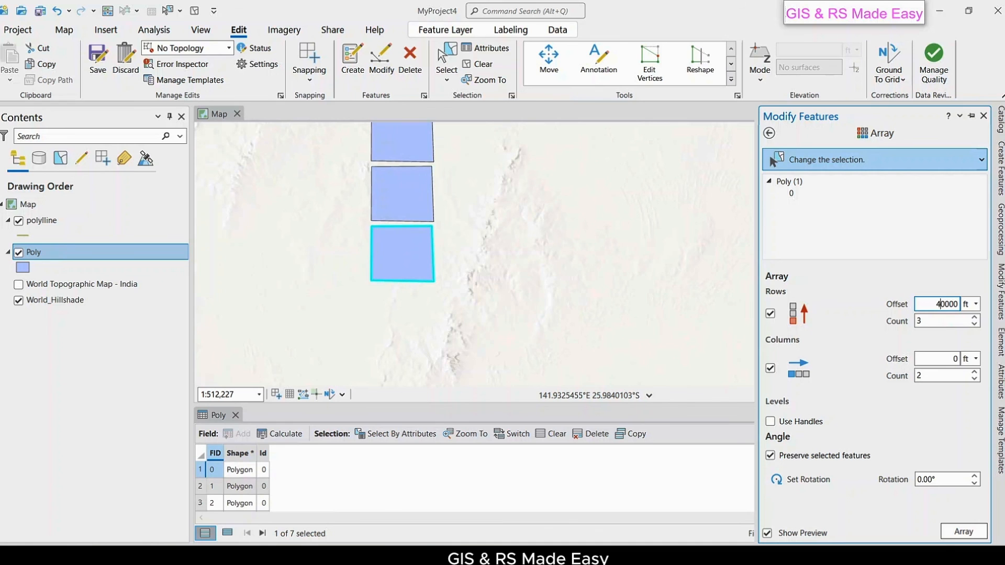
- Check the row preview on the map and set the array's column offset to 40000 ft
{"action": "left_click_drag", "start_coordinate": [606, 244], "coordinate": [576, 274]}
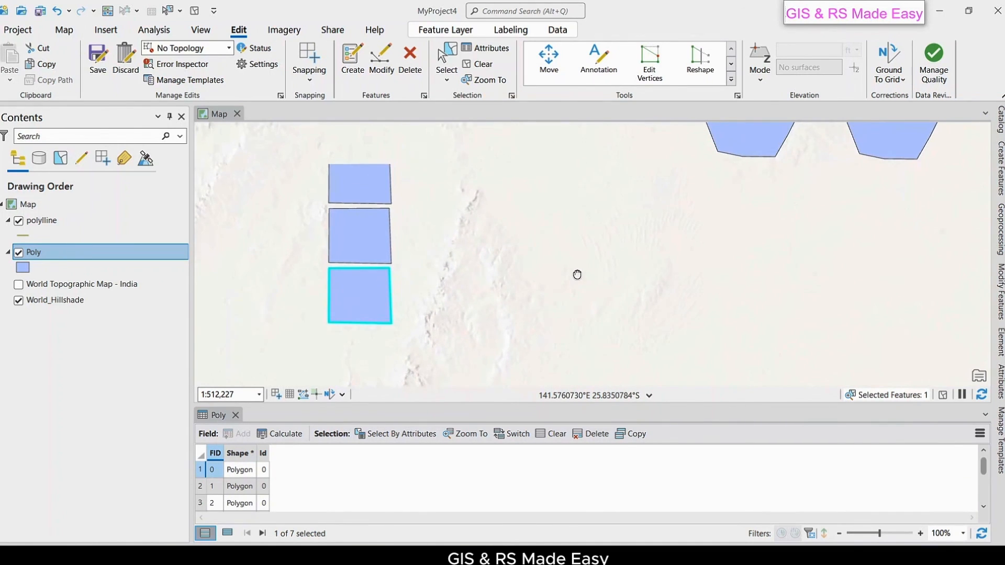
{"action": "scroll", "coordinate": [568, 271], "scroll_direction": "up", "scroll_amount": 2}
{"action": "left_click_drag", "start_coordinate": [530, 235], "coordinate": [646, 253]}
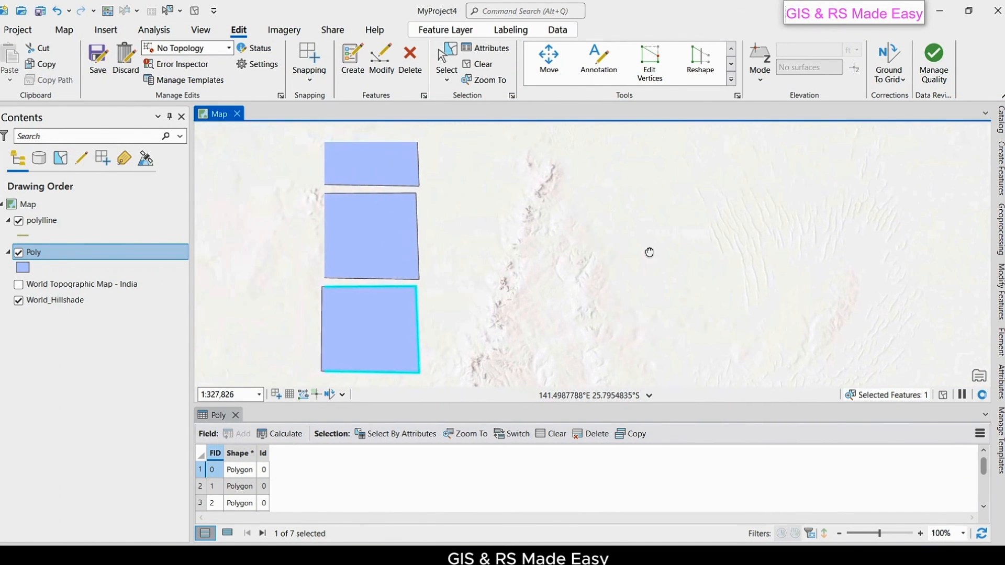
{"action": "scroll", "coordinate": [548, 197], "scroll_direction": "down", "scroll_amount": 2}
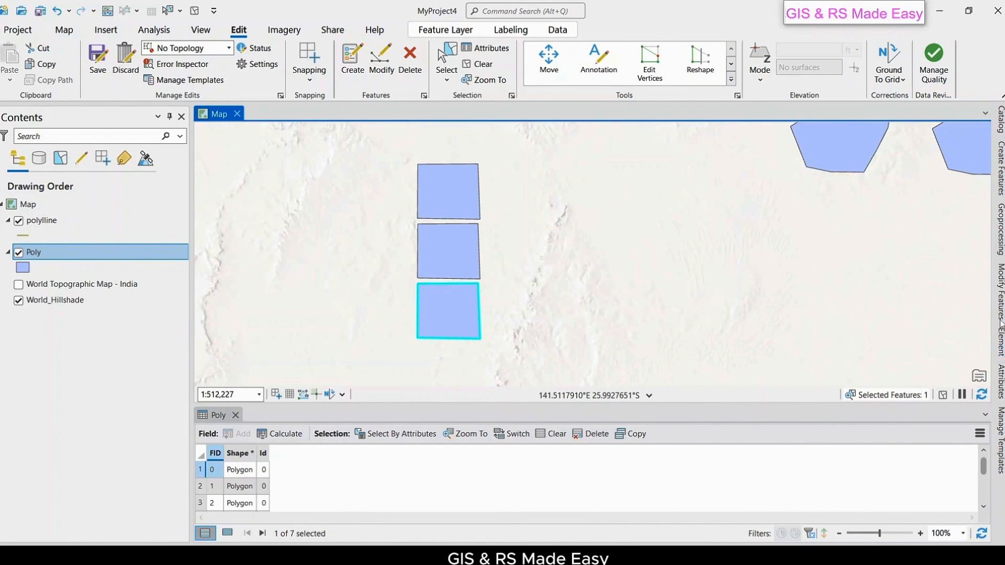
{"action": "left_click", "coordinate": [1001, 301]}
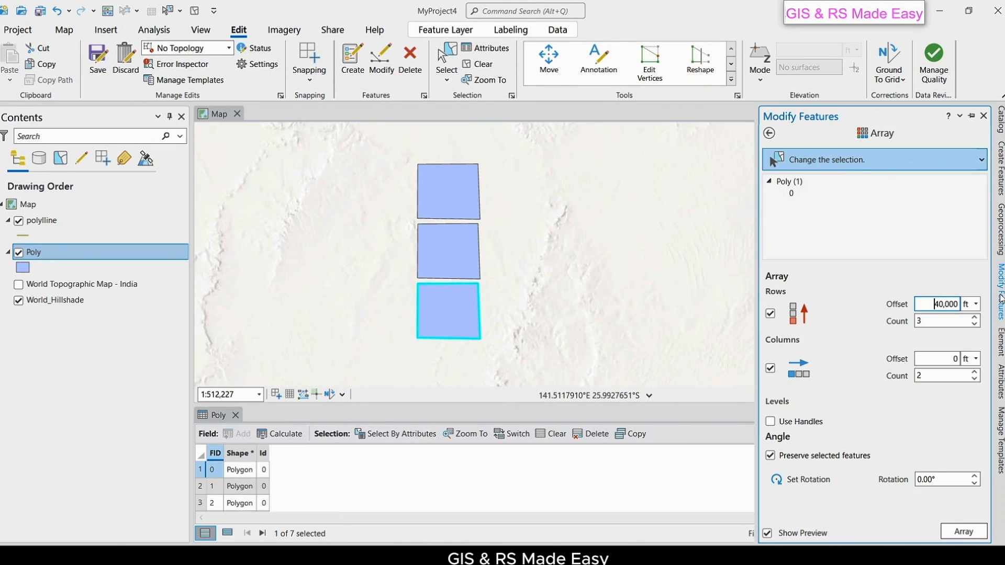
{"action": "left_click", "coordinate": [944, 361]}
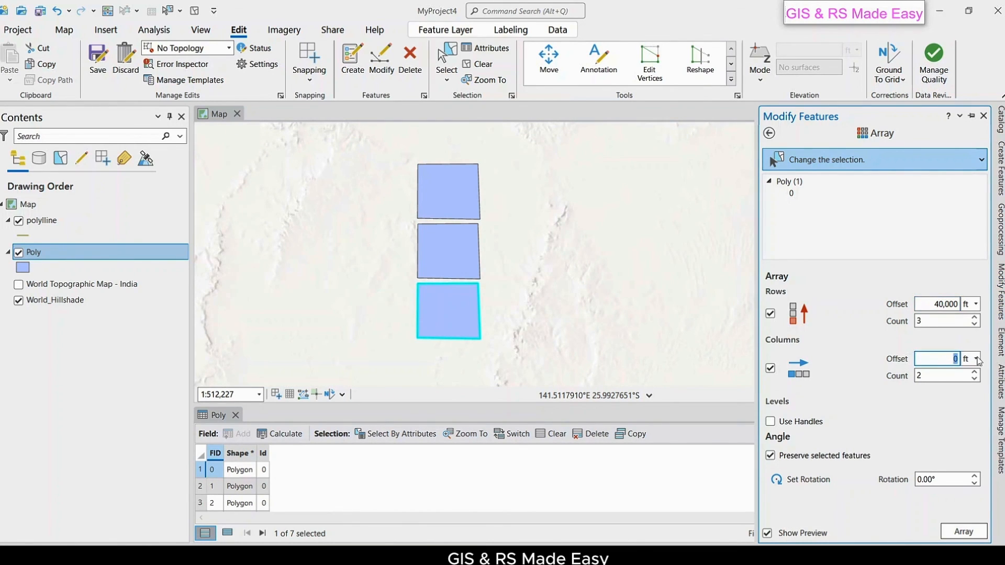
{"action": "type", "text": "40000"}
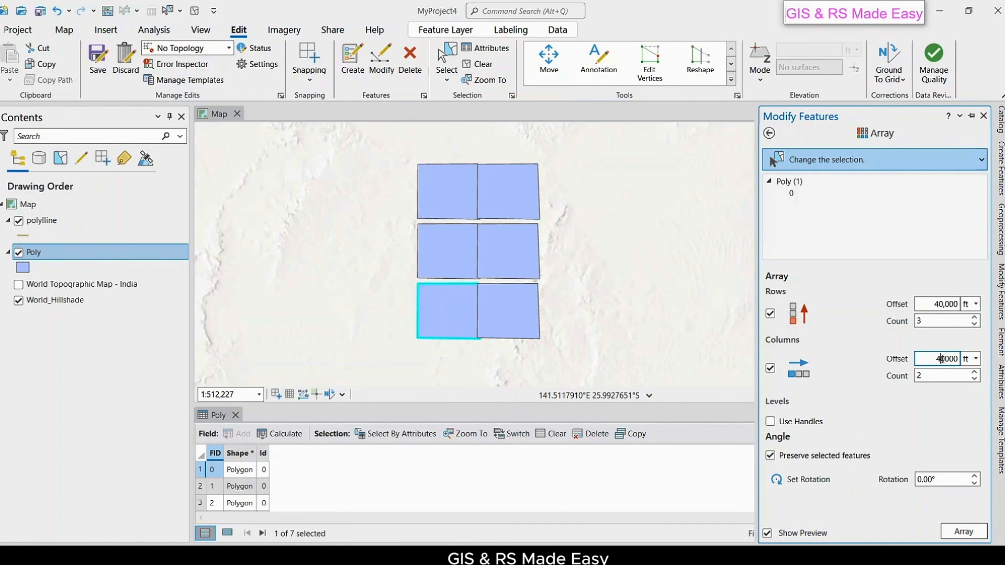
- Set the array's column offset to 45000 ft and the column count to 3
{"action": "type", "text": "5"}
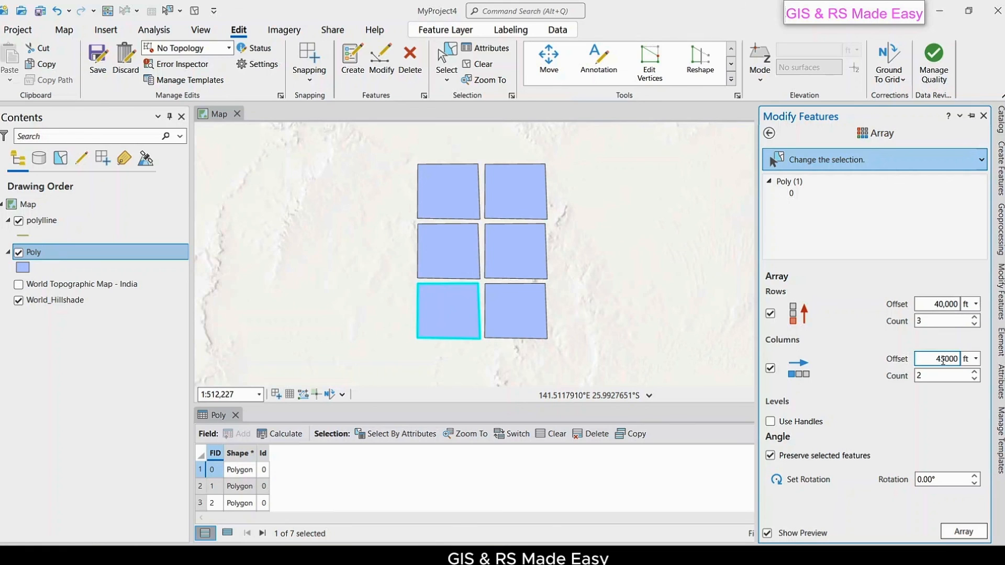
{"action": "left_click", "coordinate": [975, 373]}
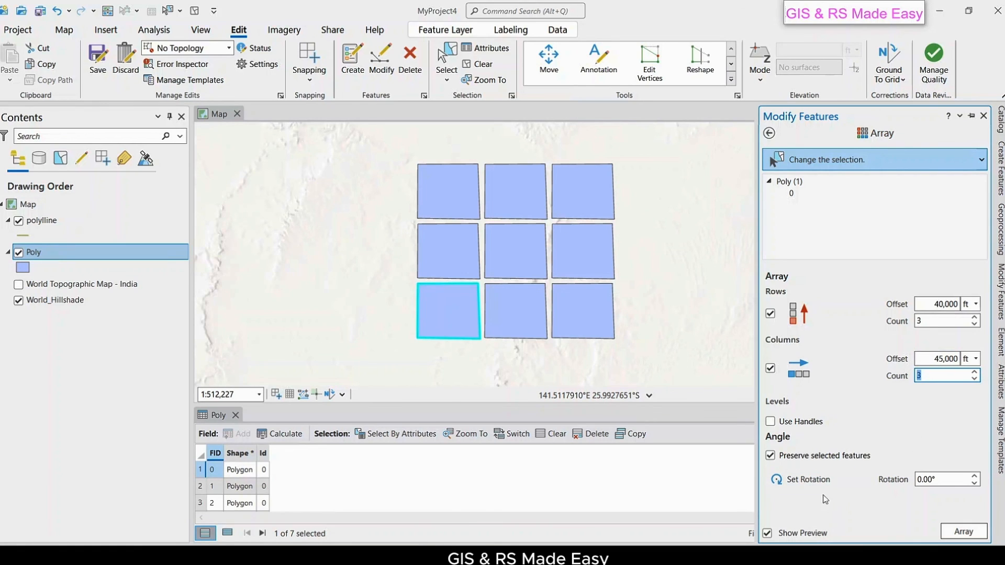
- Preview the array with rotations of 15° and 30°, and return the rotation to 0°
{"action": "left_click", "coordinate": [925, 480]}
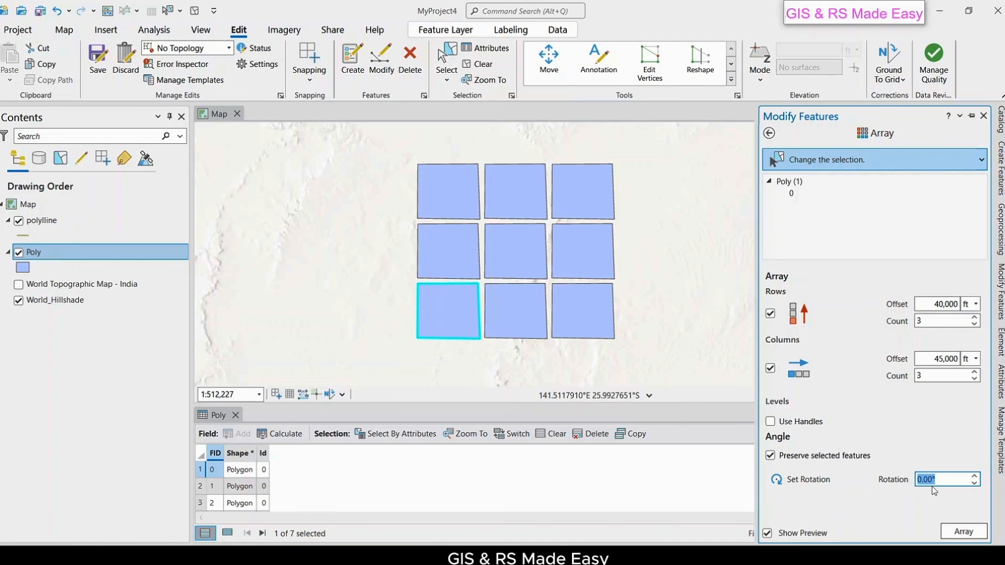
{"action": "type", "text": "15"}
{"action": "key", "text": "Return"}
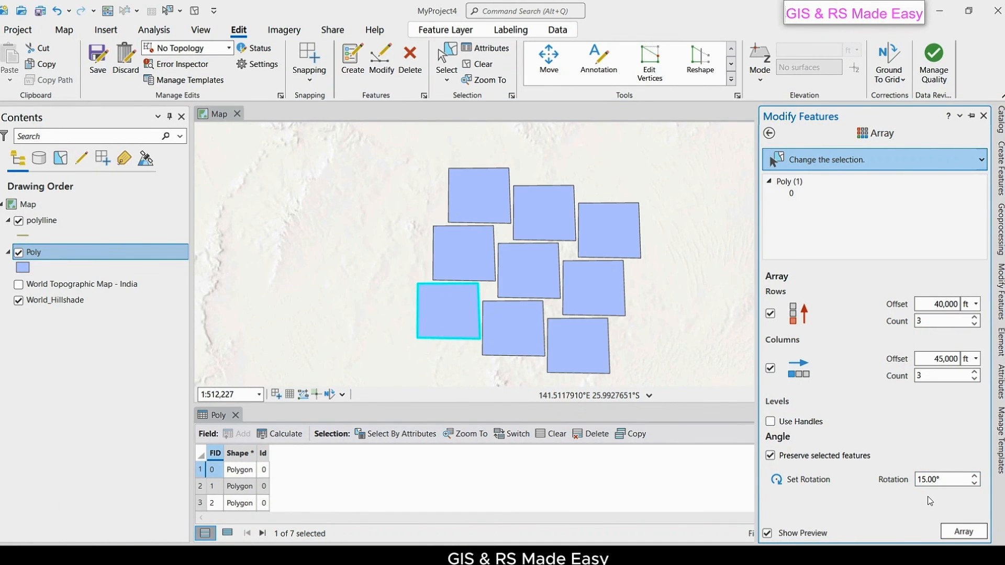
{"action": "left_click", "coordinate": [944, 480]}
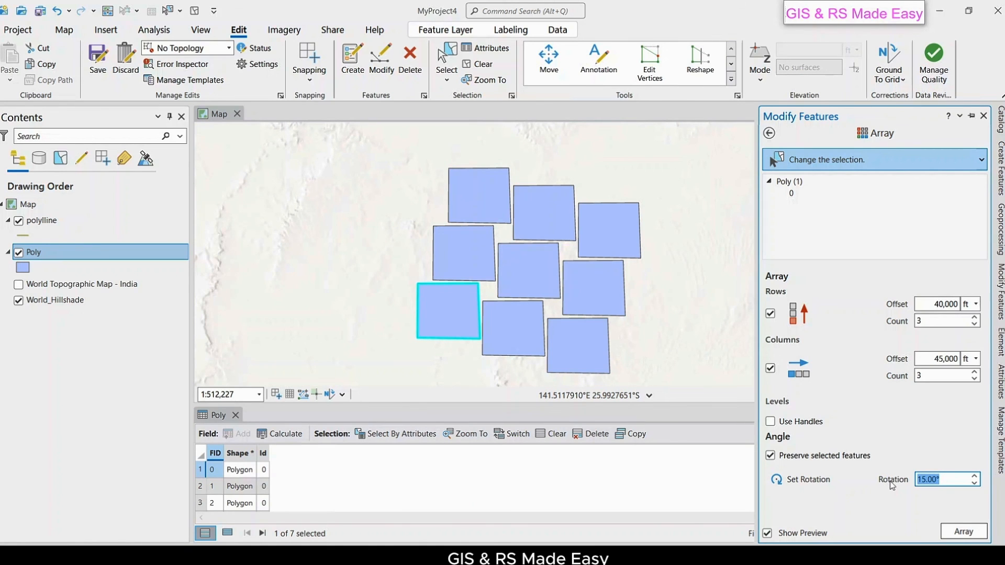
{"action": "type", "text": "30"}
{"action": "key", "text": "Return"}
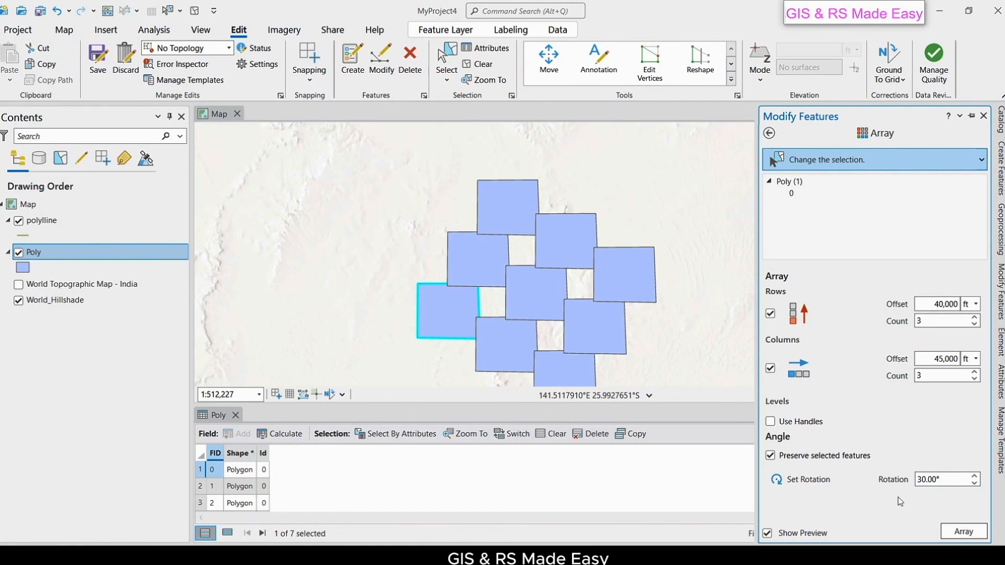
{"action": "key", "text": "ctrl+a"}
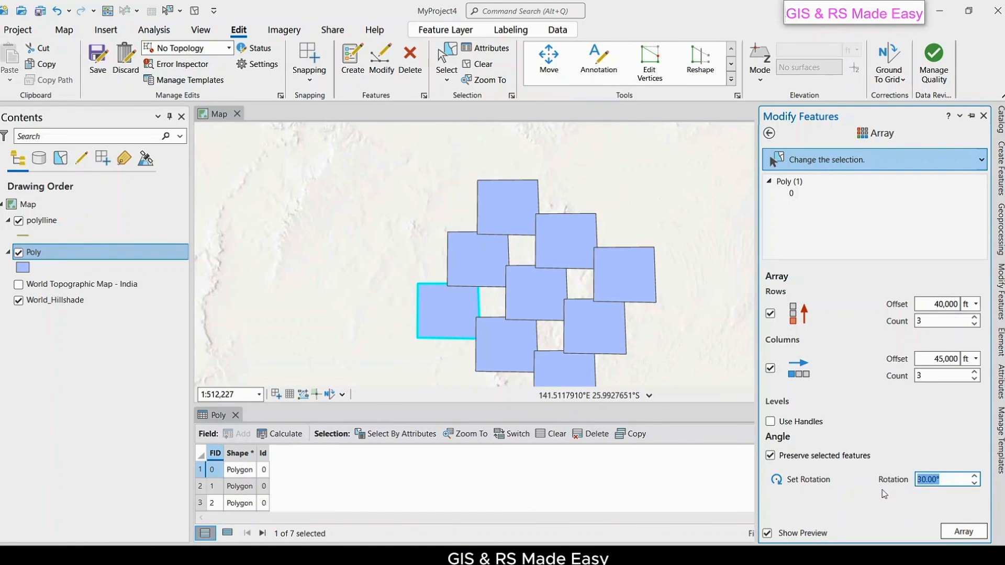
{"action": "type", "text": "0"}
{"action": "key", "text": "Return"}
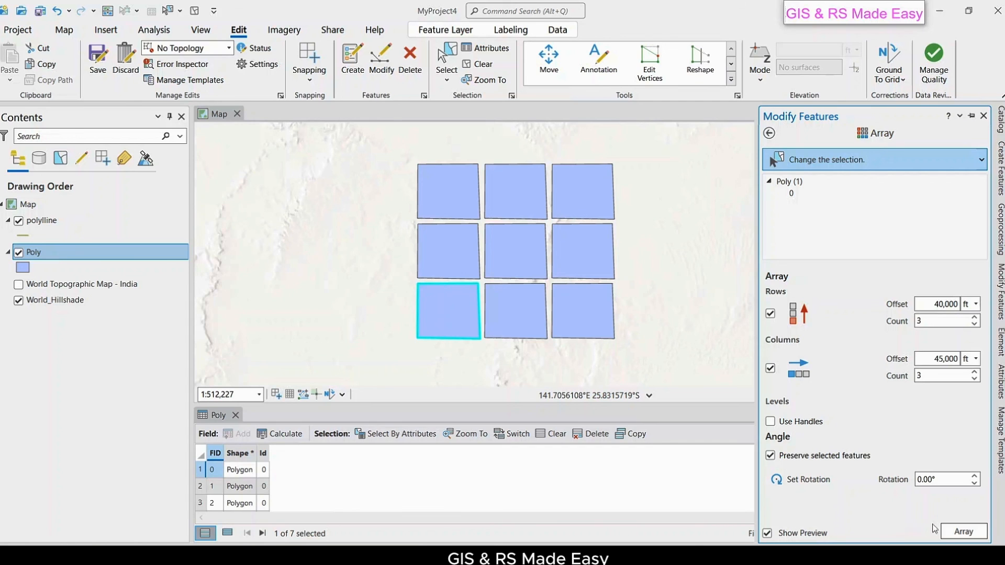
- Create the three-by-three array of the square polygon and save the edits
{"action": "left_click", "coordinate": [964, 532]}
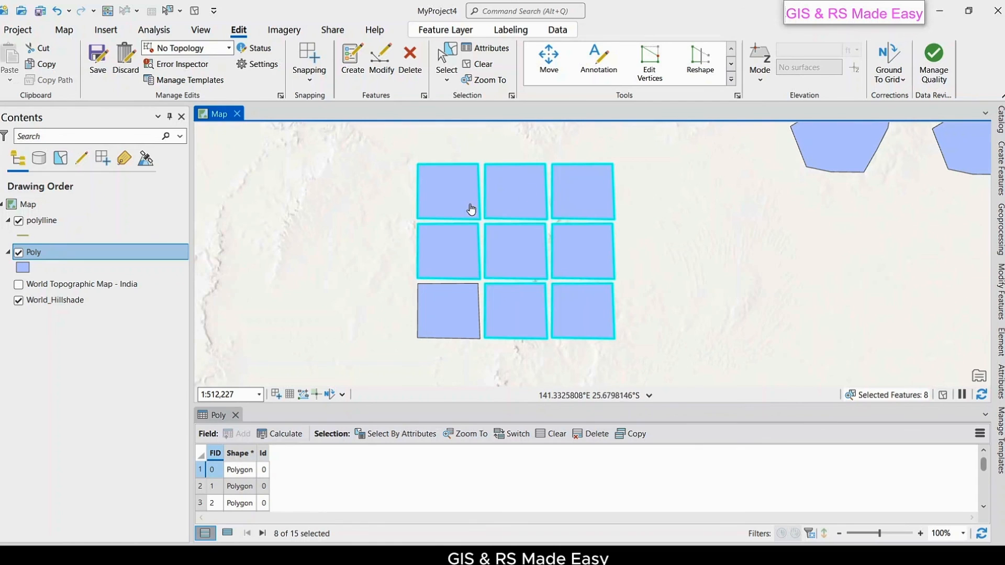
{"action": "left_click", "coordinate": [101, 70]}
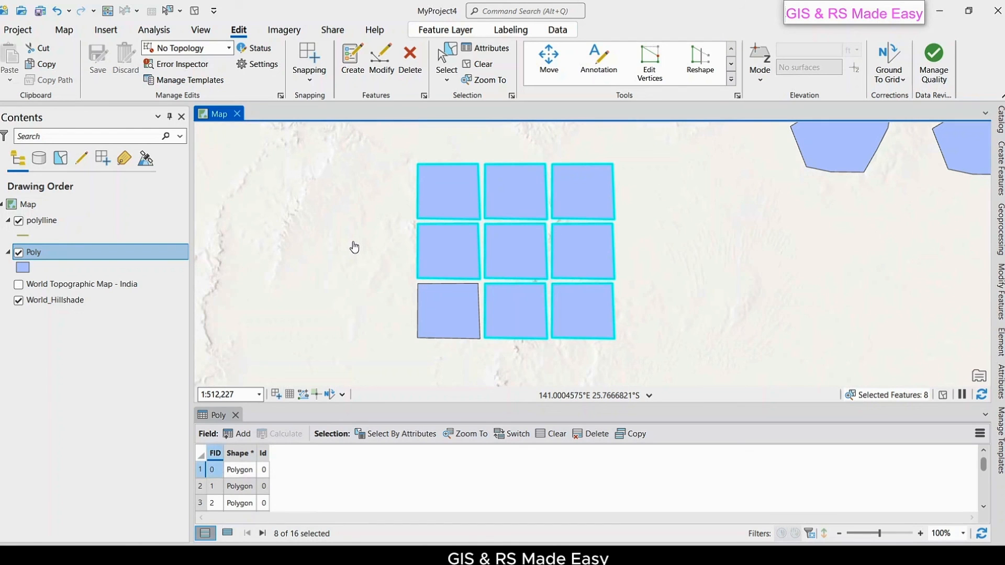
{"action": "left_click", "coordinate": [731, 79]}
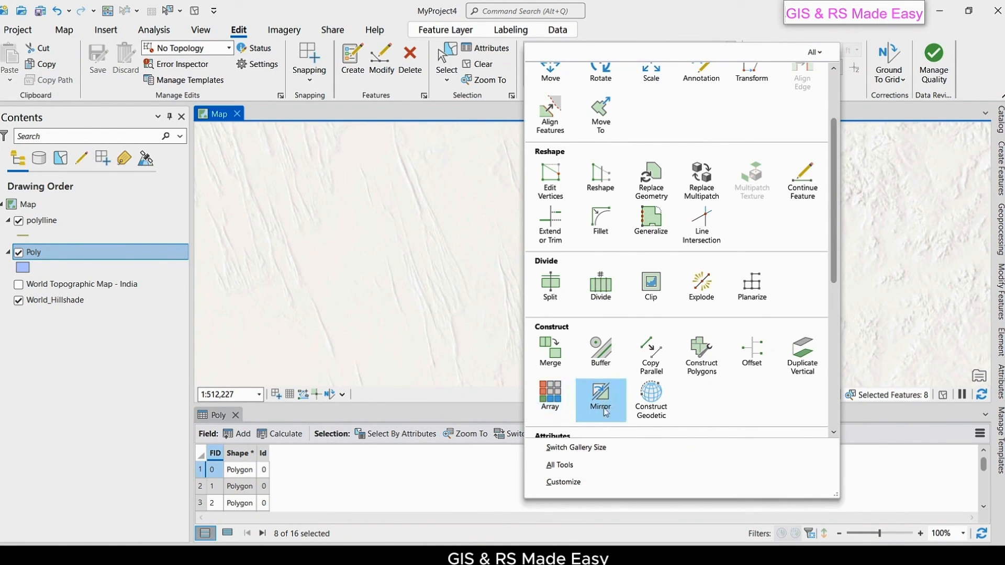
{"action": "left_click", "coordinate": [390, 8]}
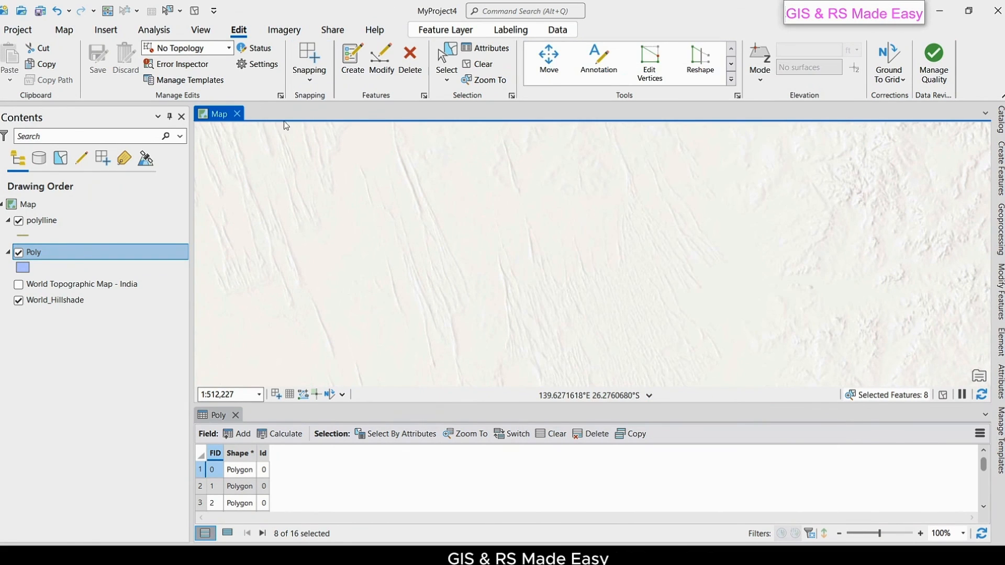
- Draw an irregular 16-vertex polygon with concave lower and upper-right edges in the Poly layer on an empty part of the map
{"action": "left_click", "coordinate": [347, 74]}
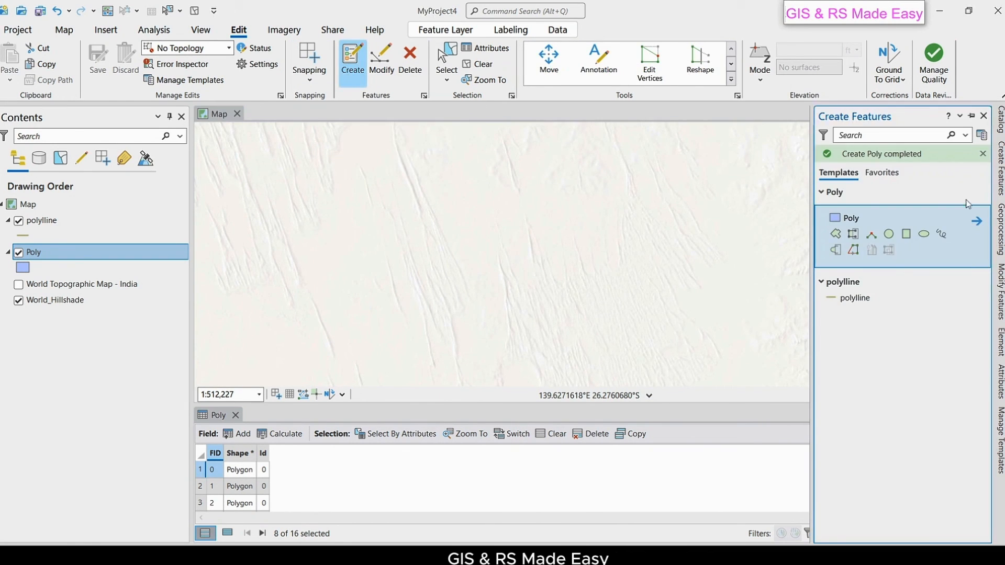
{"action": "left_click", "coordinate": [839, 234]}
{"action": "left_click", "coordinate": [385, 209]}
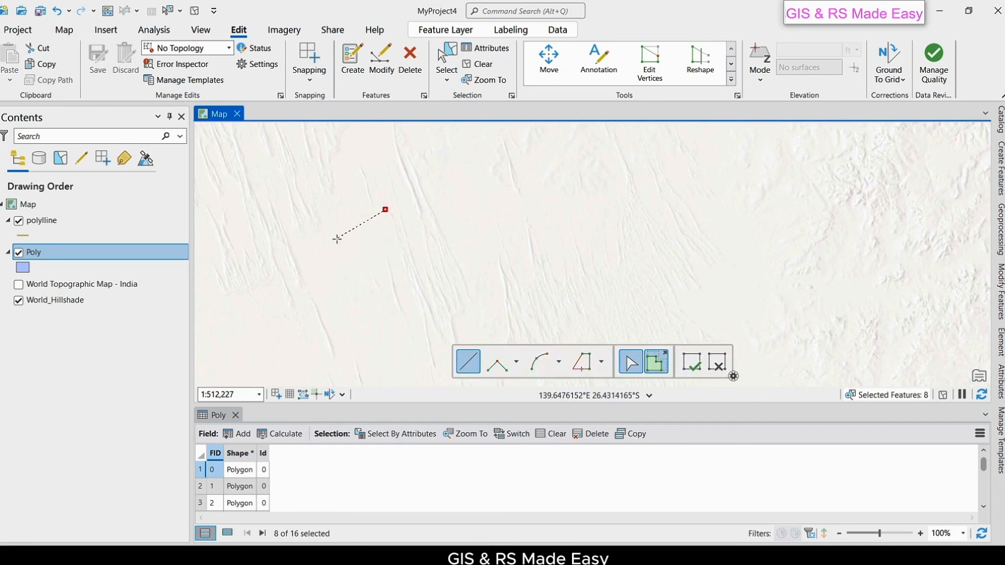
{"action": "left_click", "coordinate": [336, 239]}
{"action": "left_click", "coordinate": [330, 282]}
{"action": "left_click", "coordinate": [342, 314]}
{"action": "left_click", "coordinate": [356, 319]}
{"action": "left_click", "coordinate": [403, 301]}
{"action": "left_click", "coordinate": [438, 296]}
{"action": "left_click", "coordinate": [467, 308]}
{"action": "left_click", "coordinate": [477, 308]}
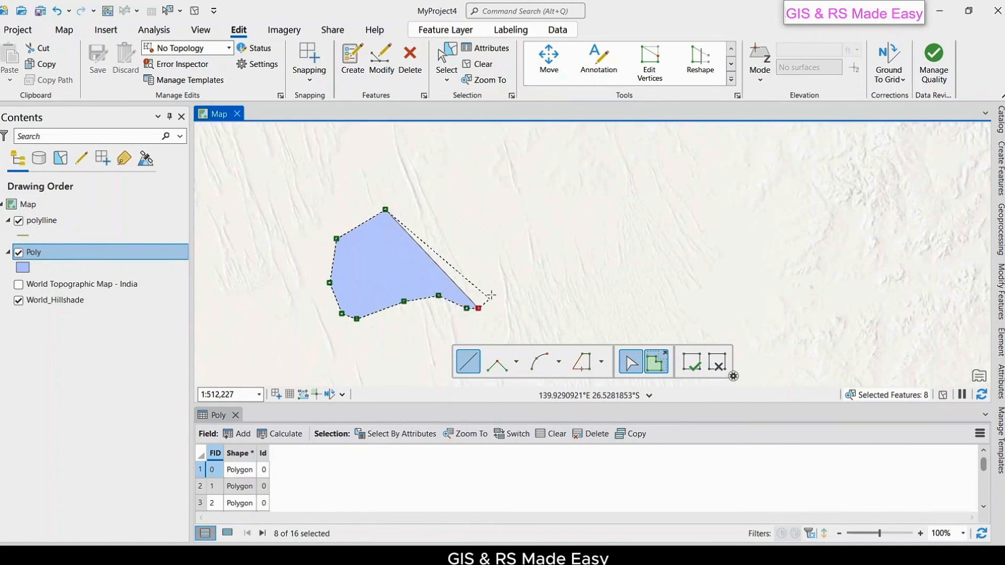
{"action": "left_click", "coordinate": [497, 283]}
{"action": "left_click", "coordinate": [502, 264]}
{"action": "left_click", "coordinate": [445, 240]}
{"action": "left_click", "coordinate": [437, 226]}
{"action": "left_click", "coordinate": [450, 197]}
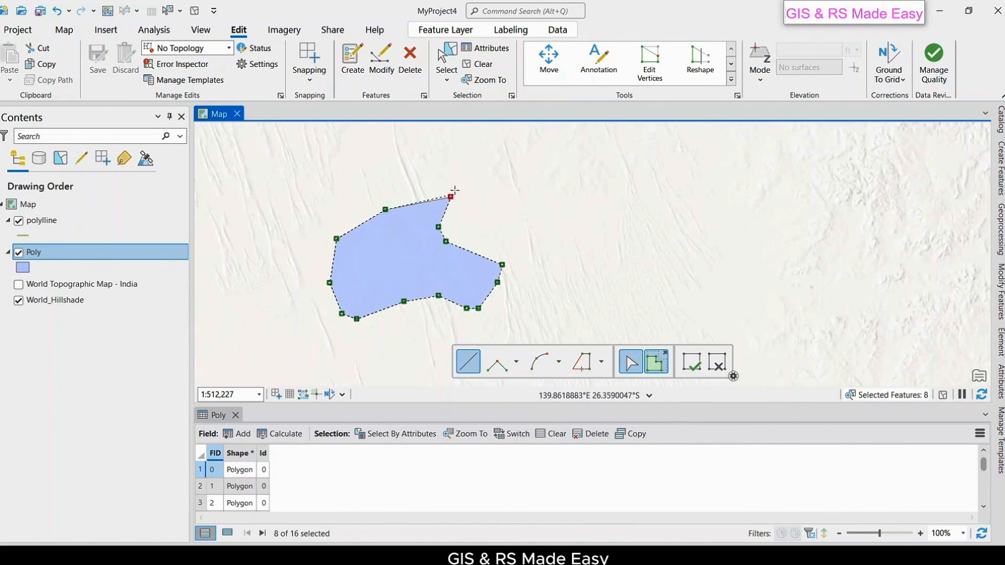
{"action": "left_click", "coordinate": [431, 180]}
{"action": "right_click", "coordinate": [420, 180]}
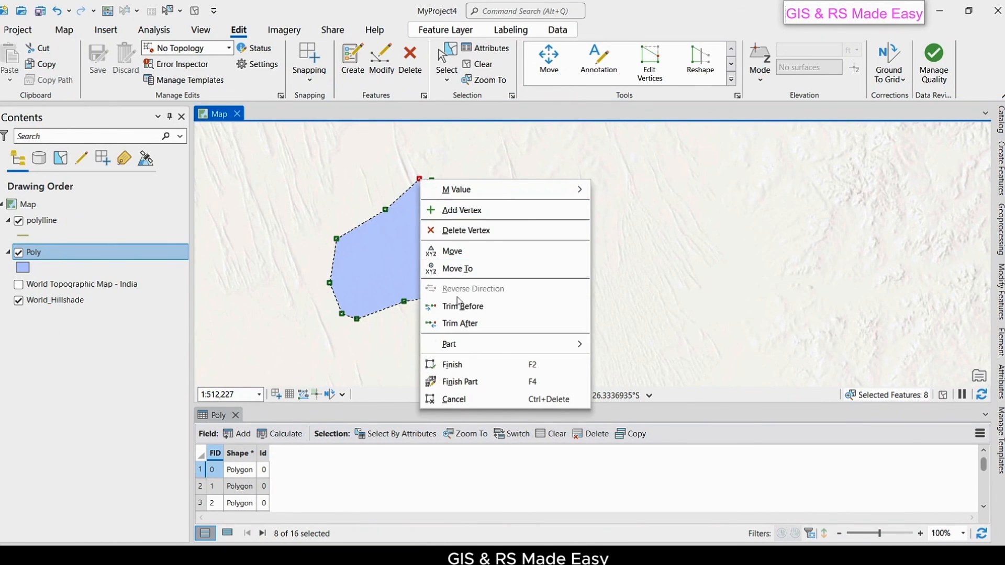
{"action": "left_click", "coordinate": [458, 361]}
{"action": "scroll", "coordinate": [503, 309], "scroll_direction": "down", "scroll_amount": 2}
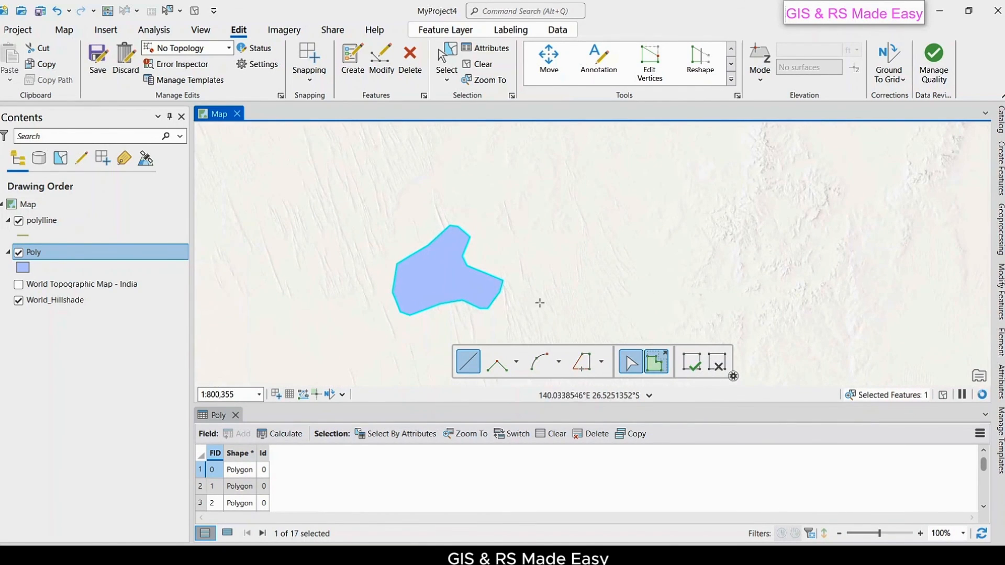
- Mirror the new irregular polygon with the Two Clicks method across a diagonal line just above and right of it
{"action": "left_click", "coordinate": [730, 79]}
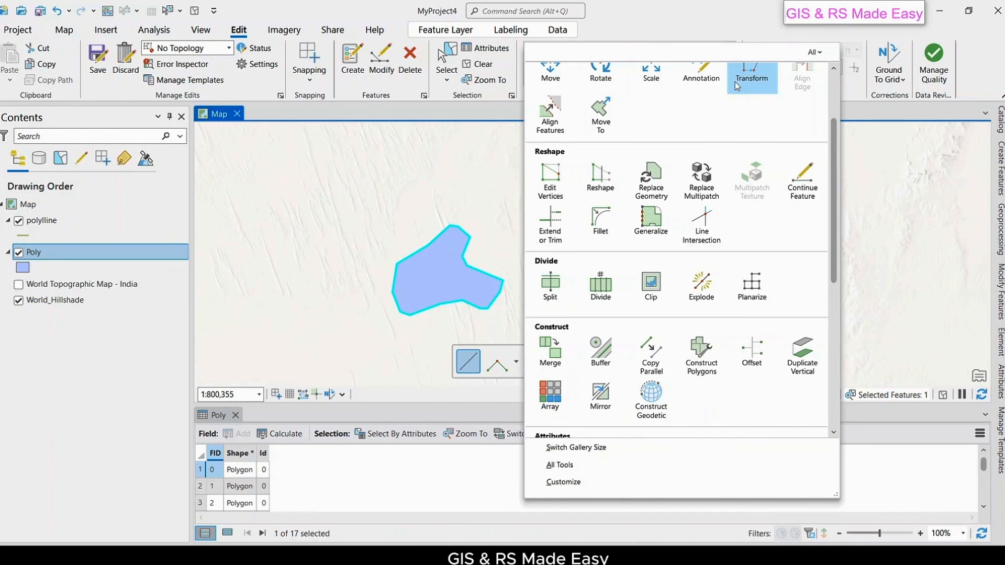
{"action": "left_click", "coordinate": [601, 400]}
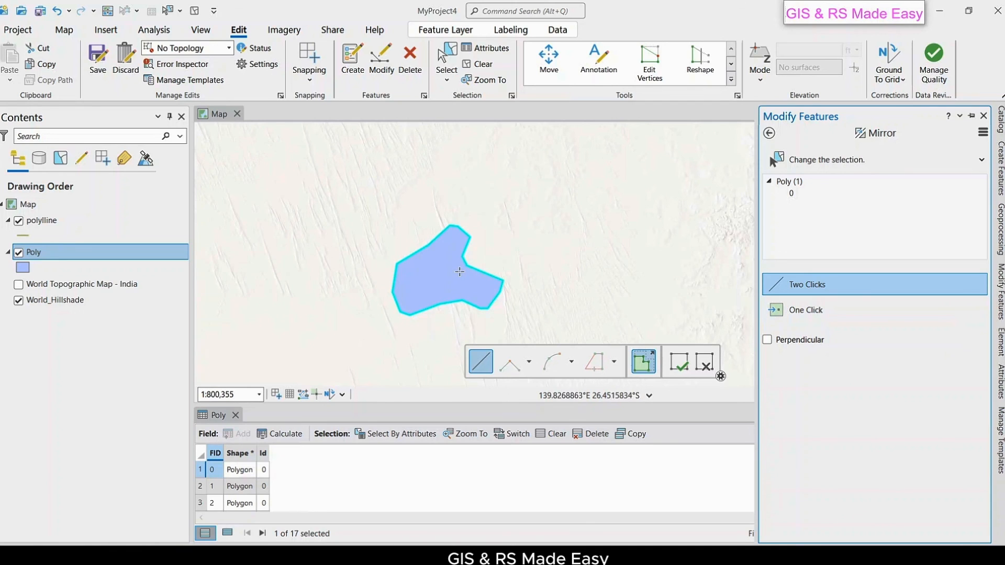
{"action": "left_click", "coordinate": [518, 241]}
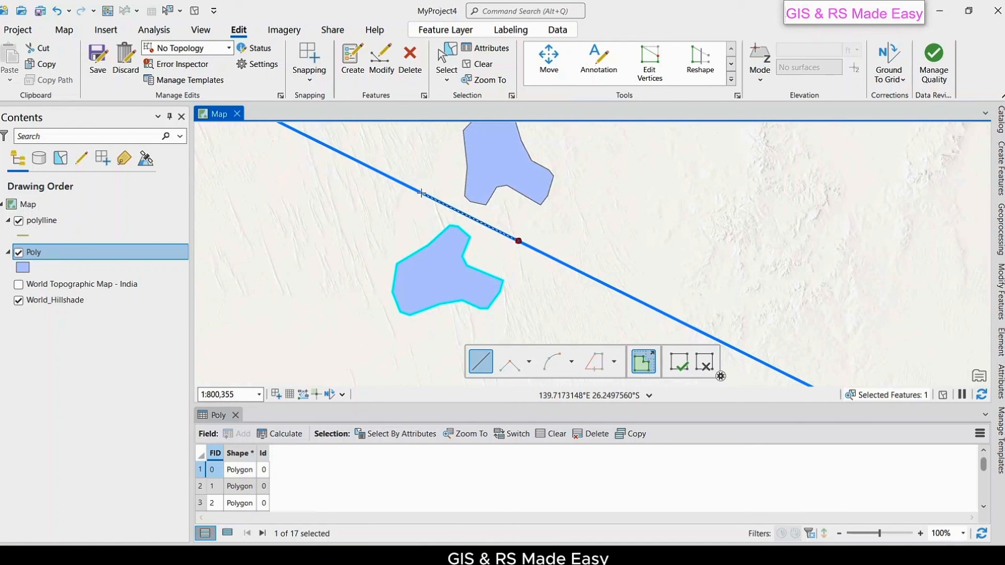
{"action": "left_click", "coordinate": [421, 193]}
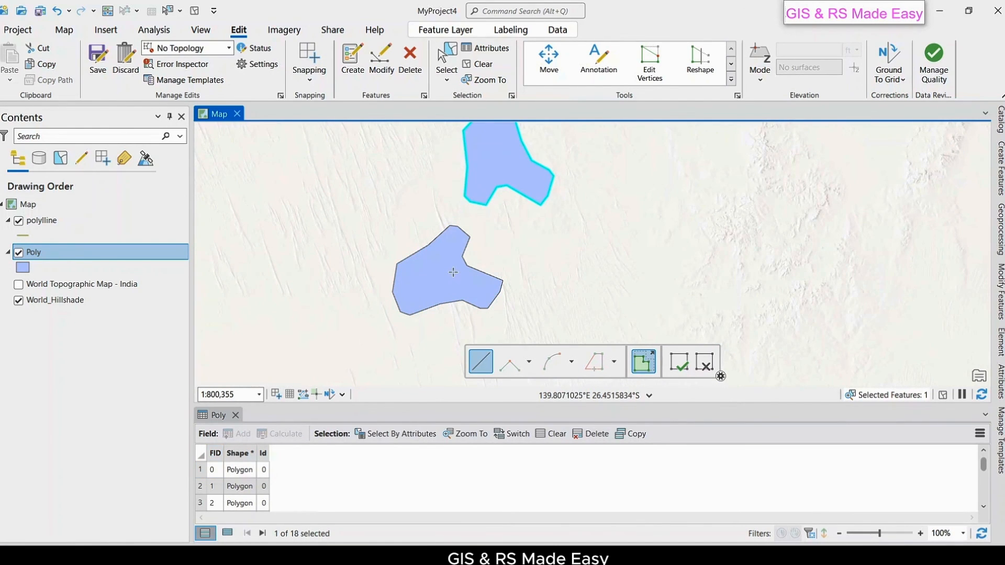
- Select the original irregular polygon again and mirror it with the One Click method to a spot close to its left side
{"action": "scroll", "coordinate": [544, 238], "scroll_direction": "down", "scroll_amount": 2}
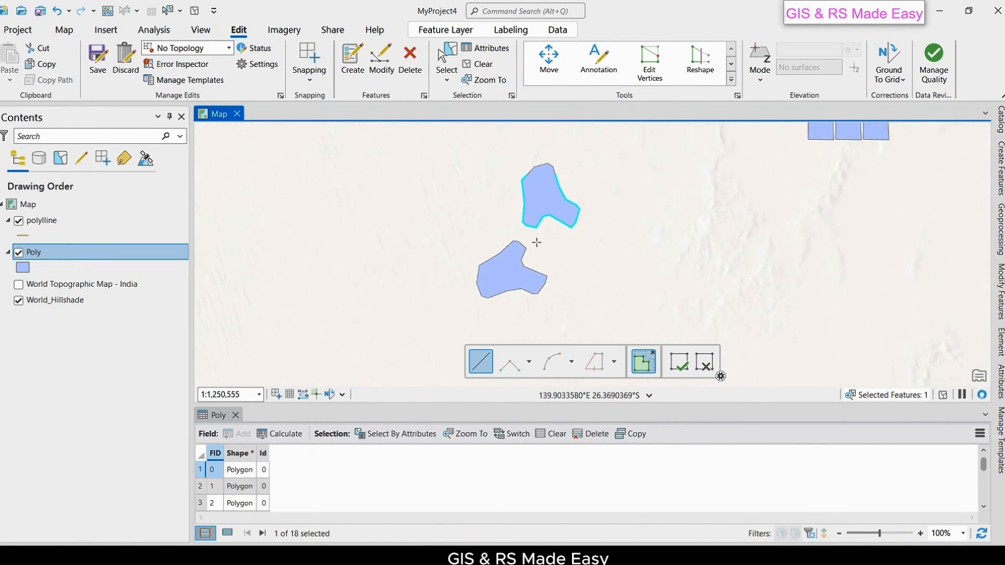
{"action": "left_click_drag", "start_coordinate": [536, 243], "coordinate": [710, 177]}
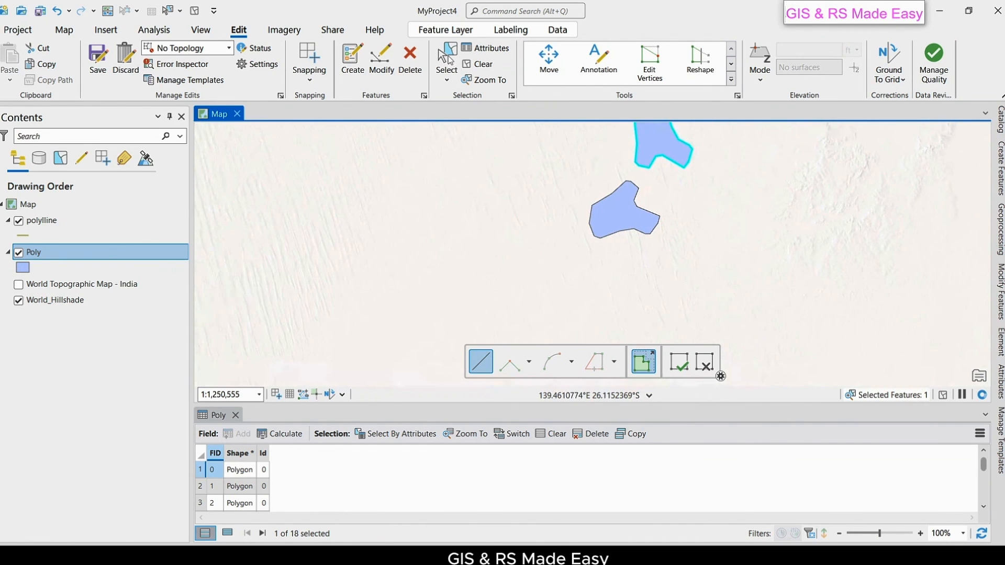
{"action": "scroll", "coordinate": [448, 58], "scroll_direction": "down", "scroll_amount": 1}
{"action": "left_click", "coordinate": [629, 213]}
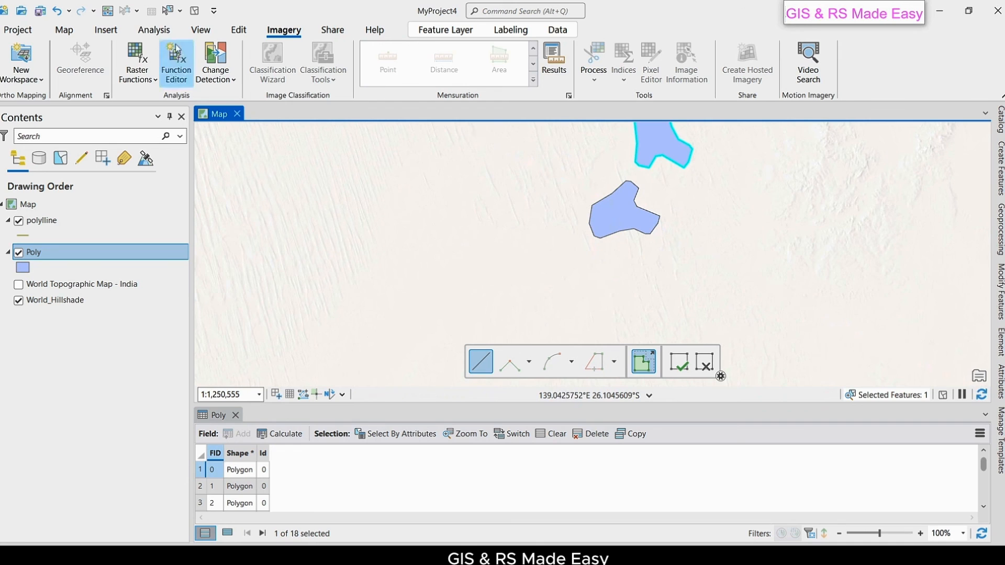
{"action": "left_click", "coordinate": [239, 30]}
{"action": "left_click", "coordinate": [453, 62]}
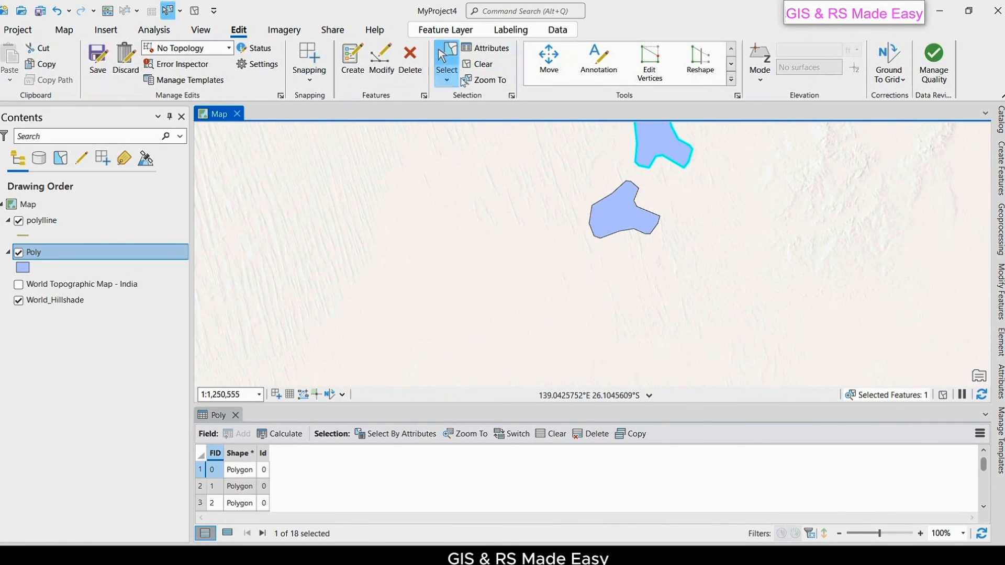
{"action": "left_click", "coordinate": [625, 213]}
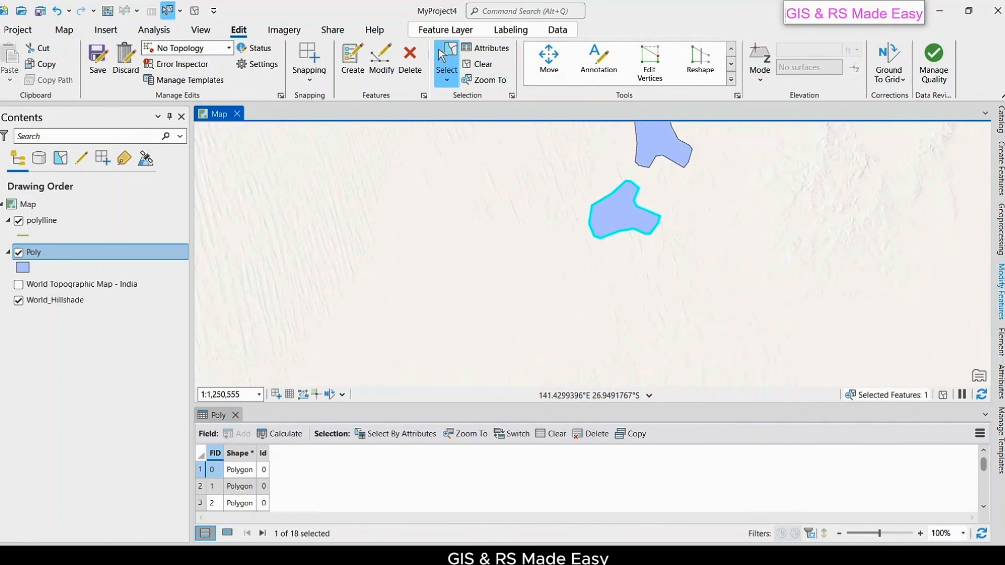
{"action": "left_click", "coordinate": [1000, 290]}
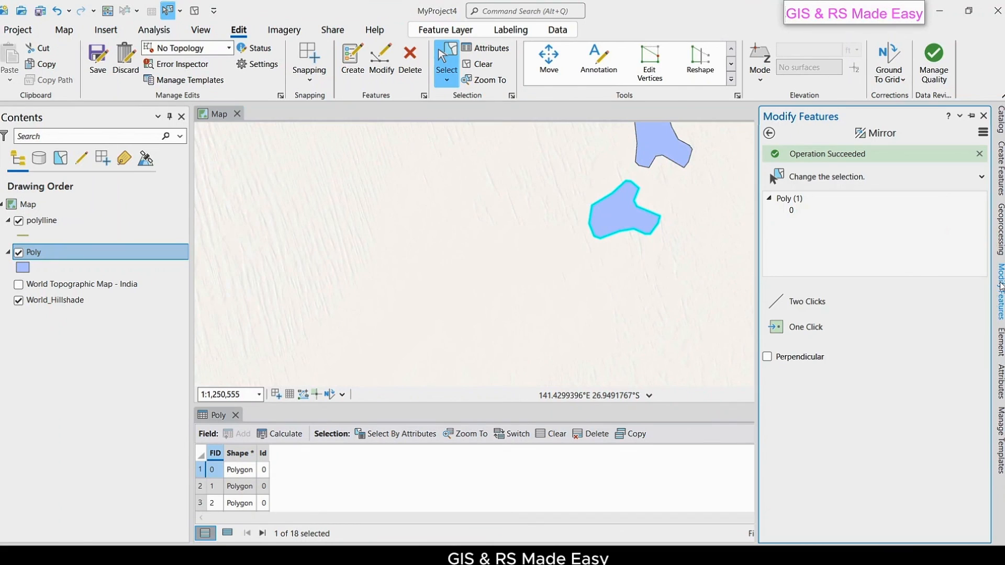
{"action": "left_click", "coordinate": [806, 326]}
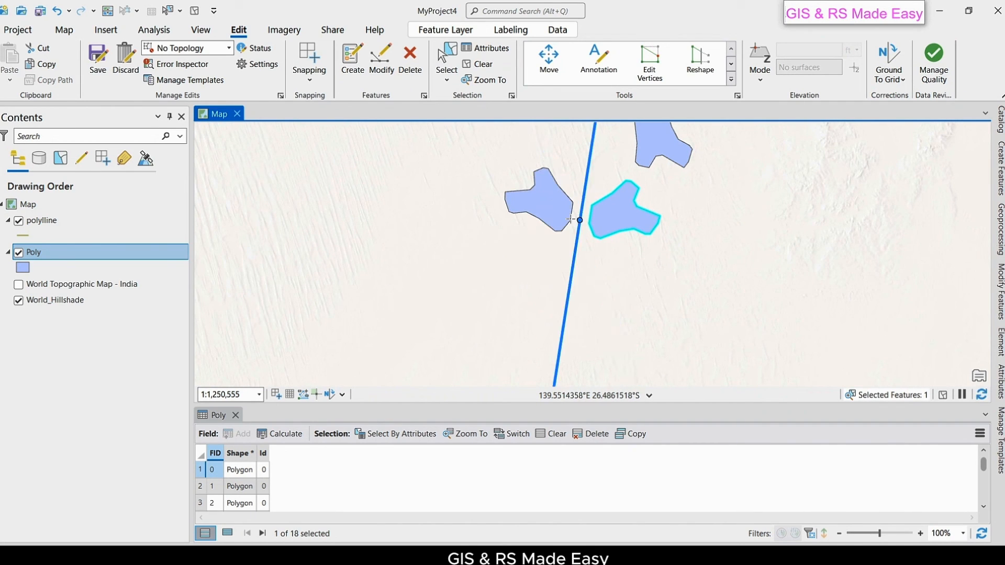
{"action": "left_click", "coordinate": [571, 219]}
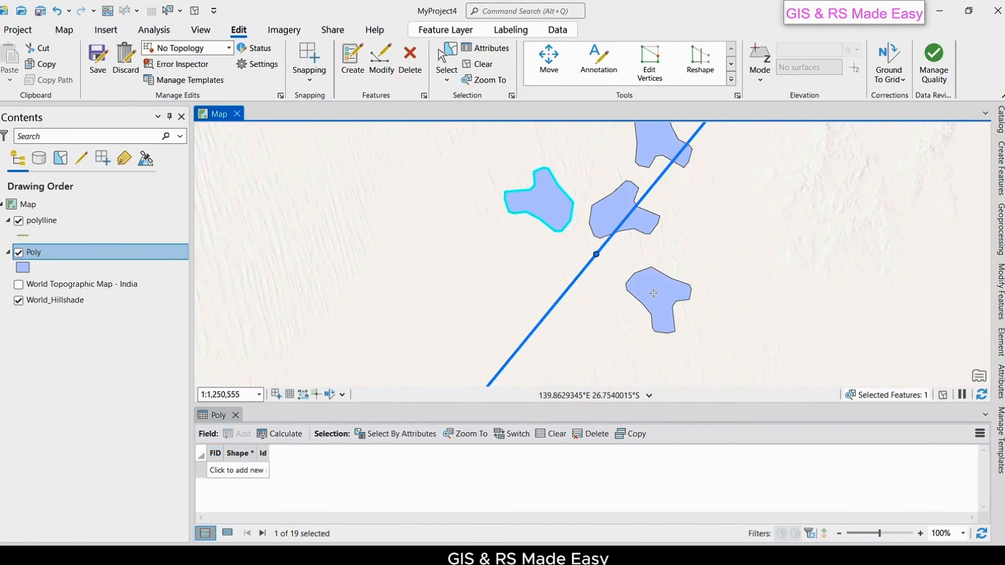
{"action": "right_click", "coordinate": [645, 287]}
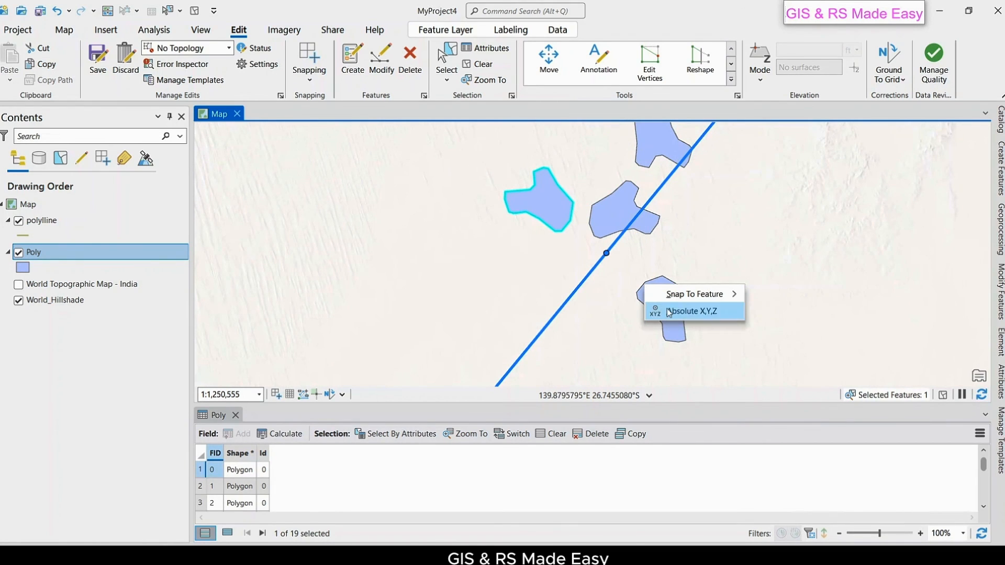
{"action": "left_click", "coordinate": [584, 337]}
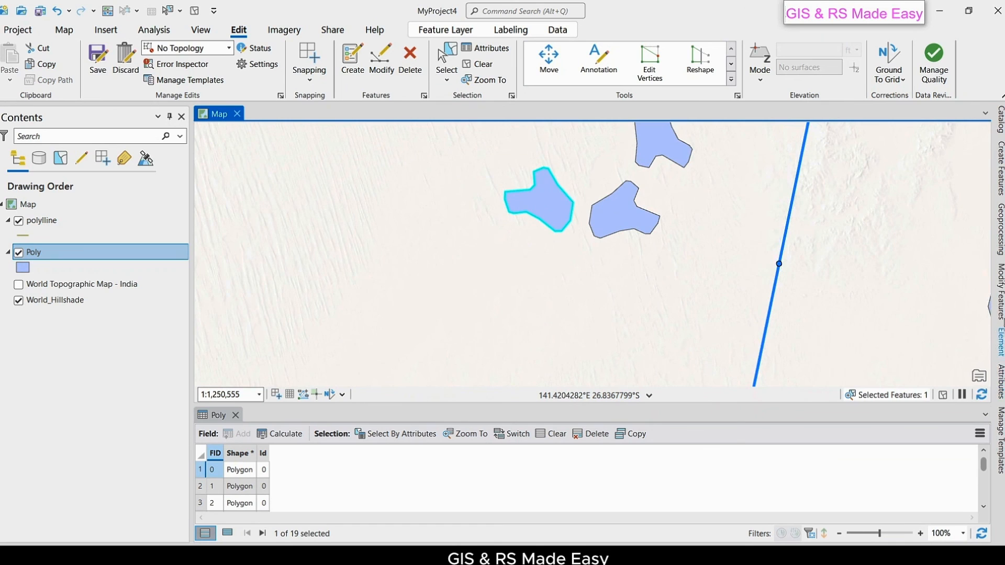
- Mirror the newest copy to its left using the Two Clicks method with the Perpendicular option, and save the edits
{"action": "left_click", "coordinate": [1001, 296]}
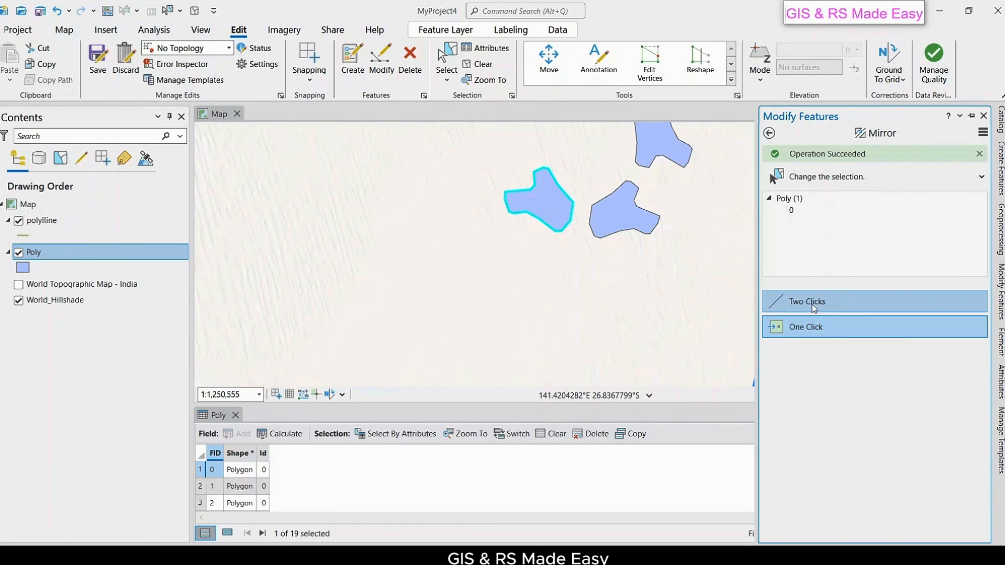
{"action": "left_click", "coordinate": [812, 304]}
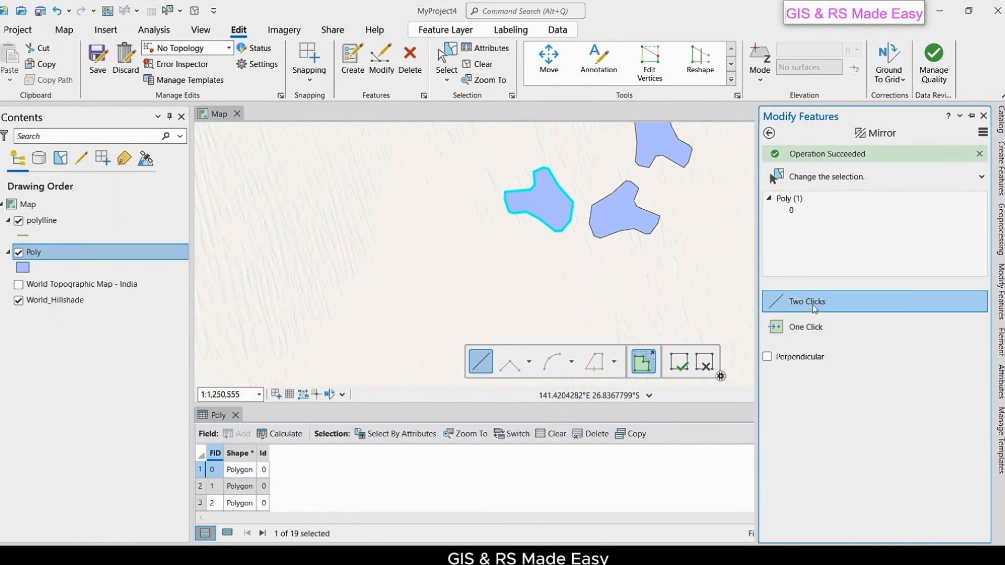
{"action": "left_click", "coordinate": [768, 358]}
{"action": "left_click", "coordinate": [472, 217]}
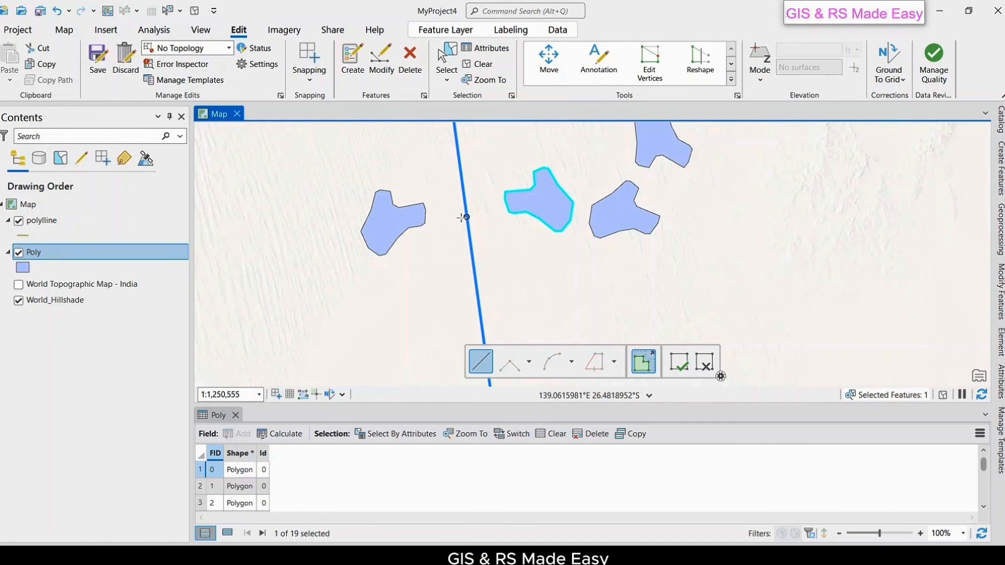
{"action": "left_click", "coordinate": [462, 217]}
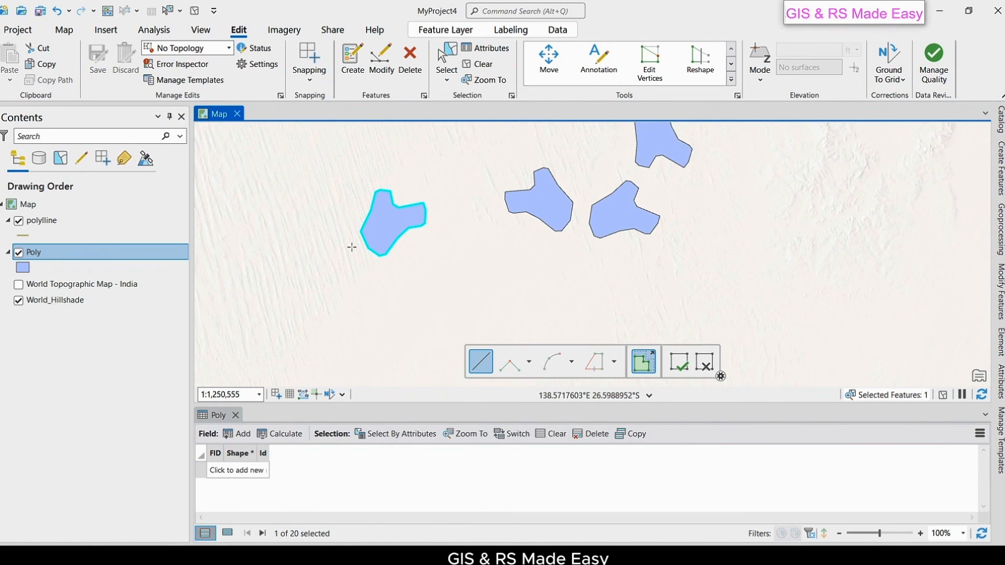
{"action": "scroll", "coordinate": [351, 245], "scroll_direction": "down", "scroll_amount": 3}
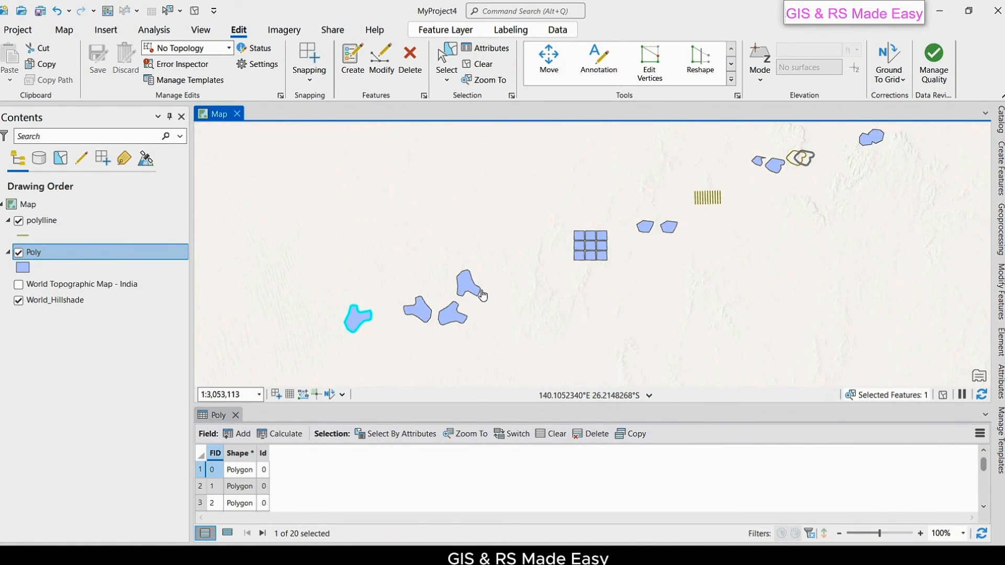